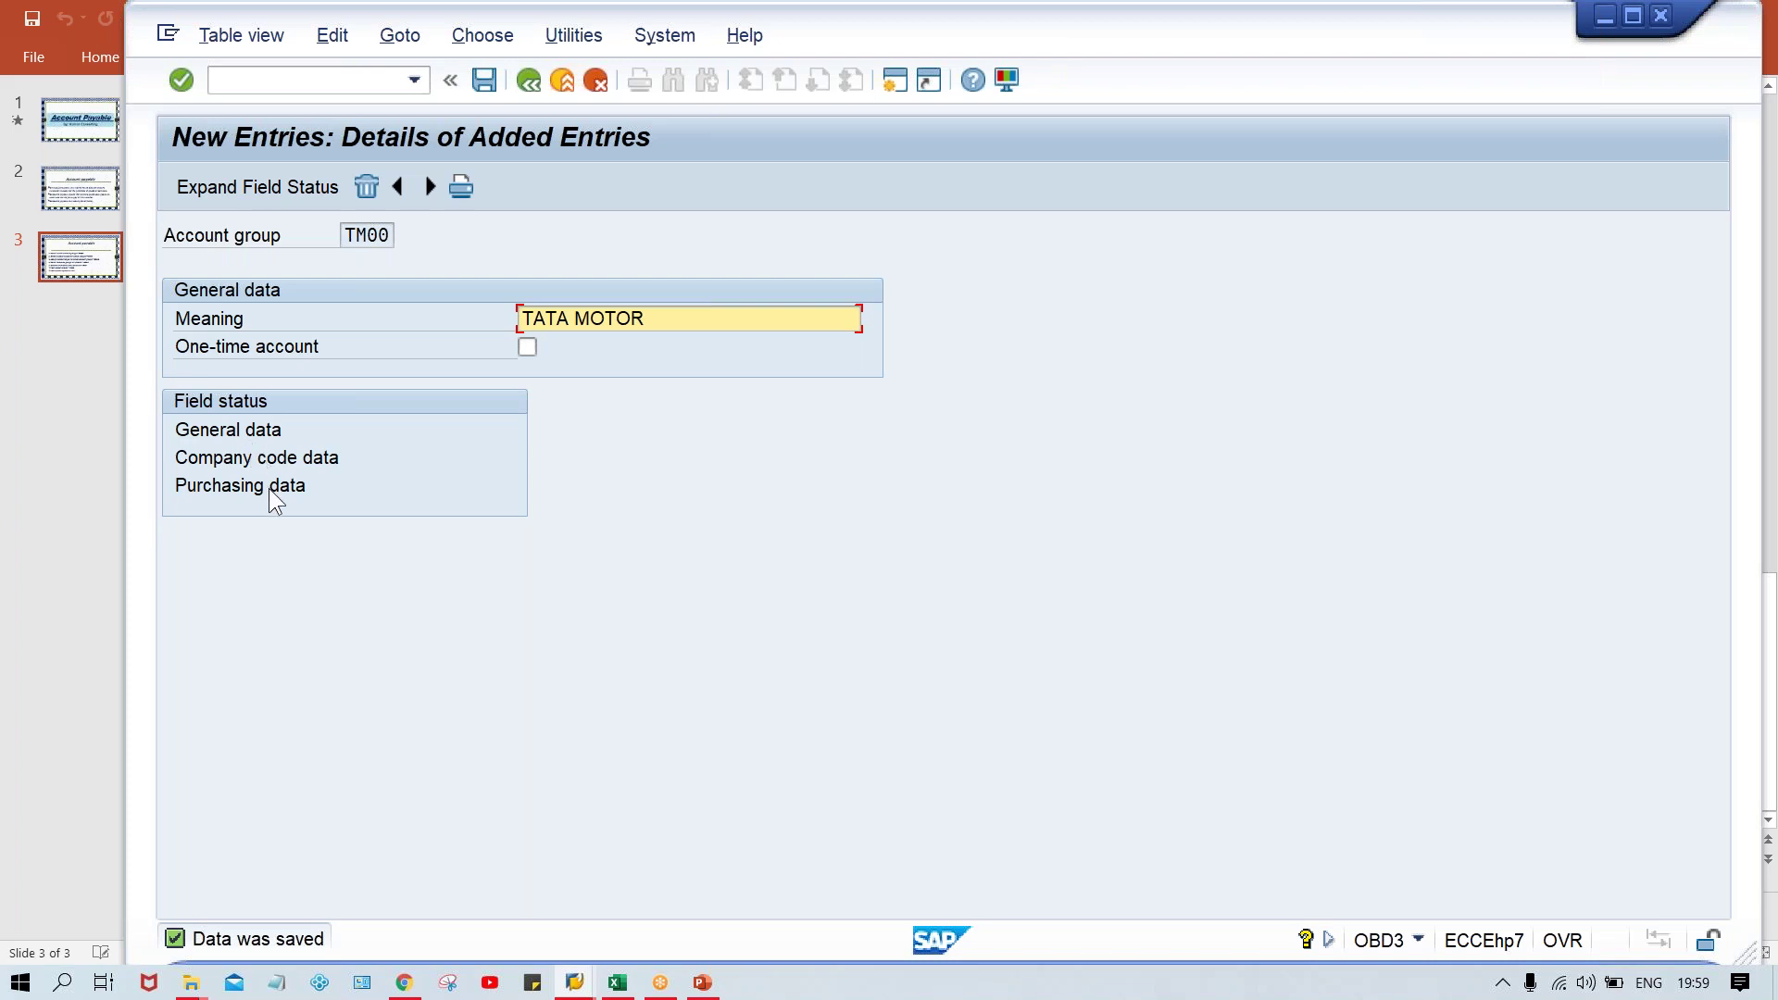
Review the Address field status under the general data of account group TM00, return to the group's details and save
{"action": "double_click", "coordinate": [219, 426]}
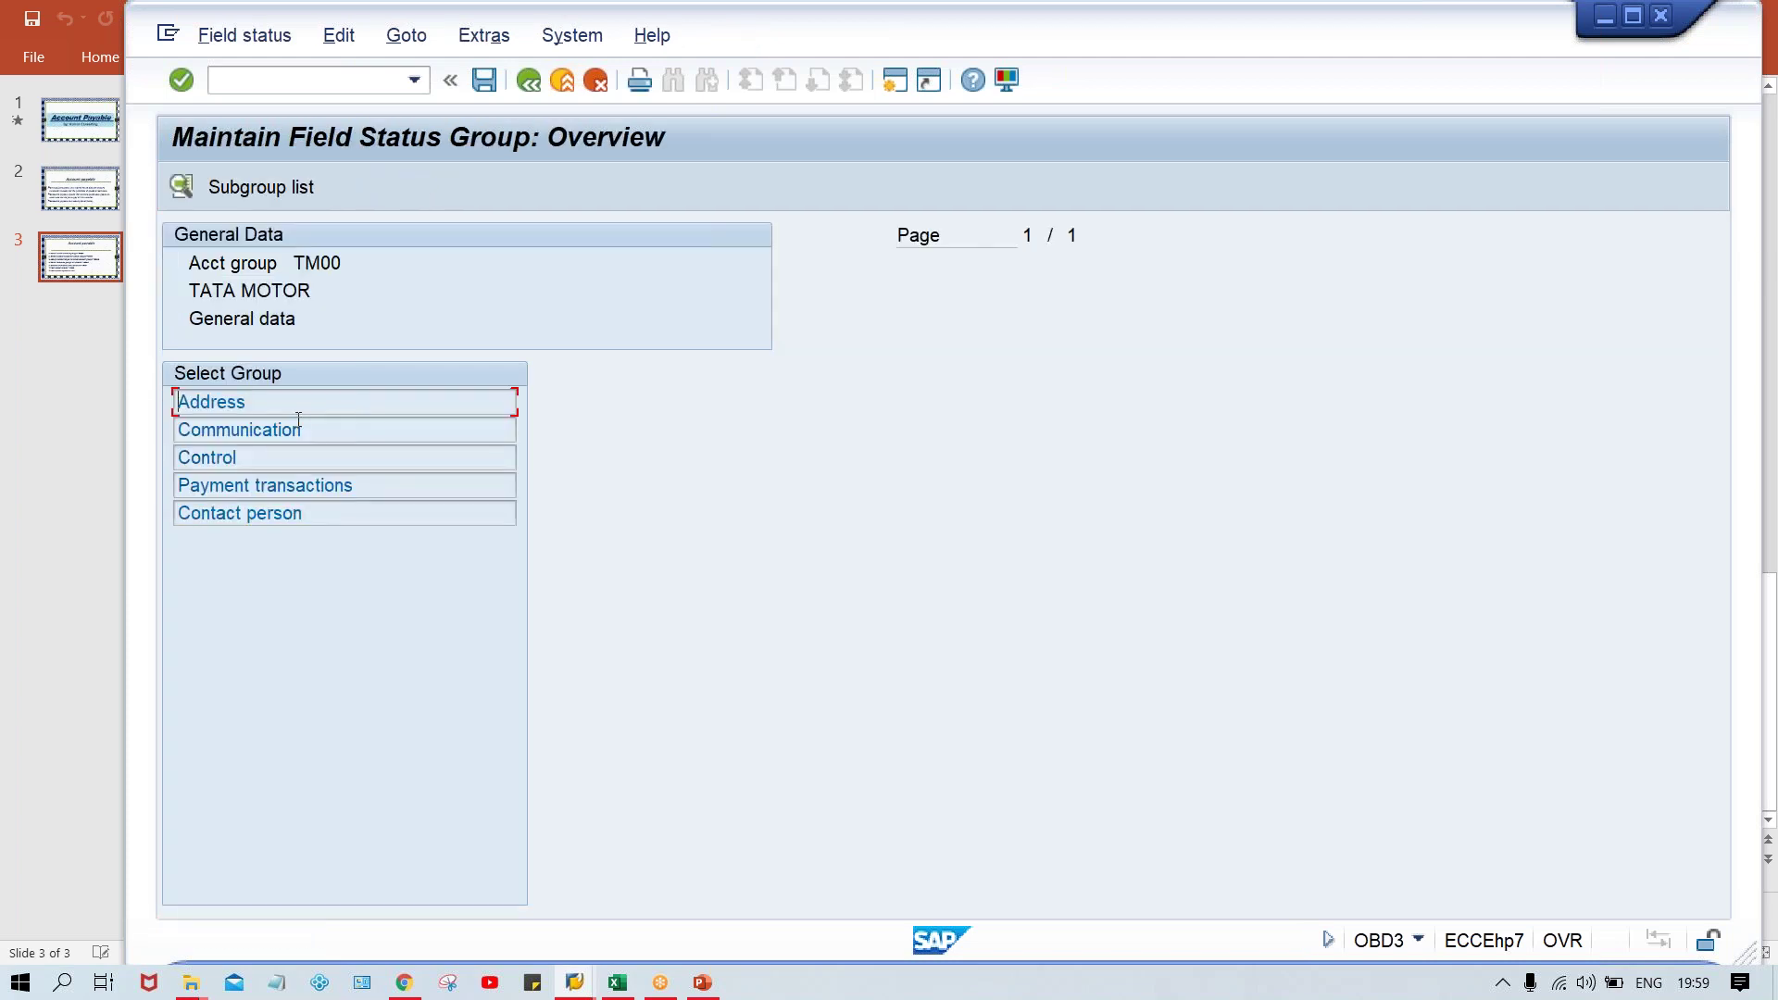
{"action": "double_click", "coordinate": [354, 408]}
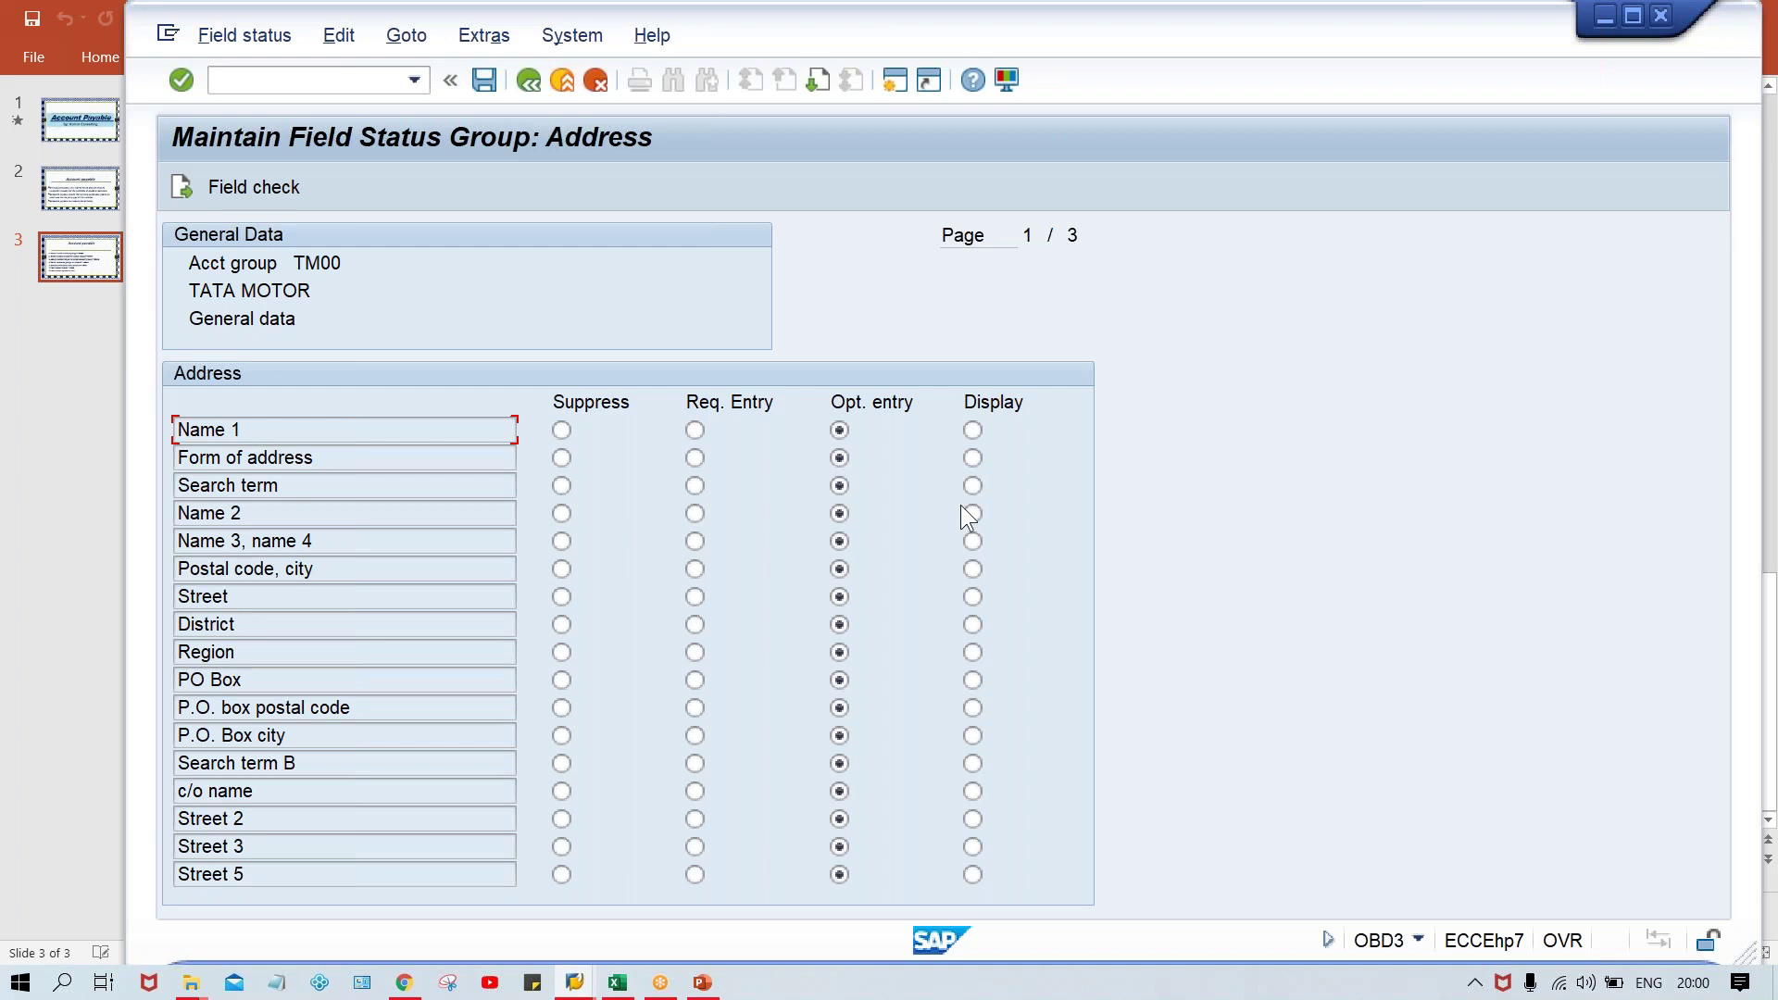
{"action": "left_click", "coordinate": [529, 81]}
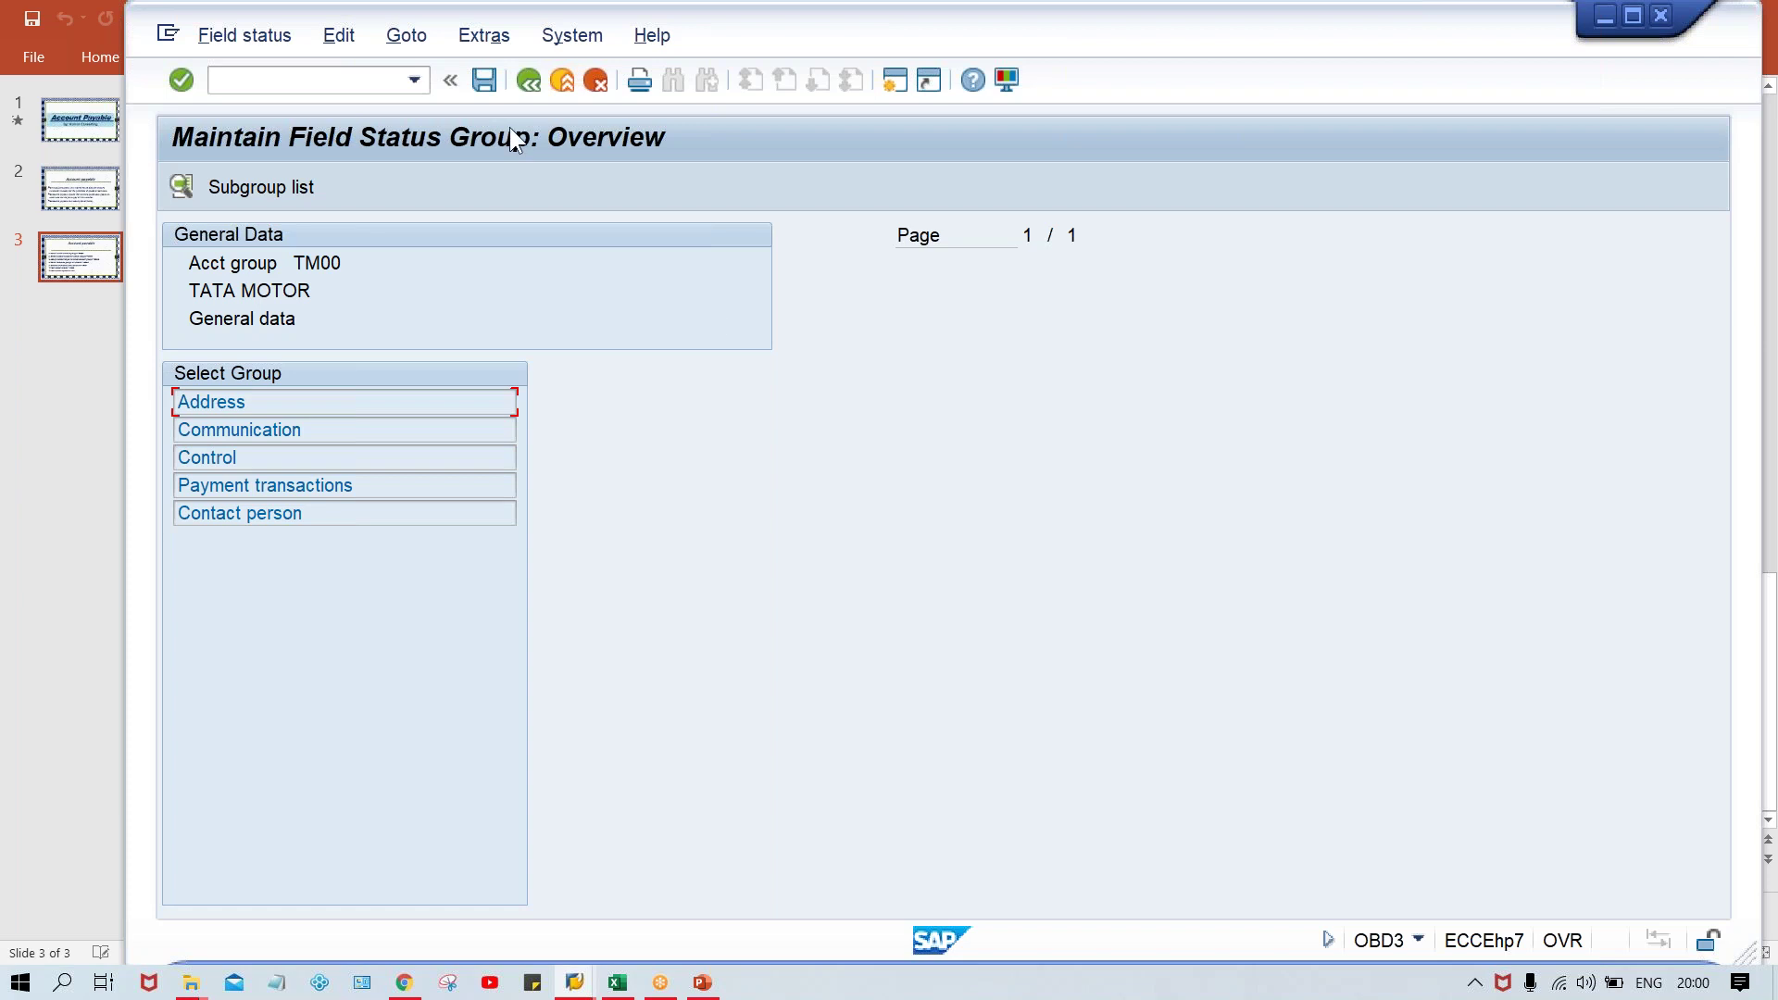
{"action": "left_click", "coordinate": [531, 83]}
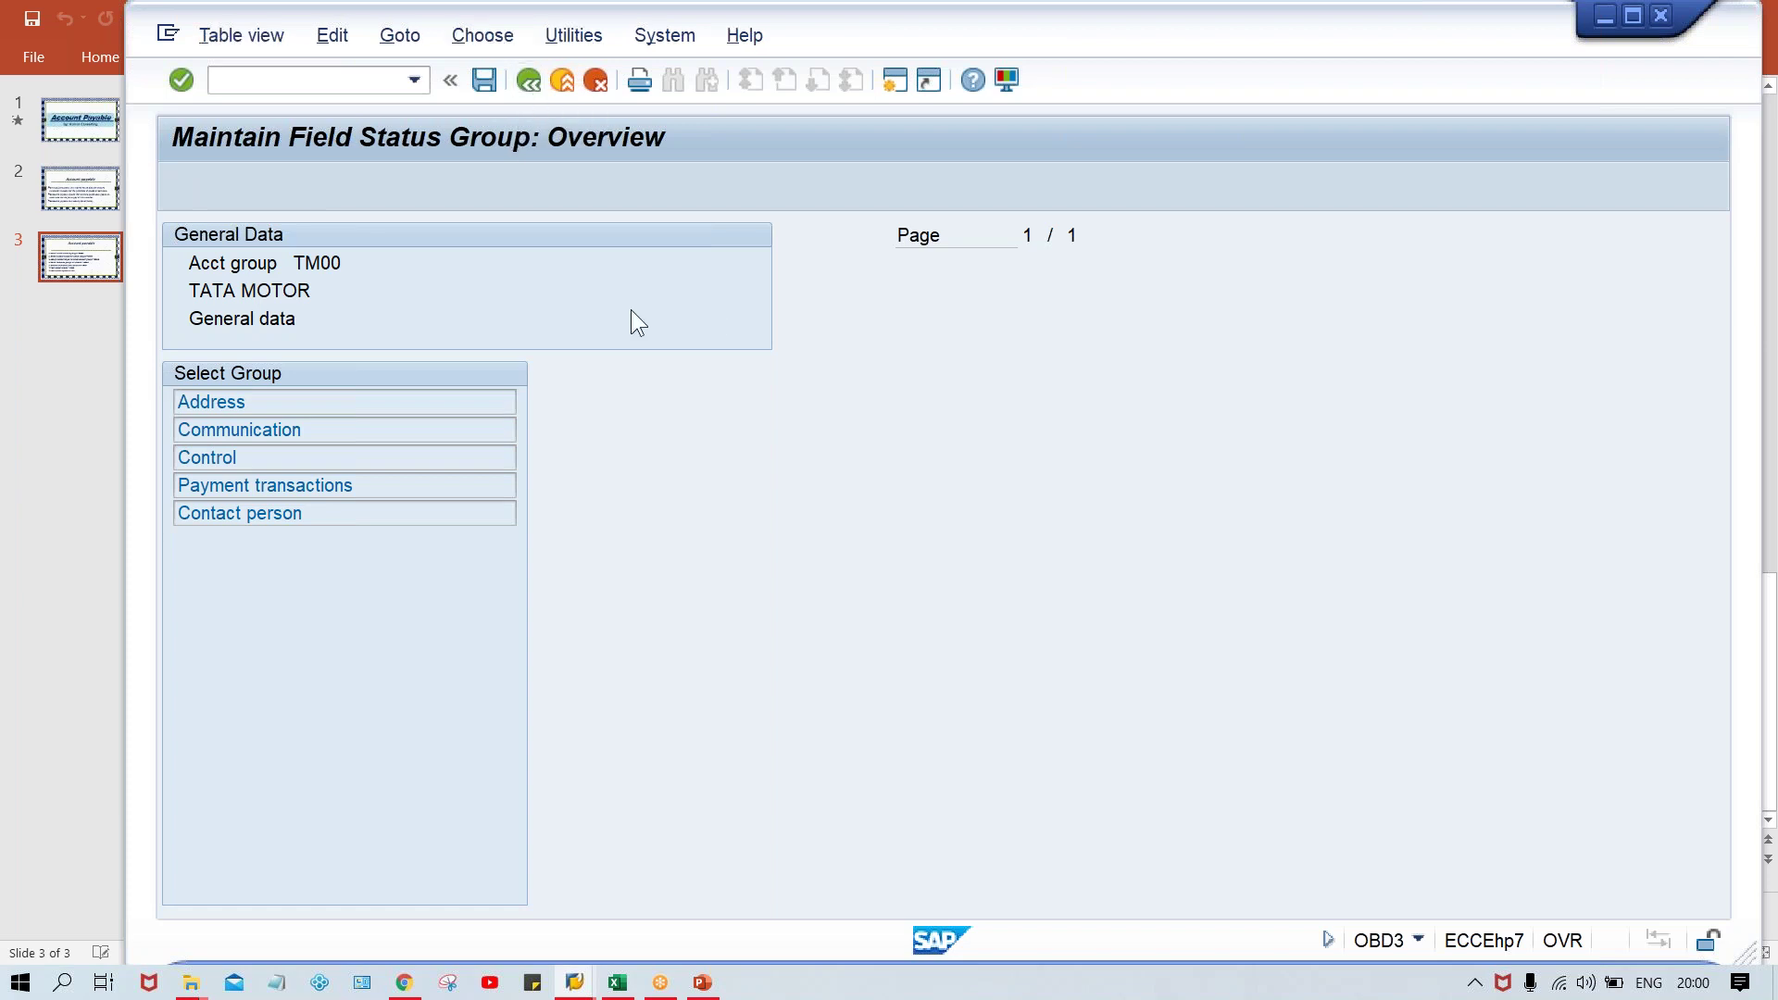
{"action": "key", "text": "ctrl+s"}
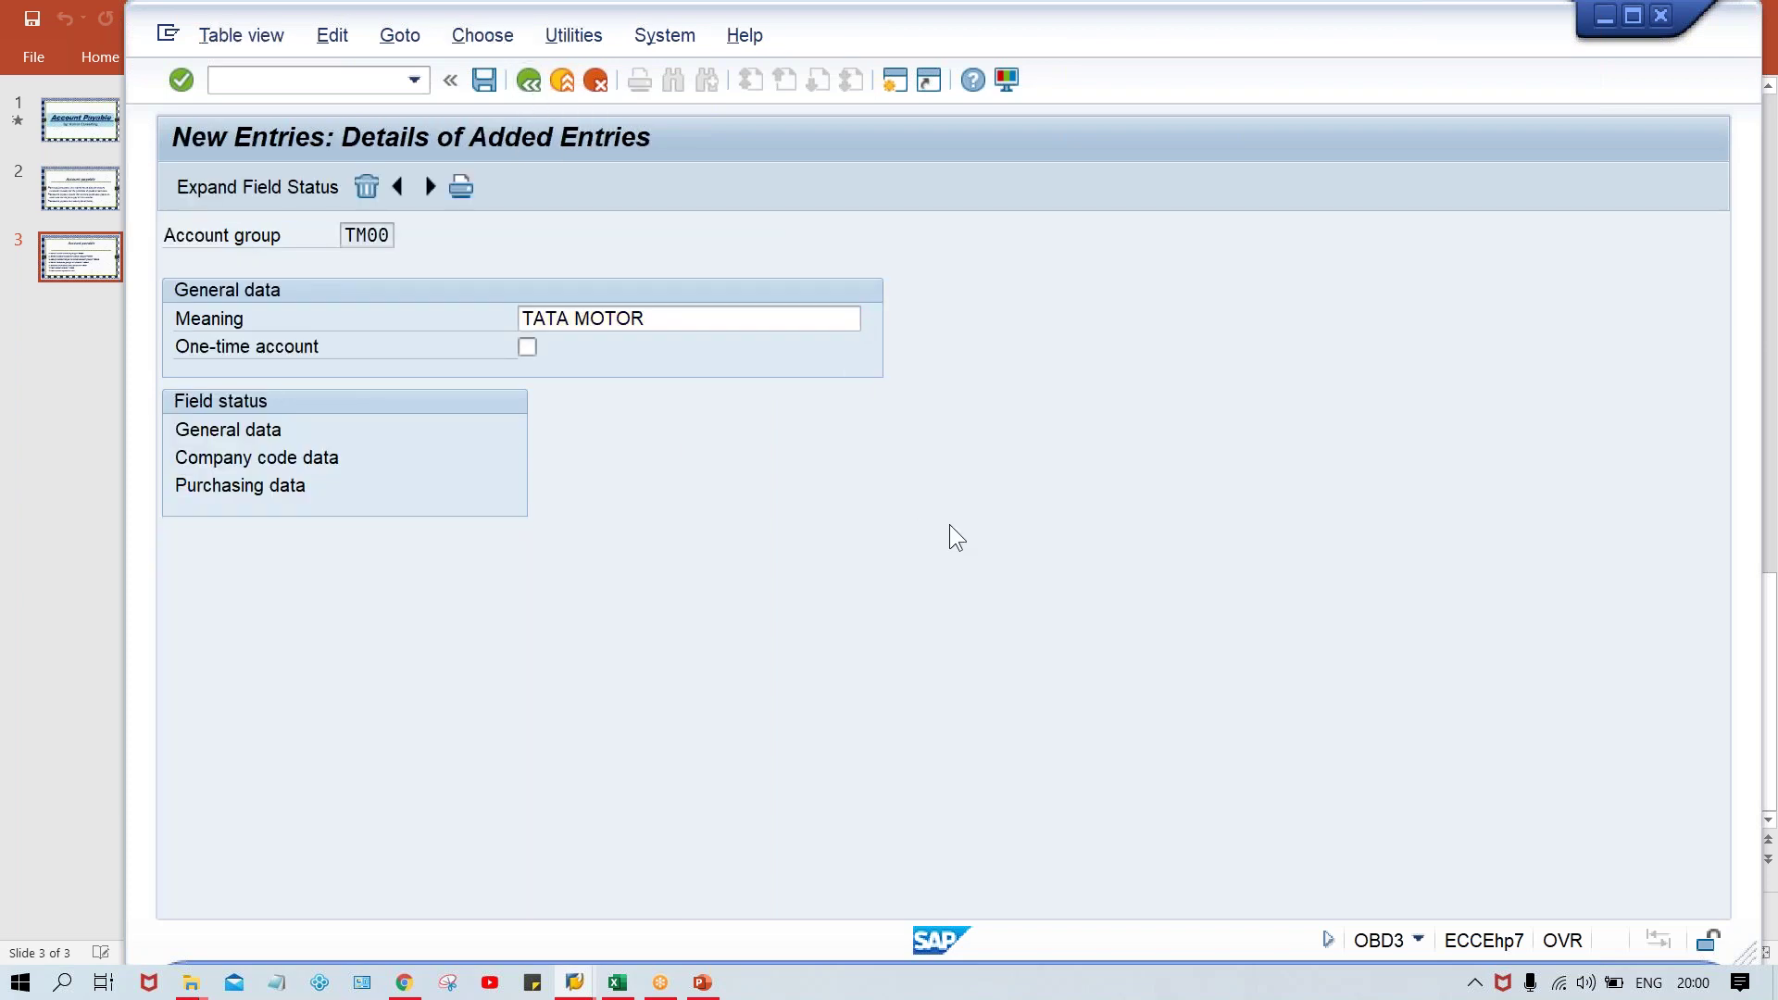
Switch to the Class workbook in Excel and enter a sample vendor number in G2 beside XYZ BUILDER ACT CR
{"action": "left_click", "coordinate": [702, 982]}
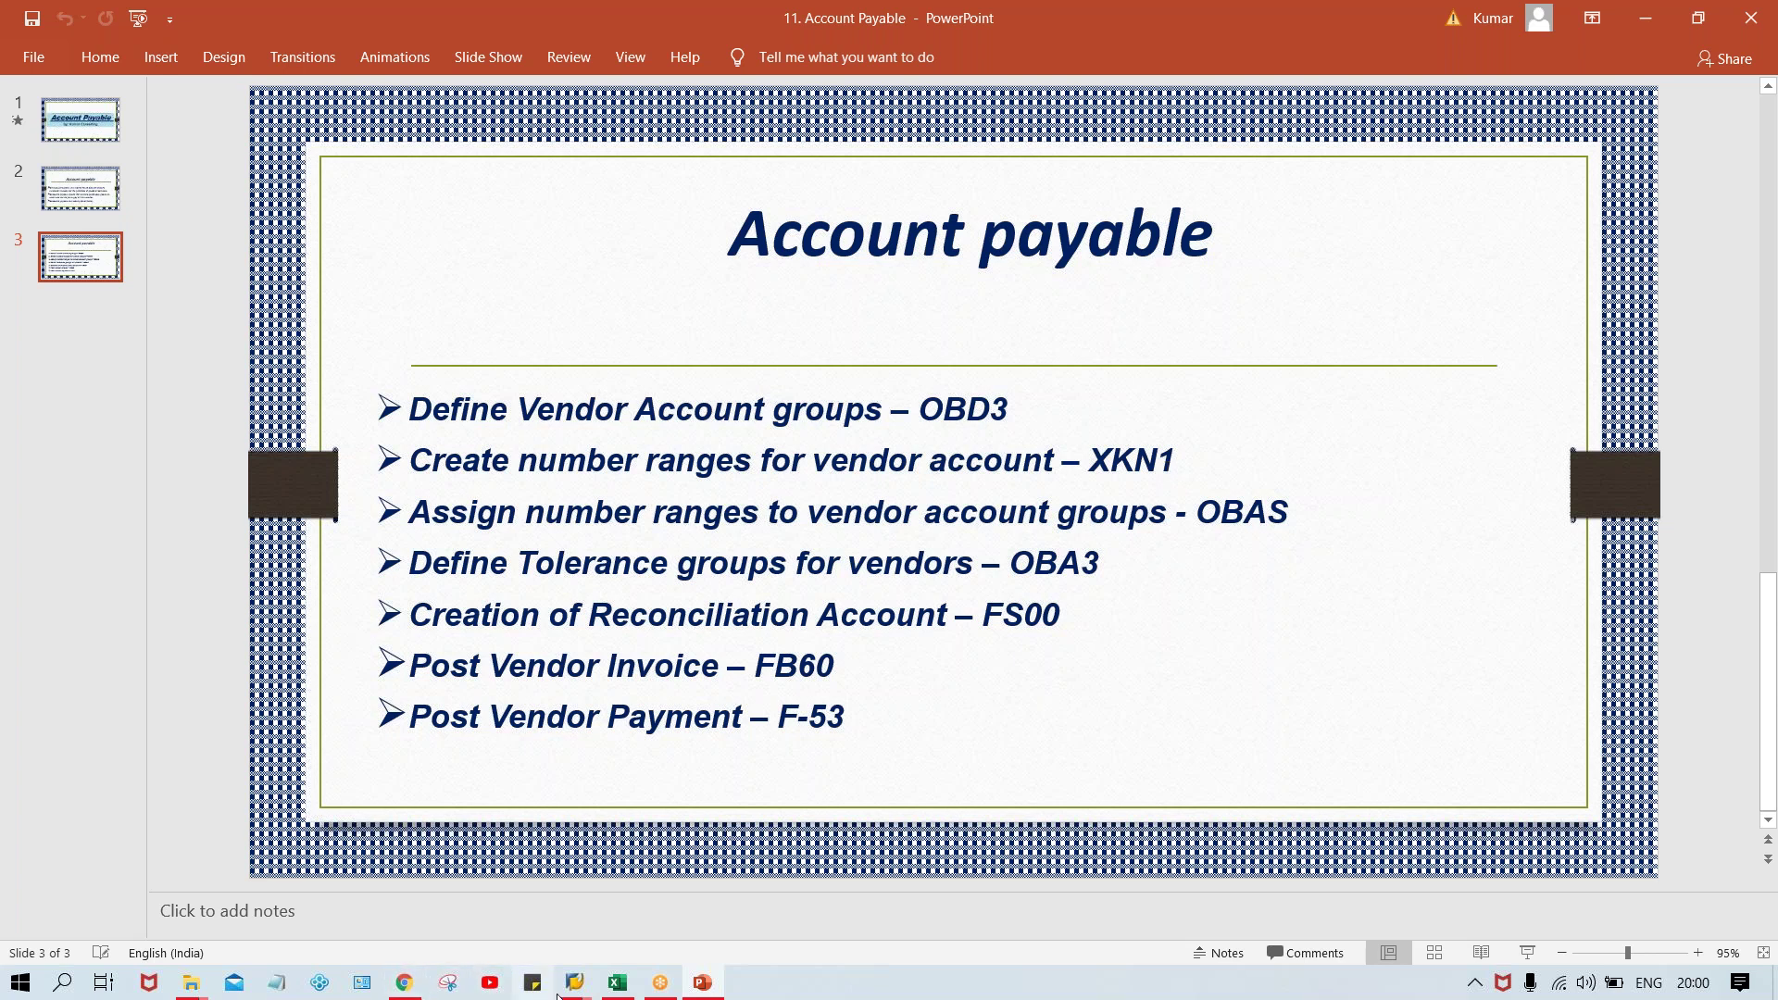
{"action": "mouse_move", "coordinate": [604, 987]}
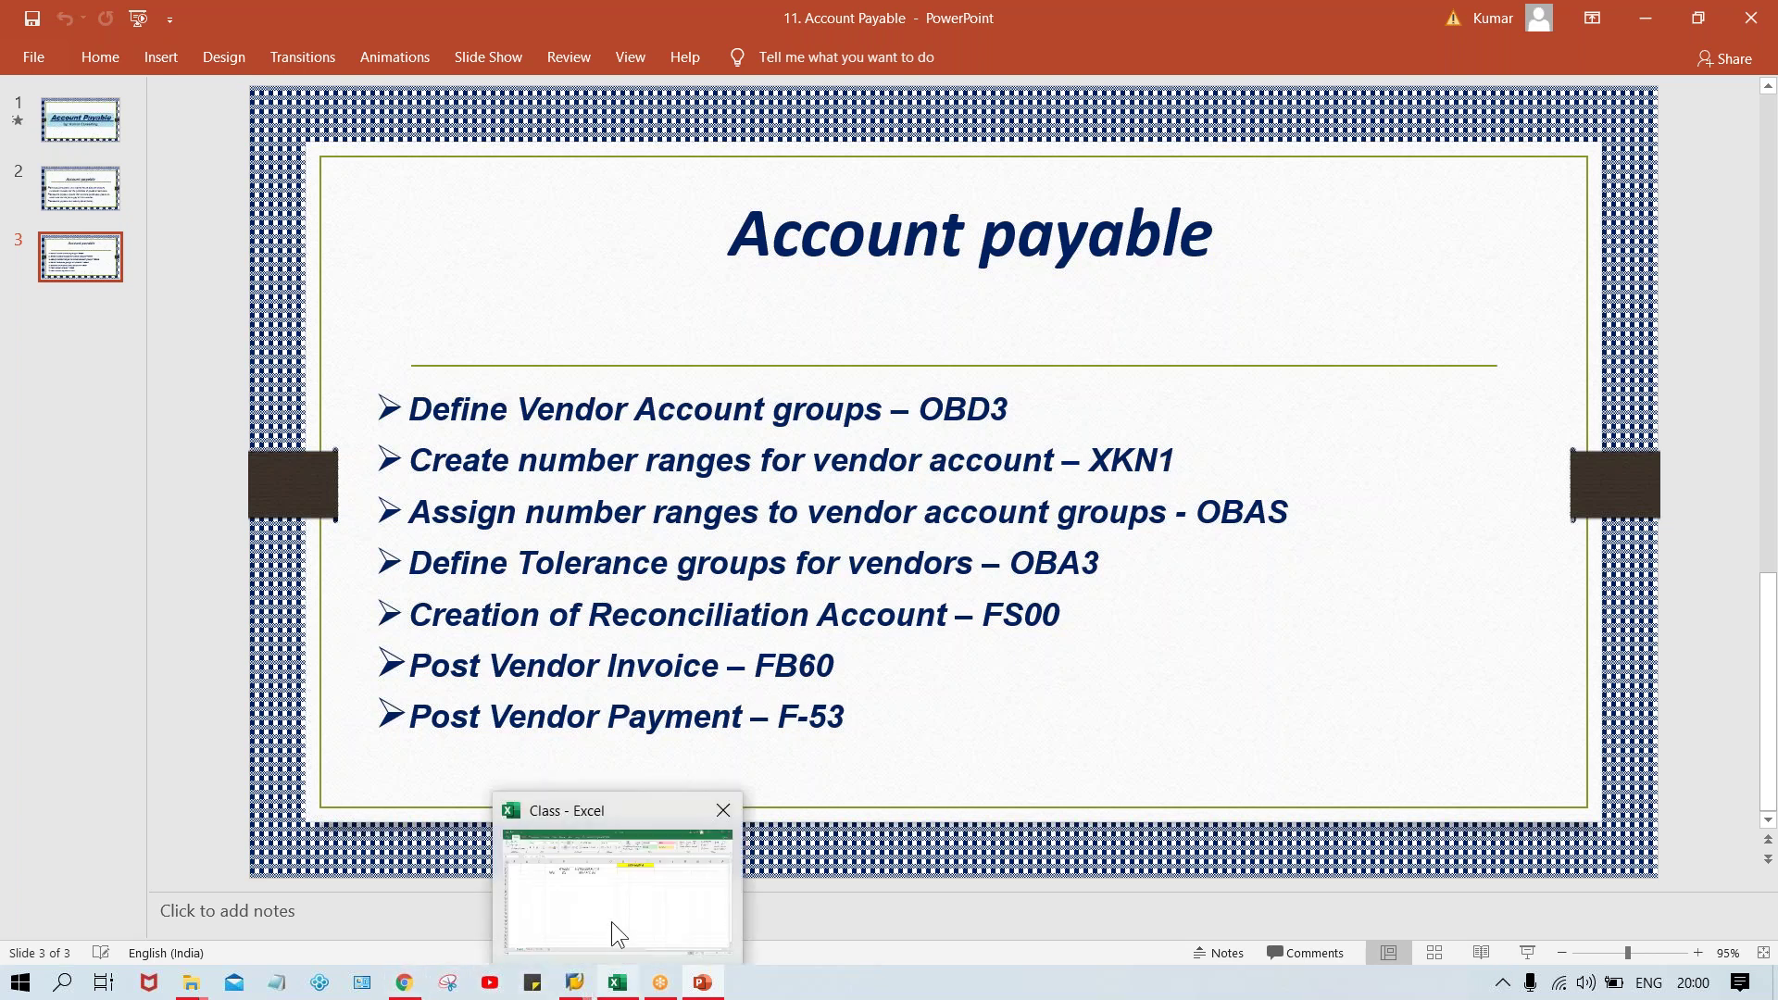
{"action": "left_click", "coordinate": [612, 921]}
{"action": "left_click", "coordinate": [630, 299]}
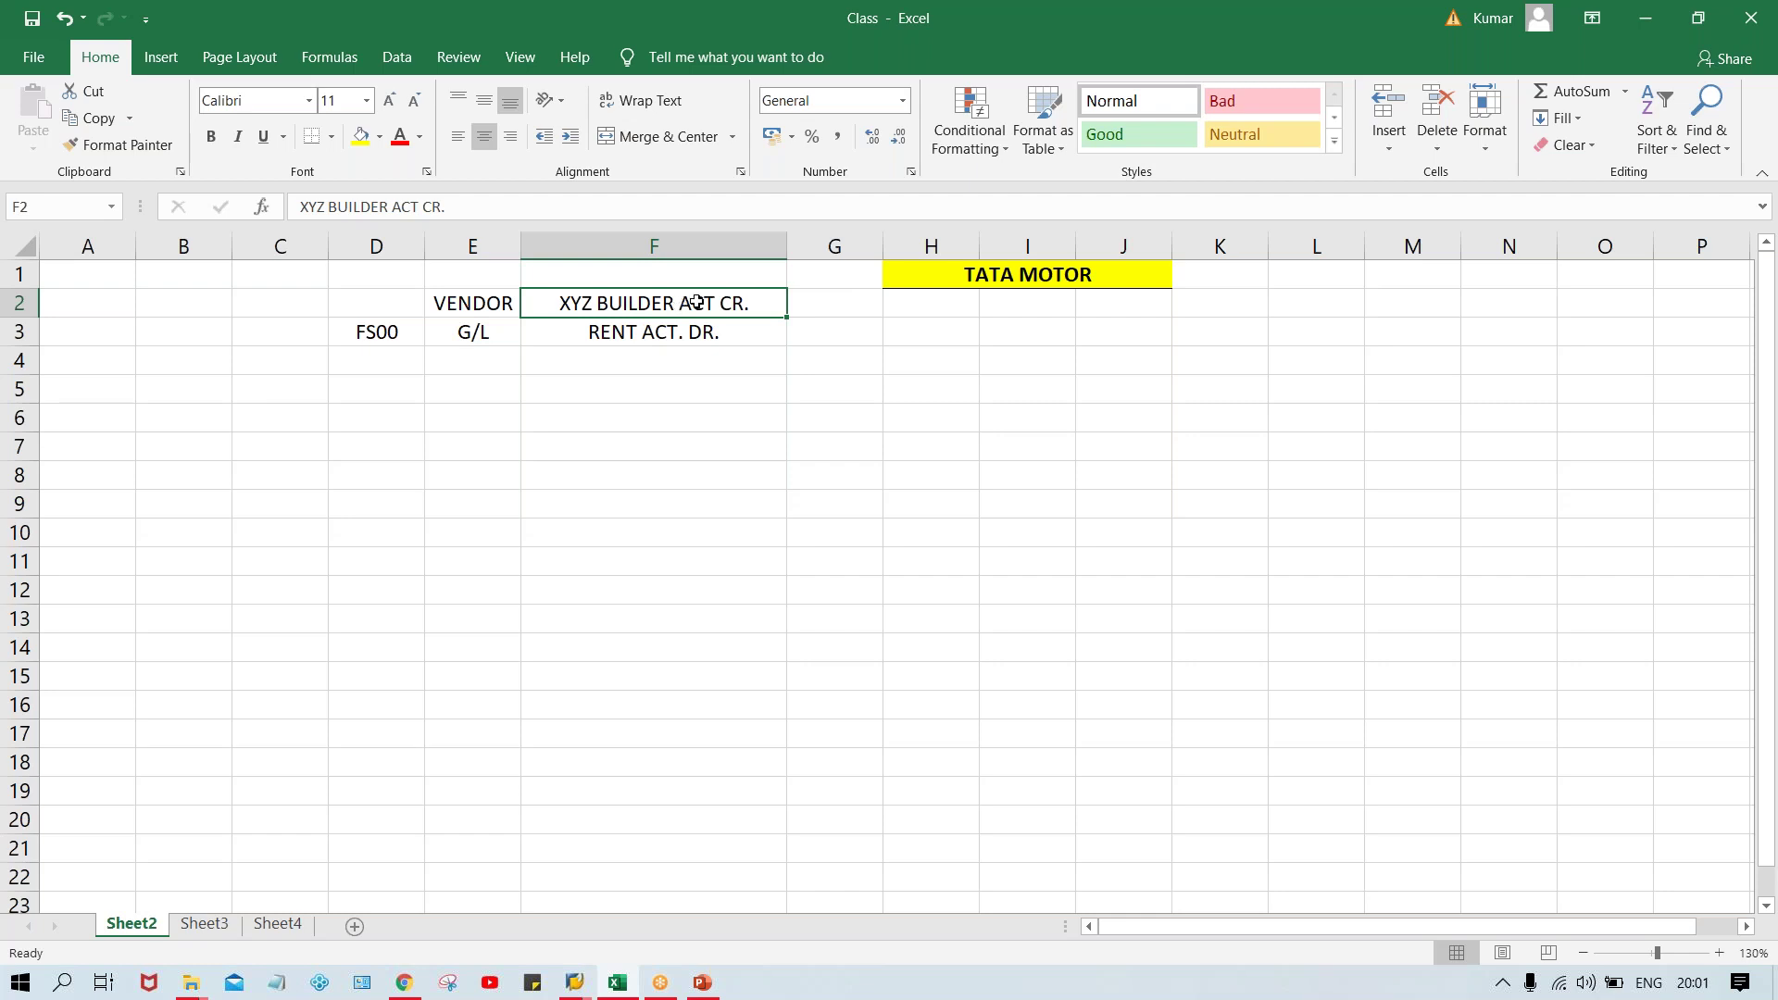
{"action": "left_click", "coordinate": [858, 315]}
{"action": "type", "text": "1"}
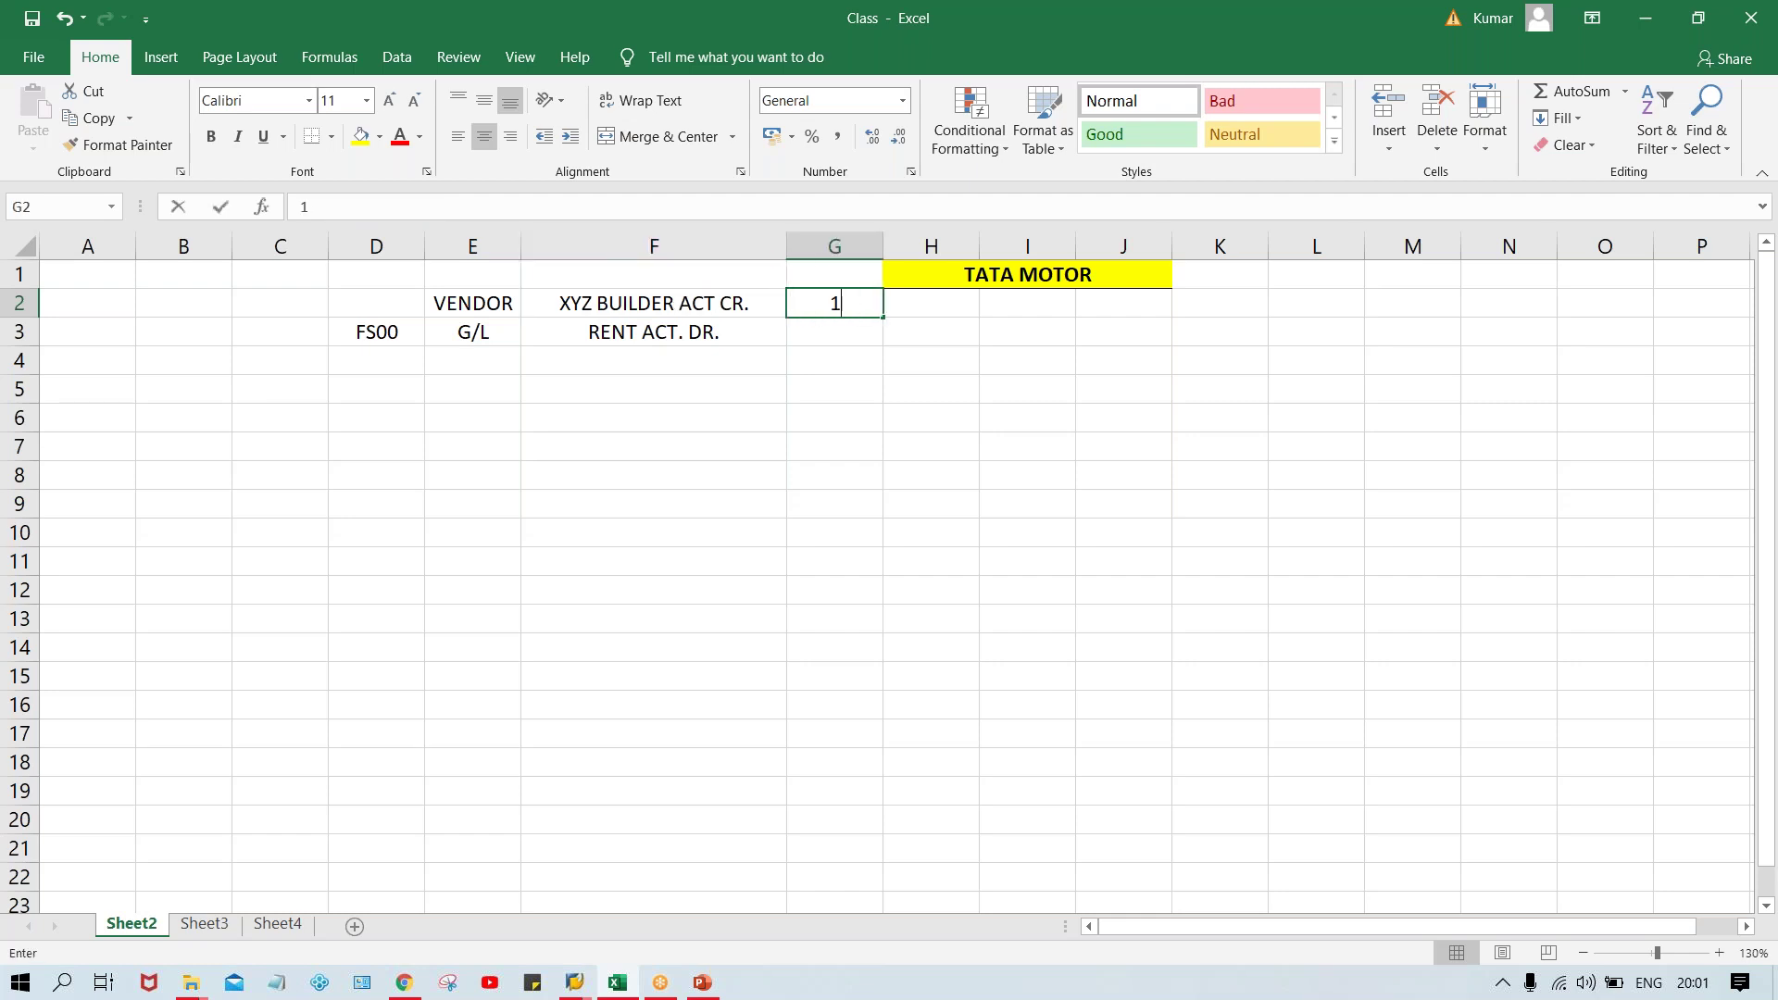
{"action": "type", "text": "000245"}
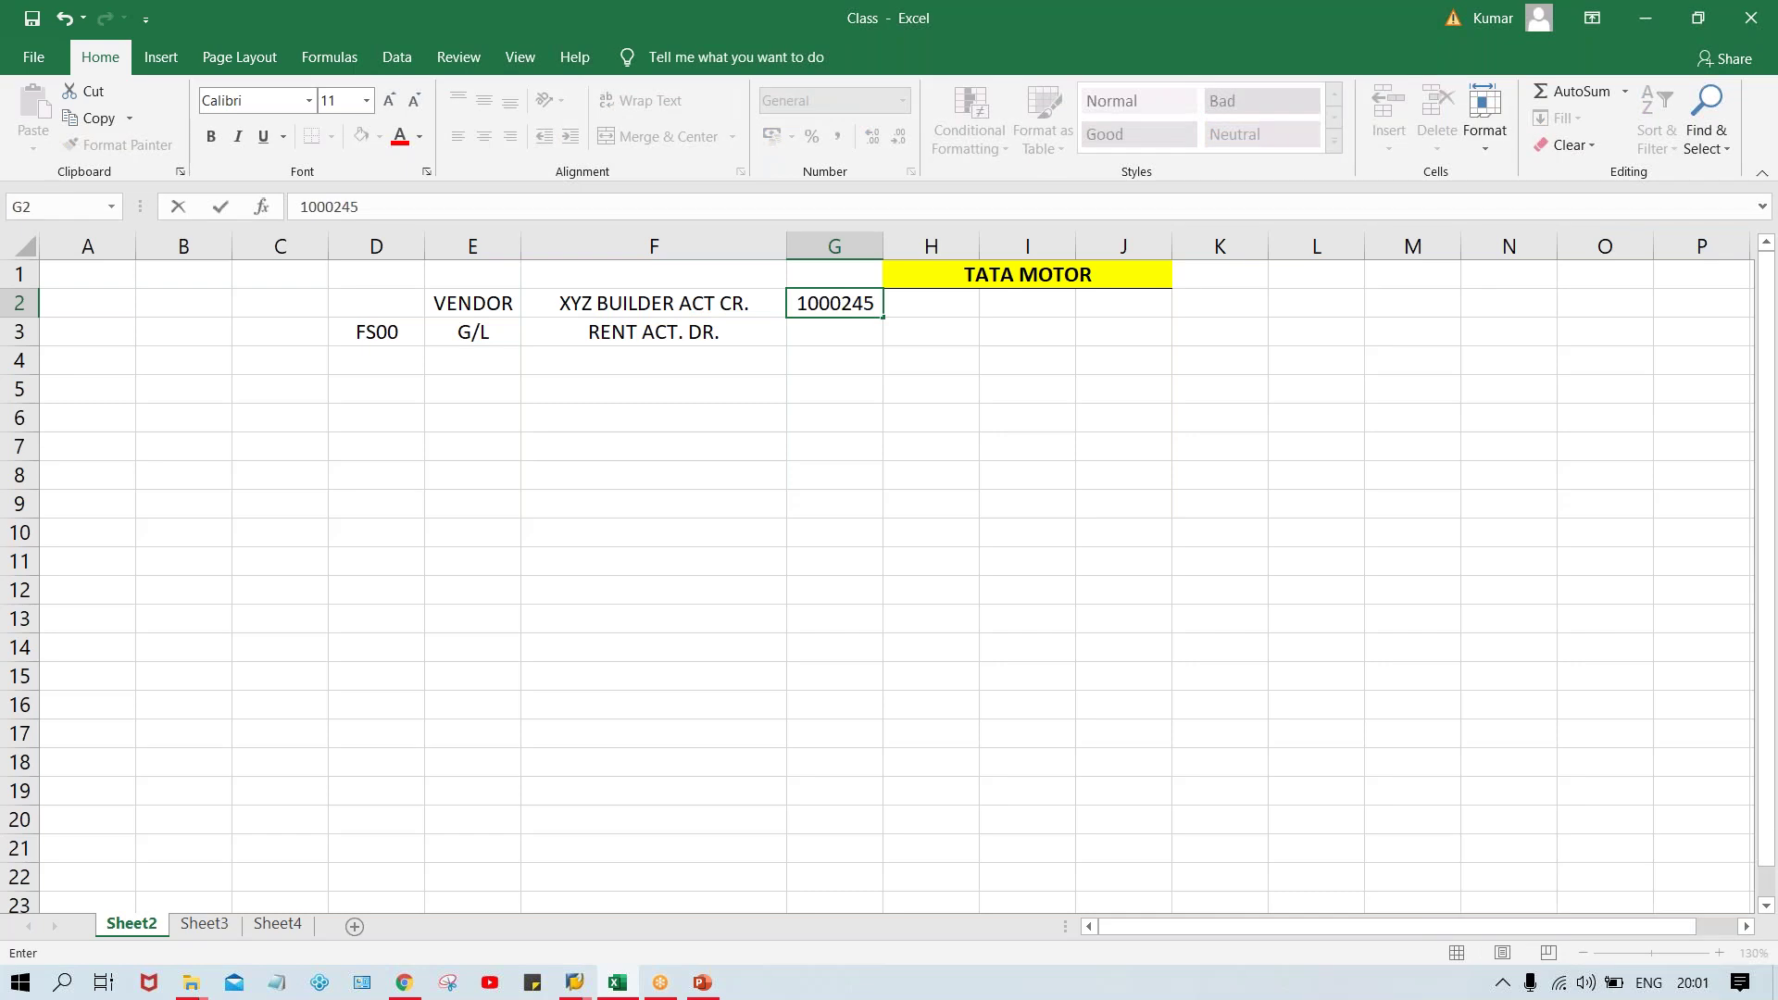
{"action": "key", "text": "Return"}
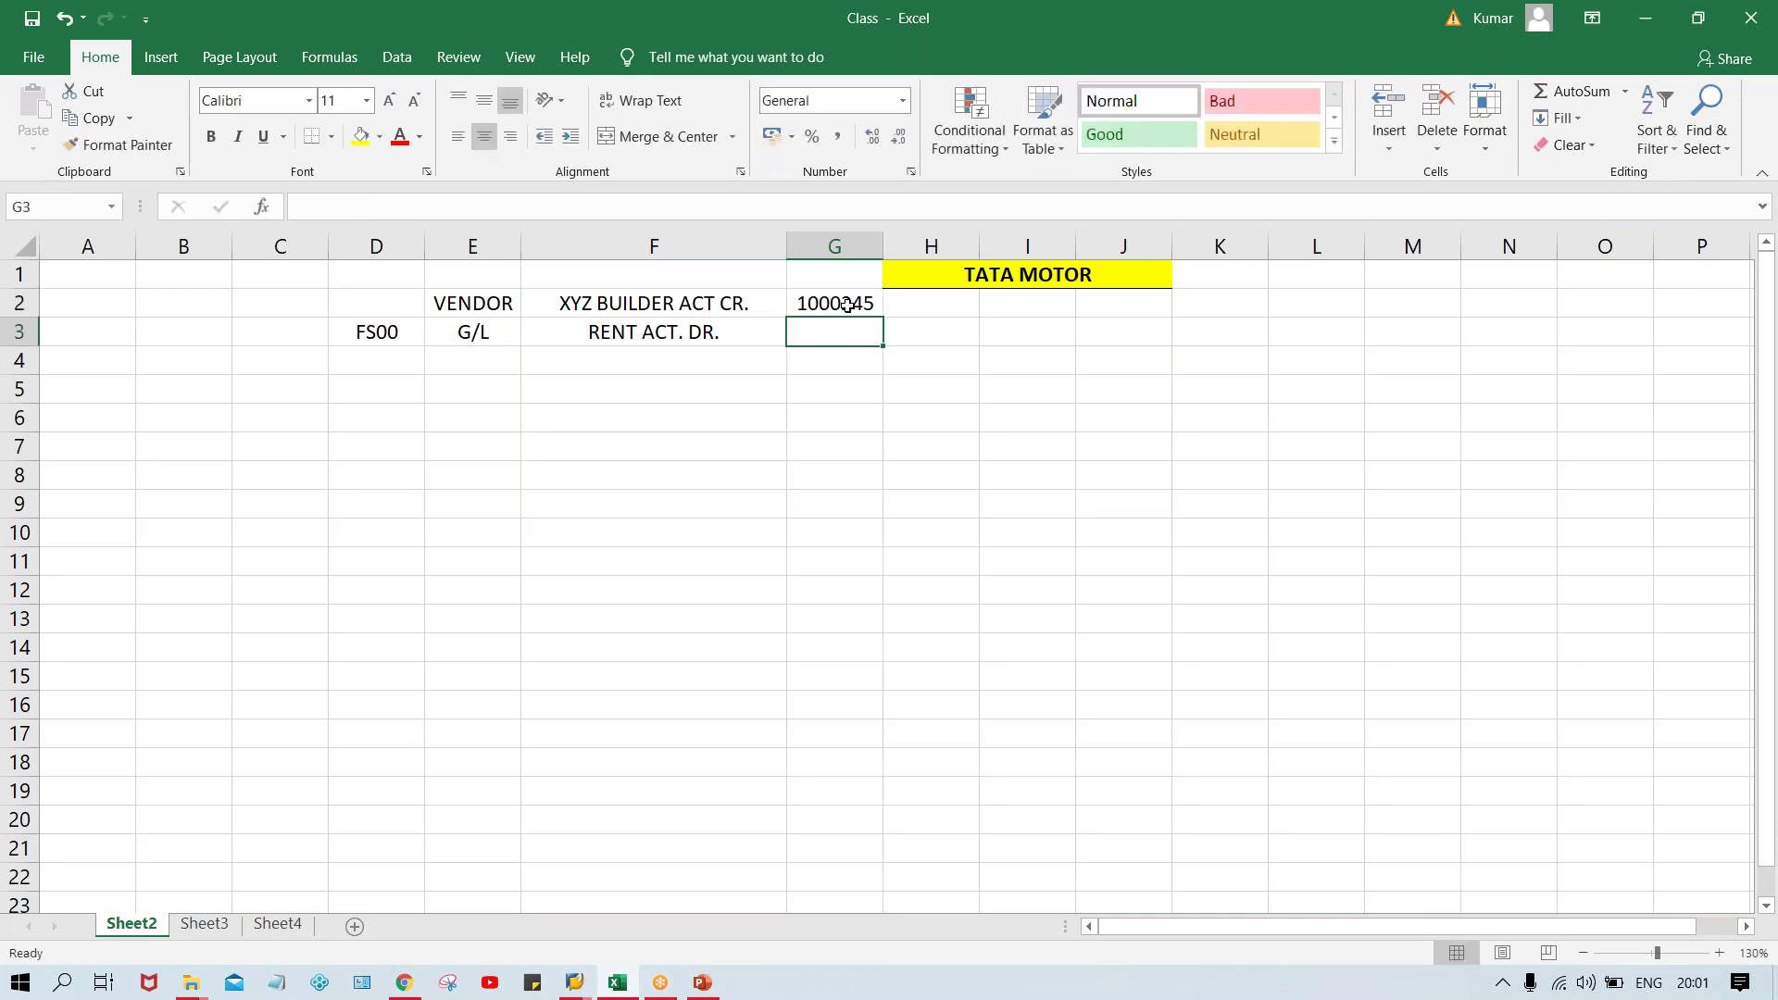
Enter the vendor number range under TATA MOTOR, with 1000 in H2 and 1999 in I2
{"action": "left_click", "coordinate": [876, 304]}
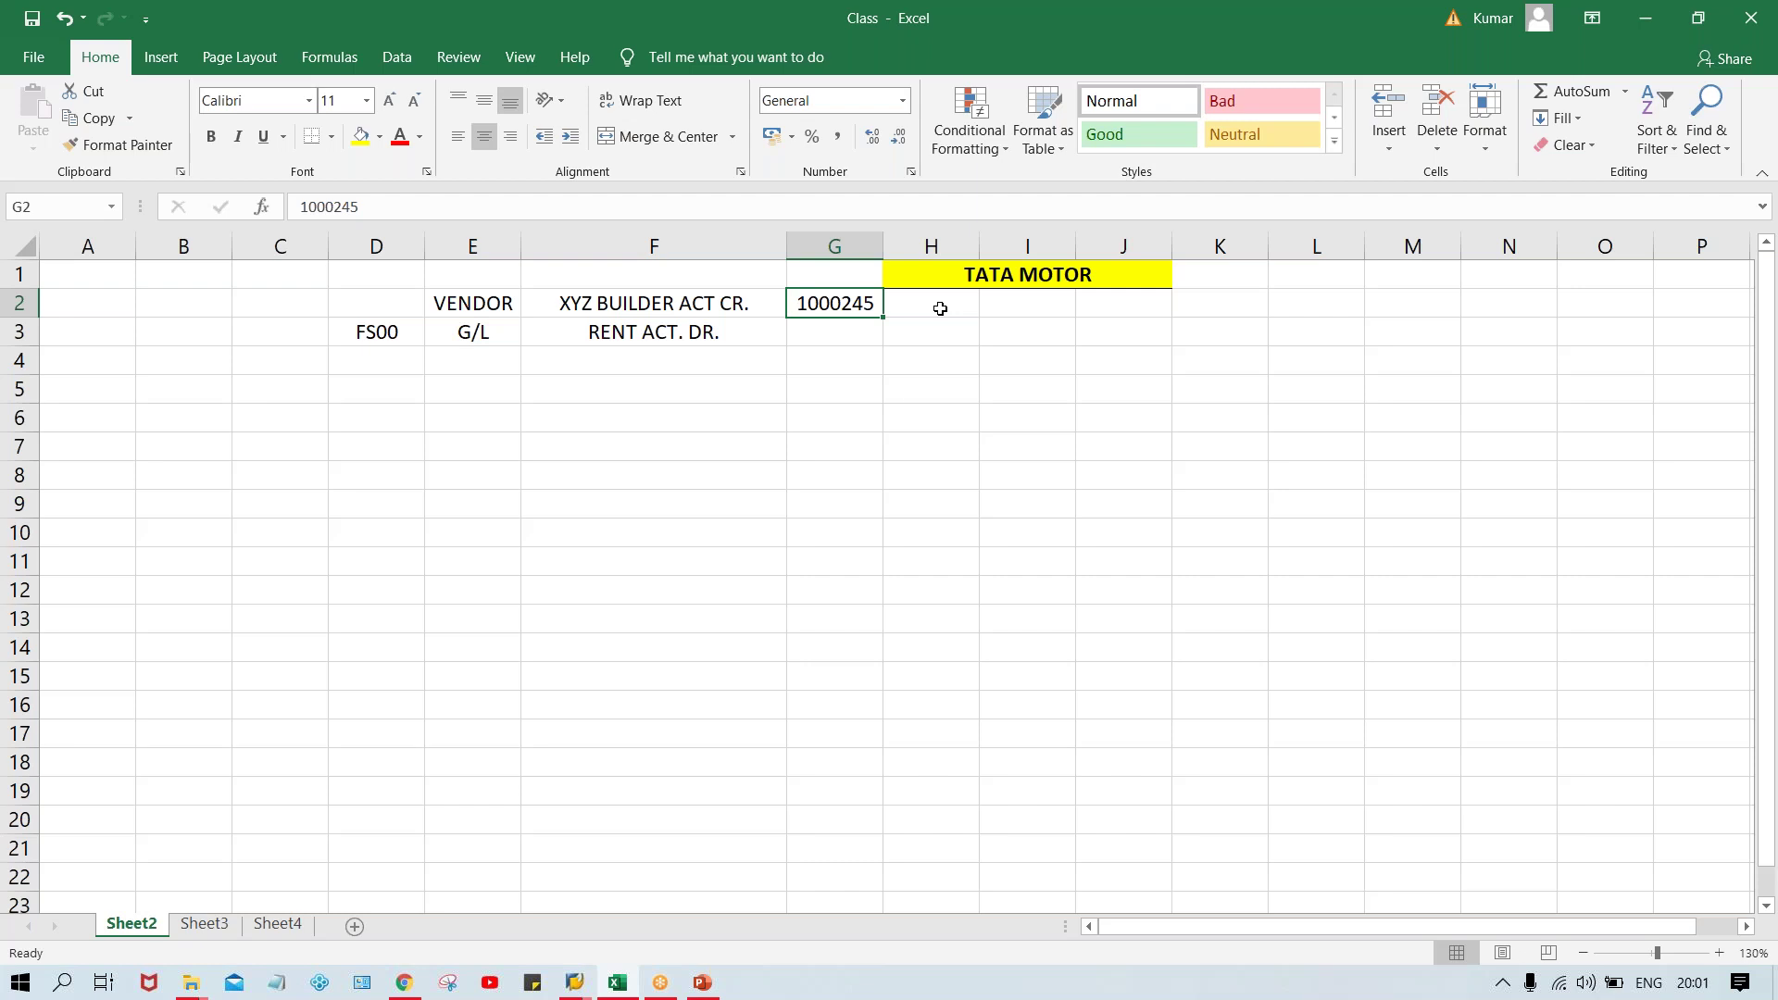
{"action": "left_click", "coordinate": [931, 246]}
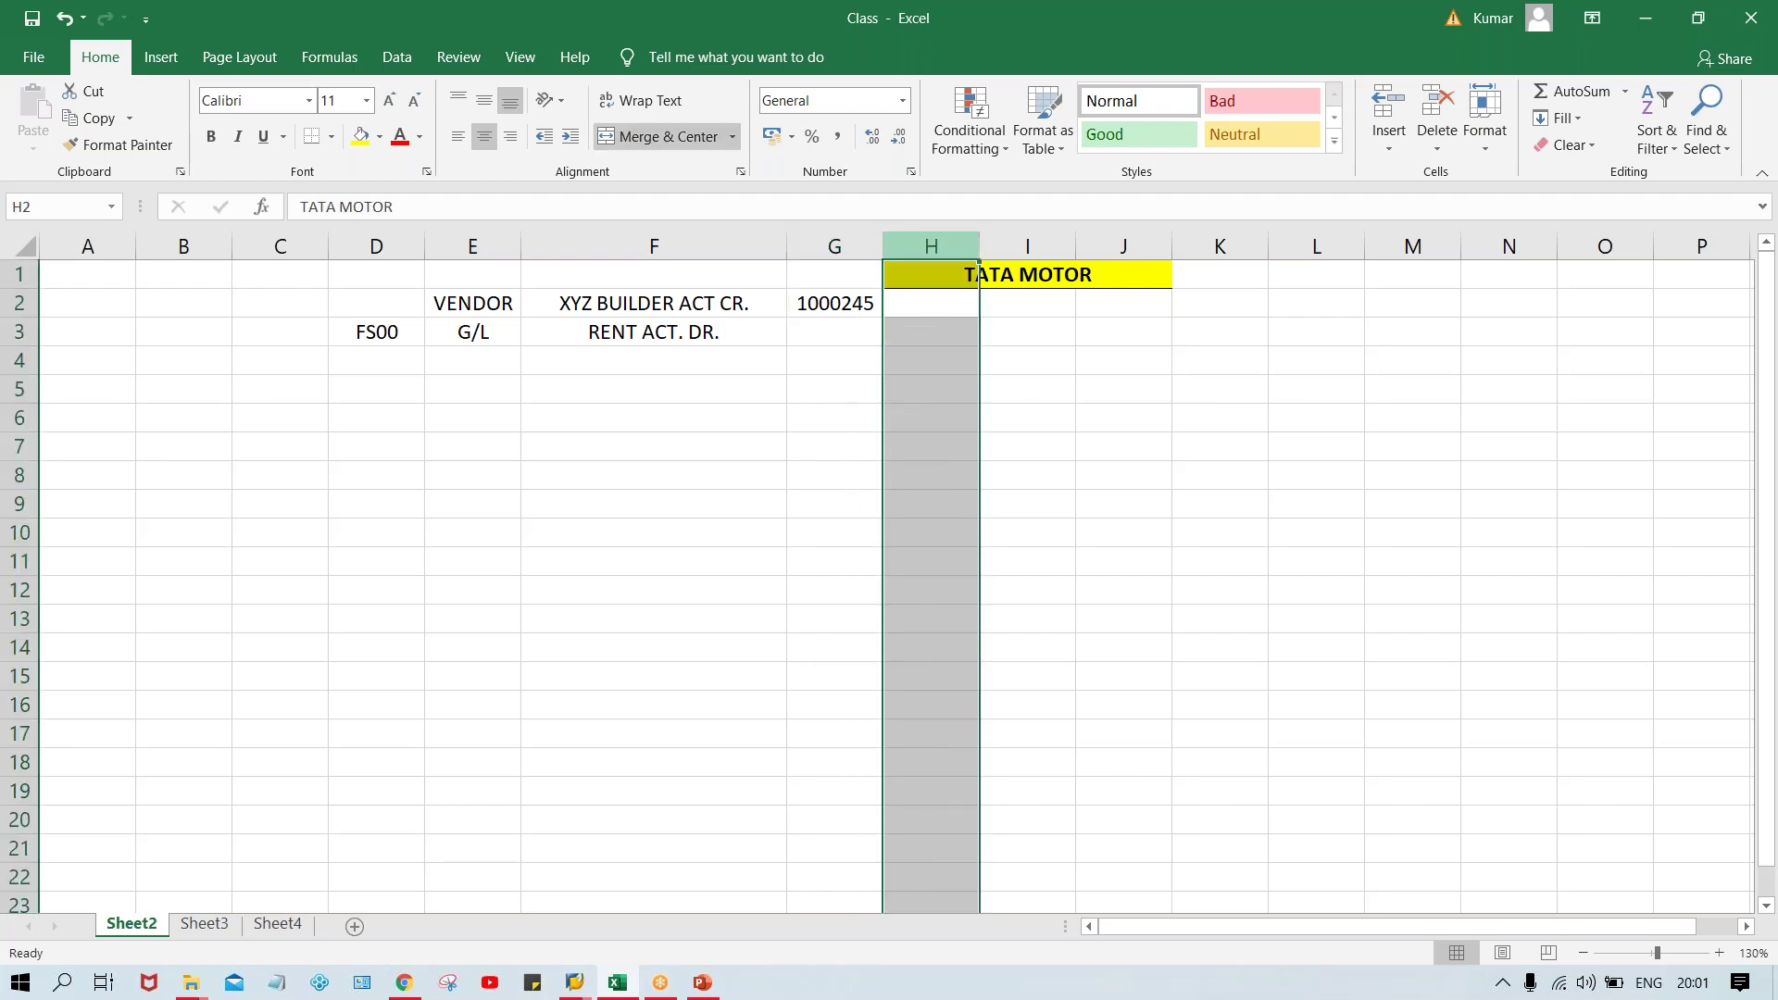
{"action": "left_click", "coordinate": [931, 299]}
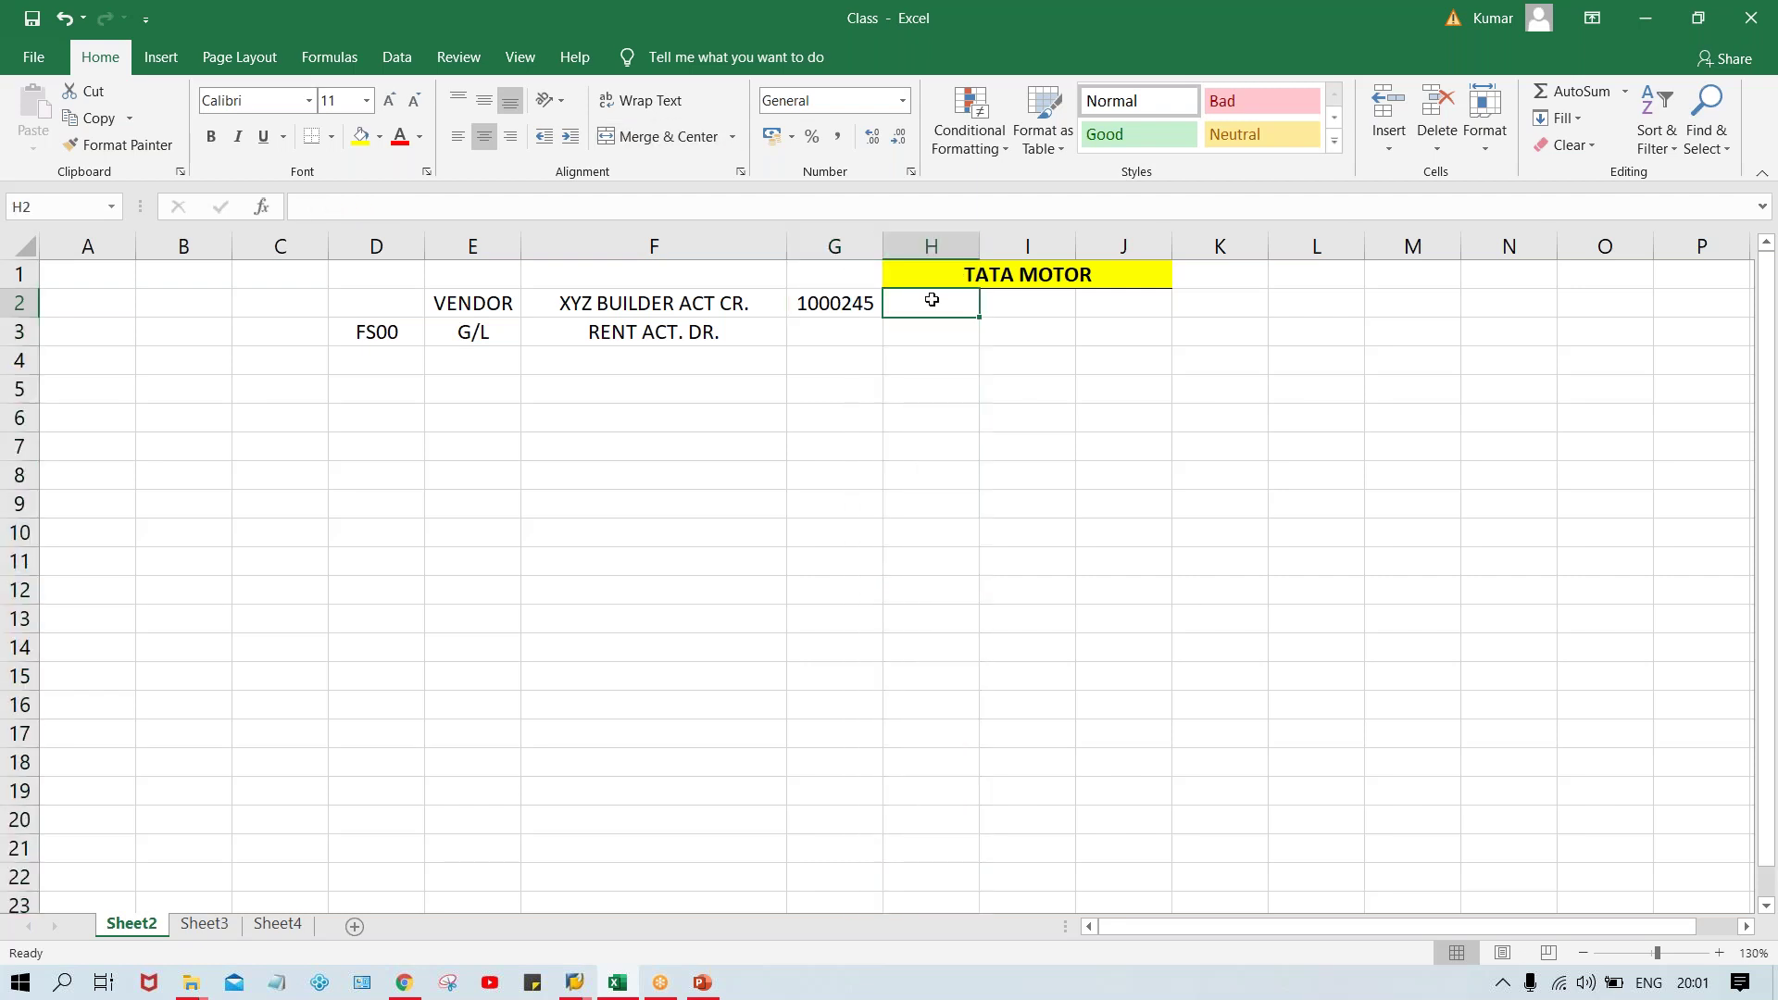
{"action": "type", "text": "1000"}
{"action": "key", "text": "Tab"}
{"action": "type", "text": "19994"}
{"action": "key", "text": "Return"}
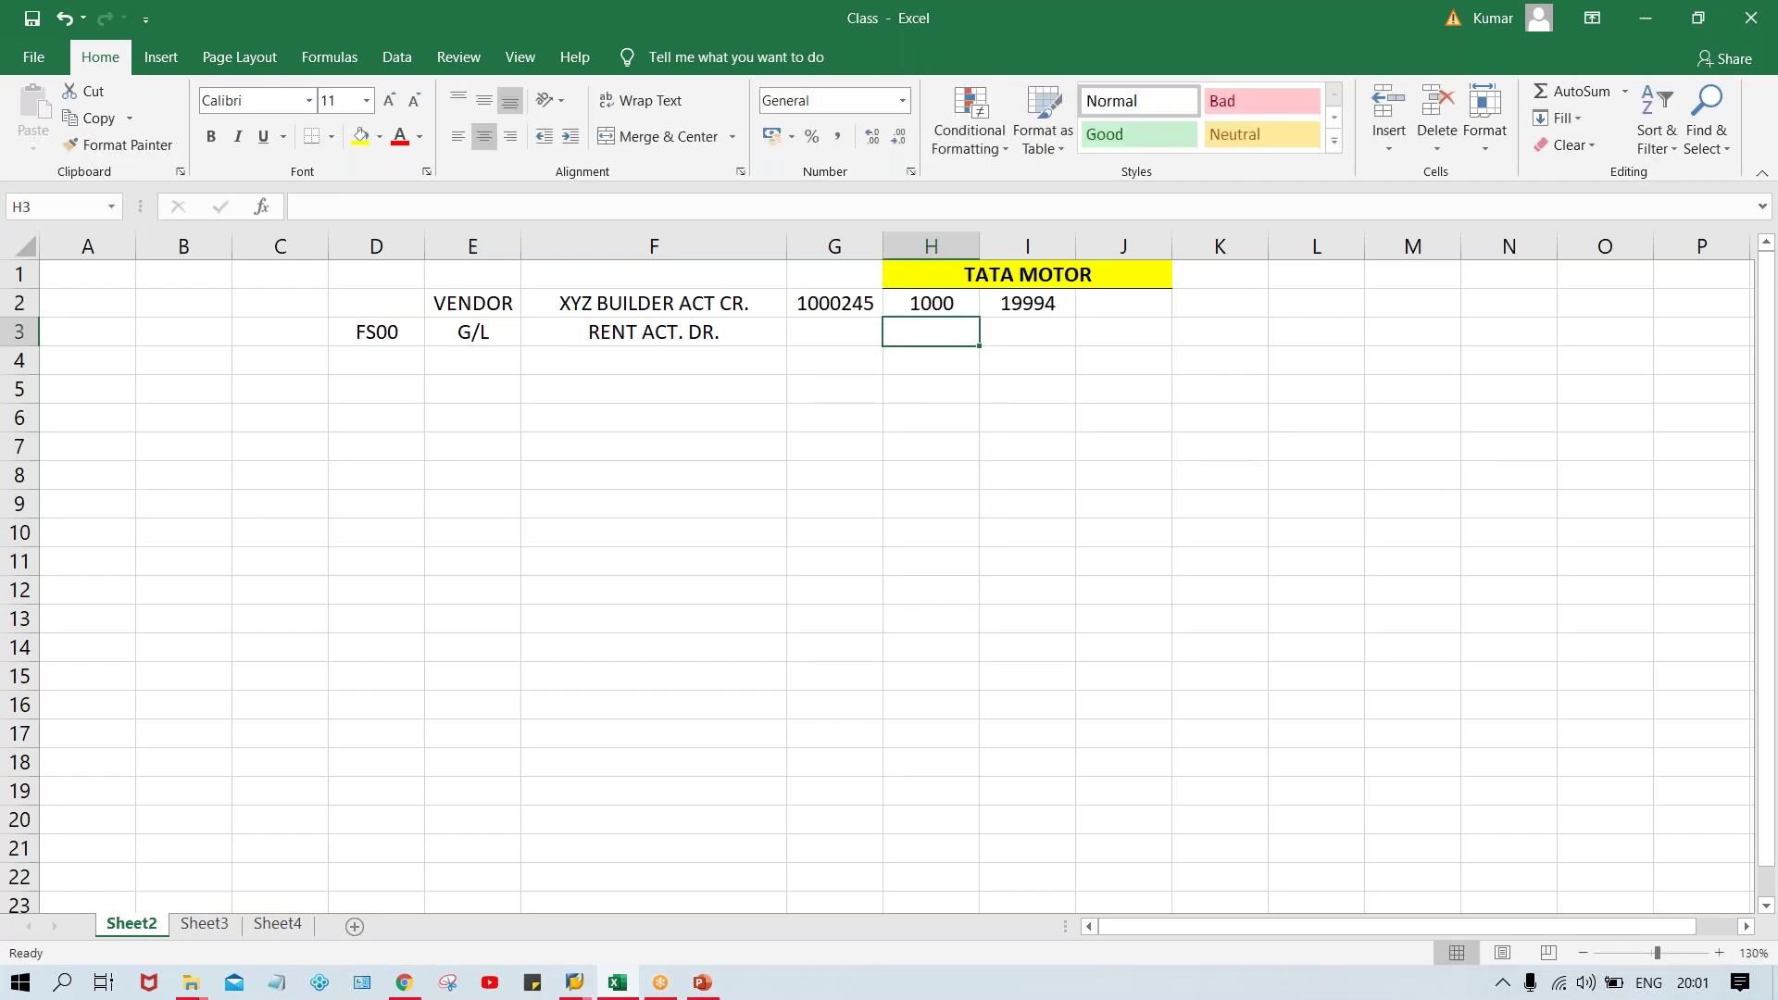
{"action": "left_click", "coordinate": [1059, 298]}
{"action": "key", "text": "F2"}
{"action": "key", "text": "BackSpace"}
{"action": "key", "text": "Return"}
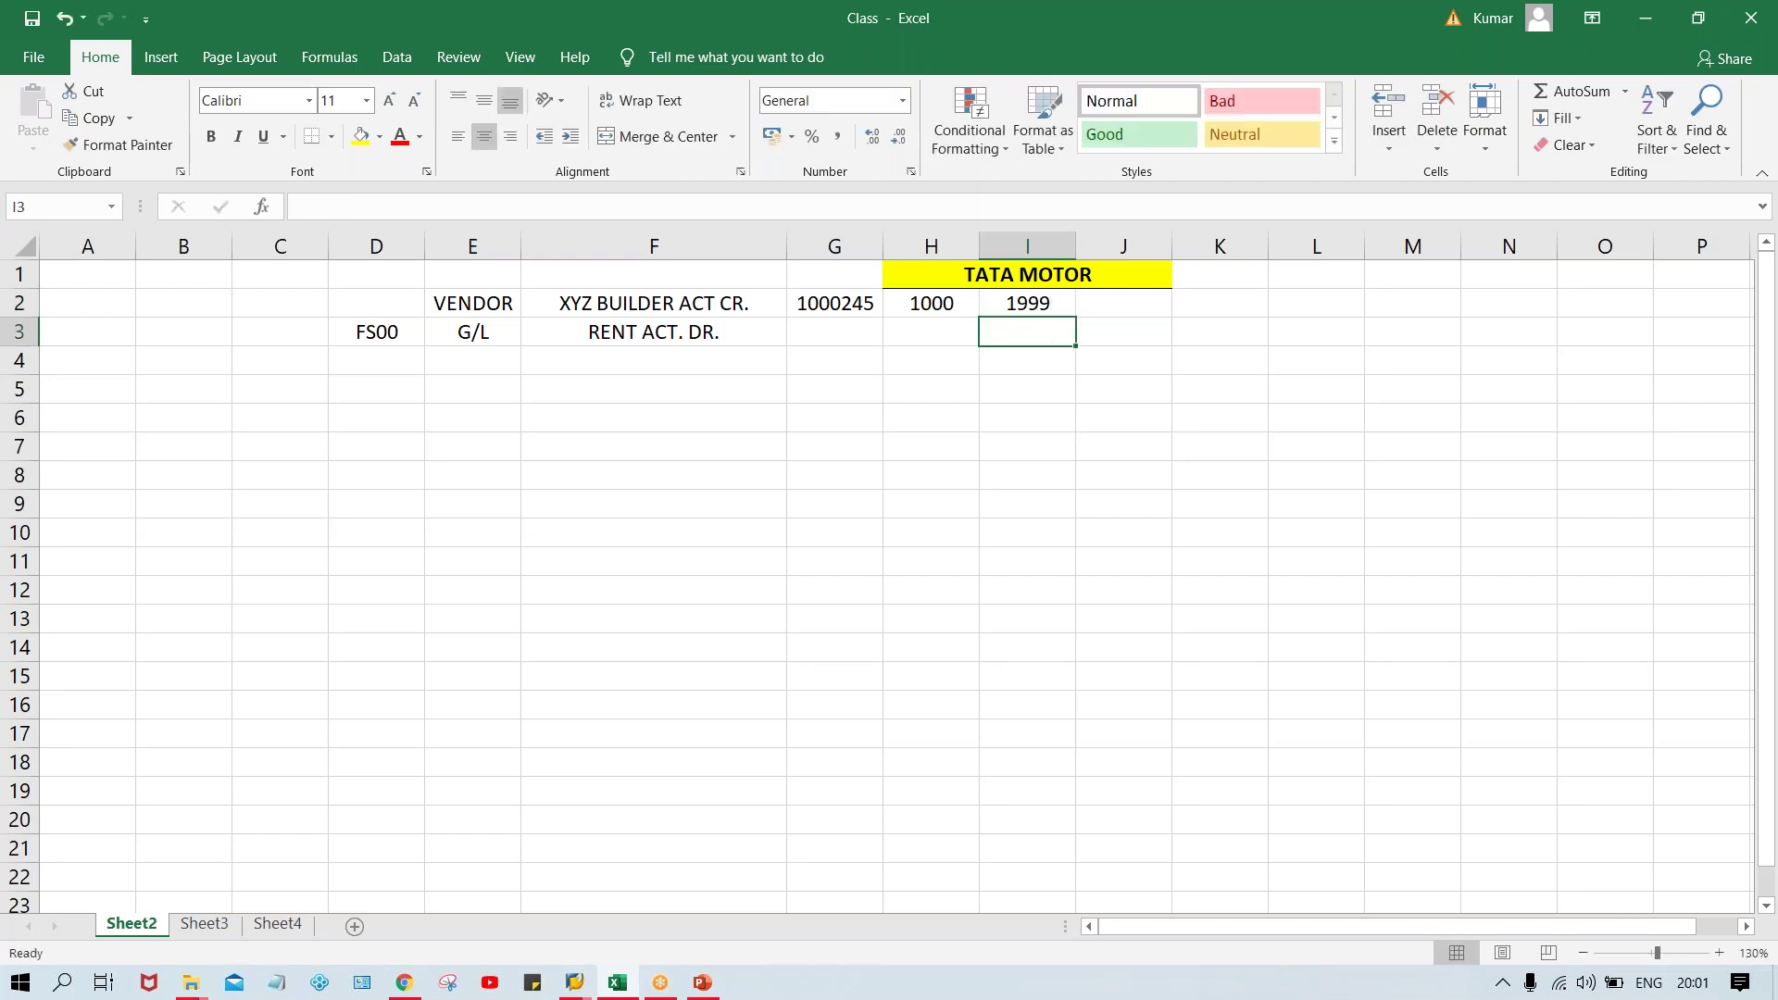
{"action": "left_click", "coordinate": [940, 303]}
{"action": "left_click", "coordinate": [1026, 303]}
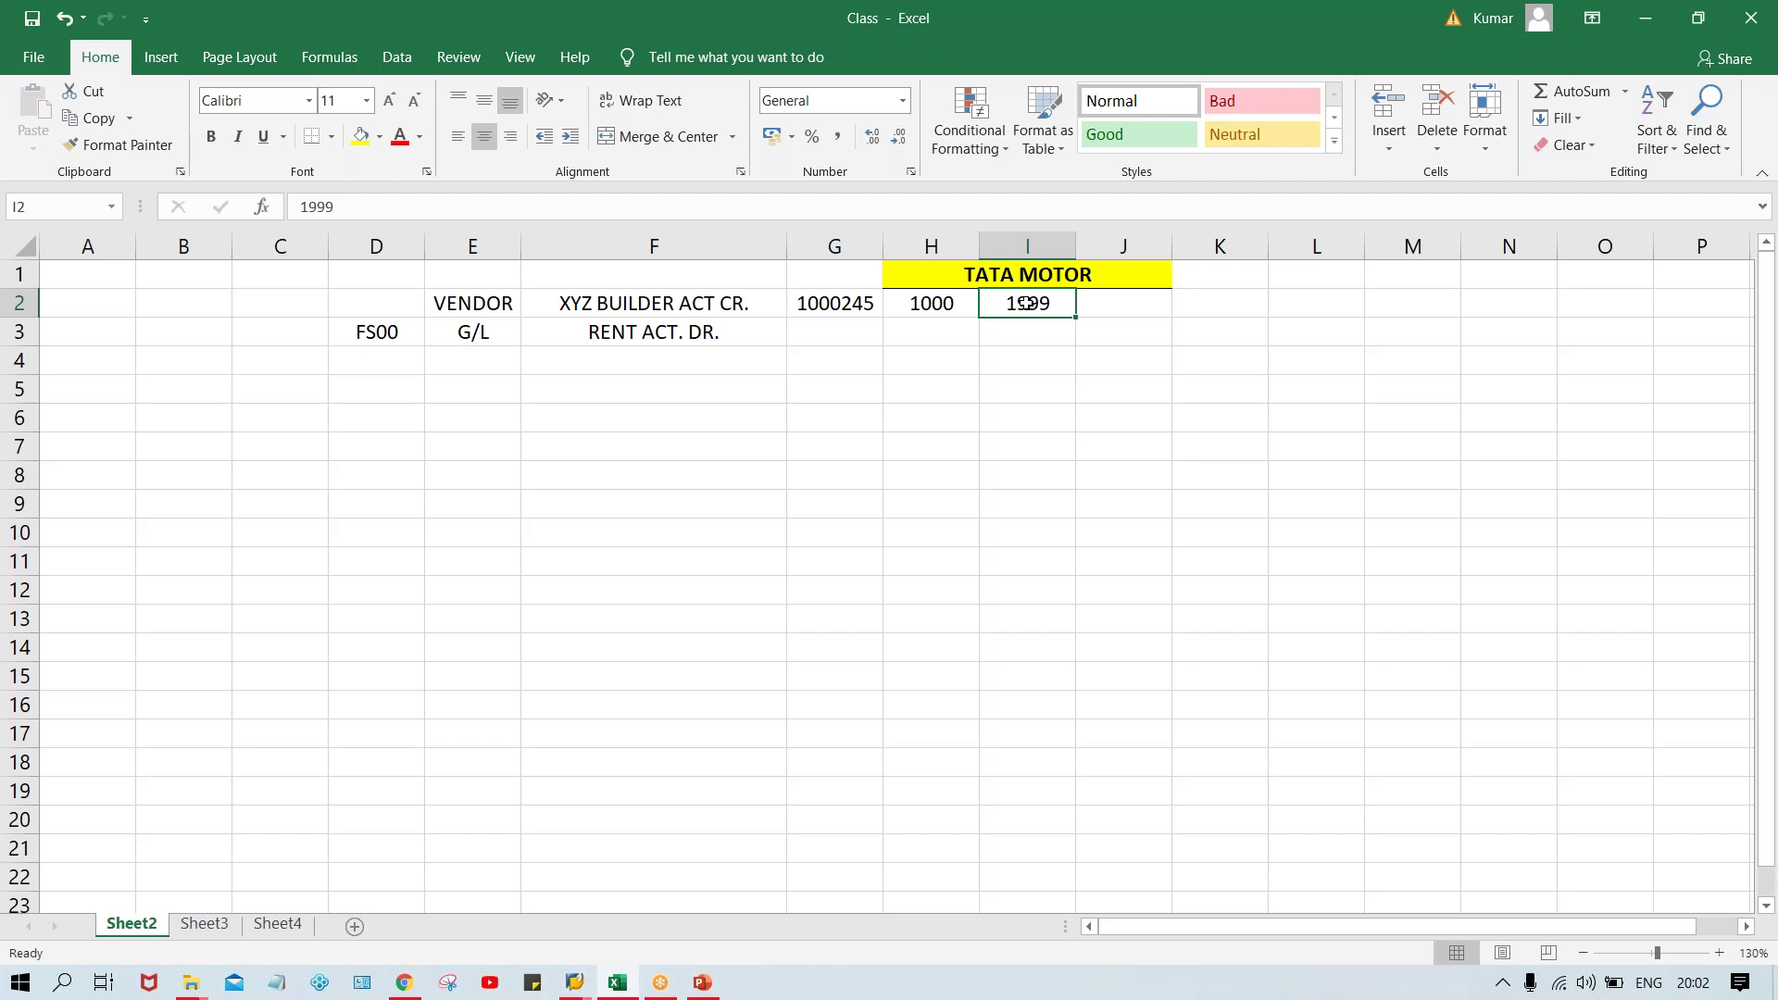
{"action": "left_click", "coordinate": [947, 306]}
{"action": "left_click", "coordinate": [1037, 305]}
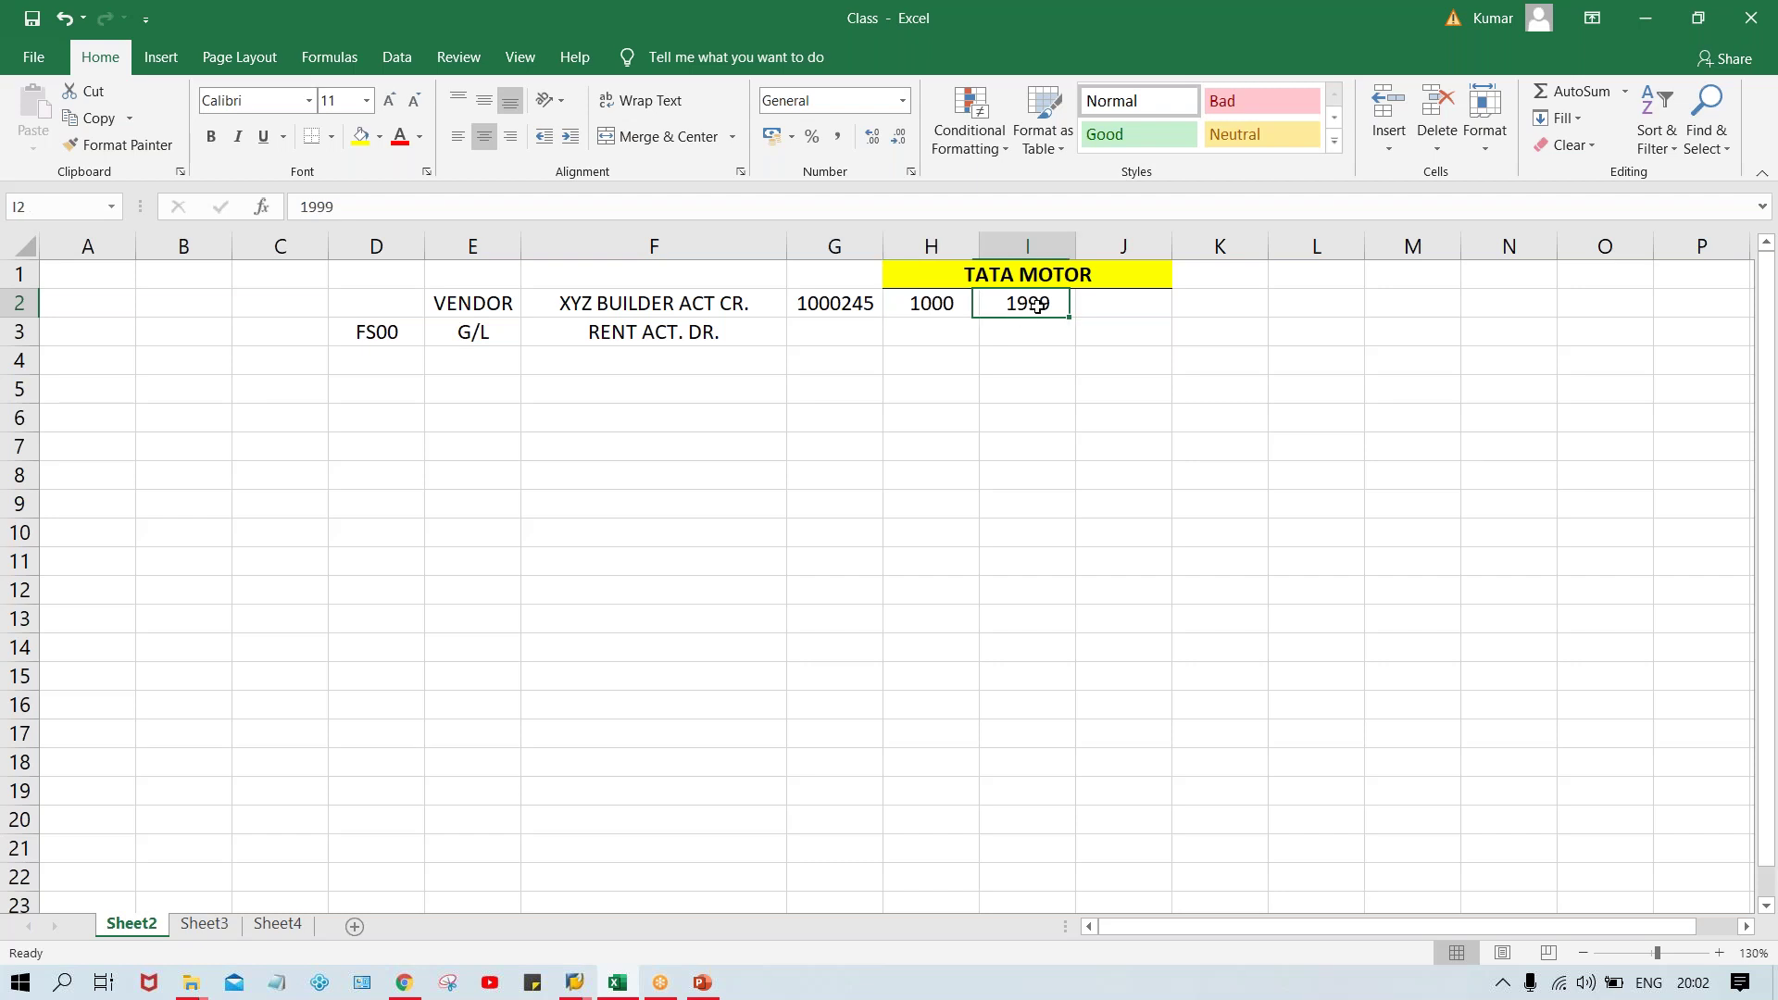
{"action": "left_click", "coordinate": [933, 307]}
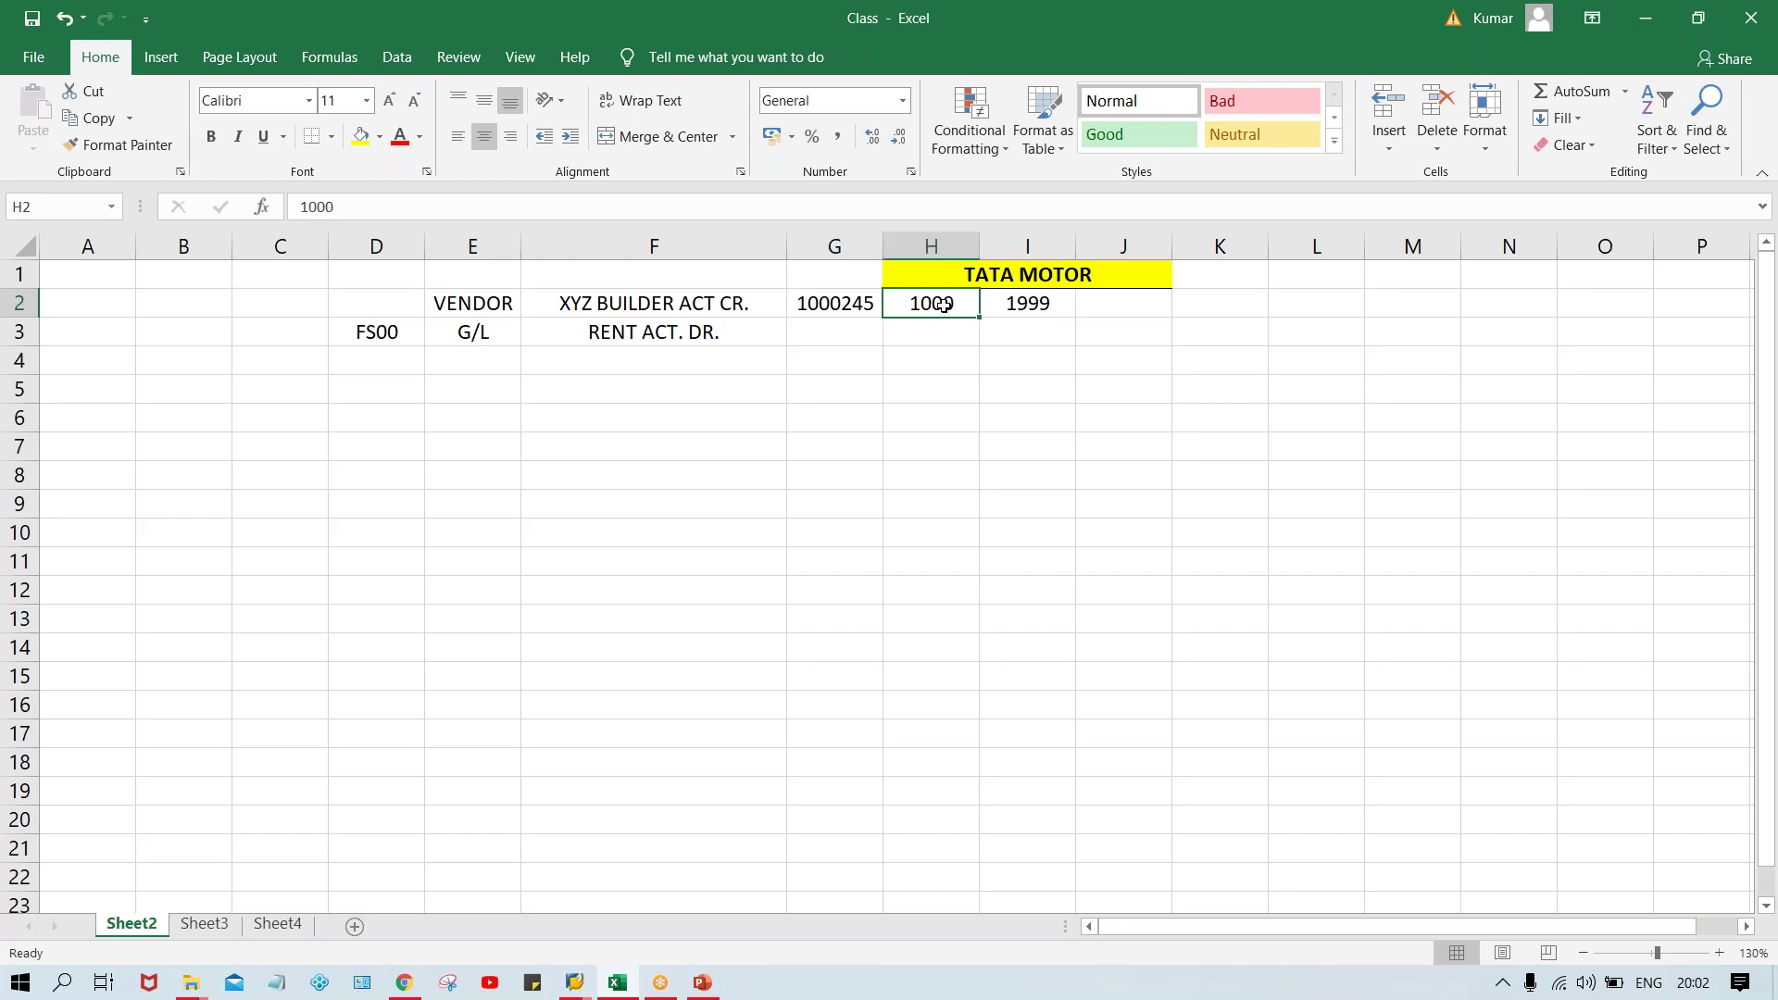
{"action": "left_click", "coordinate": [1017, 304]}
{"action": "left_click", "coordinate": [912, 305]}
{"action": "left_click", "coordinate": [1011, 302]}
{"action": "left_click", "coordinate": [941, 308]}
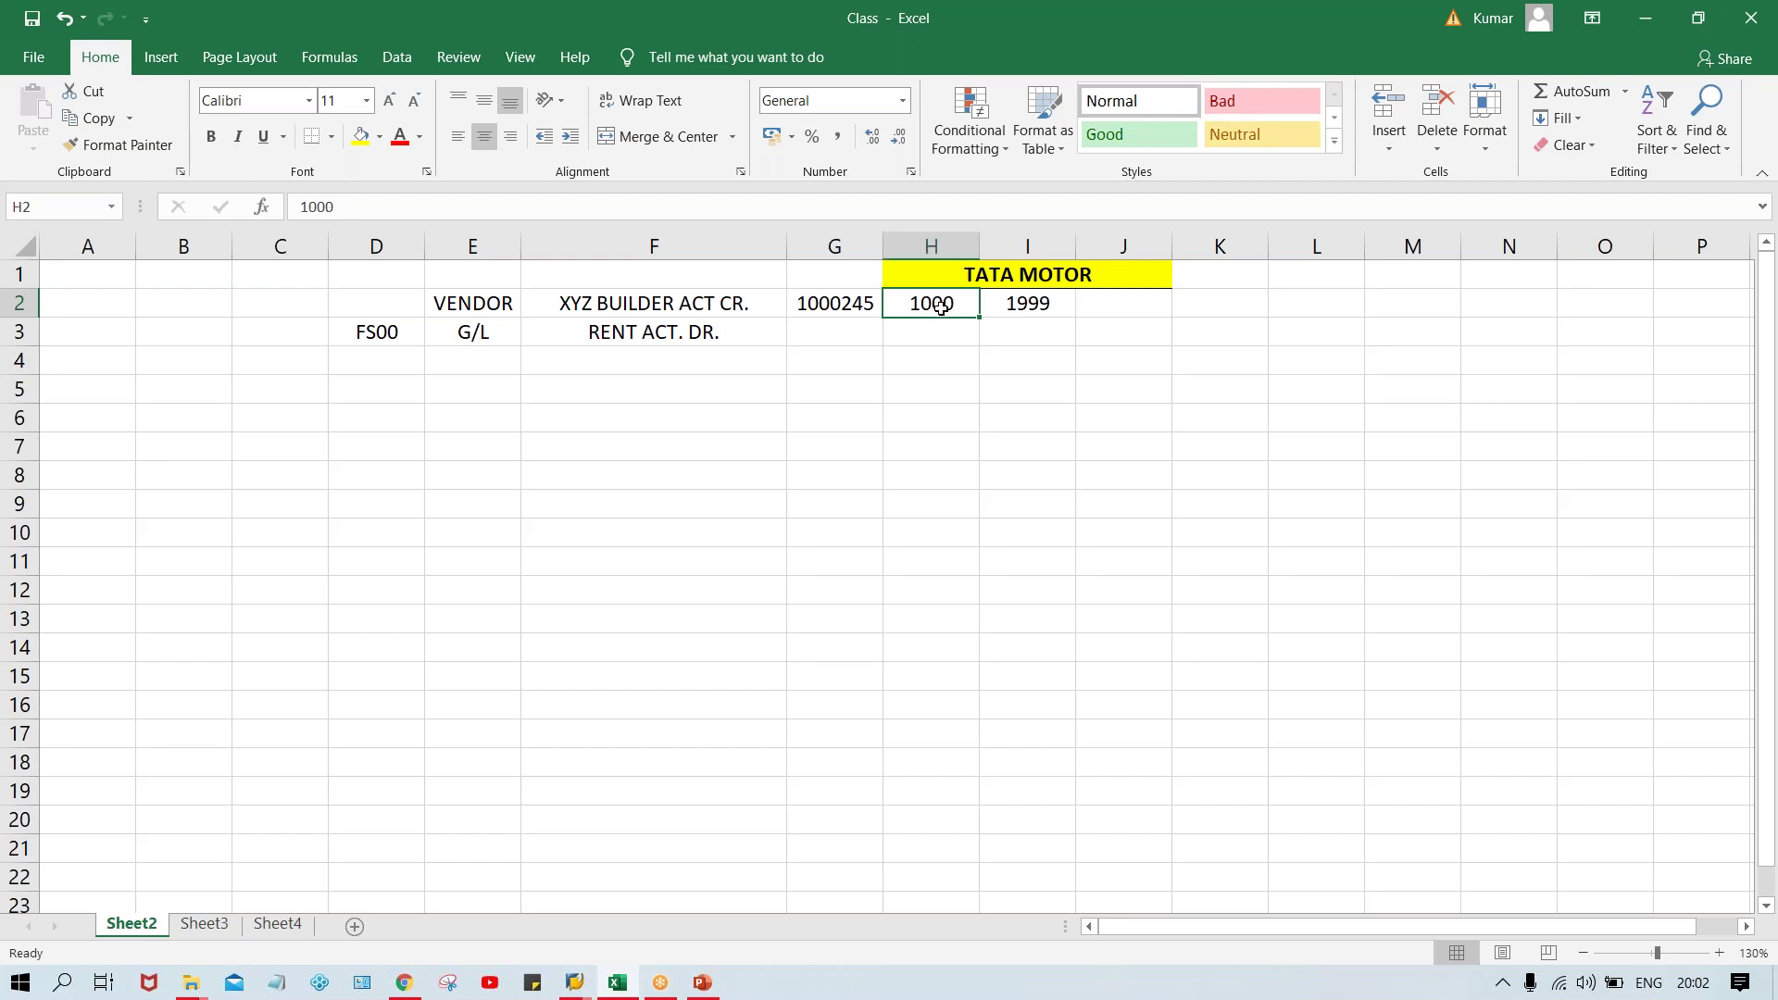
{"action": "left_click", "coordinate": [1037, 315]}
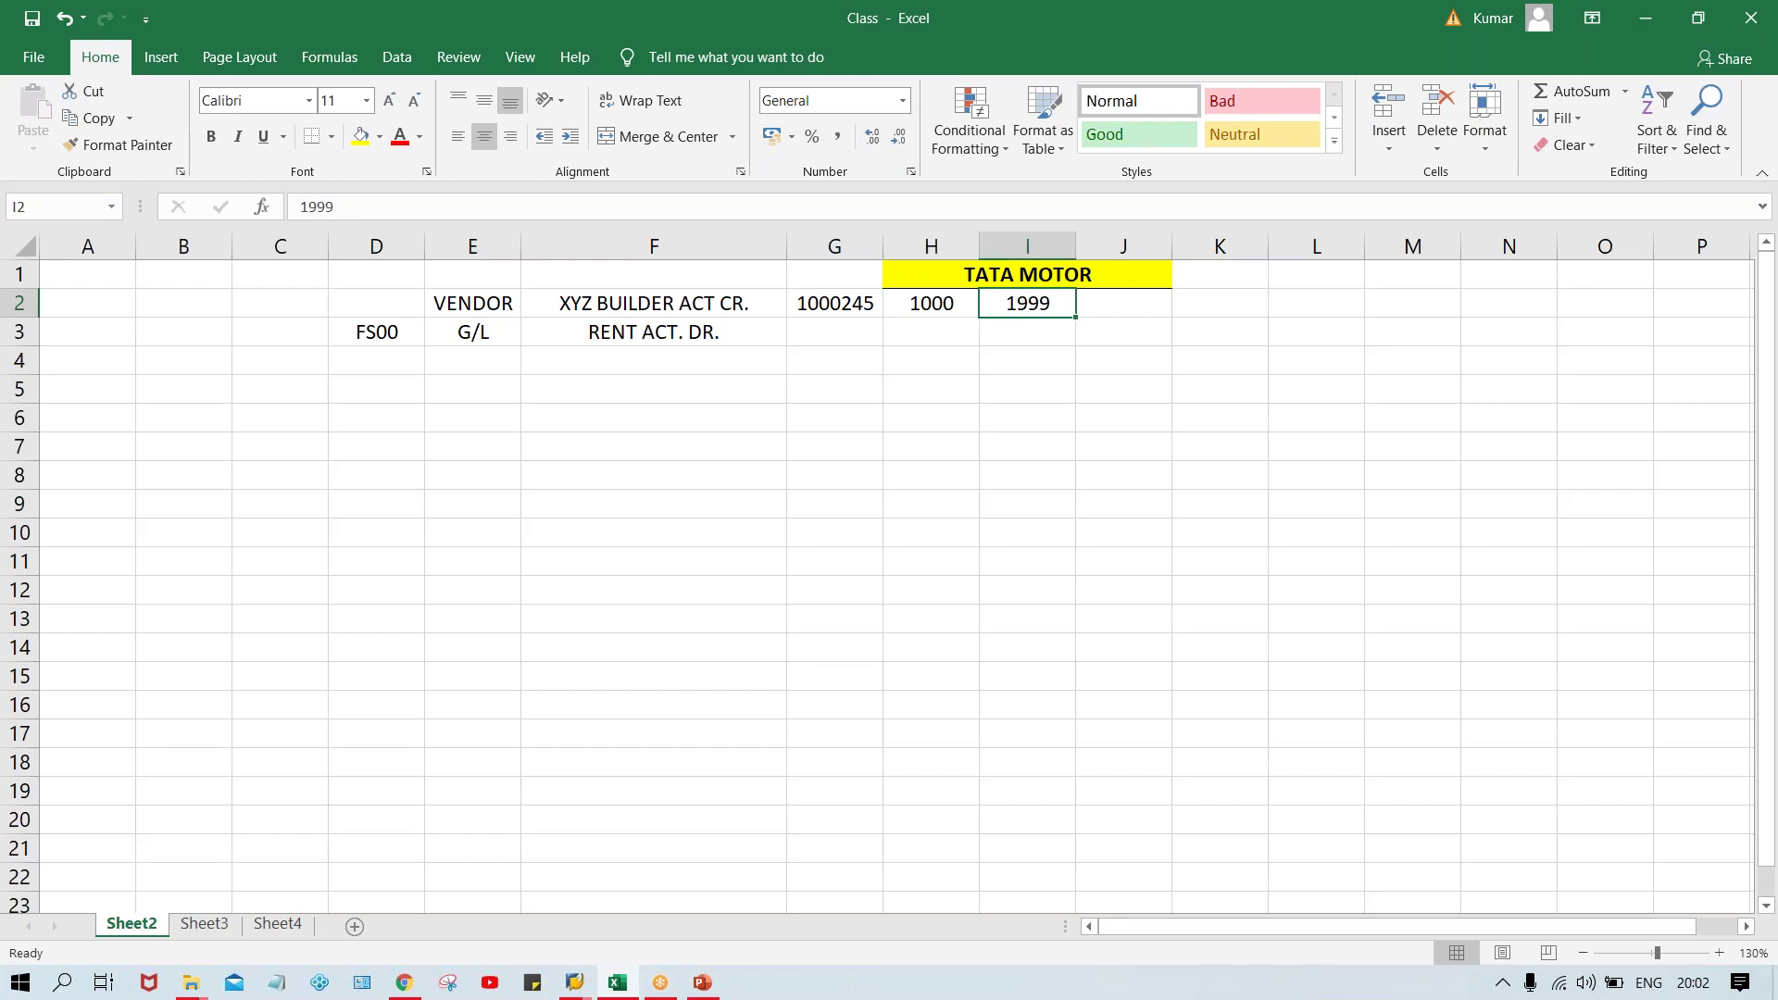
{"action": "left_click", "coordinate": [946, 303]}
{"action": "left_click", "coordinate": [1033, 302]}
{"action": "left_click", "coordinate": [942, 303]}
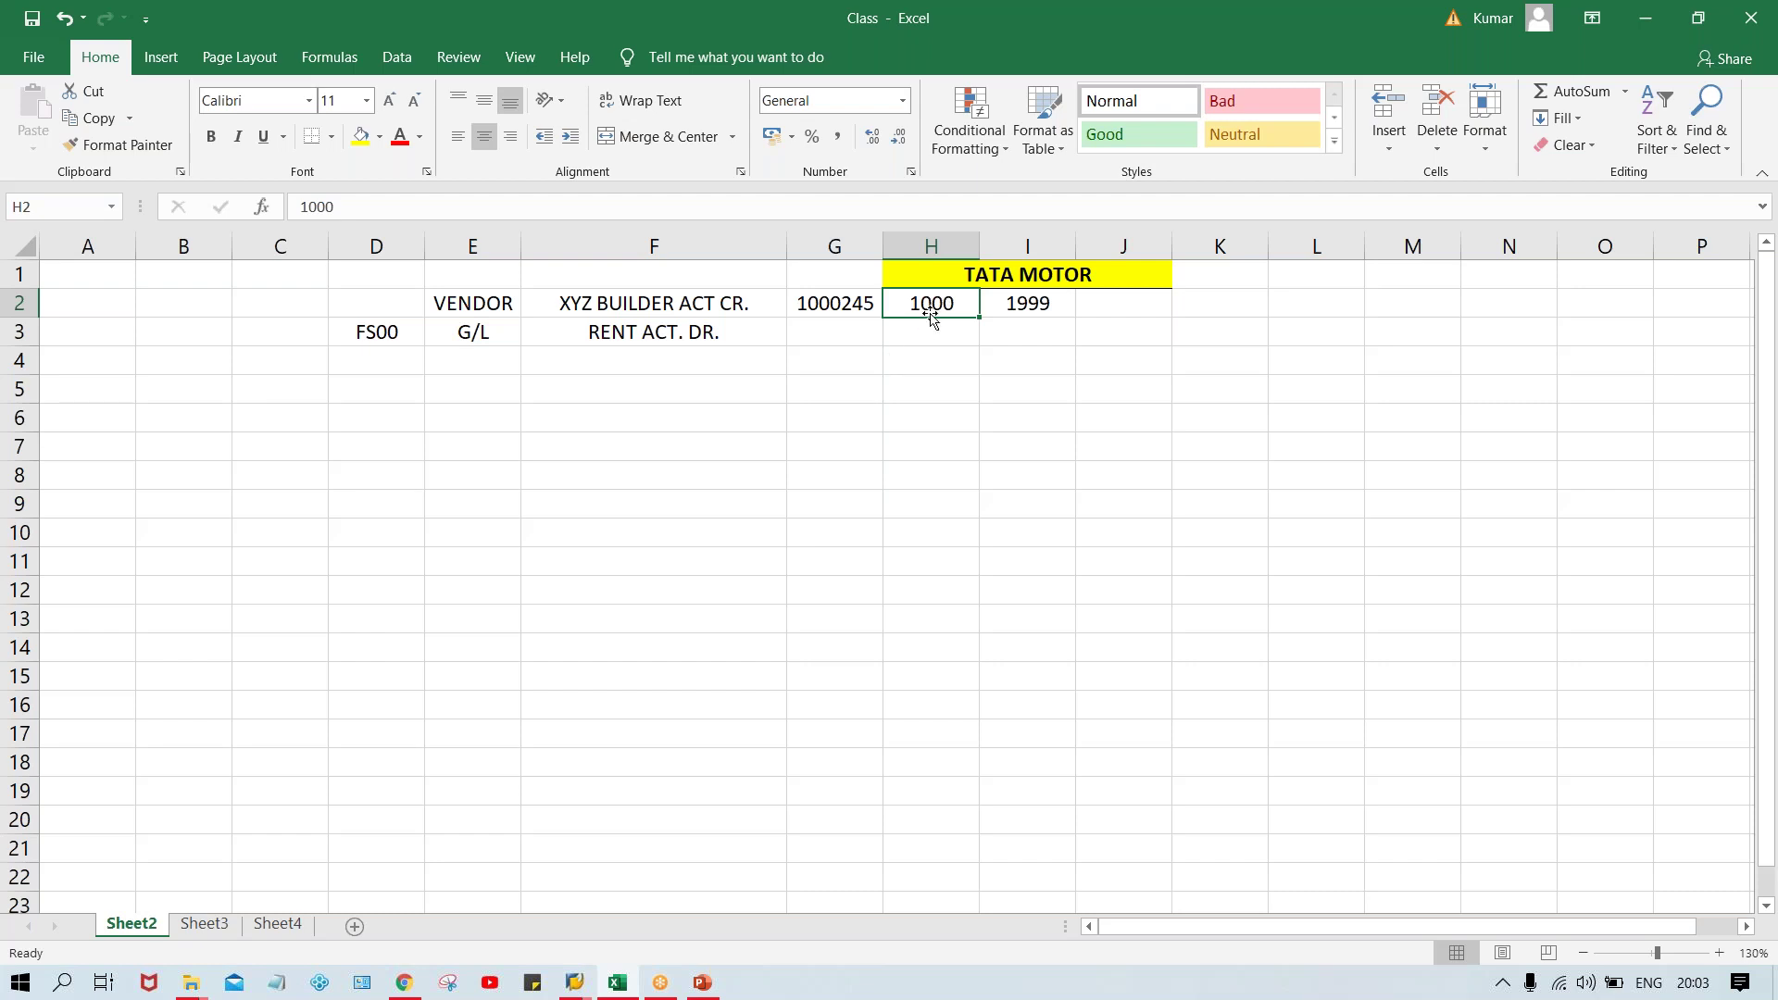
{"action": "left_click", "coordinate": [1008, 305]}
{"action": "left_click", "coordinate": [930, 303]}
{"action": "left_click", "coordinate": [1026, 304]}
{"action": "left_click", "coordinate": [930, 303]}
{"action": "left_click", "coordinate": [1015, 299]}
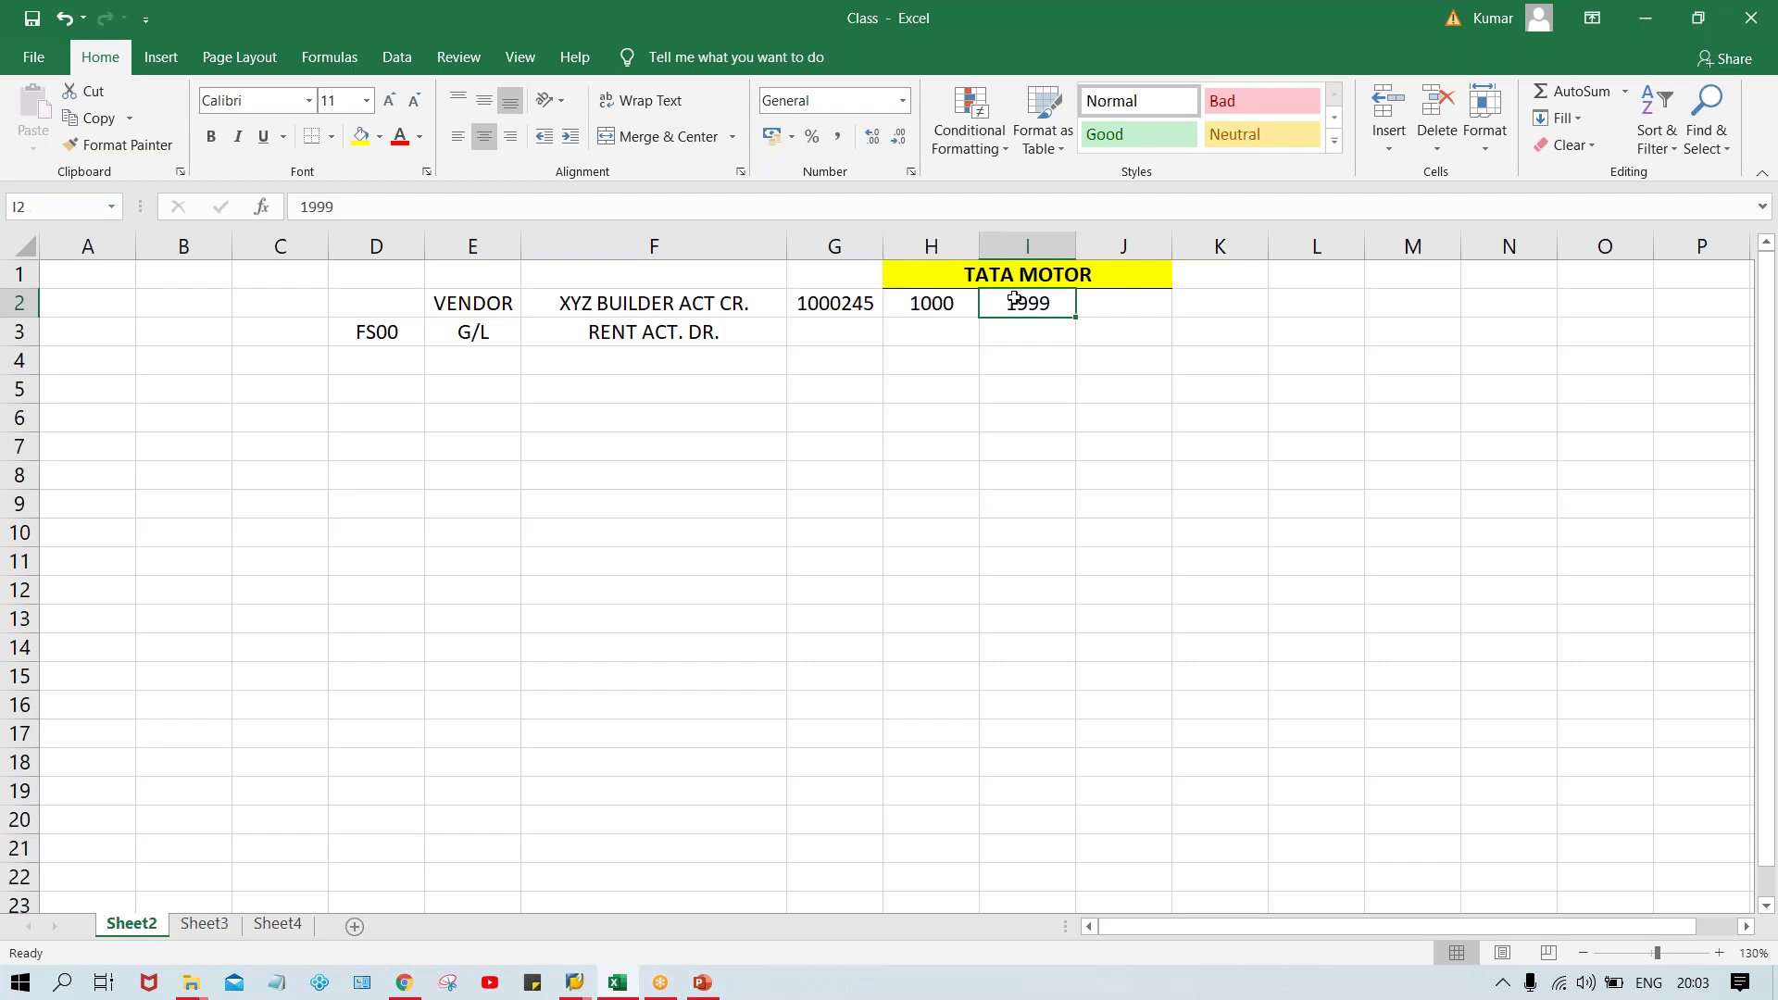
{"action": "left_click", "coordinate": [903, 306]}
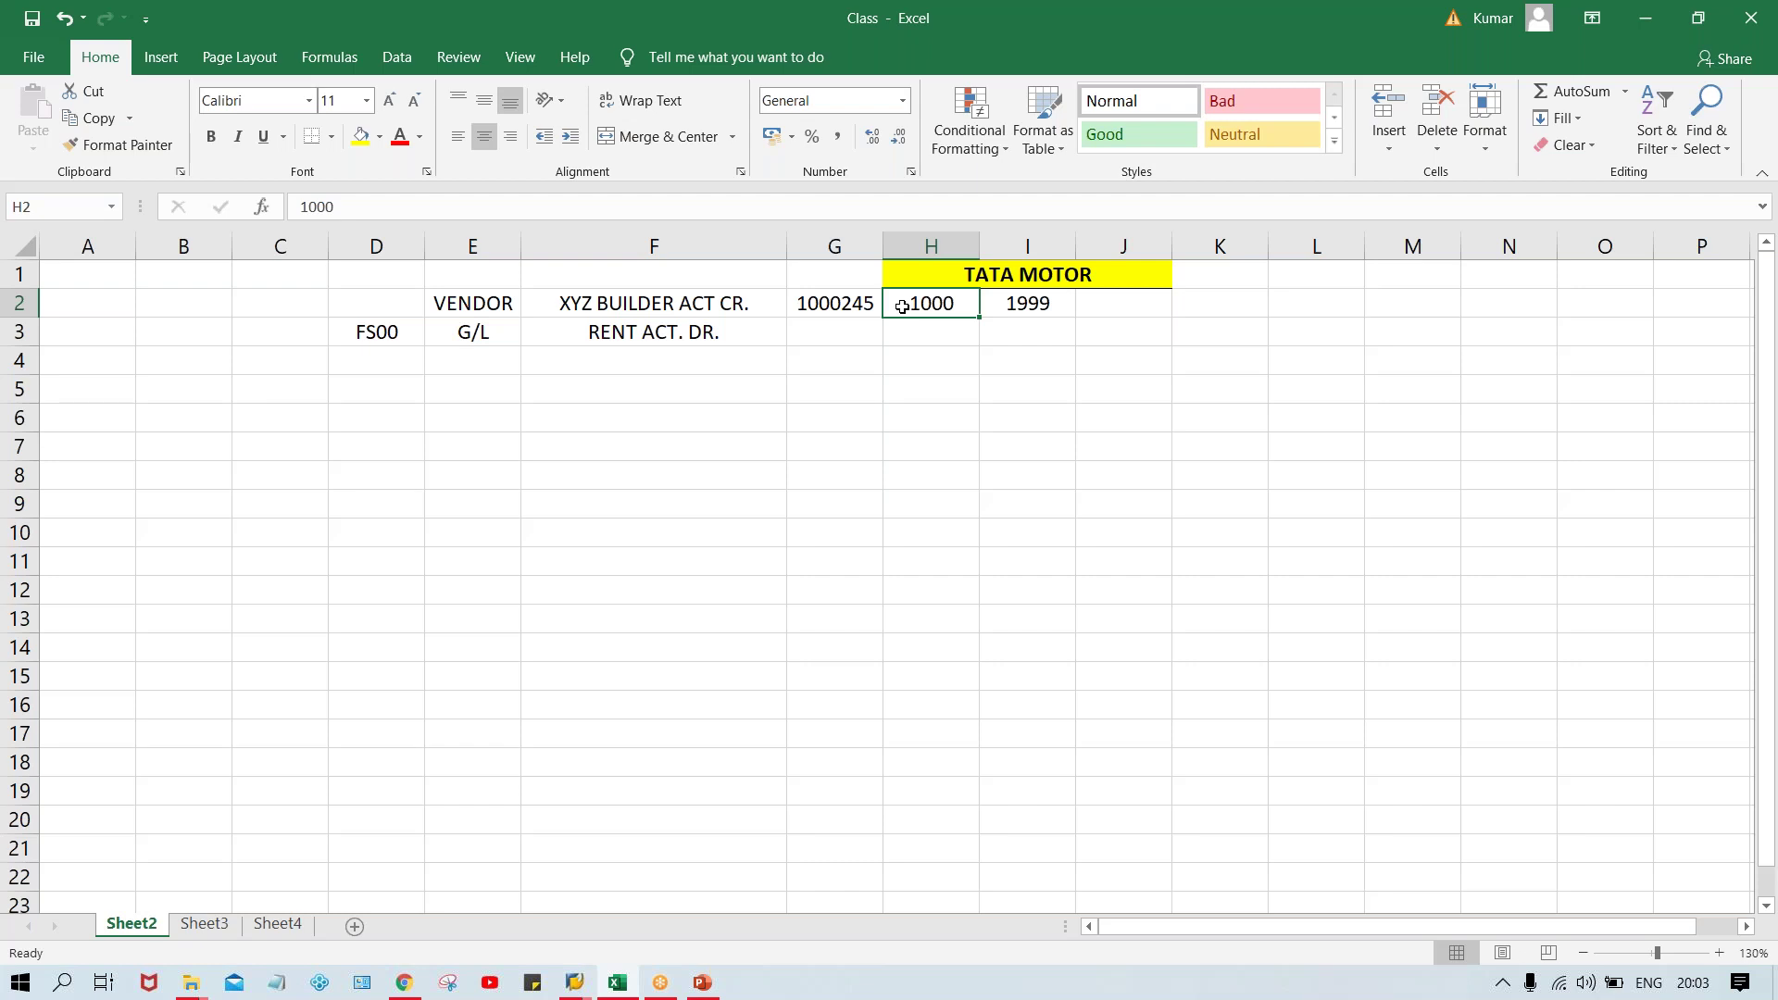
Switch to SAP, leave the TM00 account group details, run transaction /NXKN1 and open the vendor intervals for changing
{"action": "left_click", "coordinate": [575, 984]}
{"action": "left_click", "coordinate": [631, 895]}
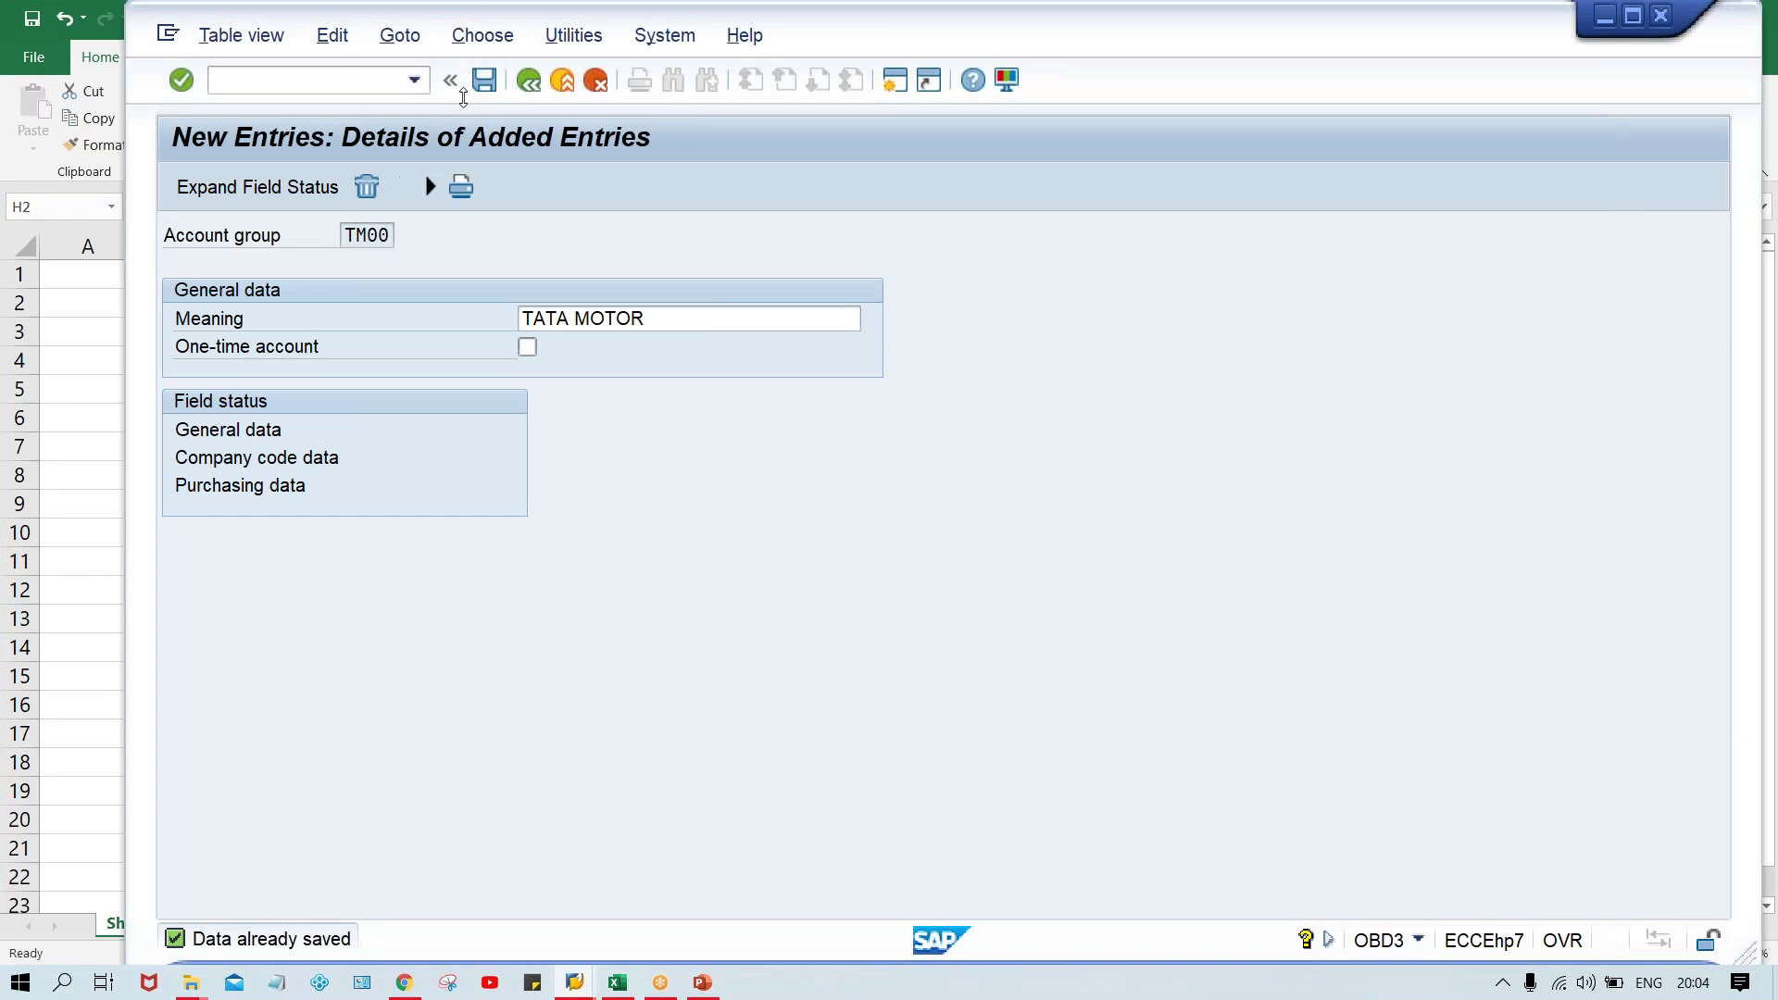
{"action": "left_click", "coordinate": [527, 81]}
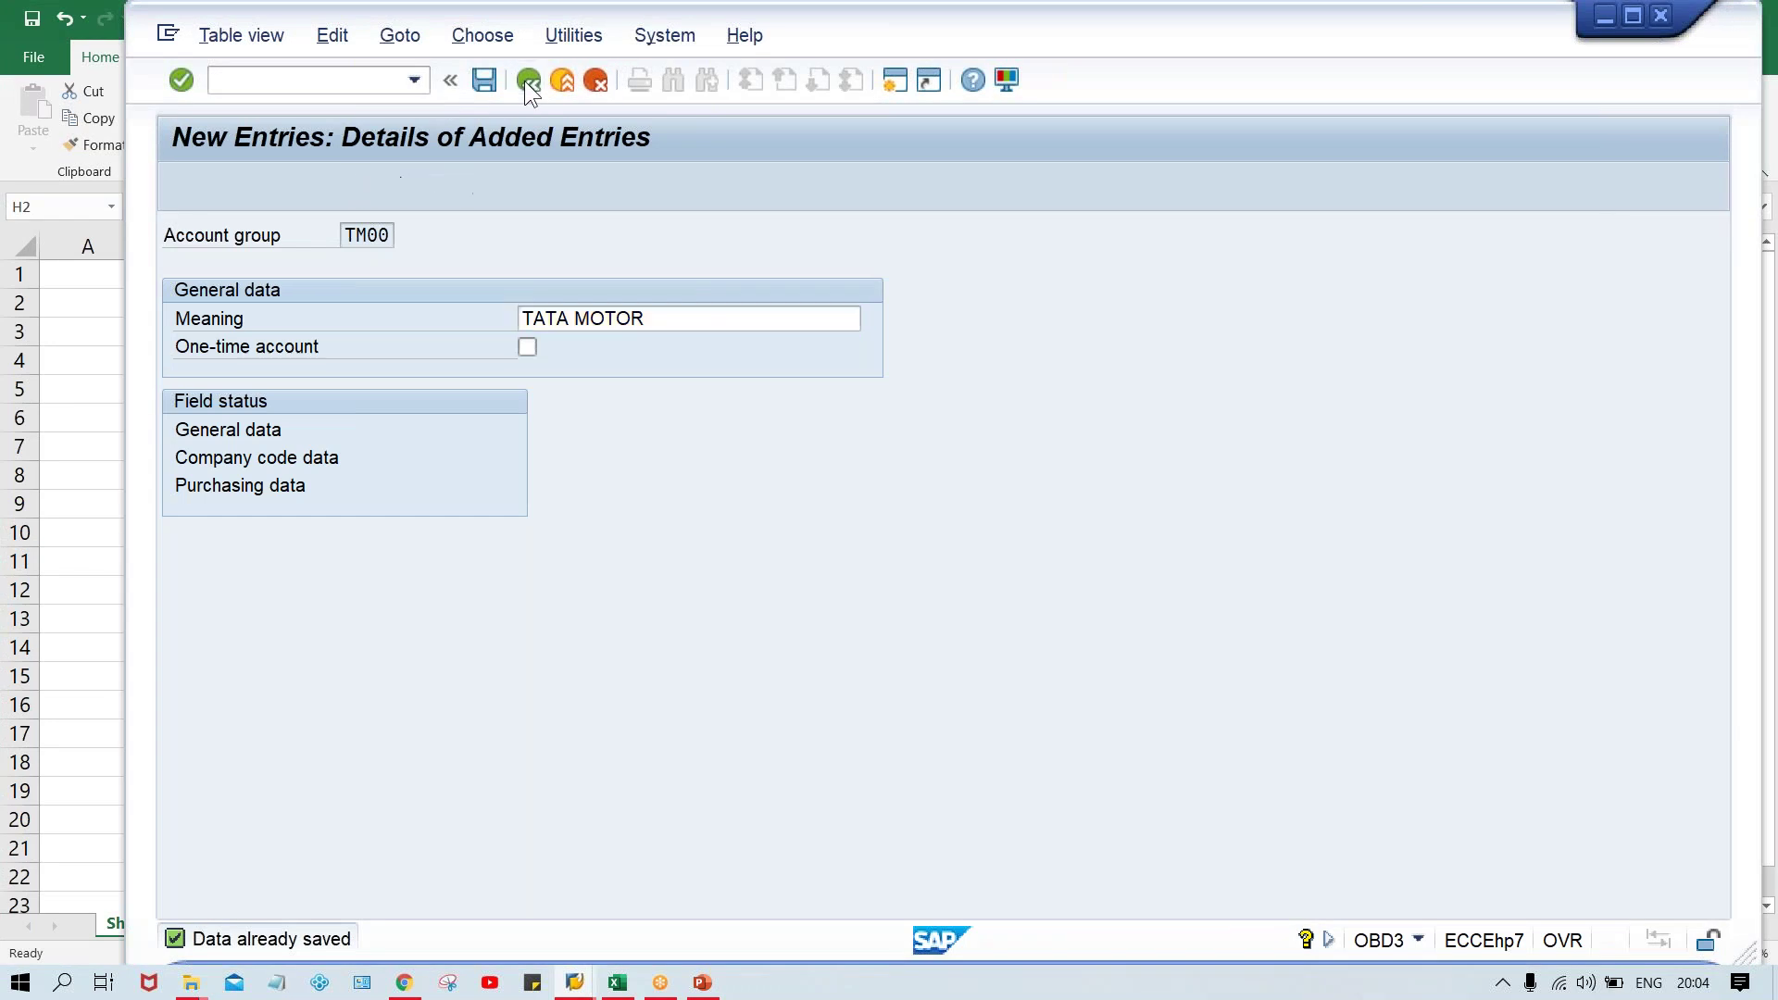
{"action": "left_click", "coordinate": [265, 78]}
{"action": "type", "text": "/N"}
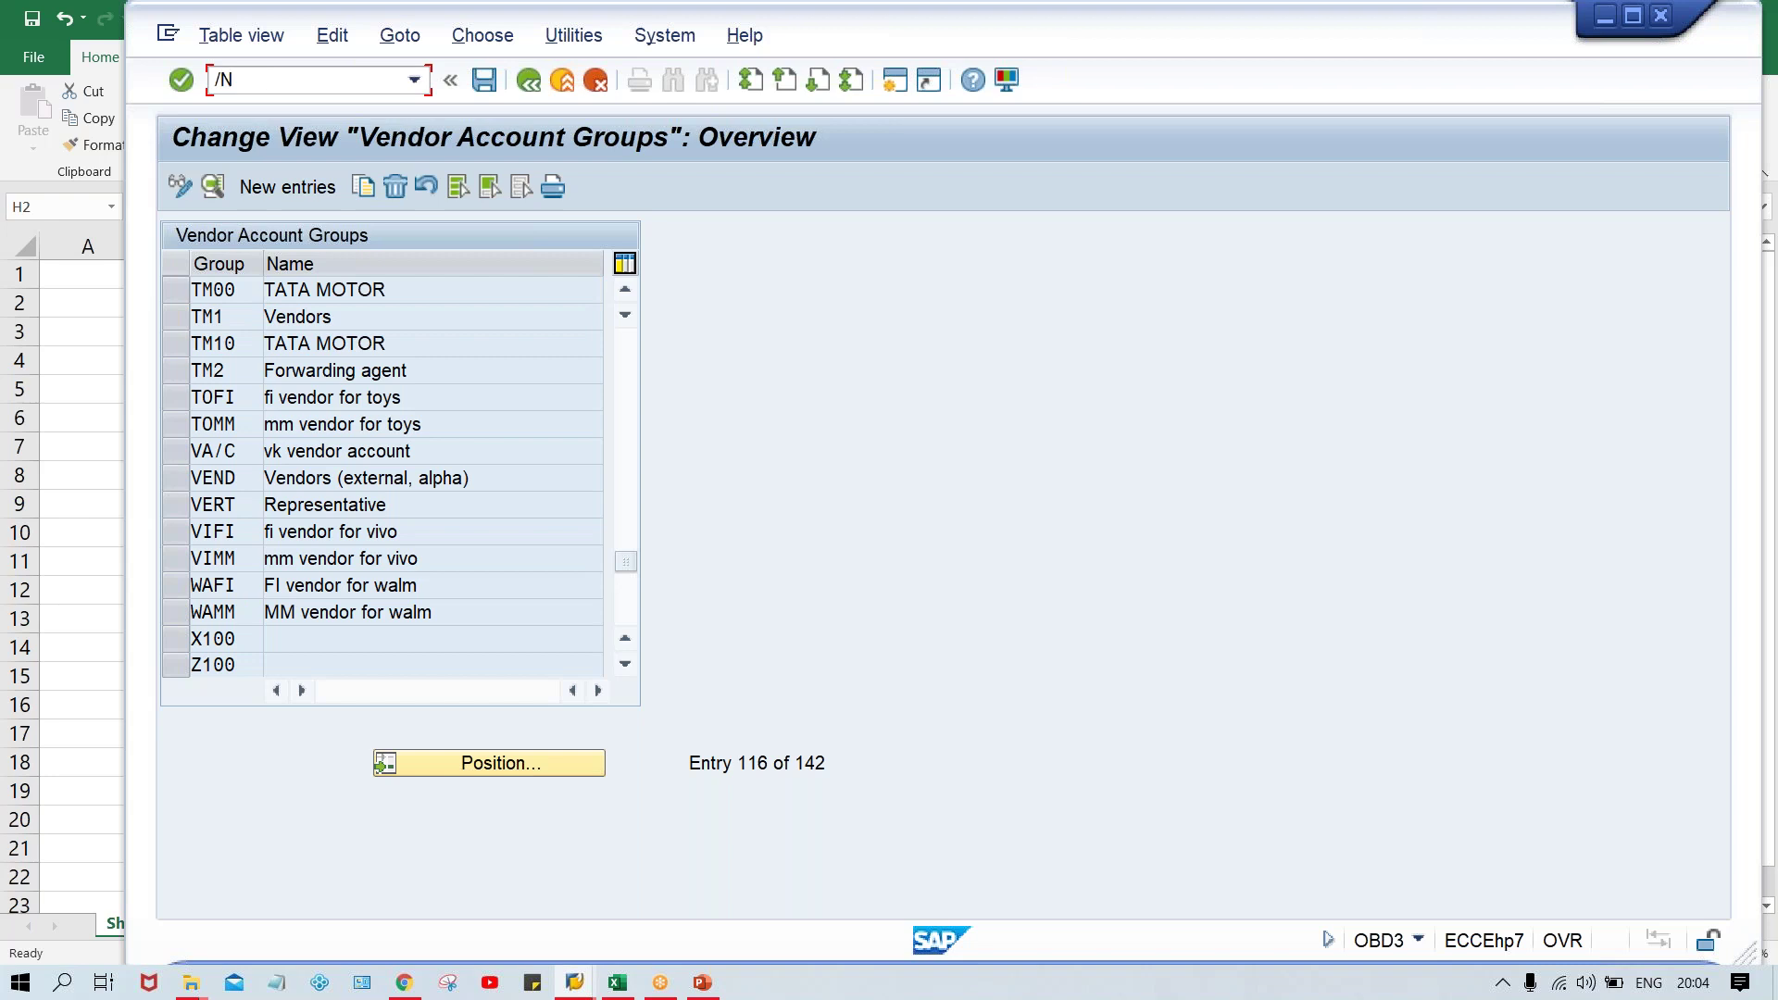
{"action": "type", "text": "XKN1"}
{"action": "key", "text": "Return"}
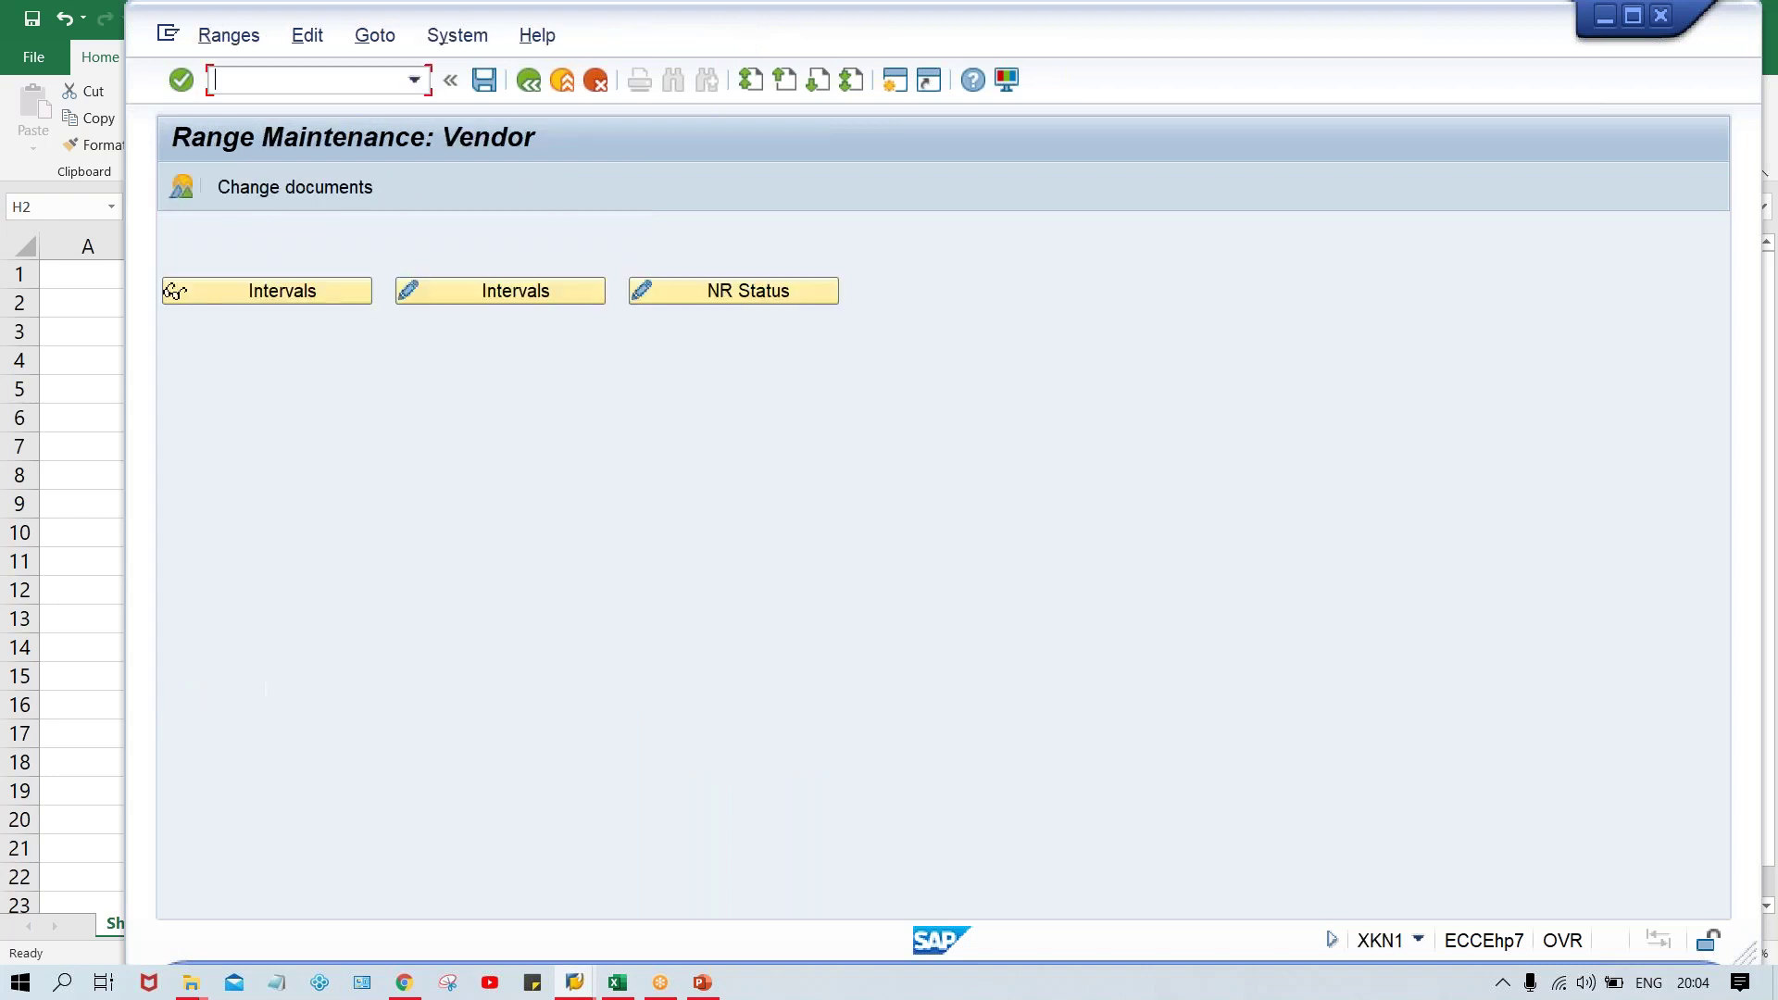
{"action": "left_click", "coordinate": [485, 285]}
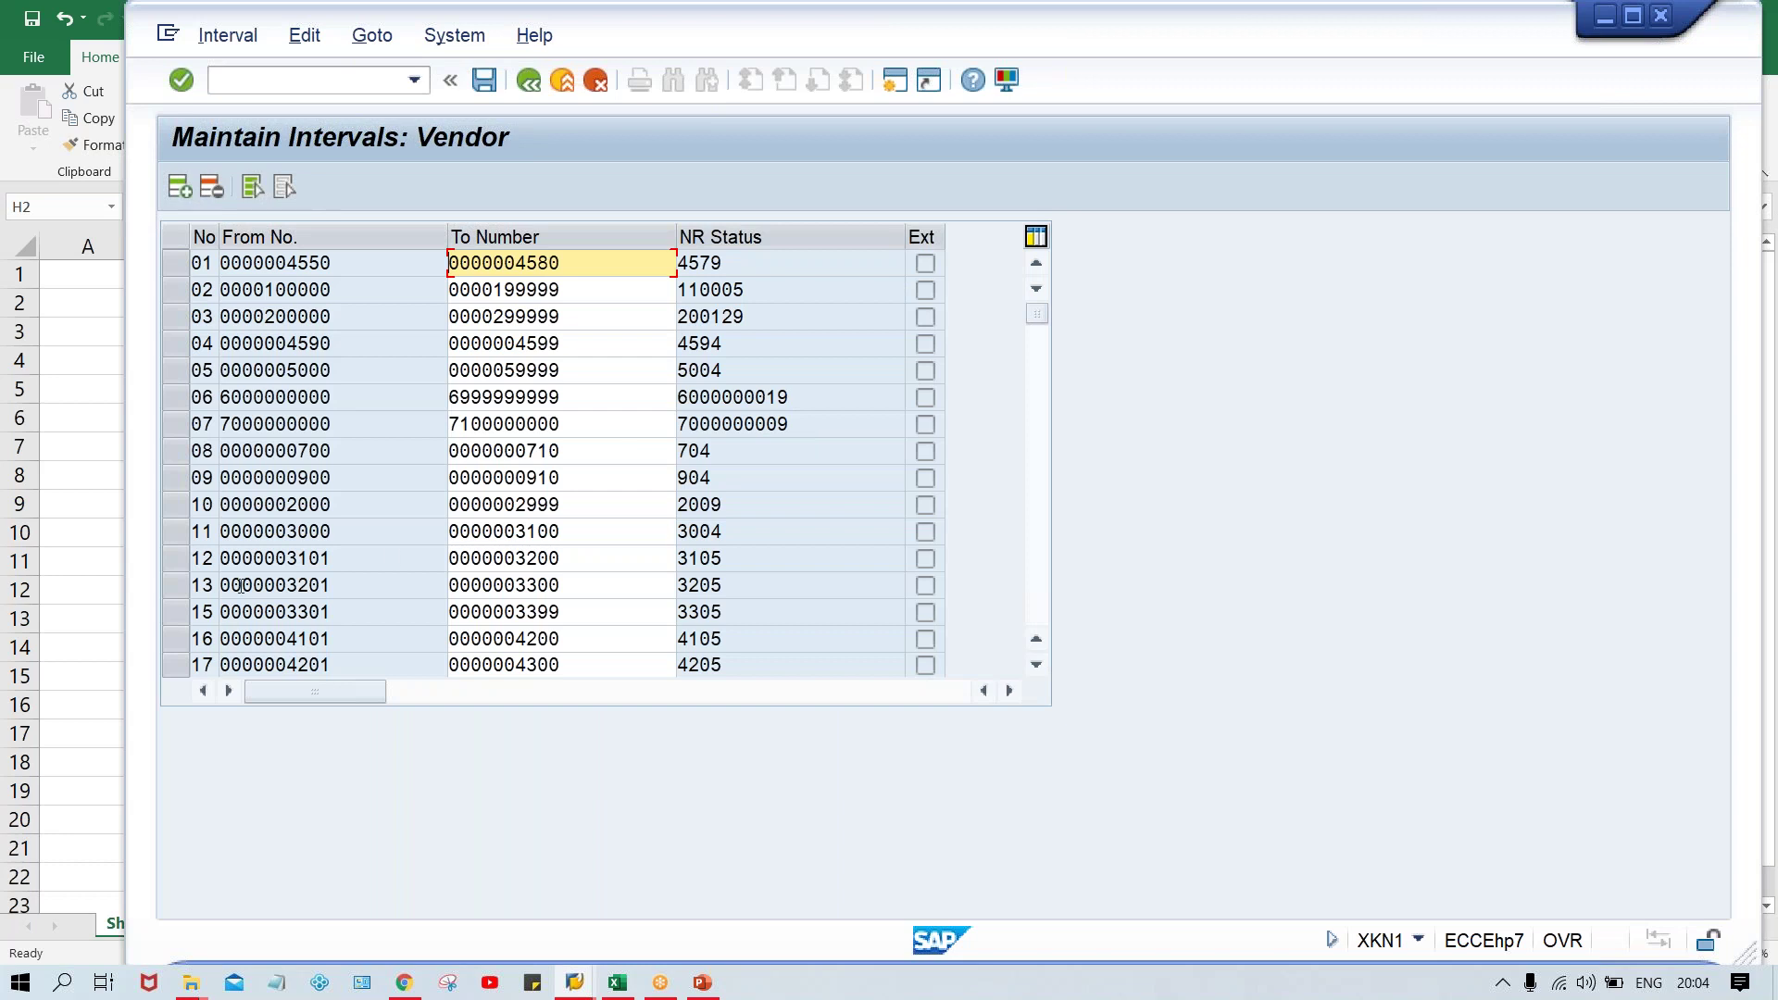
Insert vendor number range interval A1 from 1000 to 1999 and check it in the interval list
{"action": "left_click", "coordinate": [340, 532]}
{"action": "left_click", "coordinate": [742, 558]}
{"action": "left_click", "coordinate": [742, 610]}
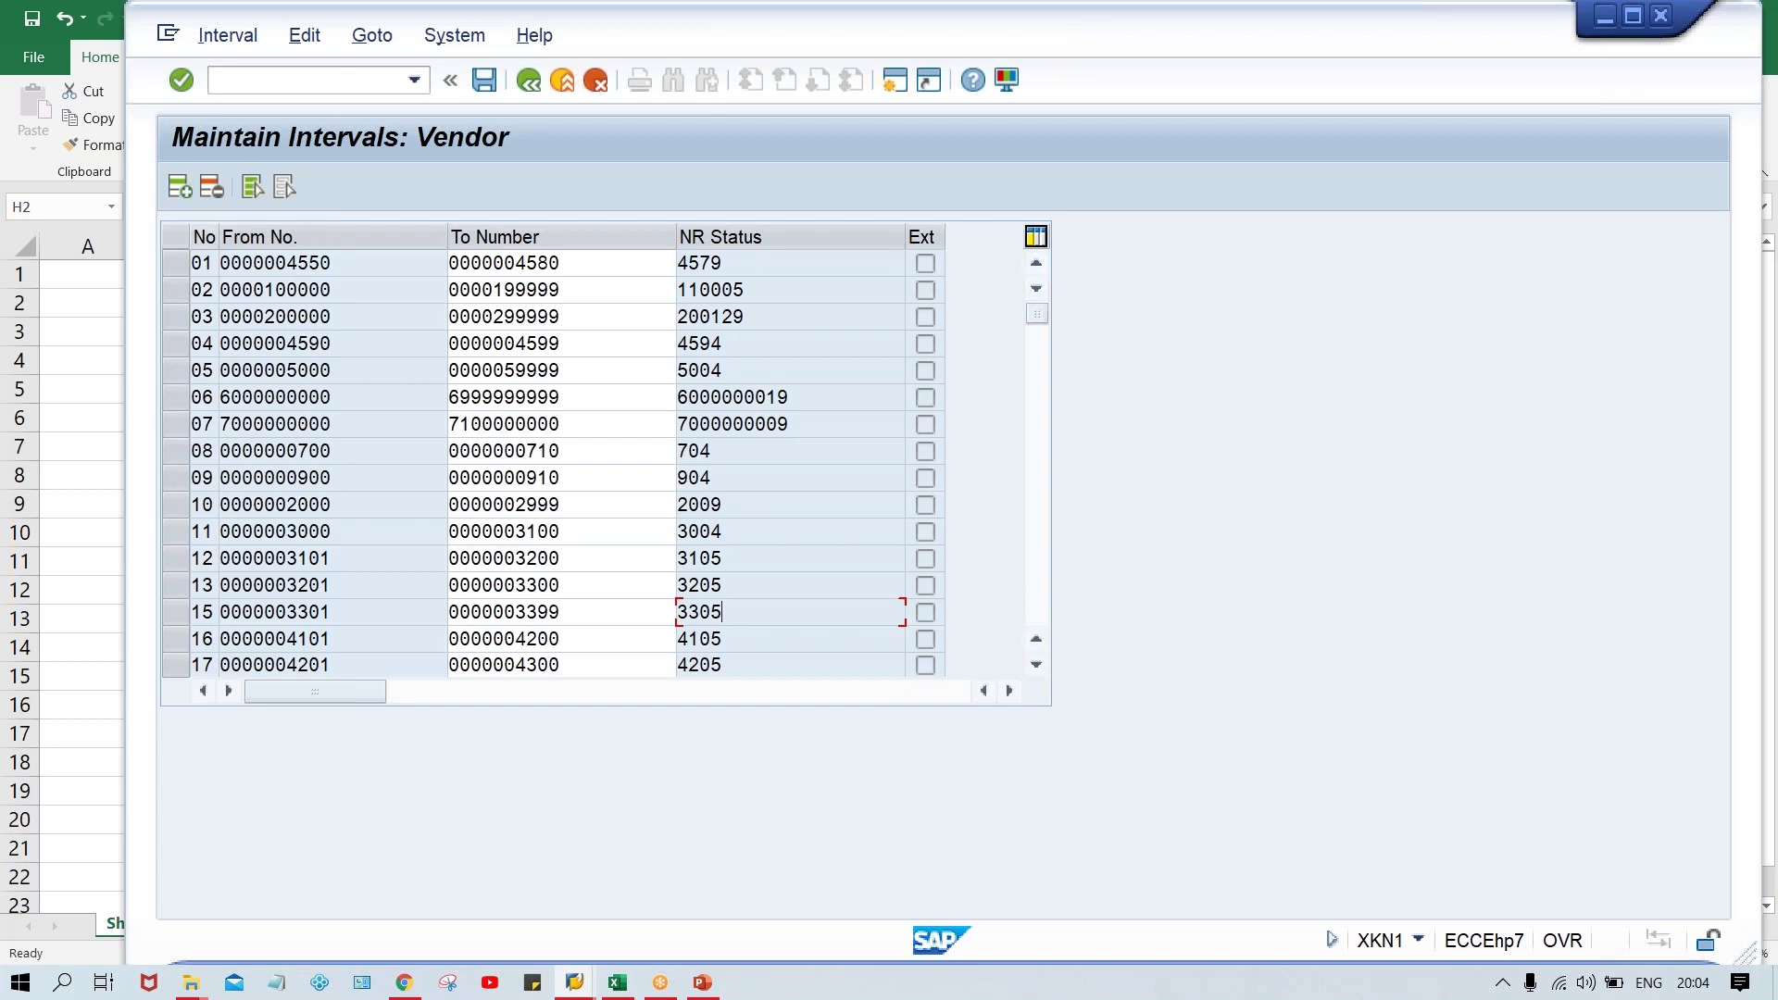
{"action": "left_click", "coordinate": [180, 189]}
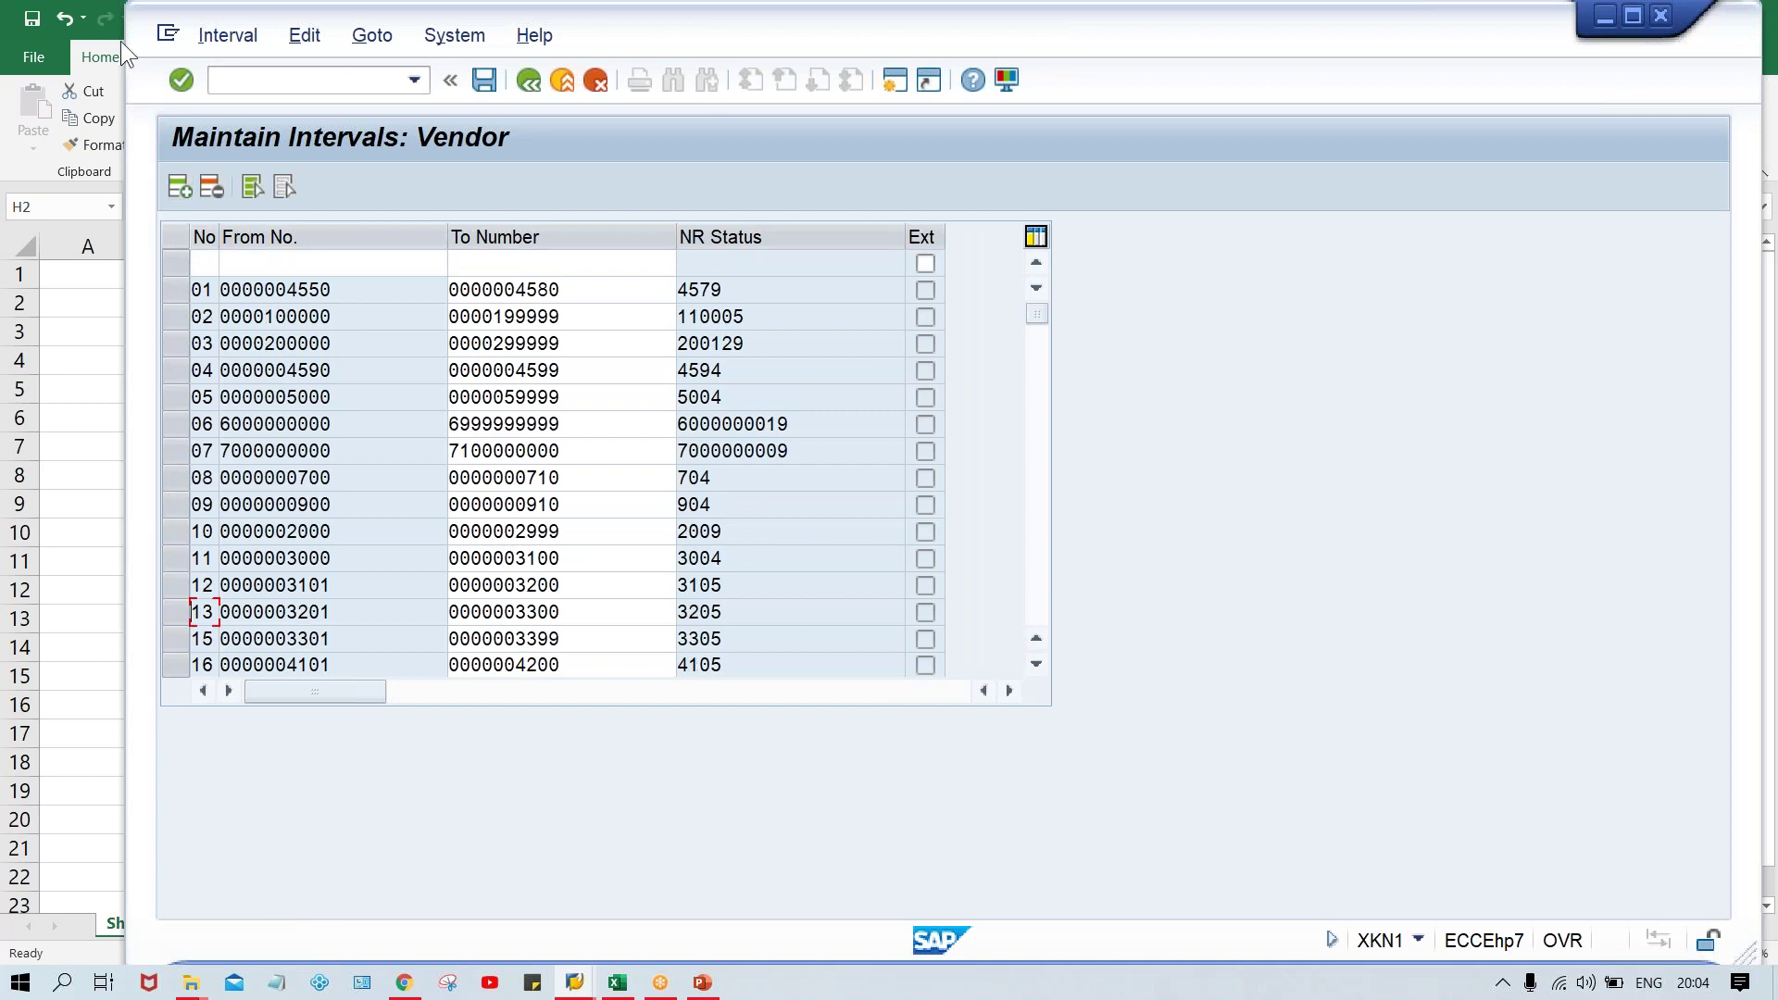
{"action": "left_click", "coordinate": [211, 269]}
{"action": "type", "text": "A1"}
{"action": "key", "text": "Tab"}
{"action": "type", "text": "1000"}
{"action": "key", "text": "Tab"}
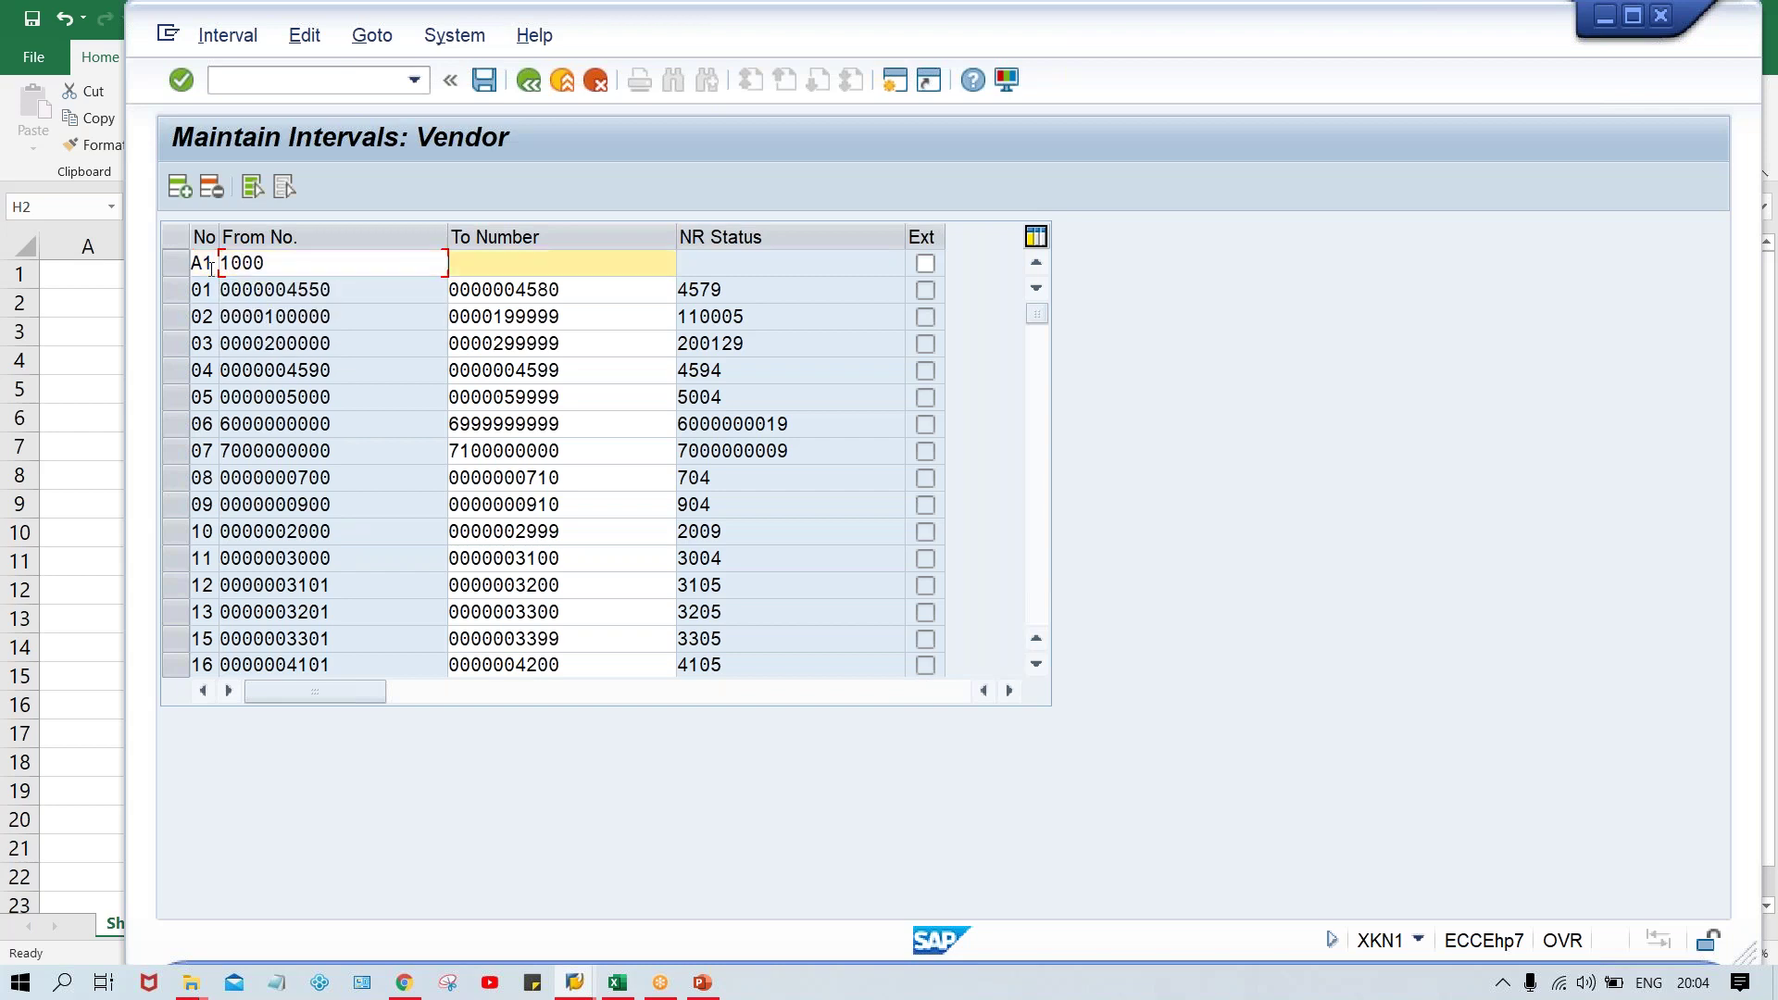
{"action": "type", "text": "1999"}
{"action": "key", "text": "Return"}
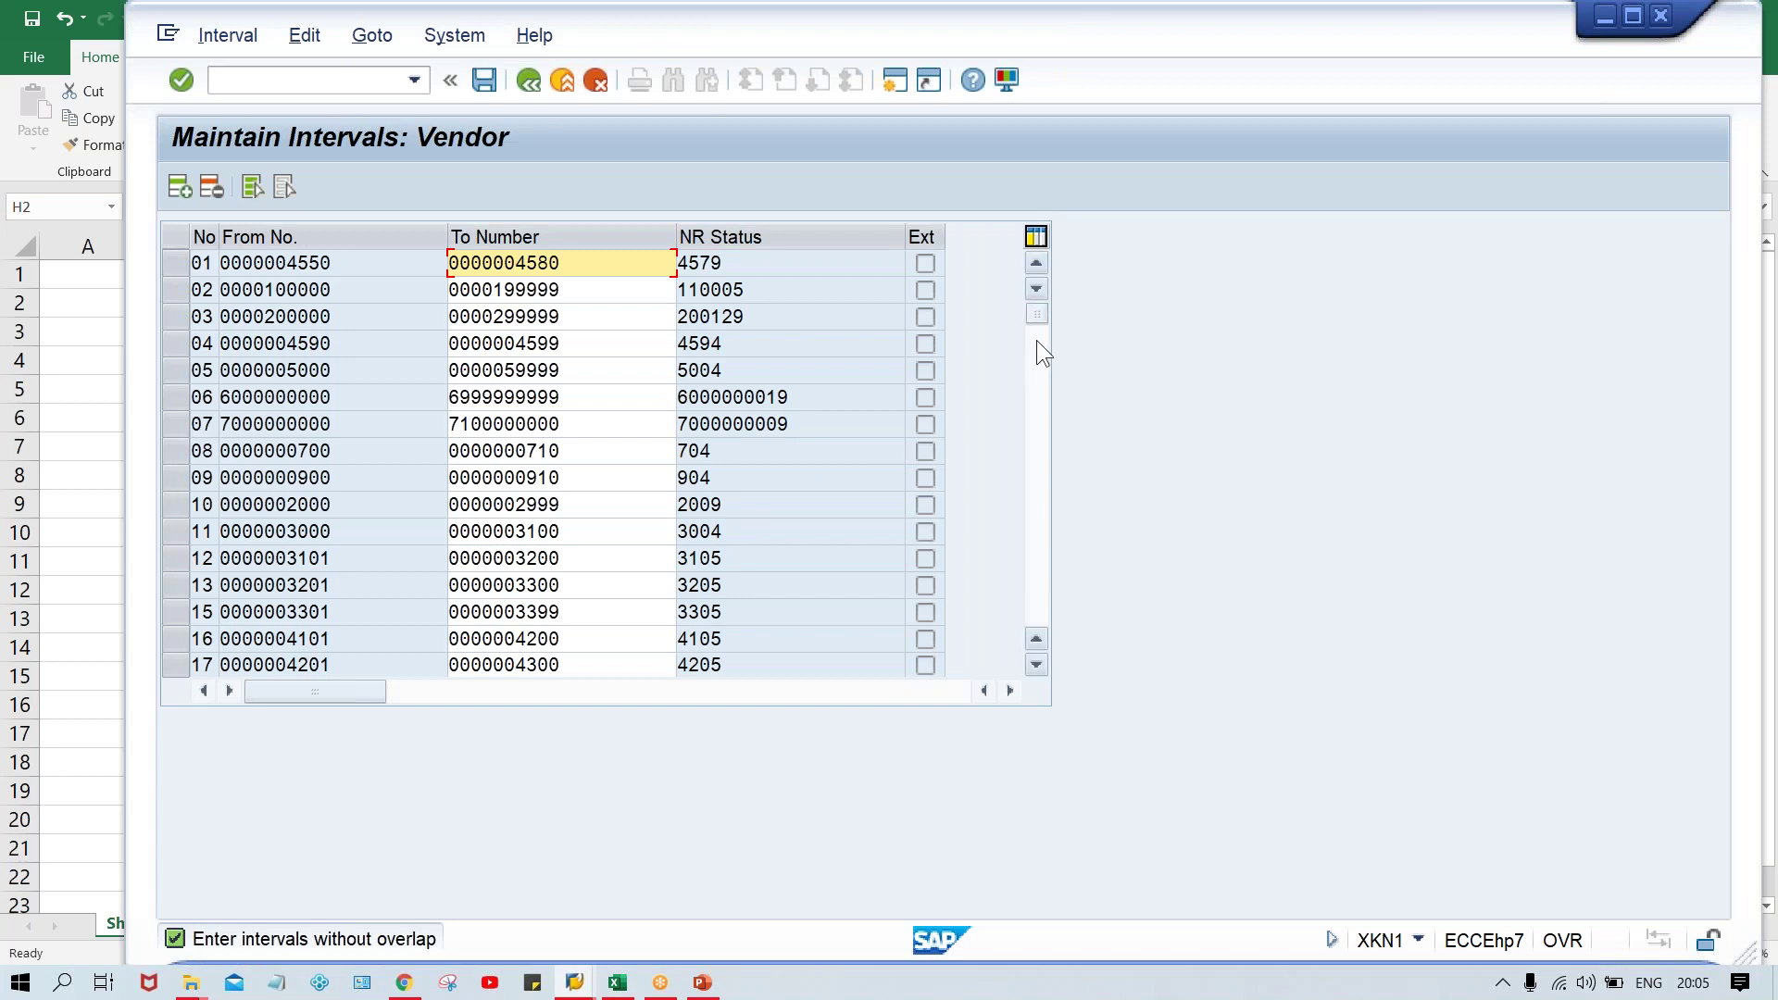
{"action": "left_click", "coordinate": [1037, 607]}
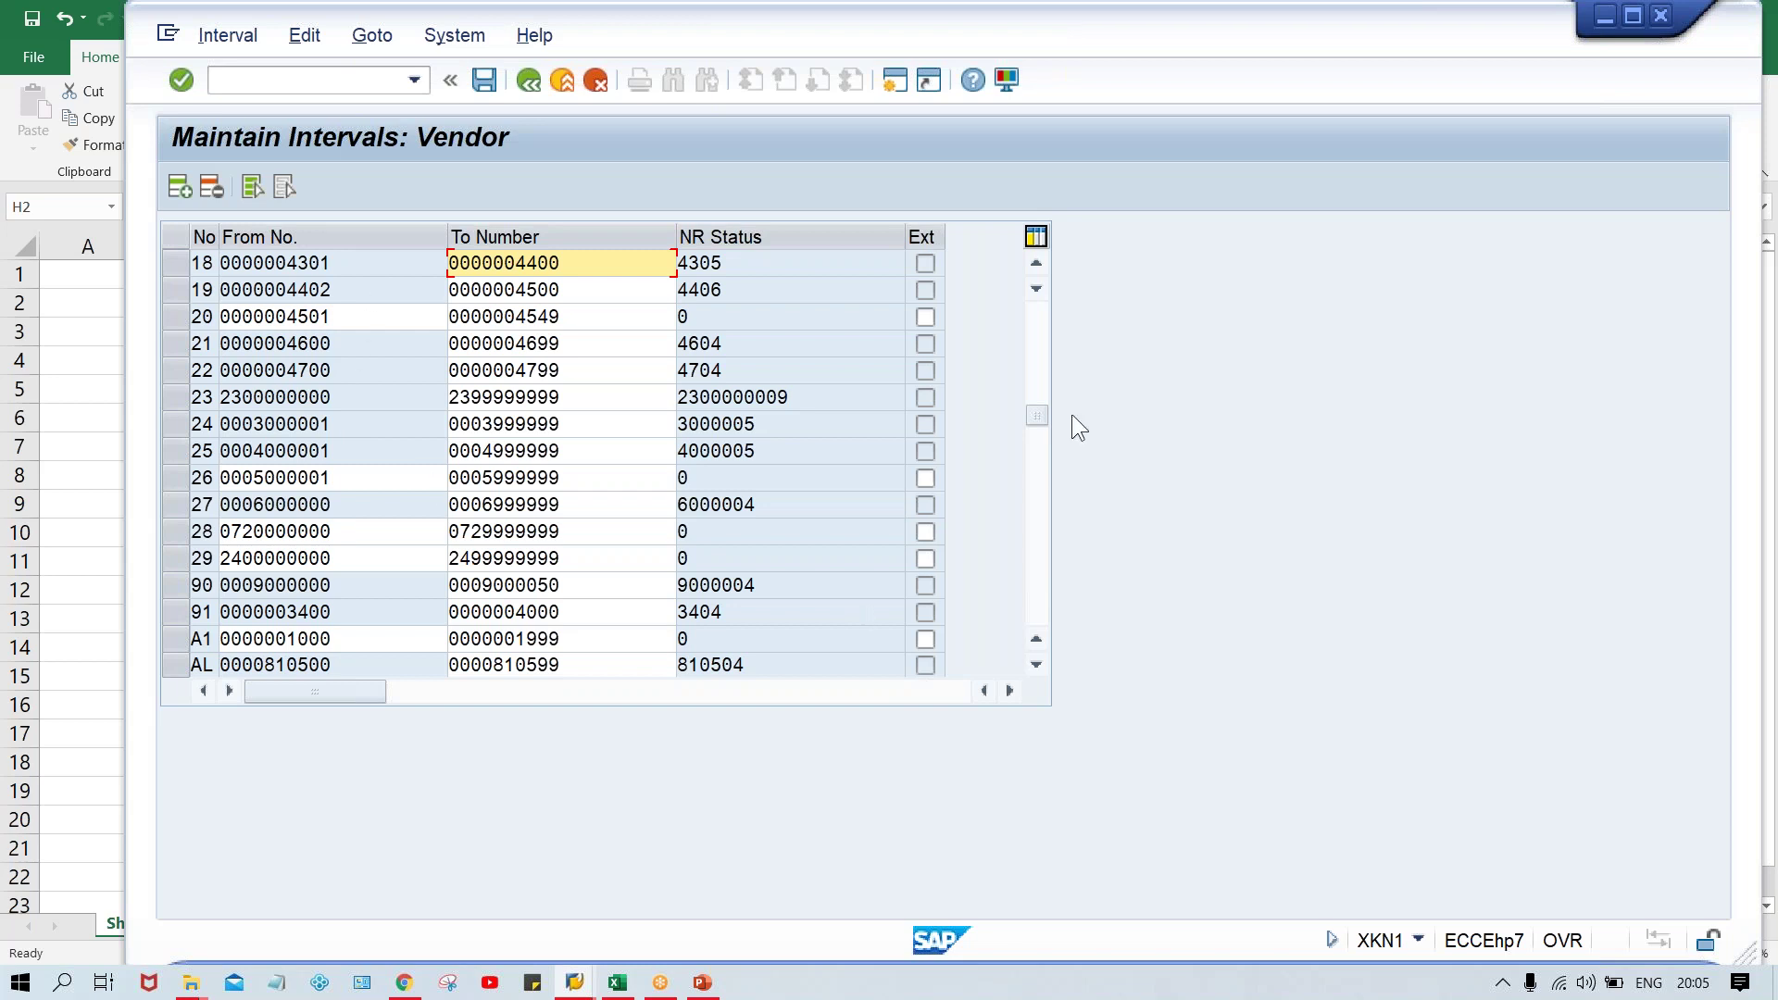
{"action": "scroll", "coordinate": [1025, 381], "scroll_direction": "up", "scroll_amount": 6}
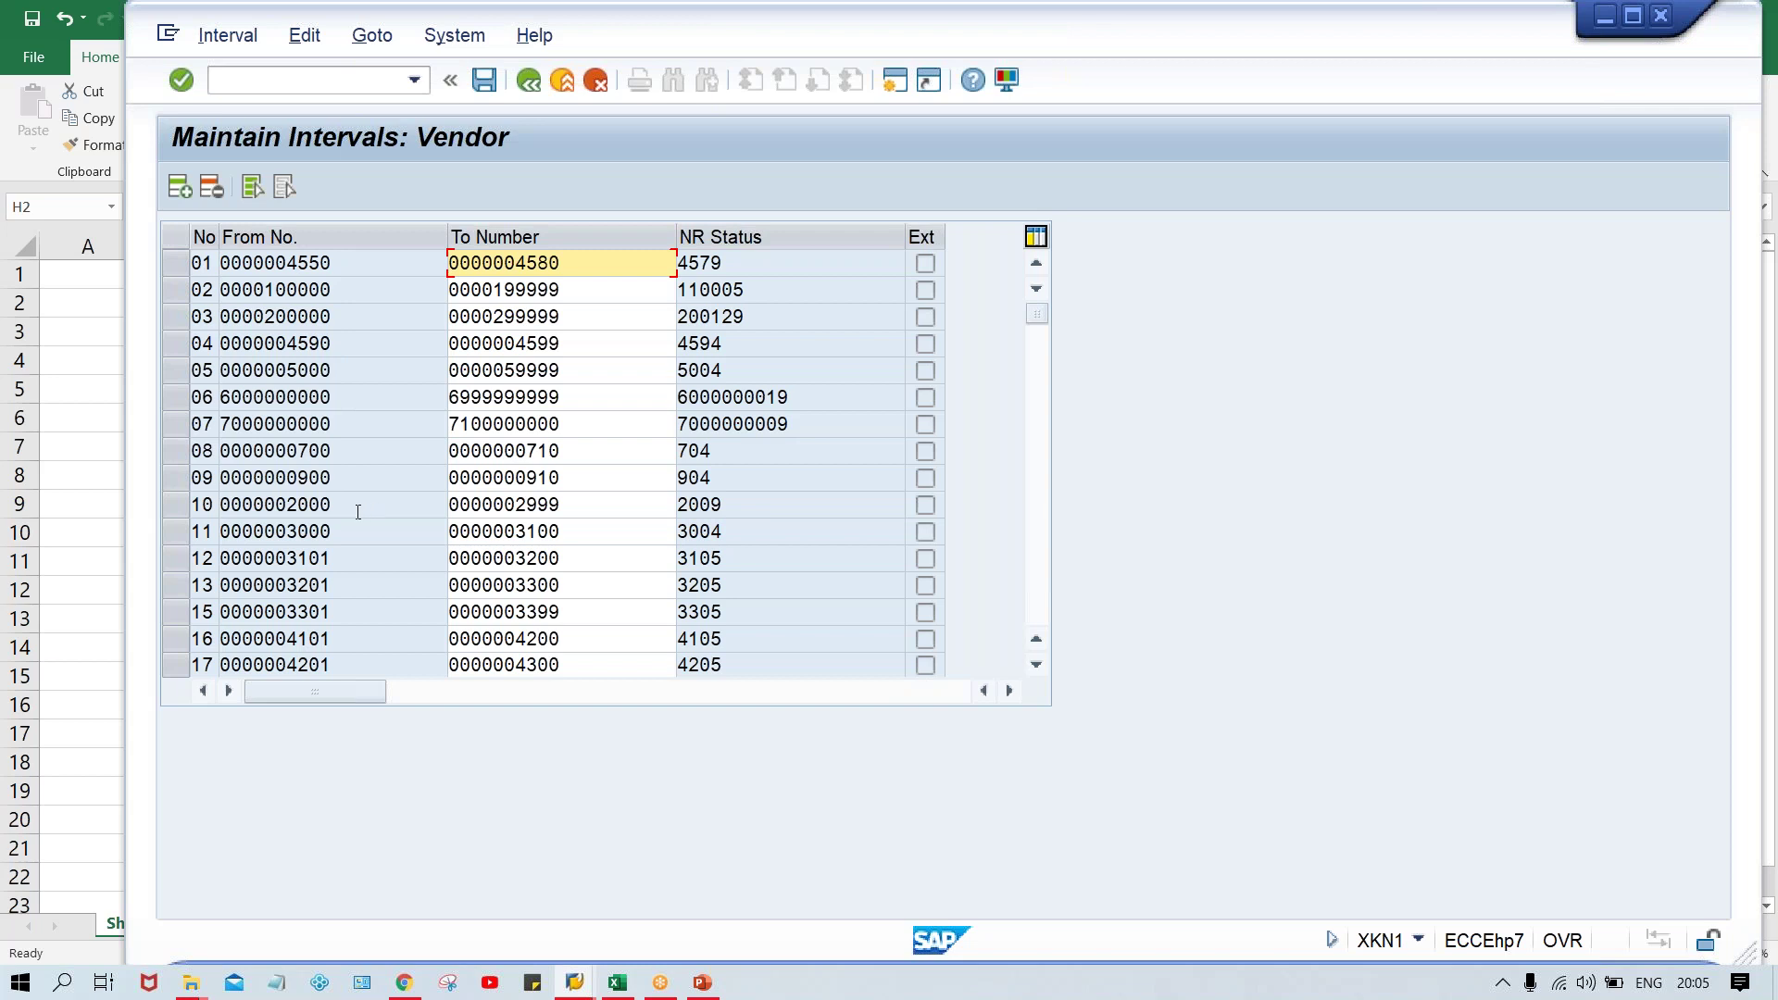
Browse the vendor interval list for an existing 1000 to 1999 range and select interval P1
{"action": "left_click", "coordinate": [358, 512]}
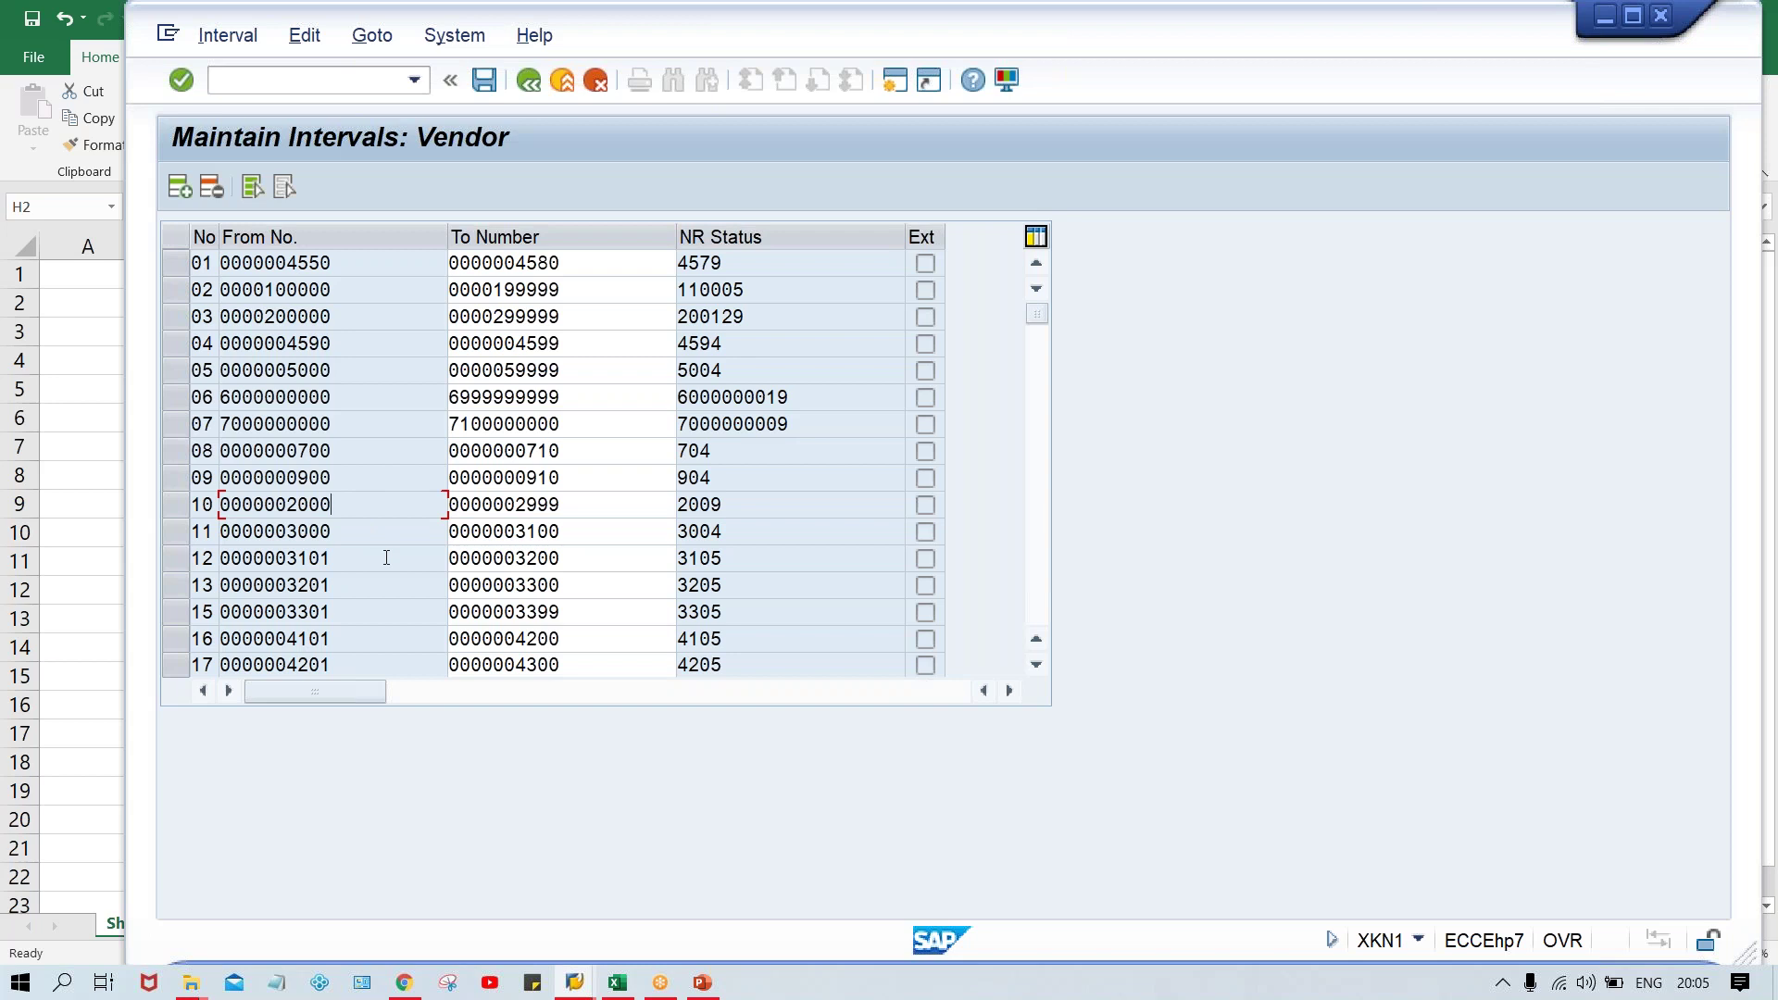
{"action": "left_click", "coordinate": [1039, 574]}
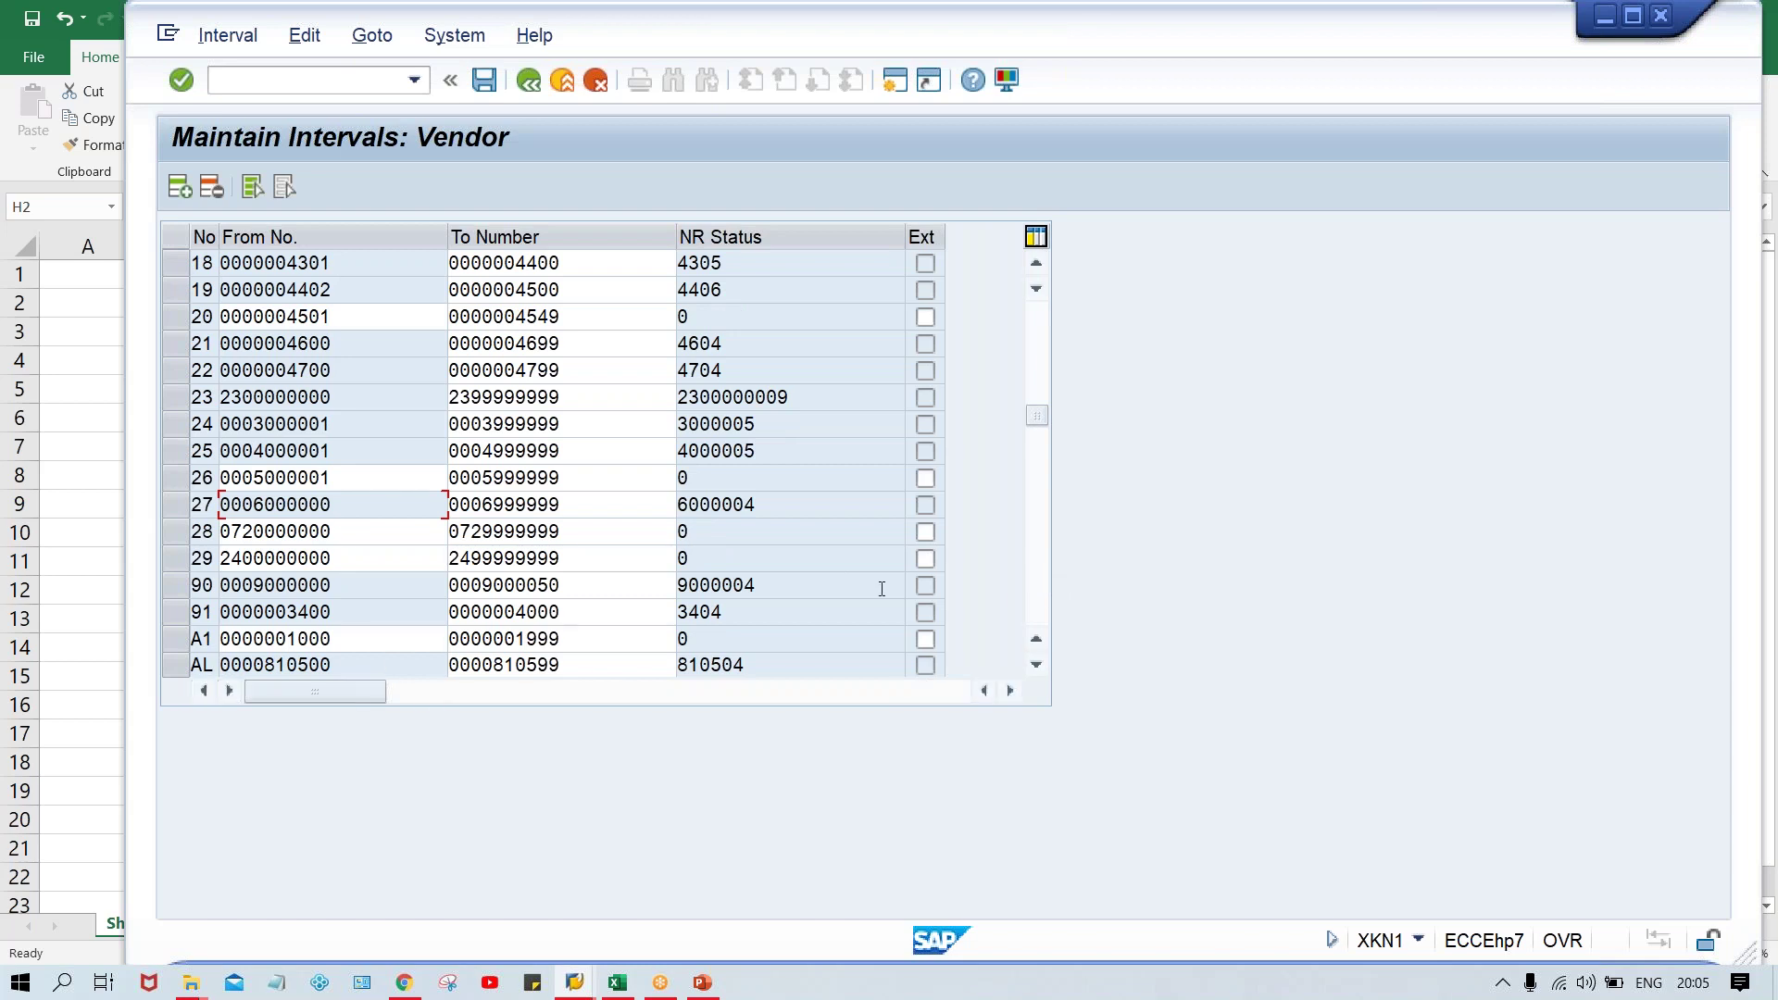
{"action": "left_click", "coordinate": [1042, 608]}
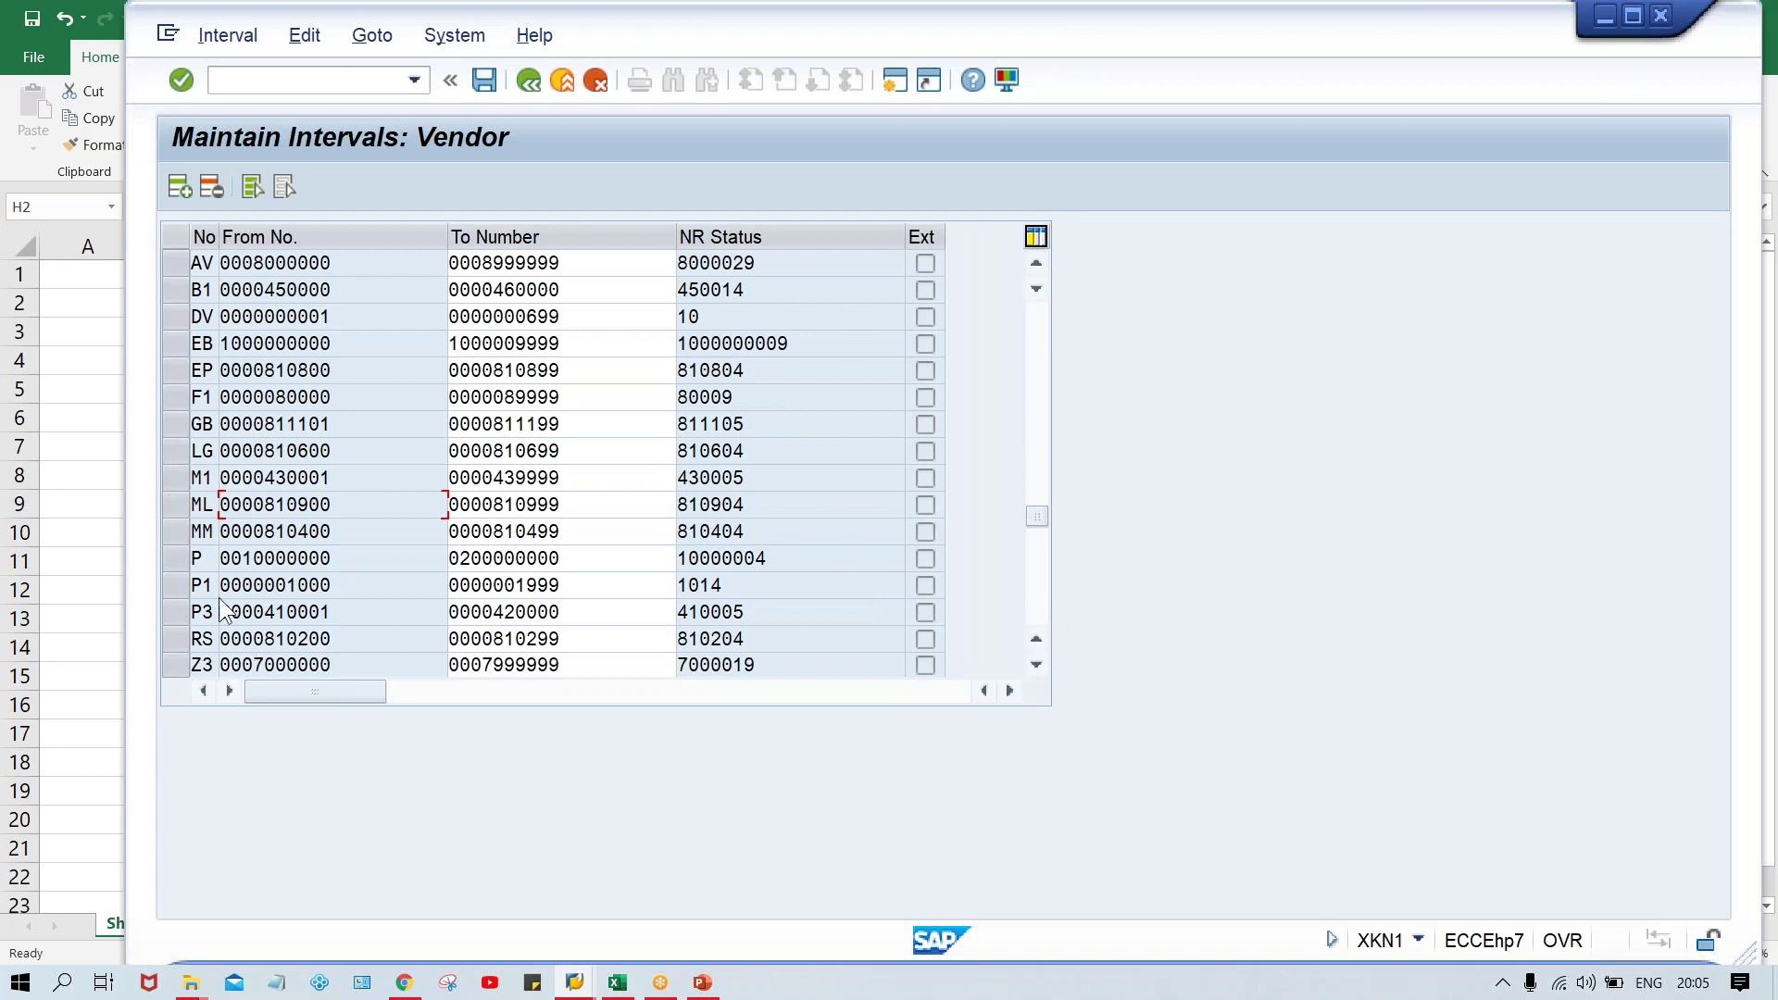
{"action": "left_click", "coordinate": [174, 588]}
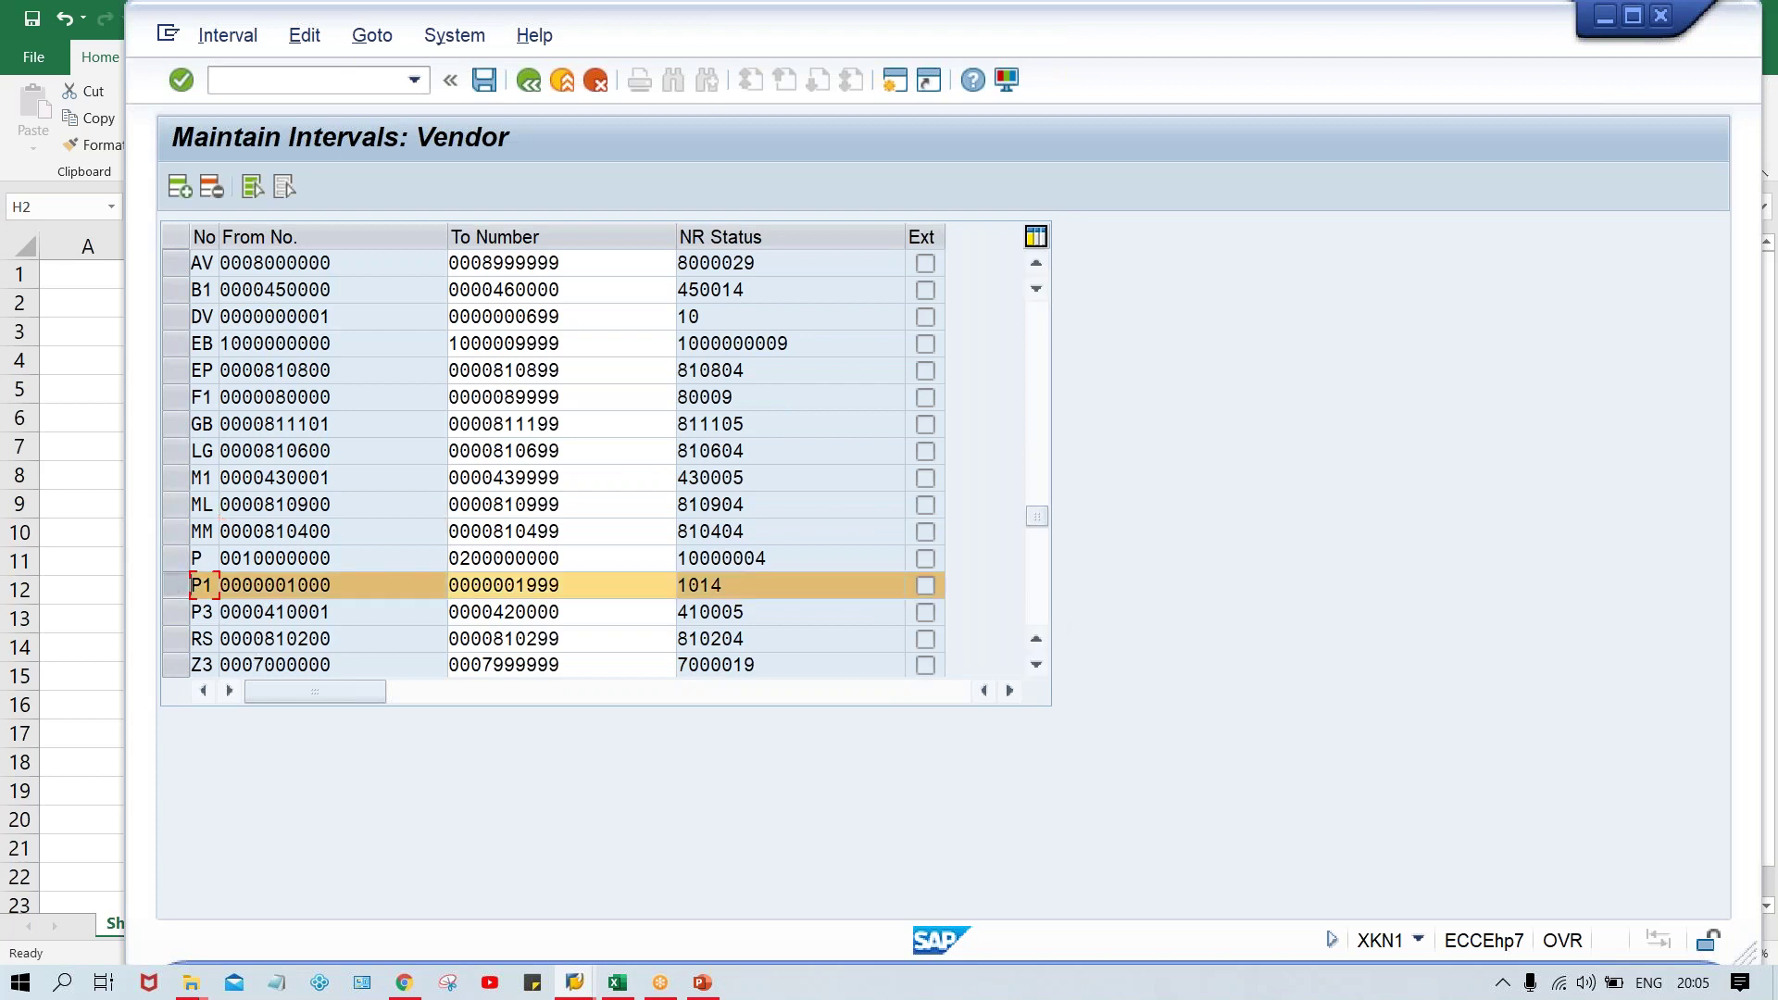
{"action": "left_click", "coordinate": [581, 583]}
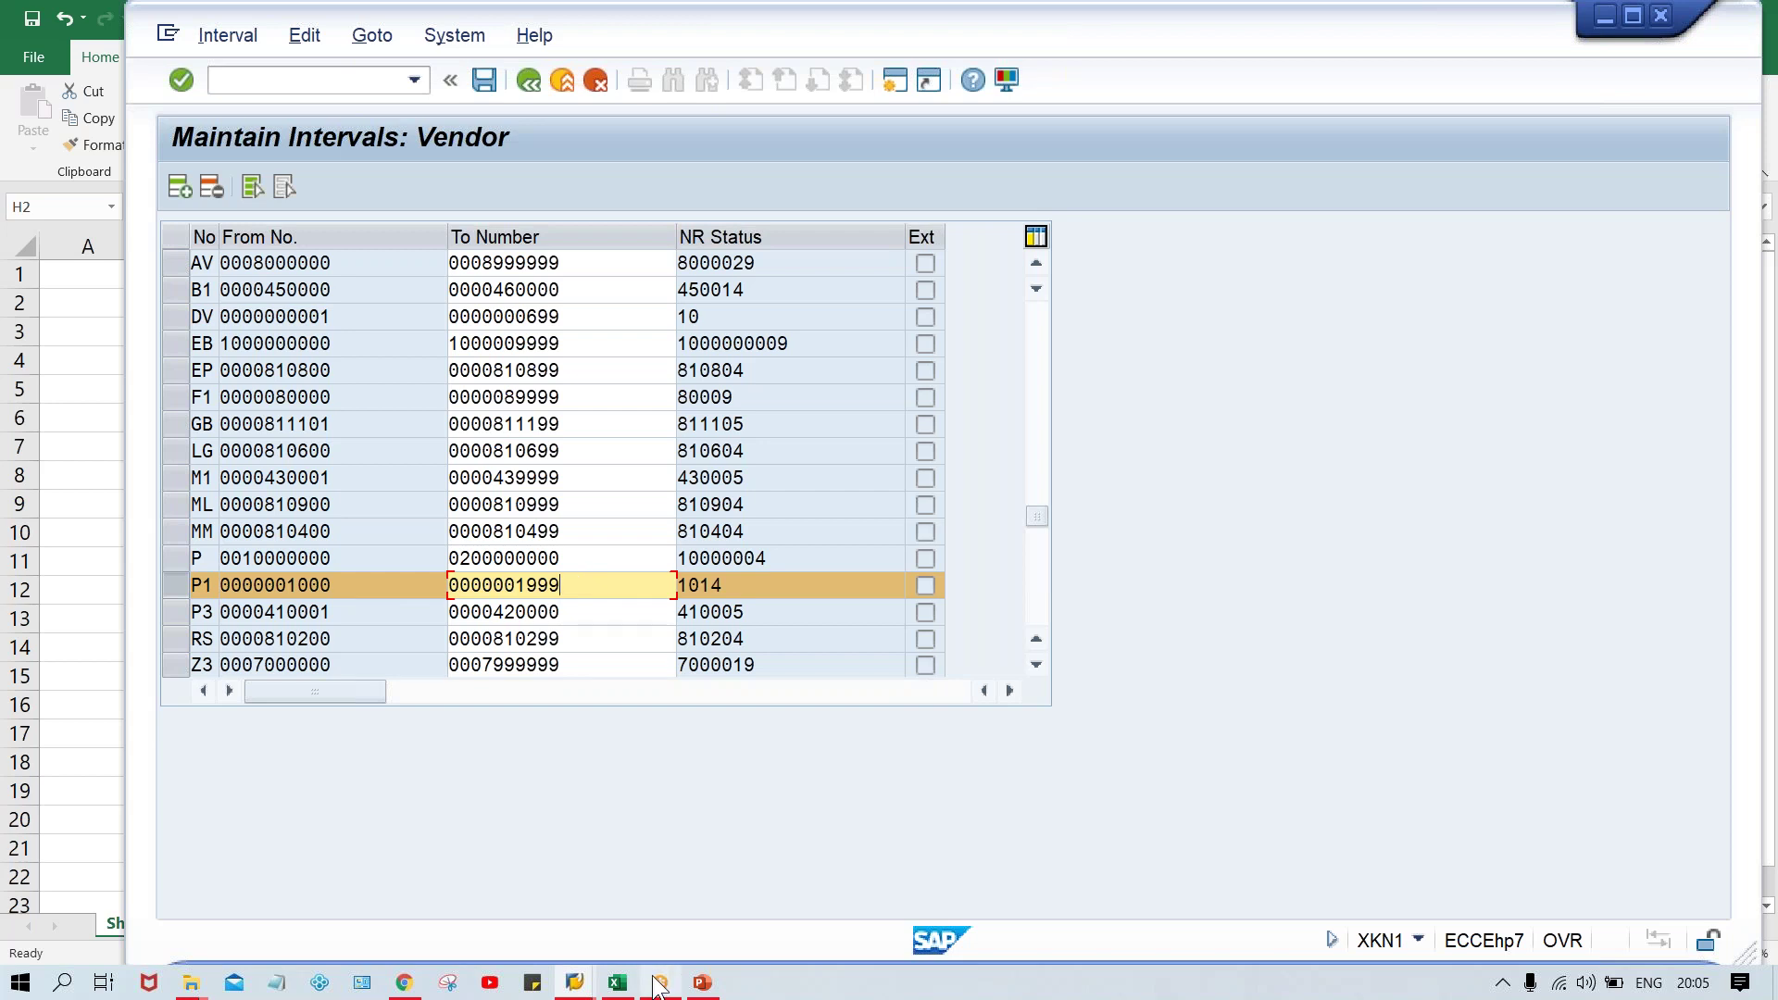
Switch to the Class workbook in Excel and review the TATA MOTOR vendor number range in H2 and I2
{"action": "left_click", "coordinate": [615, 985]}
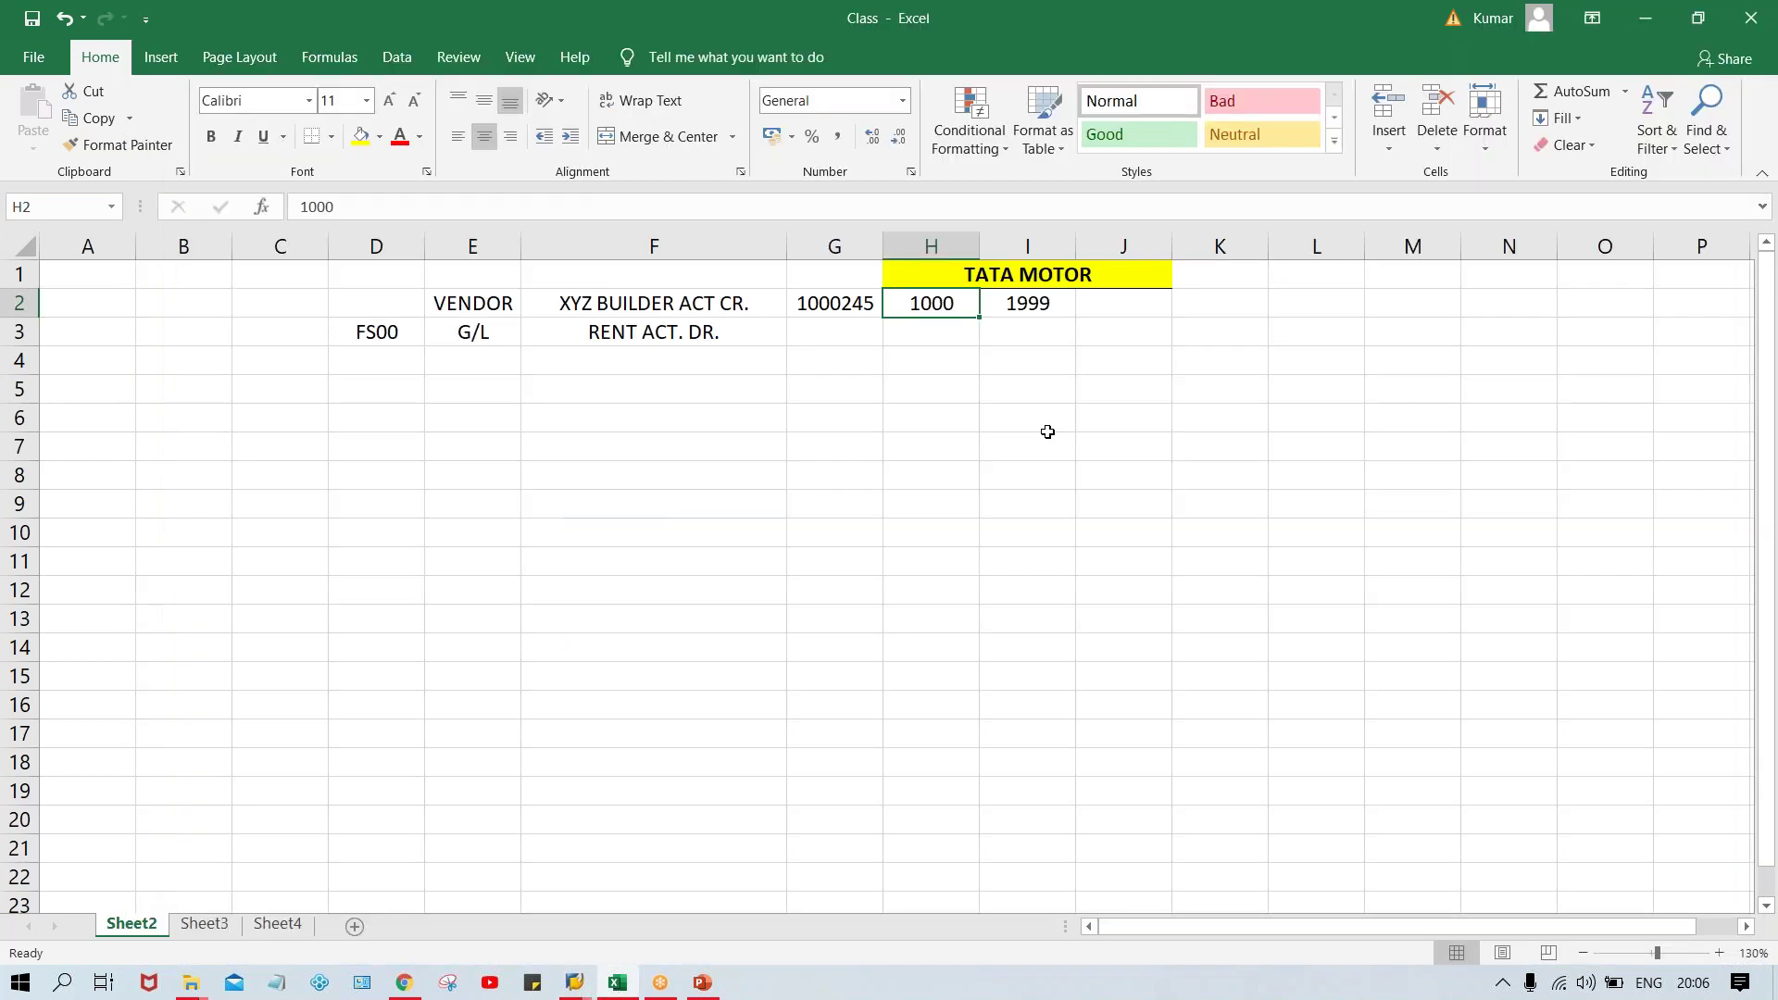
{"action": "left_click", "coordinate": [1043, 426]}
{"action": "left_click", "coordinate": [940, 306]}
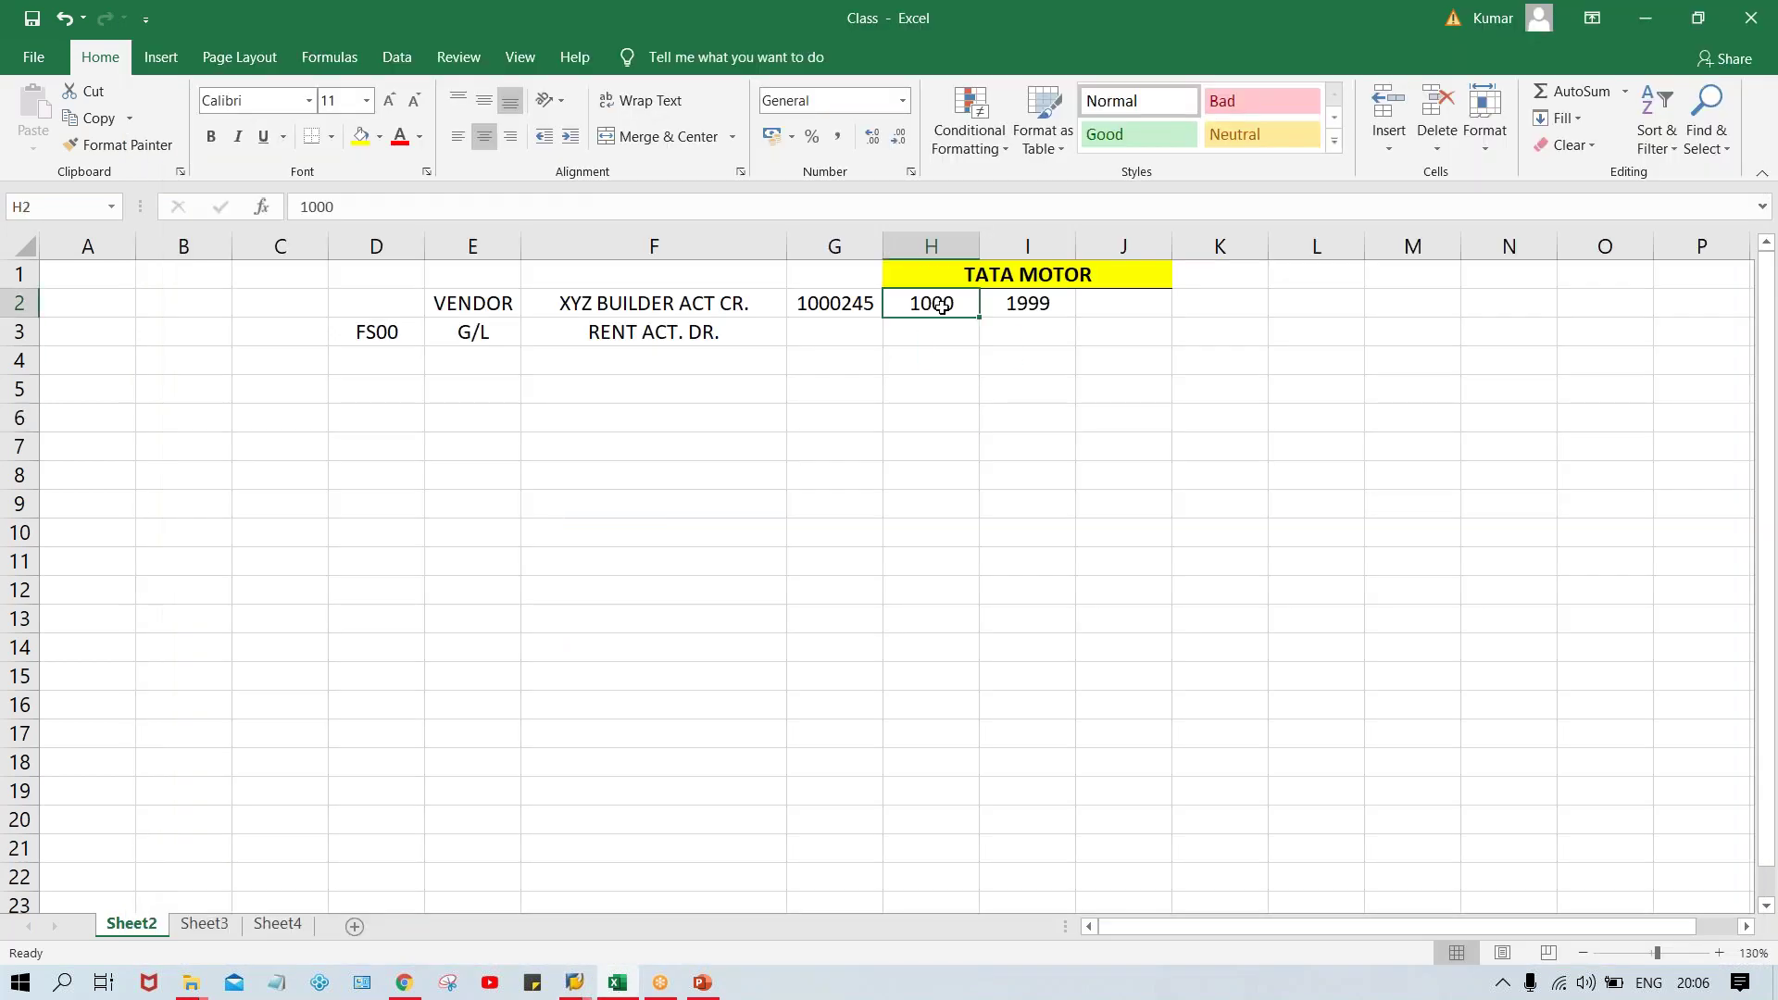
{"action": "left_click", "coordinate": [1011, 306]}
{"action": "left_click", "coordinate": [952, 306]}
{"action": "left_click", "coordinate": [1024, 305]}
{"action": "left_click", "coordinate": [950, 306]}
{"action": "left_click", "coordinate": [1019, 304]}
Enter a second example number range under TATA MOTOR, with 1 in H3 and 1000 in I3
{"action": "left_click", "coordinate": [917, 333]}
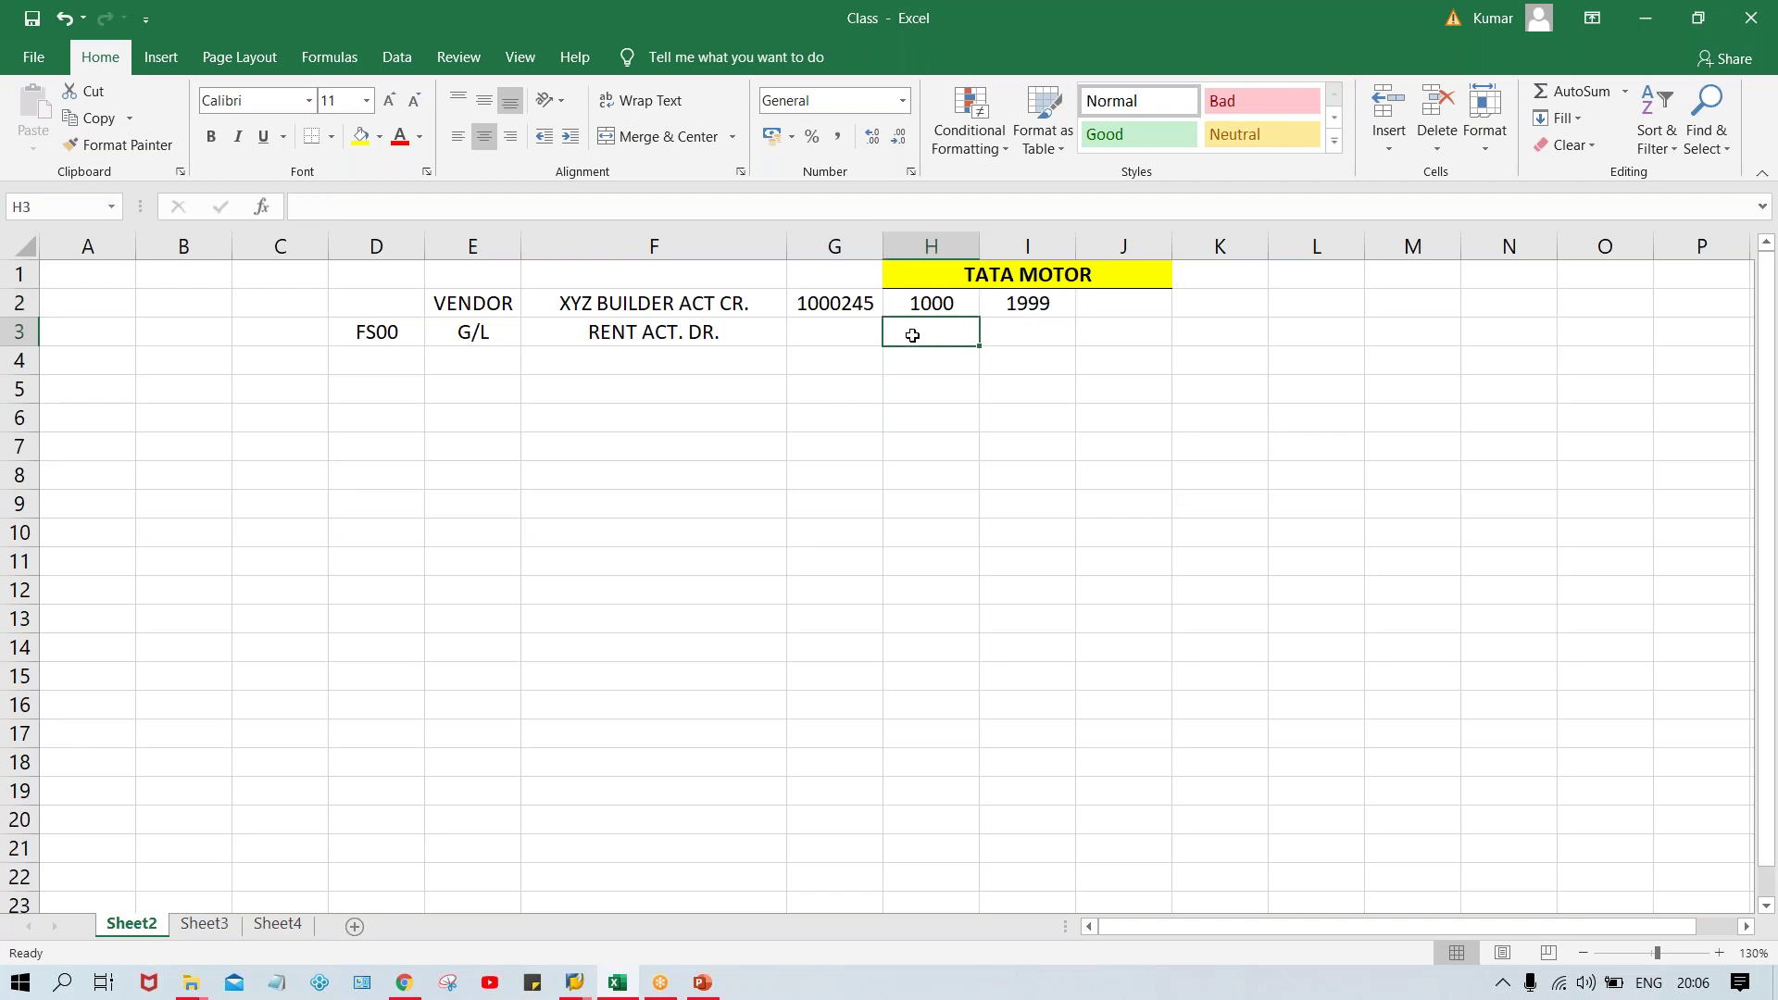
{"action": "type", "text": "1"}
{"action": "type", "text": "1000"}
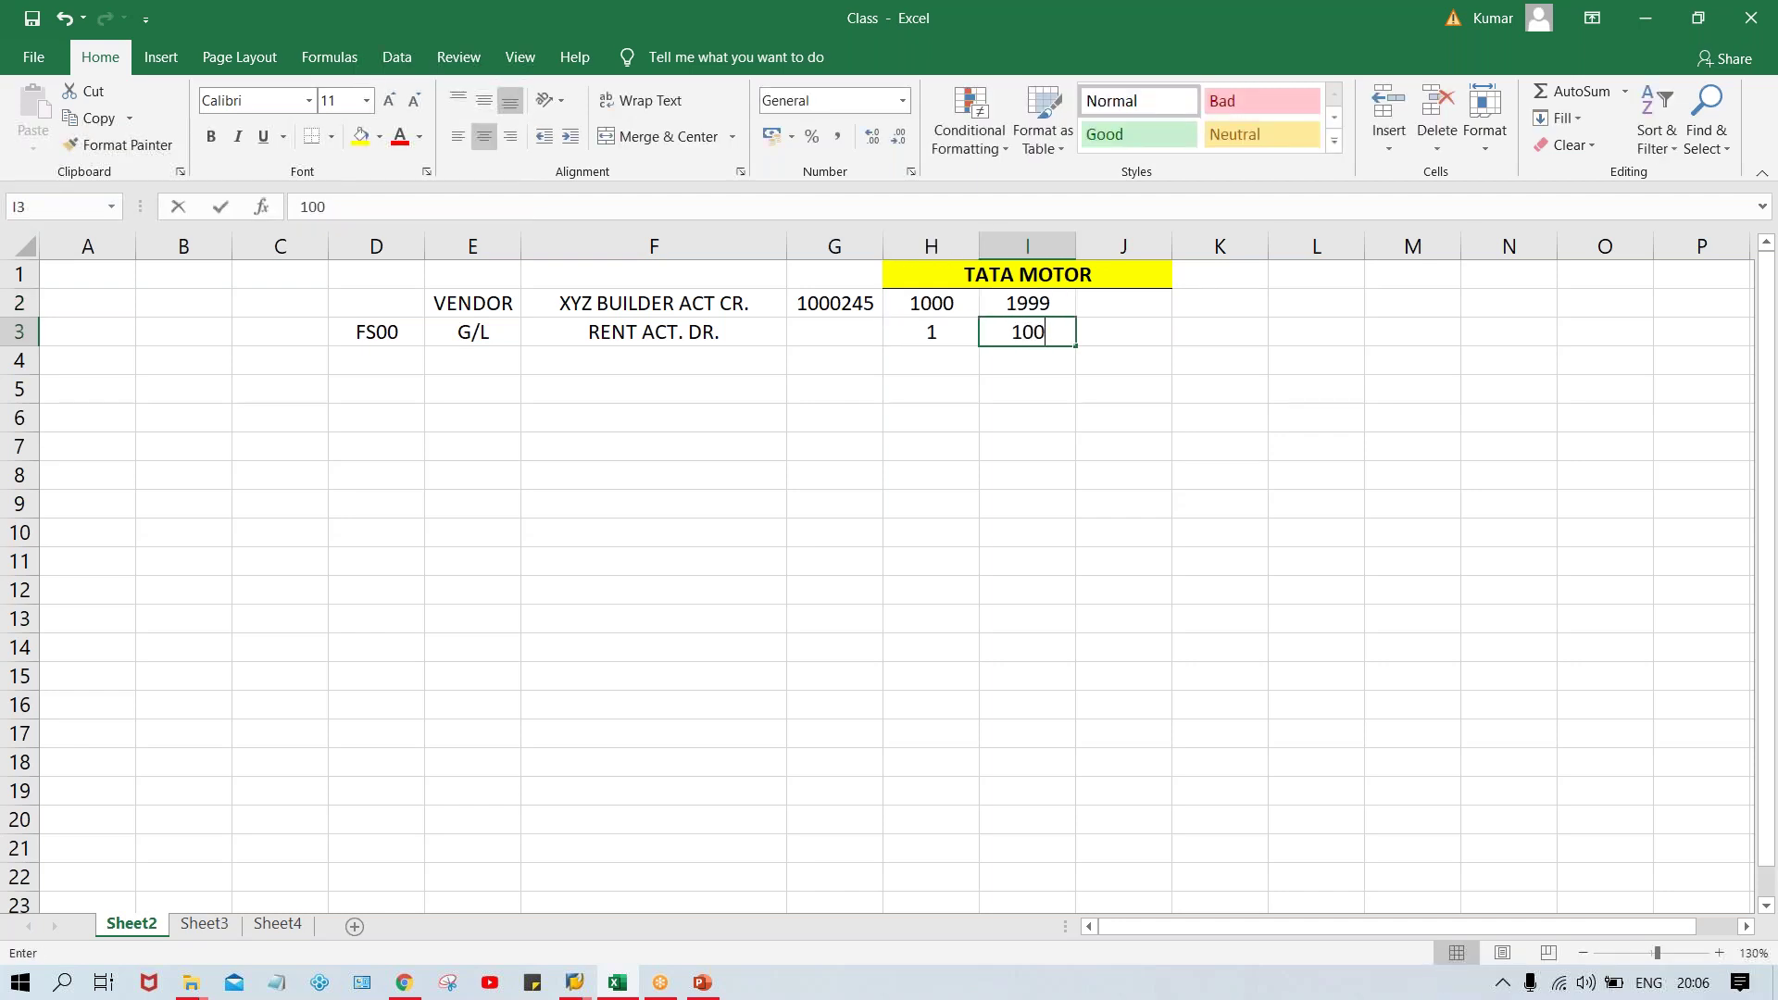
{"action": "key", "text": "Return"}
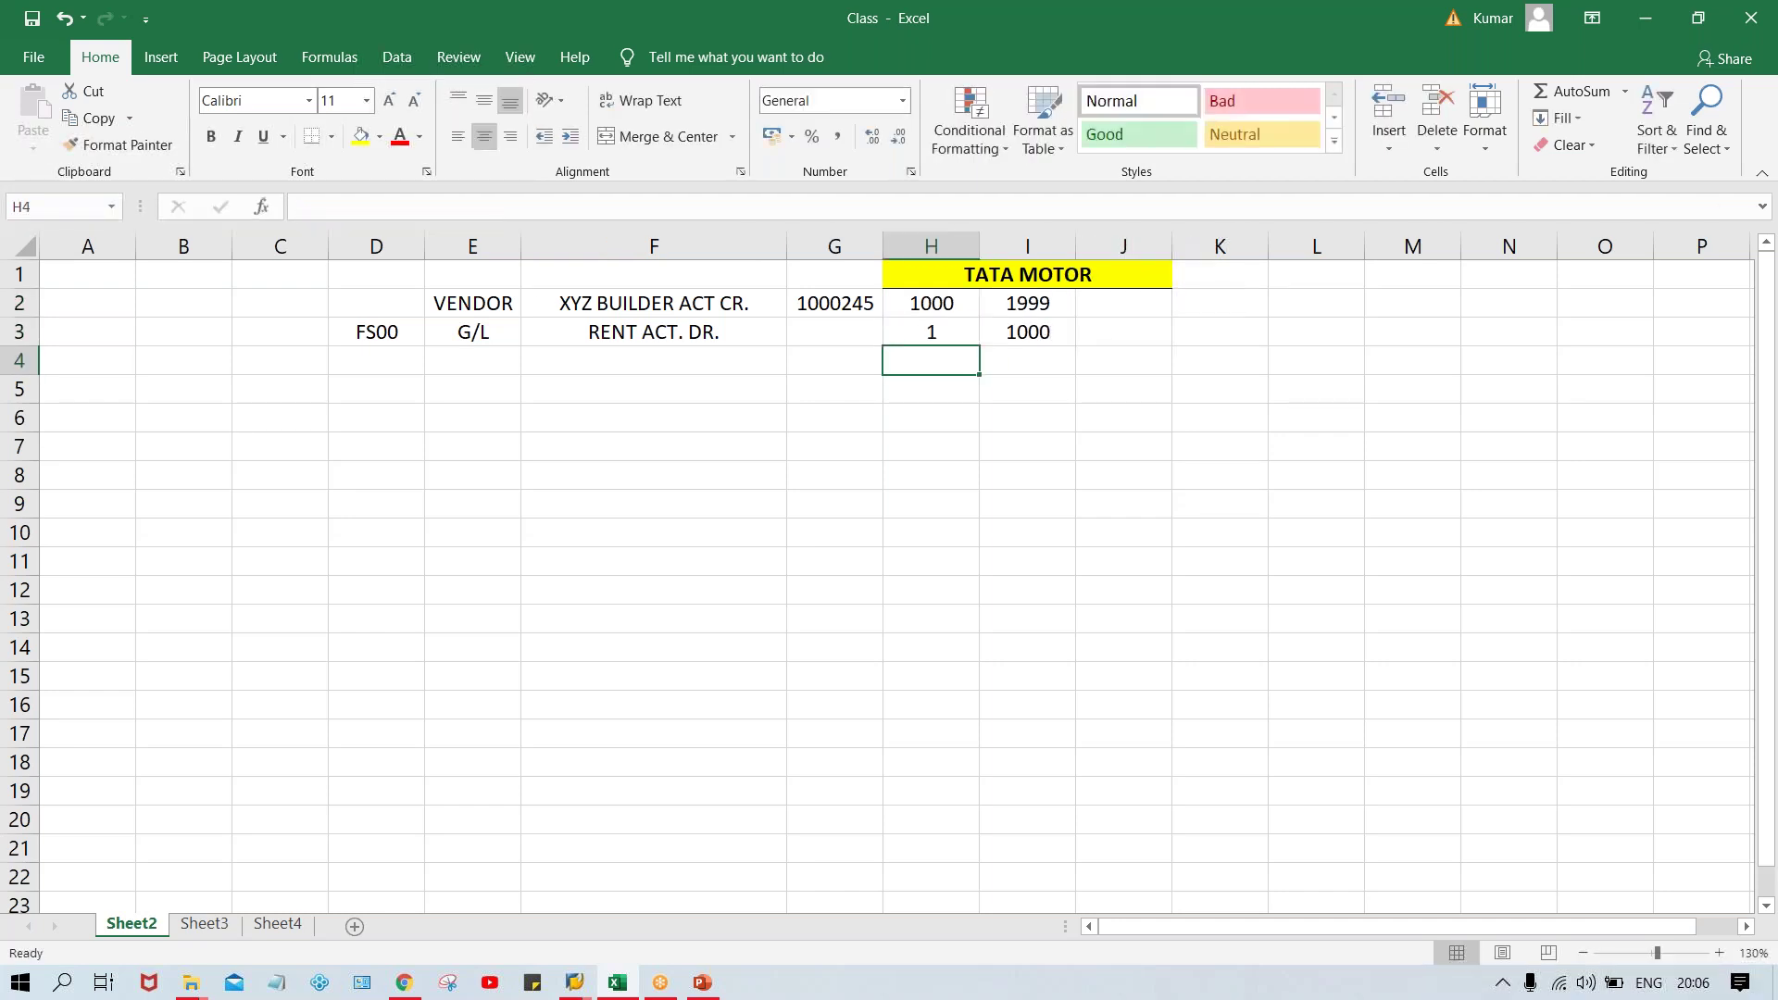
Compare the two TATA MOTOR number ranges in rows 2 and 3 for overlapping numbers
{"action": "left_click", "coordinate": [953, 339]}
{"action": "left_click", "coordinate": [1022, 336]}
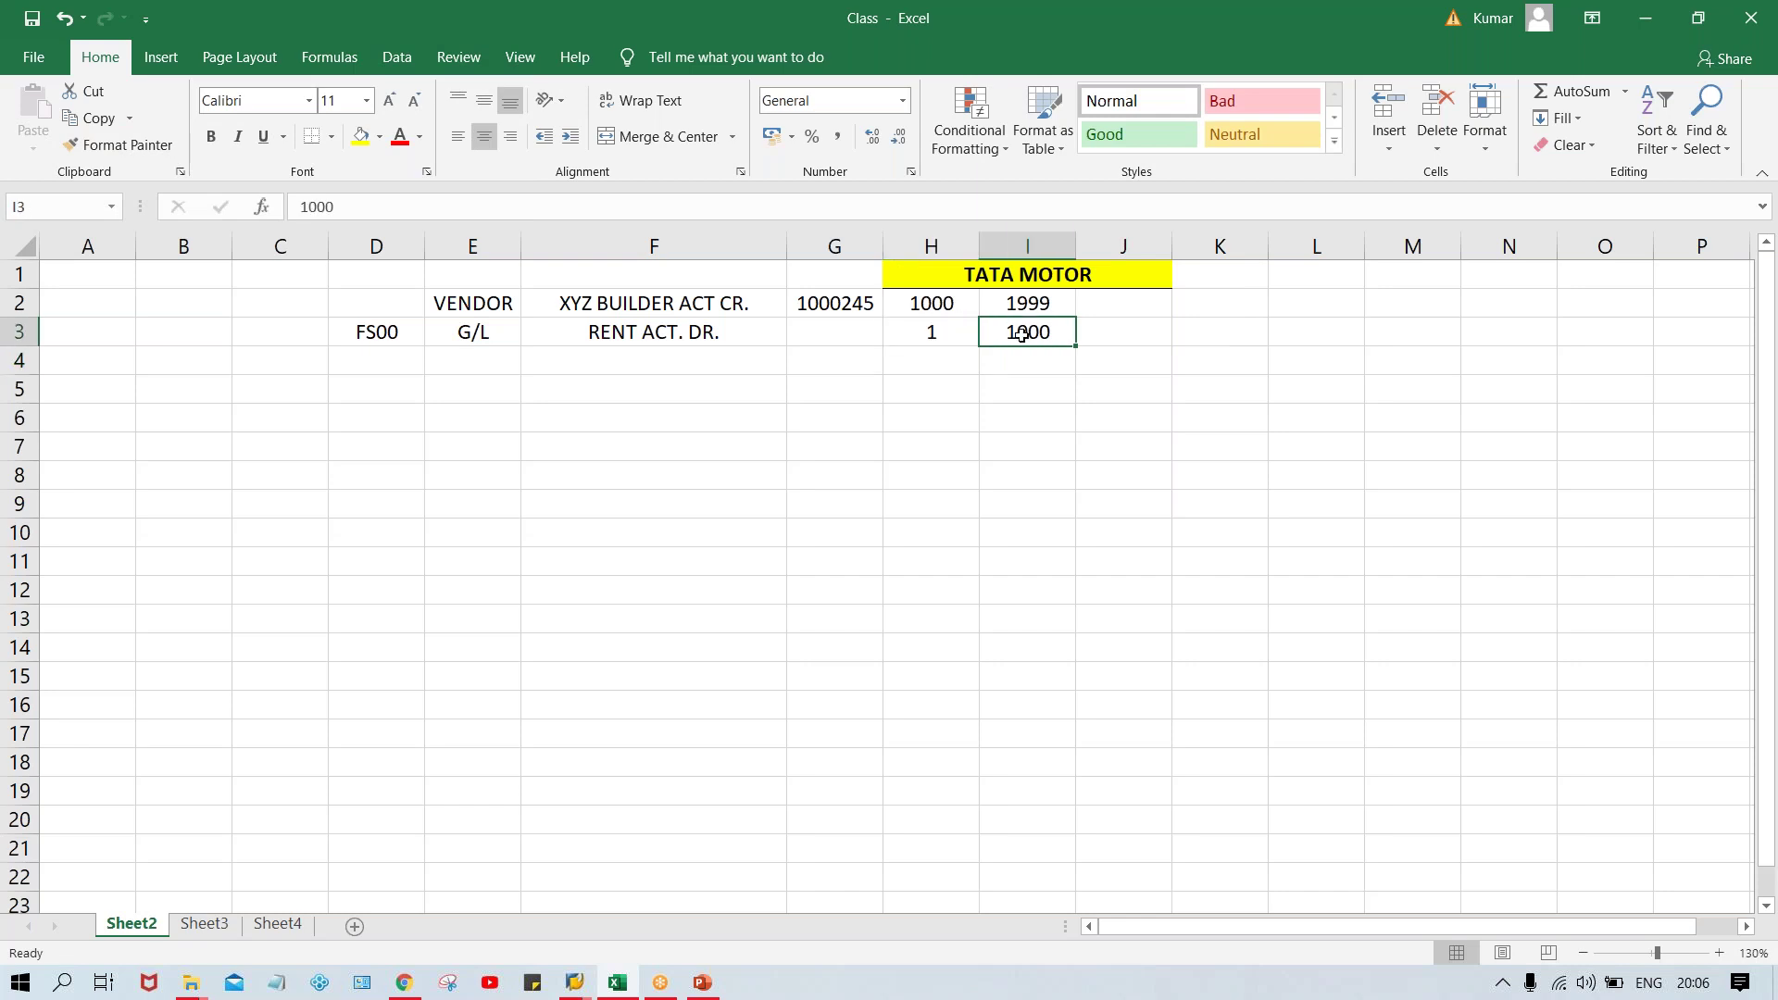
{"action": "left_click", "coordinate": [931, 308]}
{"action": "left_click", "coordinate": [1039, 306]}
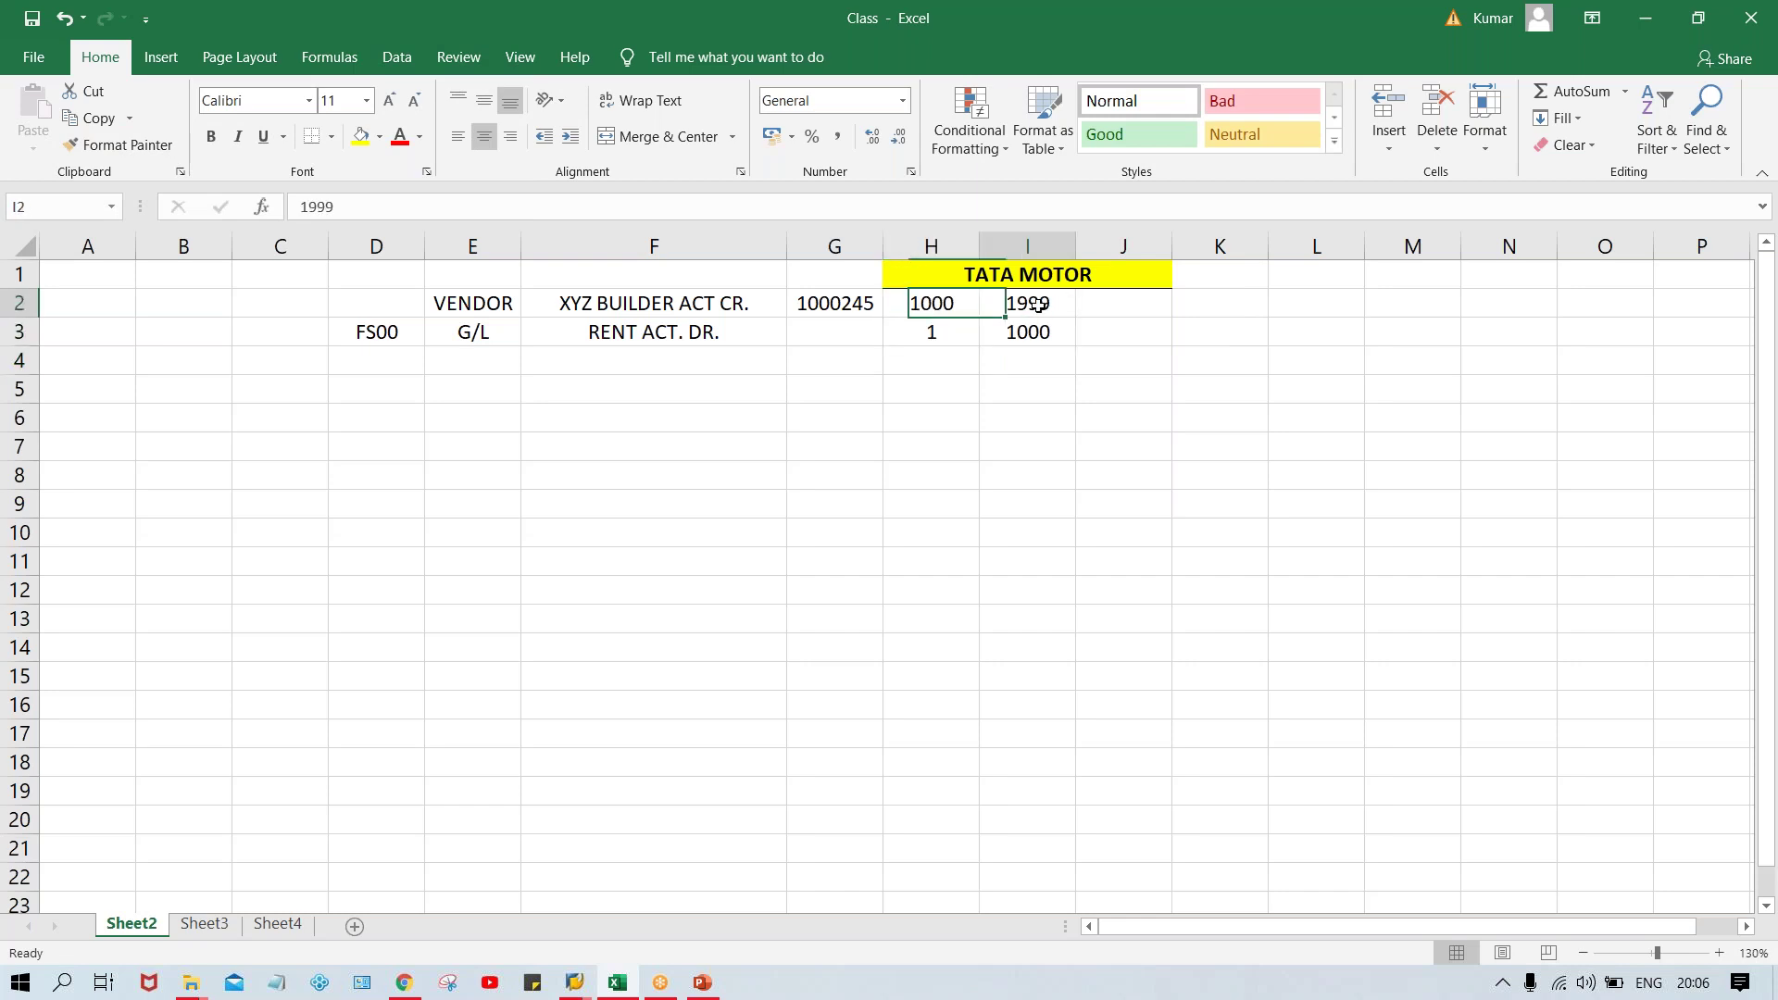
{"action": "left_click", "coordinate": [913, 306]}
{"action": "left_click_drag", "start_coordinate": [922, 331], "coordinate": [1016, 333]}
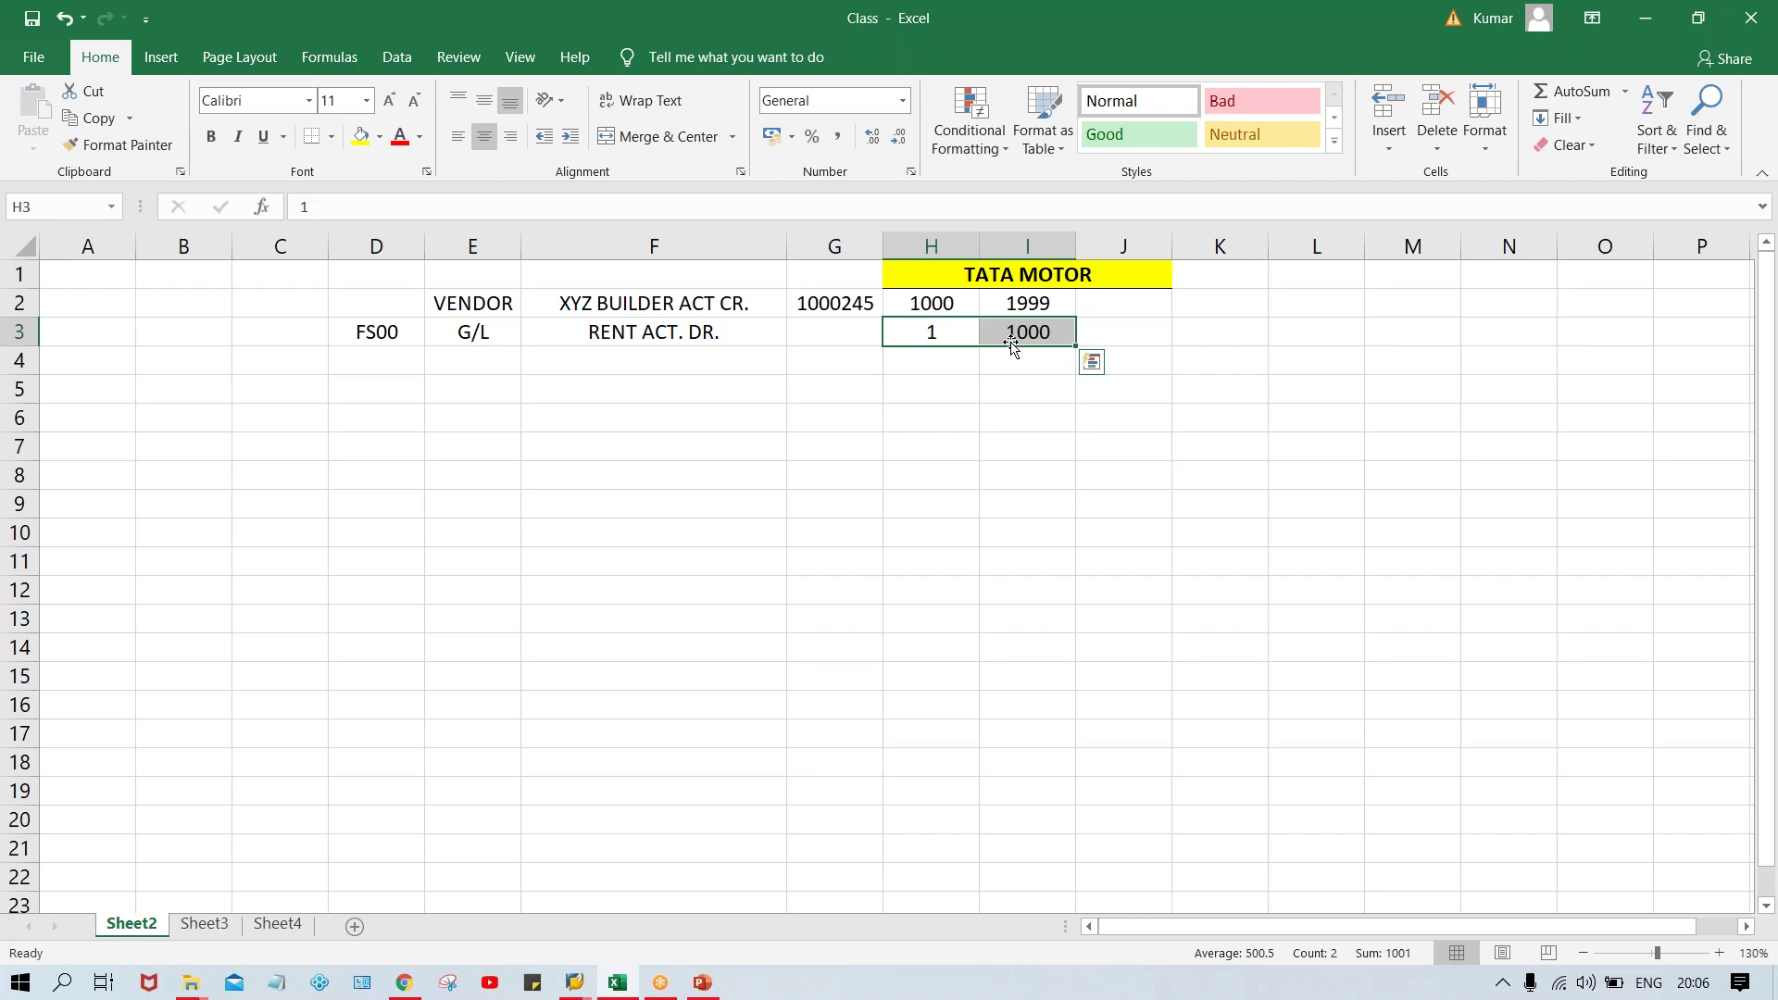
{"action": "left_click", "coordinate": [933, 333]}
{"action": "left_click", "coordinate": [1017, 333]}
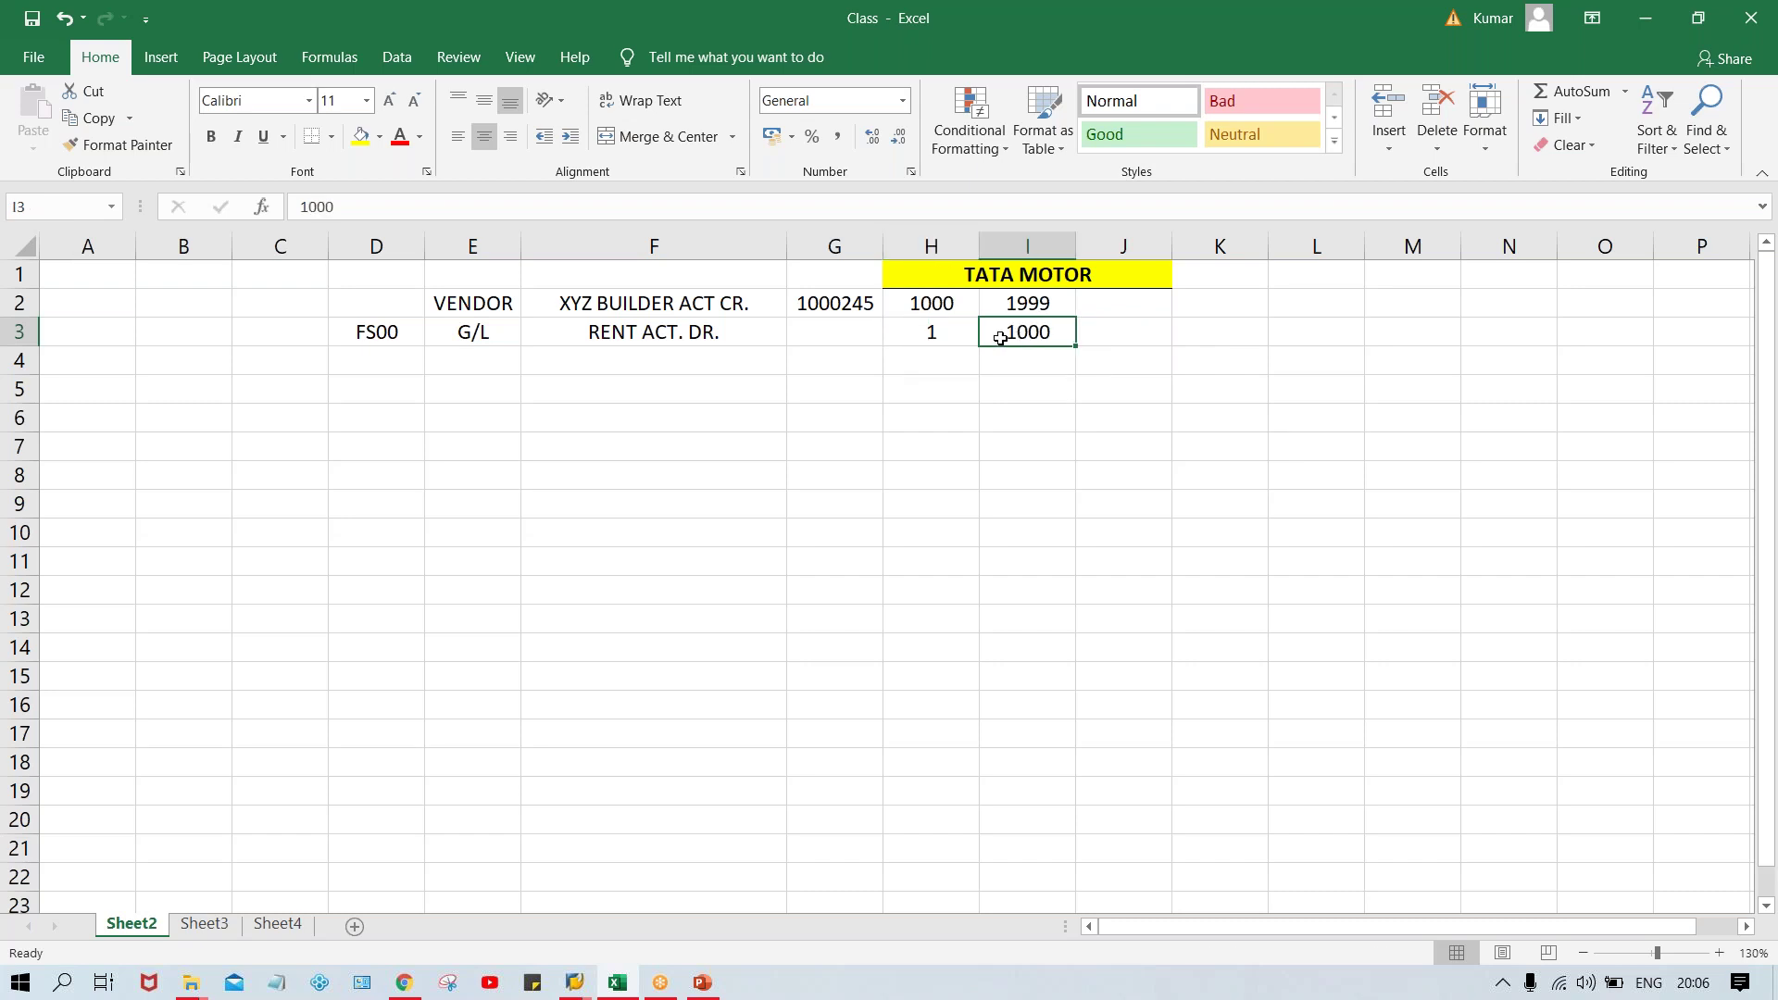
{"action": "left_click", "coordinate": [932, 301]}
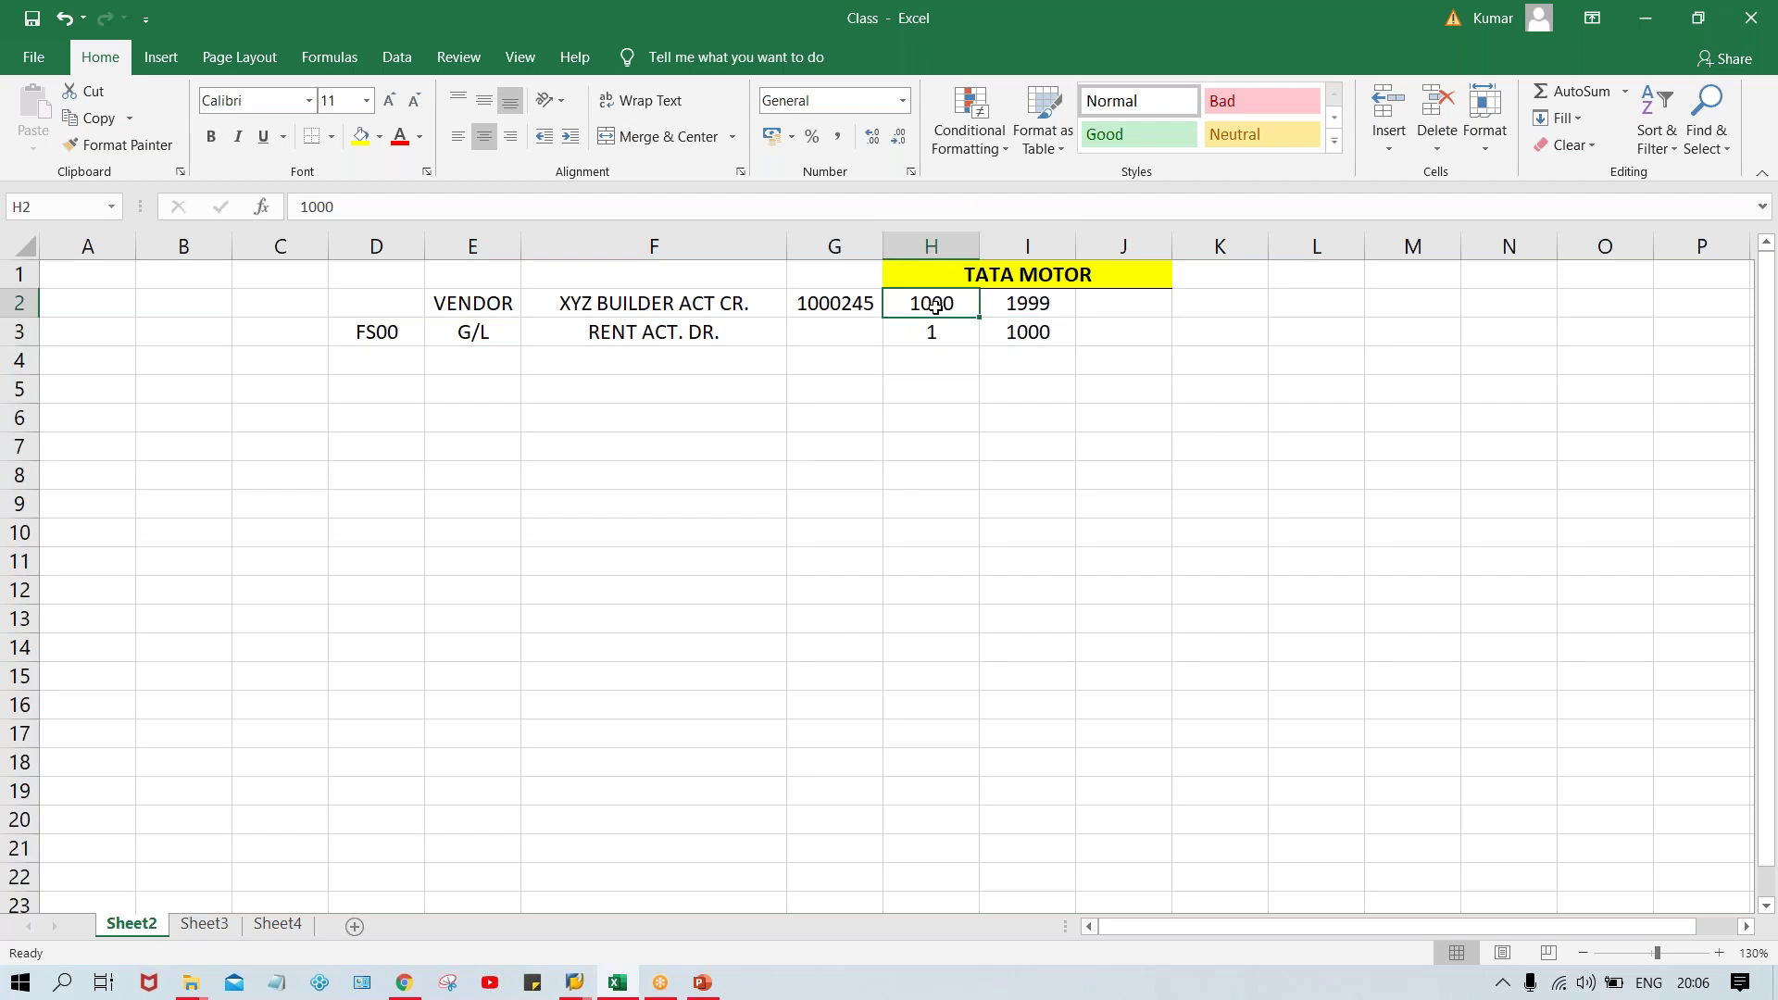
{"action": "left_click", "coordinate": [1038, 329]}
{"action": "left_click", "coordinate": [1139, 335]}
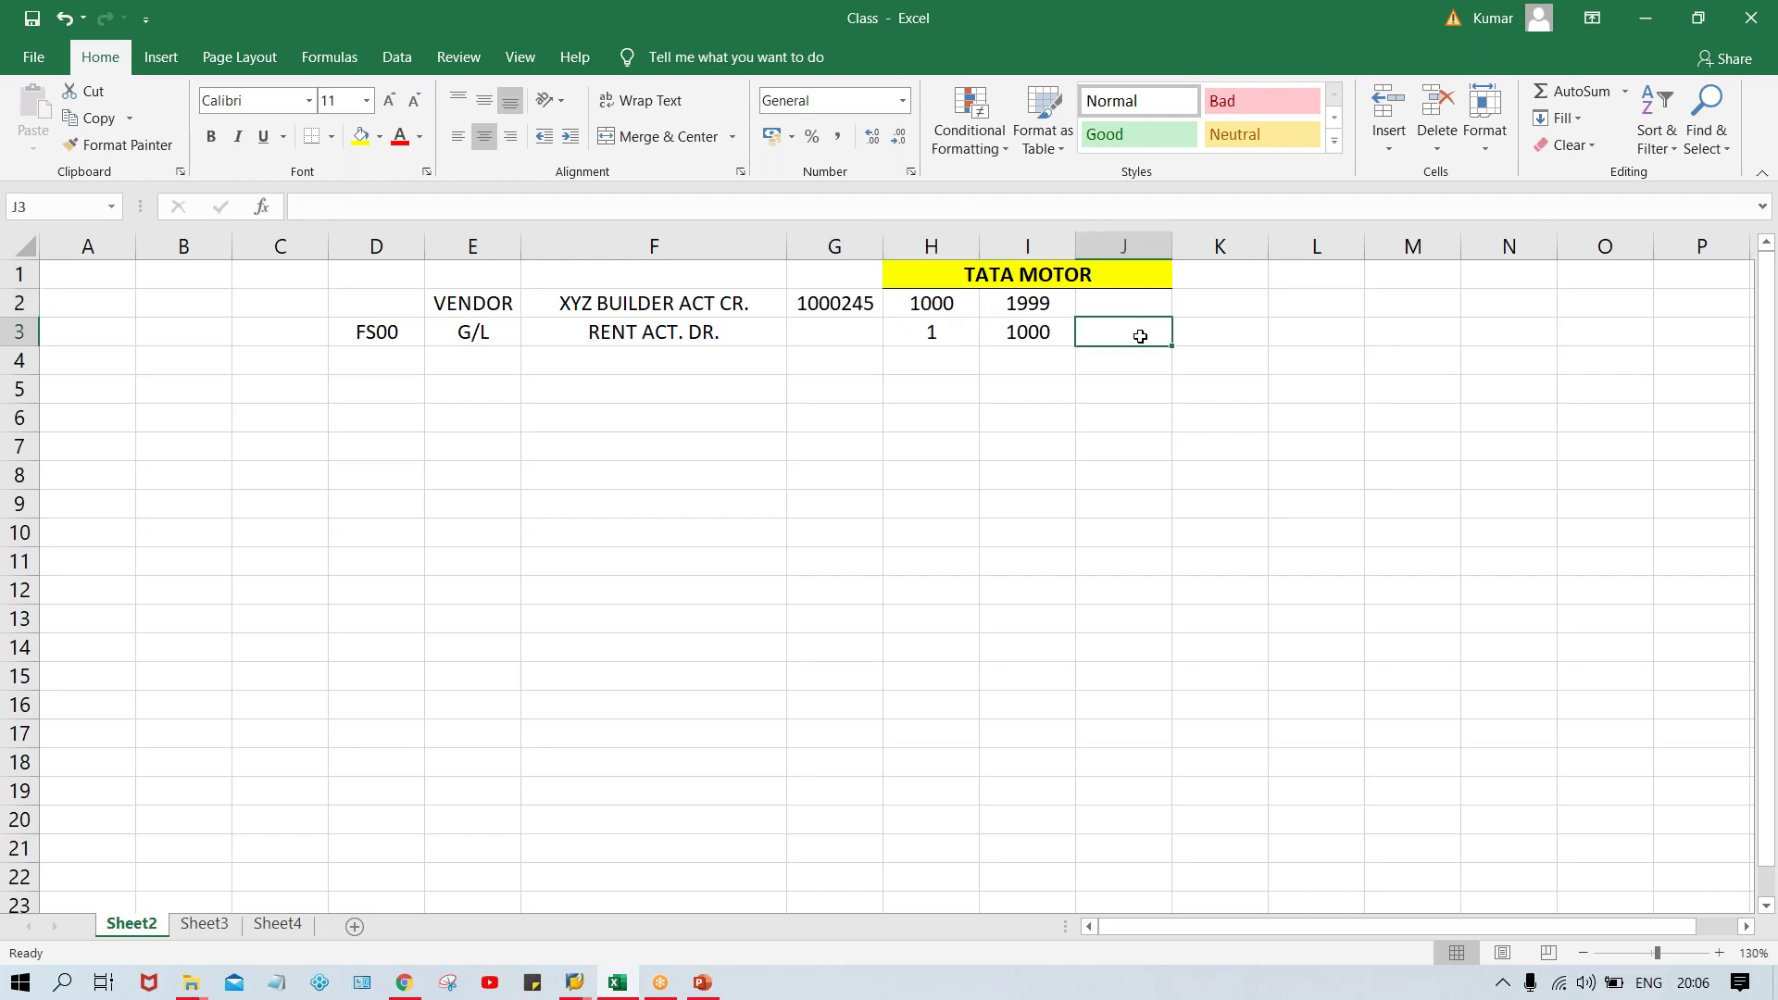
Mark the row 2 number range with X in J2 and set its starting number in H2 to 1001
{"action": "left_click", "coordinate": [1104, 299]}
{"action": "type", "text": "X"}
{"action": "key", "text": "Return"}
{"action": "left_click", "coordinate": [923, 305]}
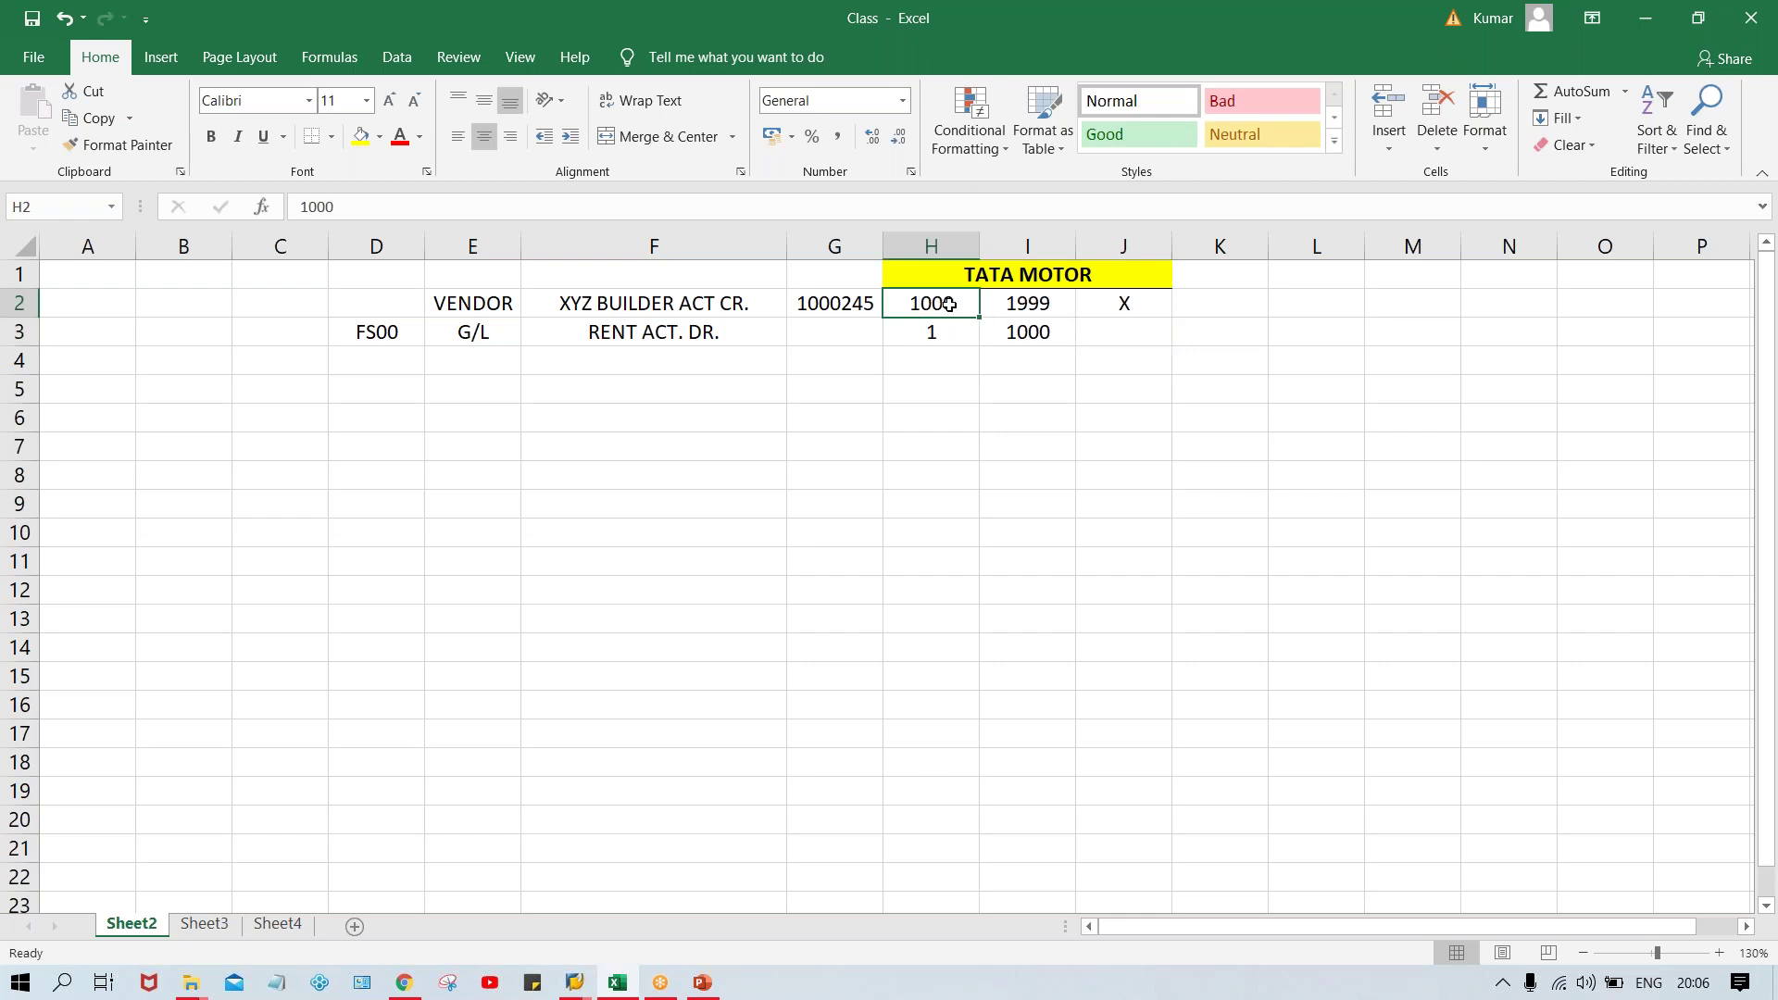
{"action": "left_click", "coordinate": [1028, 337]}
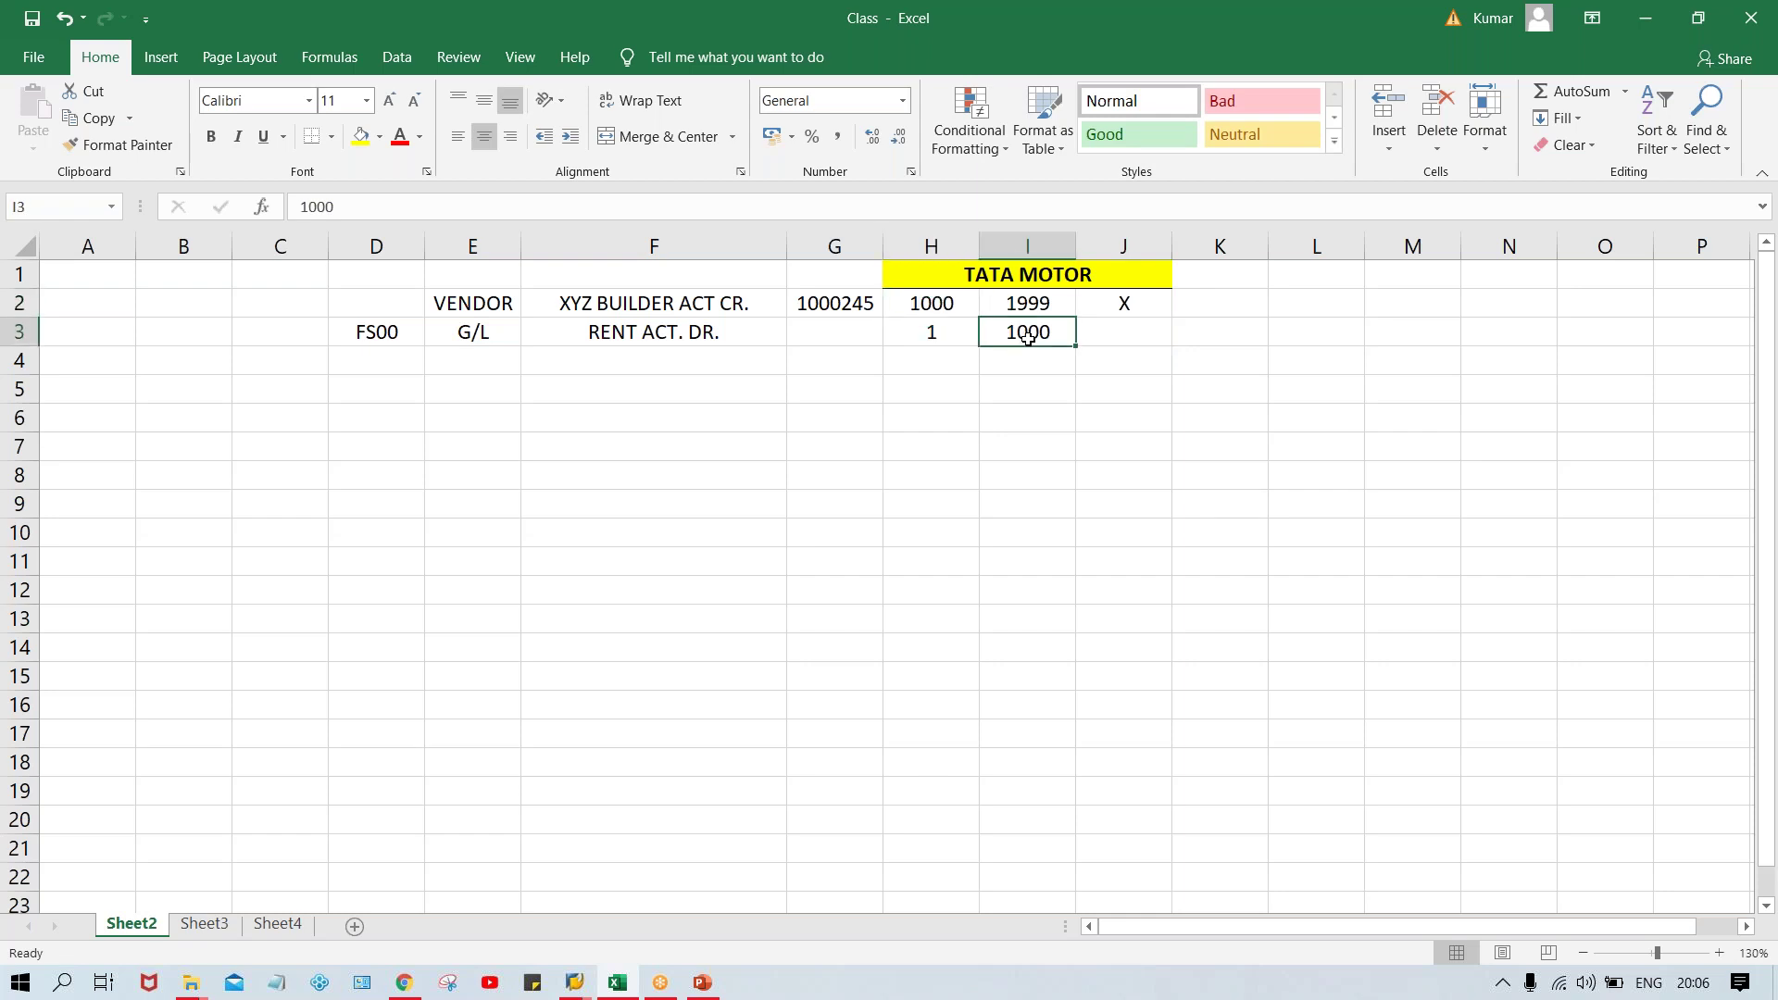
{"action": "left_click", "coordinate": [920, 304]}
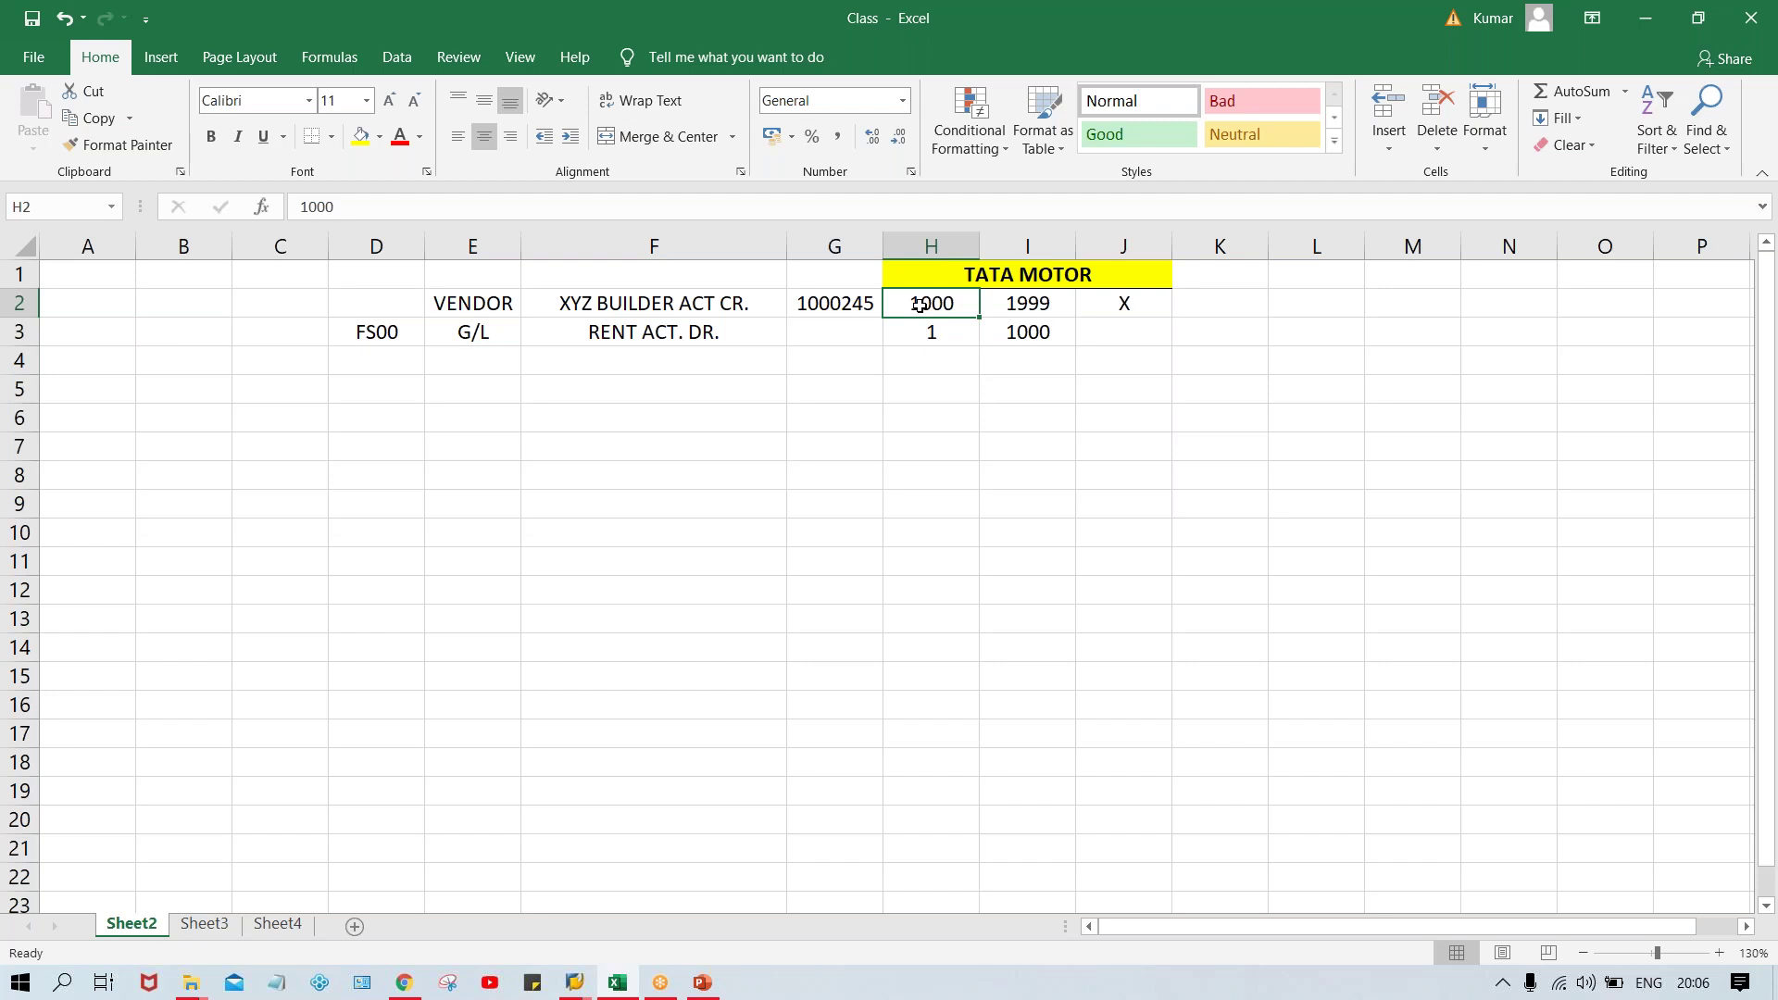
{"action": "type", "text": "1001"}
{"action": "key", "text": "Return"}
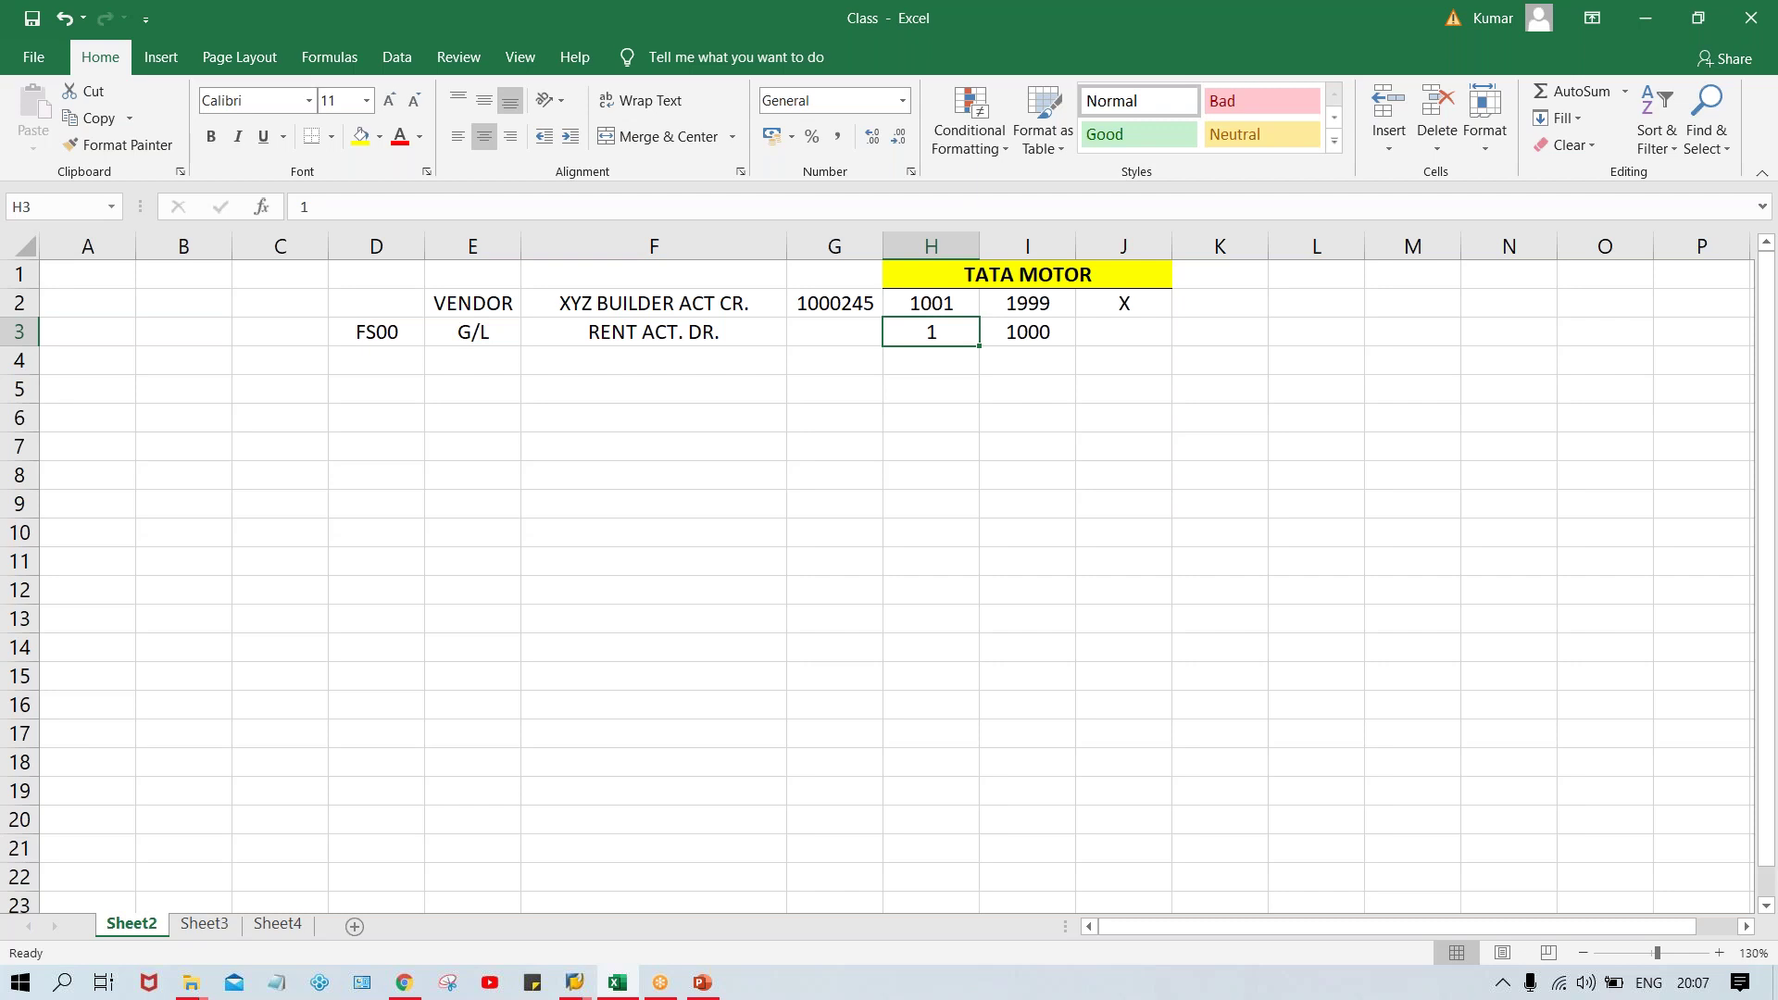
Switch to the vendor interval maintenance in SAP and try to save the intervals
{"action": "left_click", "coordinate": [576, 982]}
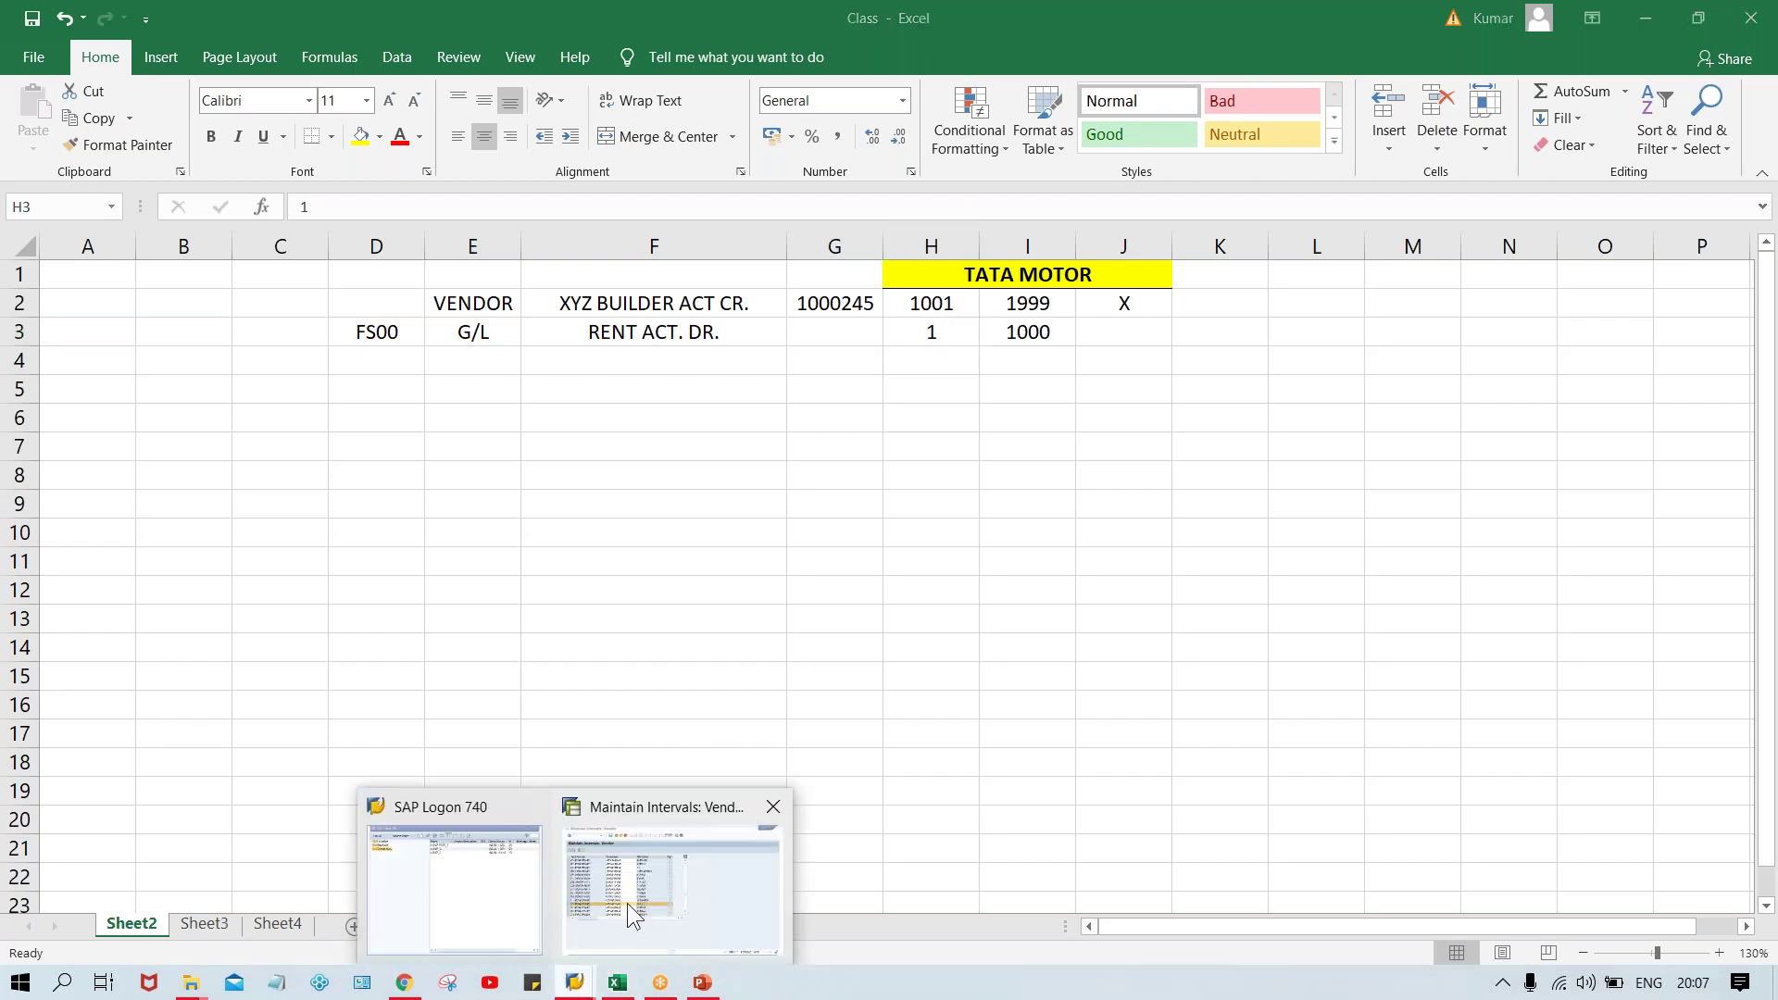
{"action": "left_click", "coordinate": [626, 903]}
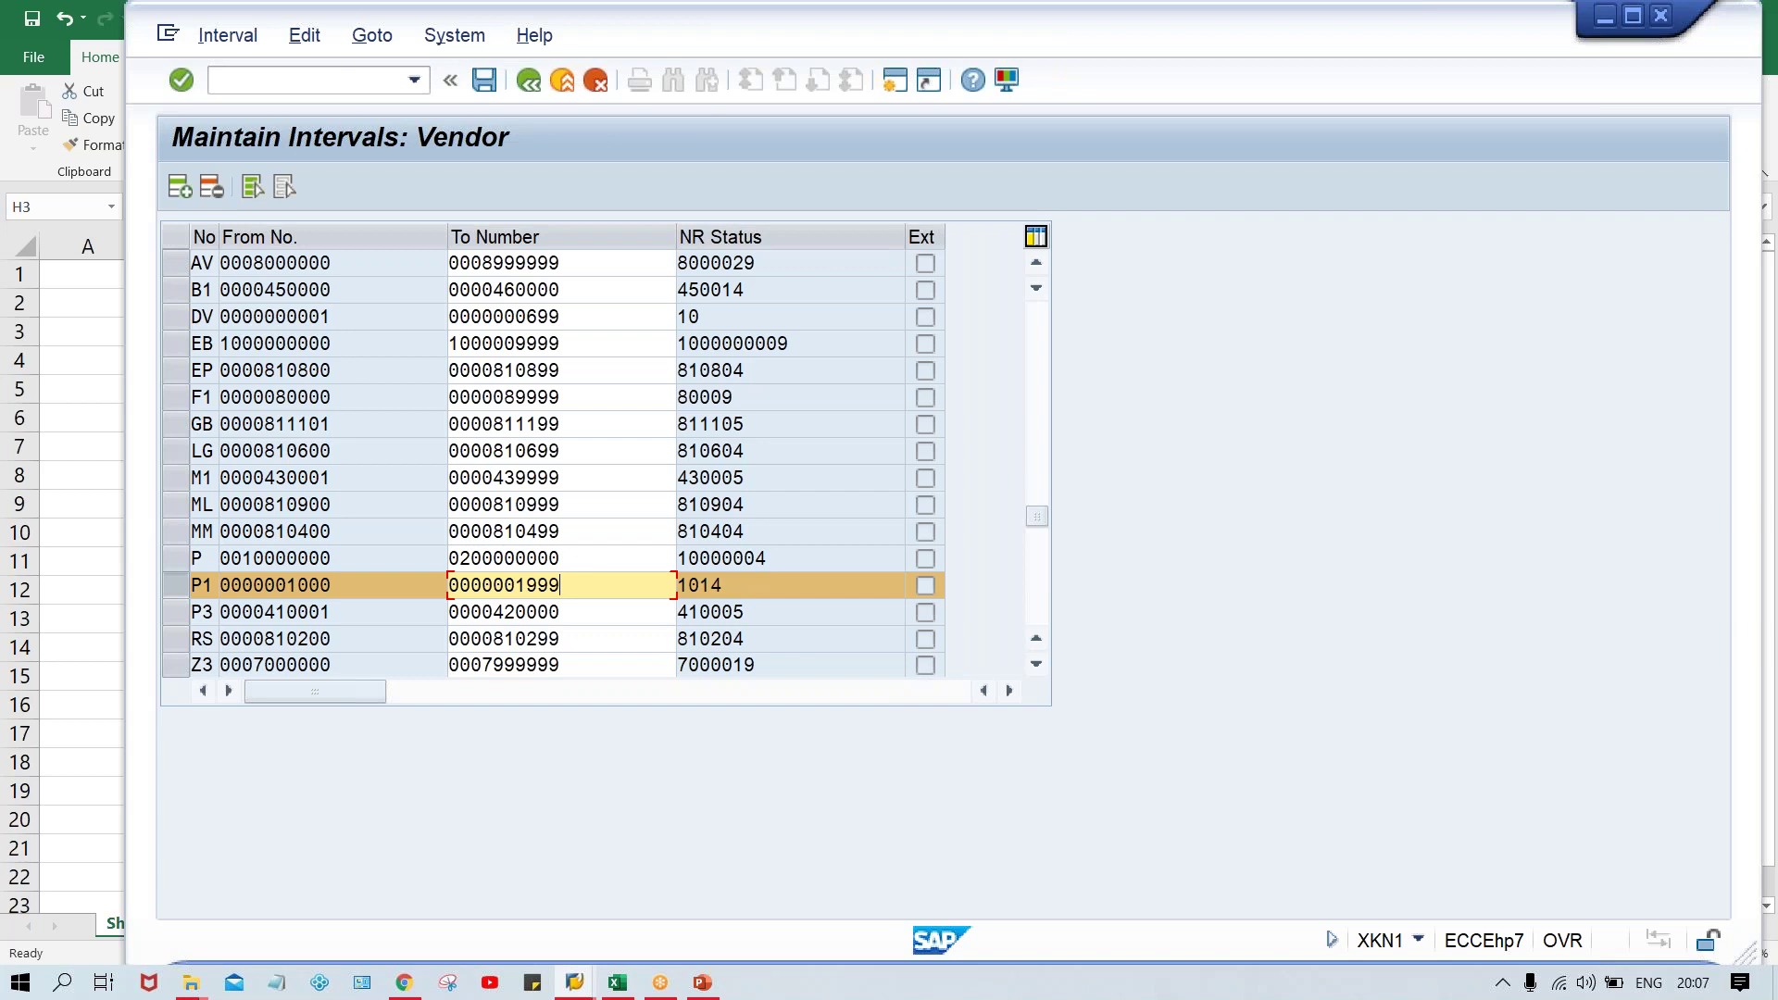
{"action": "left_click", "coordinate": [483, 82]}
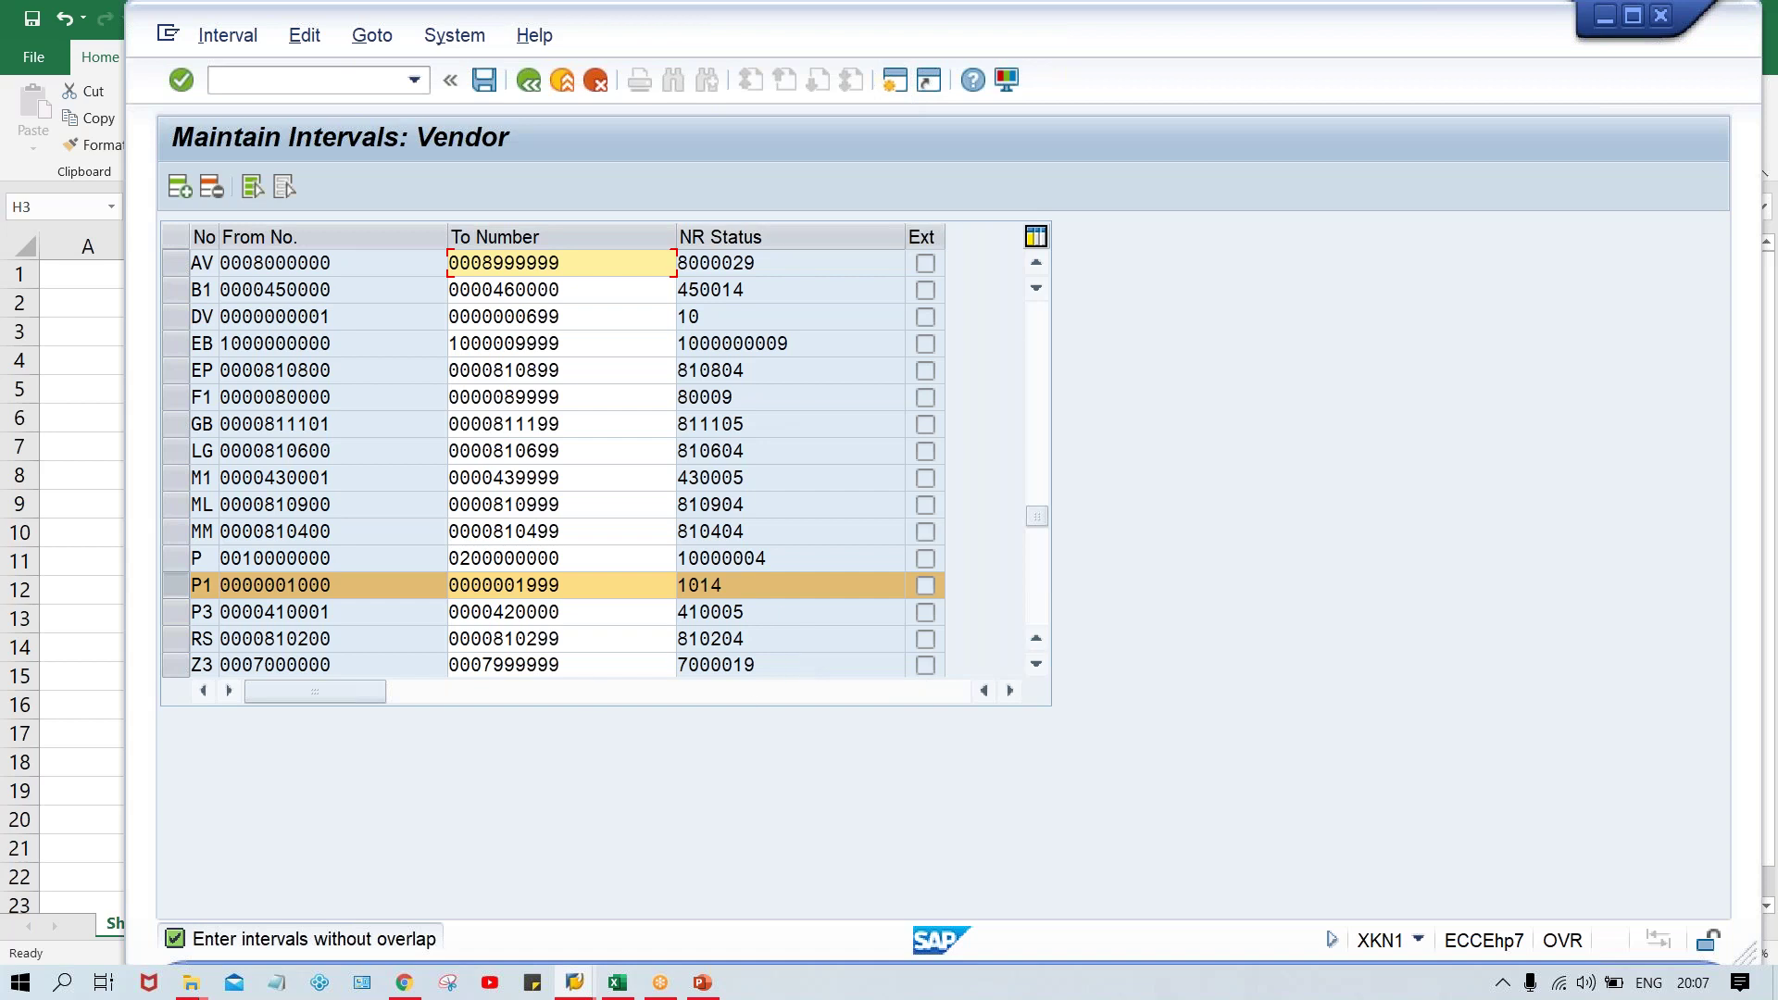
Switch to the Class workbook in Excel and enter ACCOUNT GRP in F6 with TM00 in G6
{"action": "left_click", "coordinate": [620, 983]}
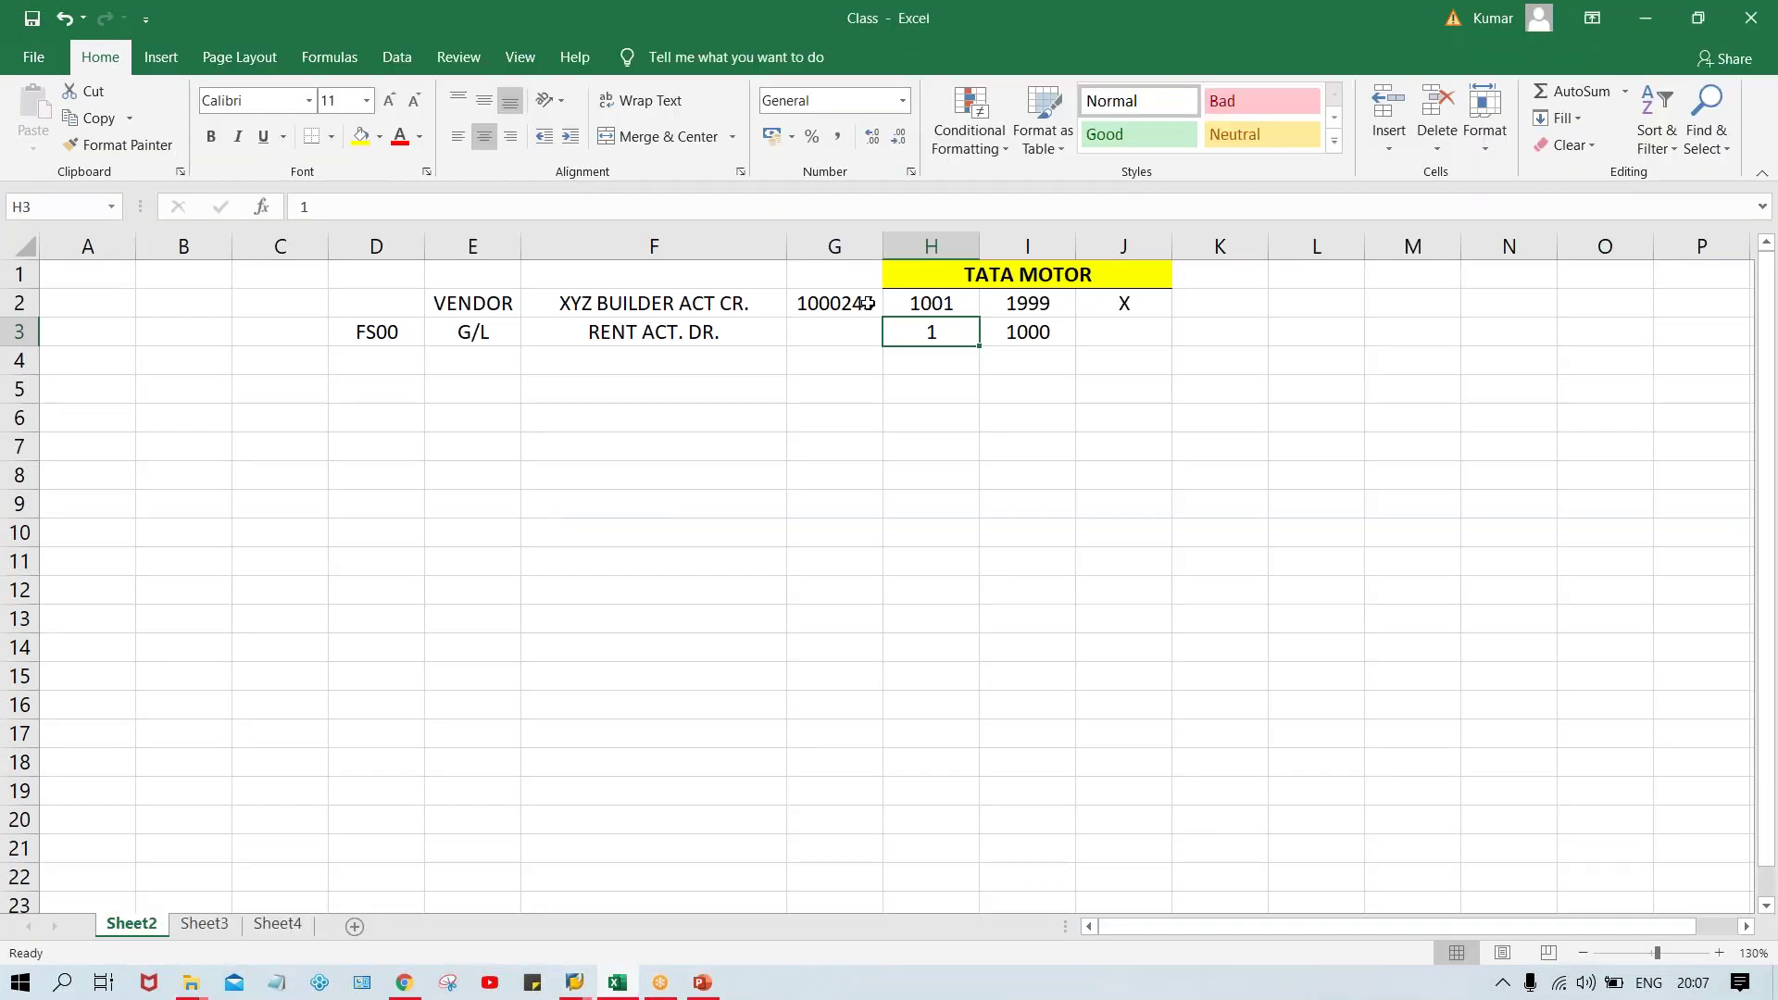
{"action": "left_click", "coordinate": [765, 544]}
{"action": "left_click", "coordinate": [562, 420]}
{"action": "type", "text": "ACCC"}
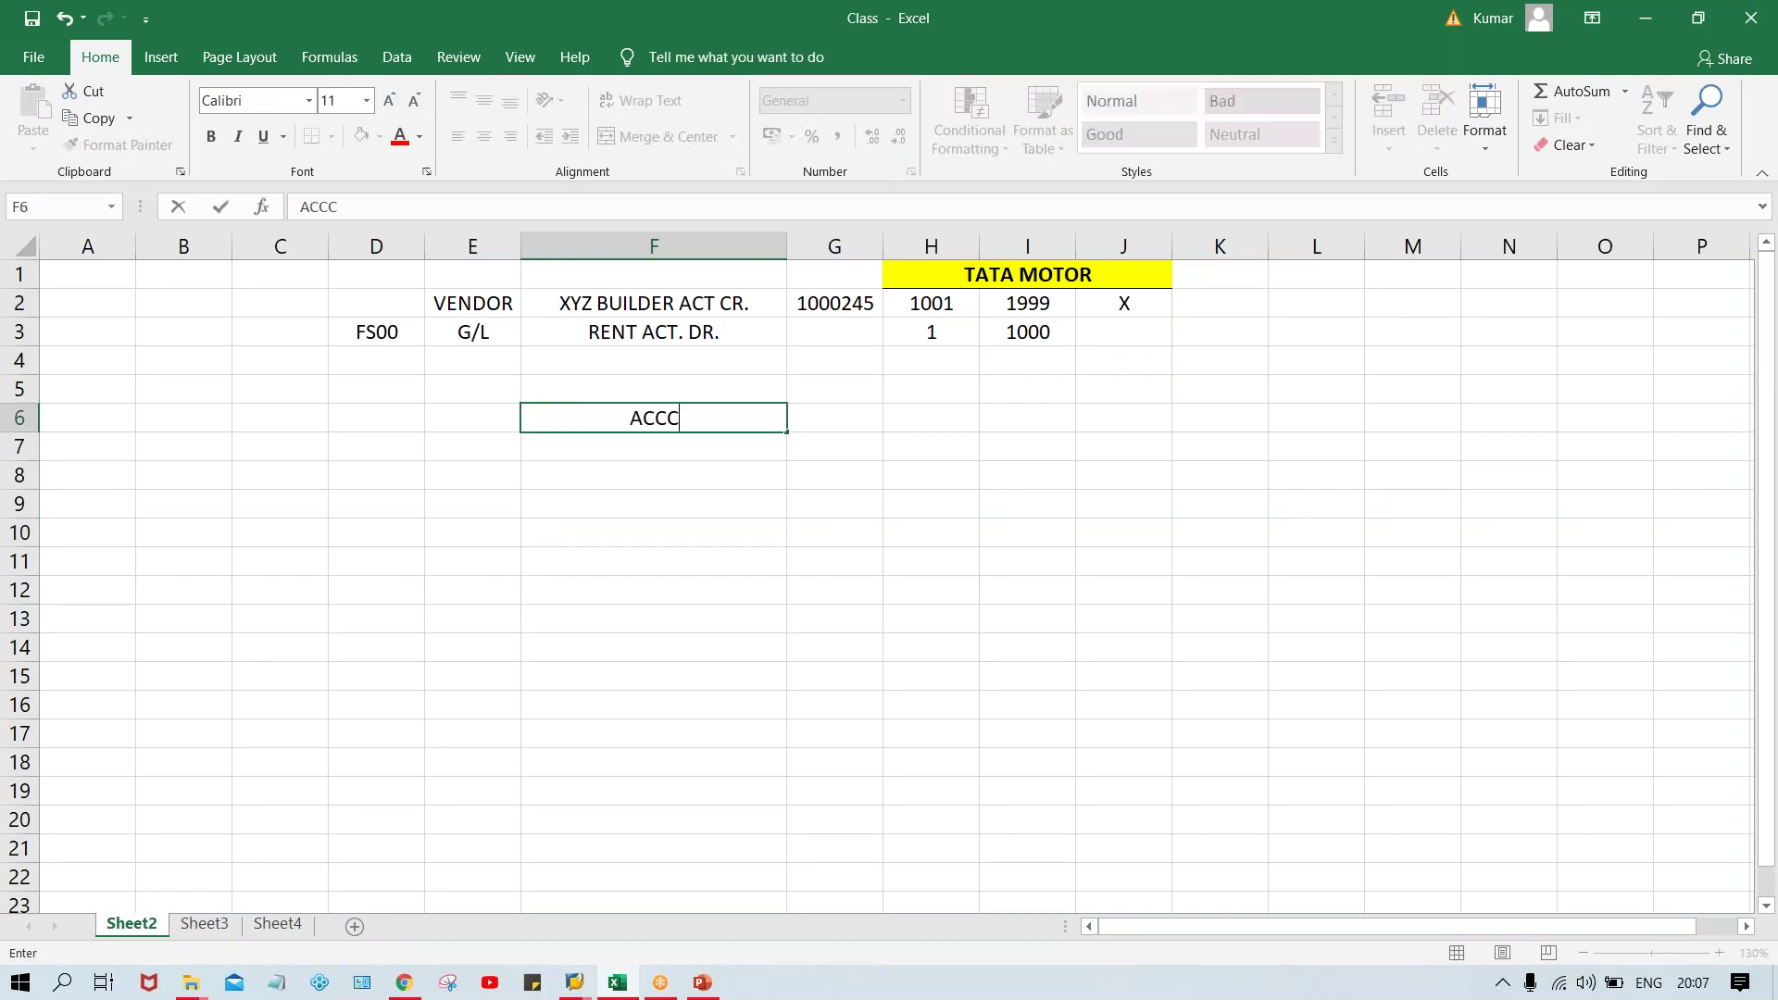
{"action": "key", "text": "BackSpace"}
{"action": "type", "text": "OUNT GRO"}
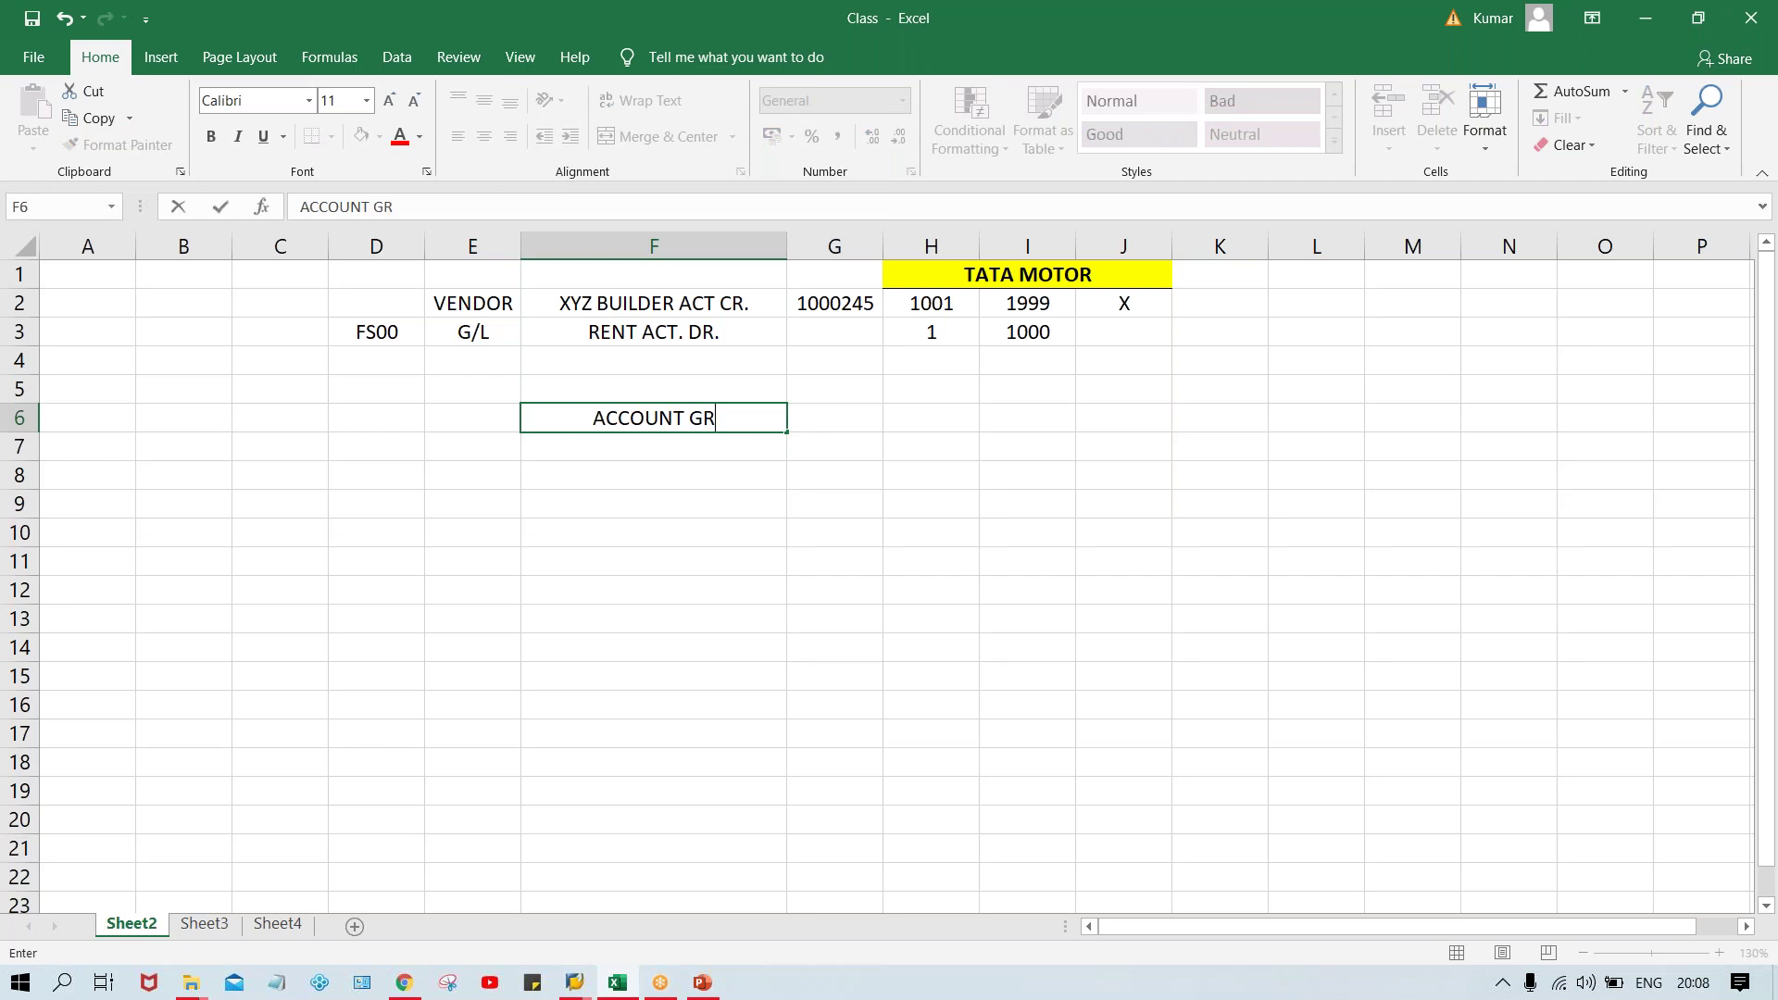
{"action": "key", "text": "BackSpace"}
{"action": "type", "text": "P"}
{"action": "key", "text": "ctrl+Return"}
{"action": "left_click", "coordinate": [834, 418]}
{"action": "type", "text": "TMM"}
{"action": "key", "text": "BackSpace"}
{"action": "type", "text": "00"}
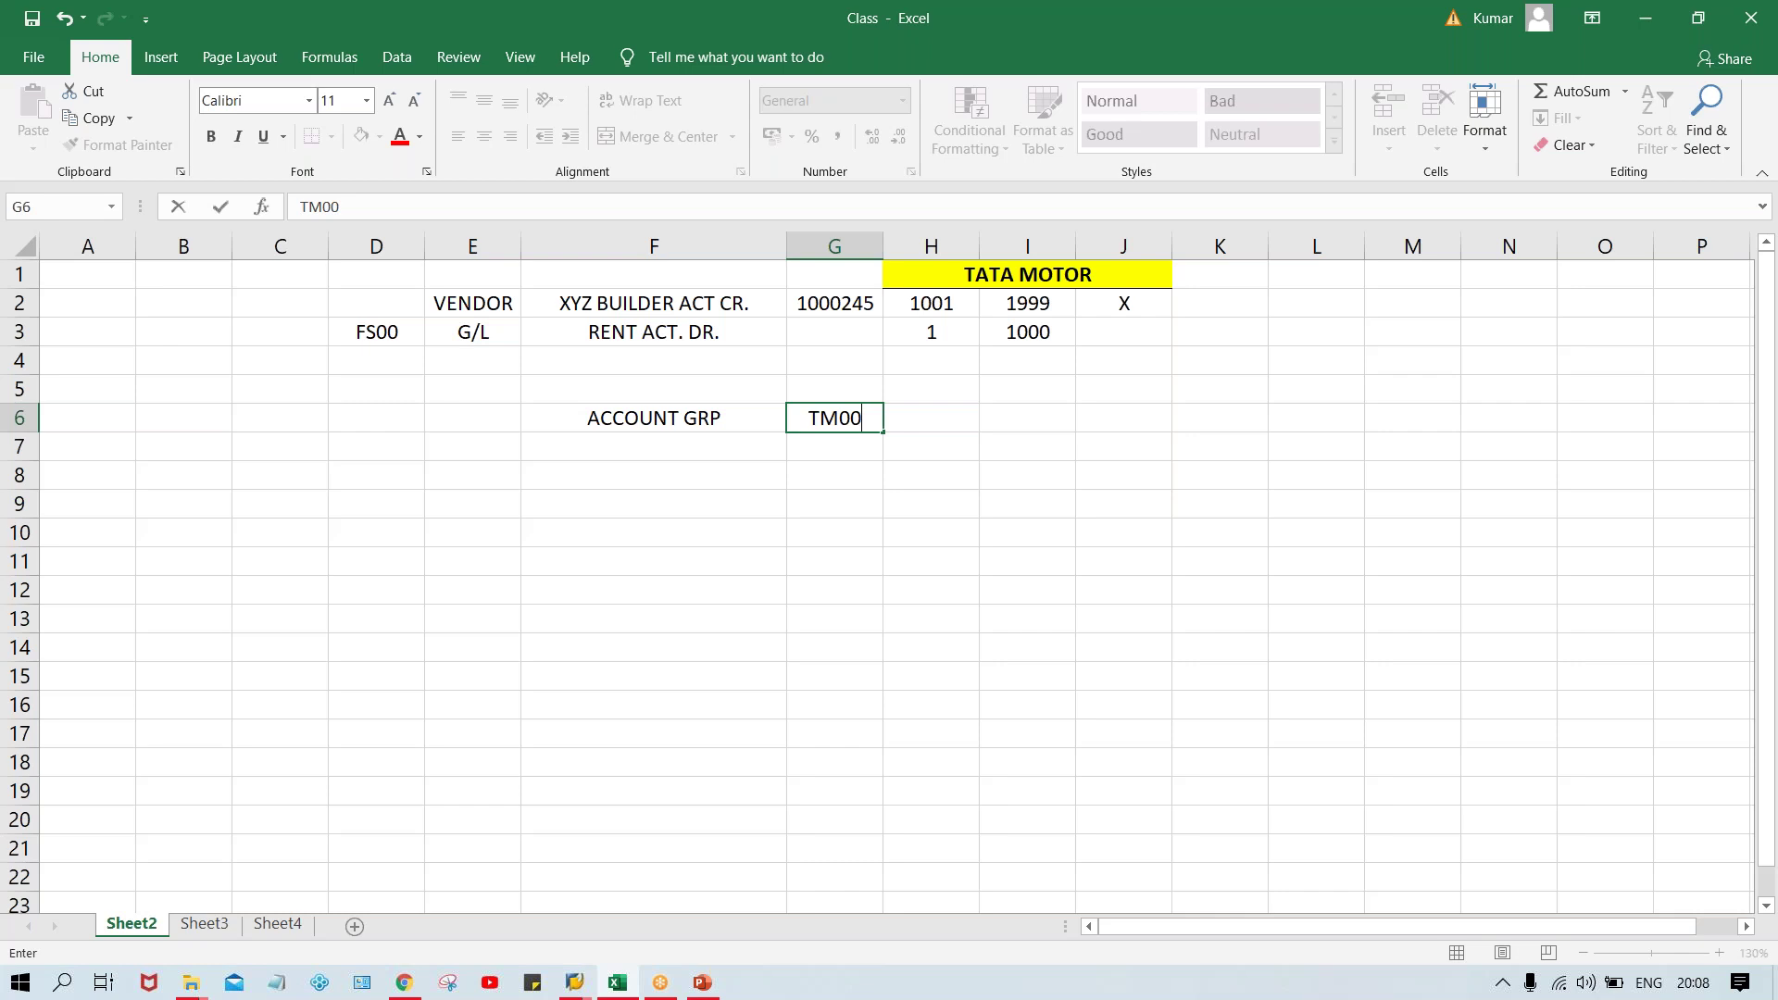
Enter NO. RANGE in F7 below the account group label, with P1 in G7
{"action": "left_click", "coordinate": [654, 447]}
{"action": "type", "text": "NO"}
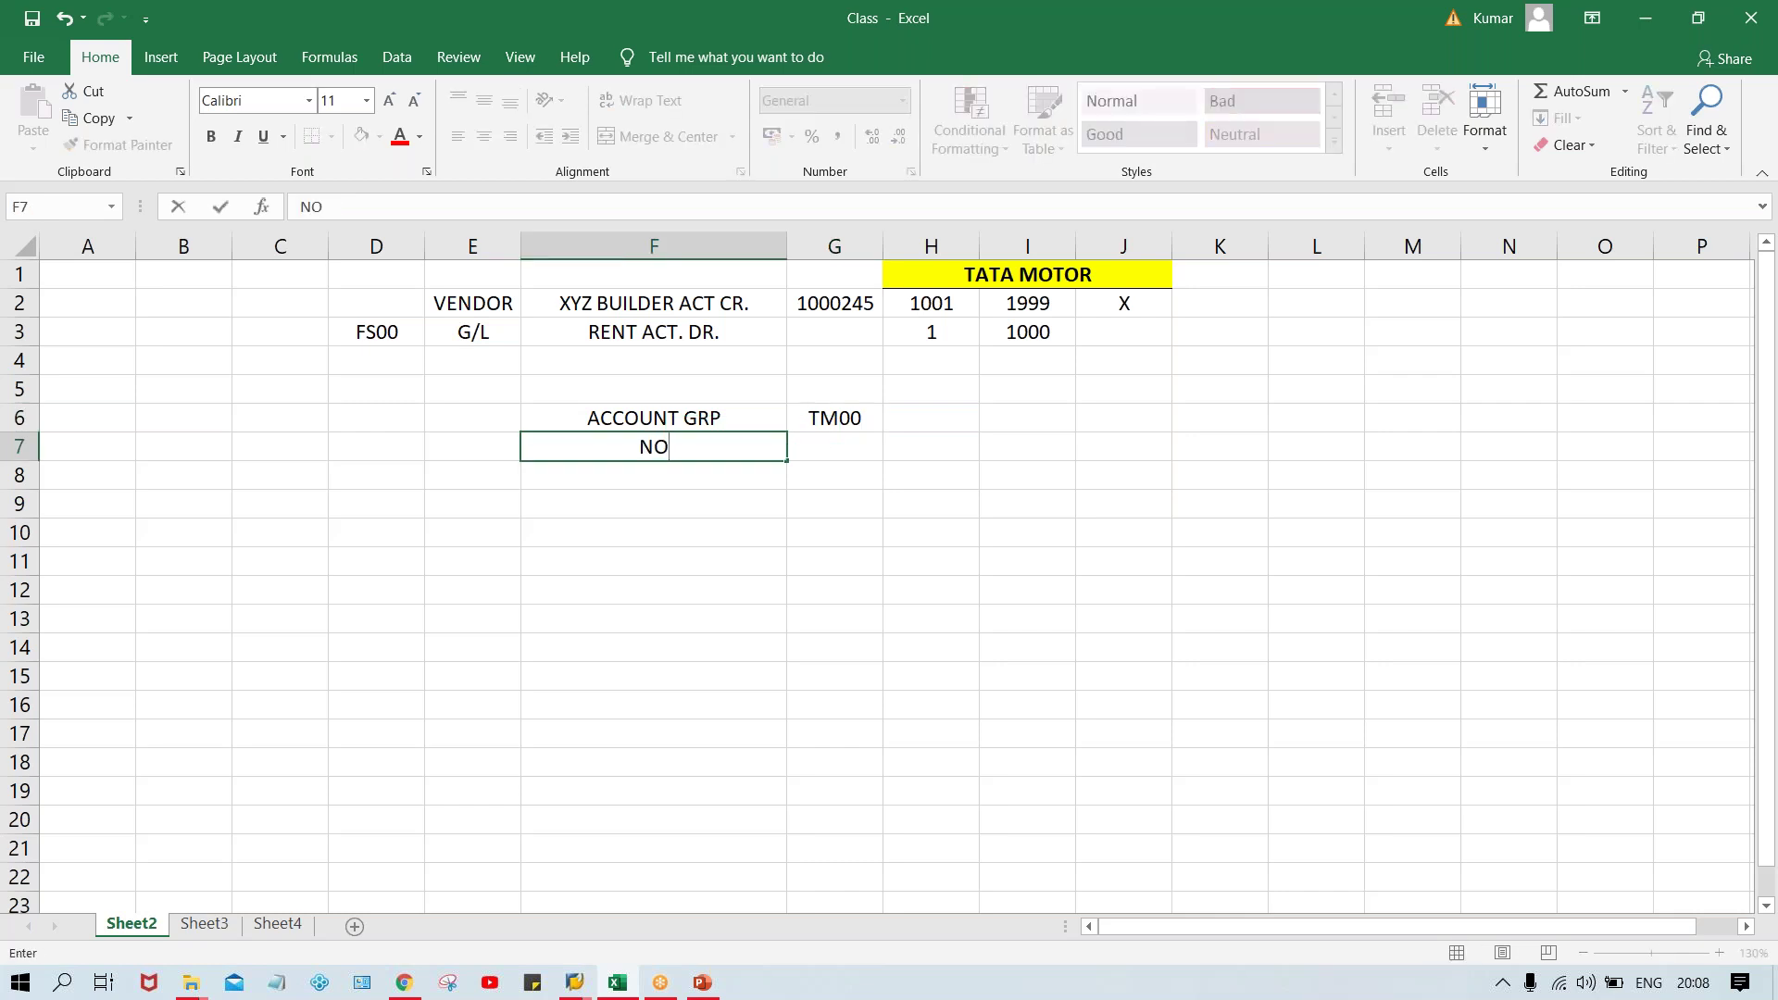
{"action": "type", "text": ". RANGE"}
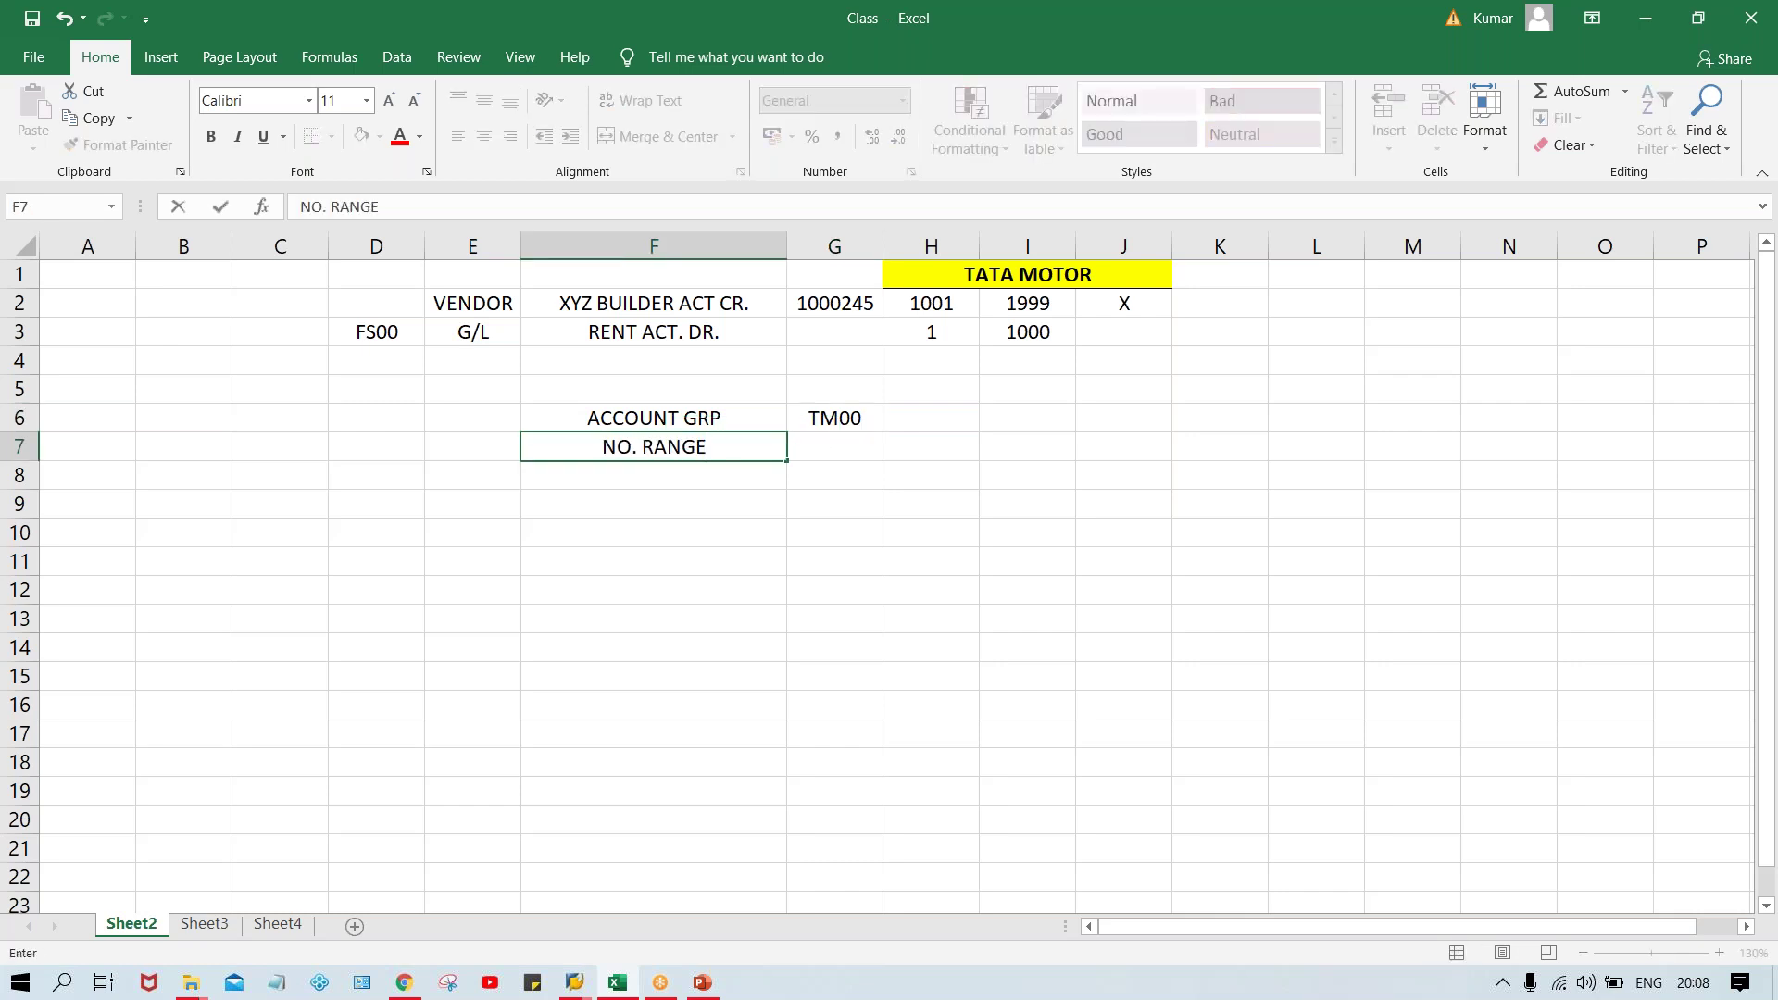
{"action": "key", "text": "Tab"}
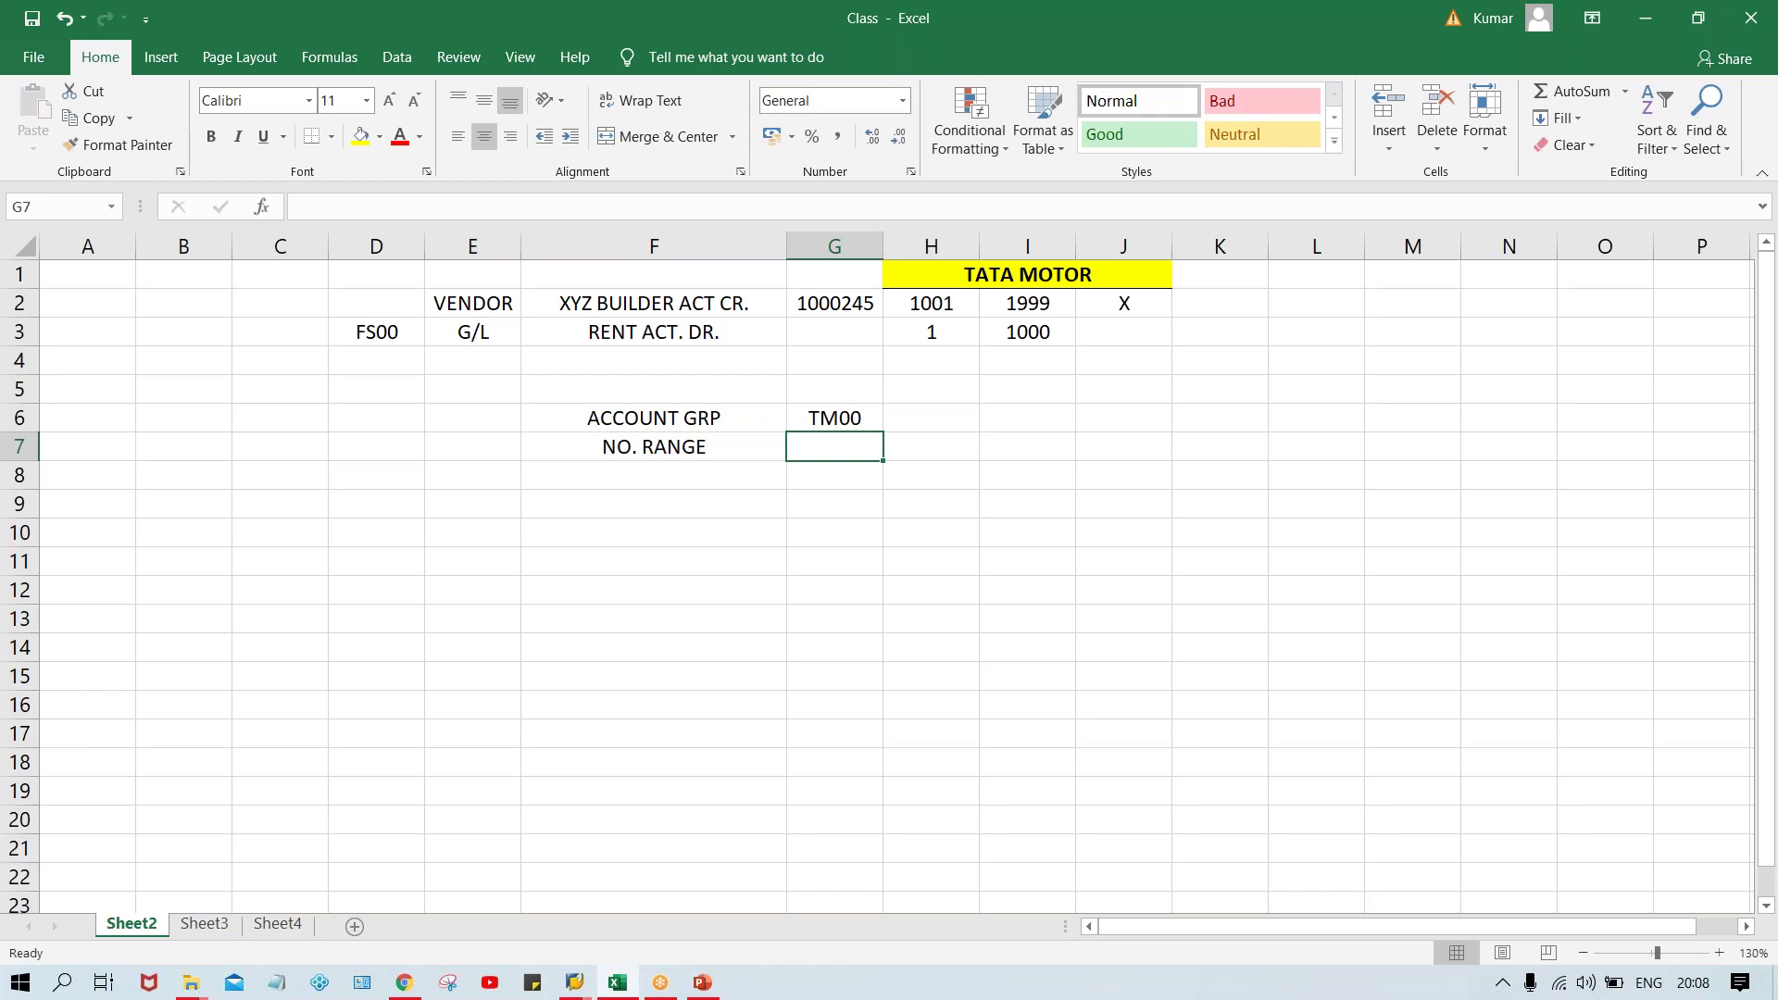
{"action": "type", "text": "P1"}
{"action": "key", "text": "Return"}
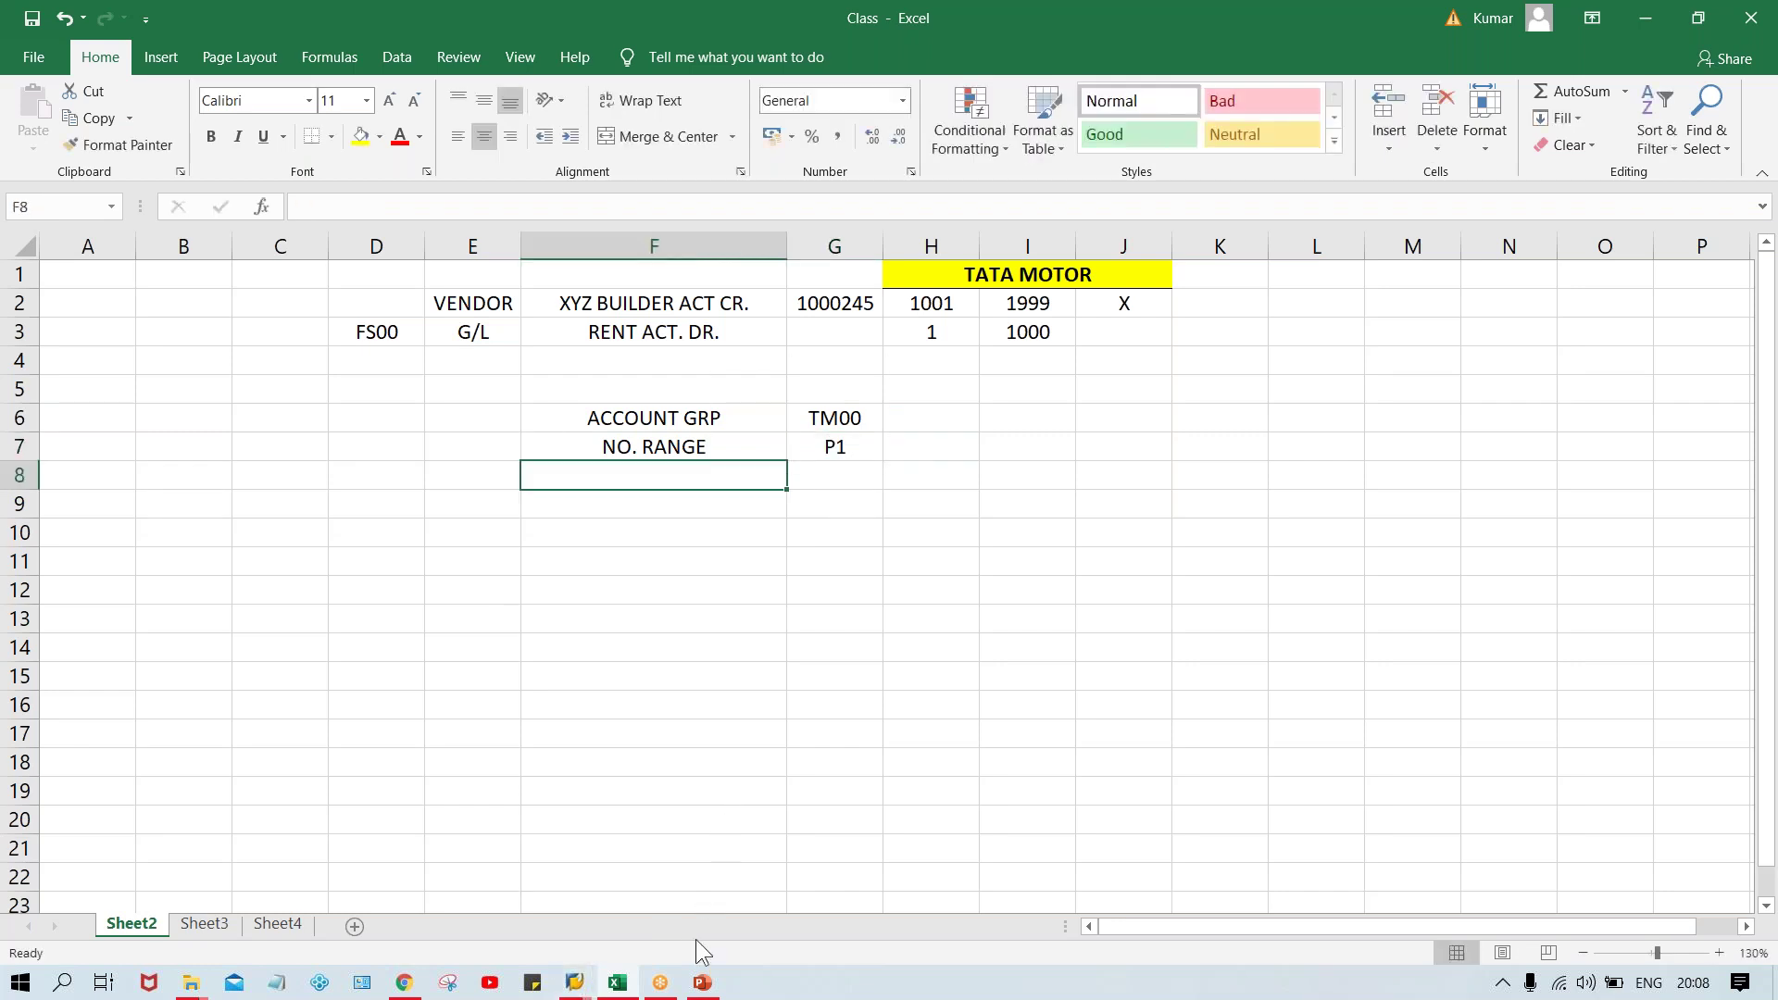
Check the transaction list on the Account payable slide in PowerPoint, switch to SAP and run transaction /NOBAS
{"action": "left_click", "coordinate": [701, 984]}
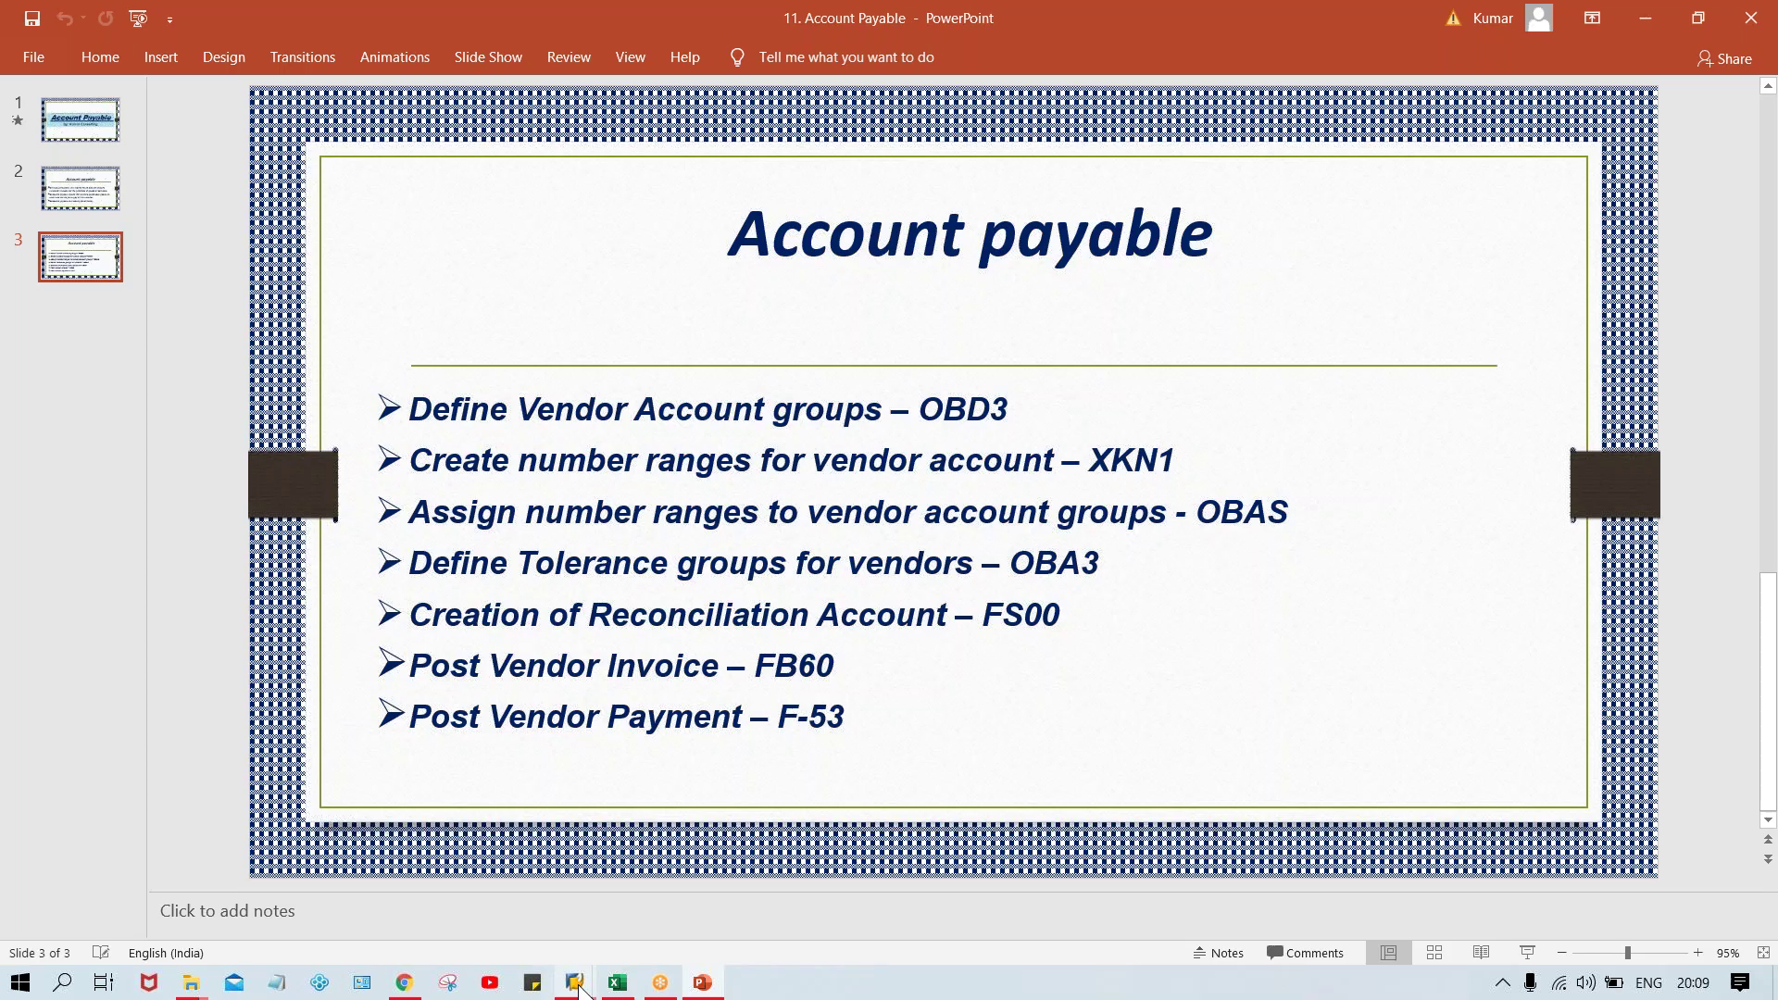
{"action": "mouse_move", "coordinate": [576, 984]}
{"action": "left_click", "coordinate": [653, 899]}
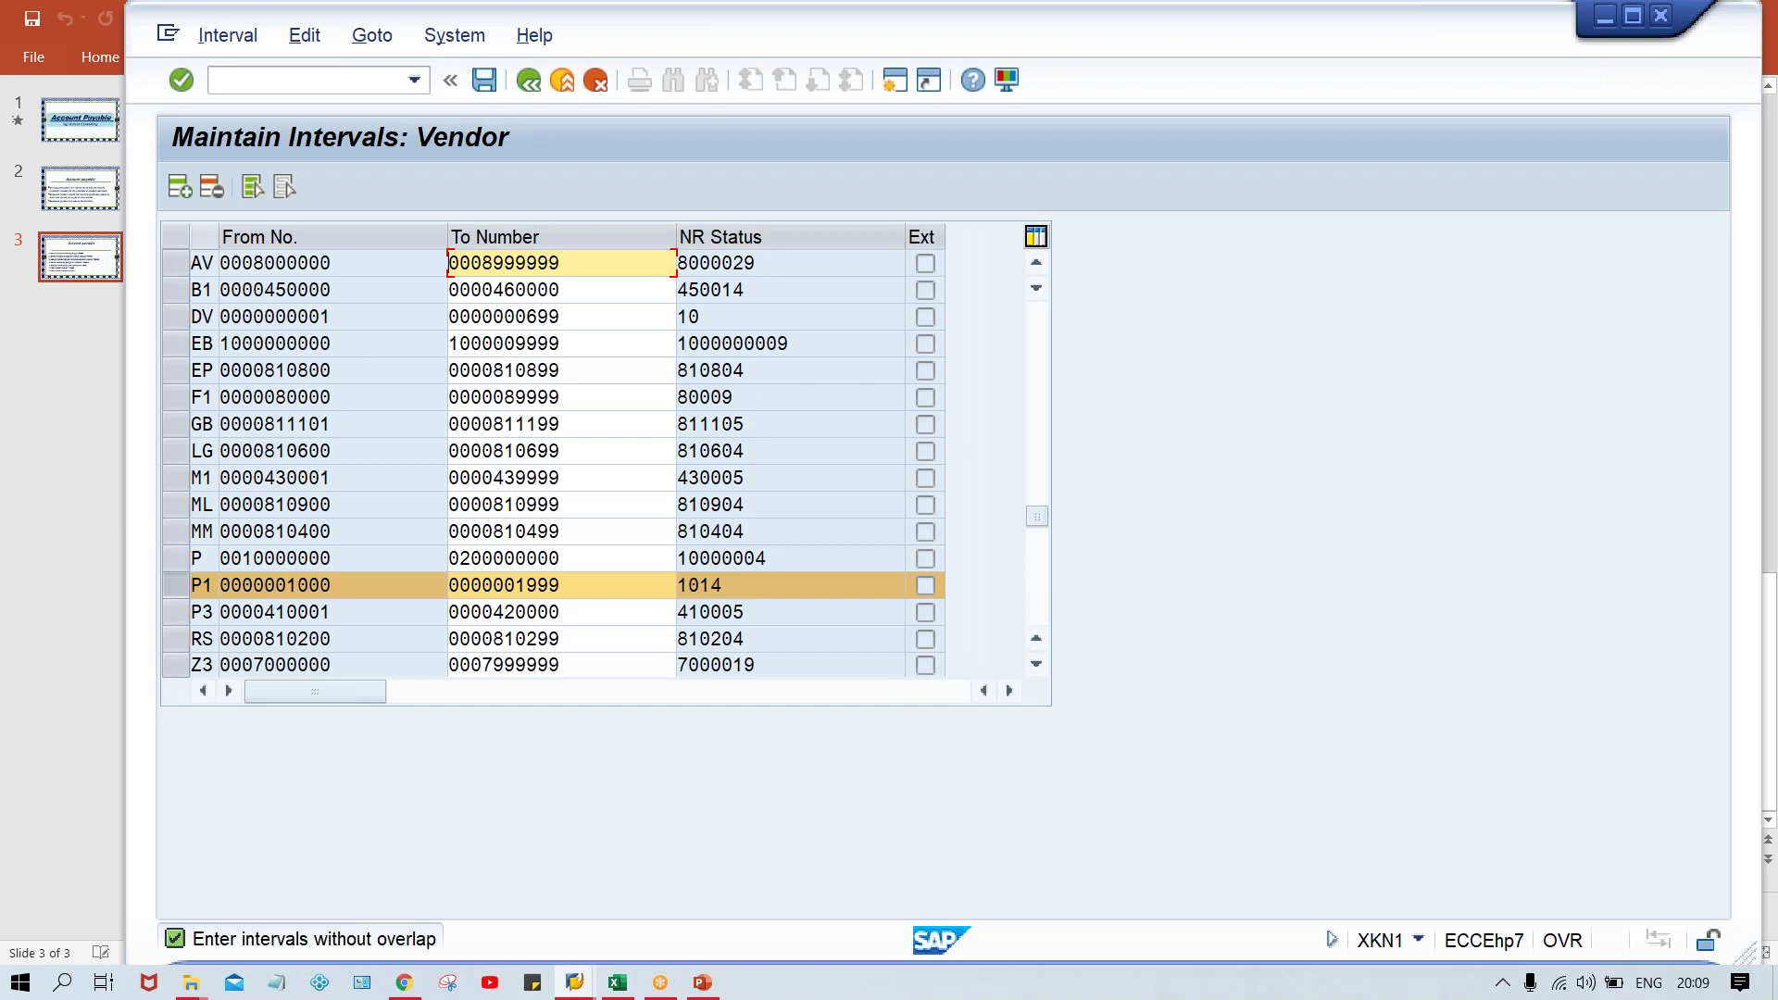
{"action": "left_click", "coordinate": [266, 85]}
{"action": "type", "text": "/N"}
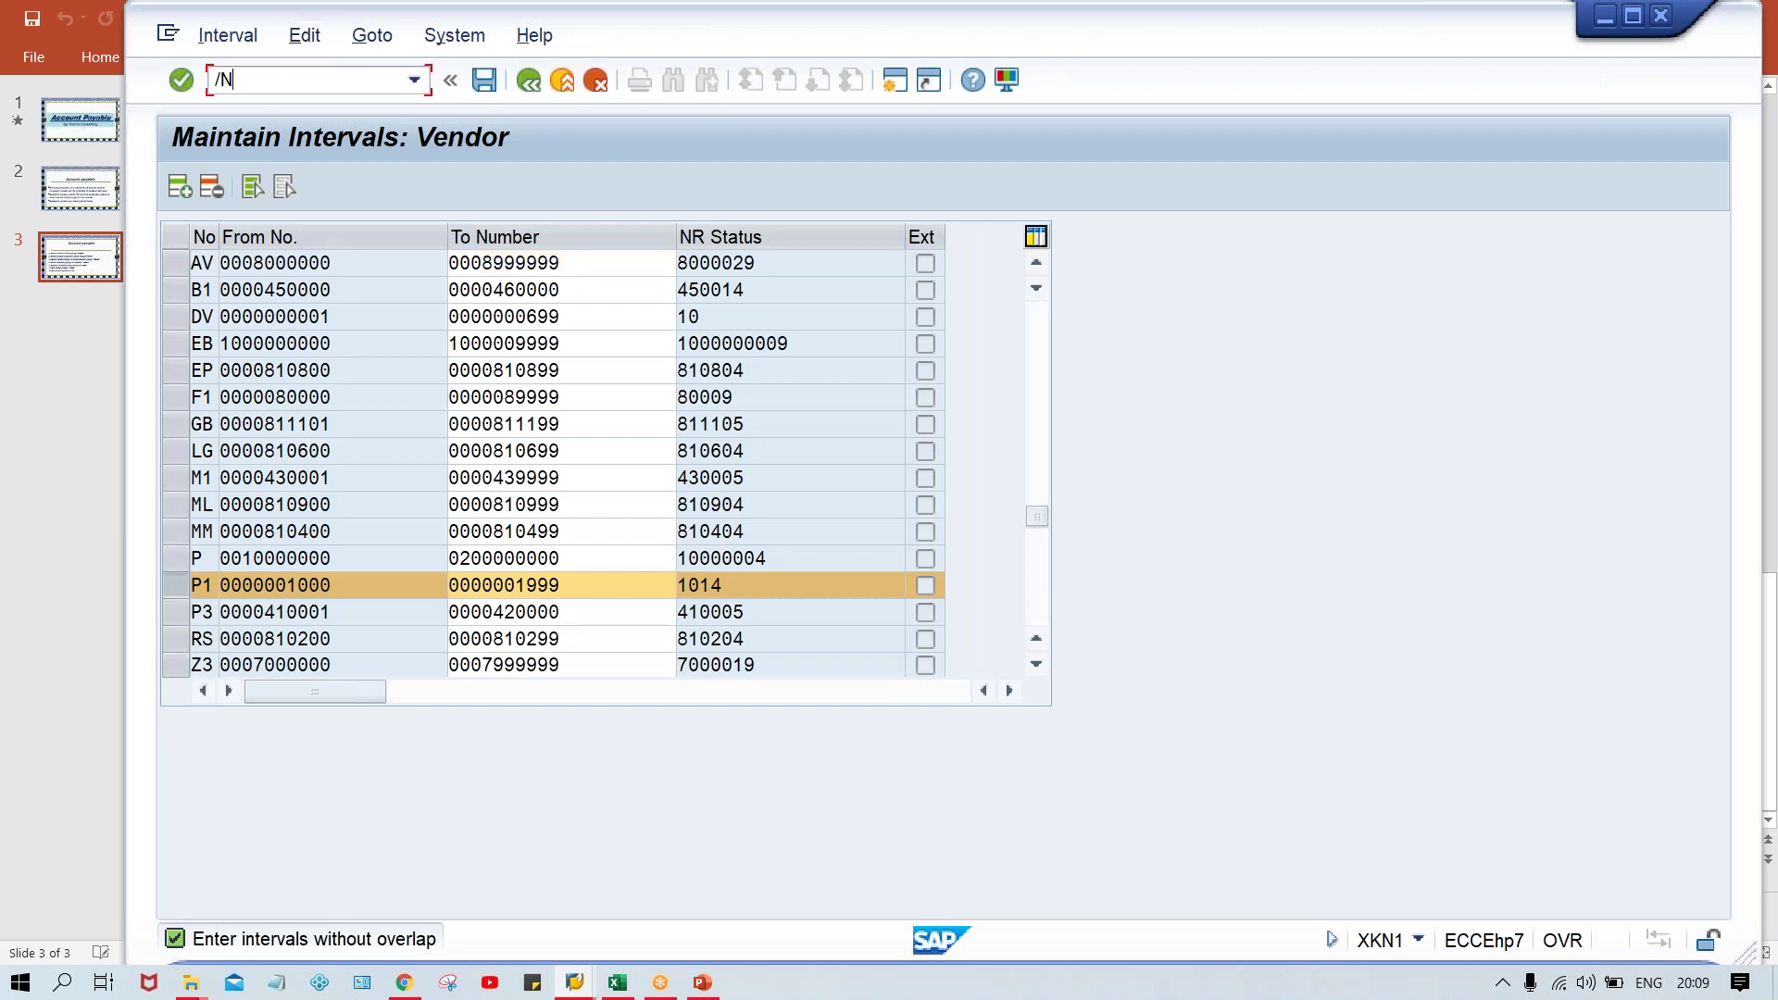
{"action": "type", "text": "FBN1"}
{"action": "key", "text": "Return"}
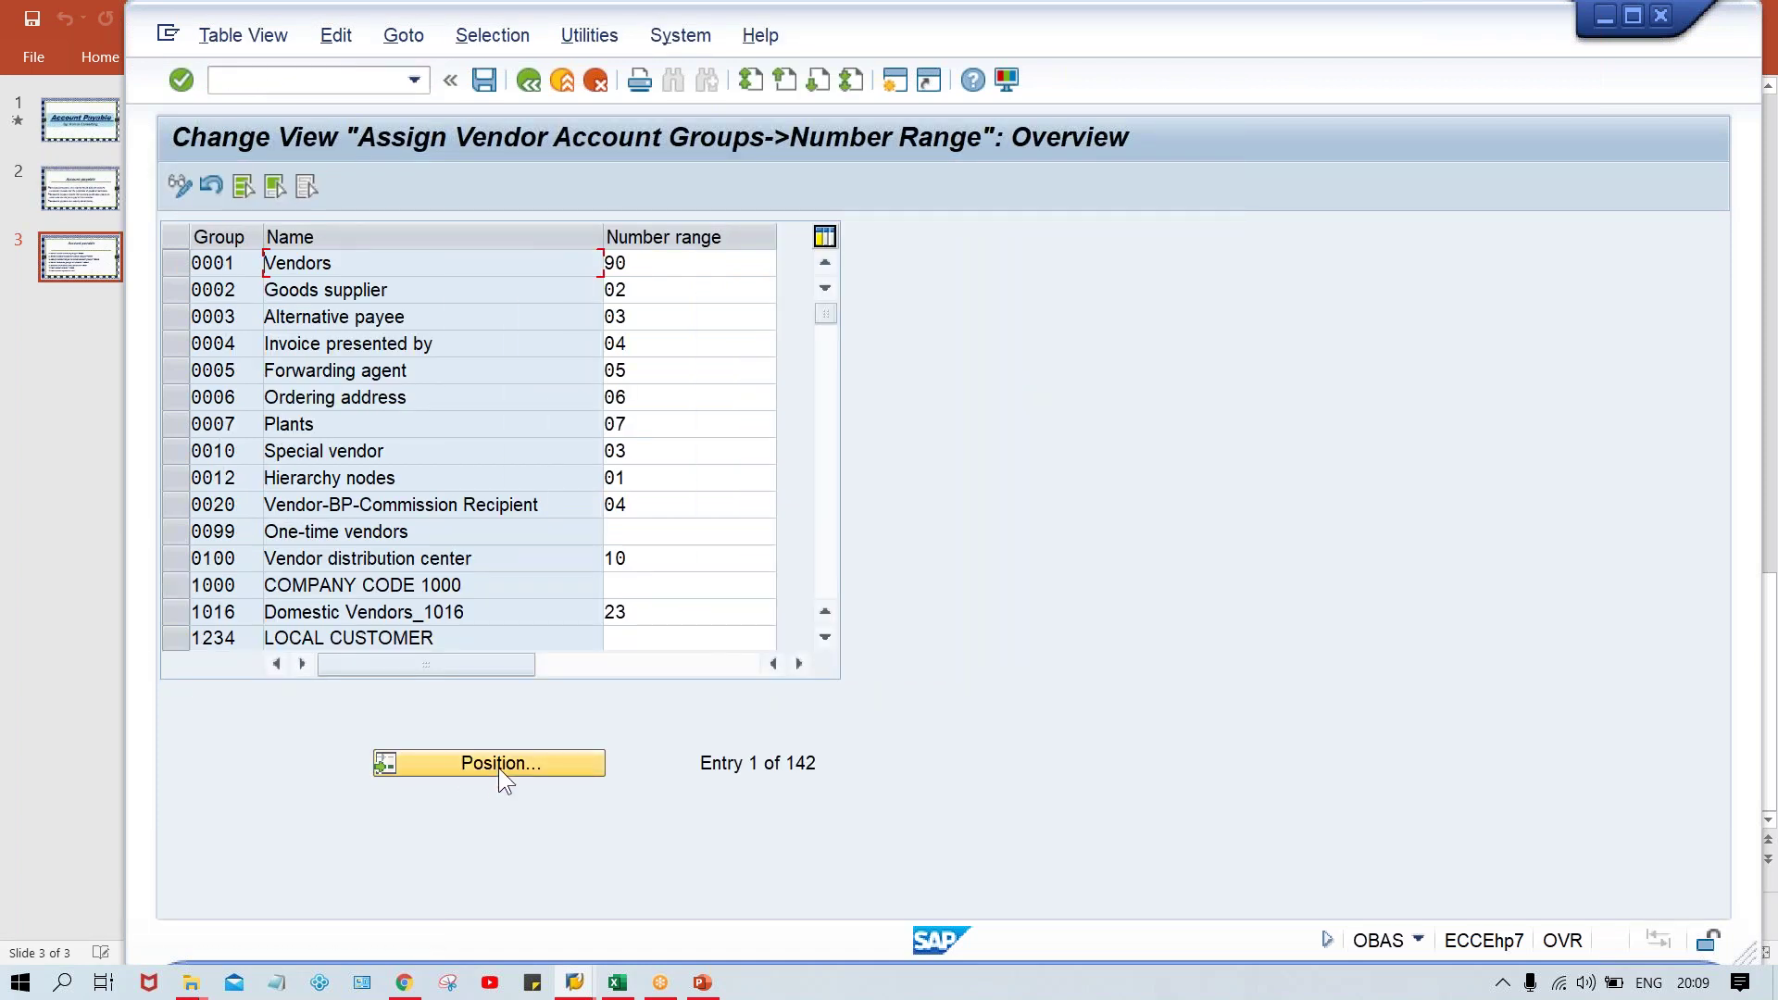
Locate account group TM00 in the vendor group assignment list, set its number range to P1 and save
{"action": "left_click", "coordinate": [499, 770]}
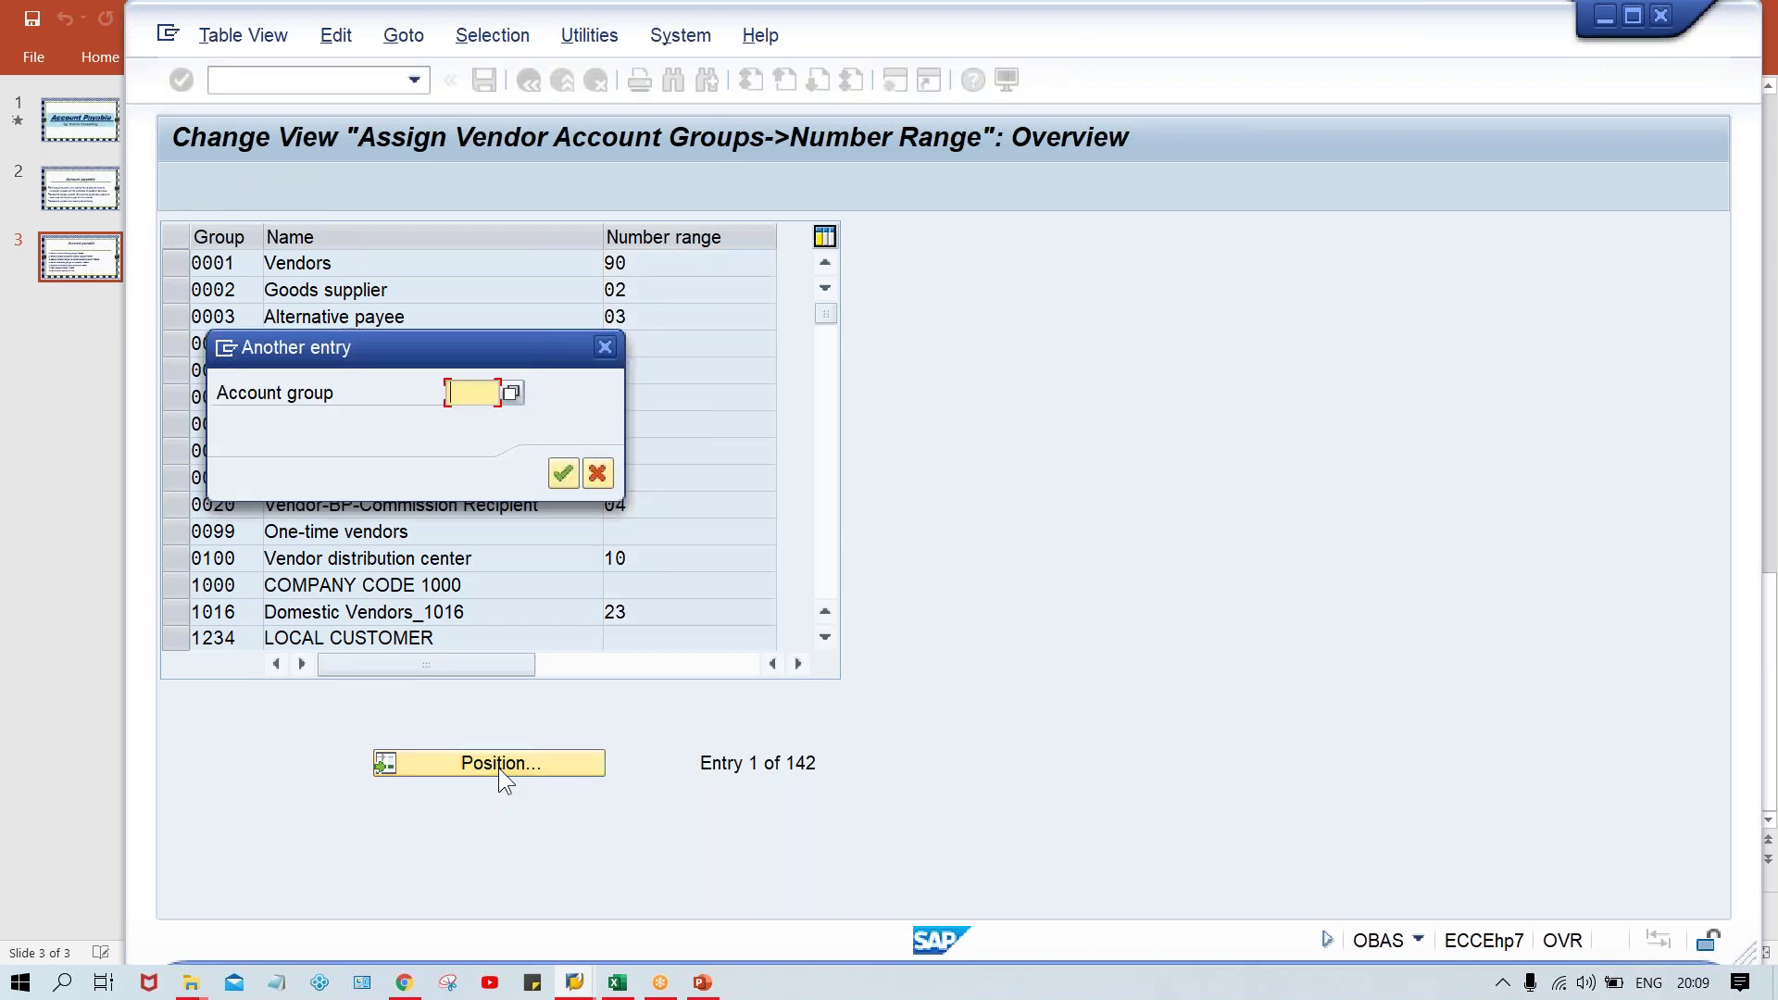
{"action": "type", "text": "TR06"}
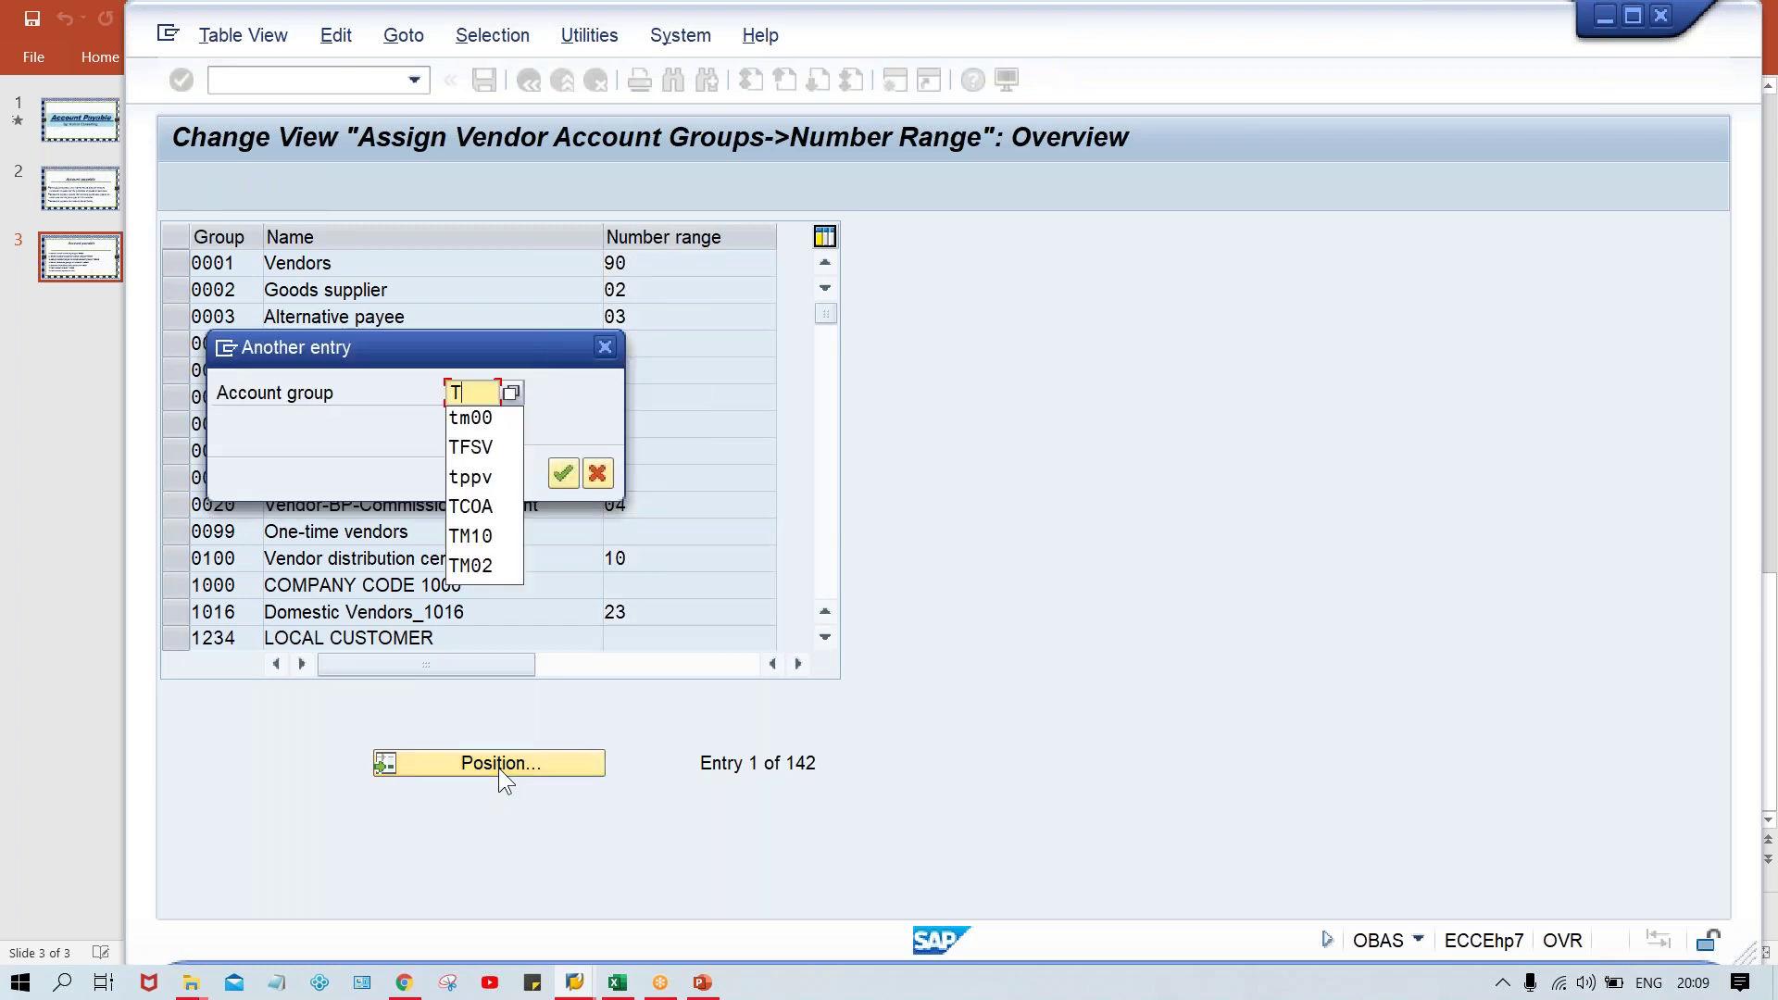
{"action": "key", "text": "Return"}
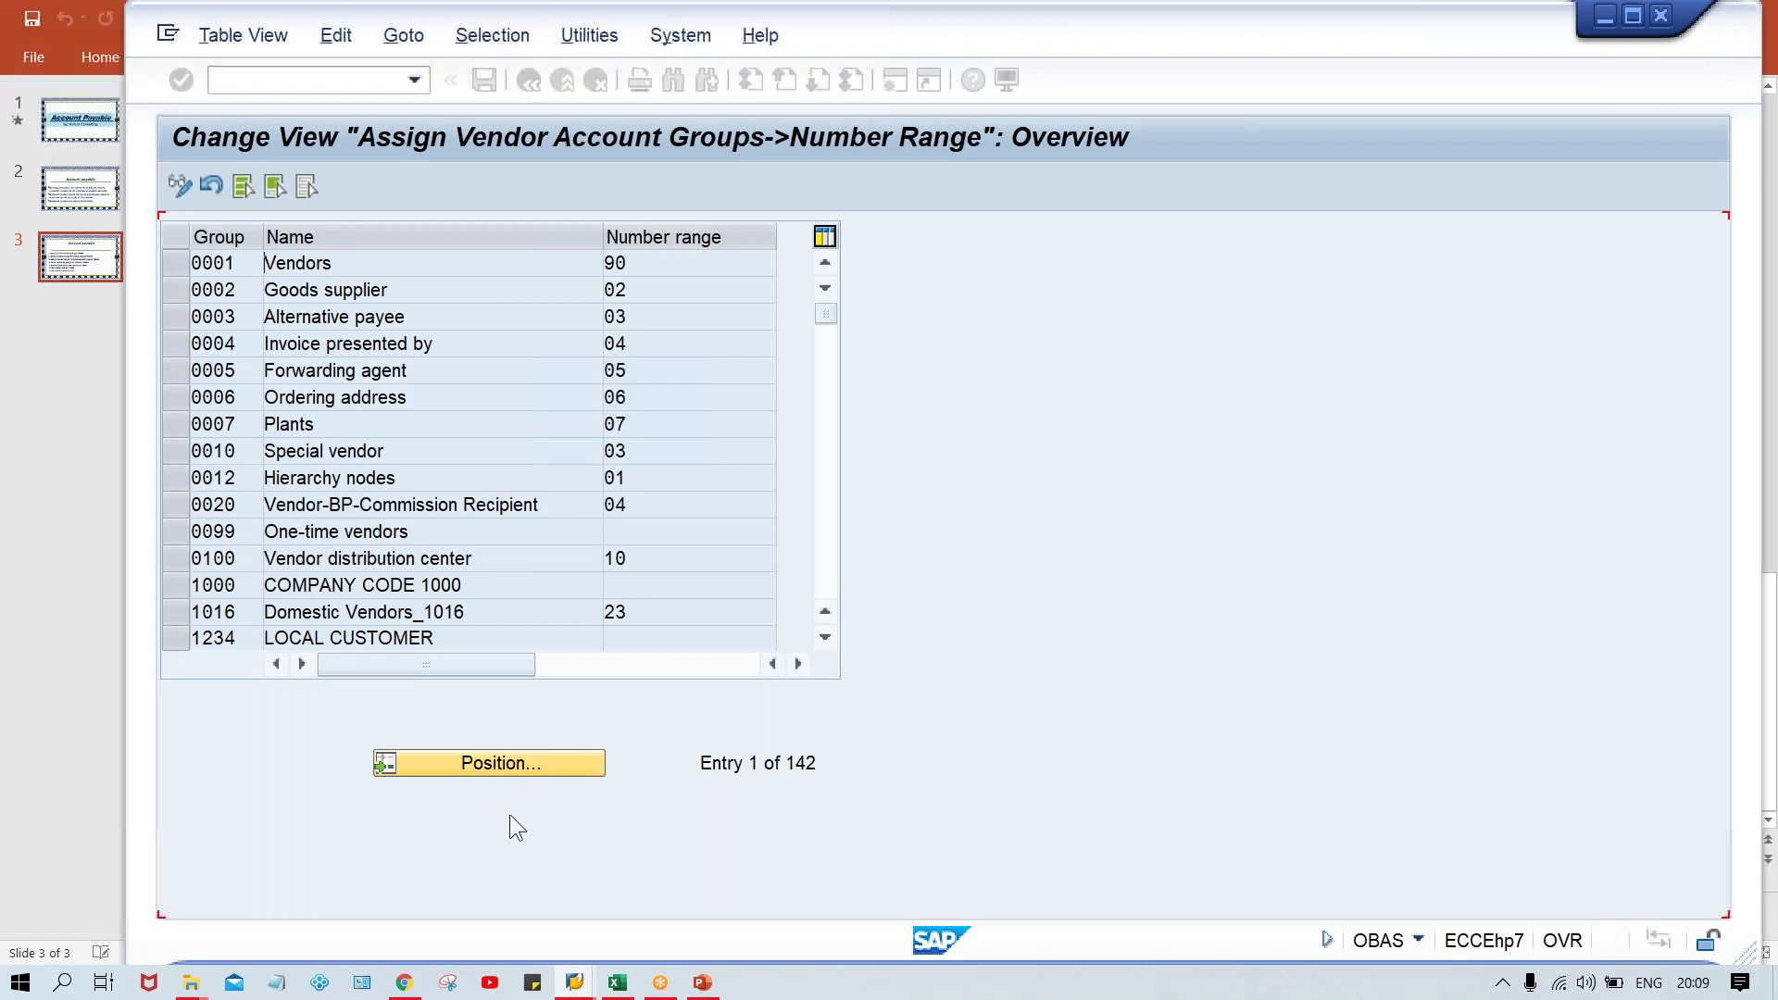
{"action": "left_click", "coordinate": [690, 266]}
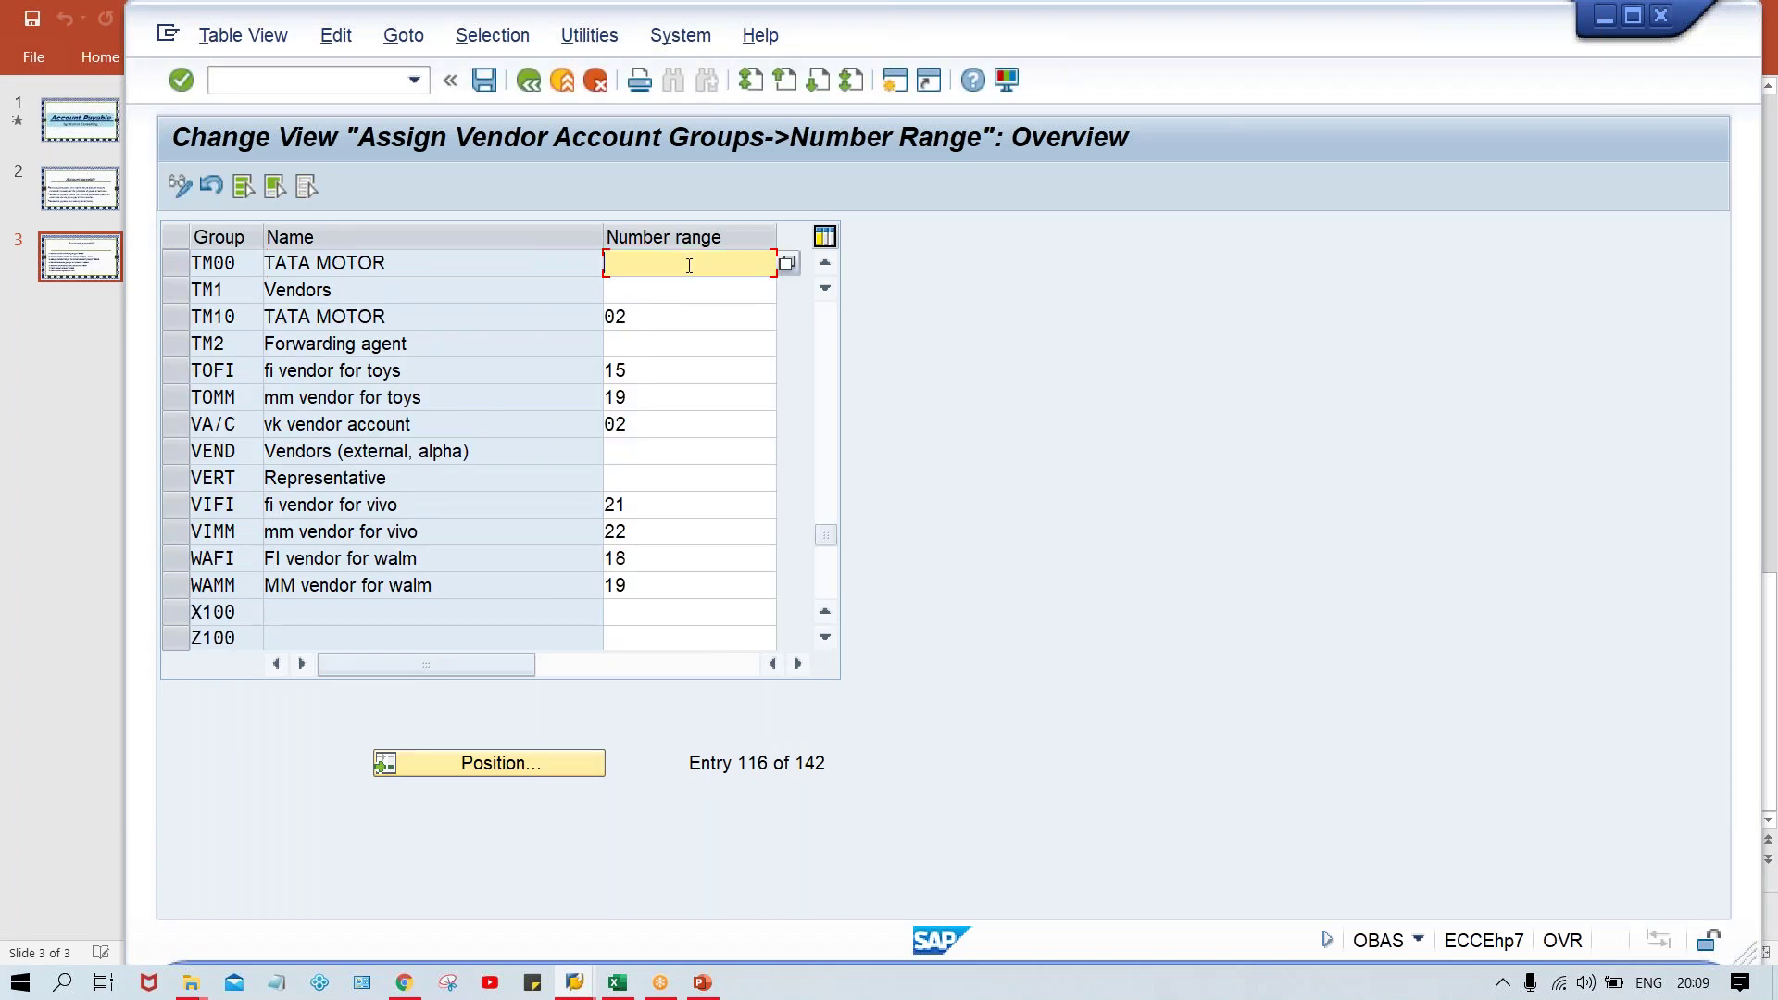
{"action": "type", "text": "P1"}
{"action": "key", "text": "ctrl+s"}
{"action": "key", "text": "Return"}
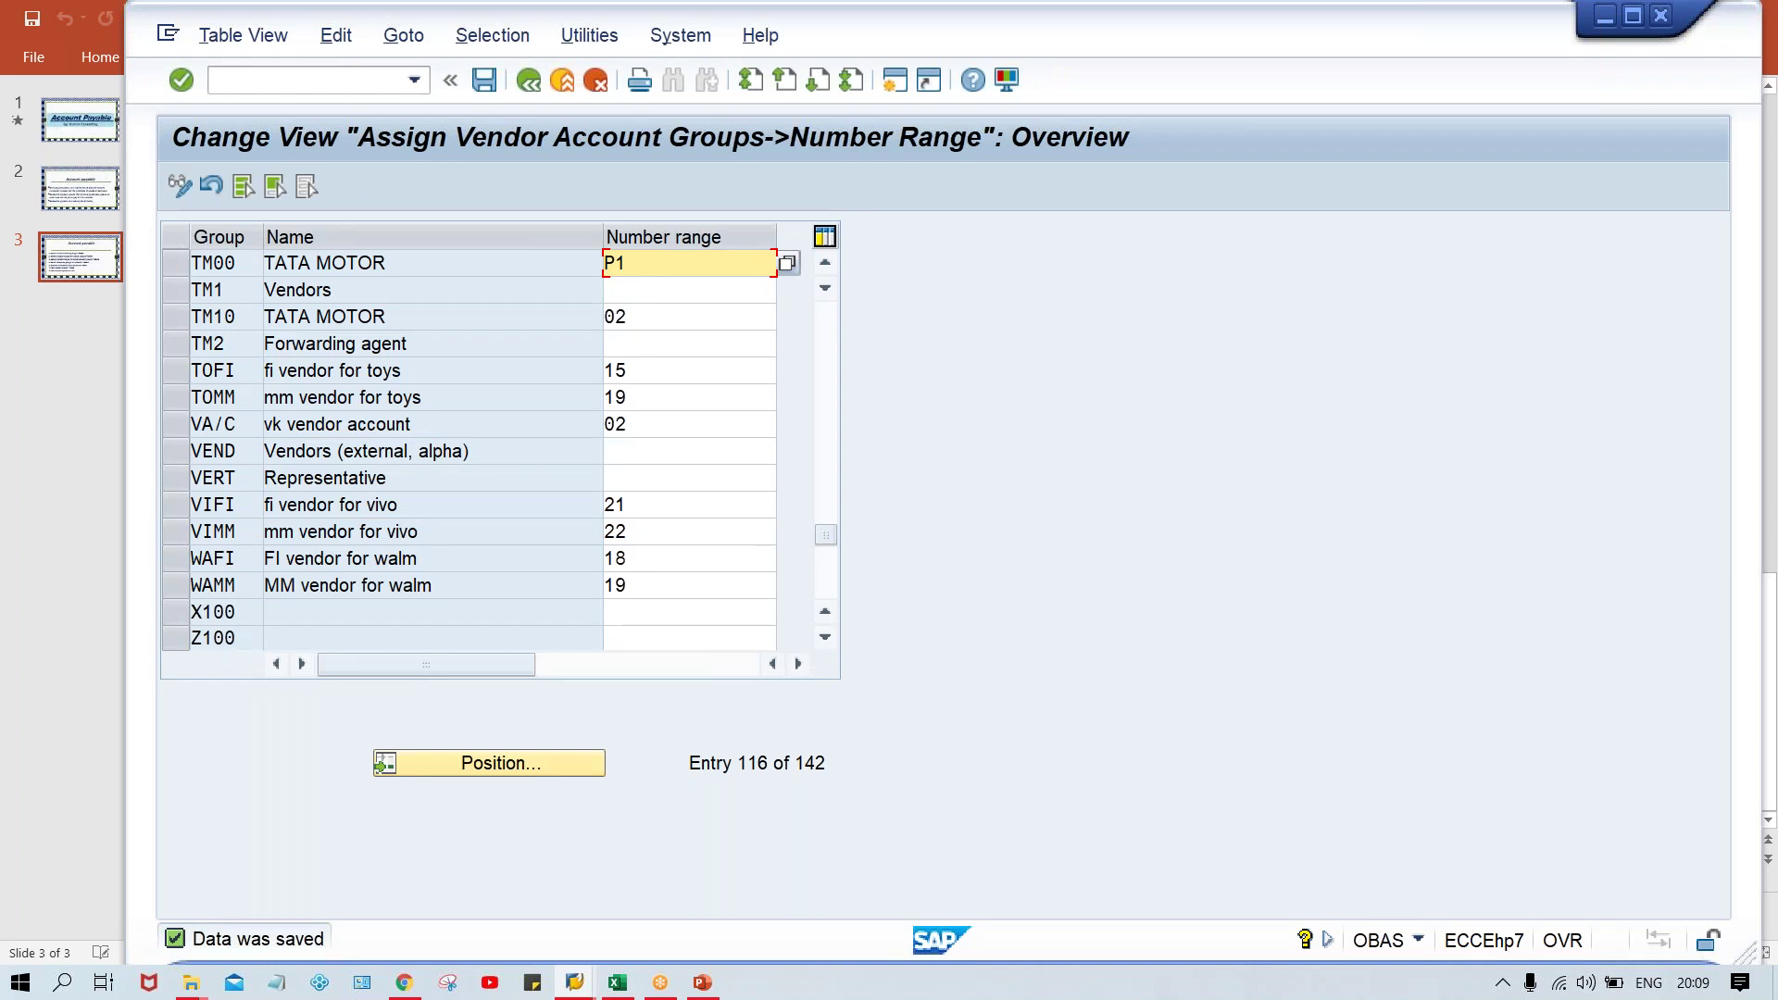
Run transaction /NXK01 and enter company code TM00 and account group TM00 for the new vendor
{"action": "left_click", "coordinate": [334, 81]}
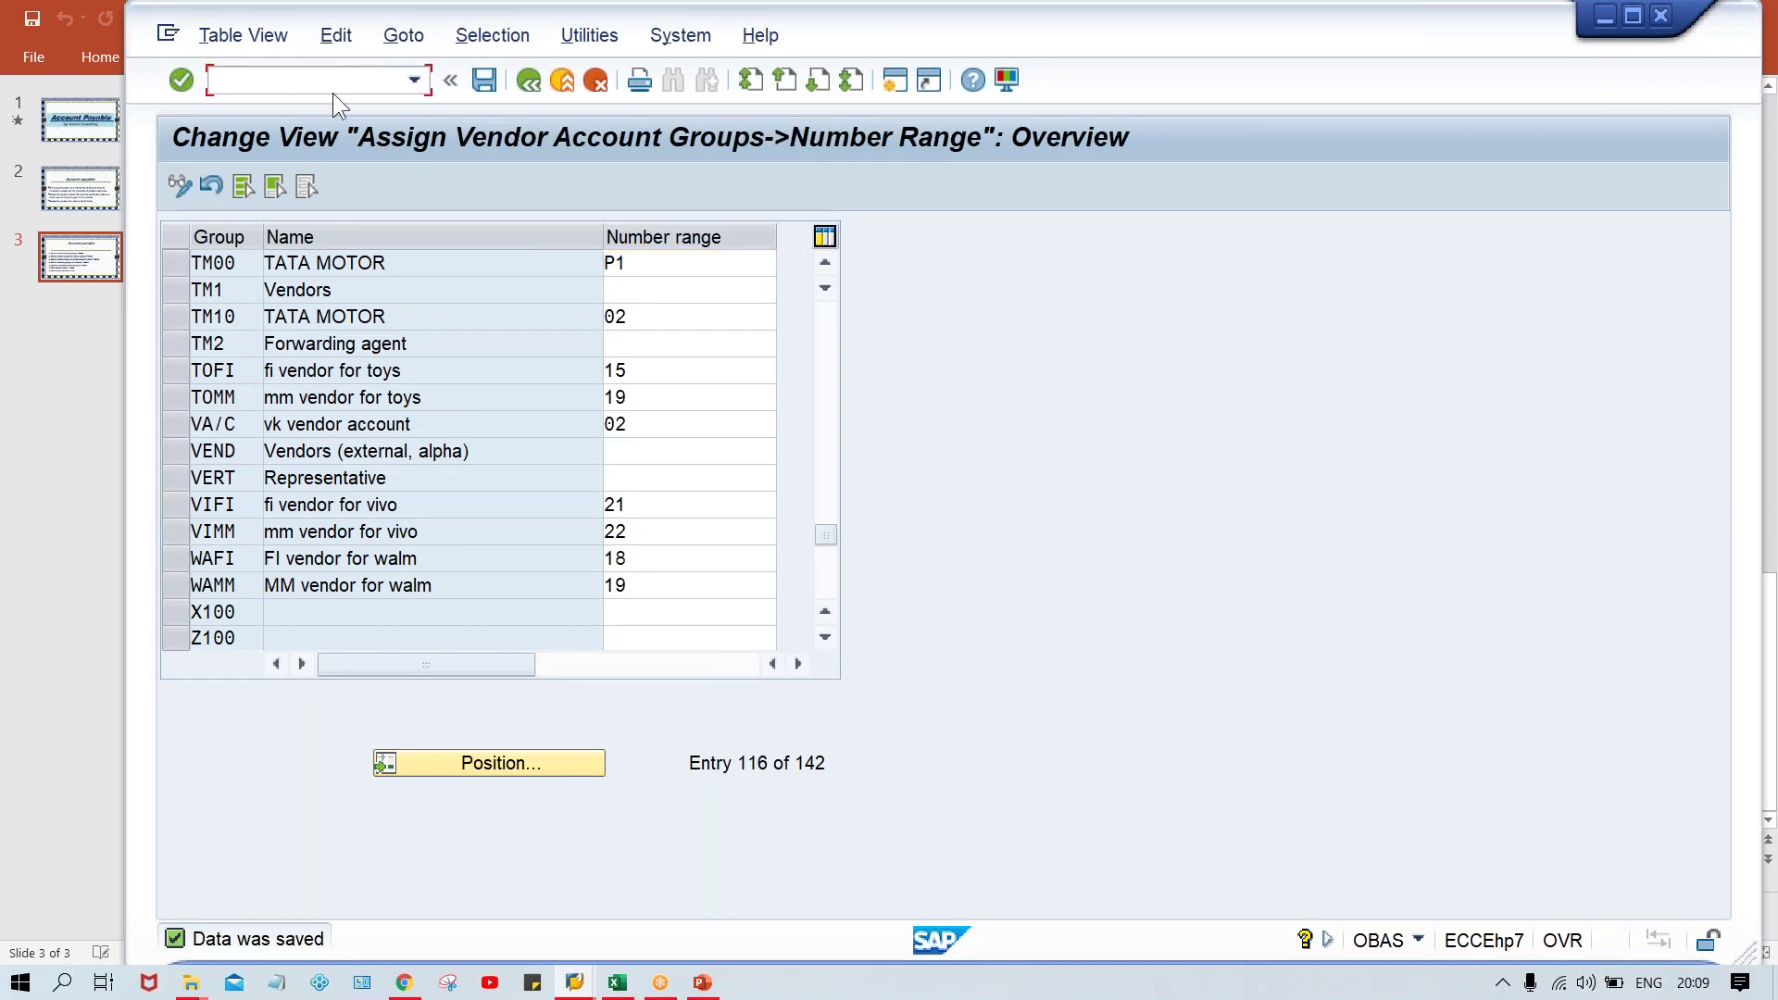
{"action": "type", "text": "/NXK01"}
{"action": "key", "text": "Return"}
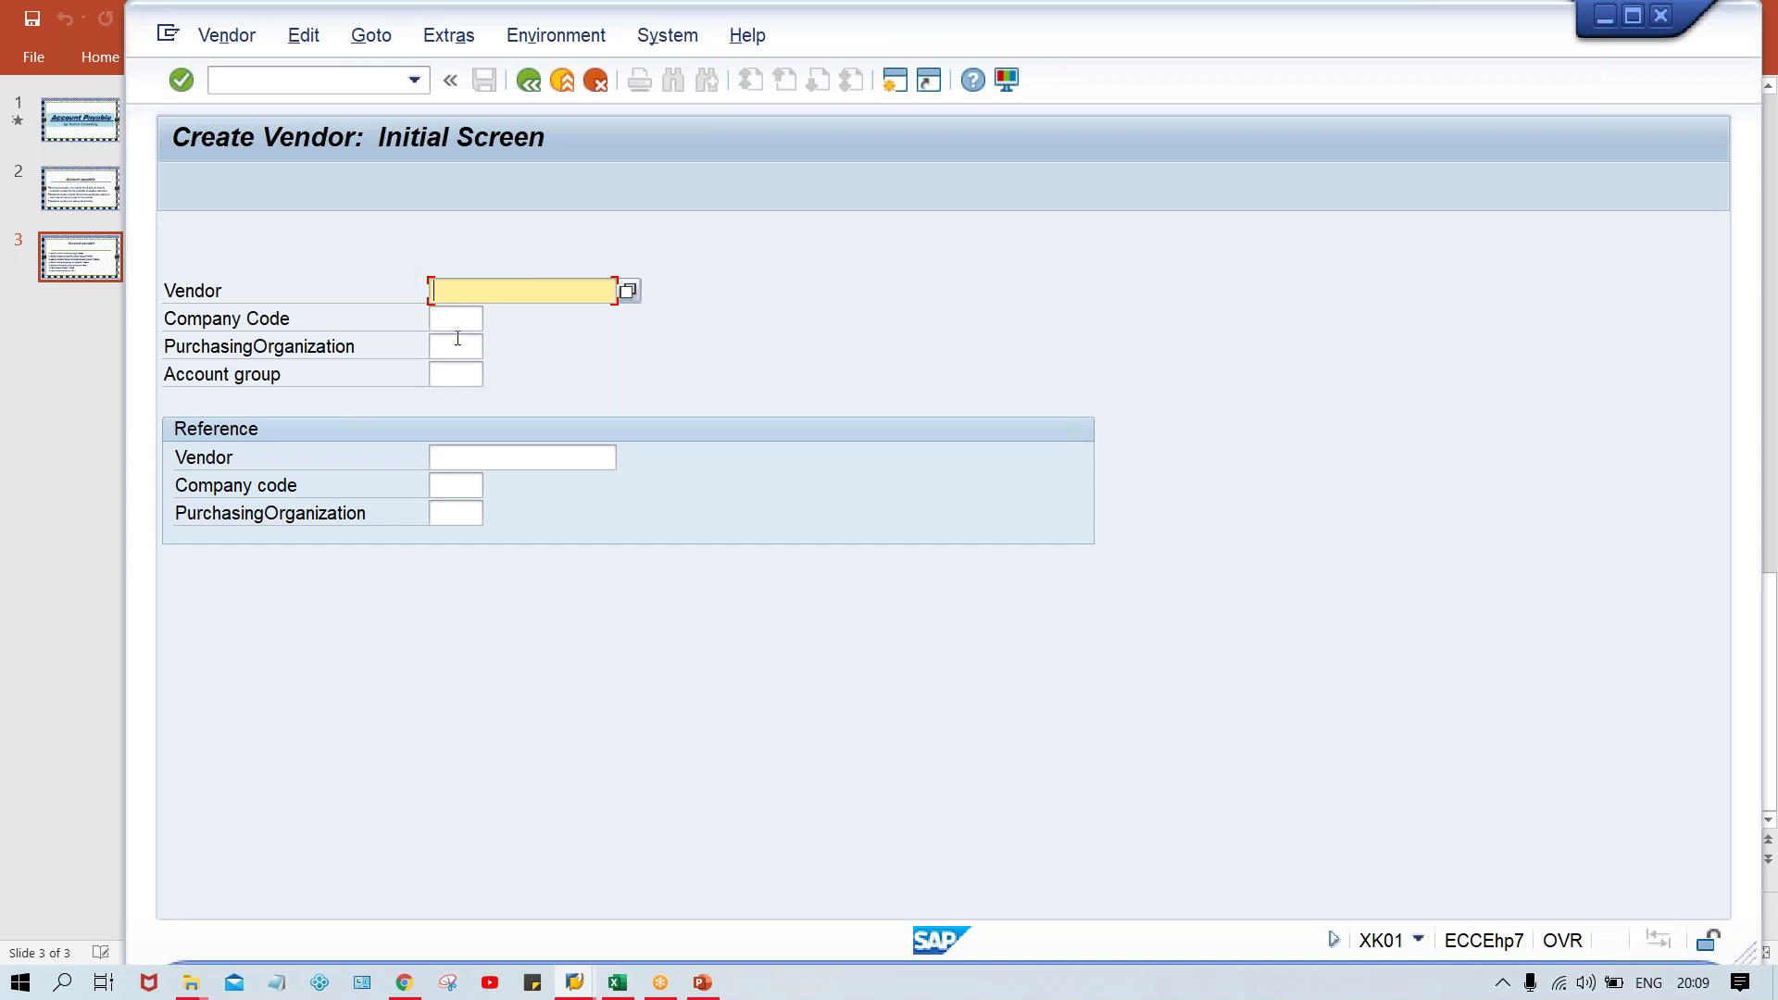
{"action": "key", "text": "Tab"}
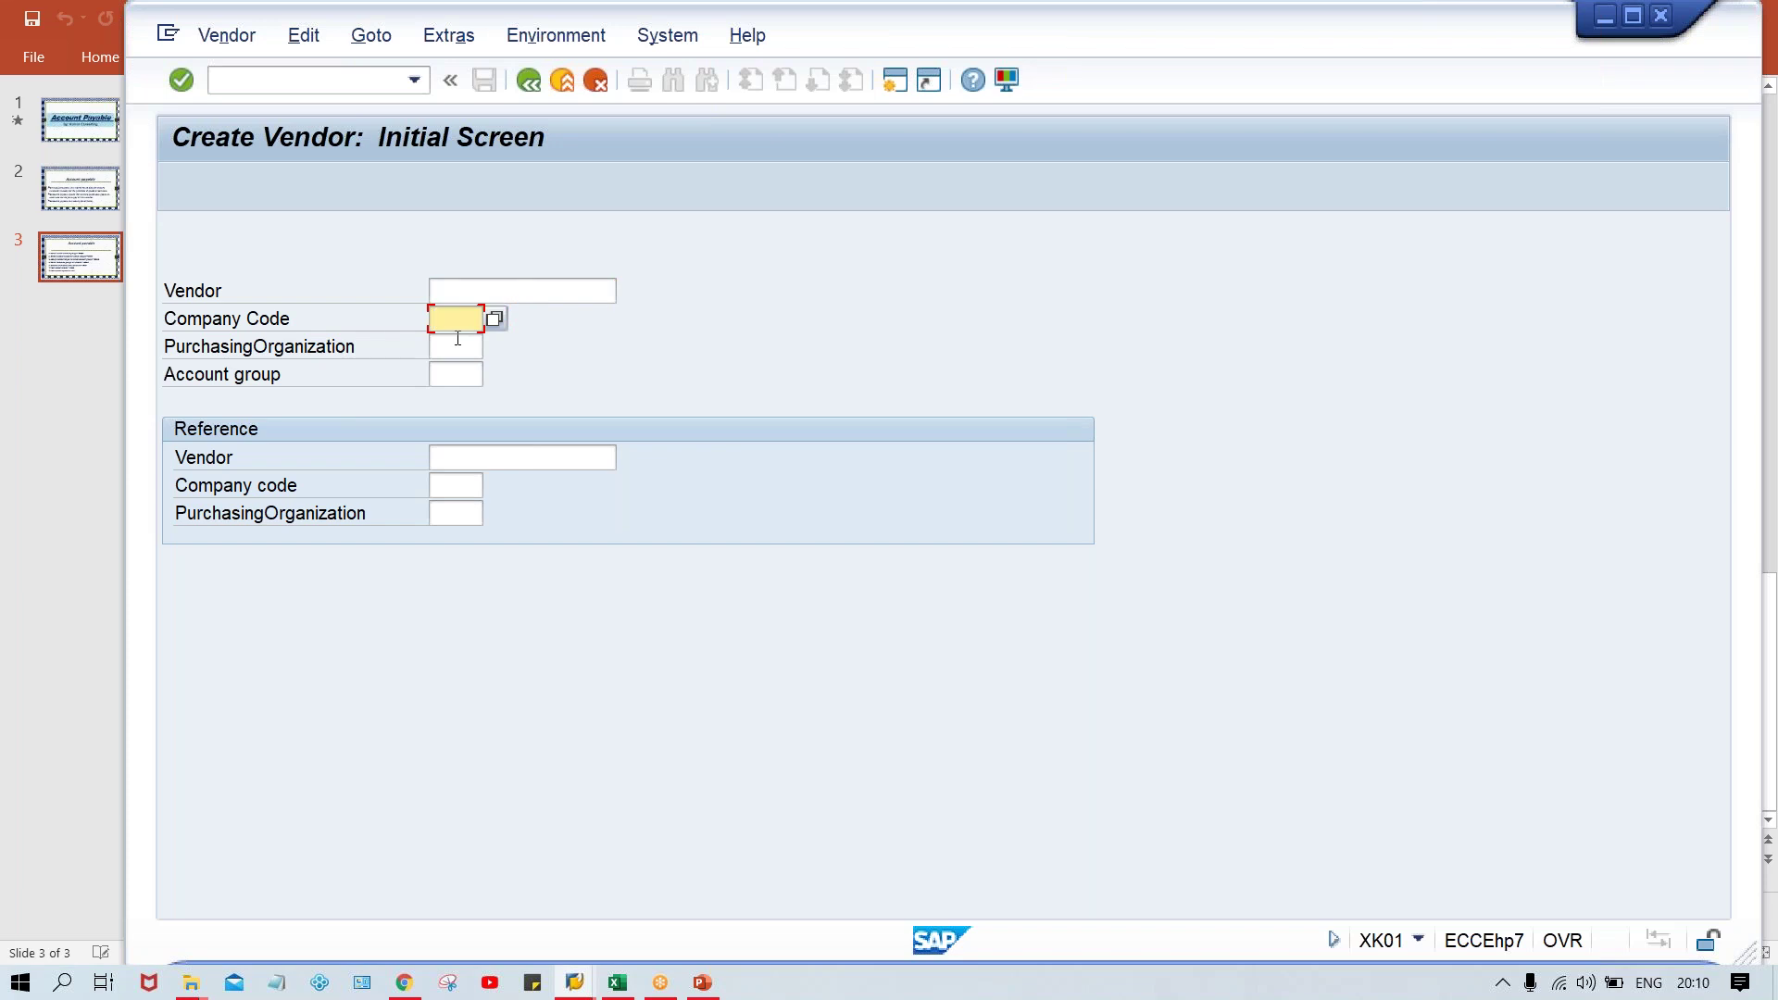
{"action": "type", "text": "TM00"}
{"action": "key", "text": "Tab"}
{"action": "key", "text": "Tab"}
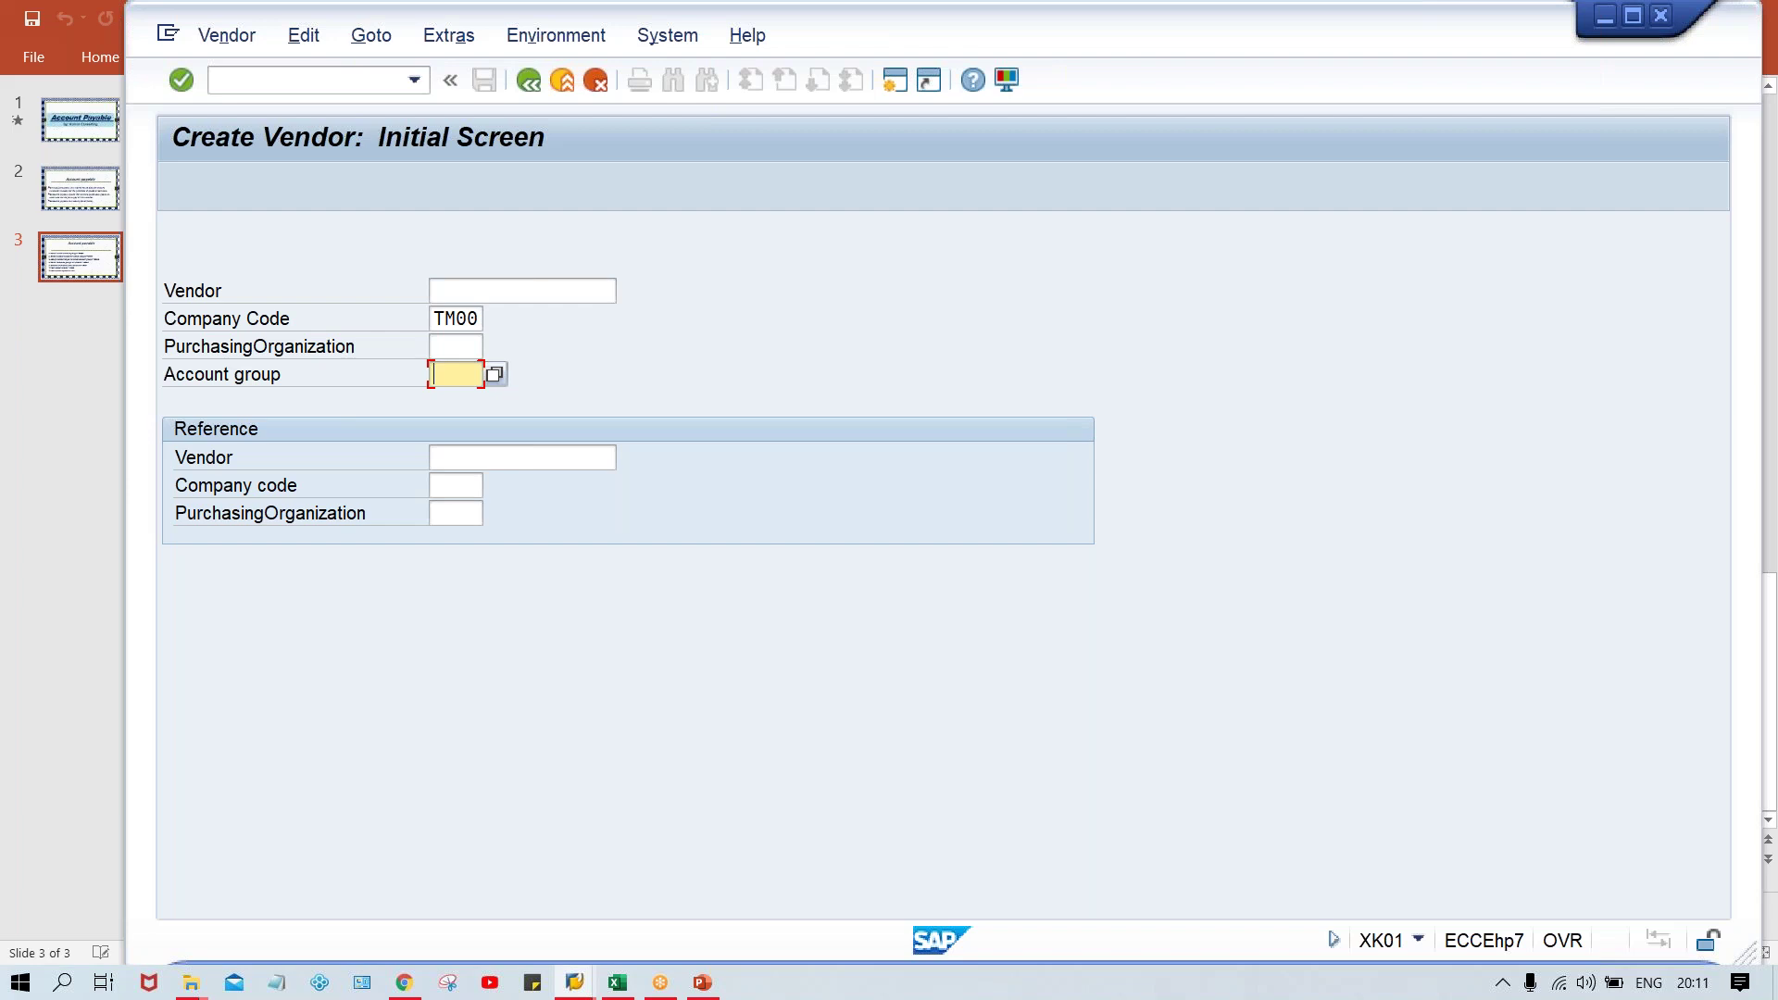
{"action": "double_click", "coordinate": [445, 316]}
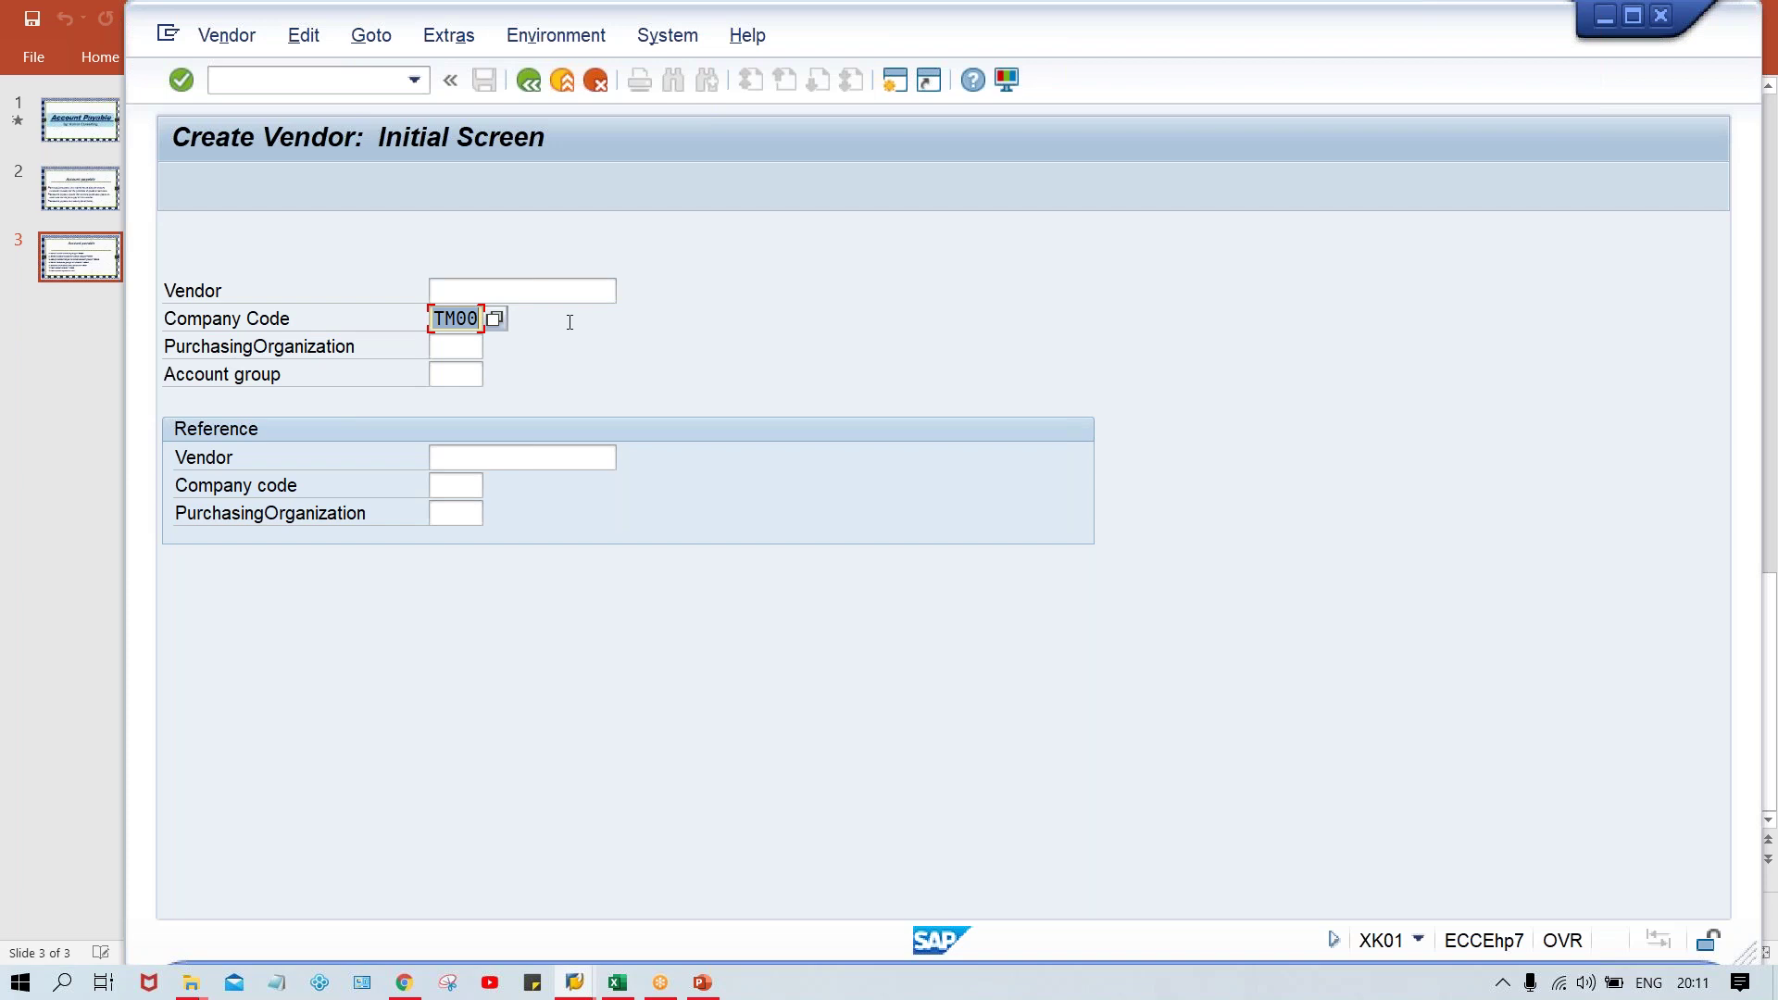
{"action": "key", "text": "Tab"}
{"action": "key", "text": "Tab"}
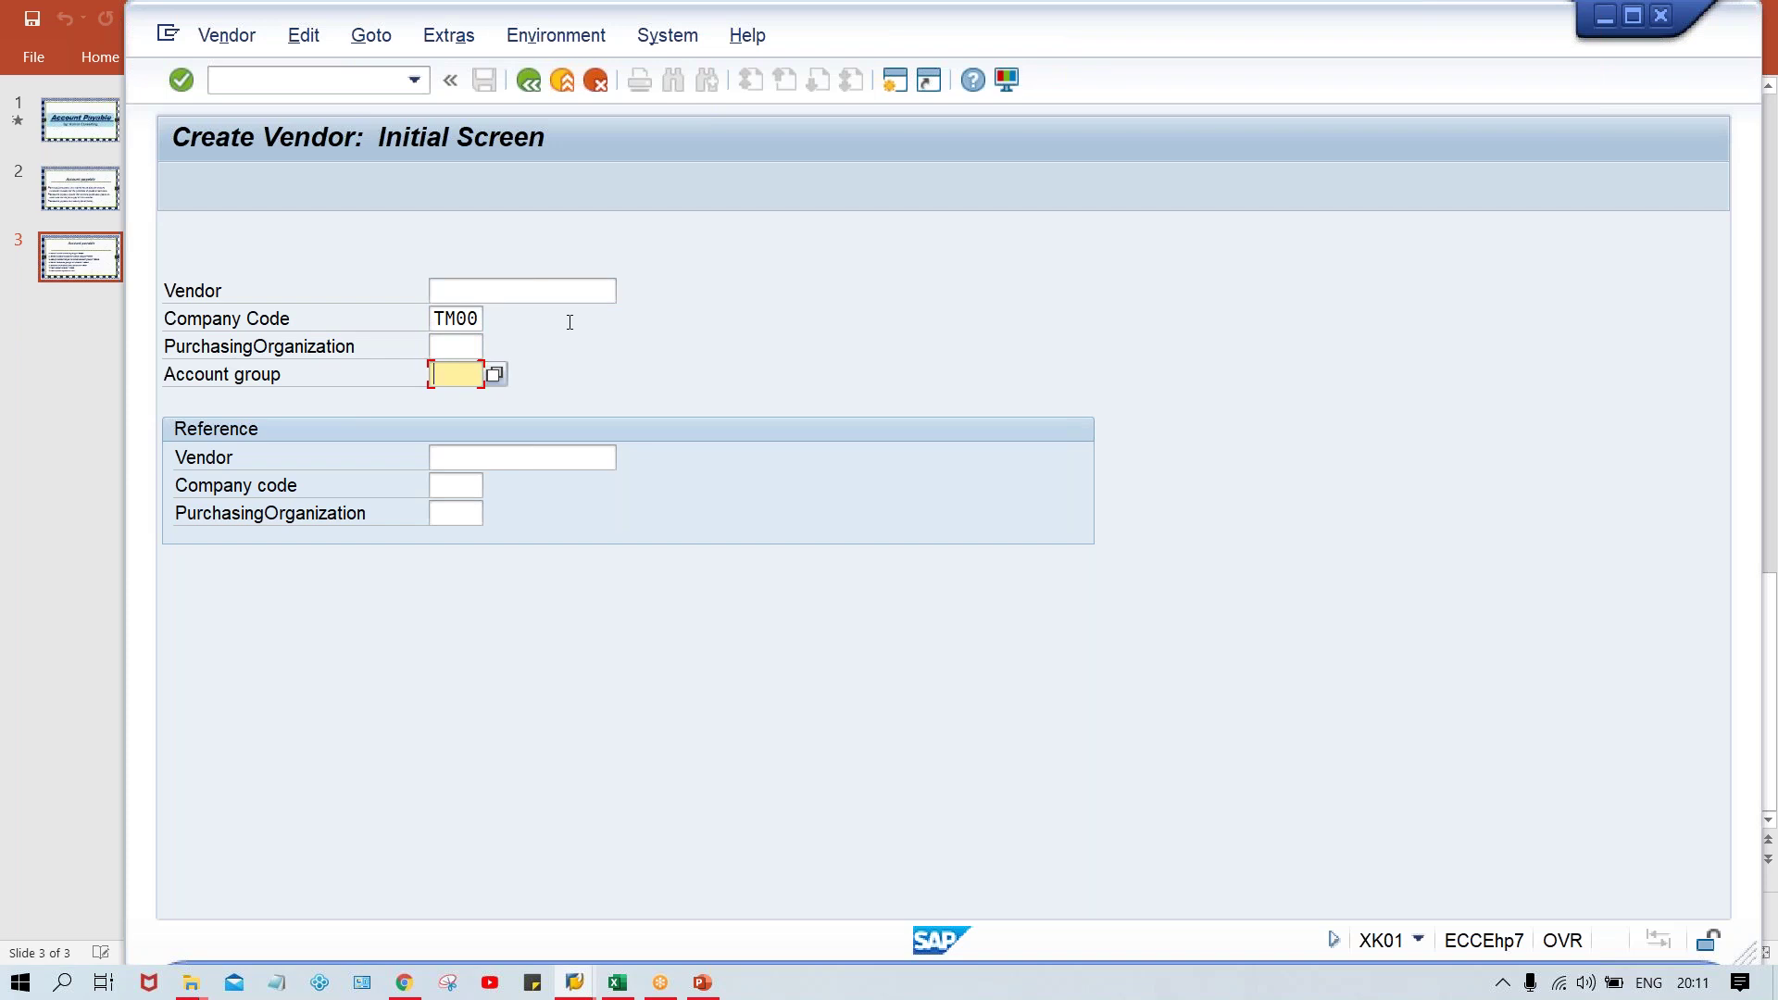
{"action": "type", "text": "TM00"}
Run transaction OBAS in a new session and look up the number range assigned to account group TM00
{"action": "left_click", "coordinate": [895, 80]}
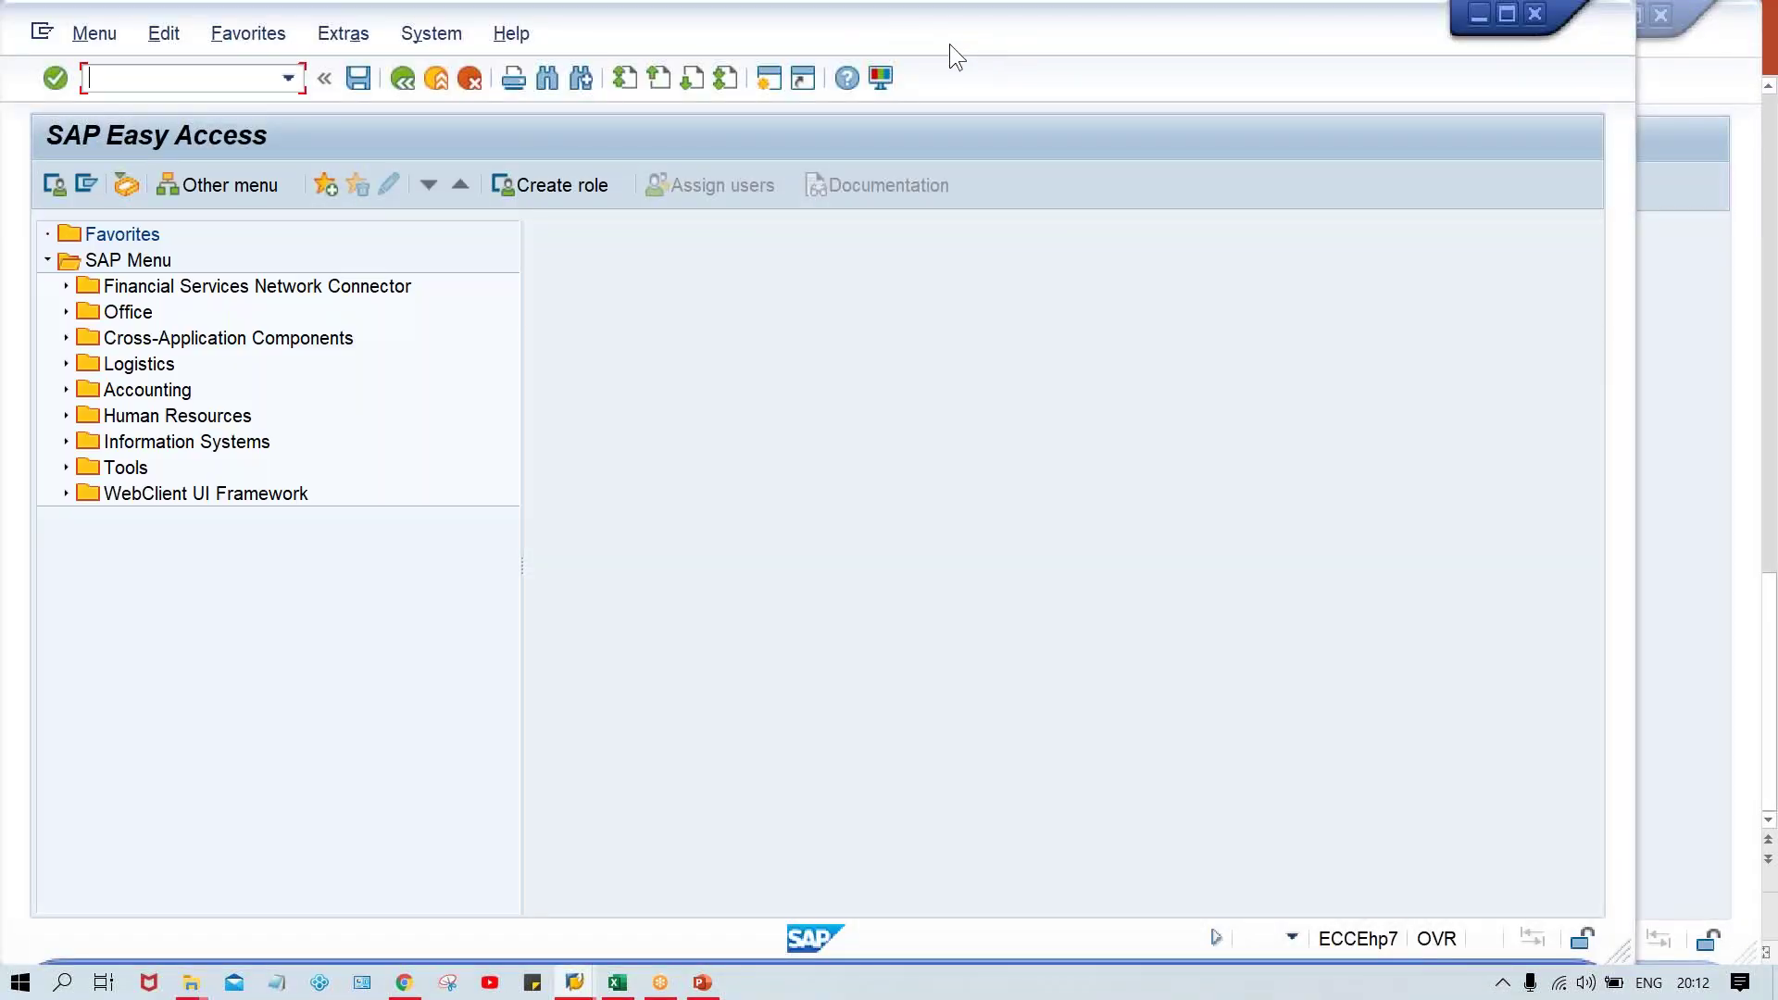
{"action": "left_click_drag", "start_coordinate": [948, 43], "coordinate": [1089, 45]}
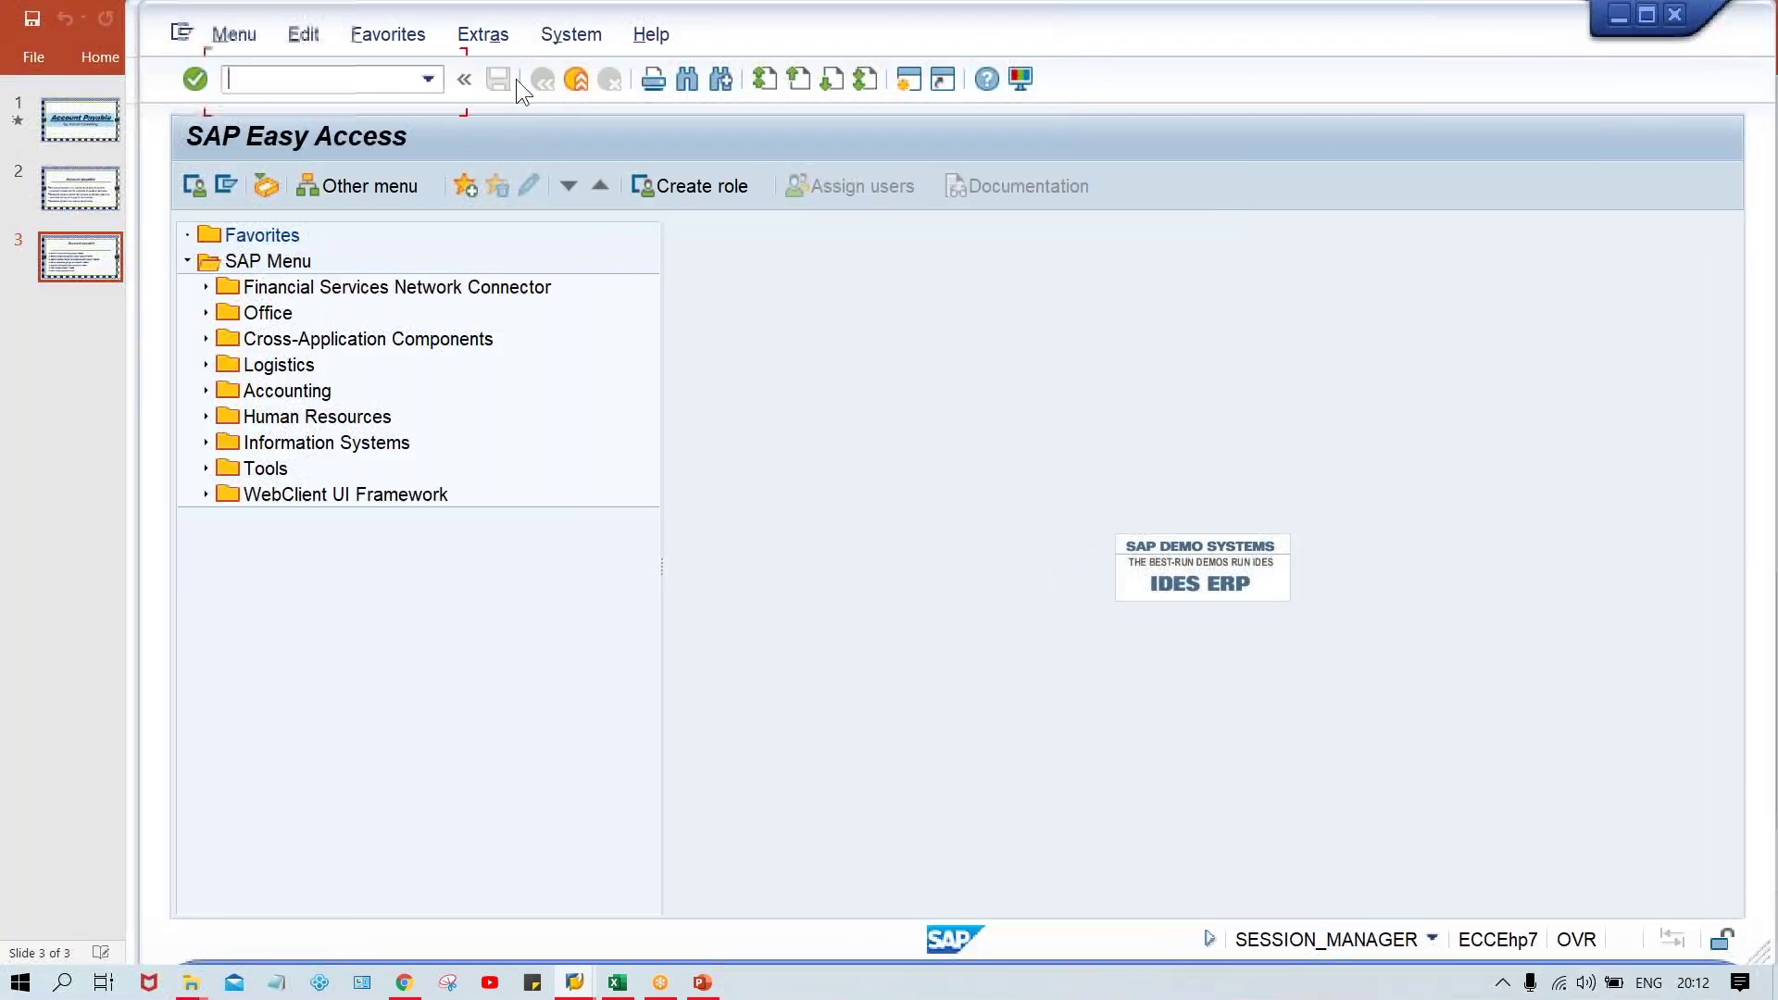
{"action": "left_click", "coordinate": [378, 84]}
{"action": "type", "text": "OBAS"}
{"action": "key", "text": "Return"}
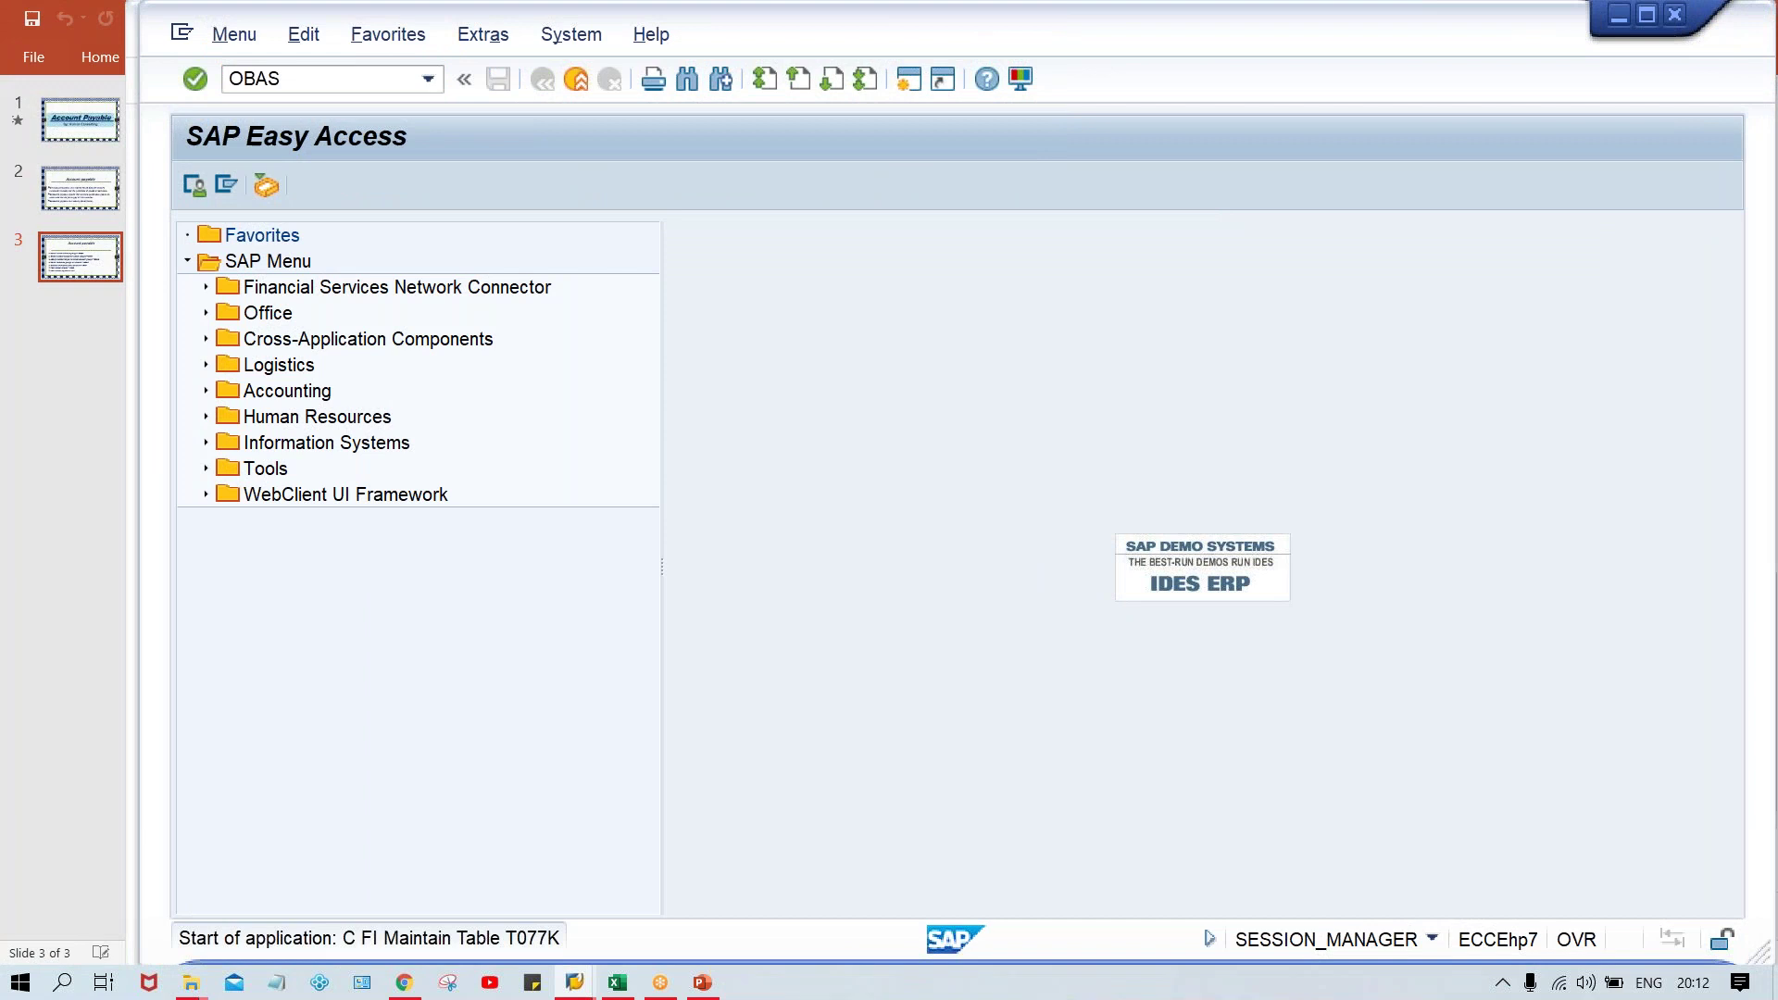
{"action": "left_click", "coordinate": [491, 762]}
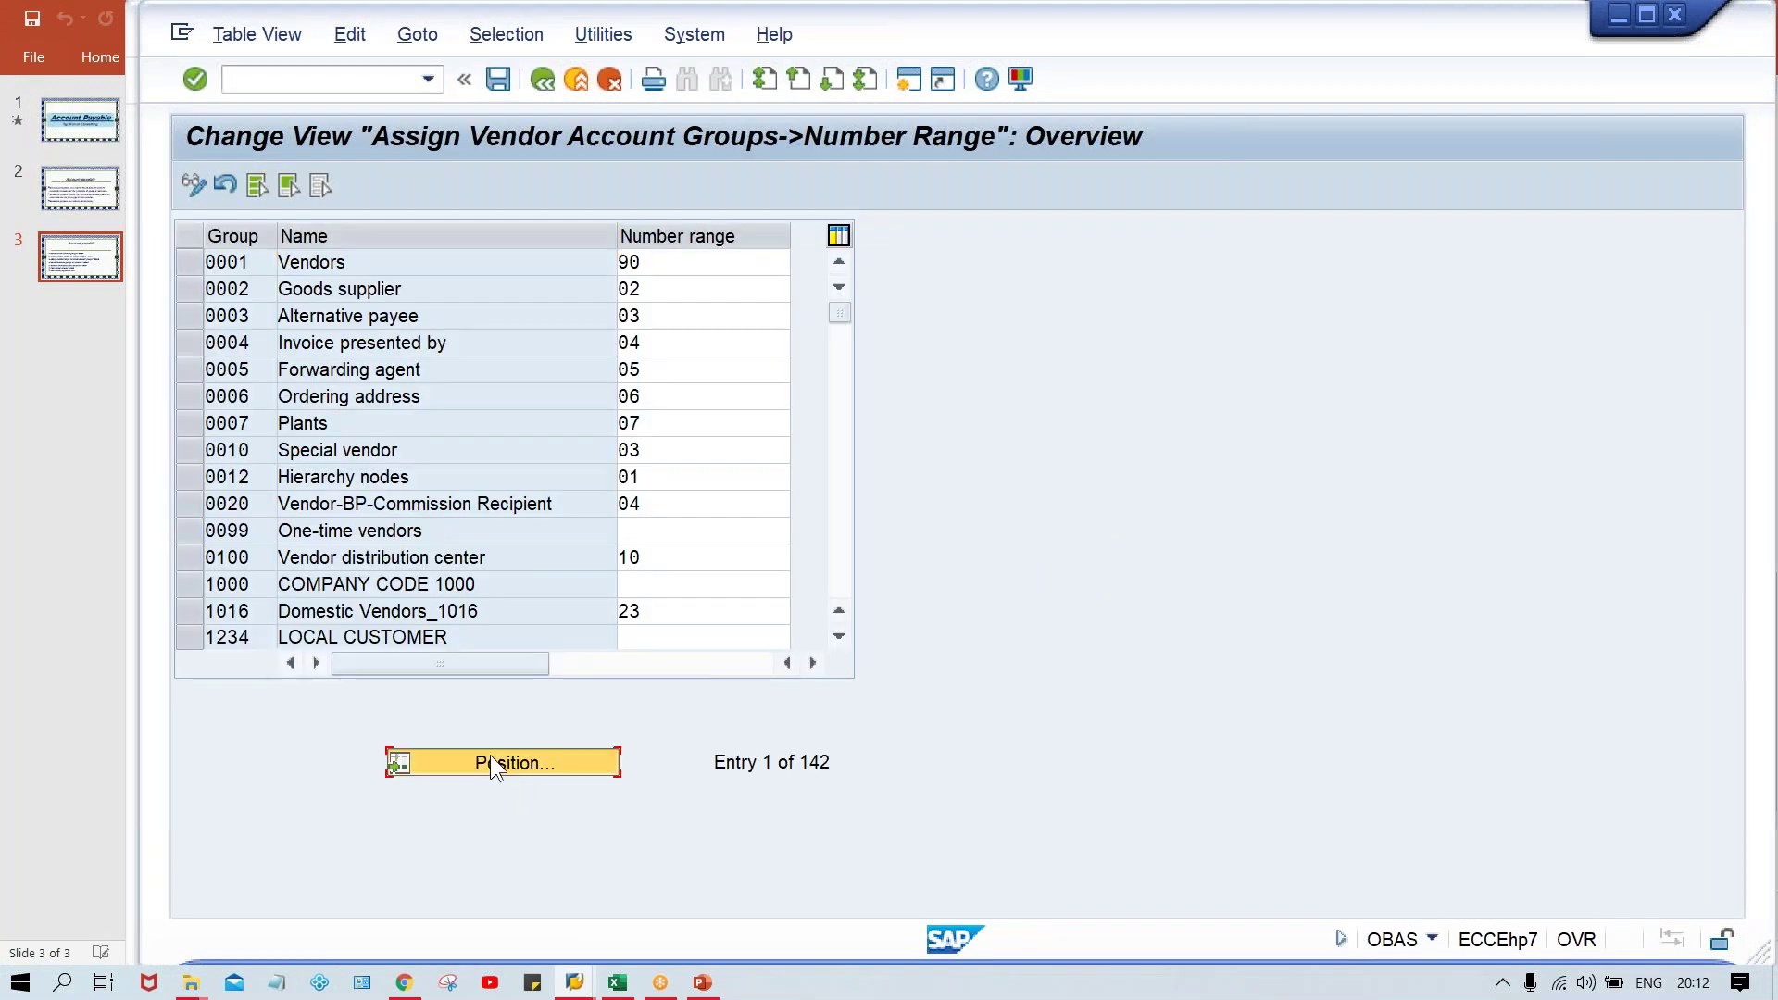
{"action": "type", "text": "TM0"}
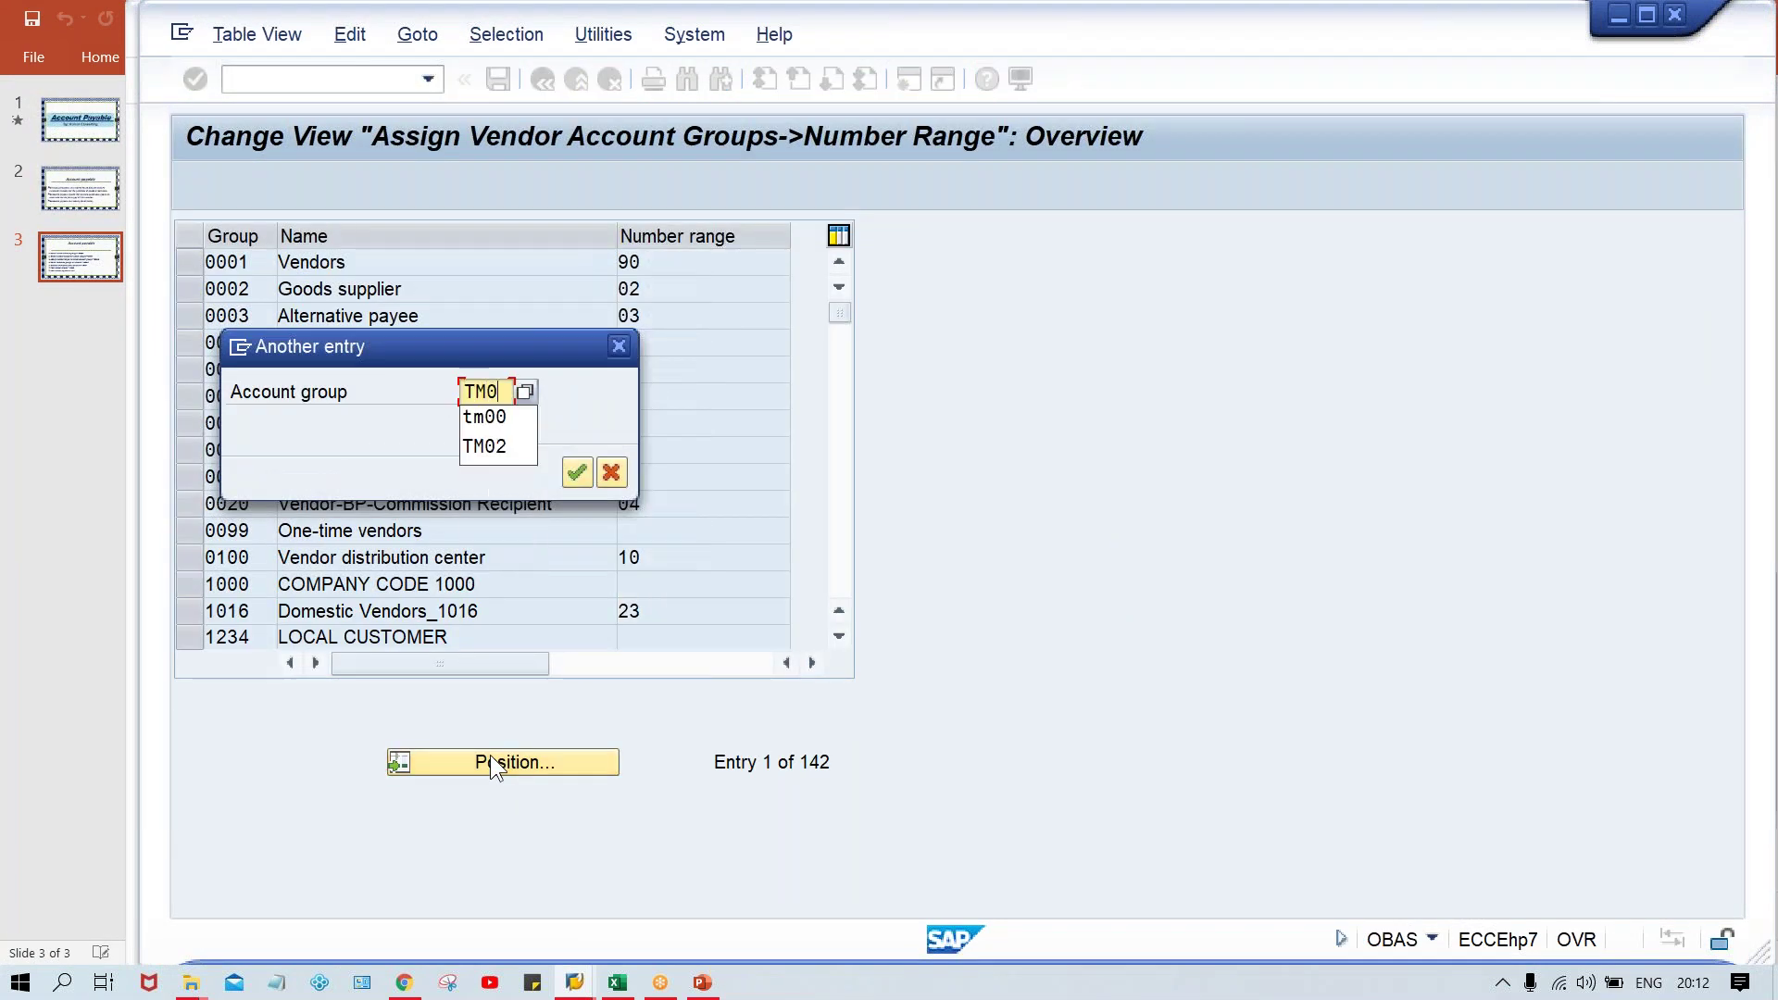
{"action": "type", "text": "0"}
{"action": "key", "text": "Return"}
{"action": "left_click_drag", "start_coordinate": [682, 271], "coordinate": [594, 267]}
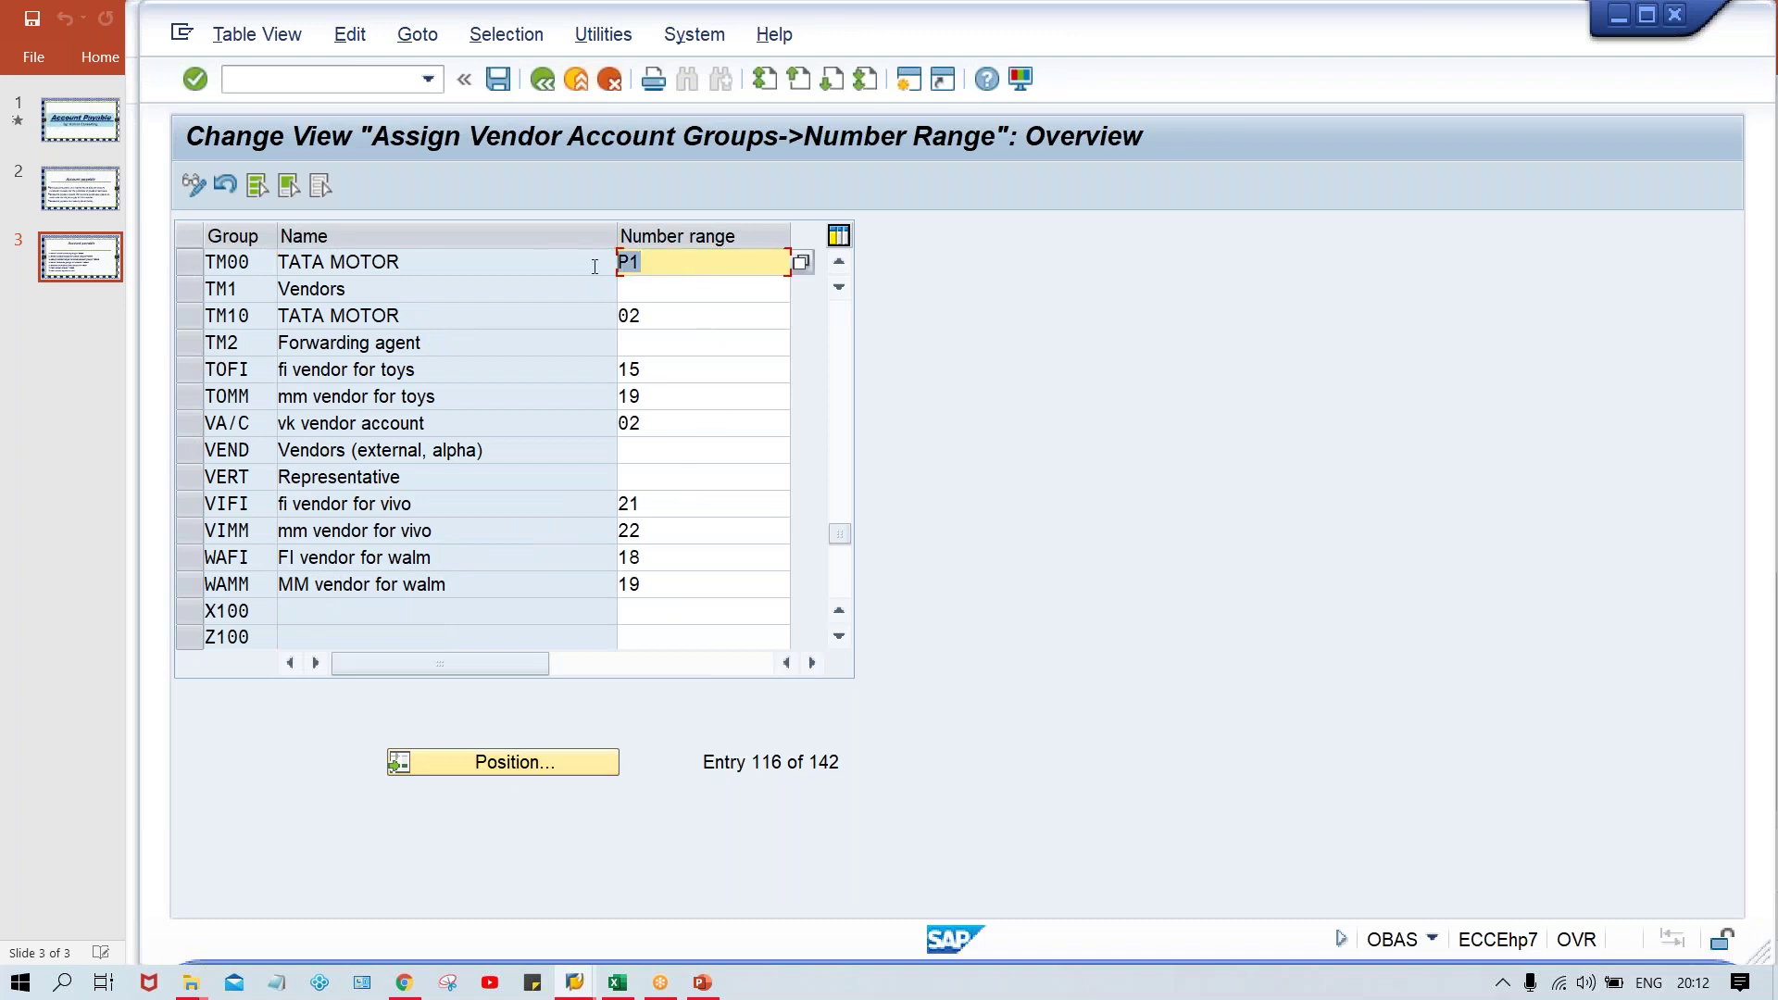
{"action": "left_click", "coordinate": [675, 259]}
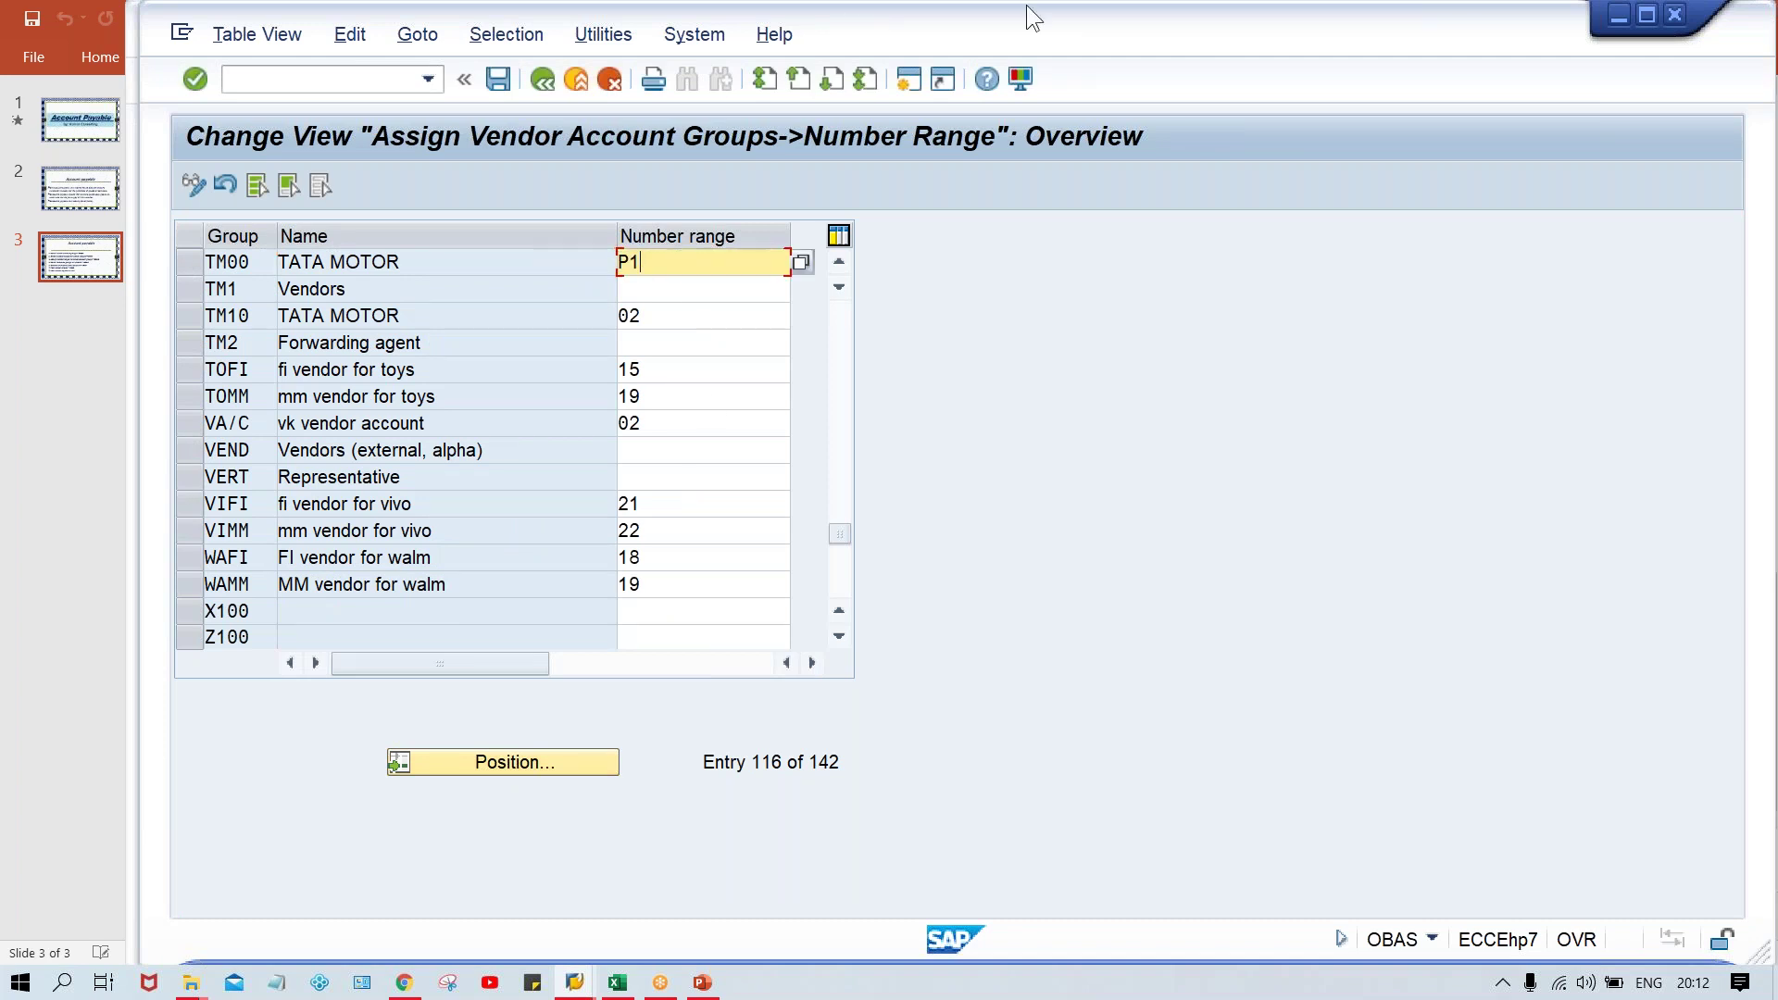
Run transaction XKN1 in another new session and select interval P1 in the vendor interval maintenance
{"action": "left_click", "coordinate": [907, 83]}
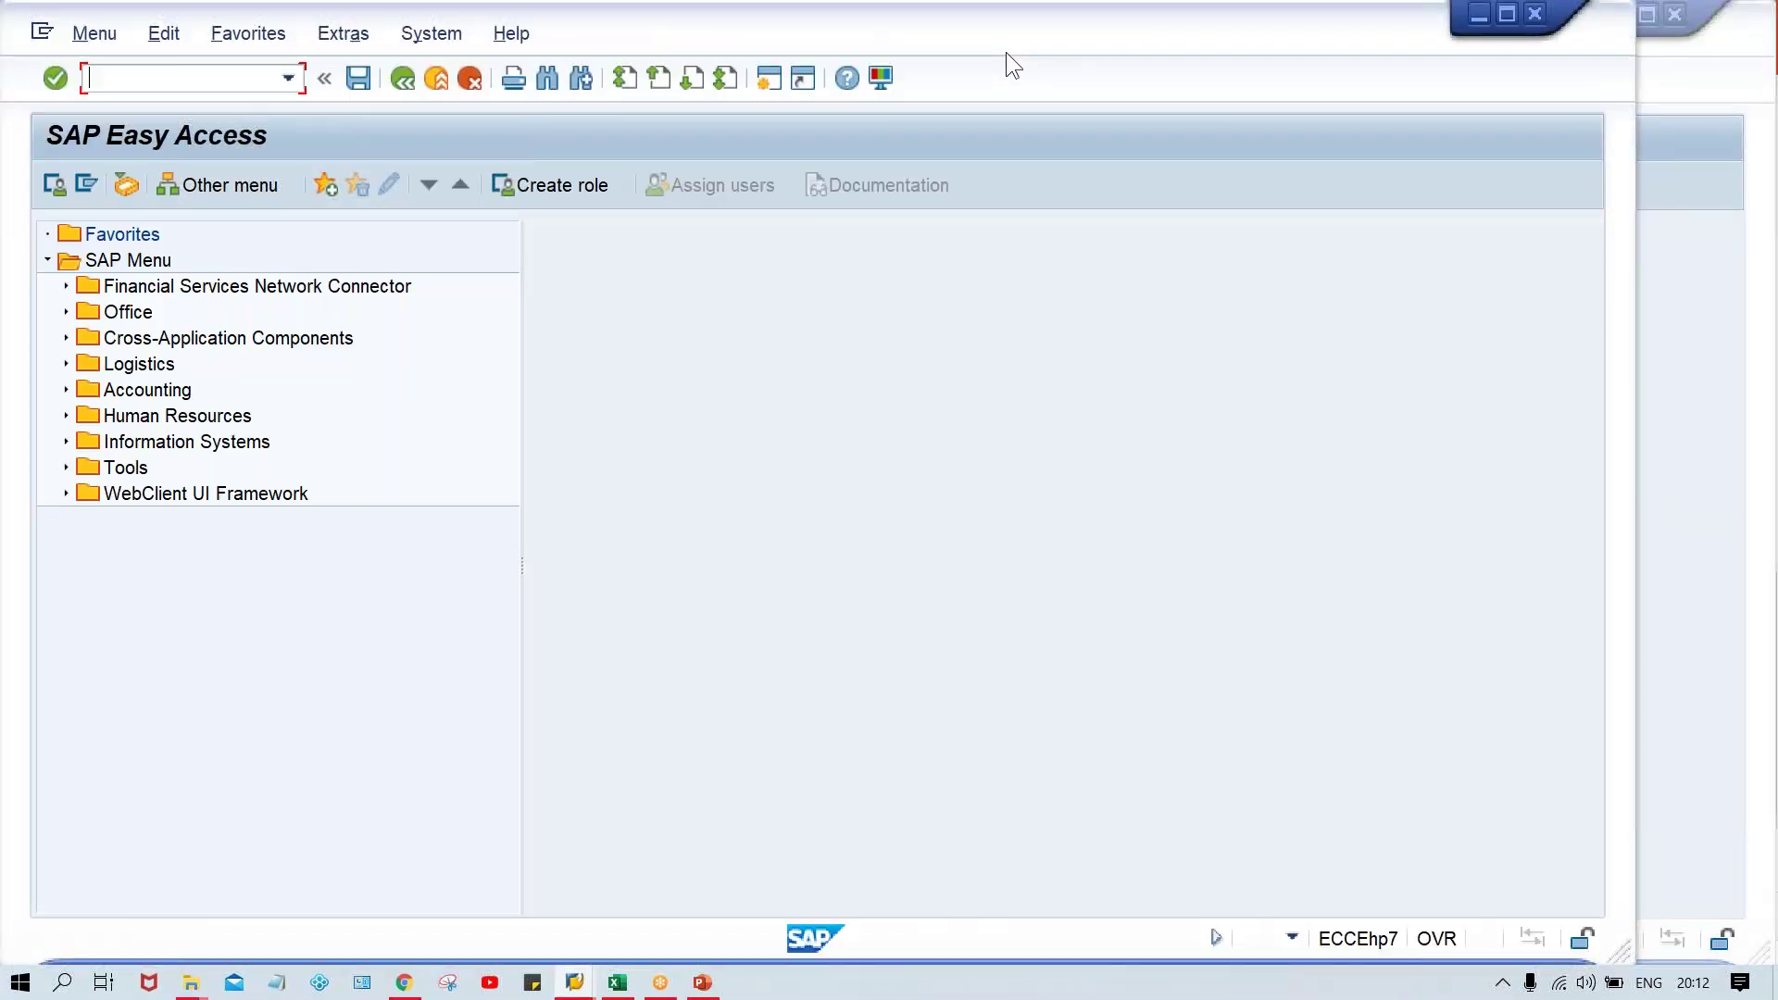
{"action": "left_click_drag", "start_coordinate": [1025, 51], "coordinate": [1162, 57]}
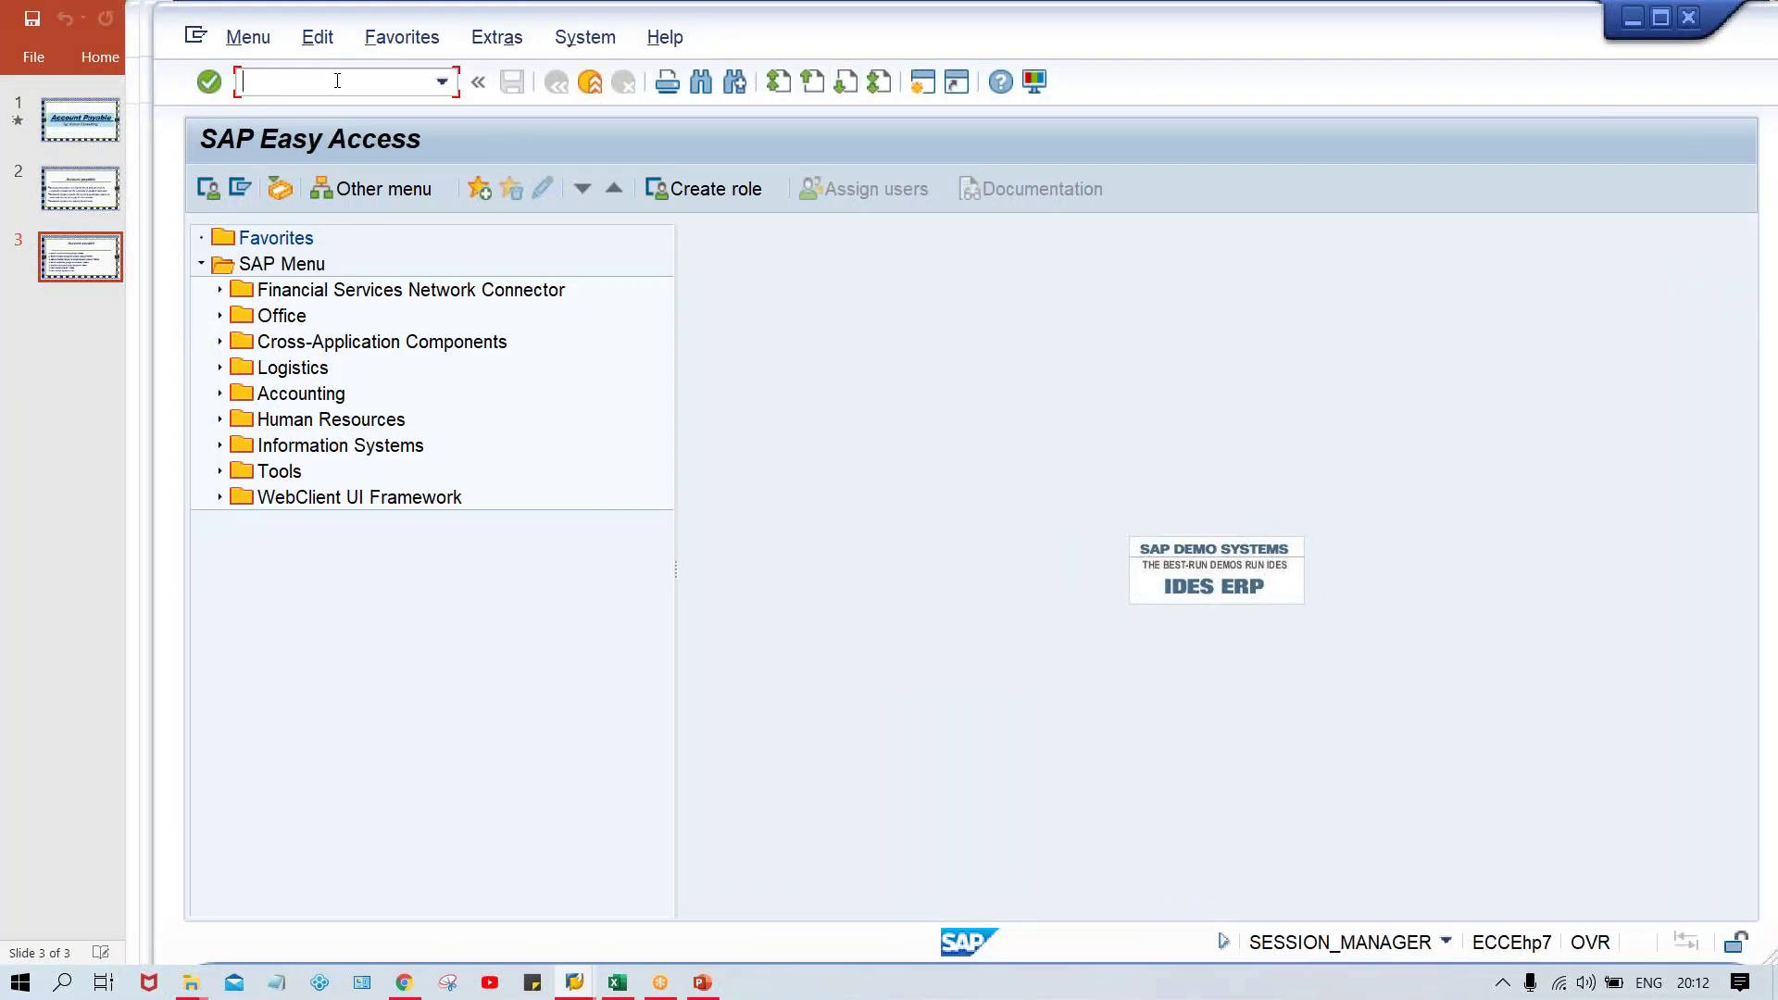
{"action": "type", "text": "XKN1"}
{"action": "key", "text": "Return"}
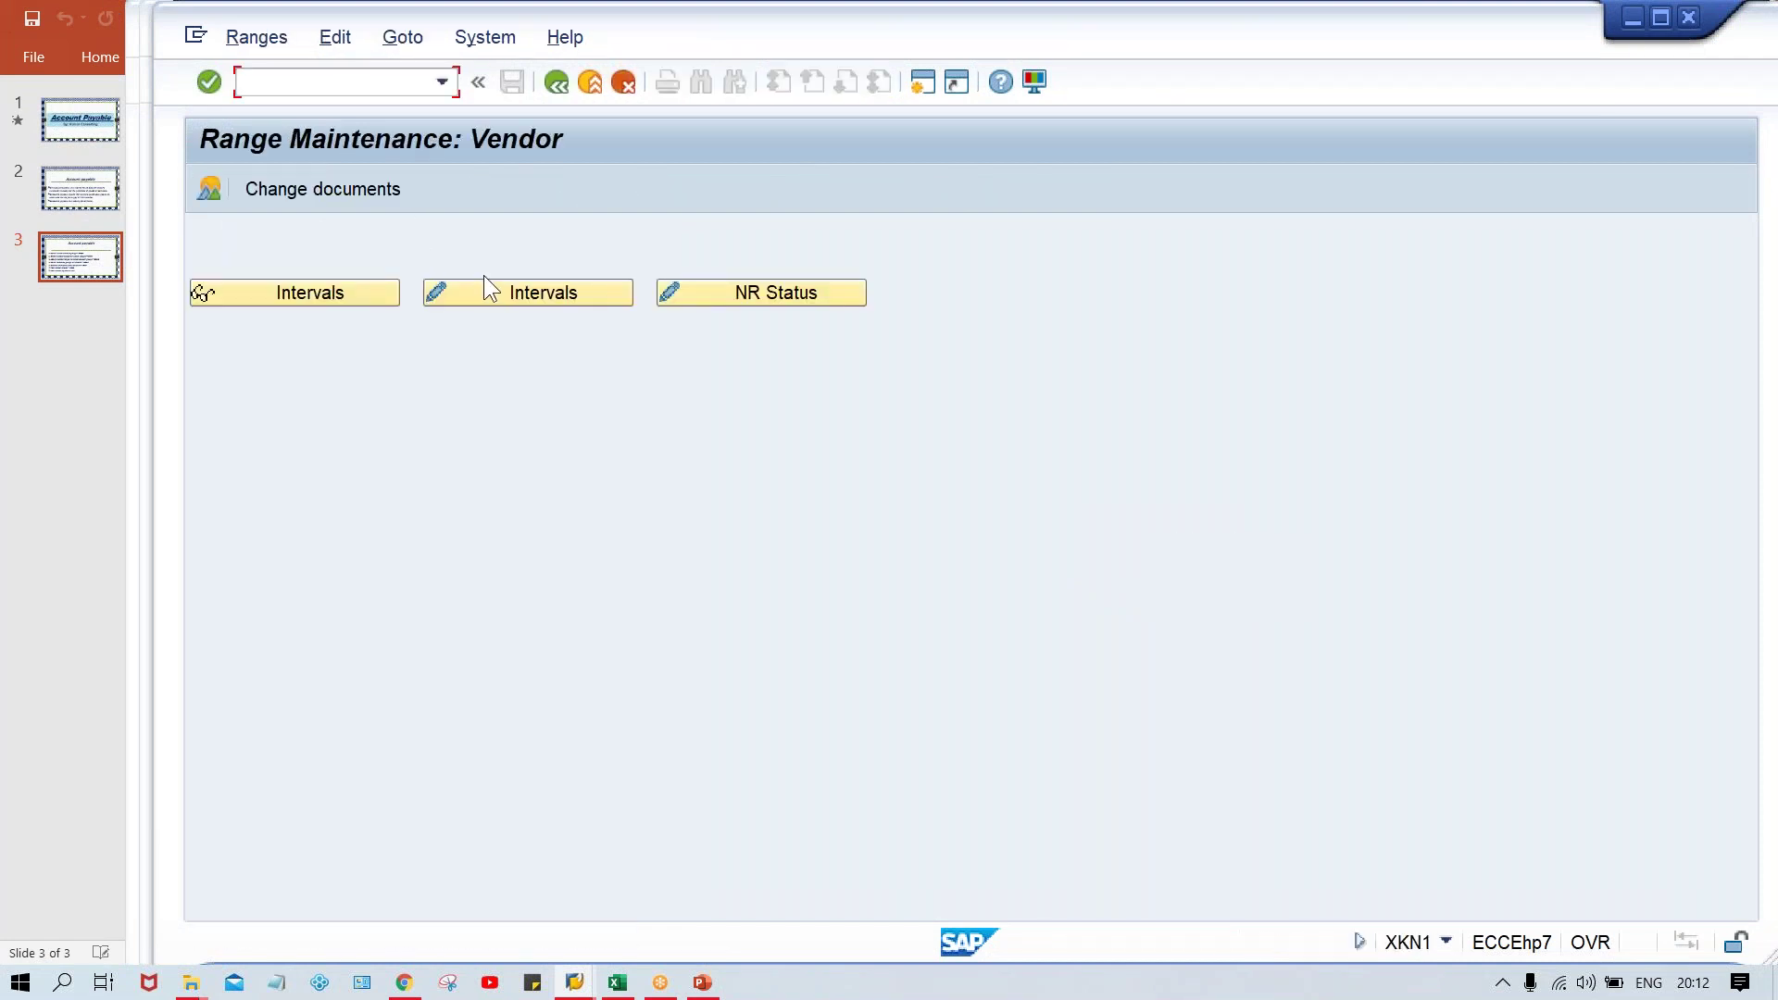
{"action": "left_click", "coordinate": [510, 291]}
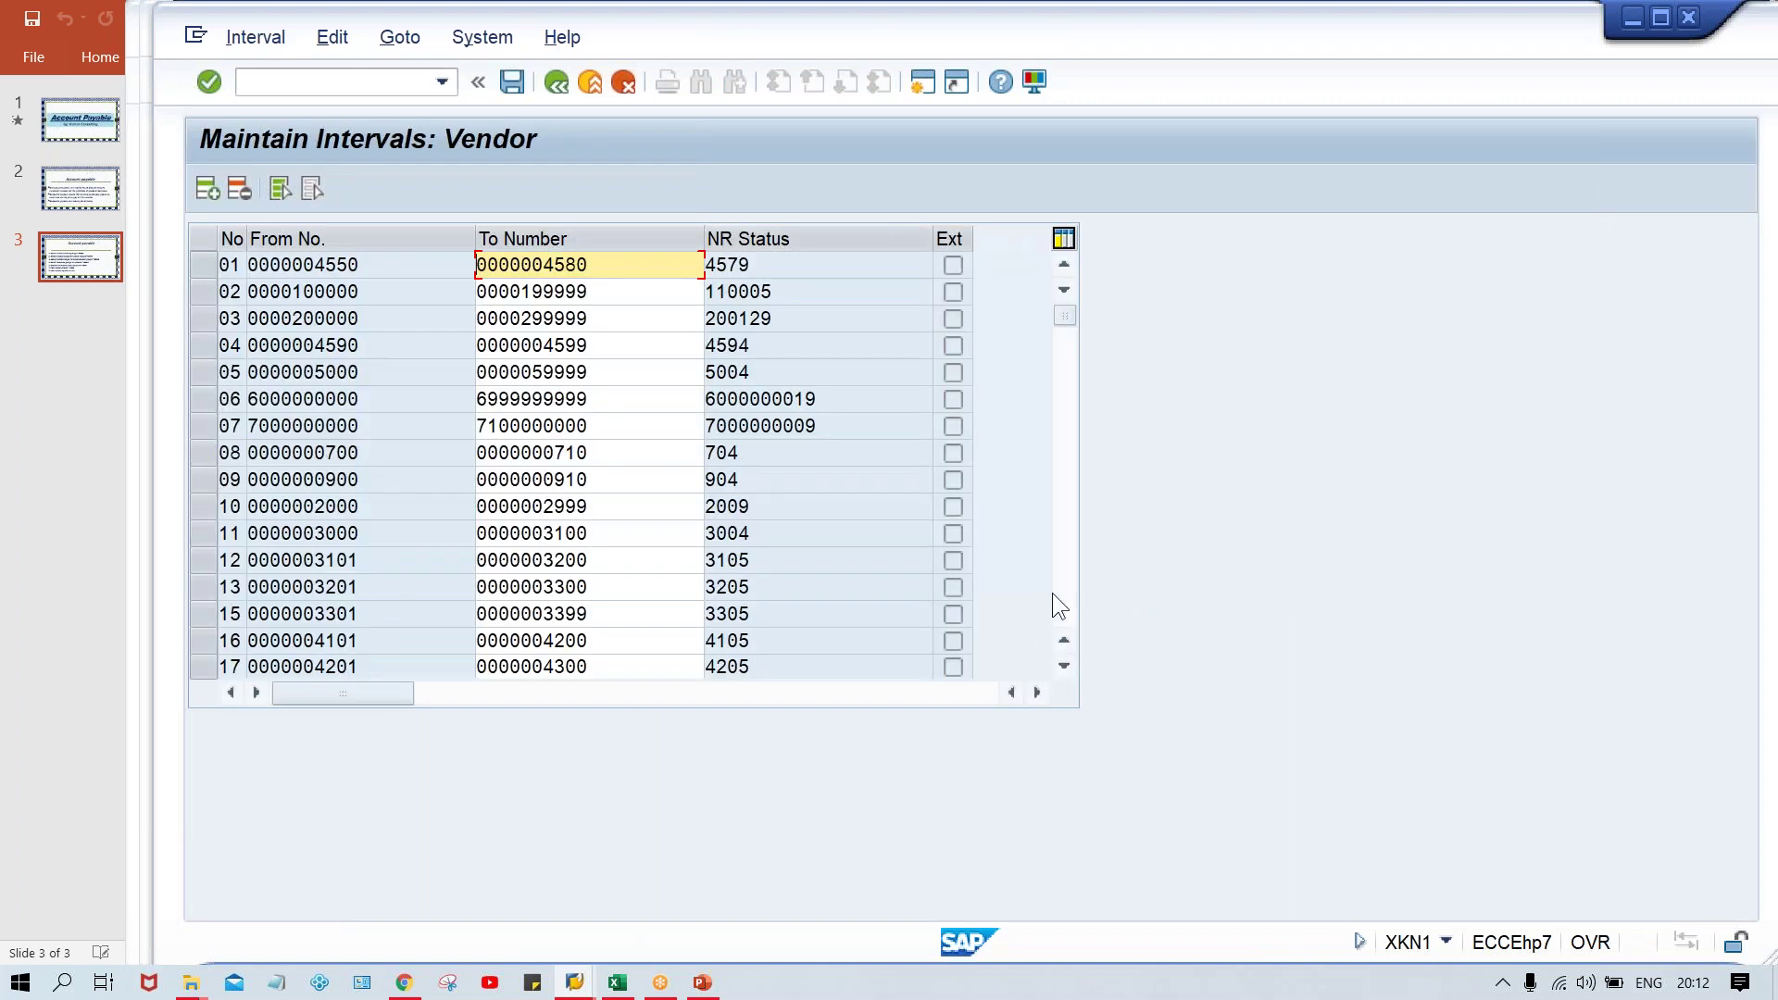
{"action": "left_click", "coordinate": [1063, 597]}
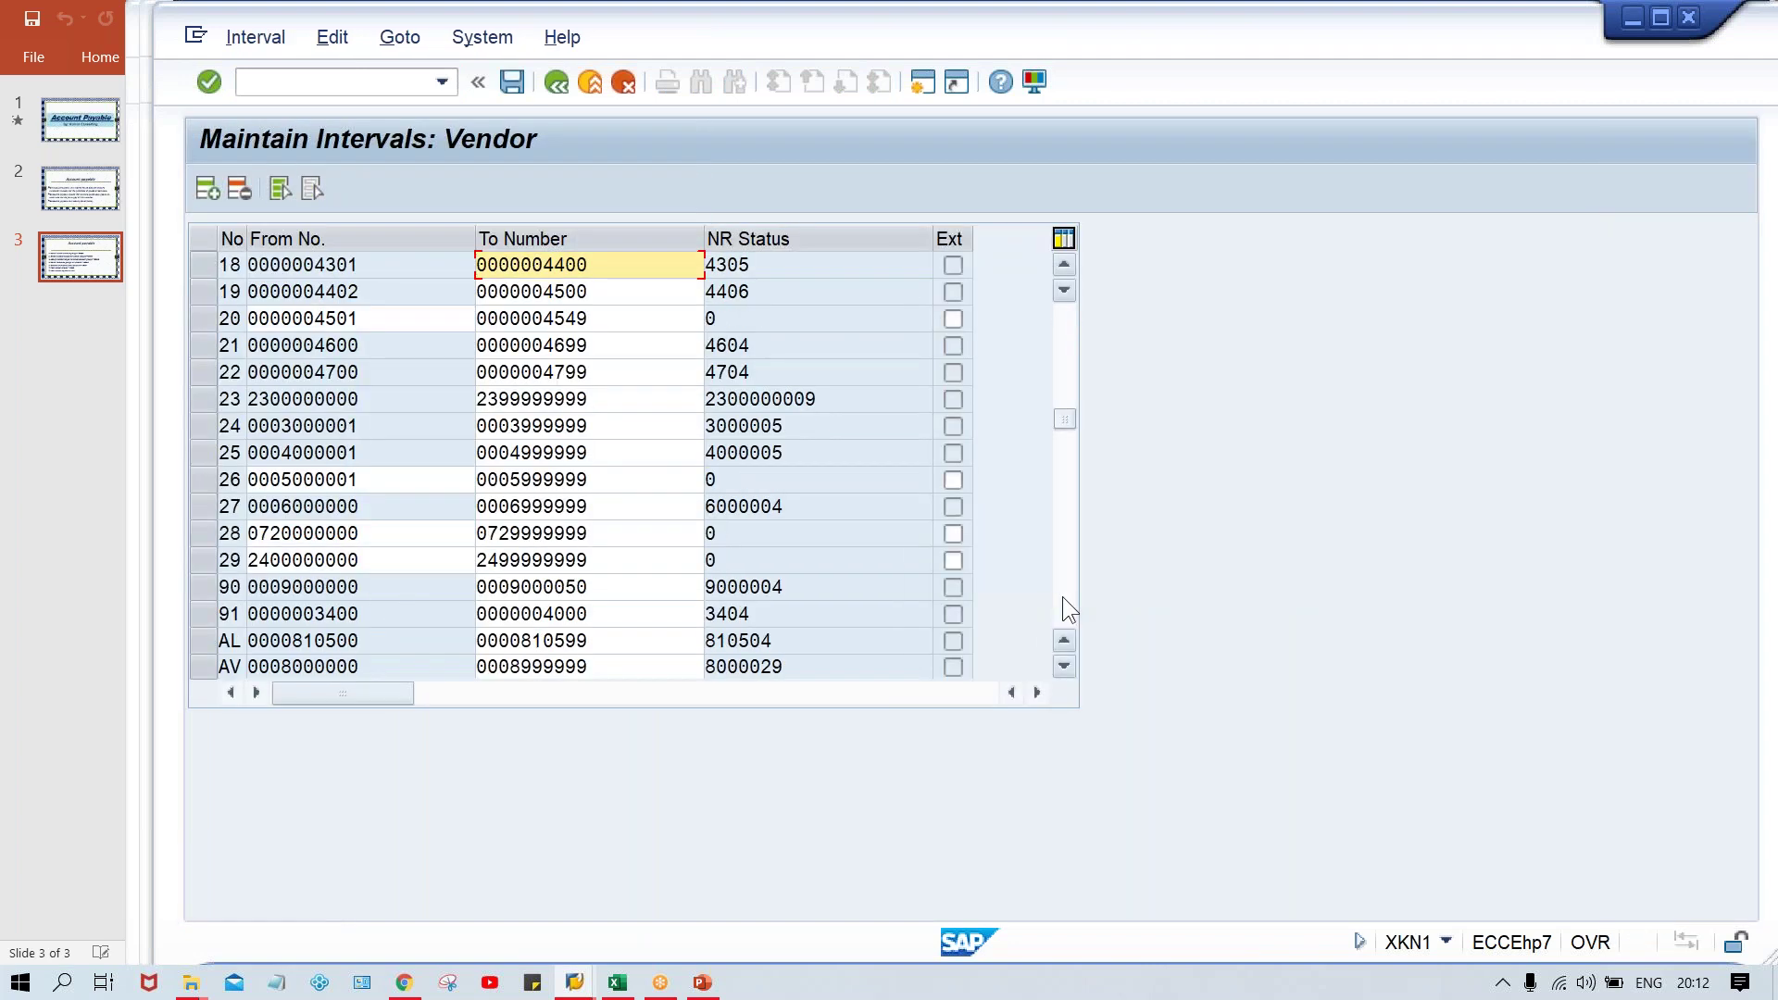
{"action": "left_click", "coordinate": [1063, 596]}
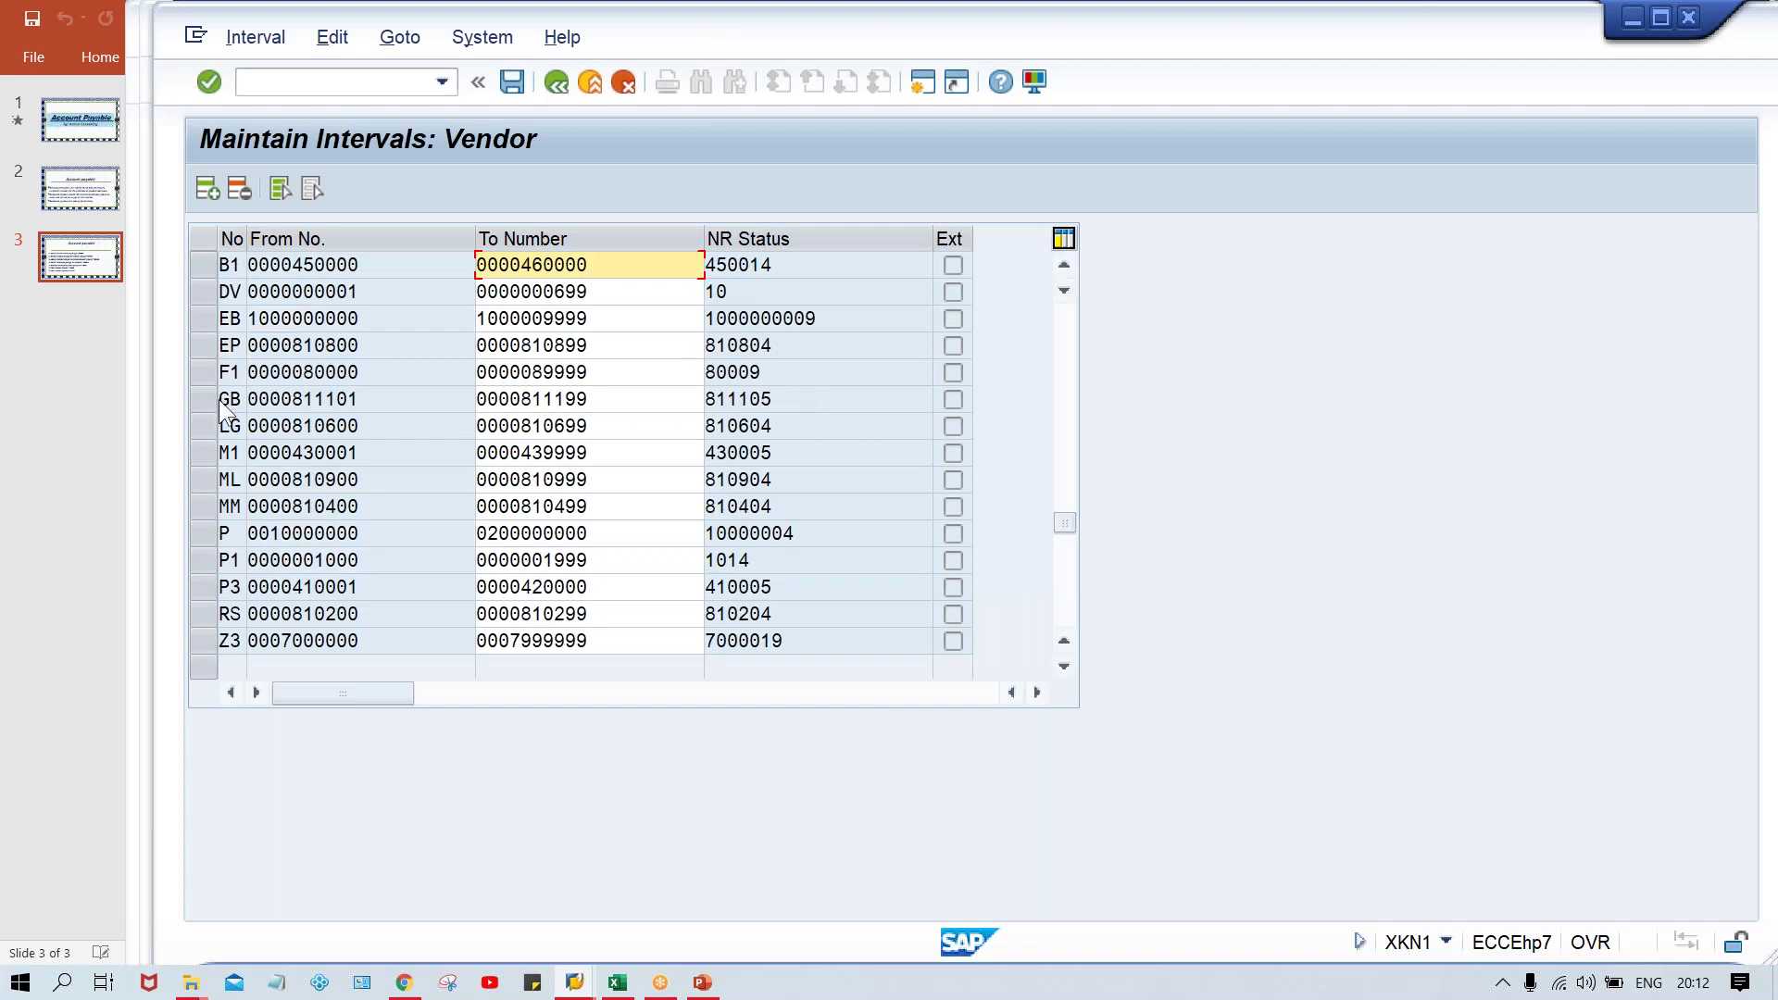
{"action": "left_click", "coordinate": [204, 560]}
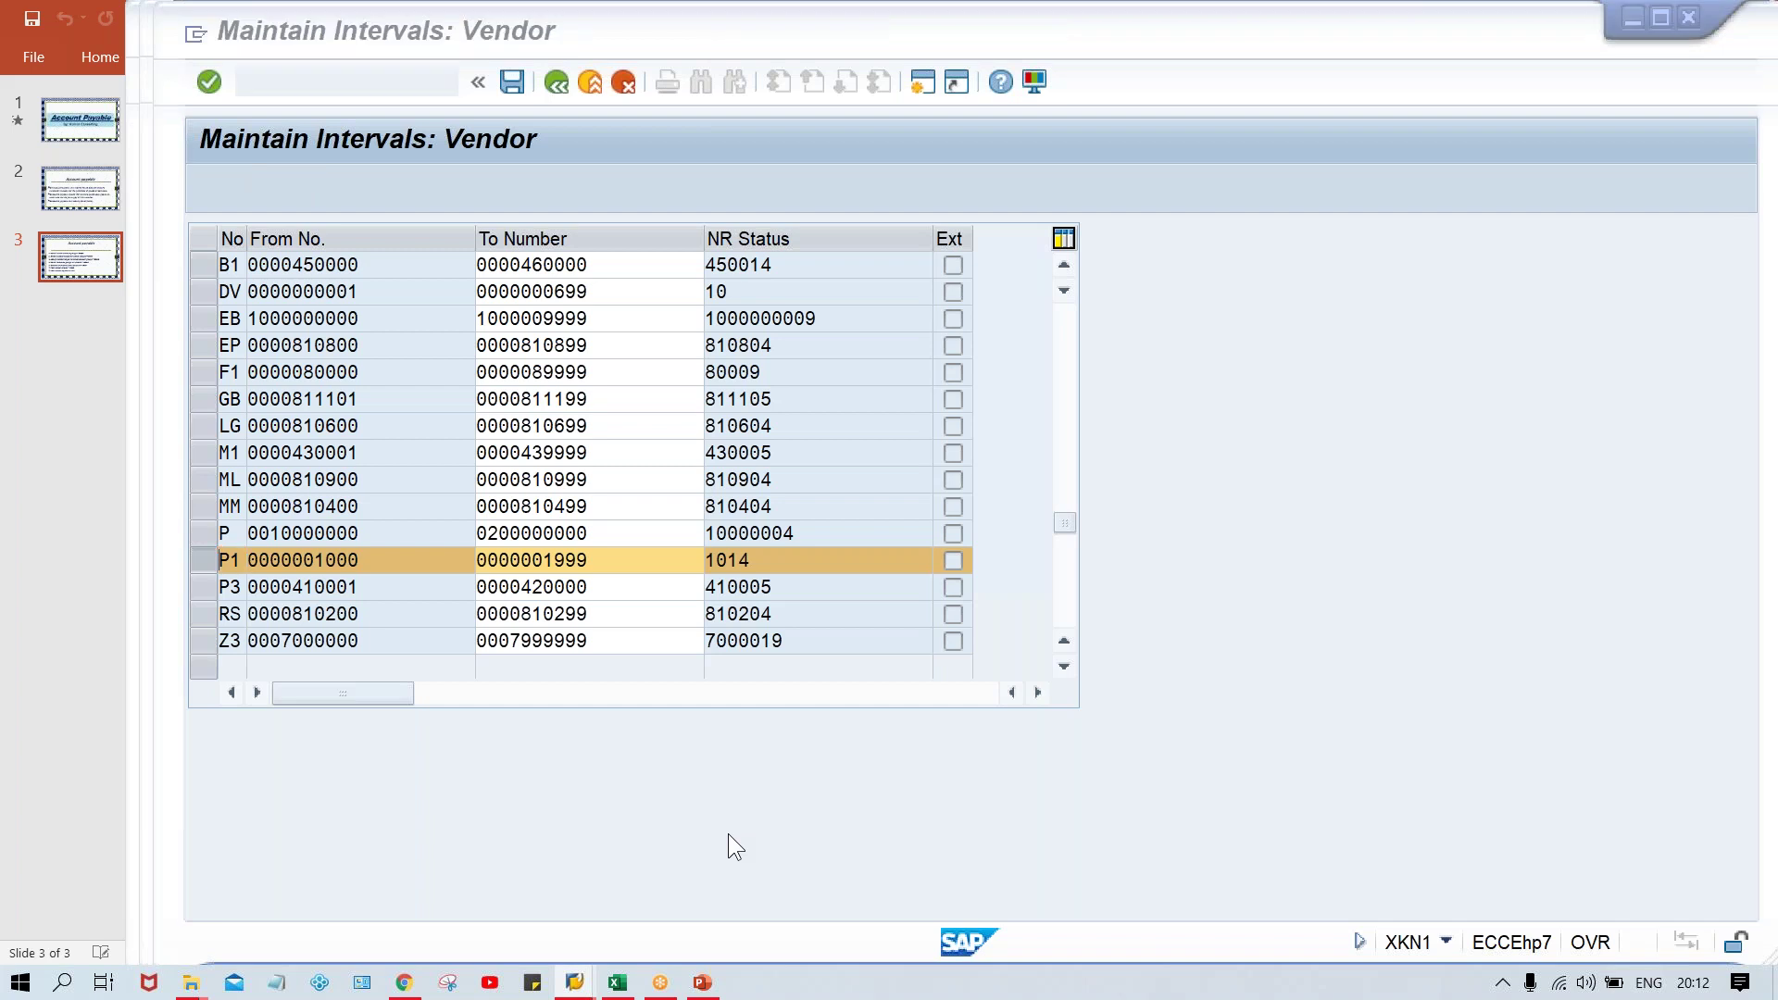
Switch to the Class workbook in Excel, list INVOICE 1001 and PYT 1000 in F9:G10, and enter 1 in G11
{"action": "key", "text": "alt+Tab"}
{"action": "key", "text": "alt+Tab"}
{"action": "key", "text": "alt+Tab"}
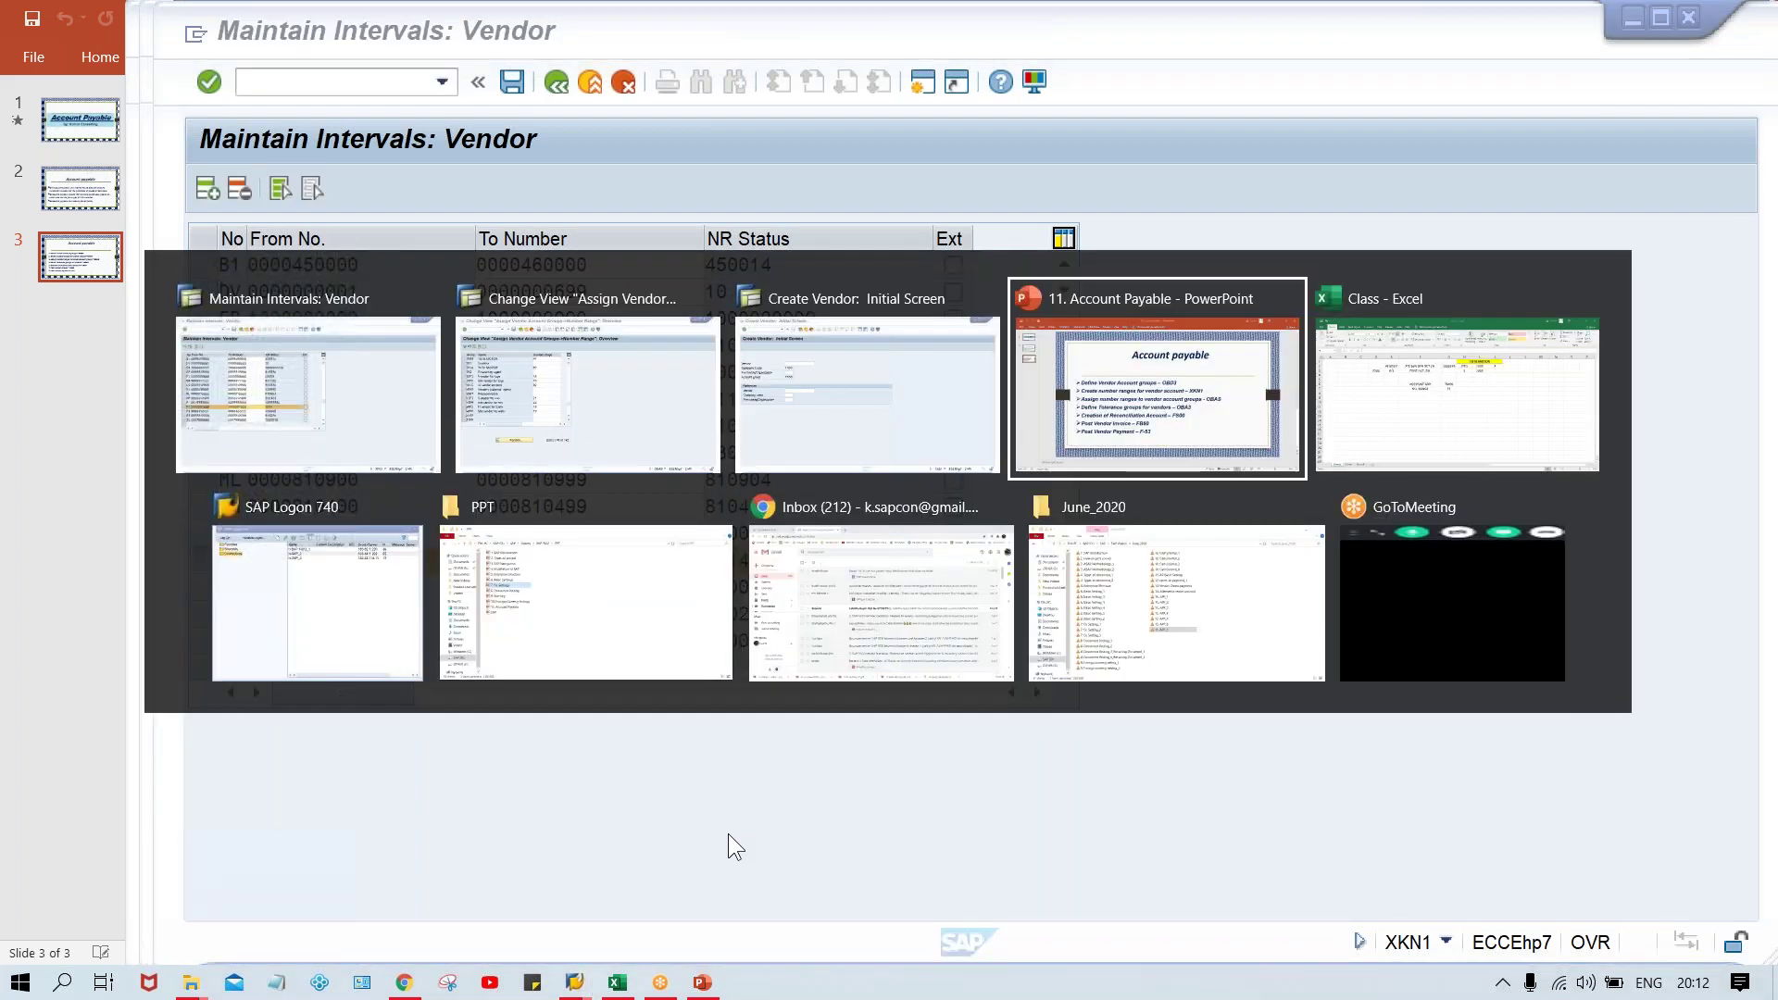
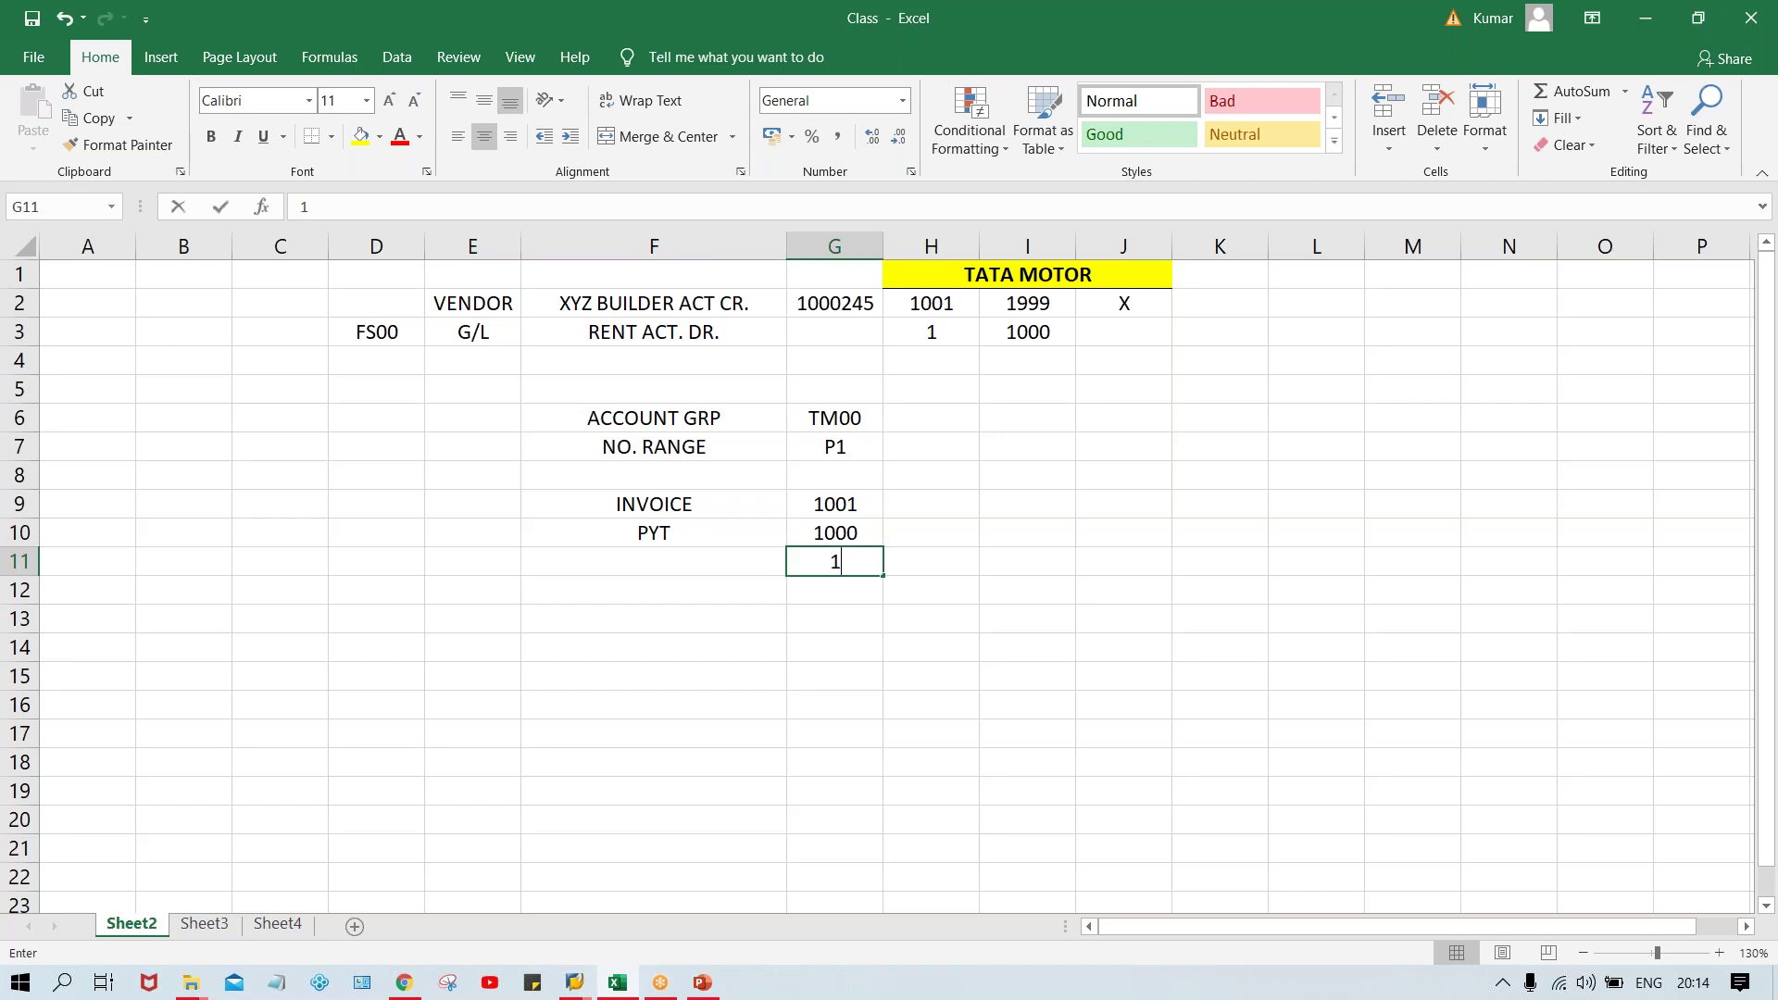
{"action": "key", "text": "Return"}
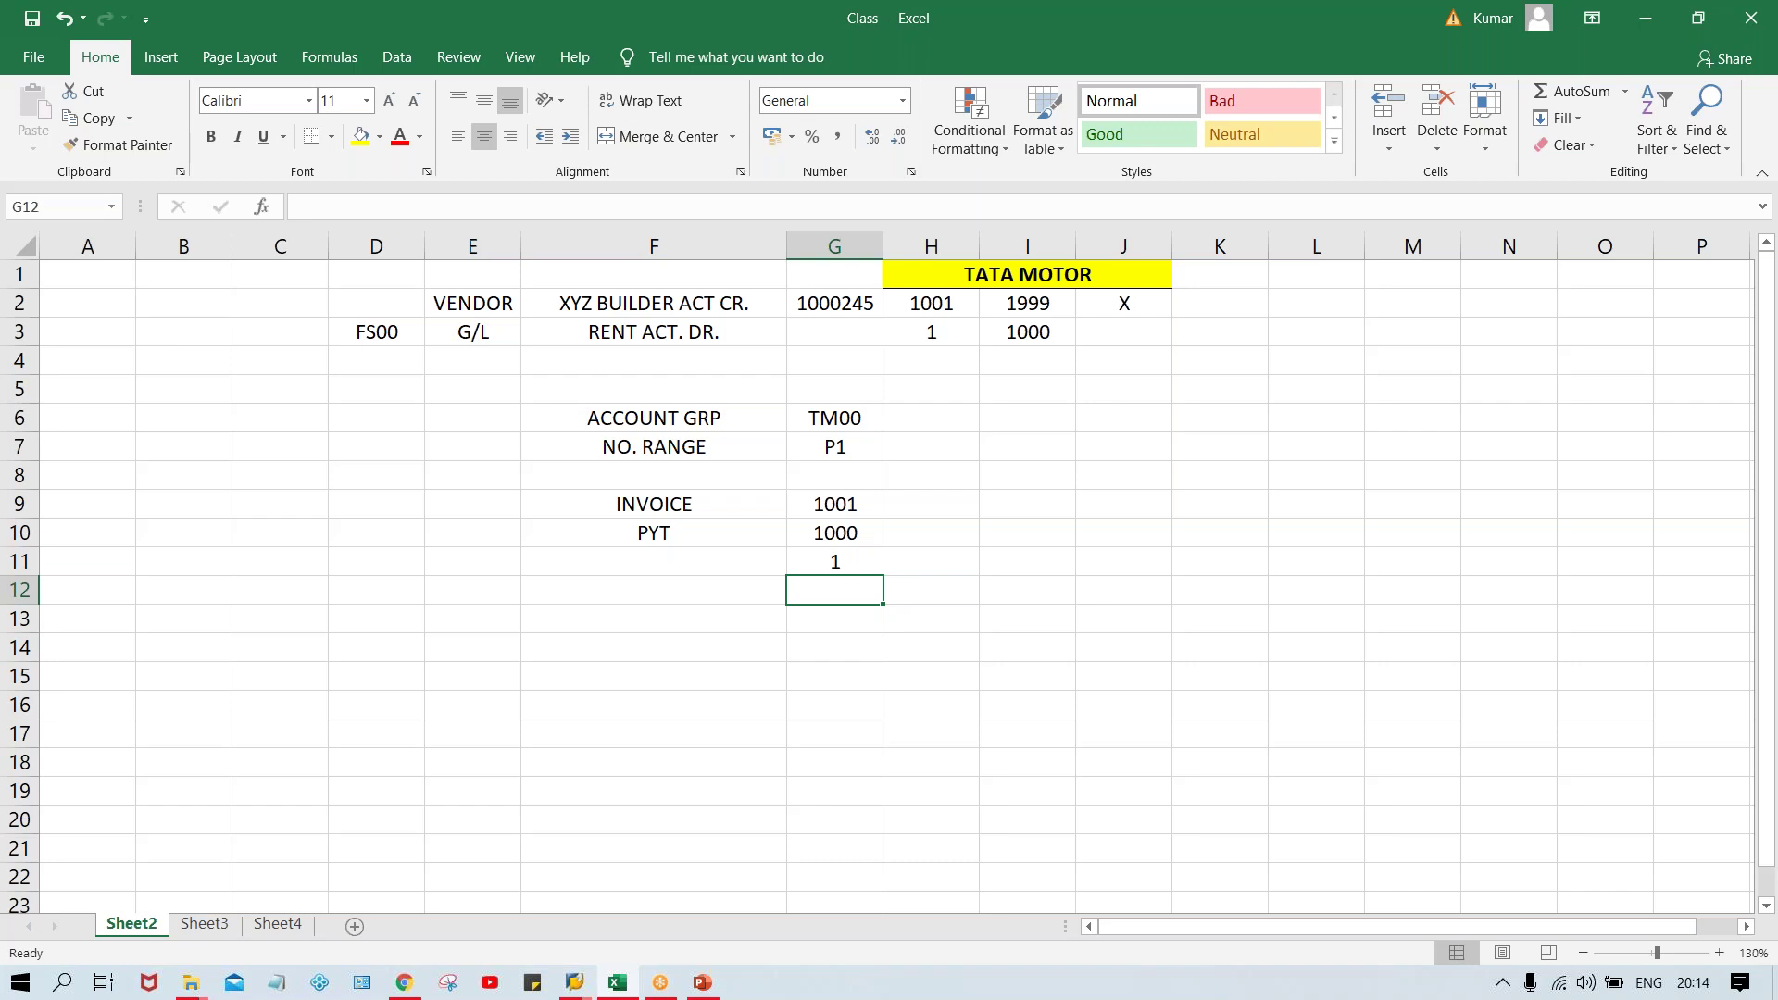
{"action": "left_click", "coordinate": [839, 563]}
{"action": "type", "text": "1"}
{"action": "key", "text": "Return"}
{"action": "left_click", "coordinate": [833, 561]}
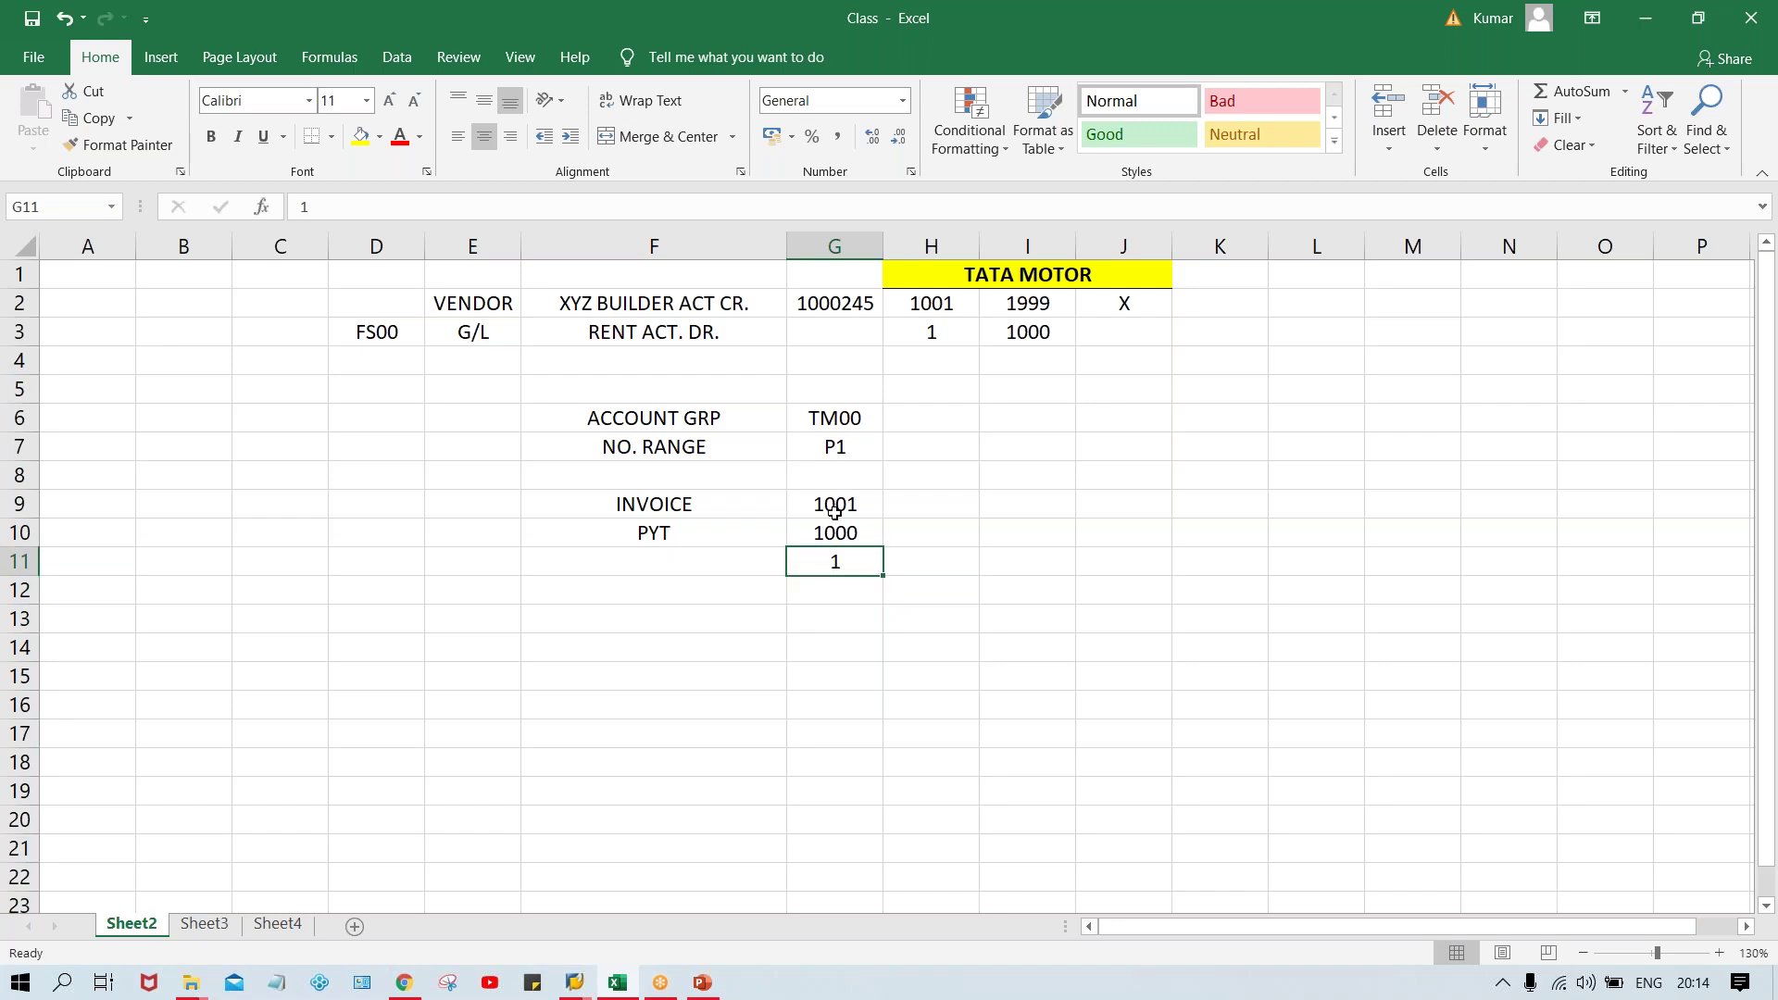
{"action": "left_click", "coordinate": [834, 509]}
{"action": "left_click", "coordinate": [833, 559]}
Check the transaction list on the Account payable slide in PowerPoint, then run transaction OBA3 in a new SAP session
{"action": "left_click", "coordinate": [704, 985]}
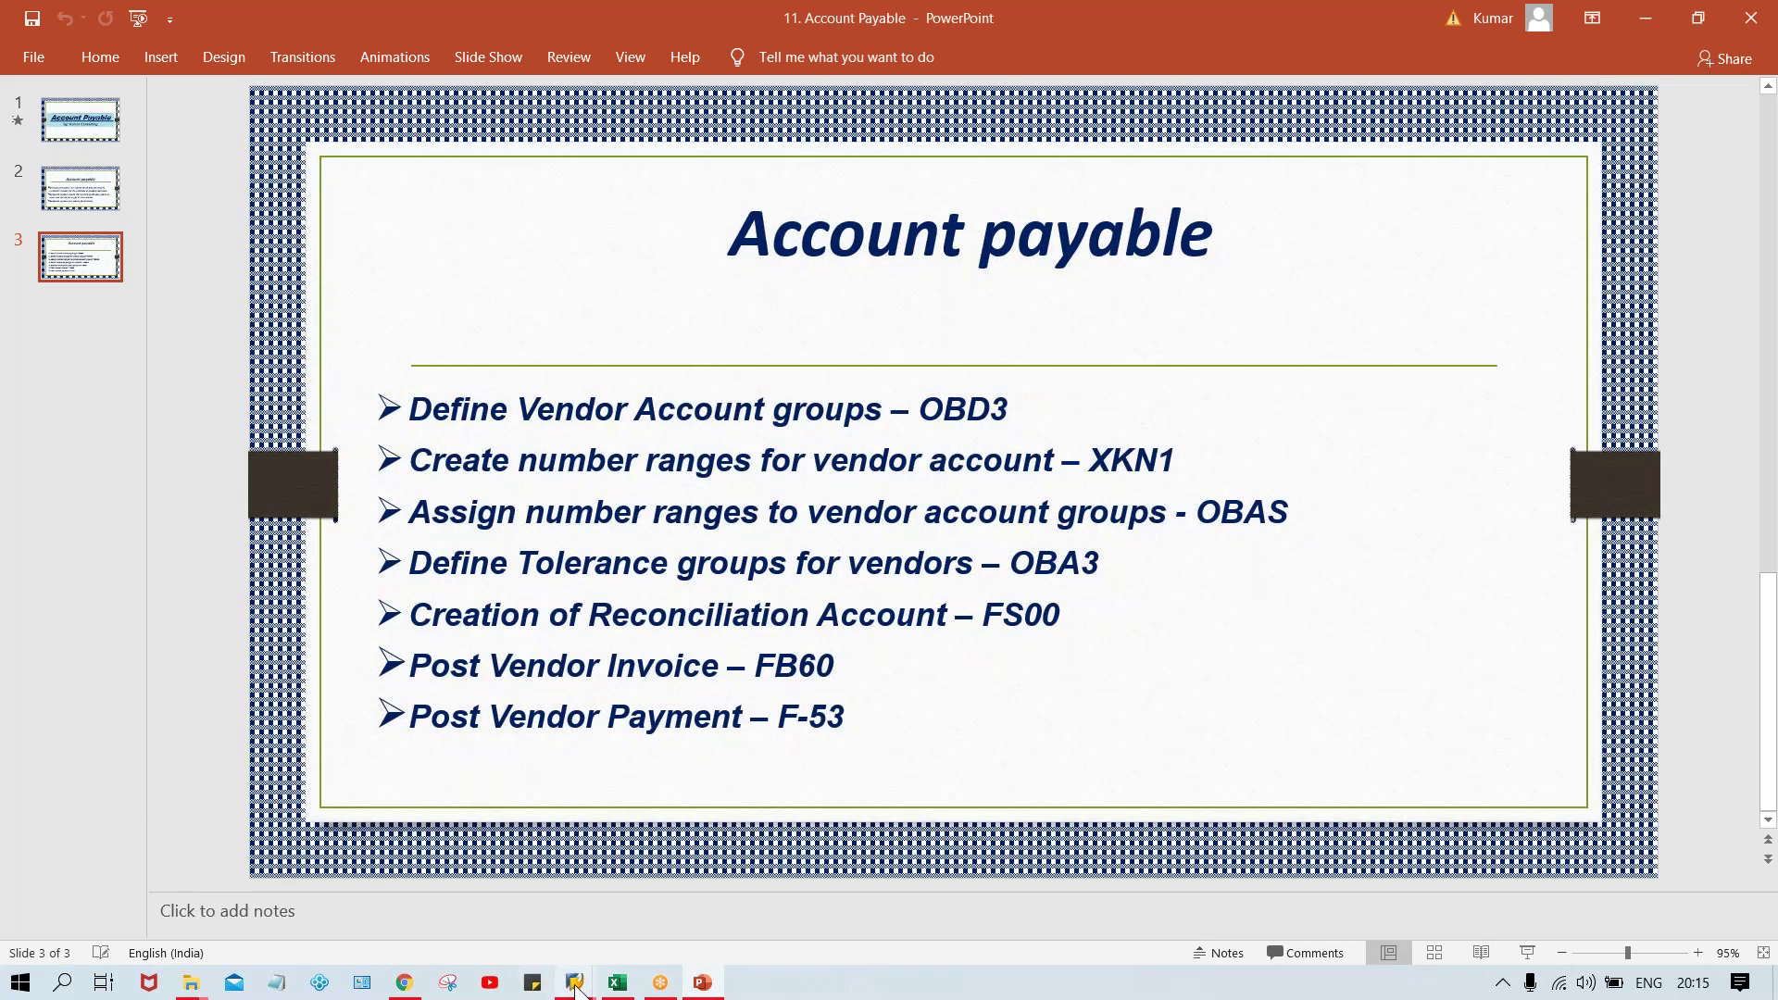
{"action": "mouse_move", "coordinate": [574, 987]}
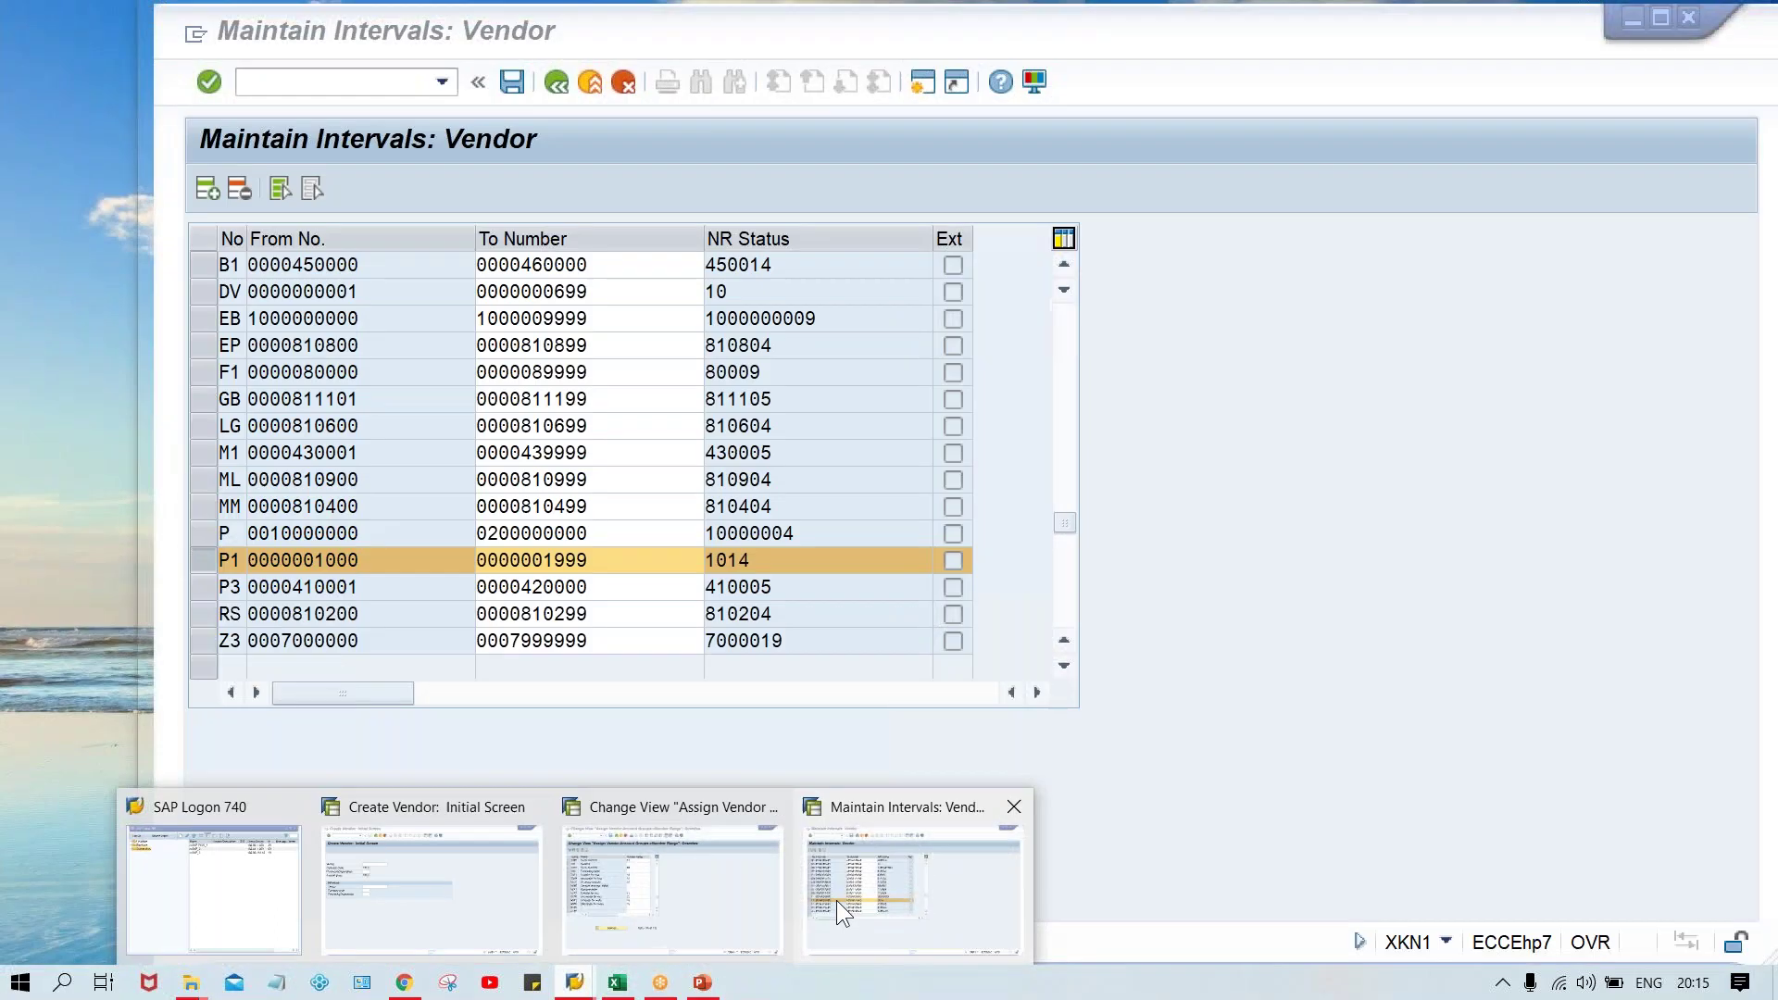
{"action": "left_click", "coordinate": [836, 900]}
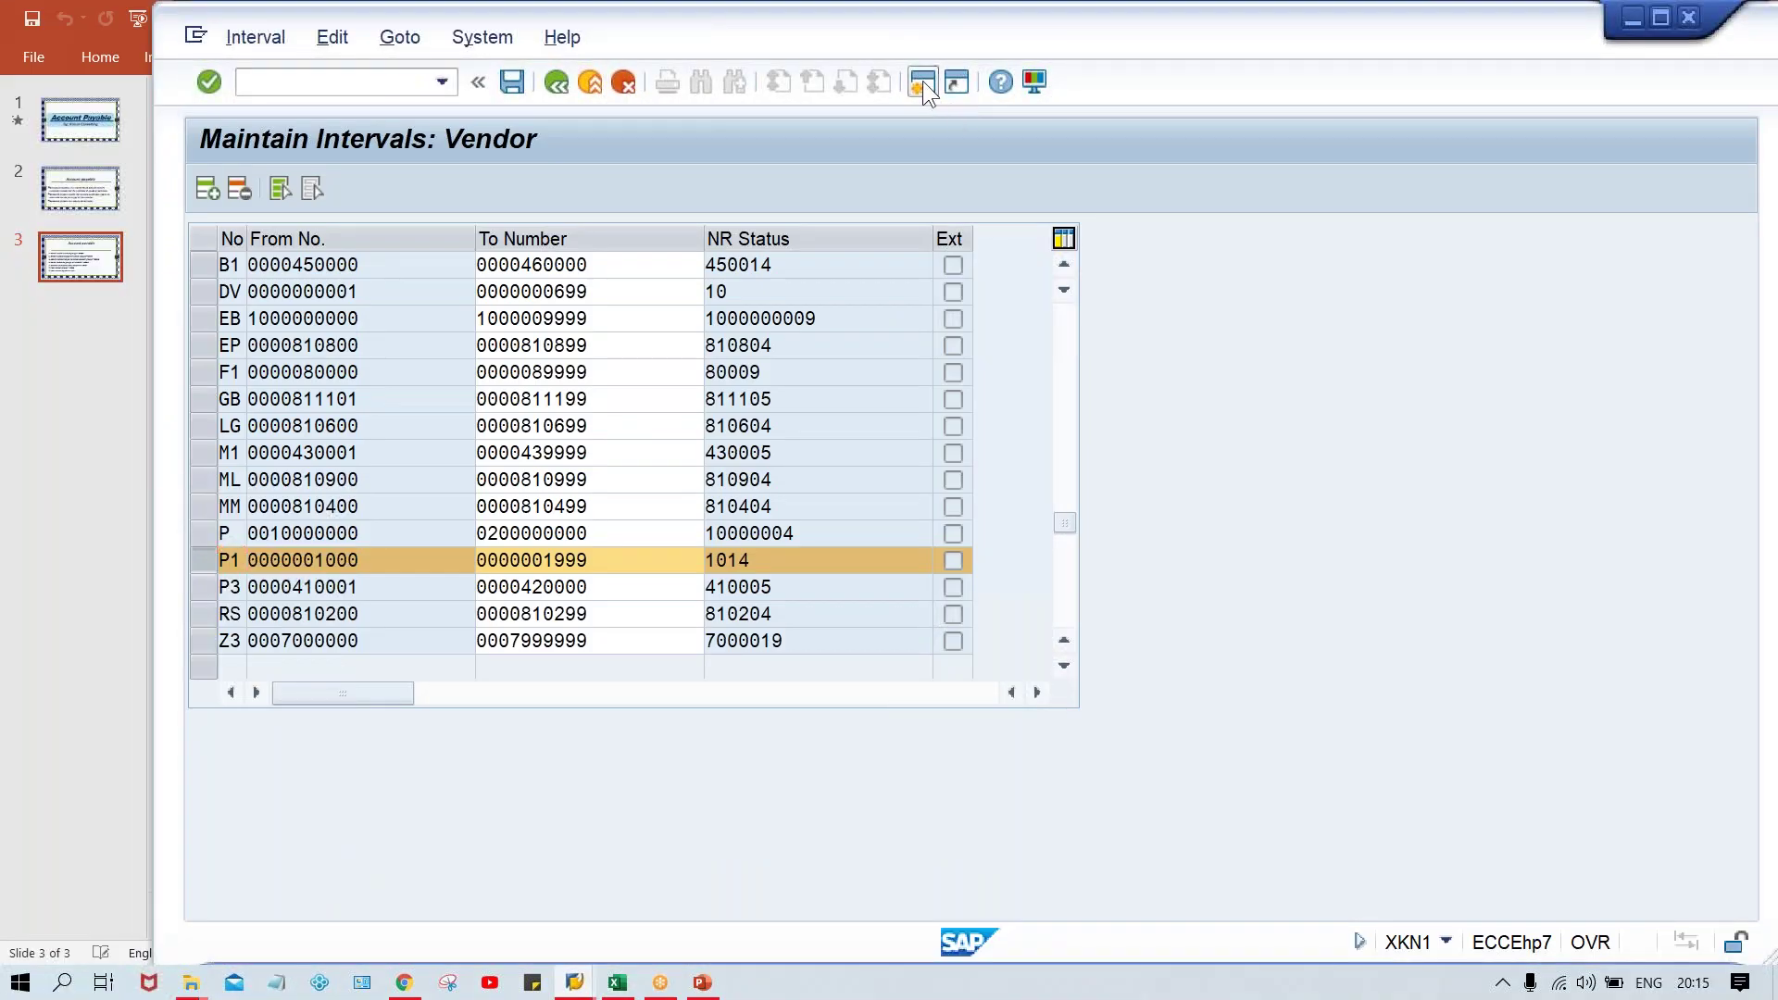
{"action": "left_click", "coordinate": [923, 81]}
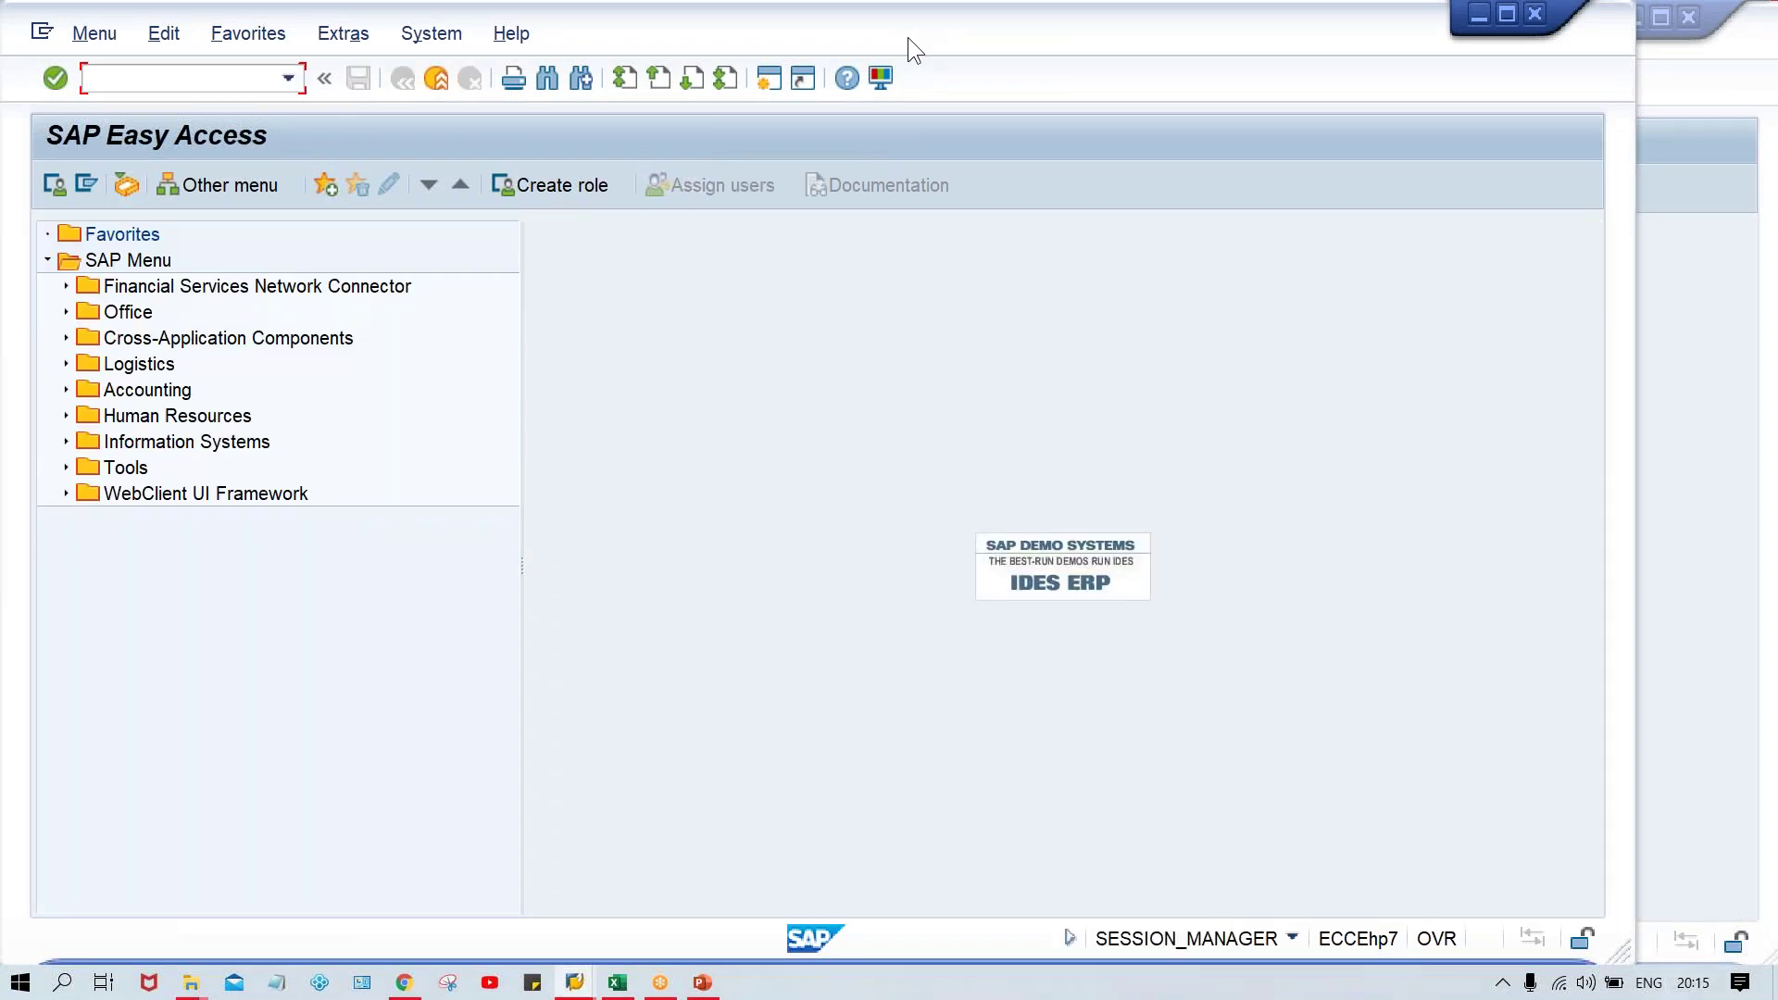
{"action": "left_click_drag", "start_coordinate": [922, 37], "coordinate": [1072, 37]}
{"action": "left_click", "coordinate": [271, 71]}
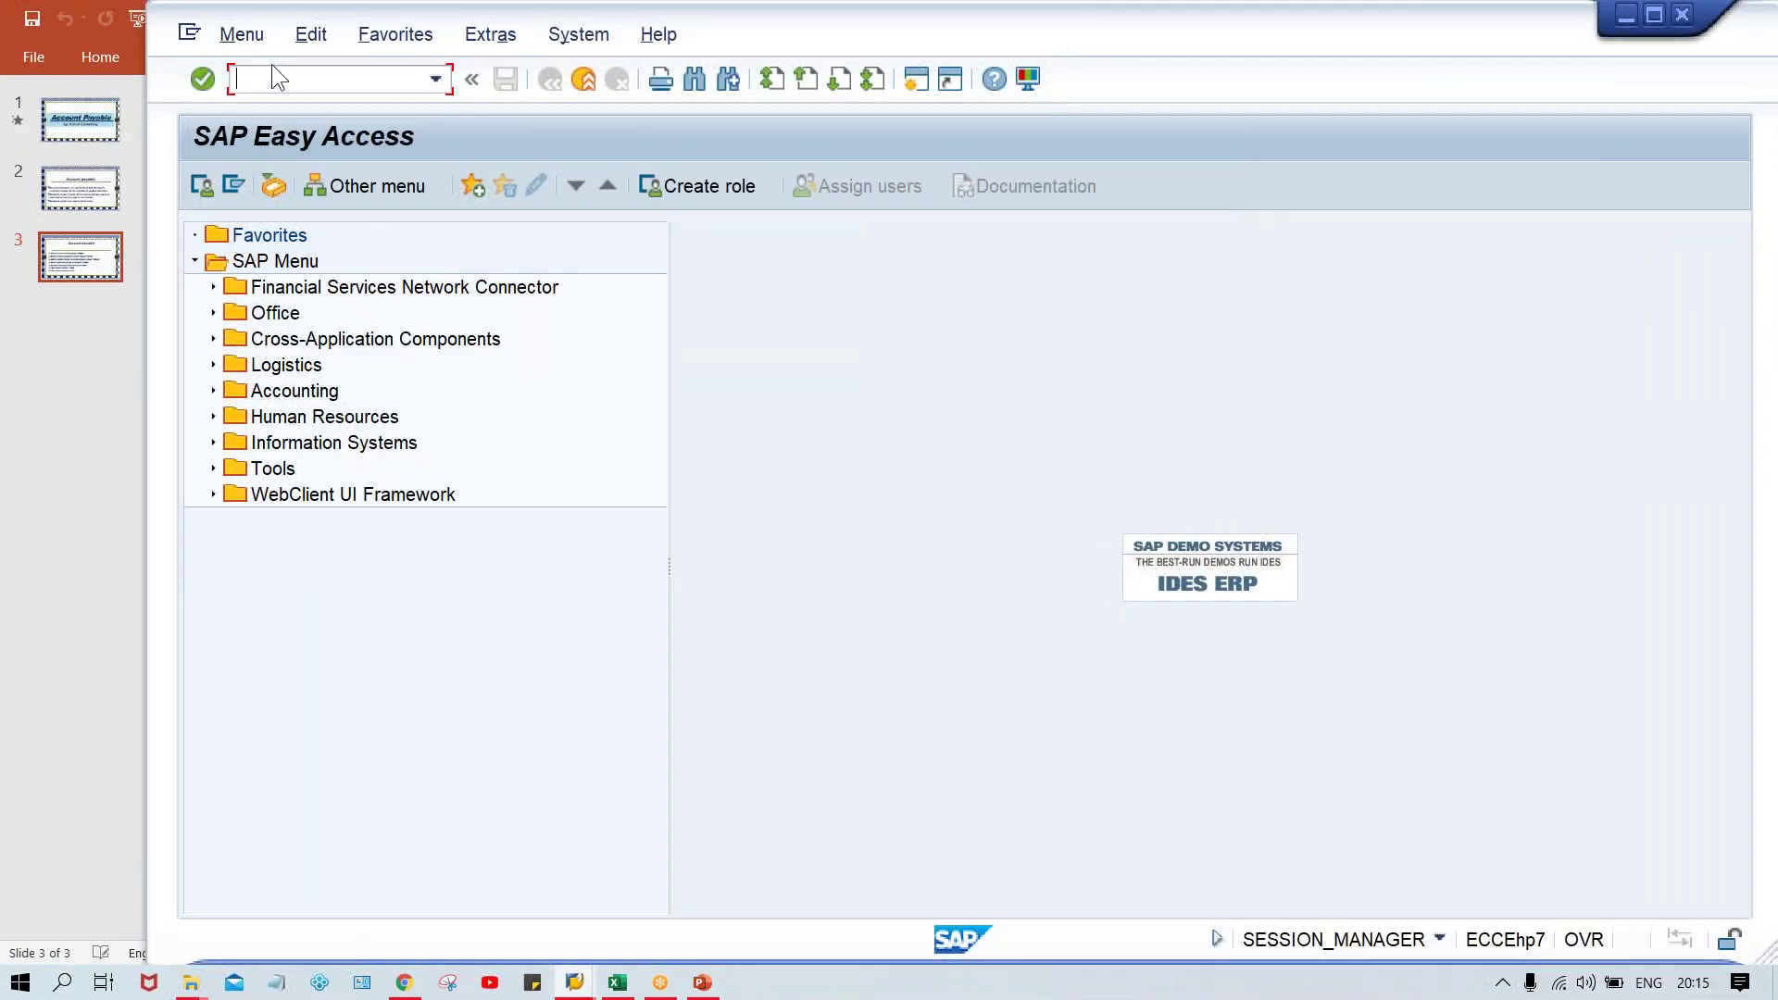
{"action": "type", "text": "OBA3"}
{"action": "key", "text": "Return"}
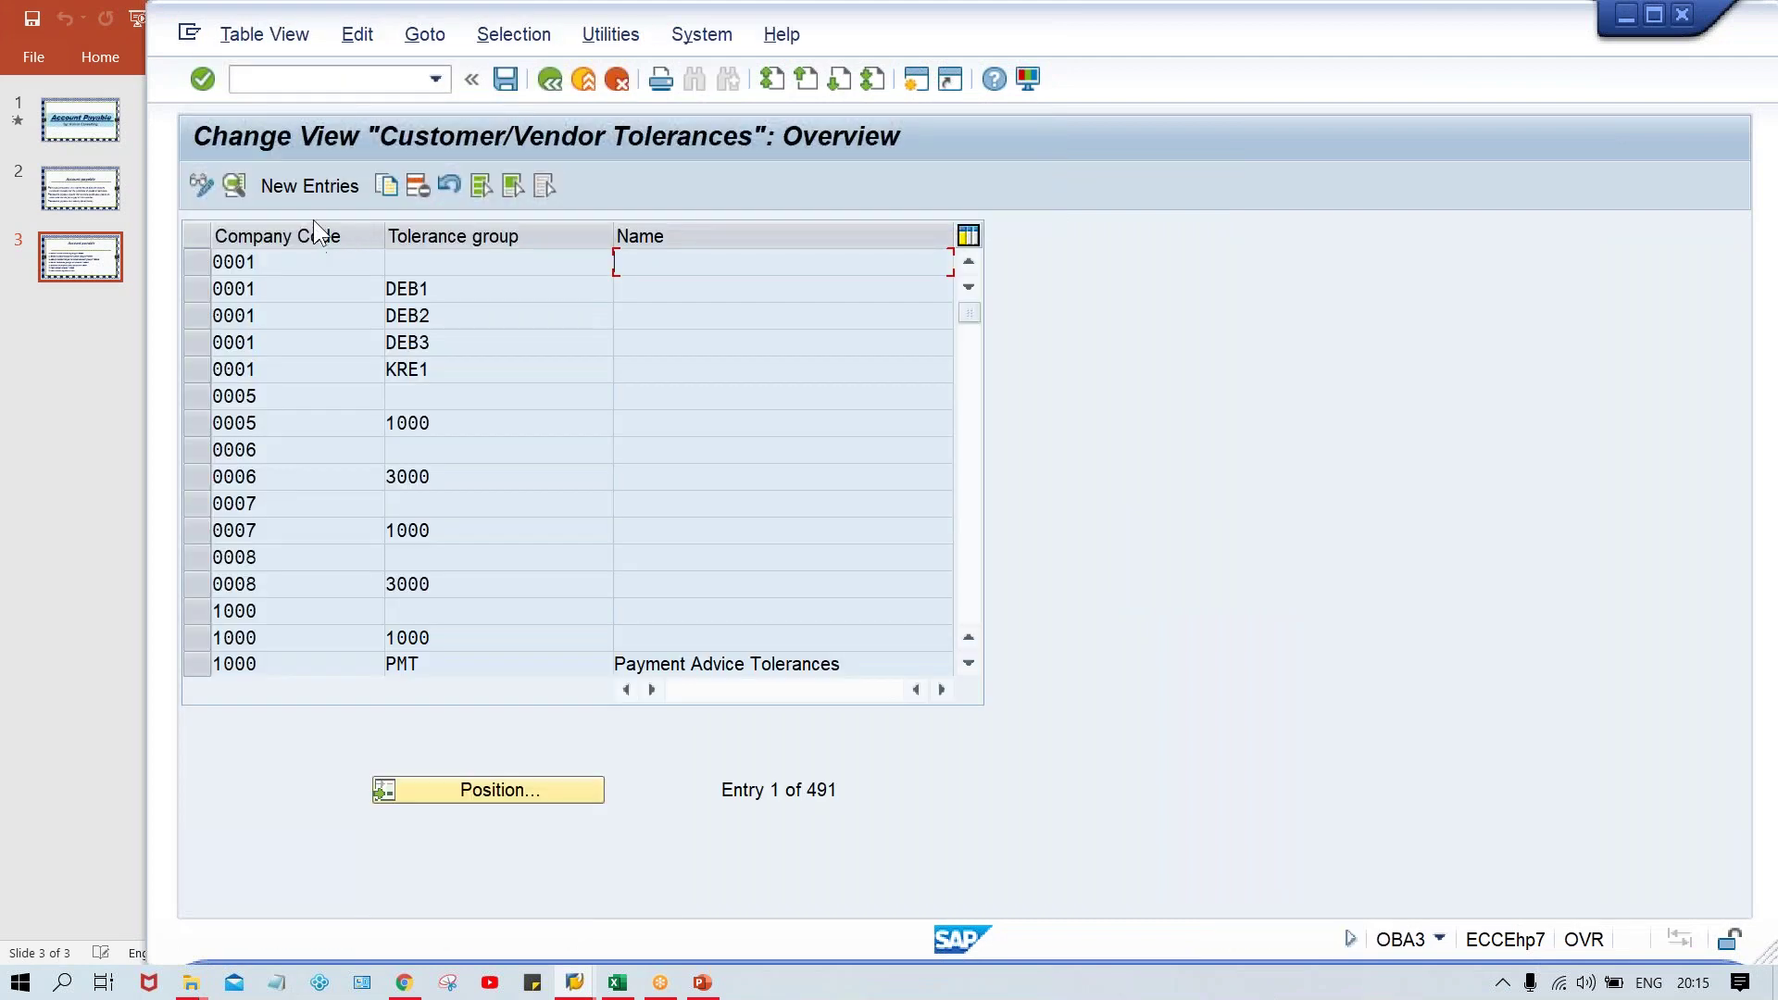
Create a new vendor tolerance entry for company code TM00, with the tolerance group left blank and the description TATA MOTOR
{"action": "left_click", "coordinate": [314, 184]}
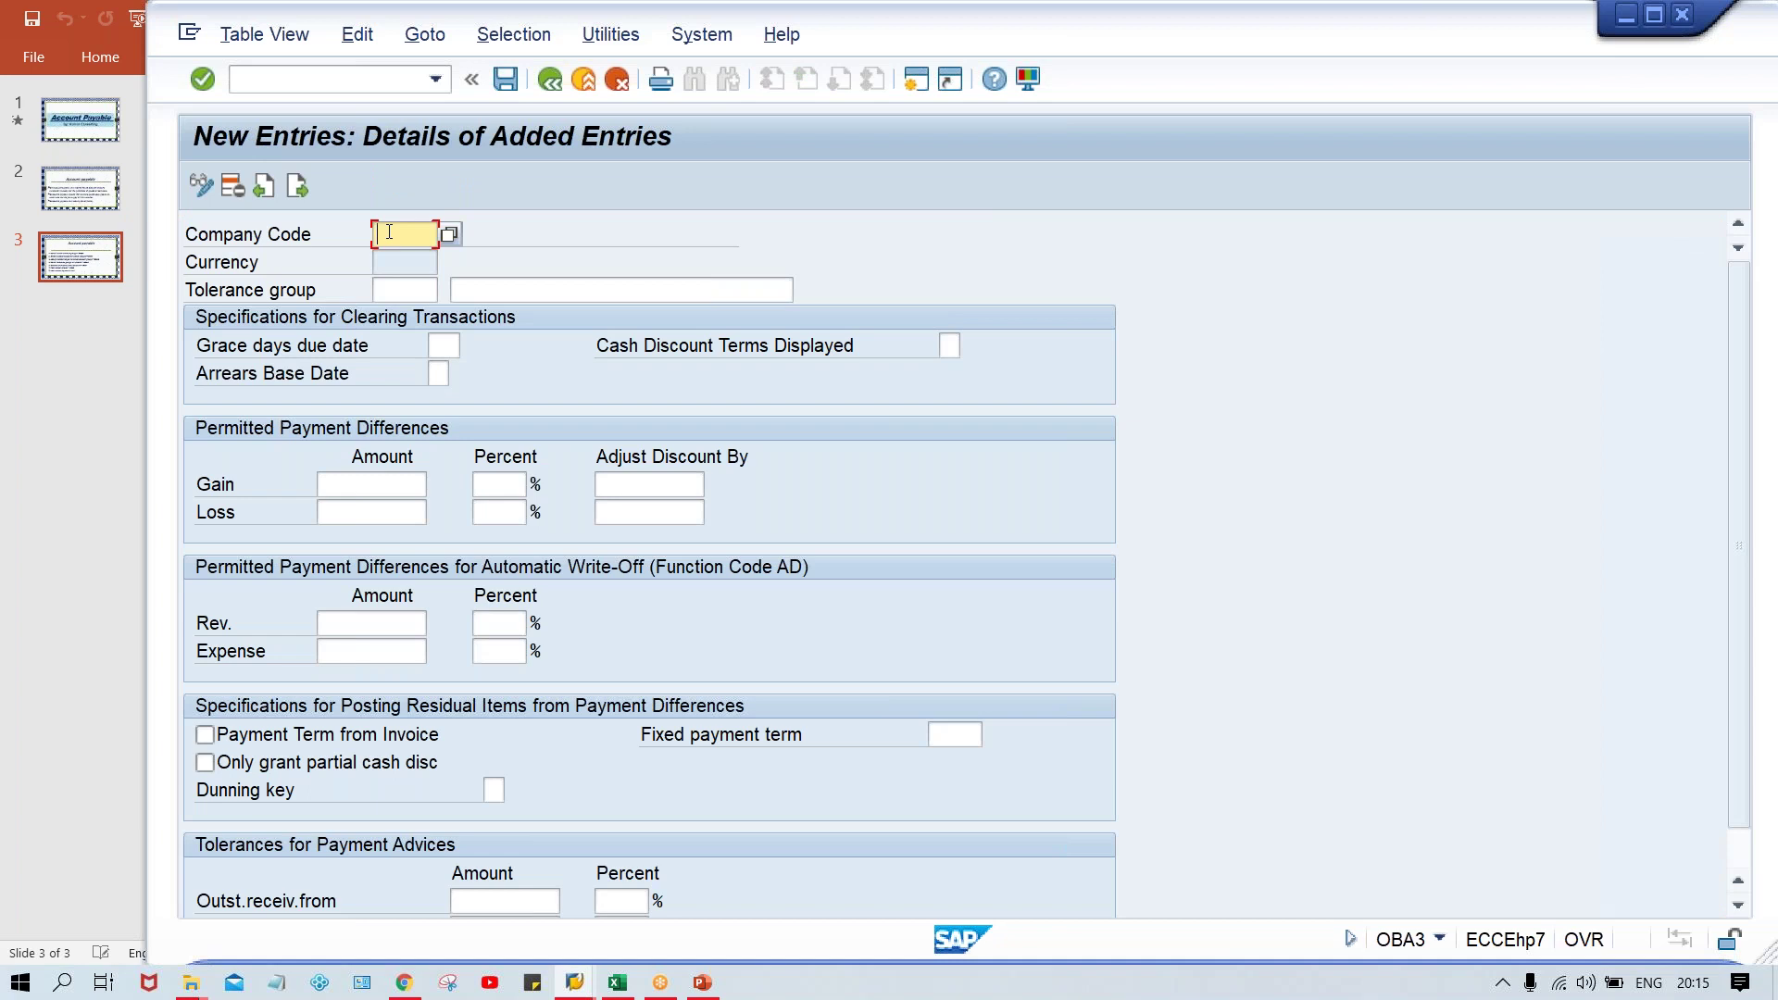
{"action": "type", "text": "TM000"}
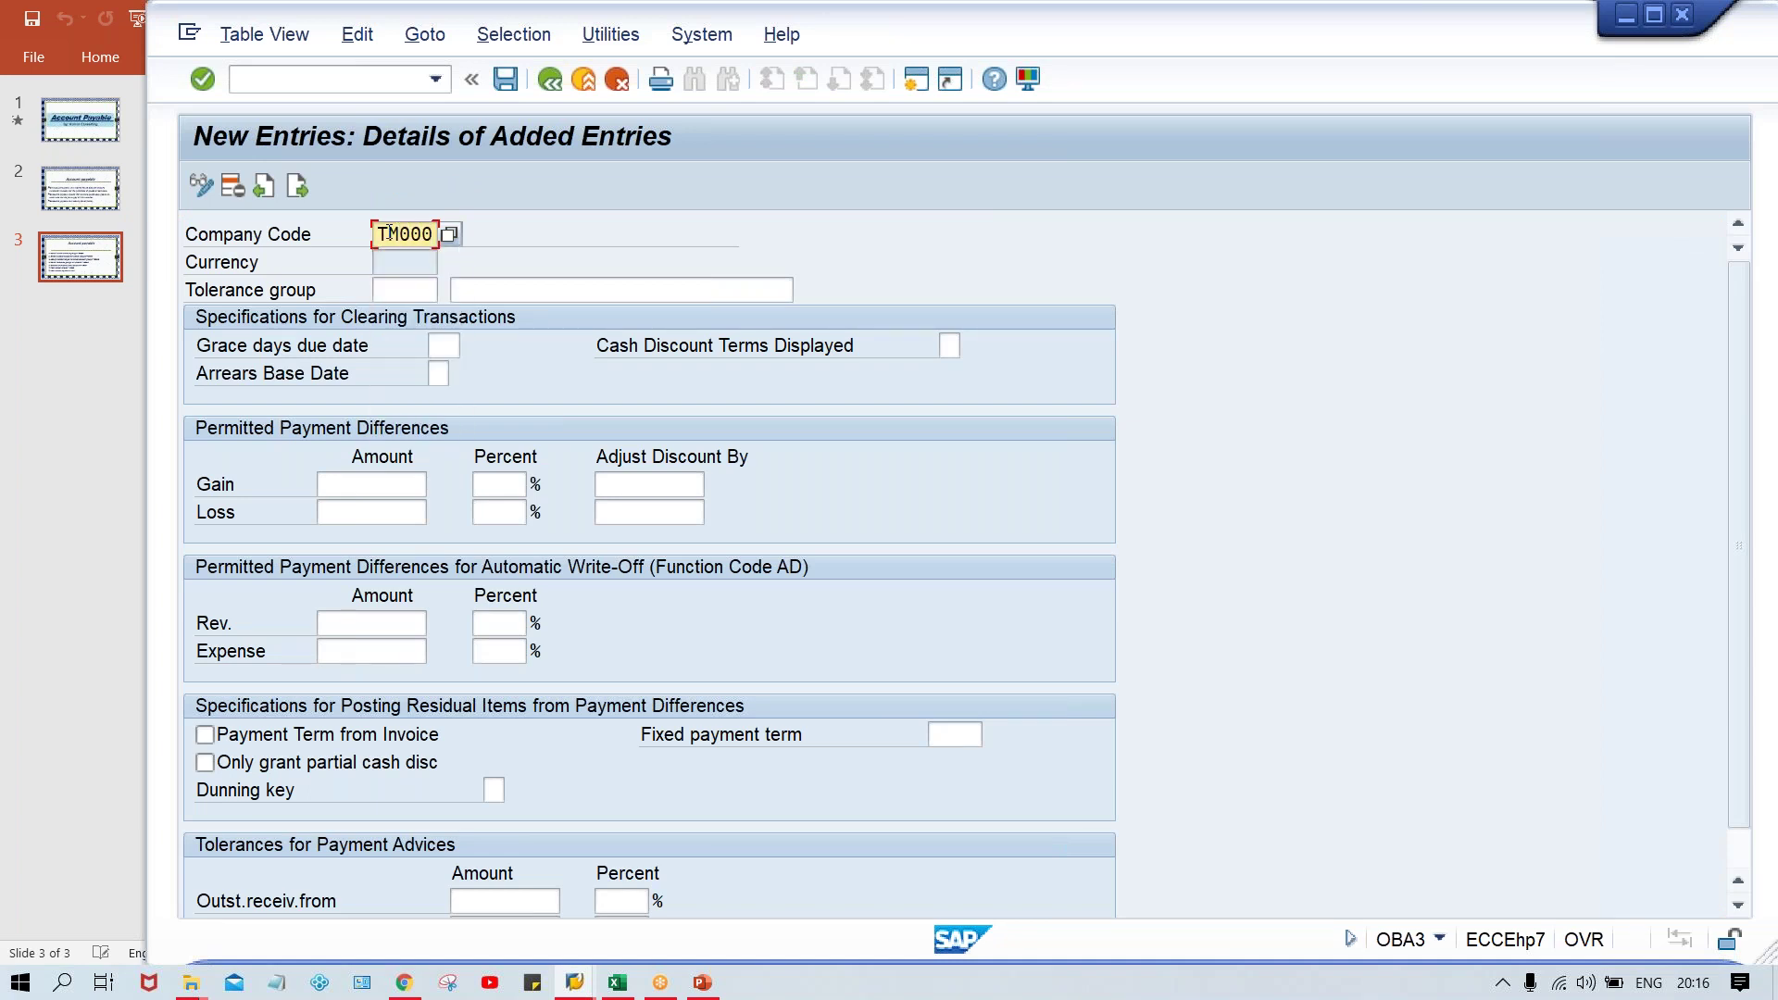
{"action": "key", "text": "BackSpace"}
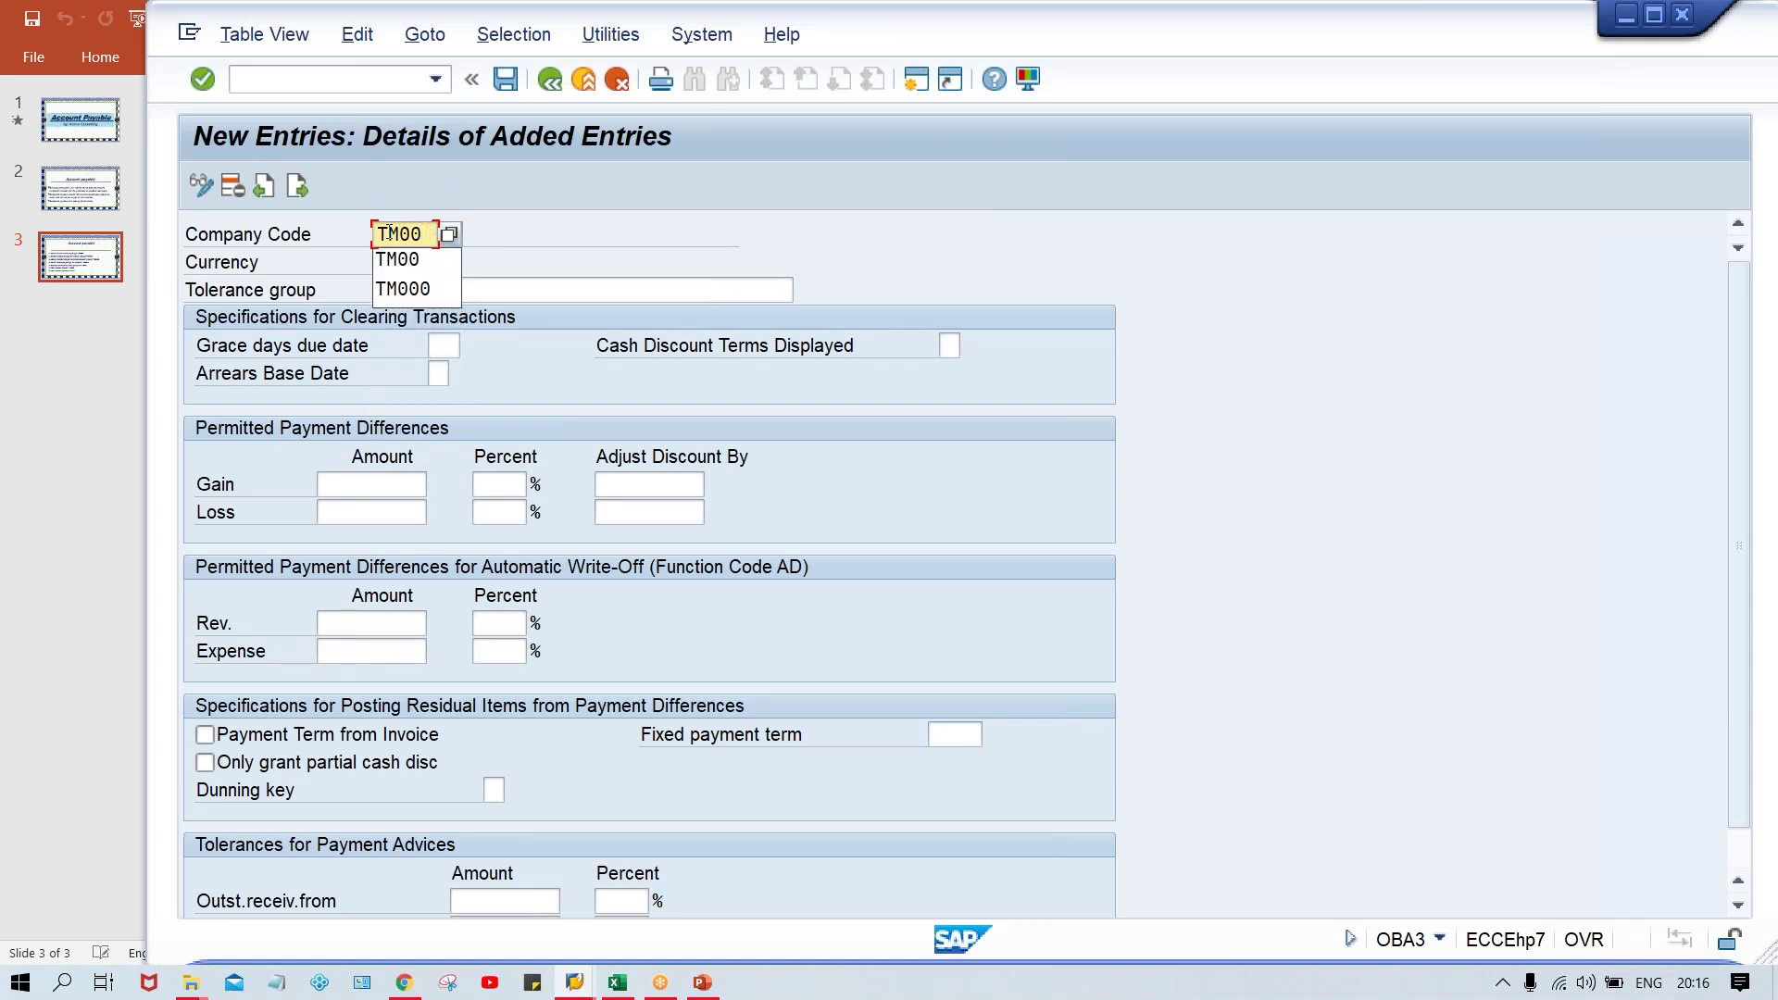
{"action": "key", "text": "Escape"}
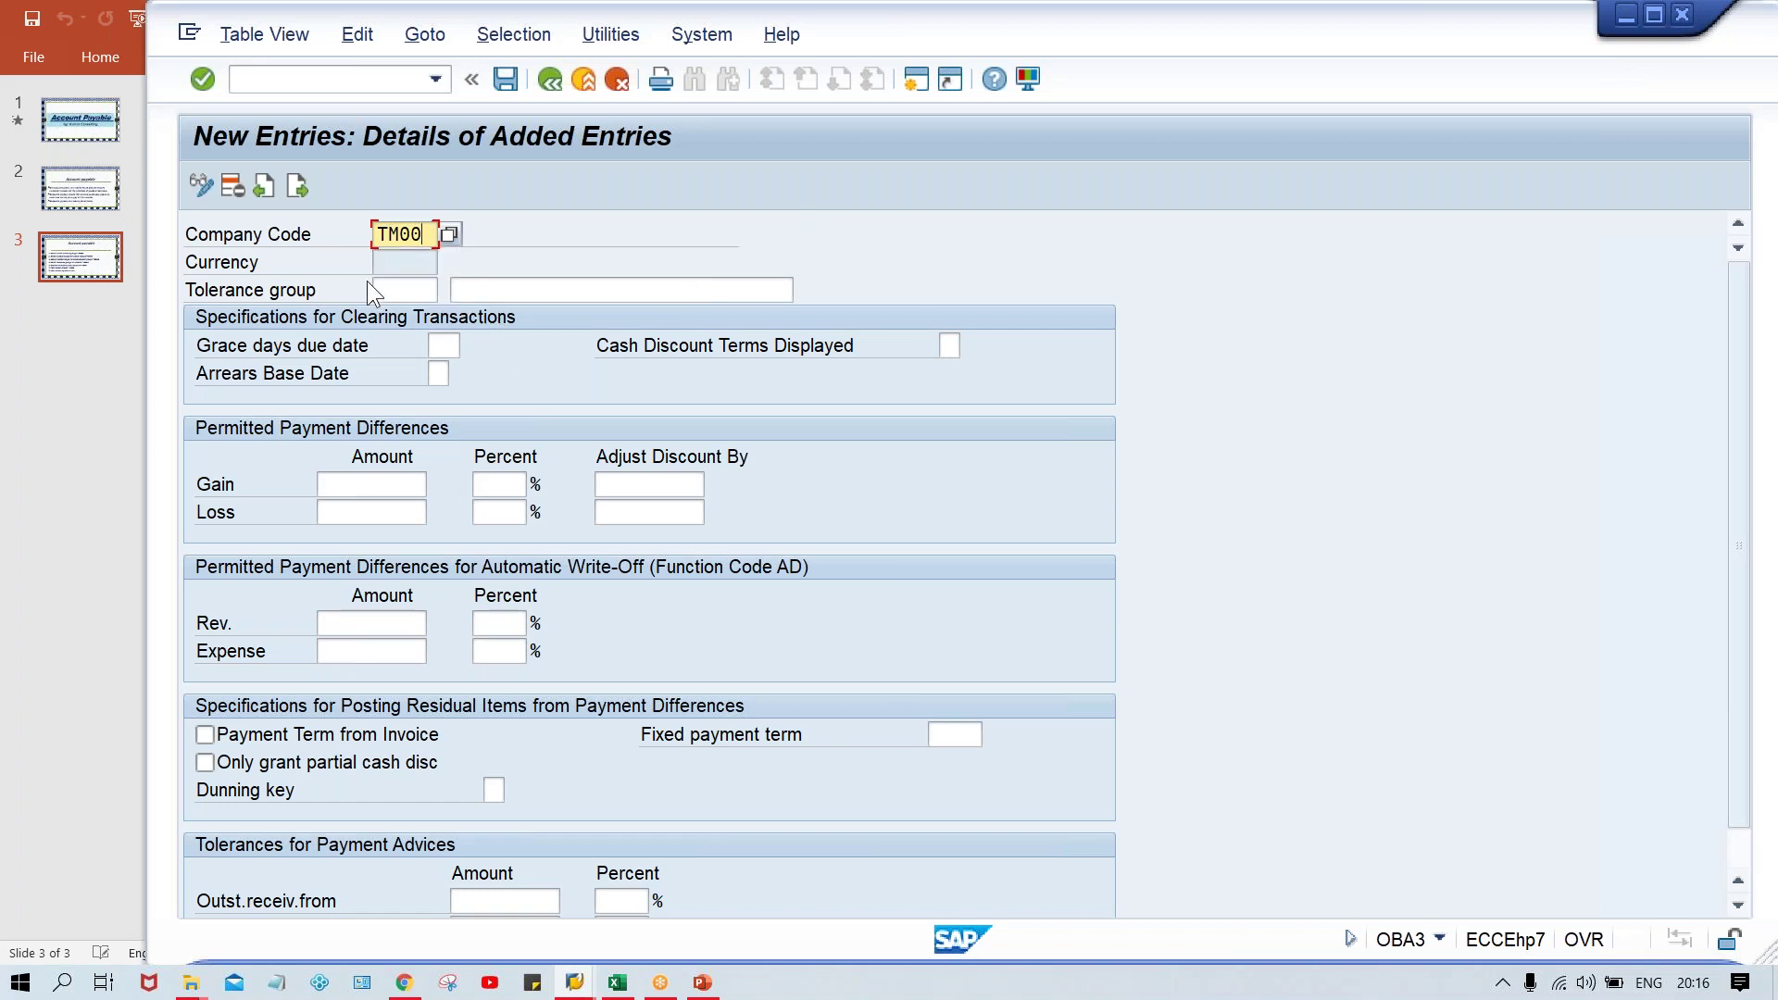
{"action": "left_click", "coordinate": [402, 290]}
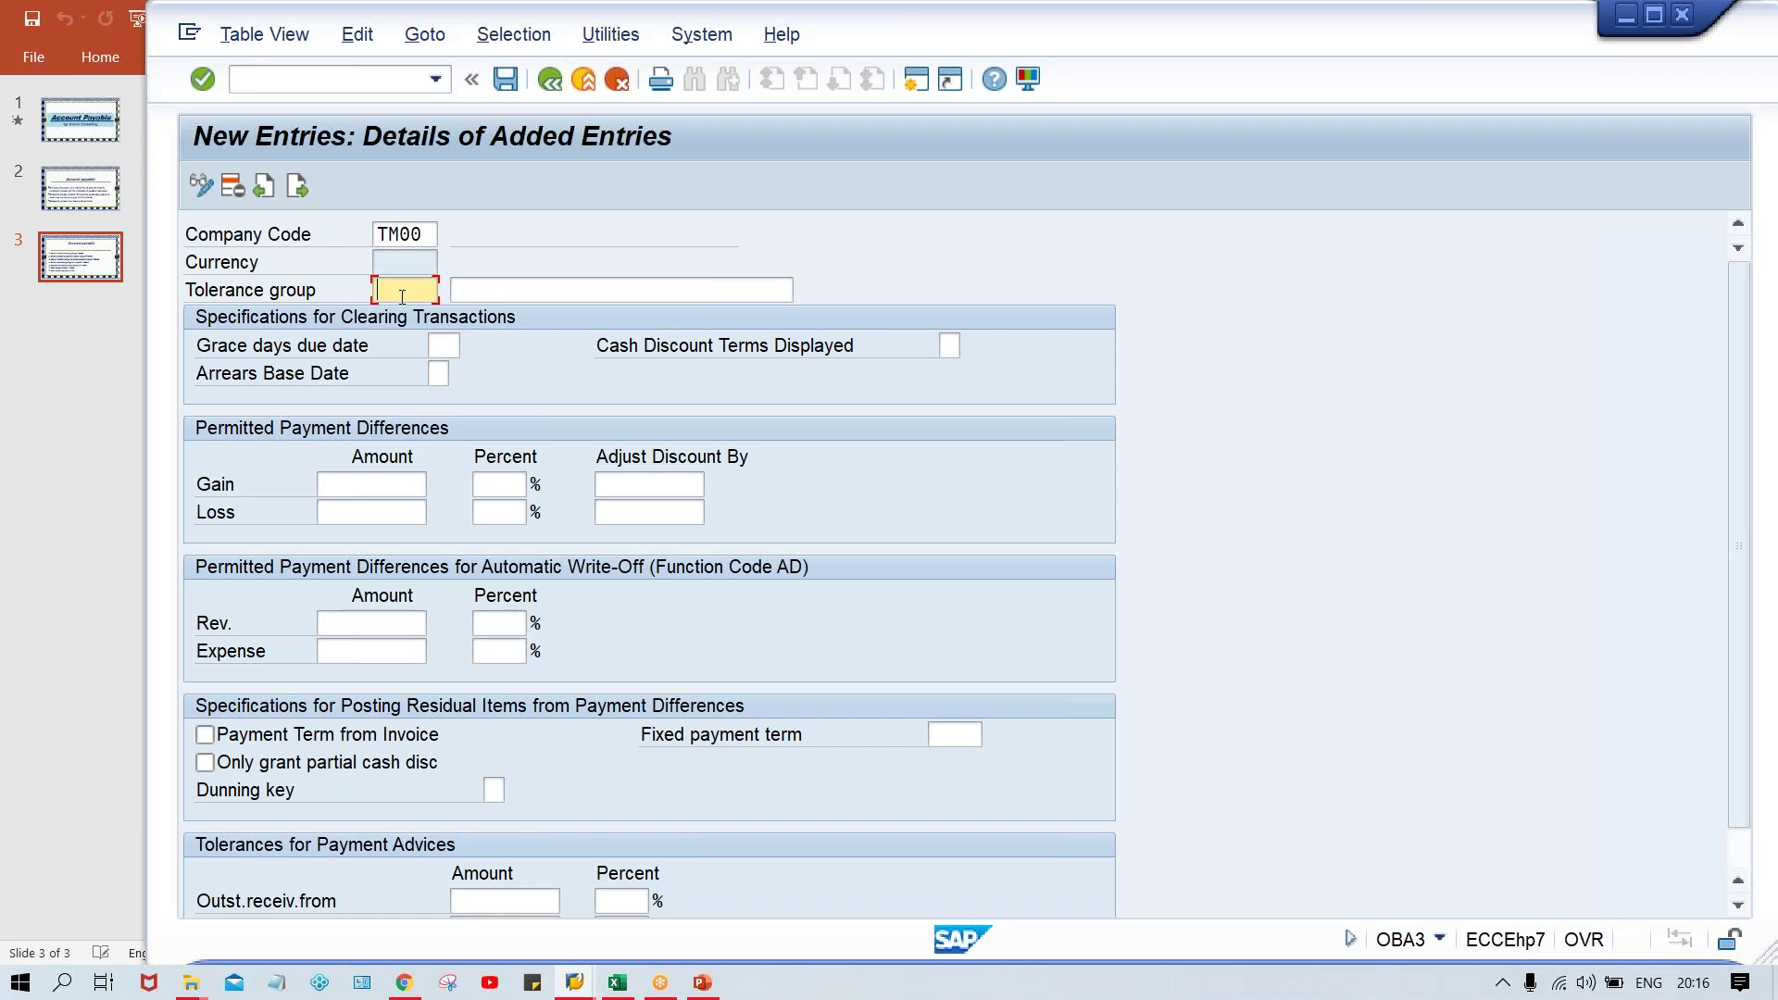
{"action": "key", "text": "Tab"}
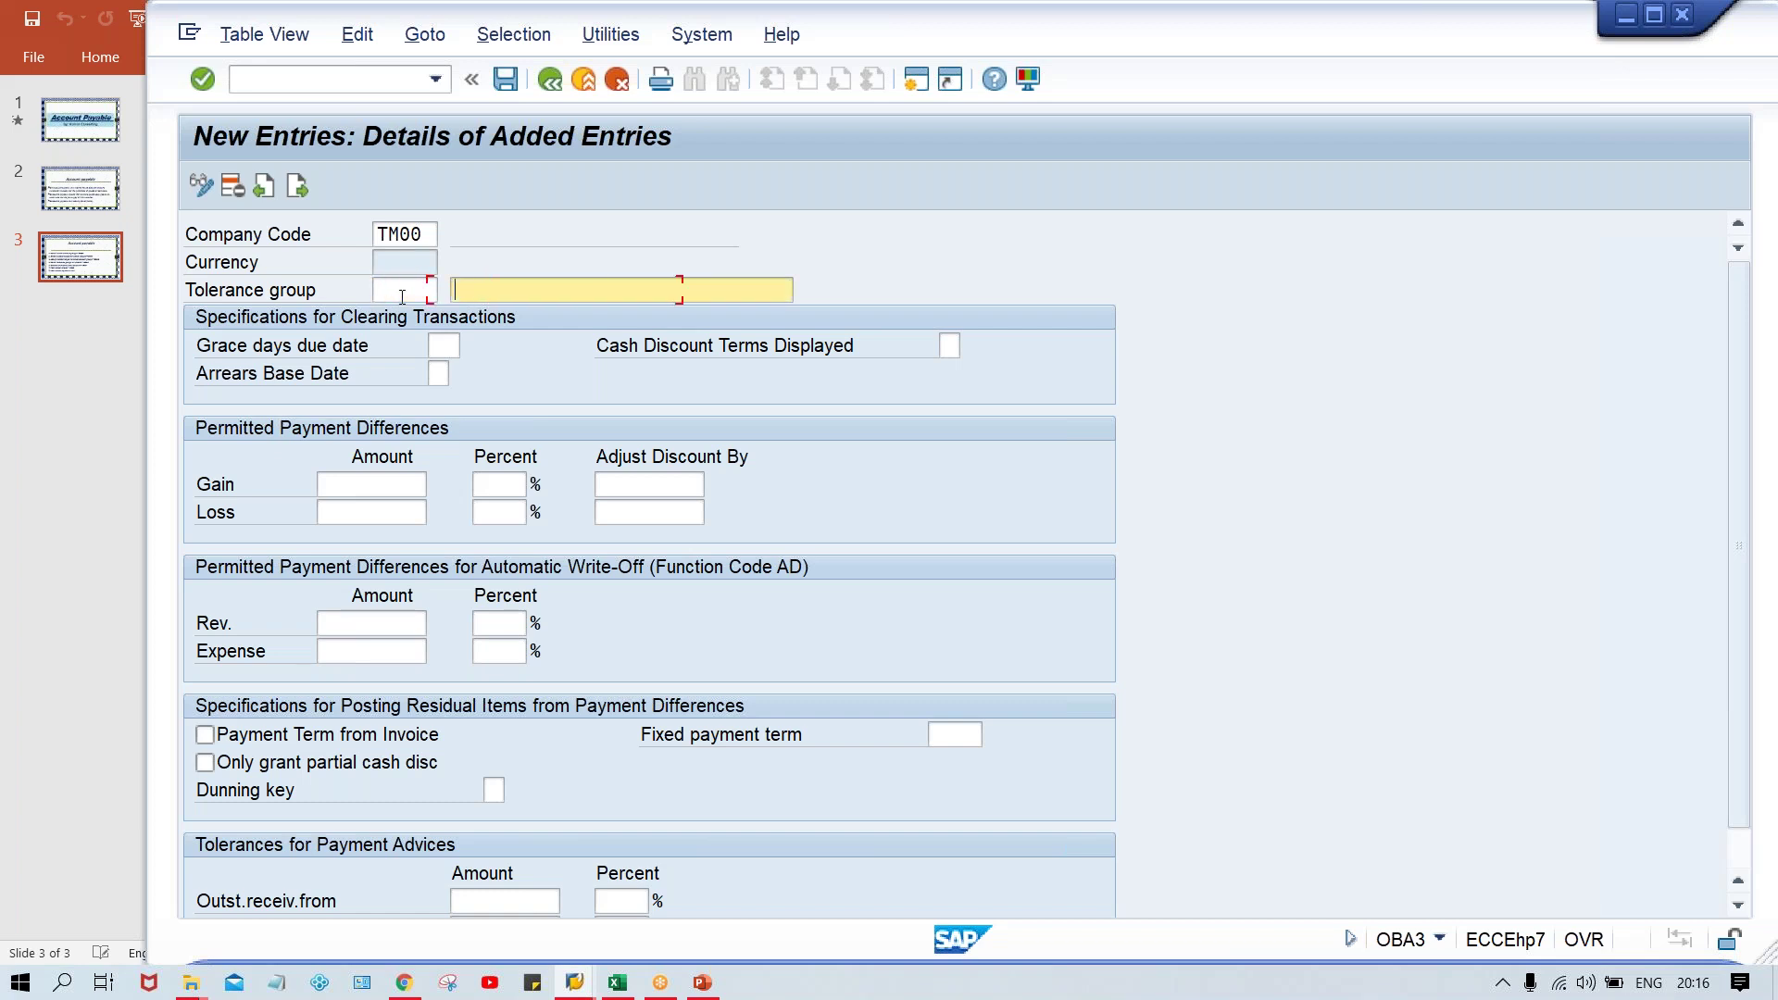
{"action": "type", "text": "TATA"}
{"action": "key", "text": "Down"}
{"action": "key", "text": "Return"}
Set the permitted payment difference amounts to 10 for both gain and loss, and save the tolerance entry
{"action": "left_click", "coordinate": [446, 350]}
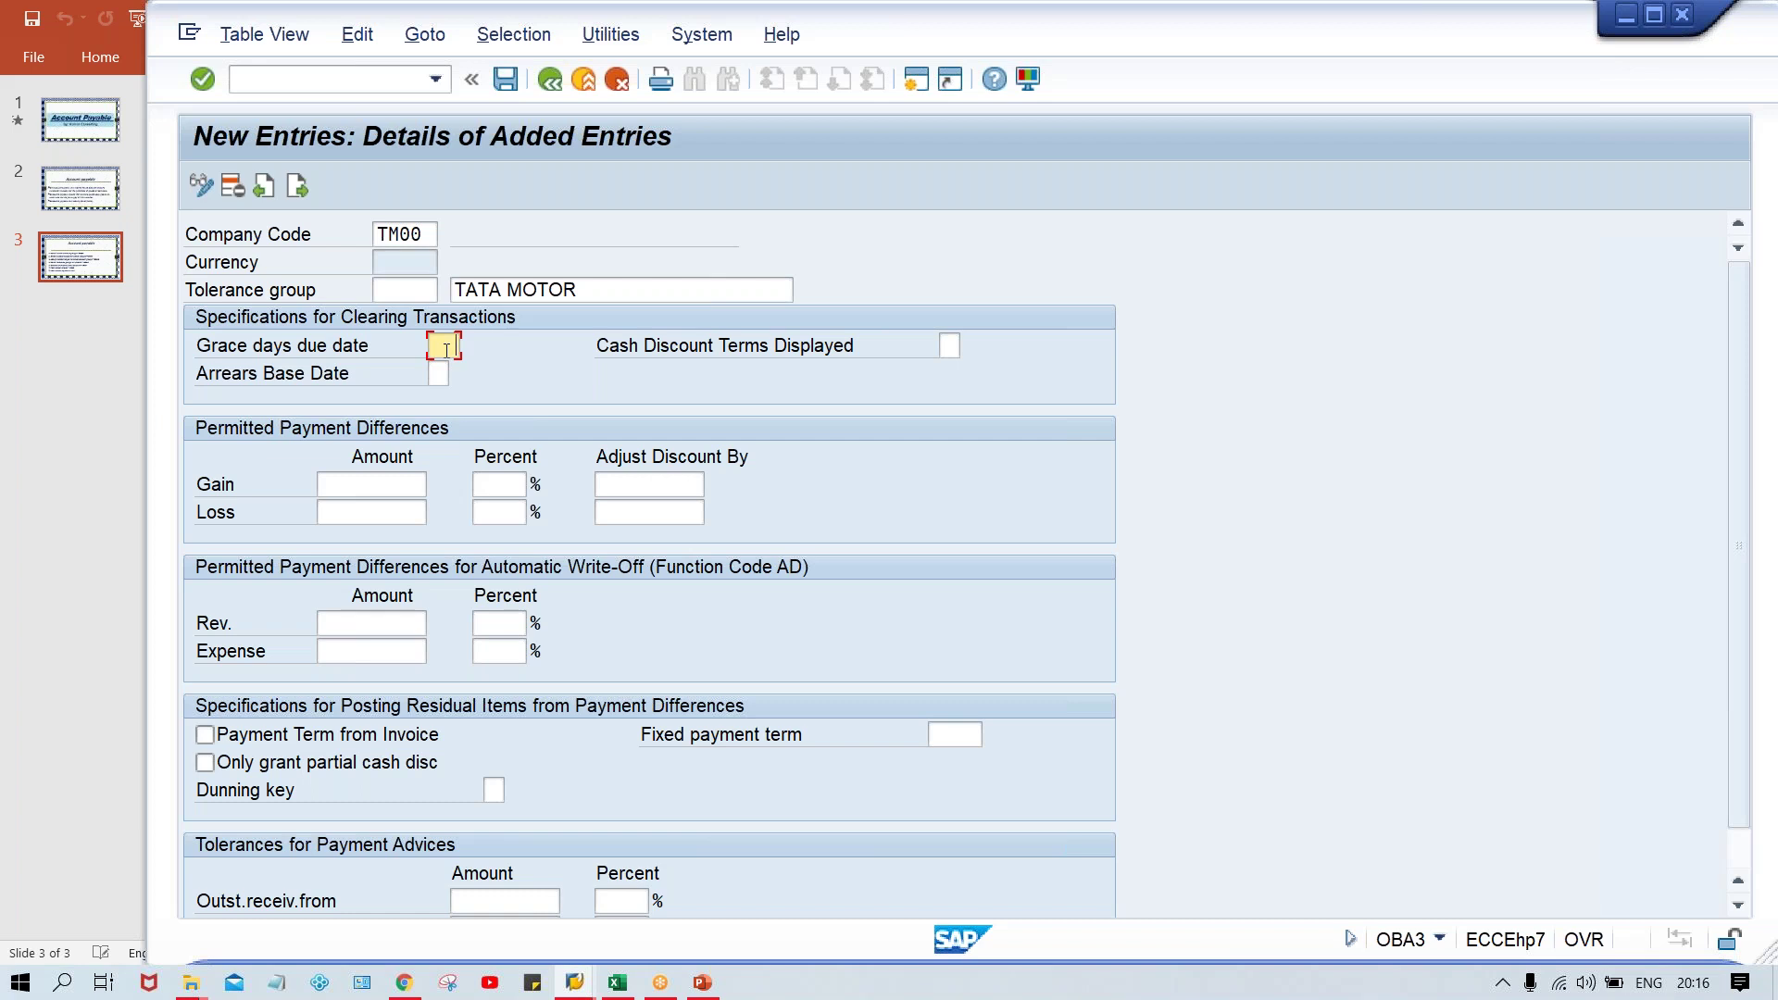
{"action": "left_click", "coordinate": [368, 489]}
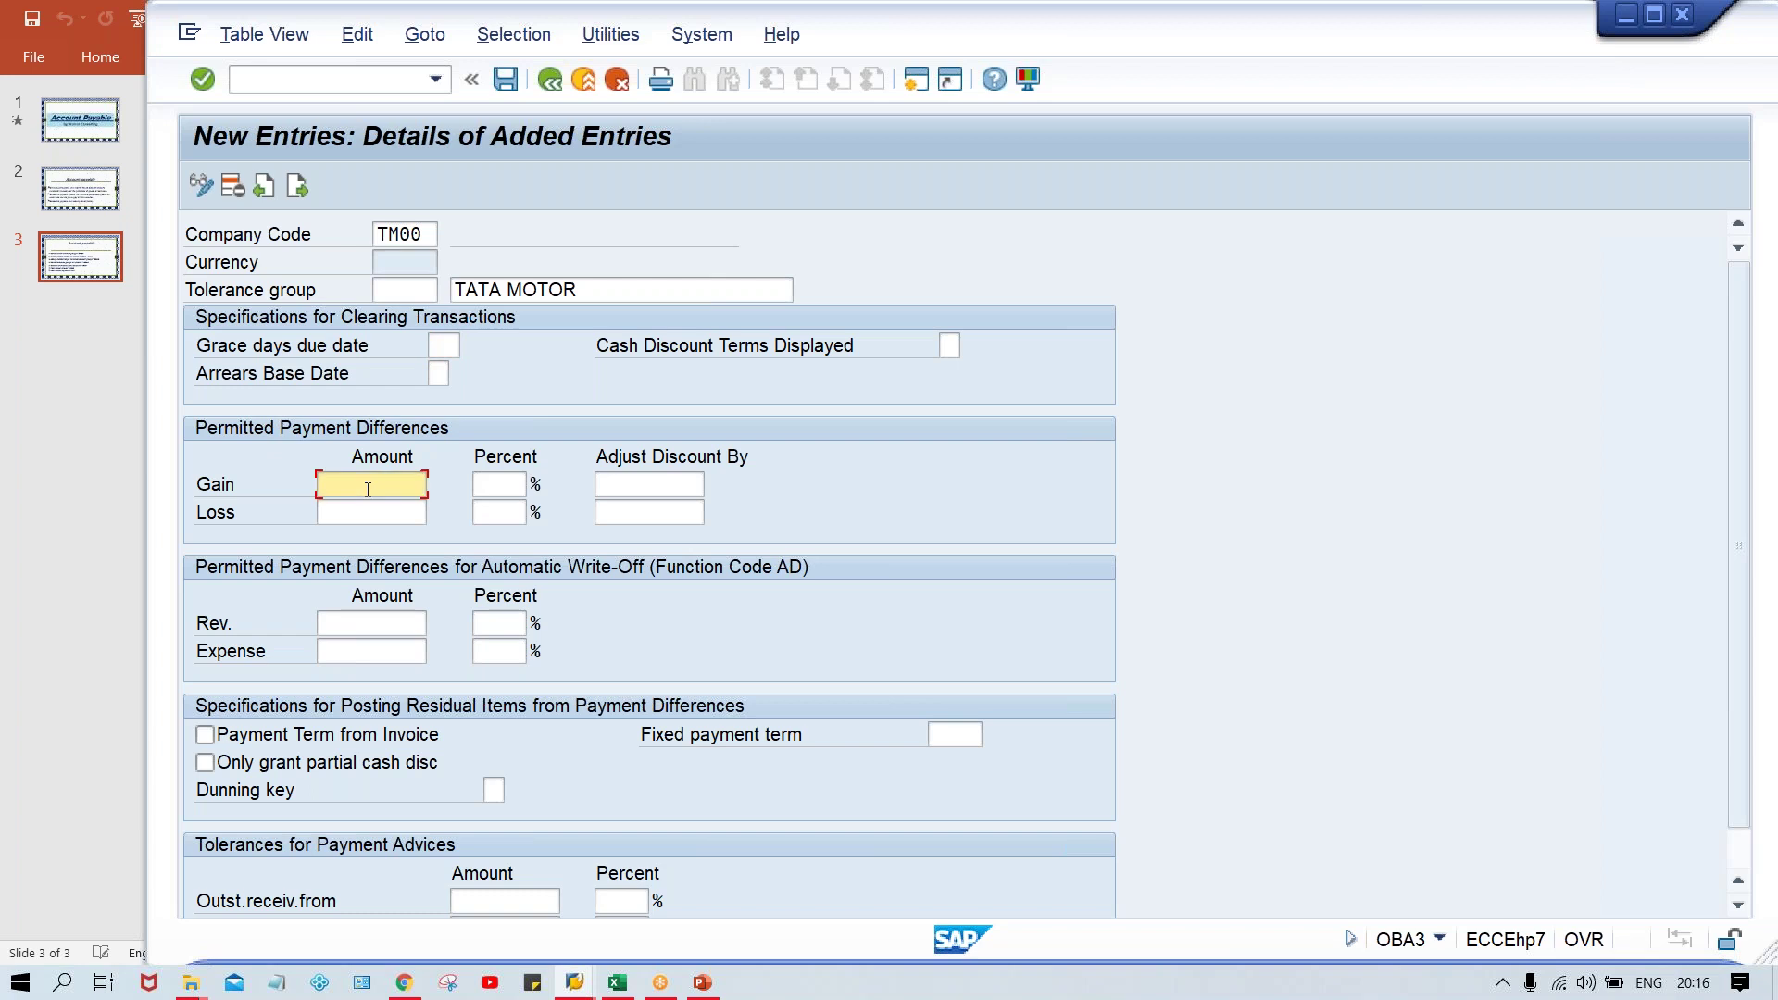
{"action": "type", "text": "10"}
{"action": "key", "text": "Down"}
{"action": "type", "text": "10"}
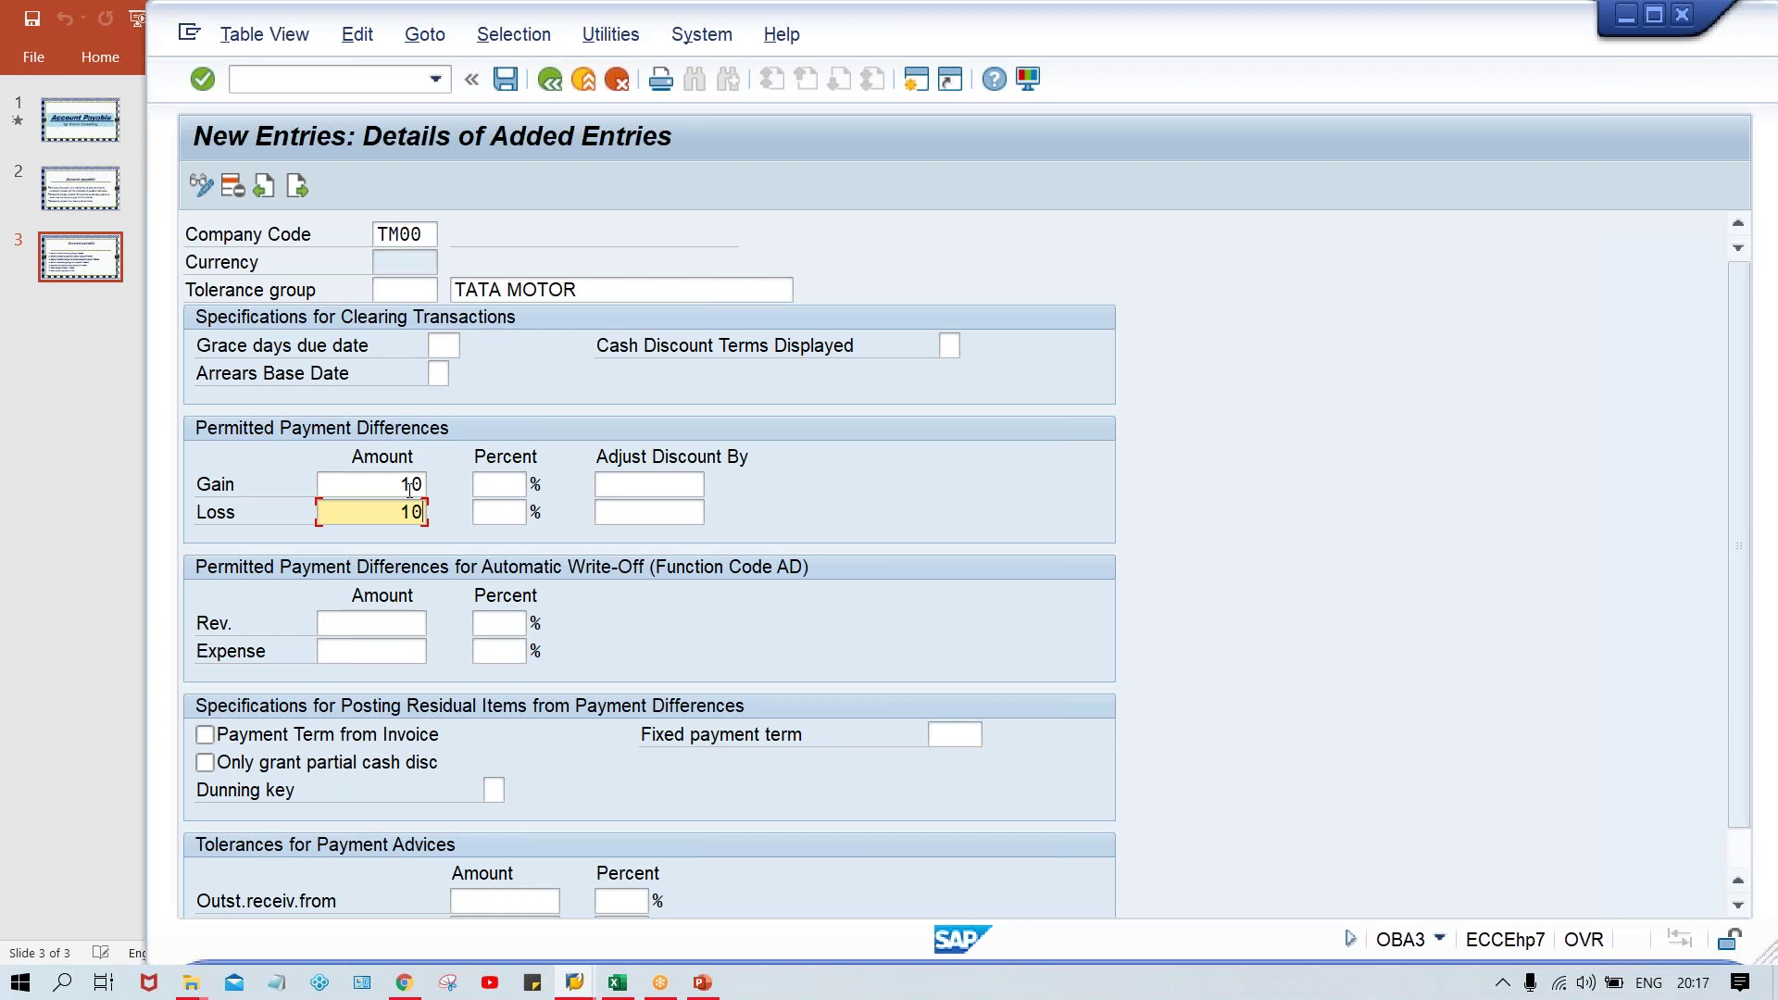
{"action": "key", "text": "Return"}
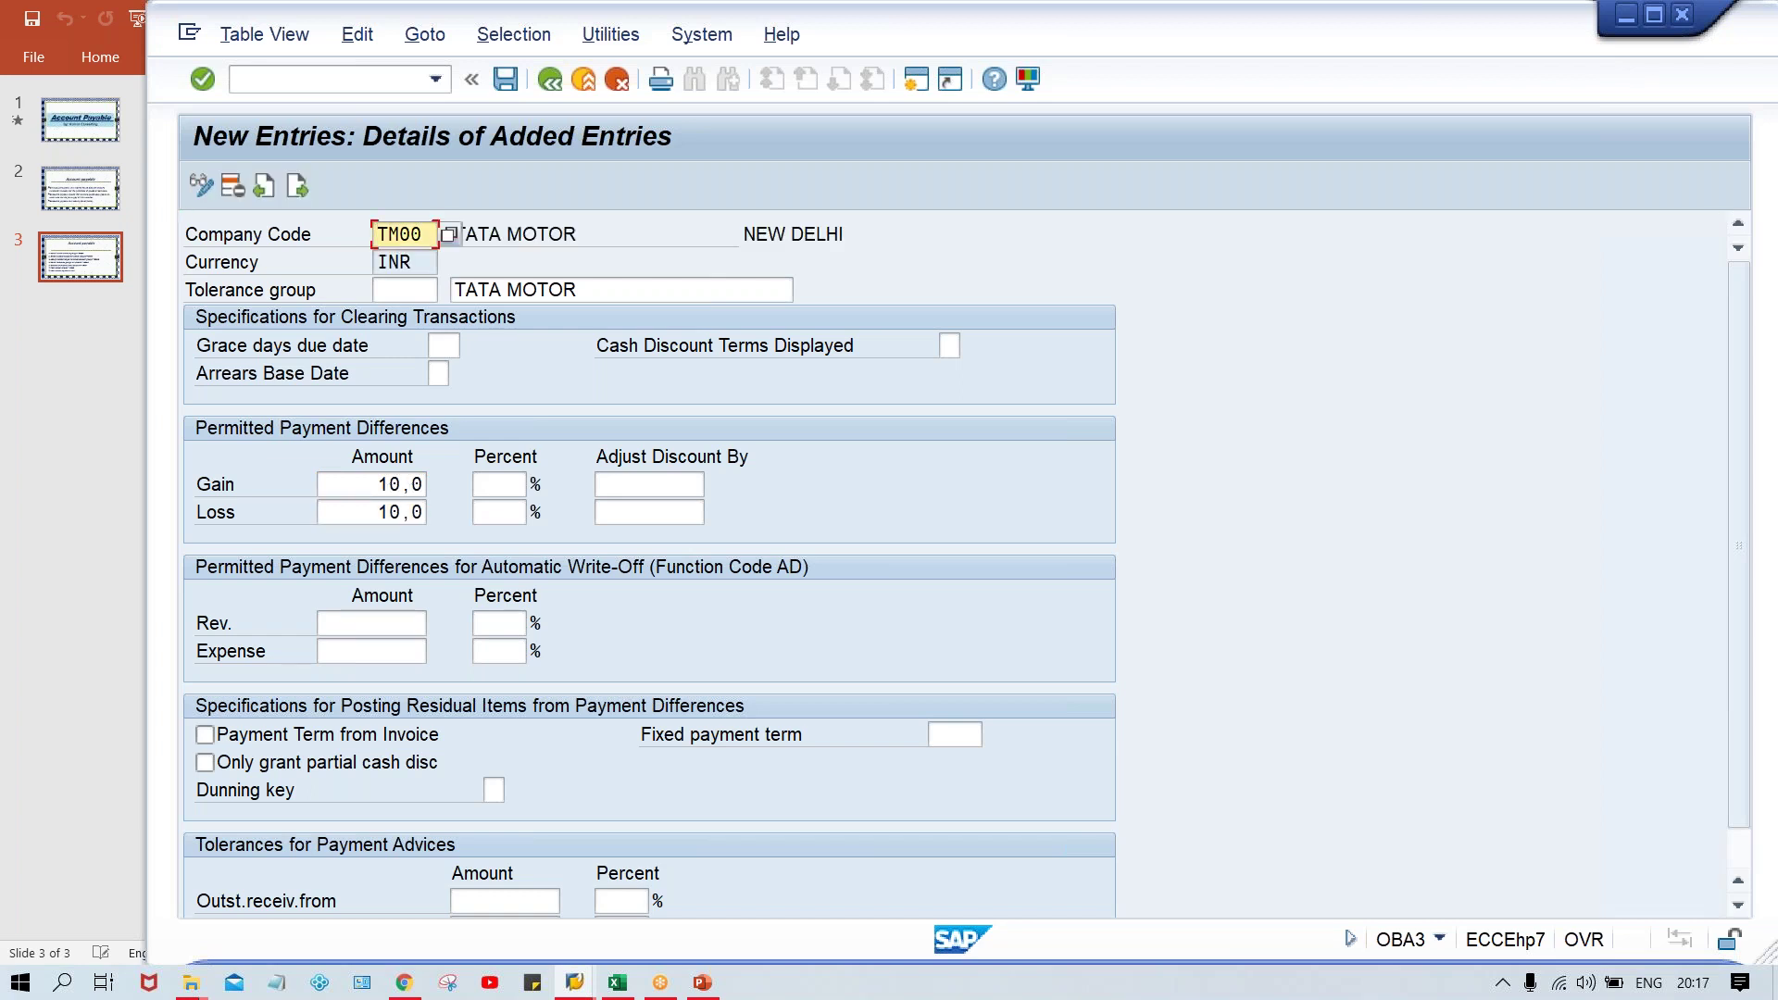
{"action": "key", "text": "ctrl+s"}
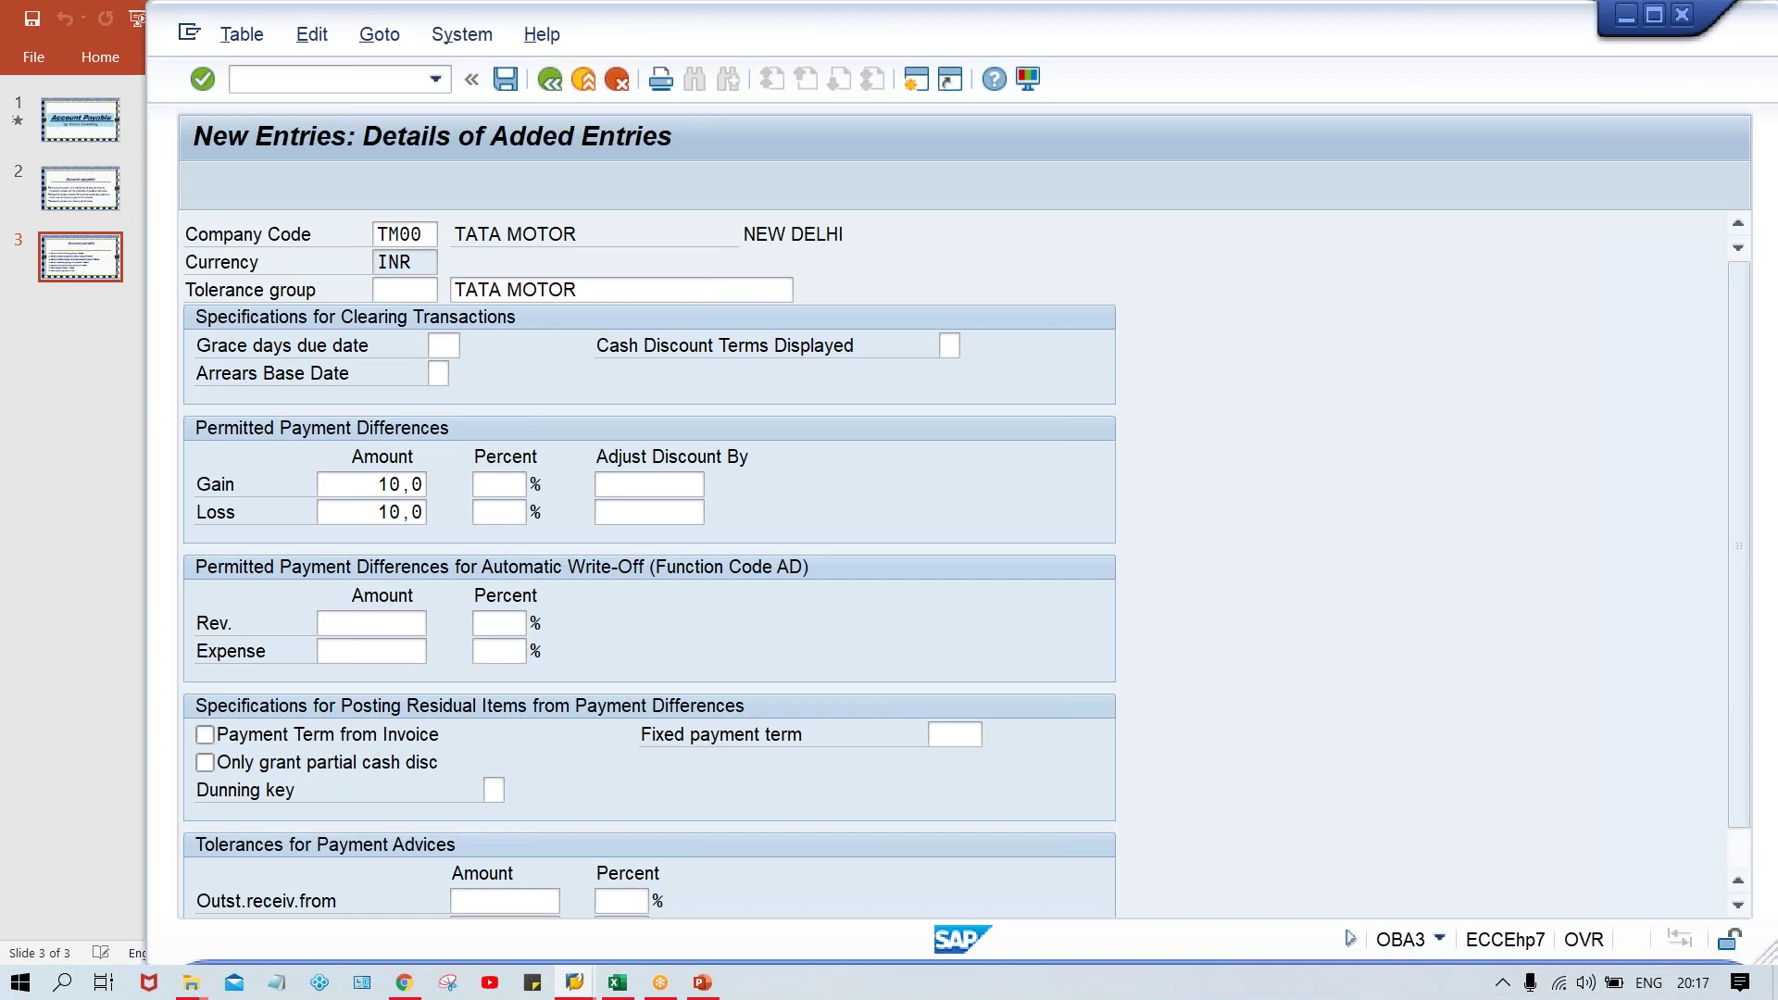
{"action": "key", "text": "Return"}
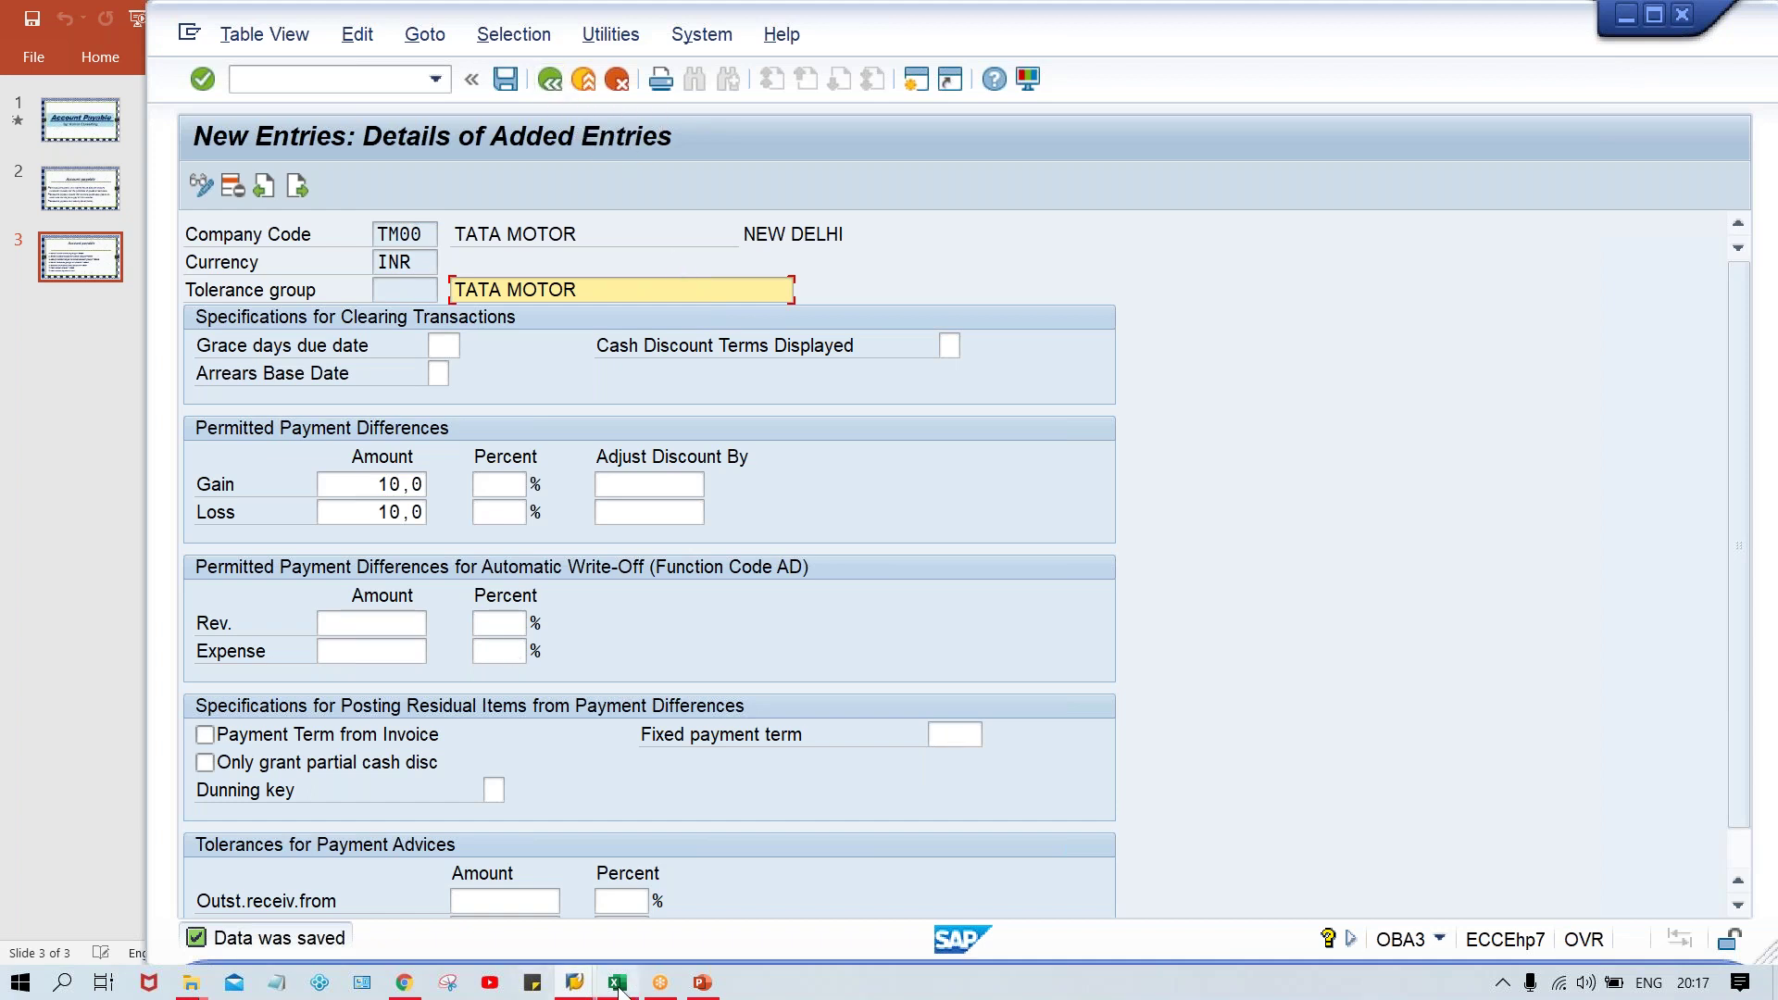
Switch to the Class workbook in Excel, review the INVOICE and PYT example, and enter the label GAIN in H11
{"action": "mouse_move", "coordinate": [619, 984]}
{"action": "left_click", "coordinate": [630, 917]}
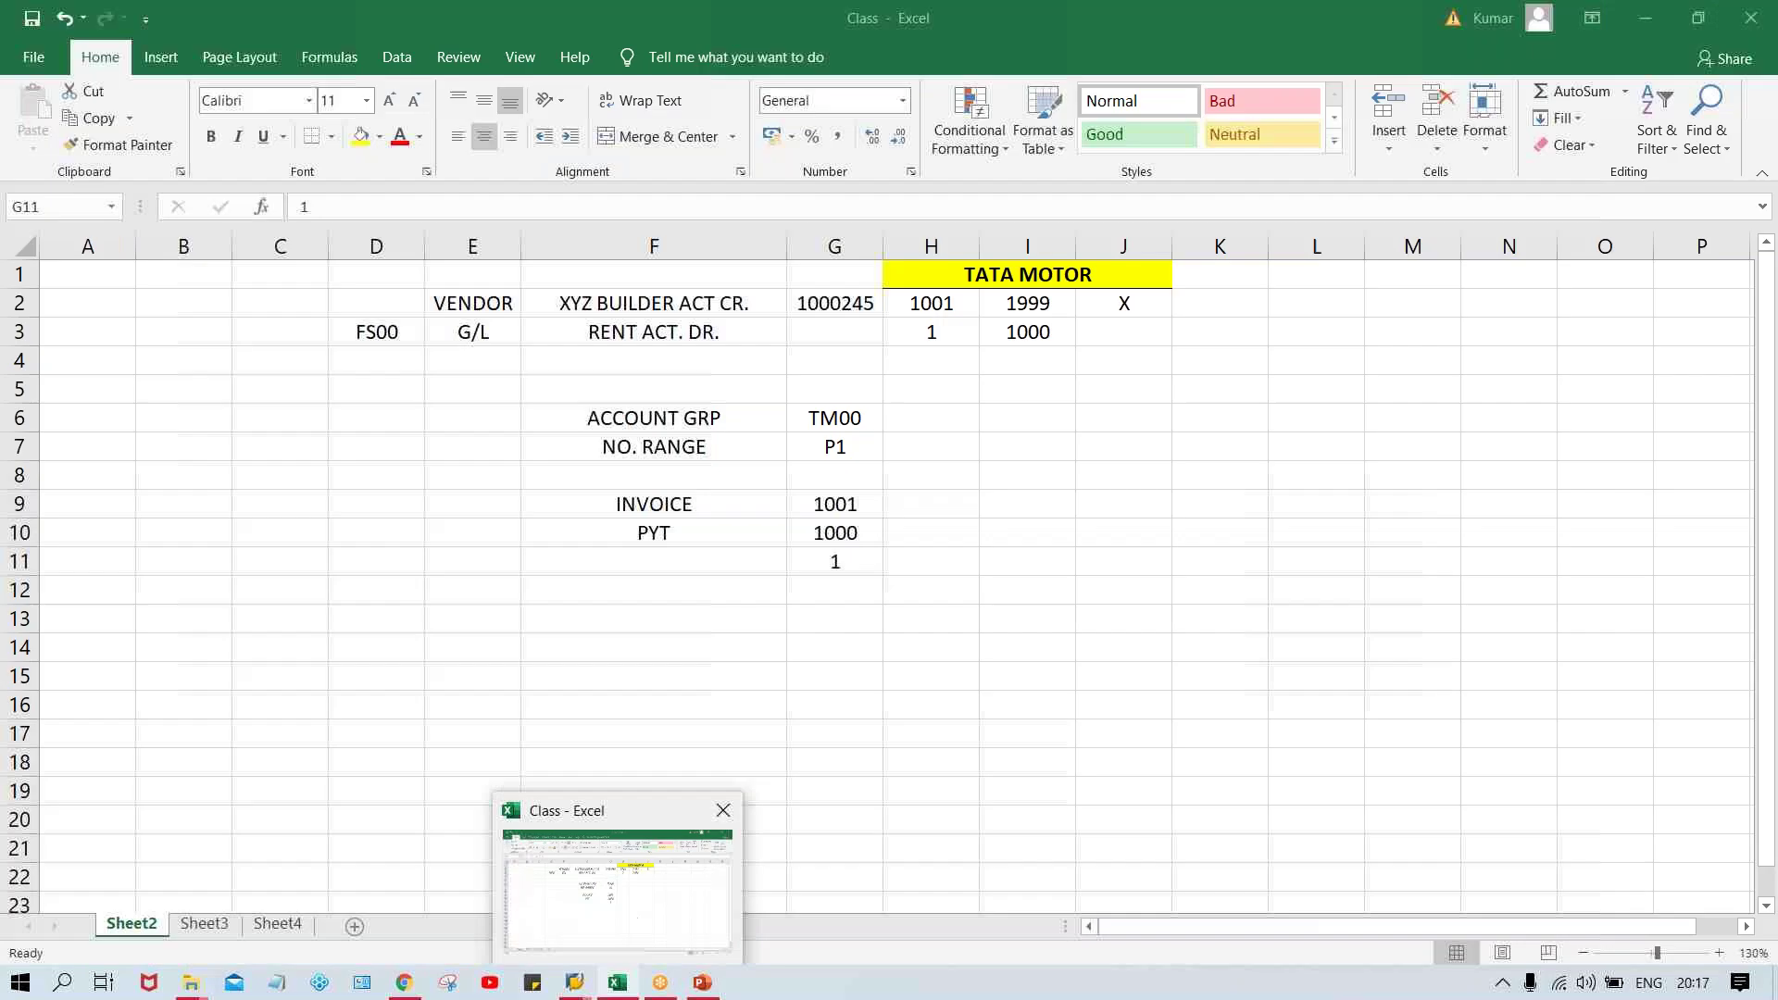
{"action": "left_click", "coordinate": [672, 506]}
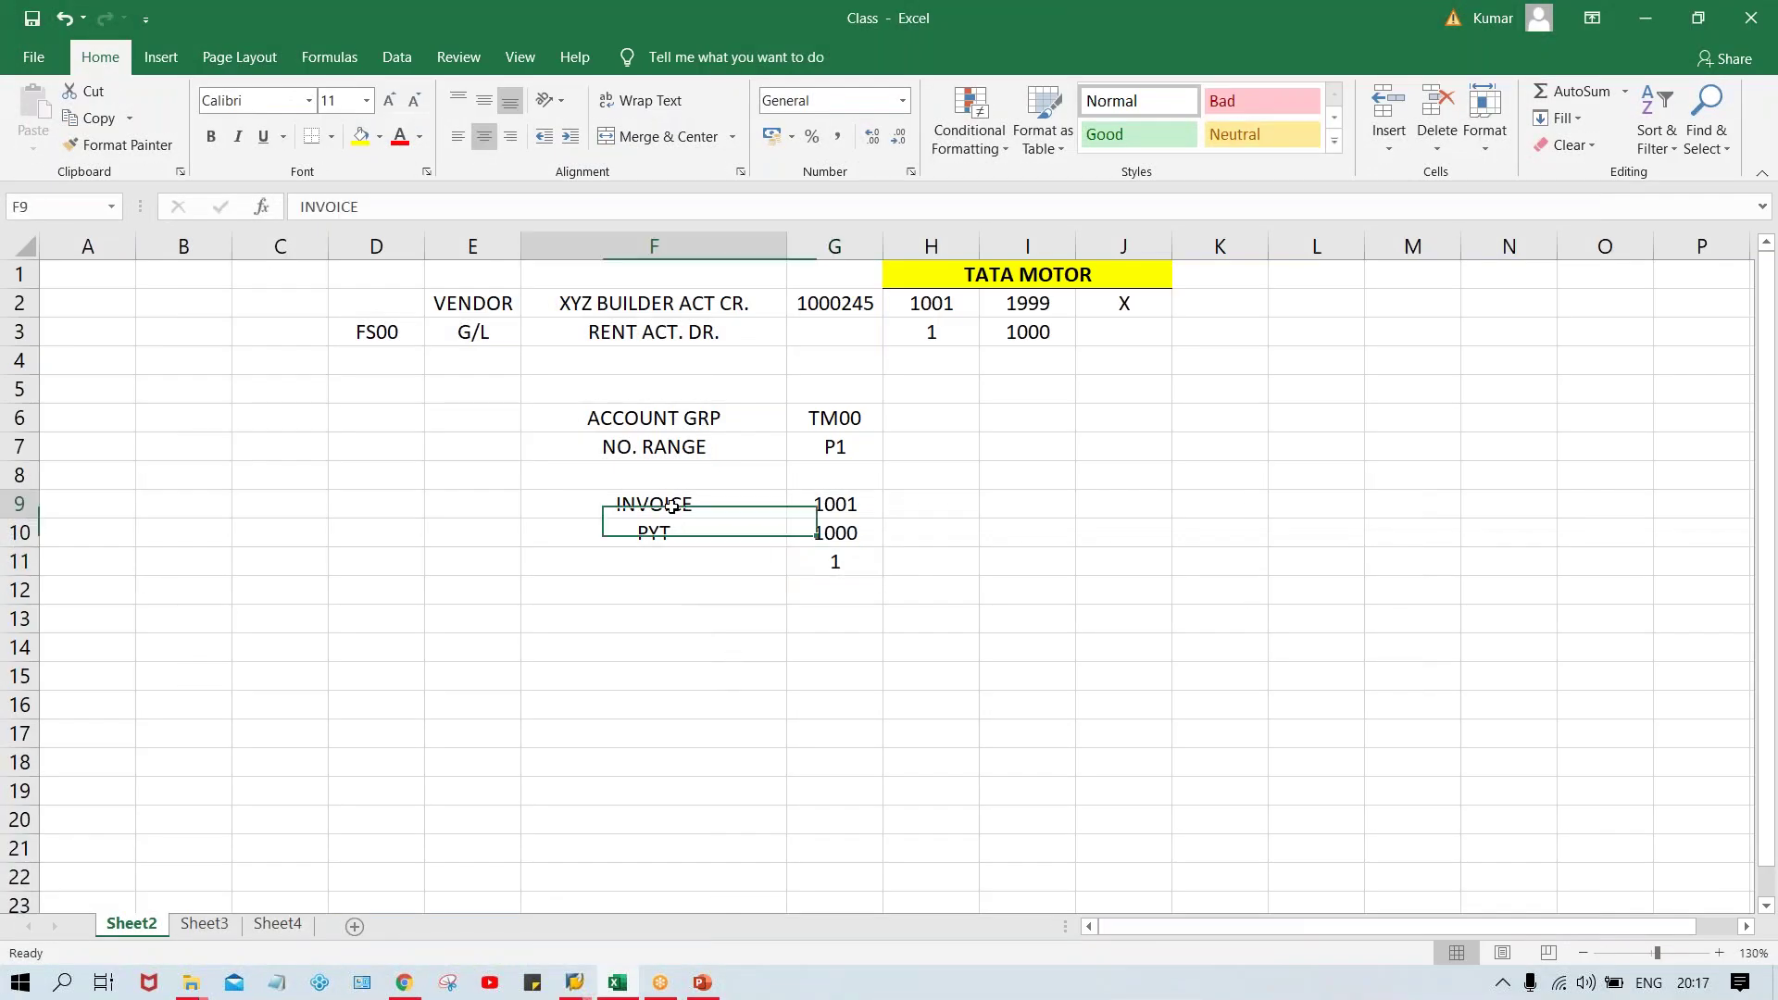
{"action": "left_click", "coordinate": [852, 504]}
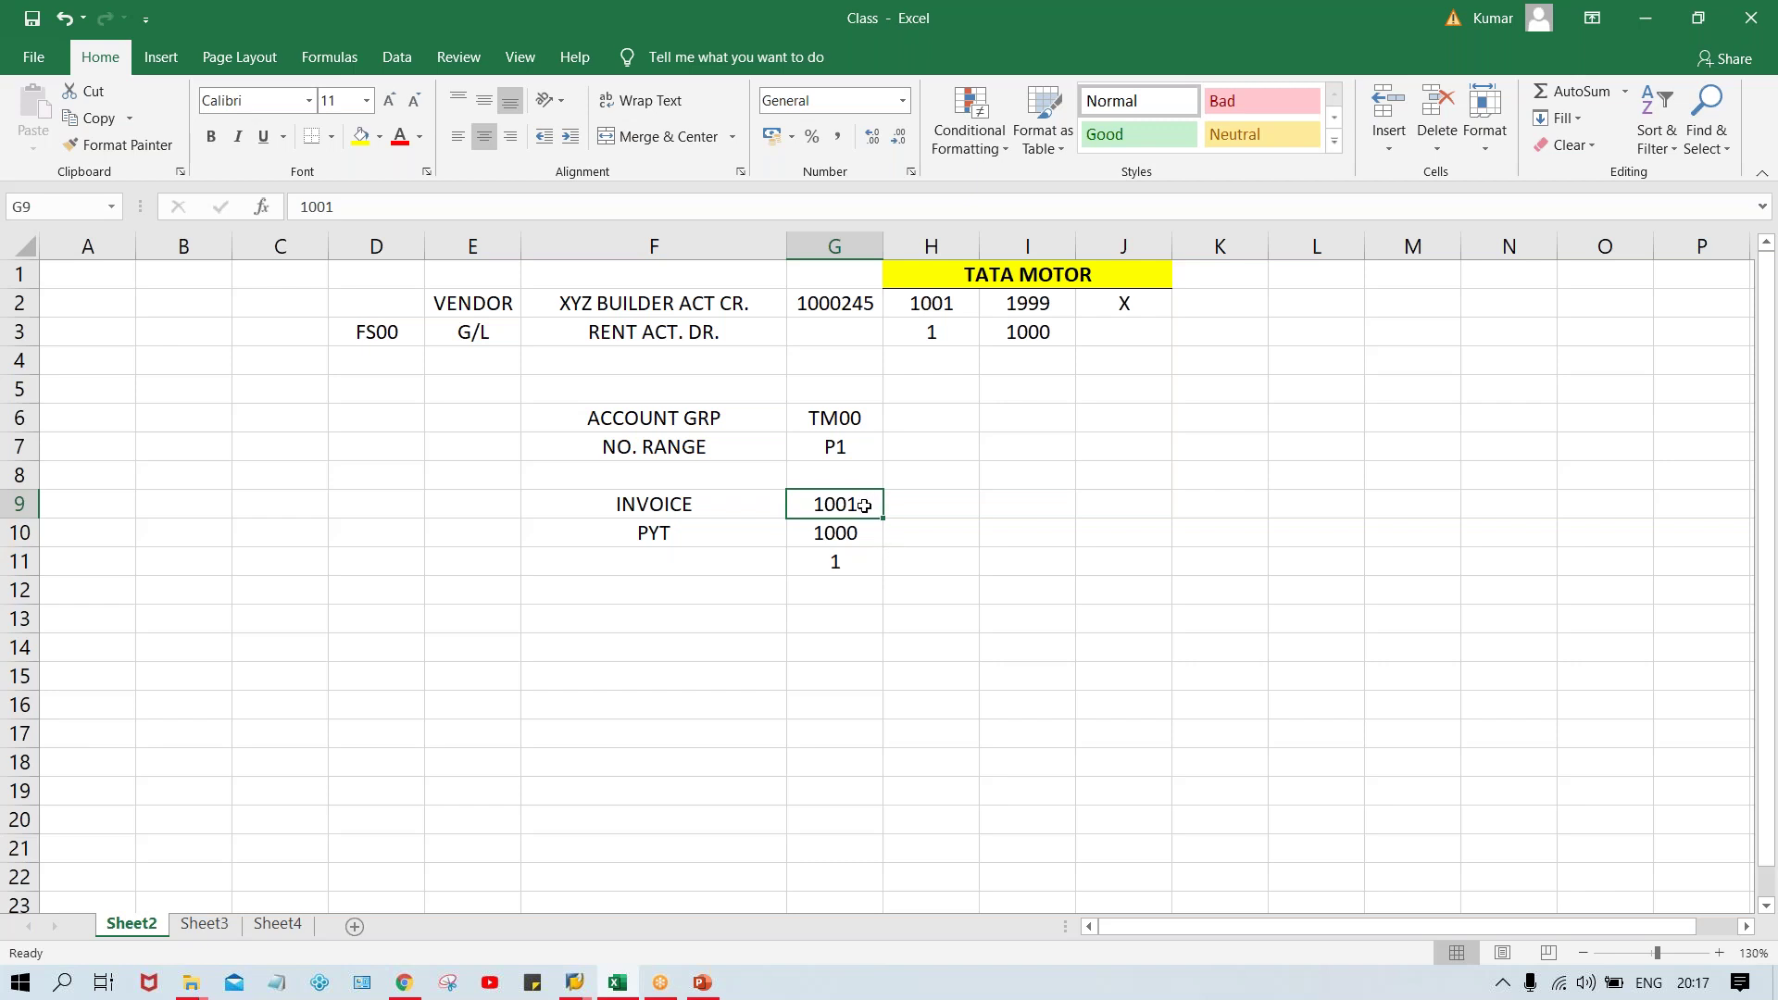
{"action": "left_click", "coordinate": [840, 535]}
{"action": "left_click", "coordinate": [848, 569]}
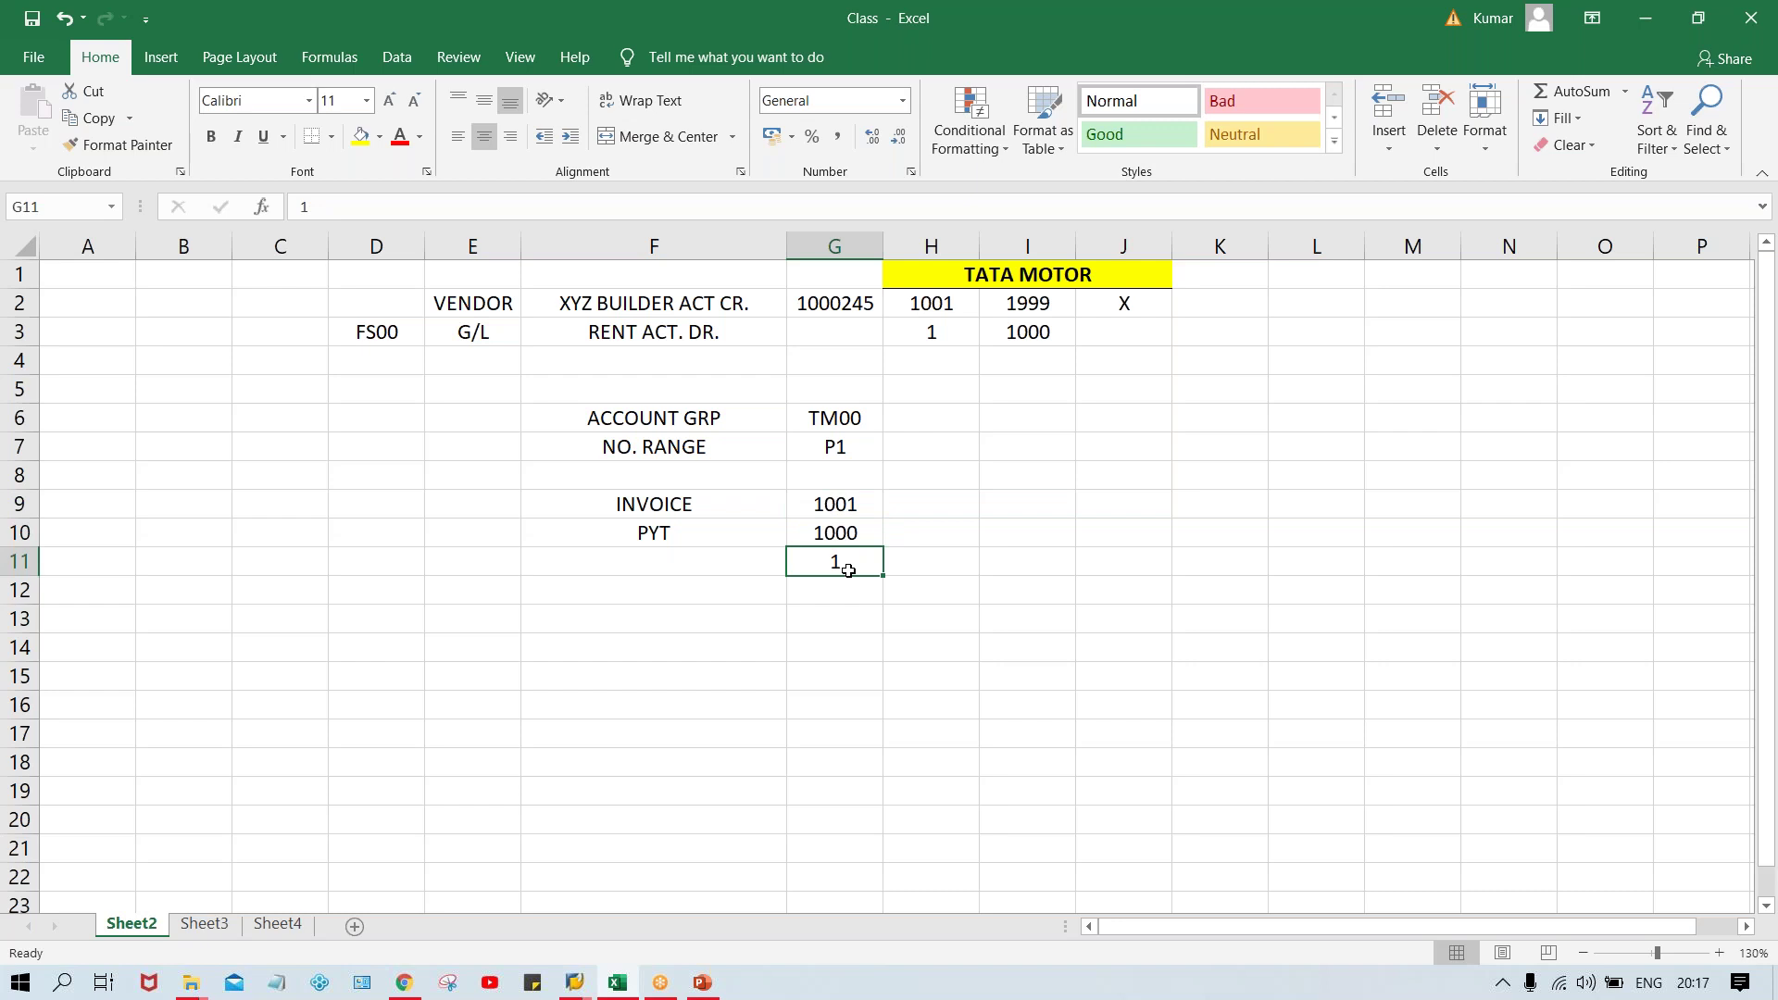
{"action": "left_click", "coordinate": [918, 565]}
{"action": "type", "text": "GAIN"}
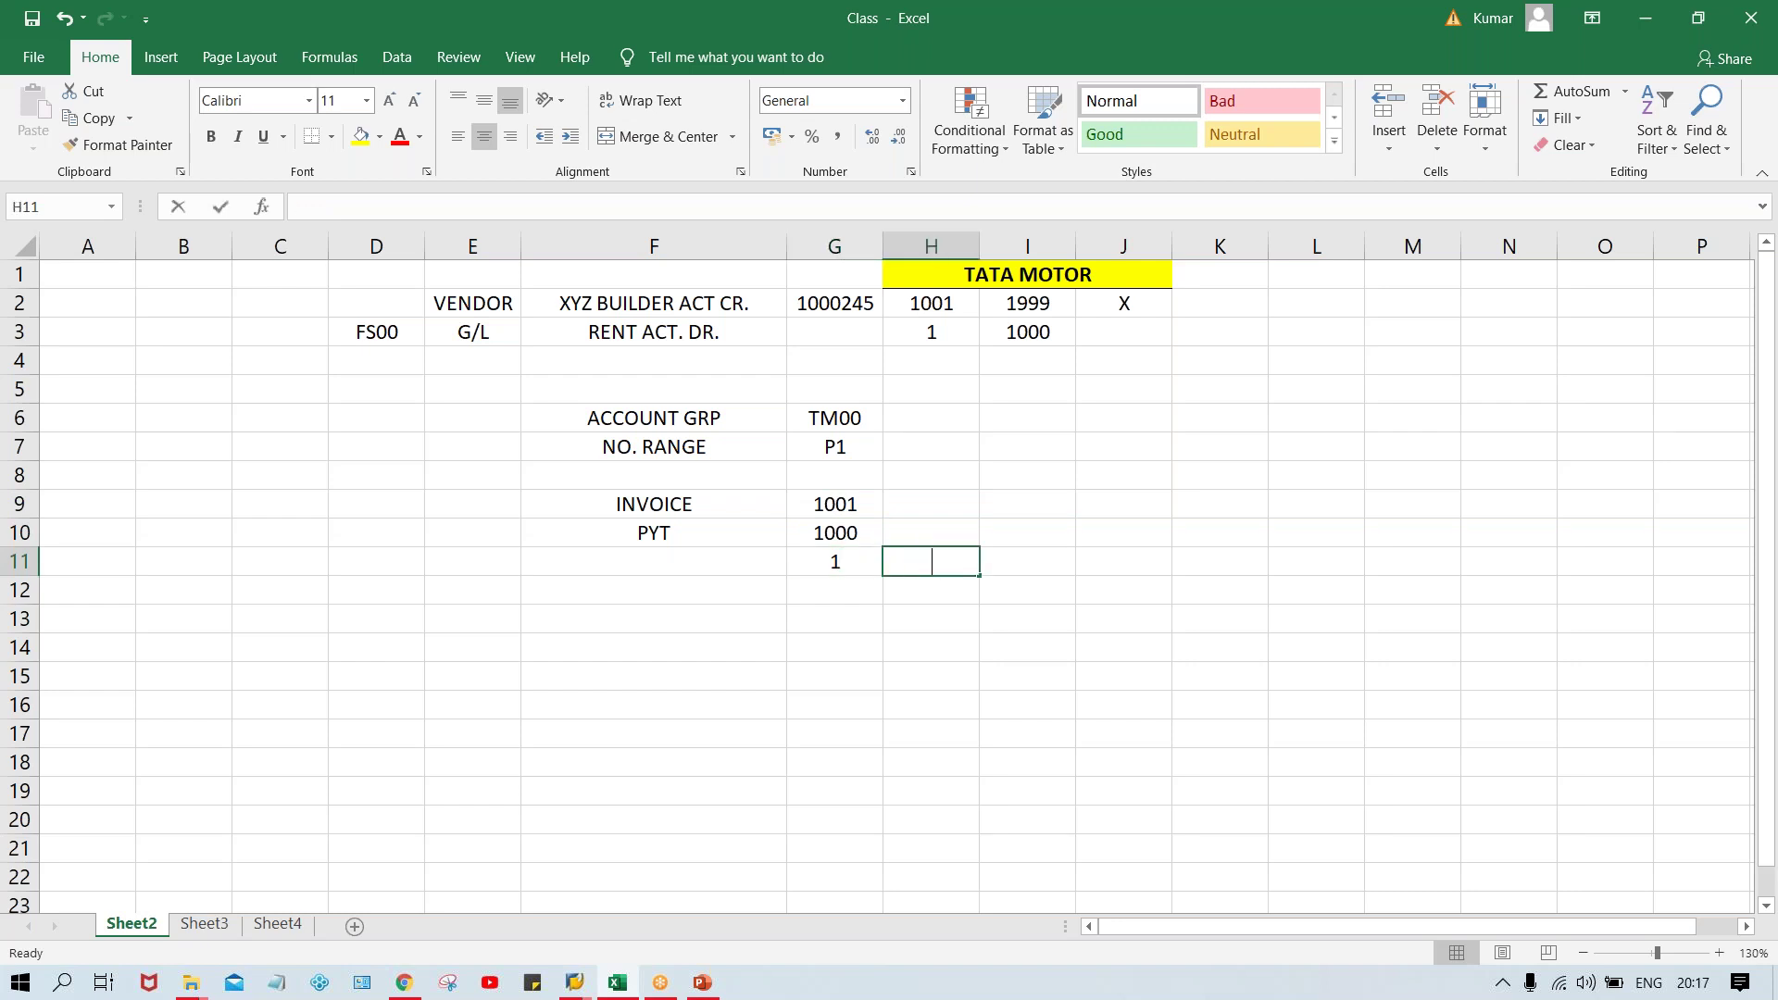
{"action": "key", "text": "Return"}
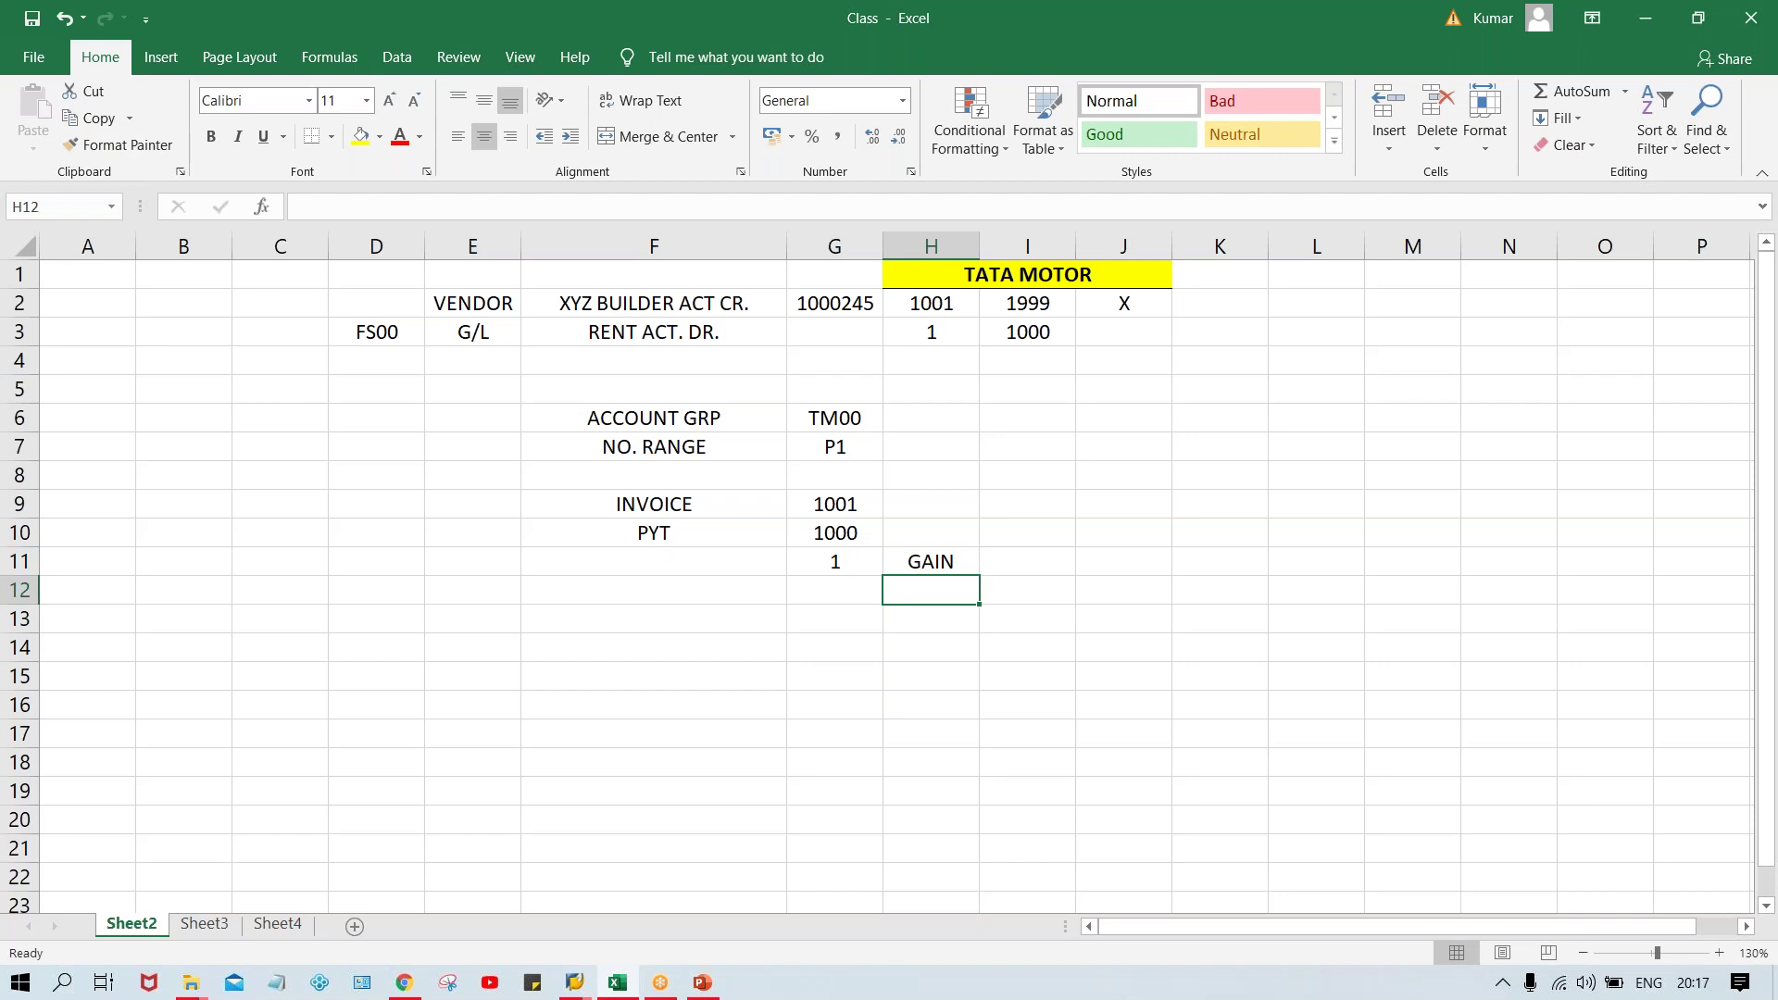
Change the INVOICE amount in G9 to 999 and enter 1 and LOSS in G12:H12
{"action": "left_click", "coordinate": [834, 505]}
{"action": "type", "text": "999"}
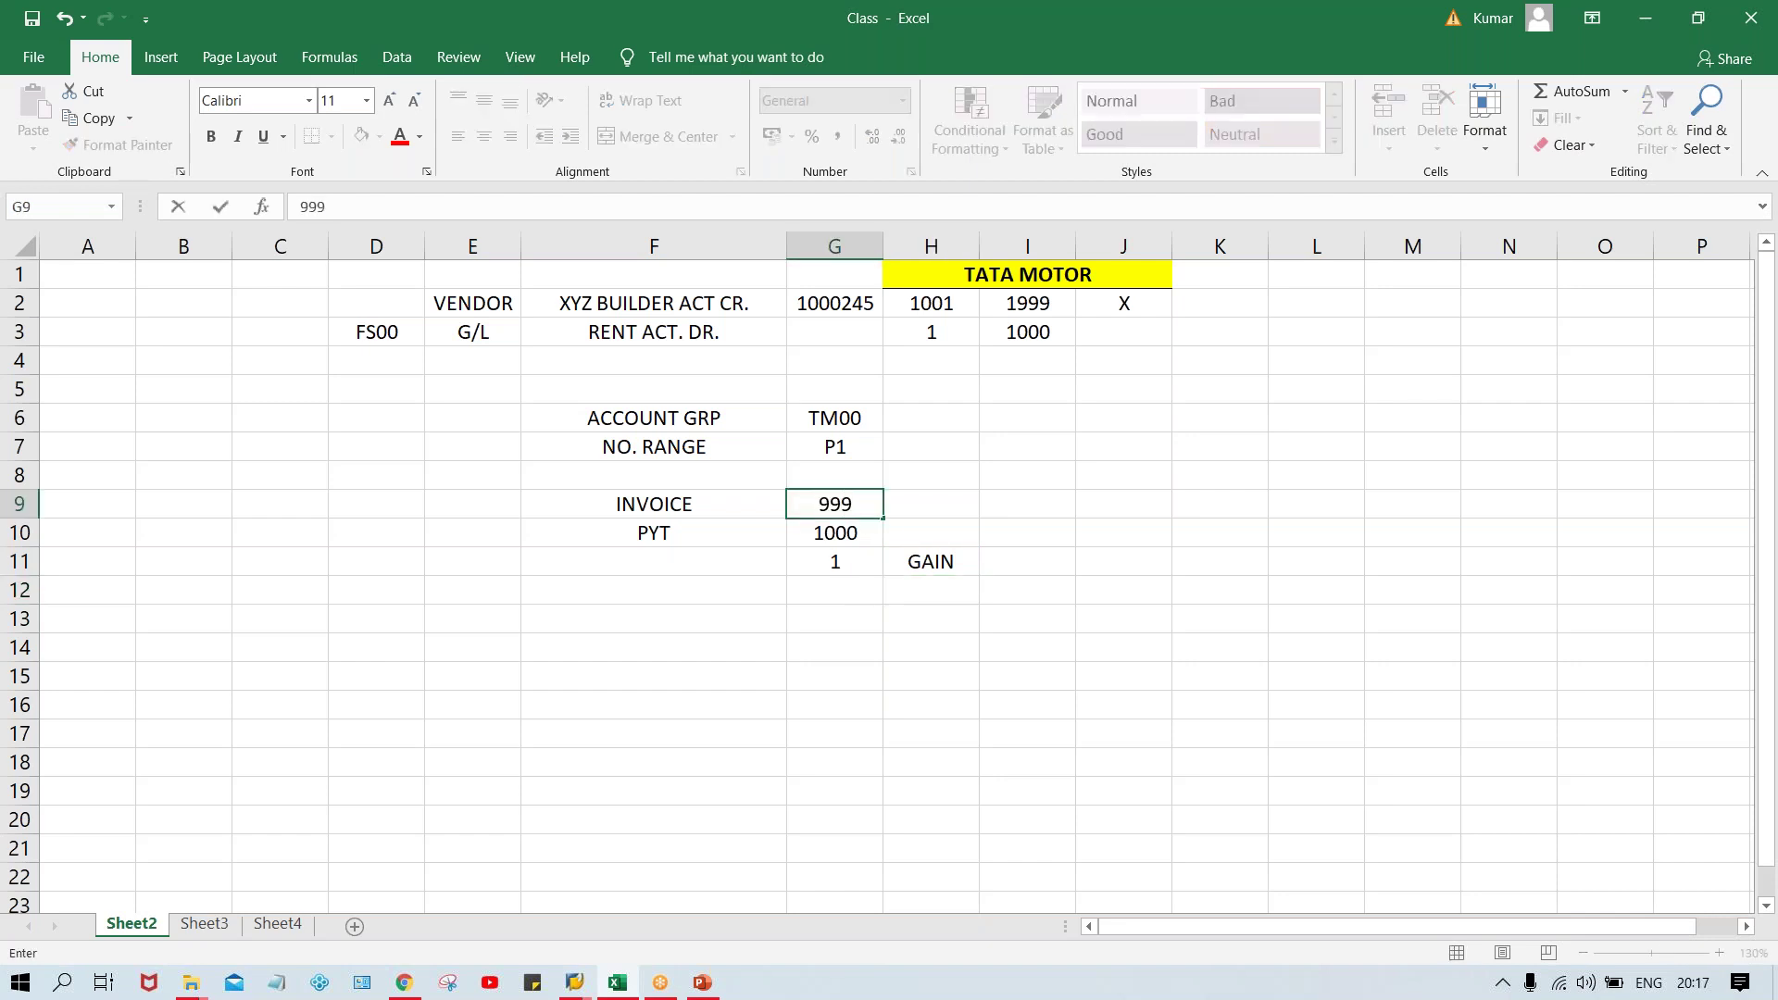
{"action": "left_click", "coordinate": [857, 593]}
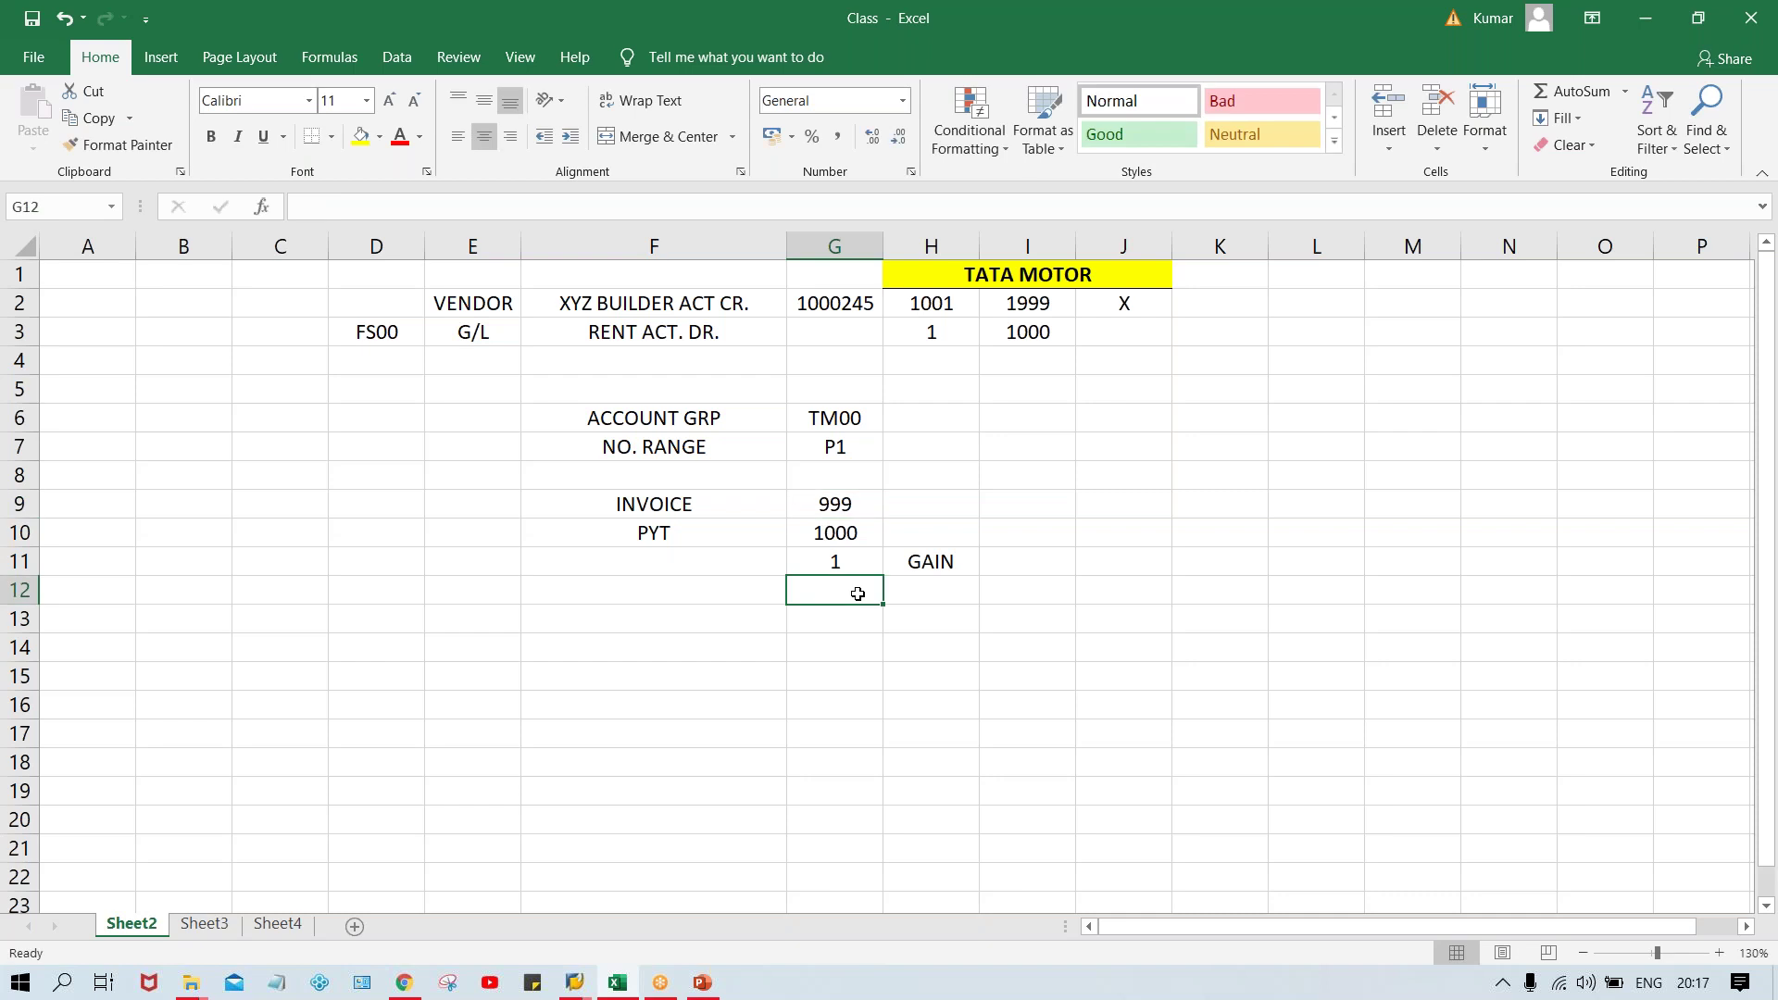
{"action": "type", "text": "1"}
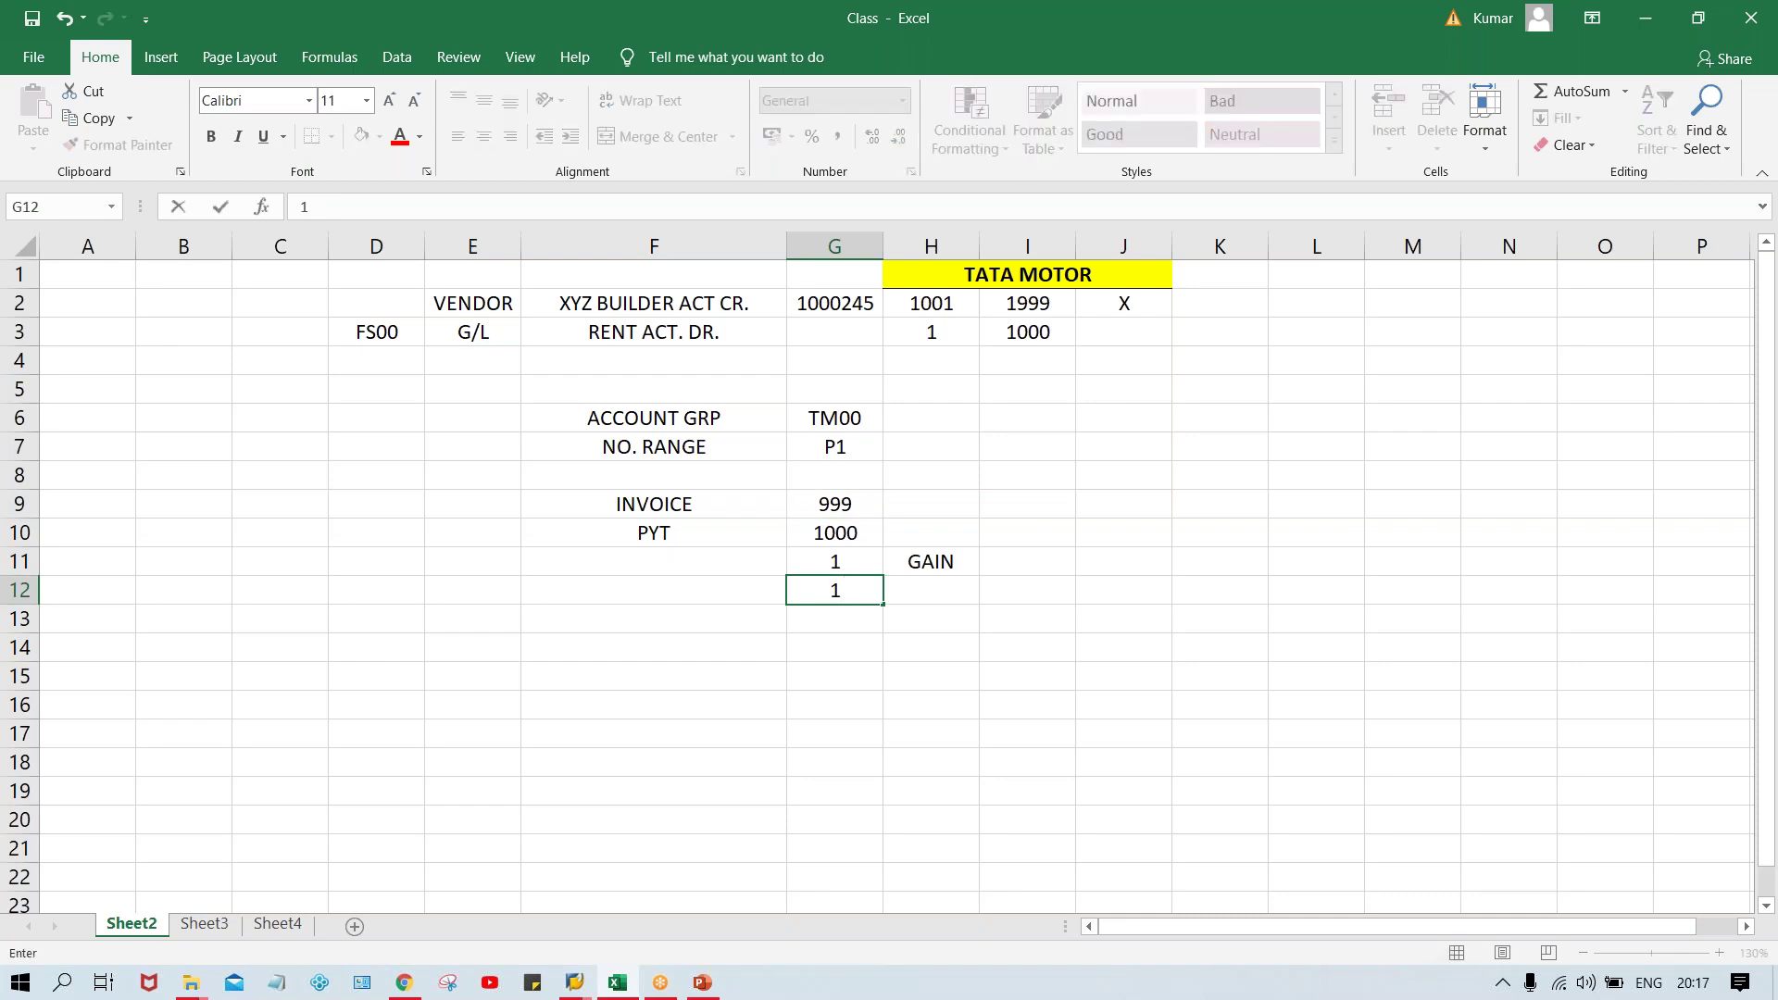
{"action": "left_click", "coordinate": [945, 597]}
{"action": "type", "text": "LOSS"}
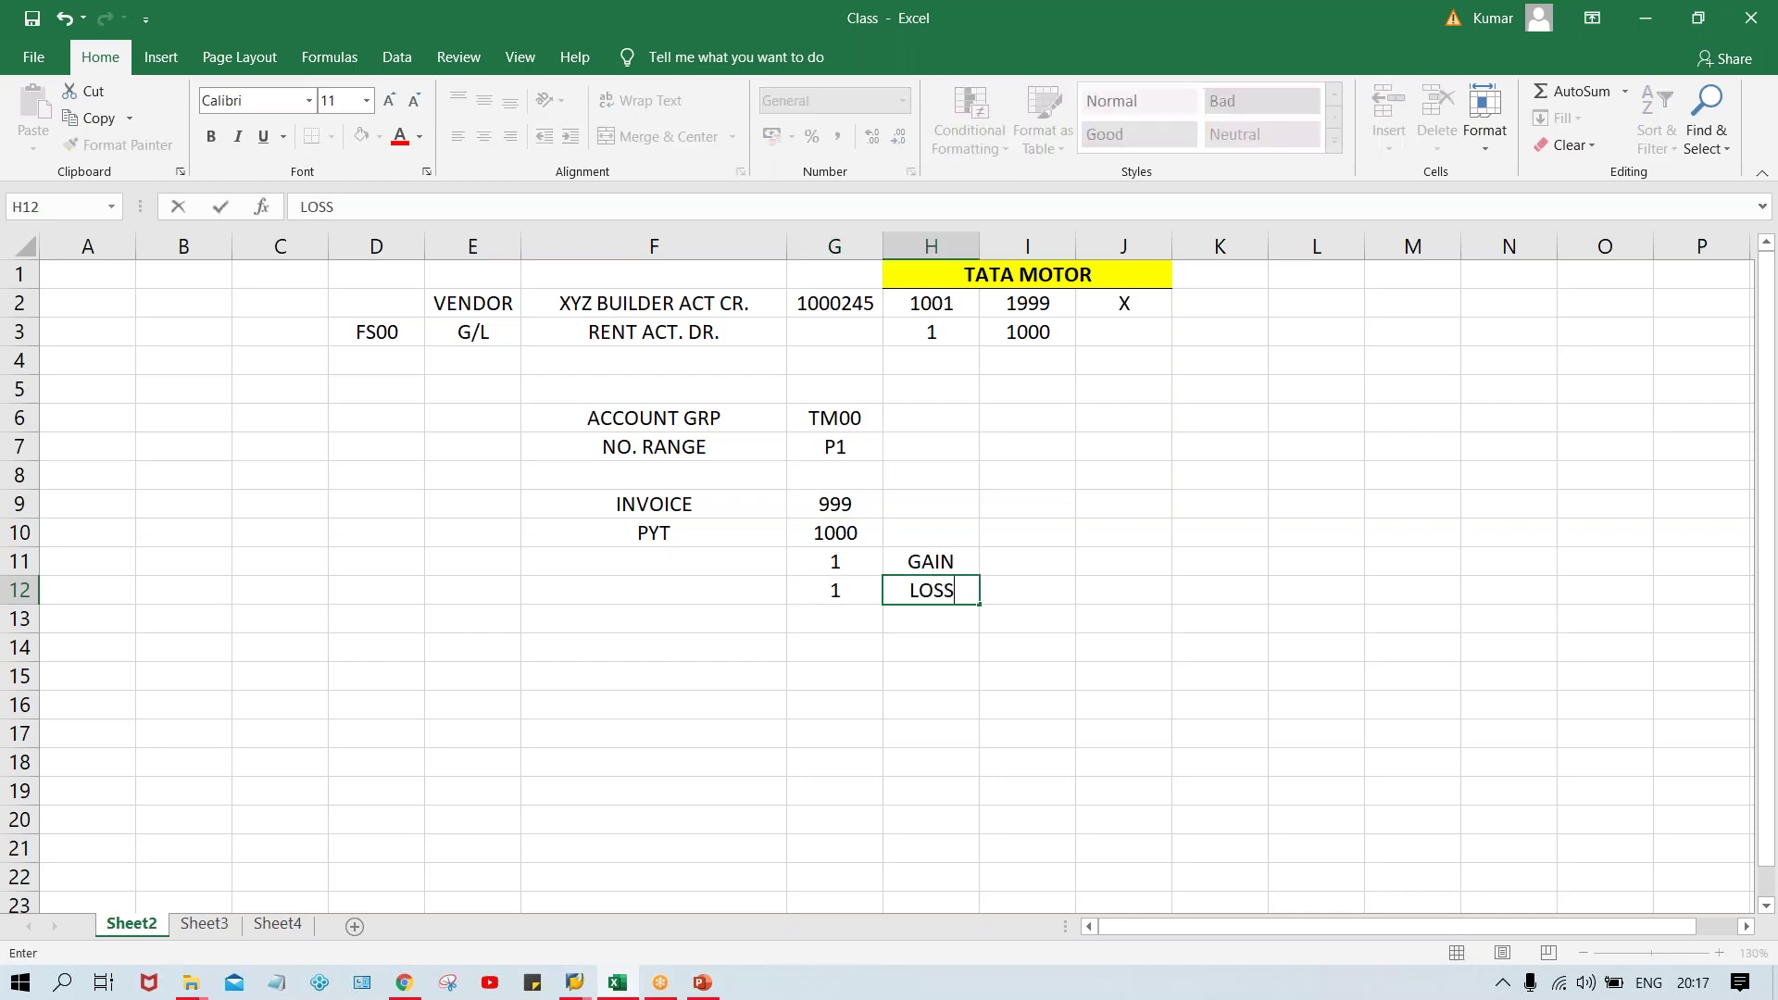
{"action": "key", "text": "Return"}
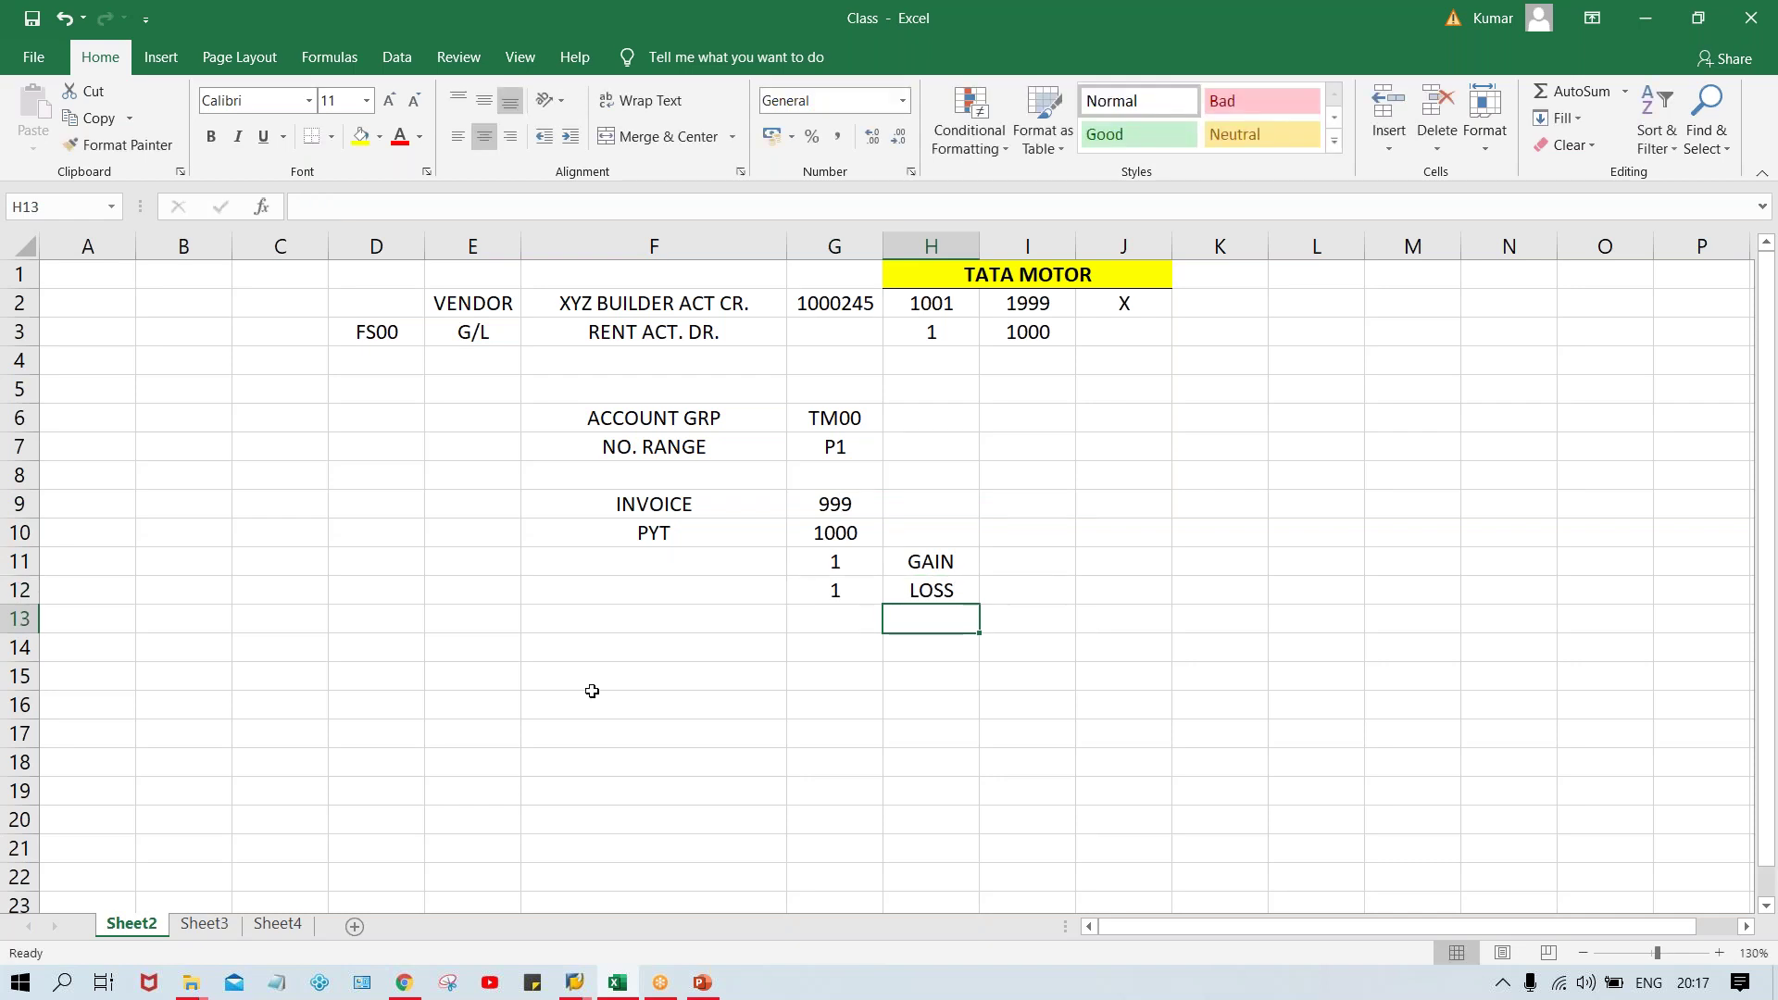
Check the Account payable slide in PowerPoint, then return to the Excel workbook and clear H10:H13
{"action": "mouse_move", "coordinate": [701, 985]}
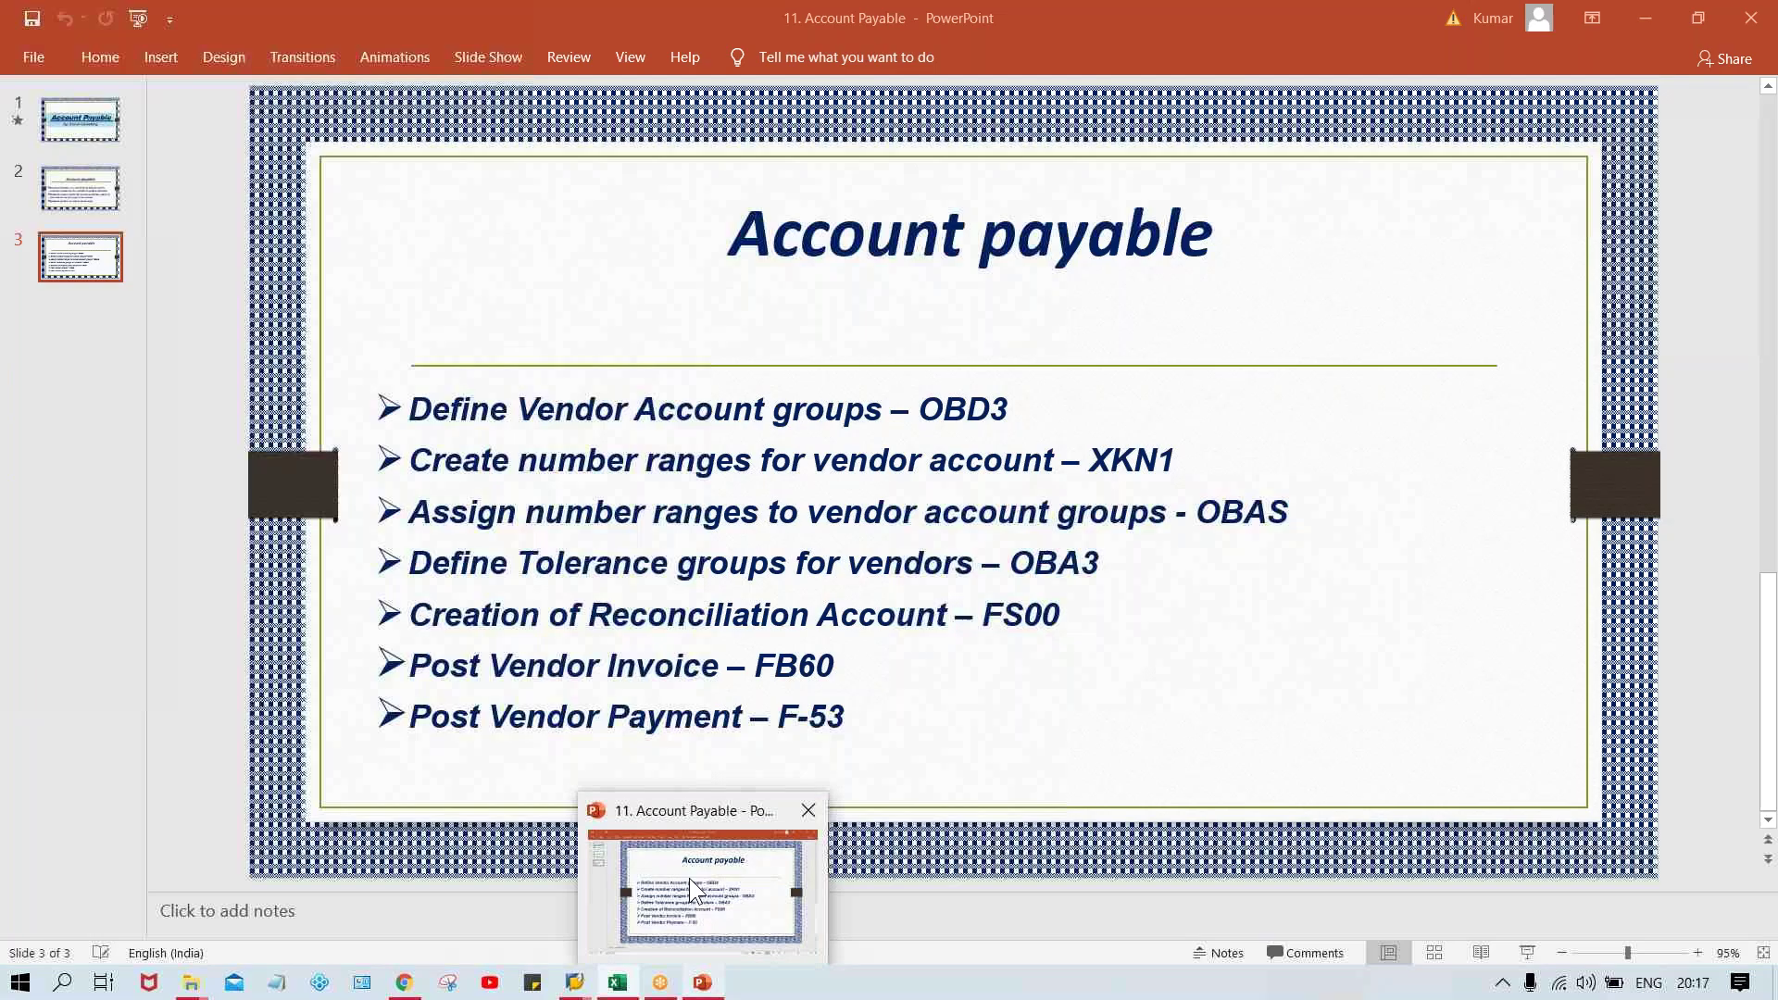
{"action": "left_click", "coordinate": [690, 878]}
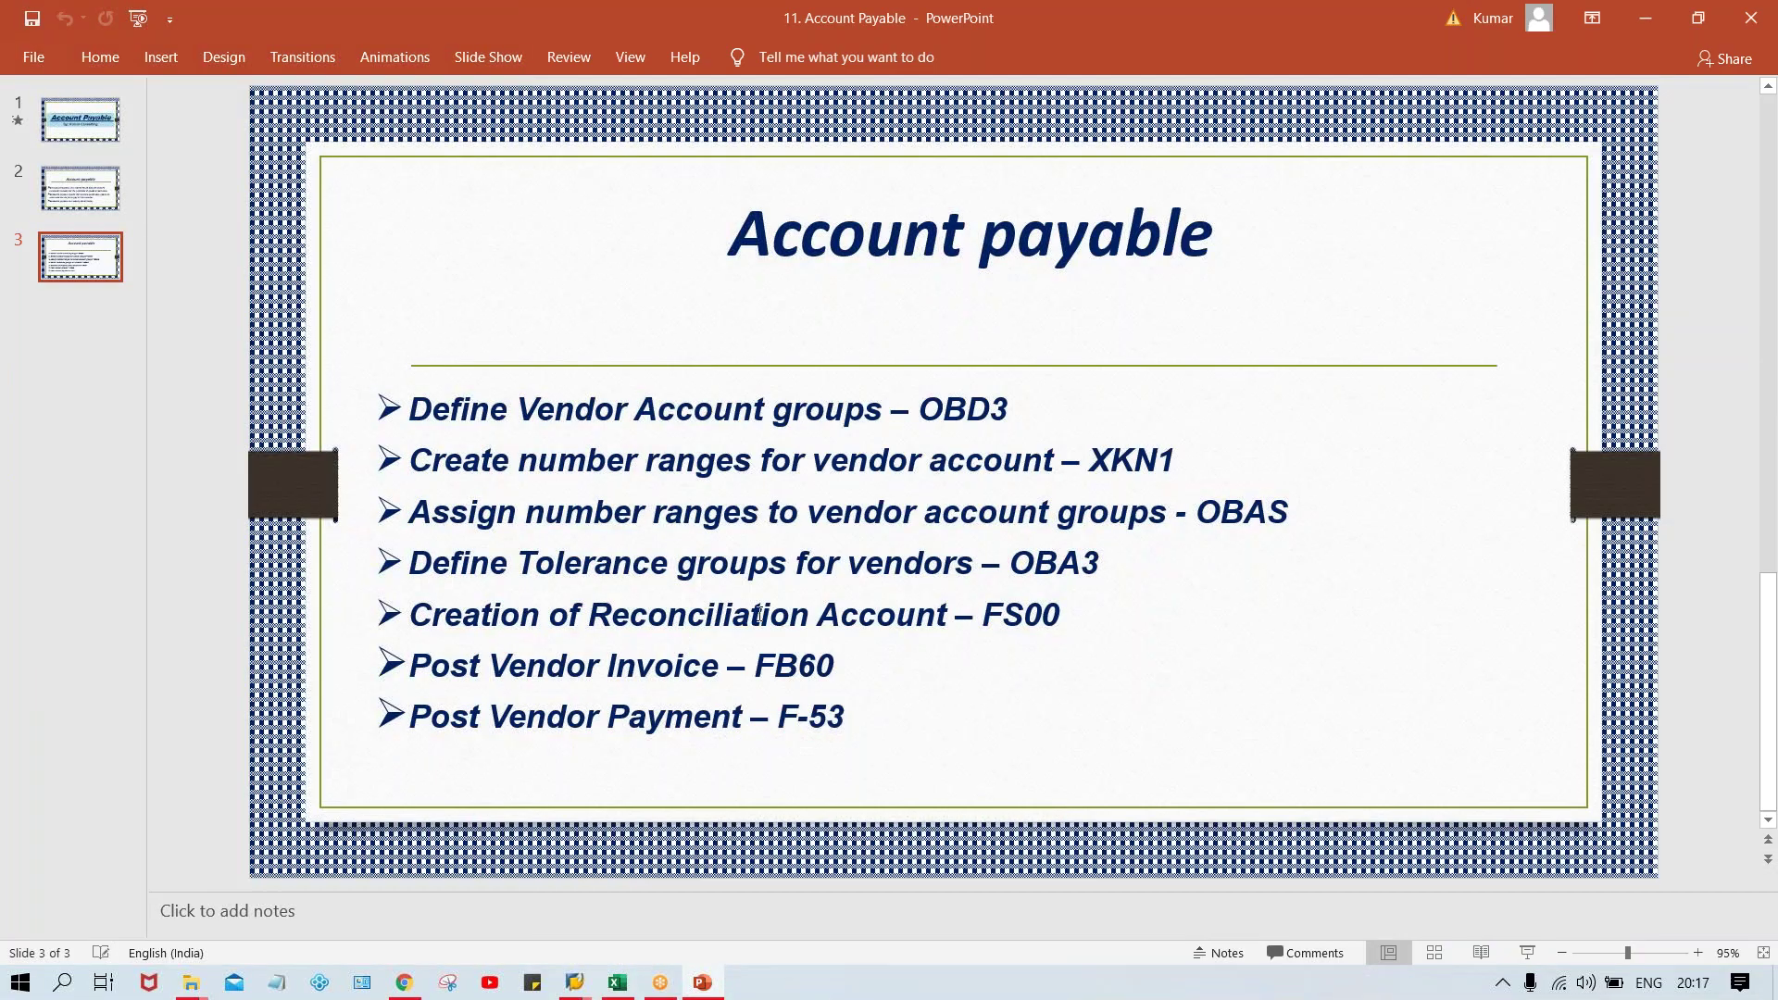
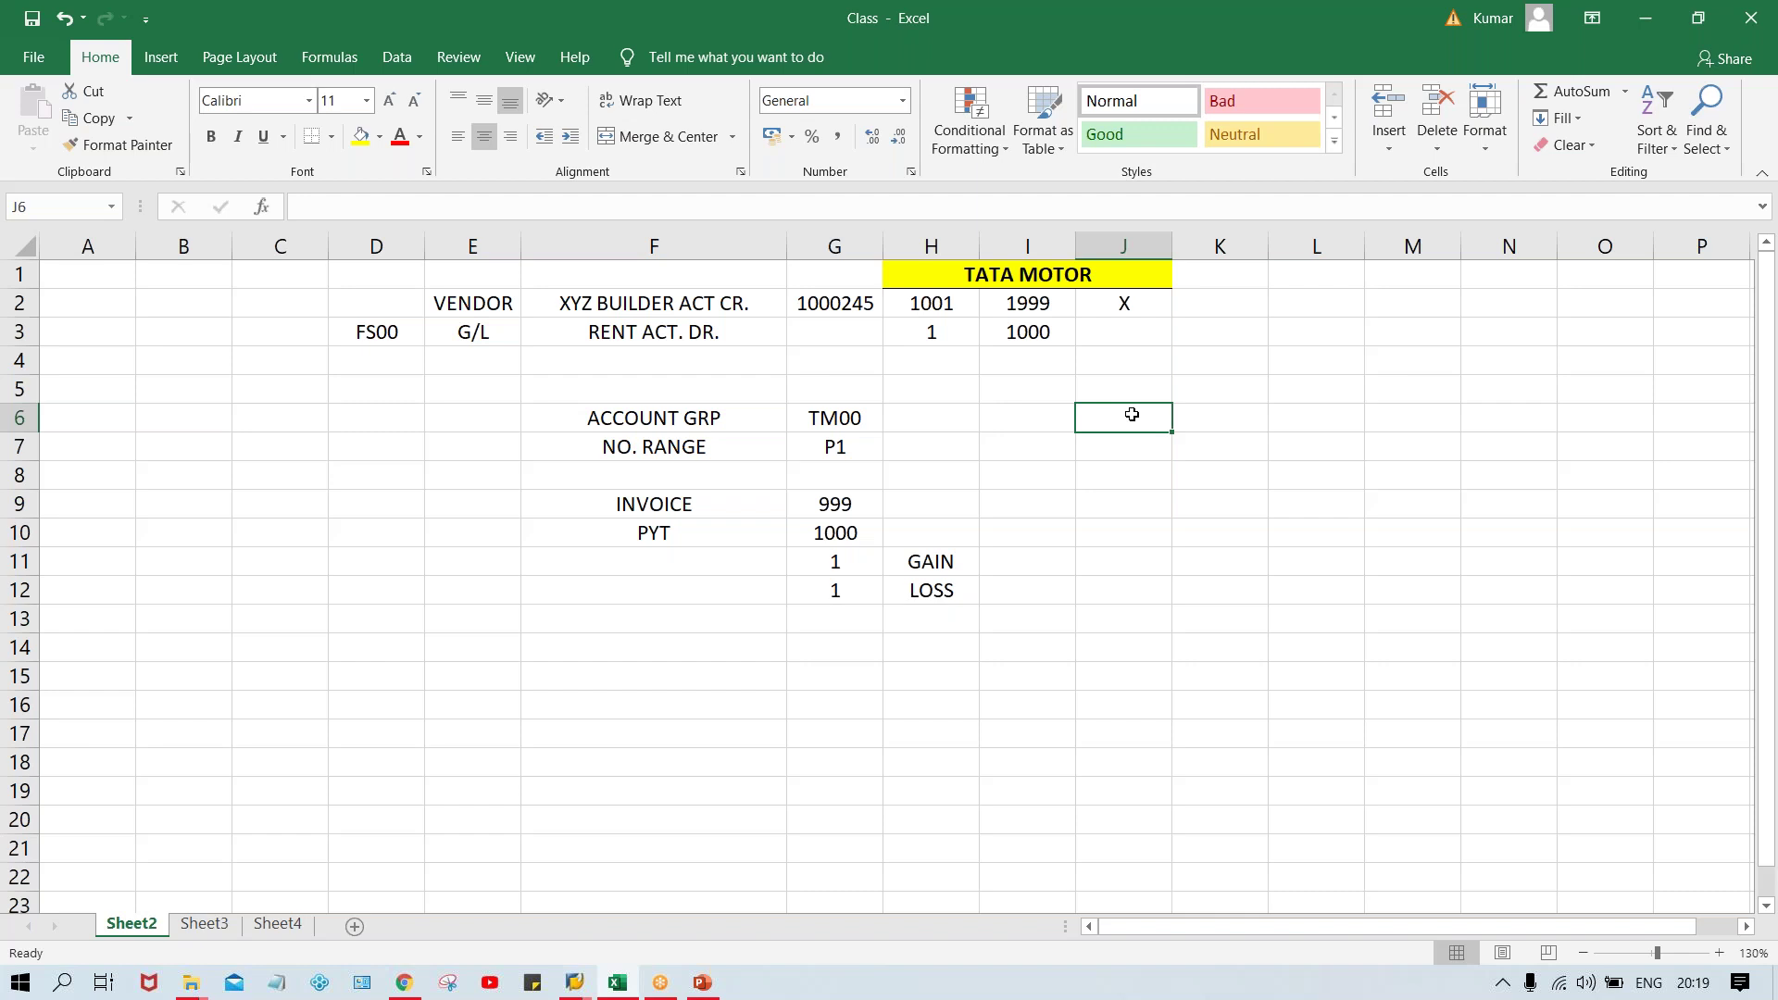
{"action": "key", "text": "Right"}
{"action": "key", "text": "Up"}
{"action": "left_click_drag", "start_coordinate": [922, 529], "coordinate": [931, 611]}
{"action": "key", "text": "Delete"}
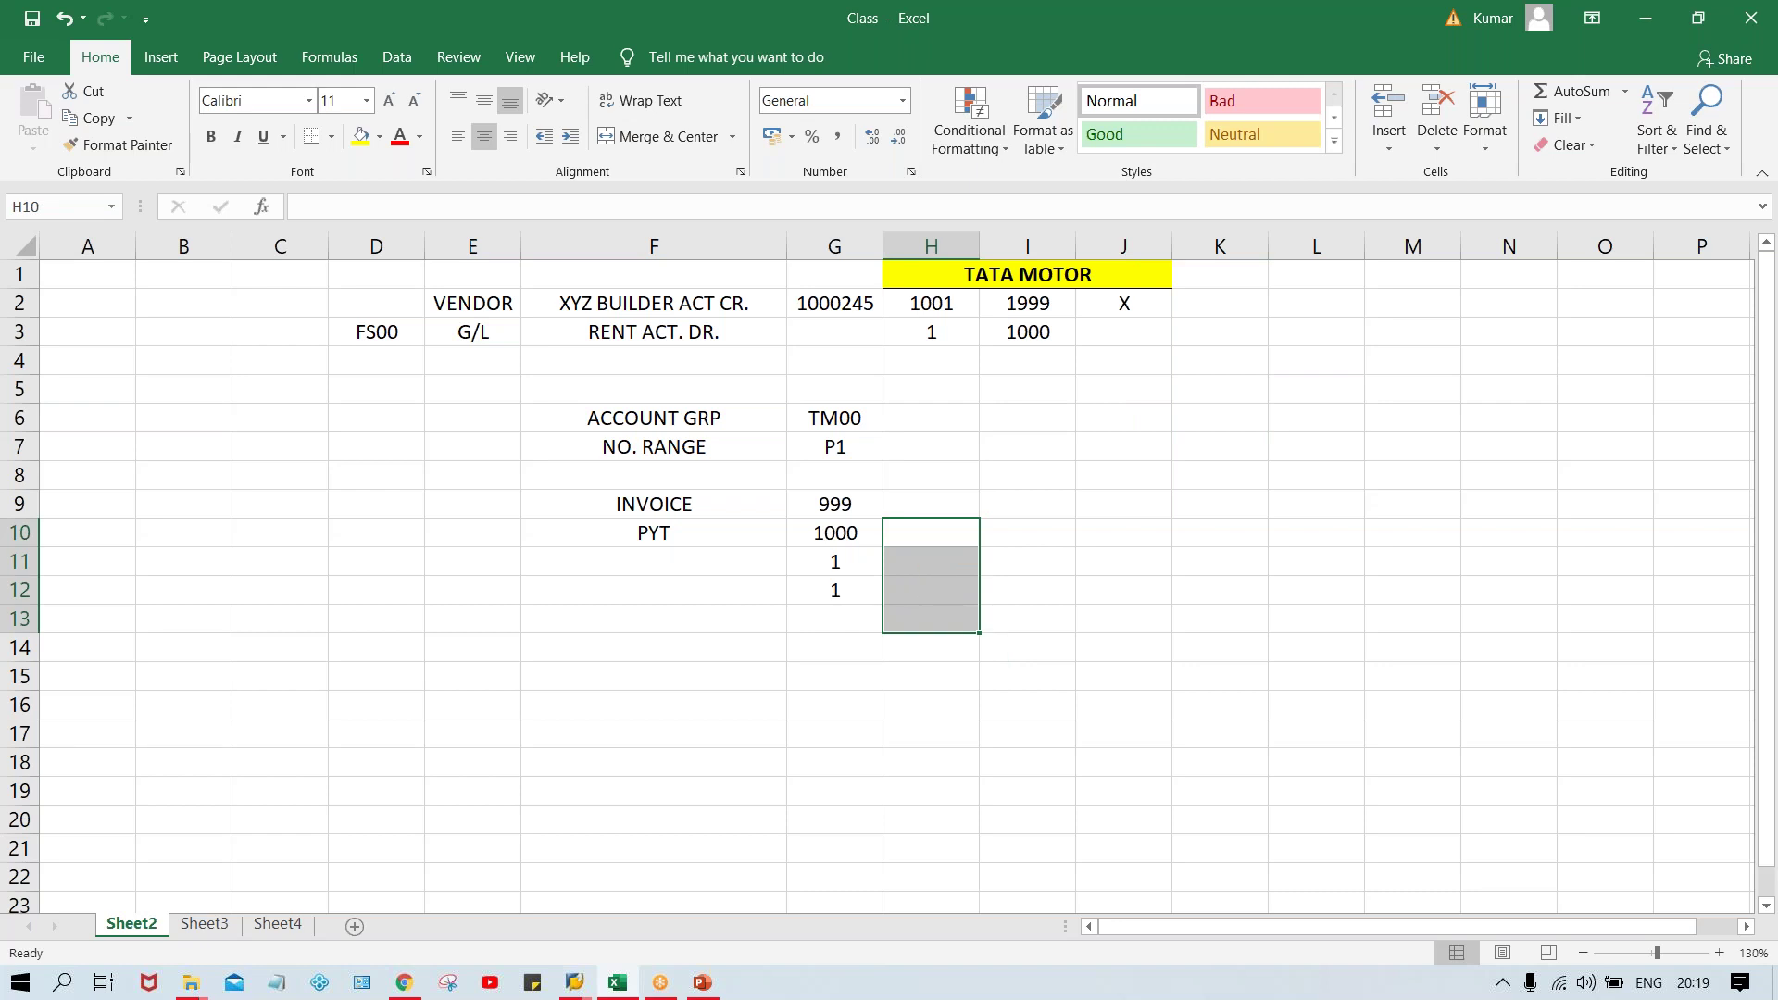
List the letters a to h, one per row, in J5:J12
{"action": "left_click", "coordinate": [1122, 396]}
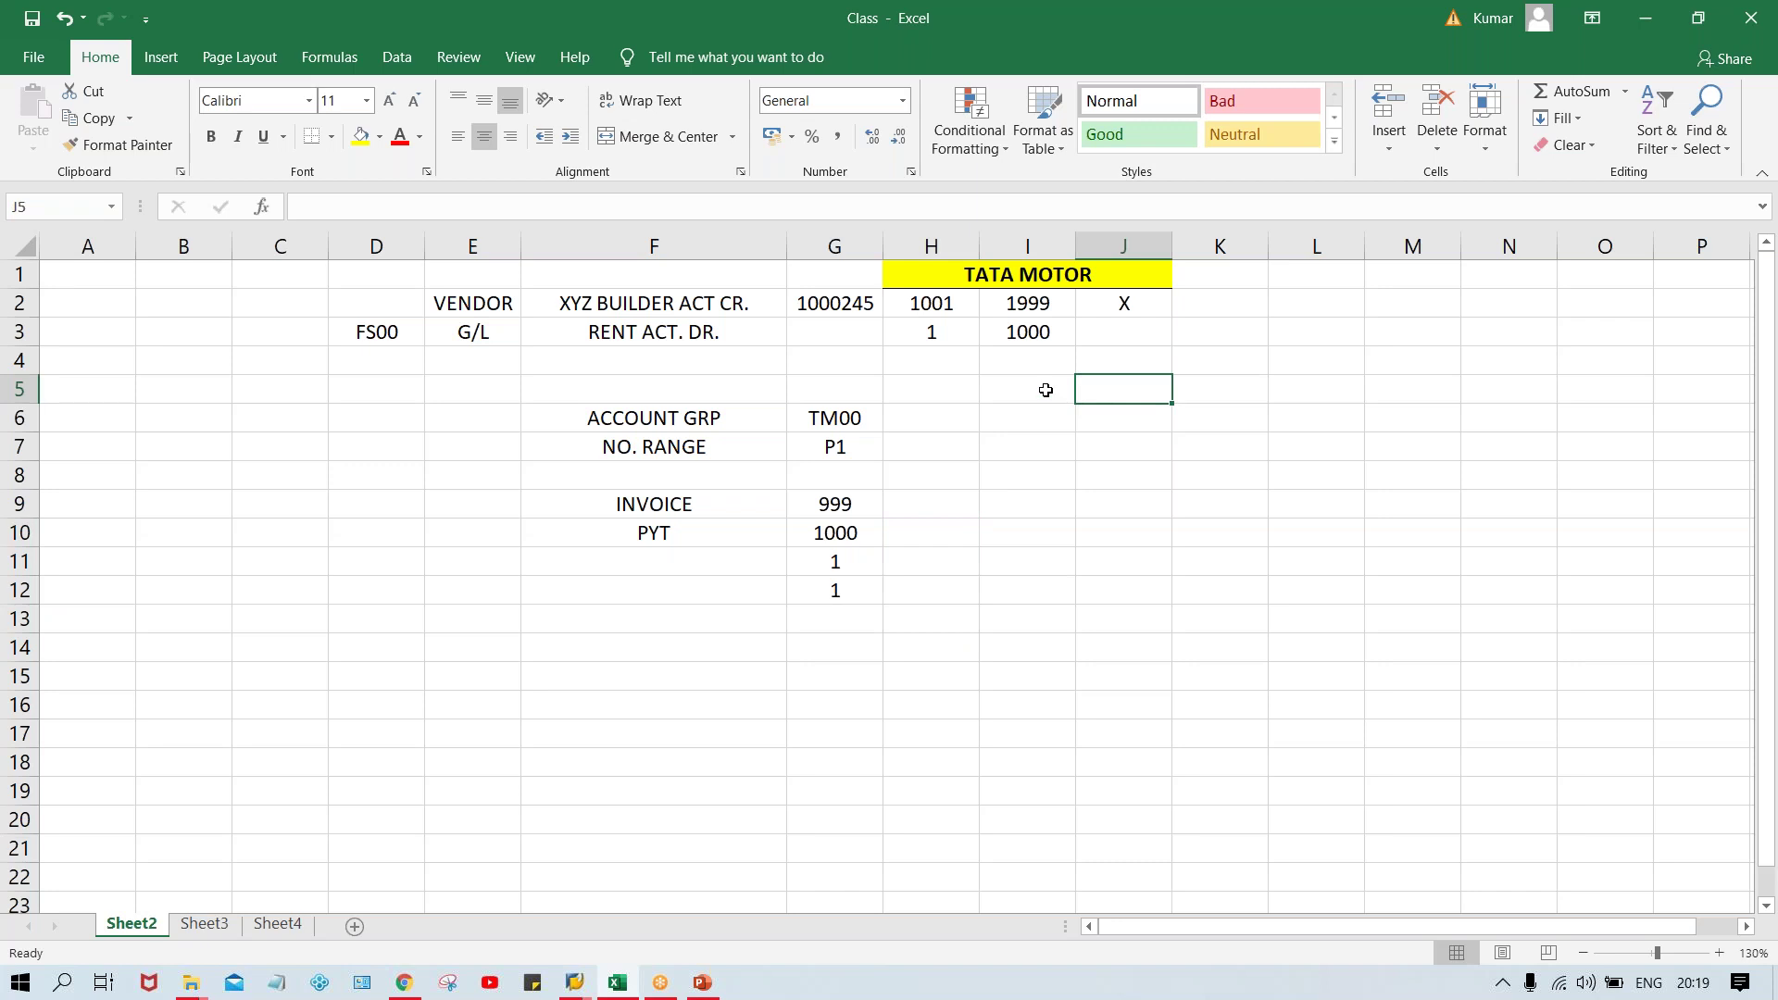
{"action": "type", "text": "a"}
{"action": "key", "text": "Return"}
{"action": "type", "text": "b"}
{"action": "key", "text": "Return"}
{"action": "type", "text": "c"}
{"action": "key", "text": "Return"}
{"action": "type", "text": "d"}
{"action": "key", "text": "Return"}
{"action": "type", "text": "e"}
{"action": "key", "text": "Return"}
{"action": "type", "text": "f"}
{"action": "key", "text": "Return"}
{"action": "type", "text": "g"}
{"action": "key", "text": "Return"}
{"action": "type", "text": "h"}
{"action": "key", "text": "Return"}
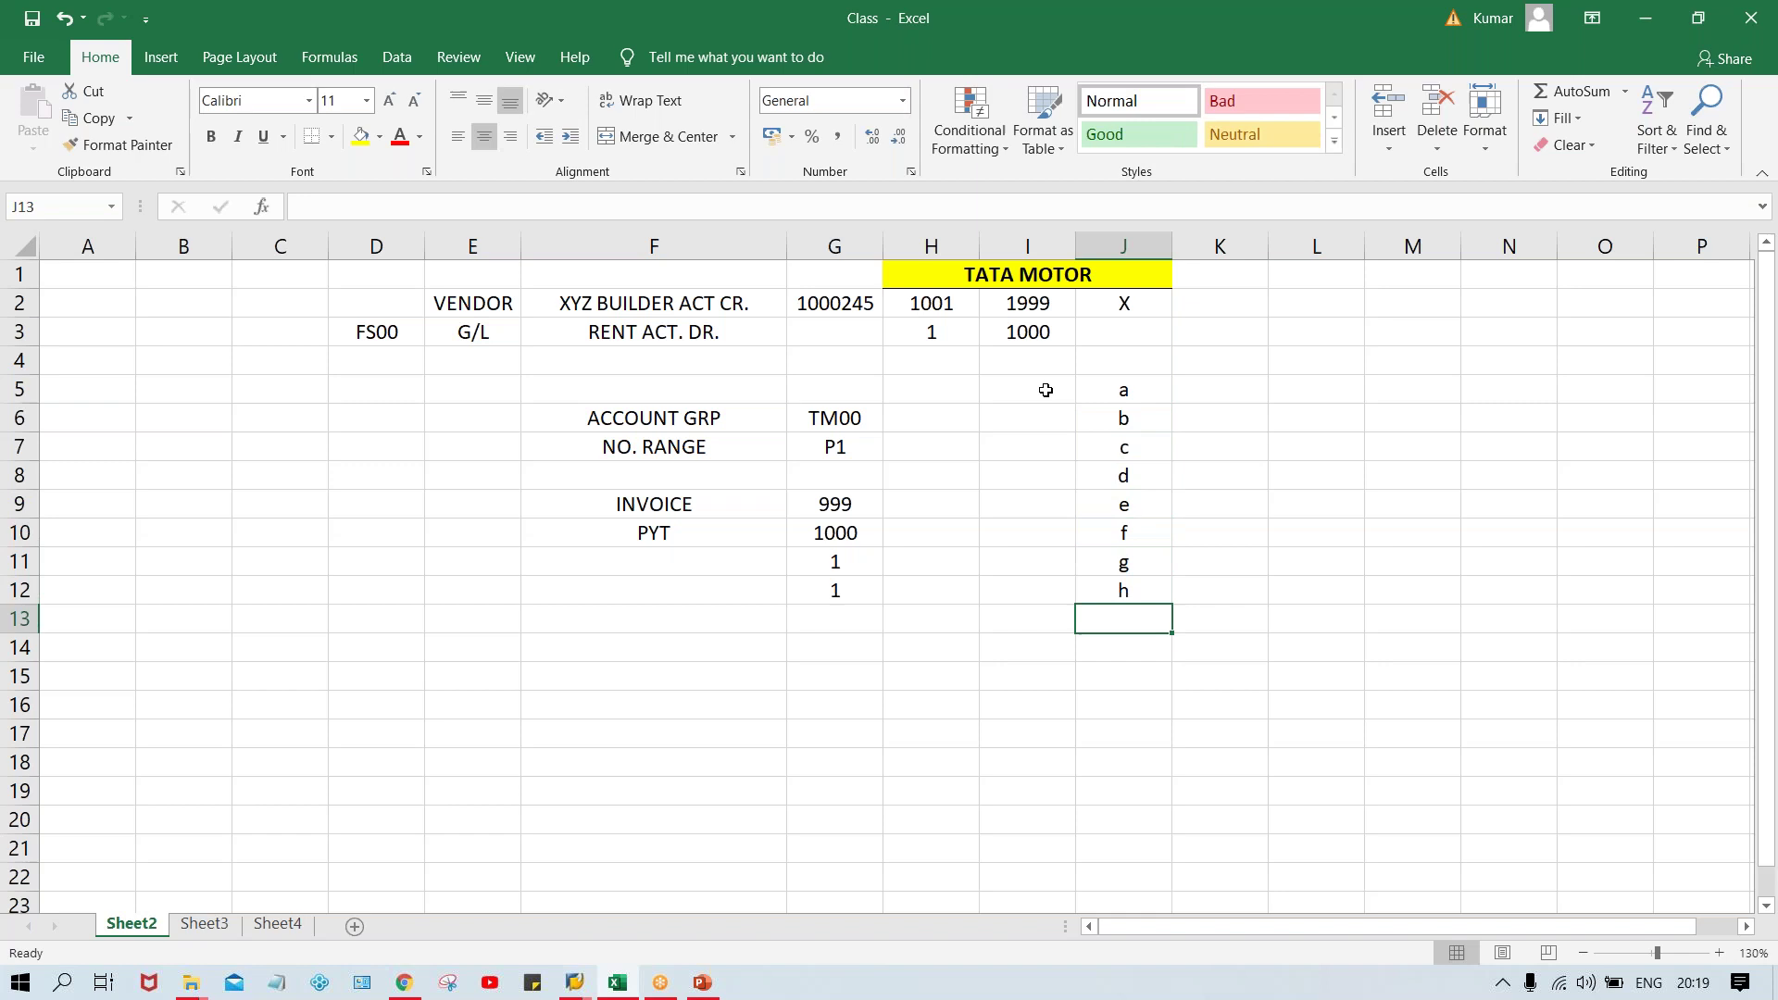
Enter the amounts 5000, 4000, 6000, 4000, 2500, 4500, 3000 and 7000 in K5:K12 beside the letters
{"action": "left_click", "coordinate": [1126, 390]}
{"action": "left_click", "coordinate": [1205, 394]}
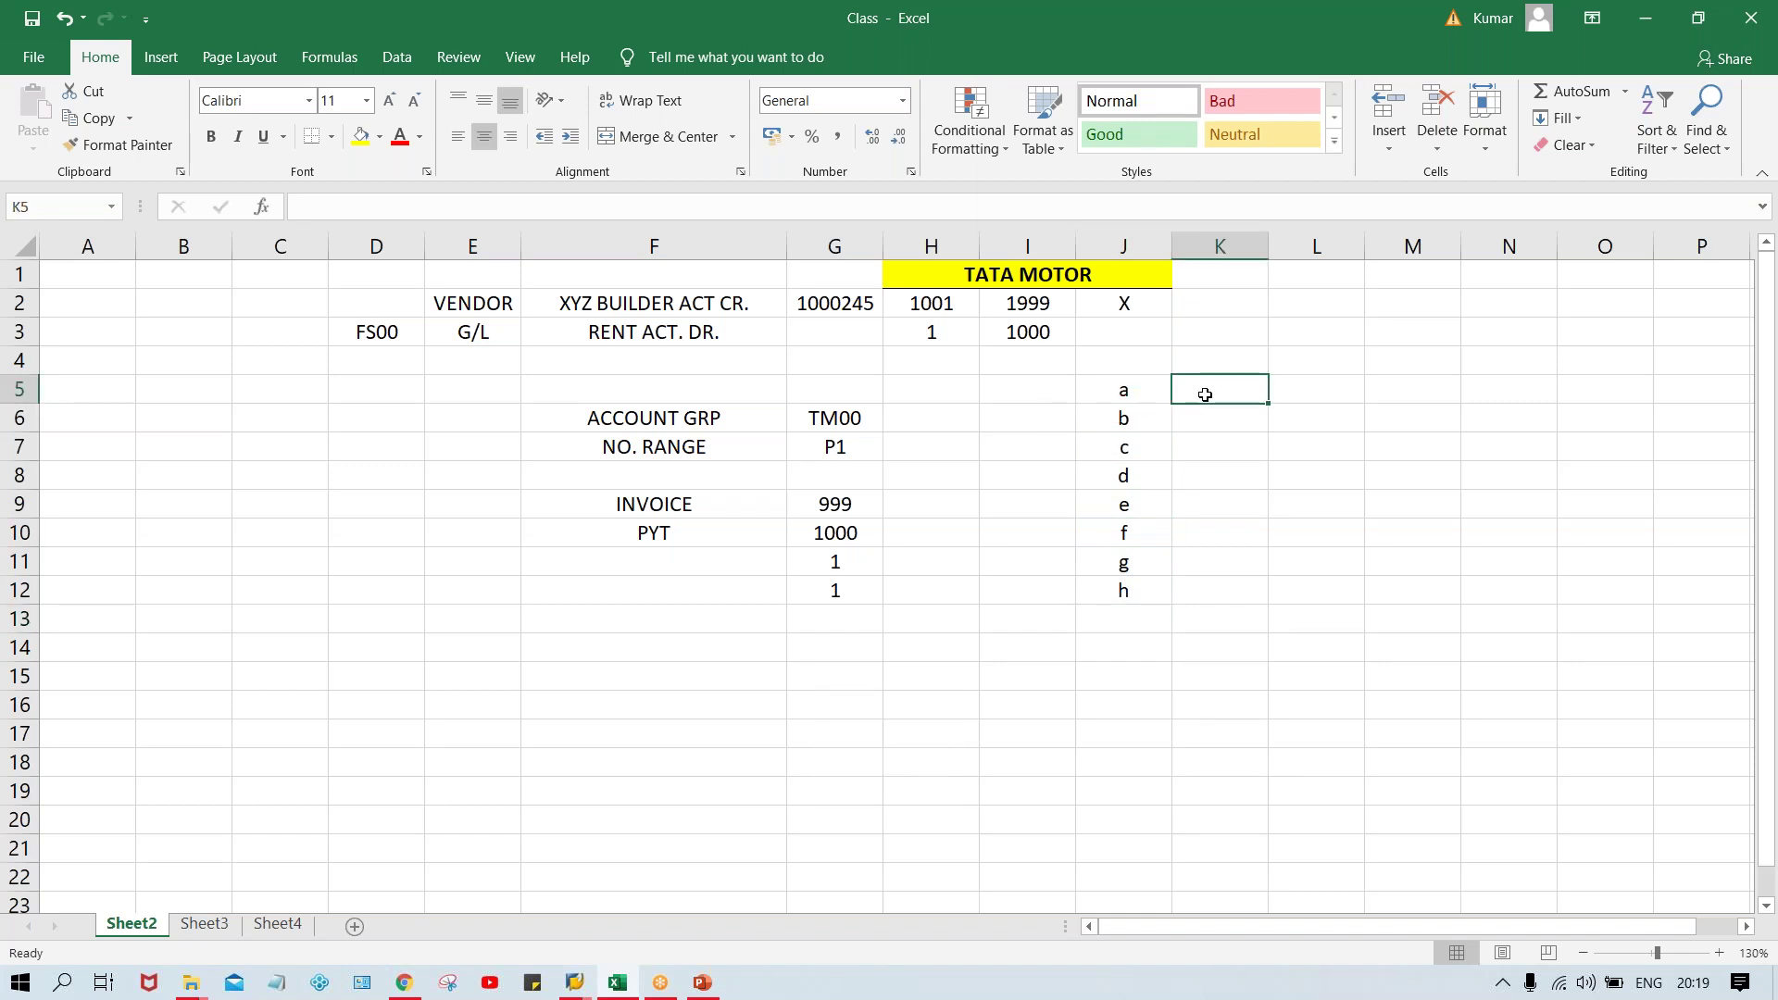
{"action": "type", "text": "5000"}
{"action": "key", "text": "Return"}
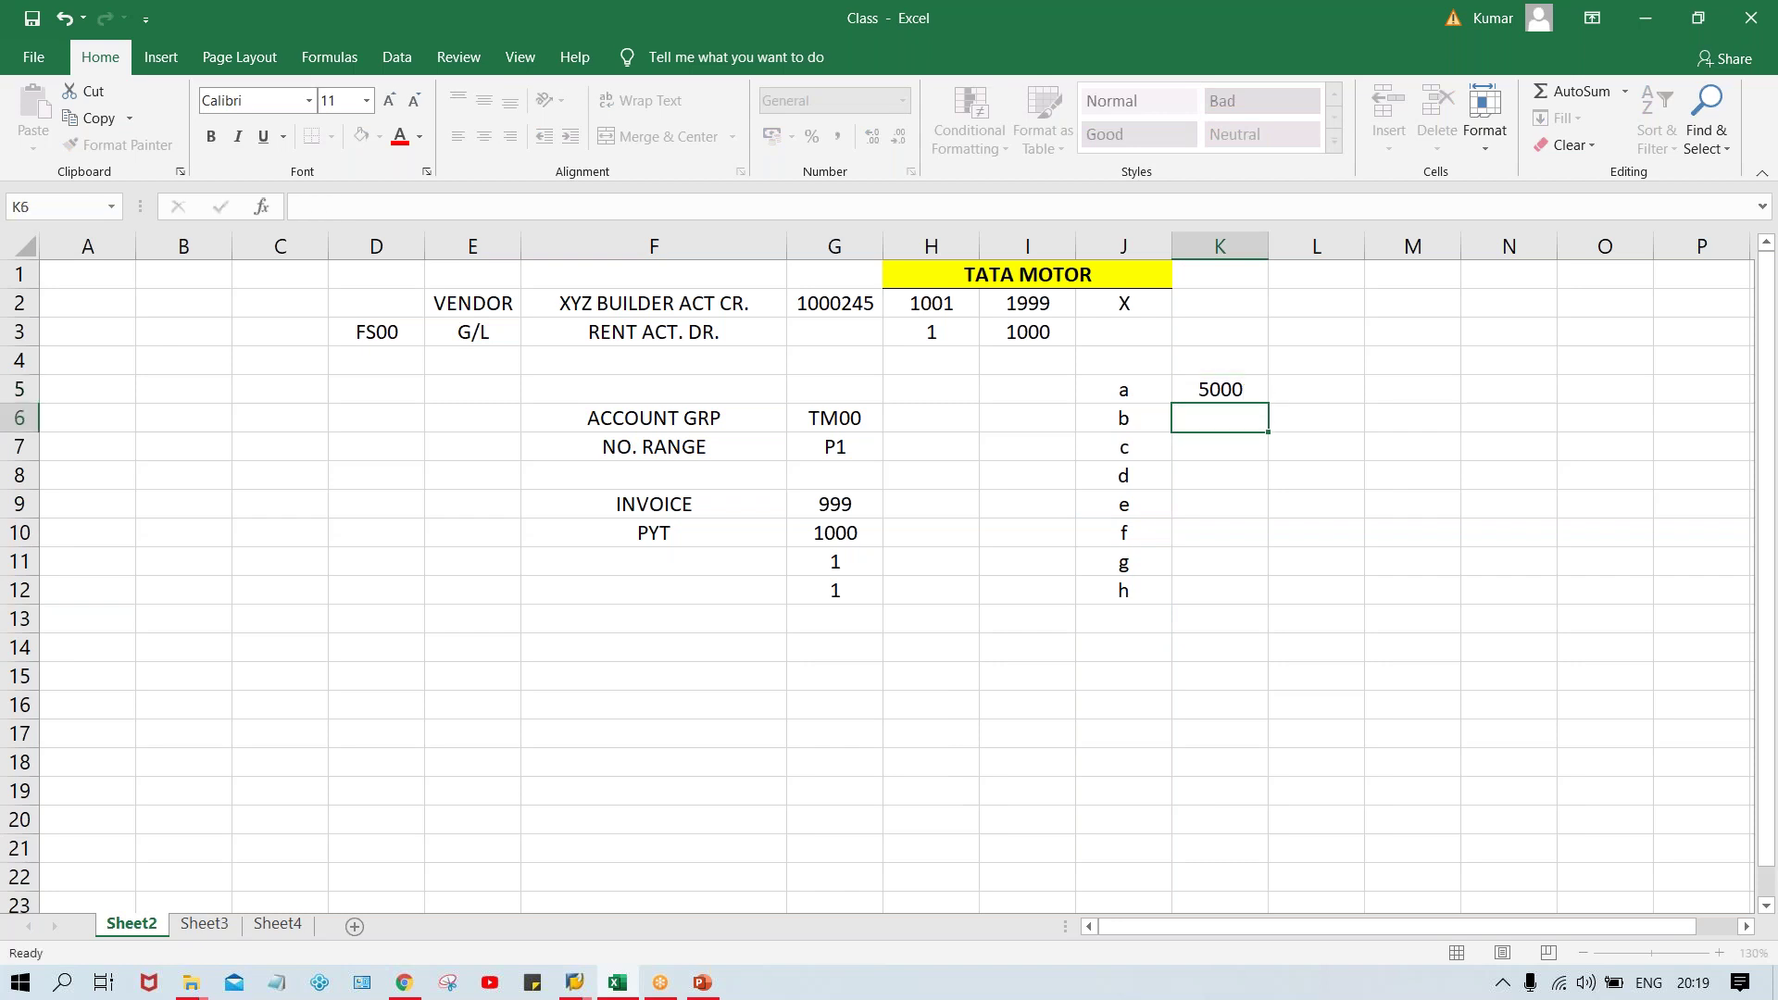
{"action": "type", "text": "4000"}
{"action": "key", "text": "Return"}
{"action": "type", "text": "6000"}
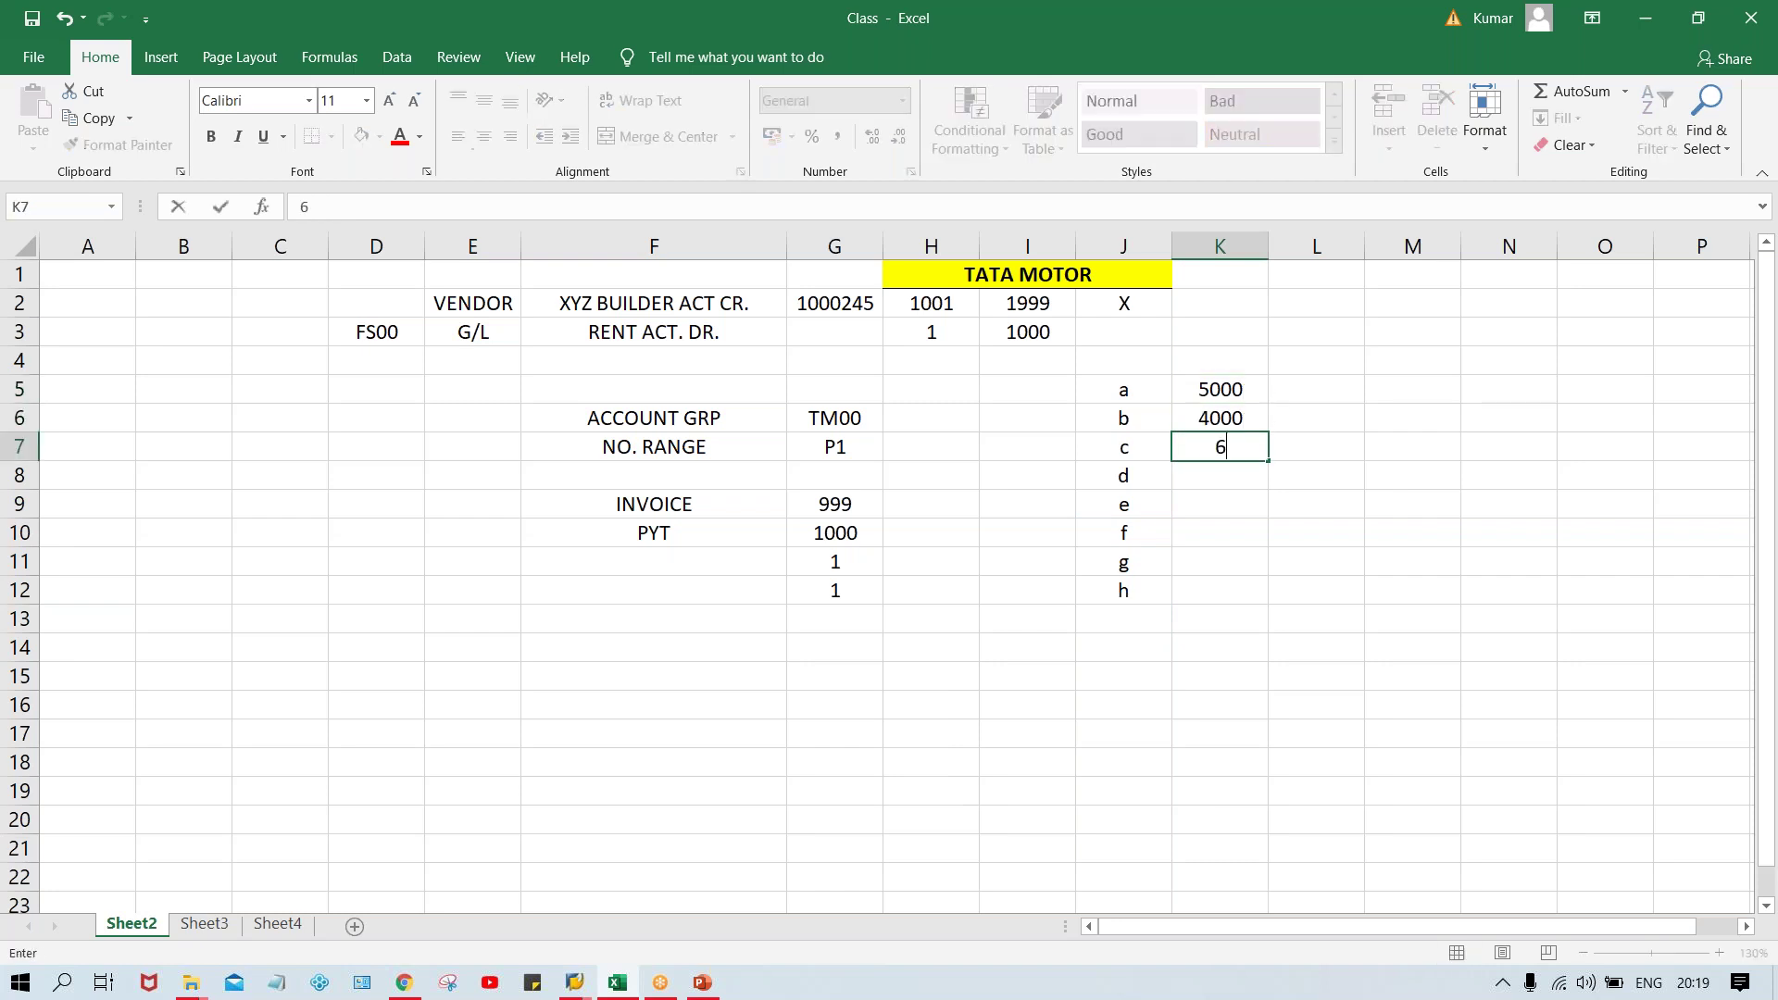
{"action": "key", "text": "Return"}
{"action": "type", "text": "4000"}
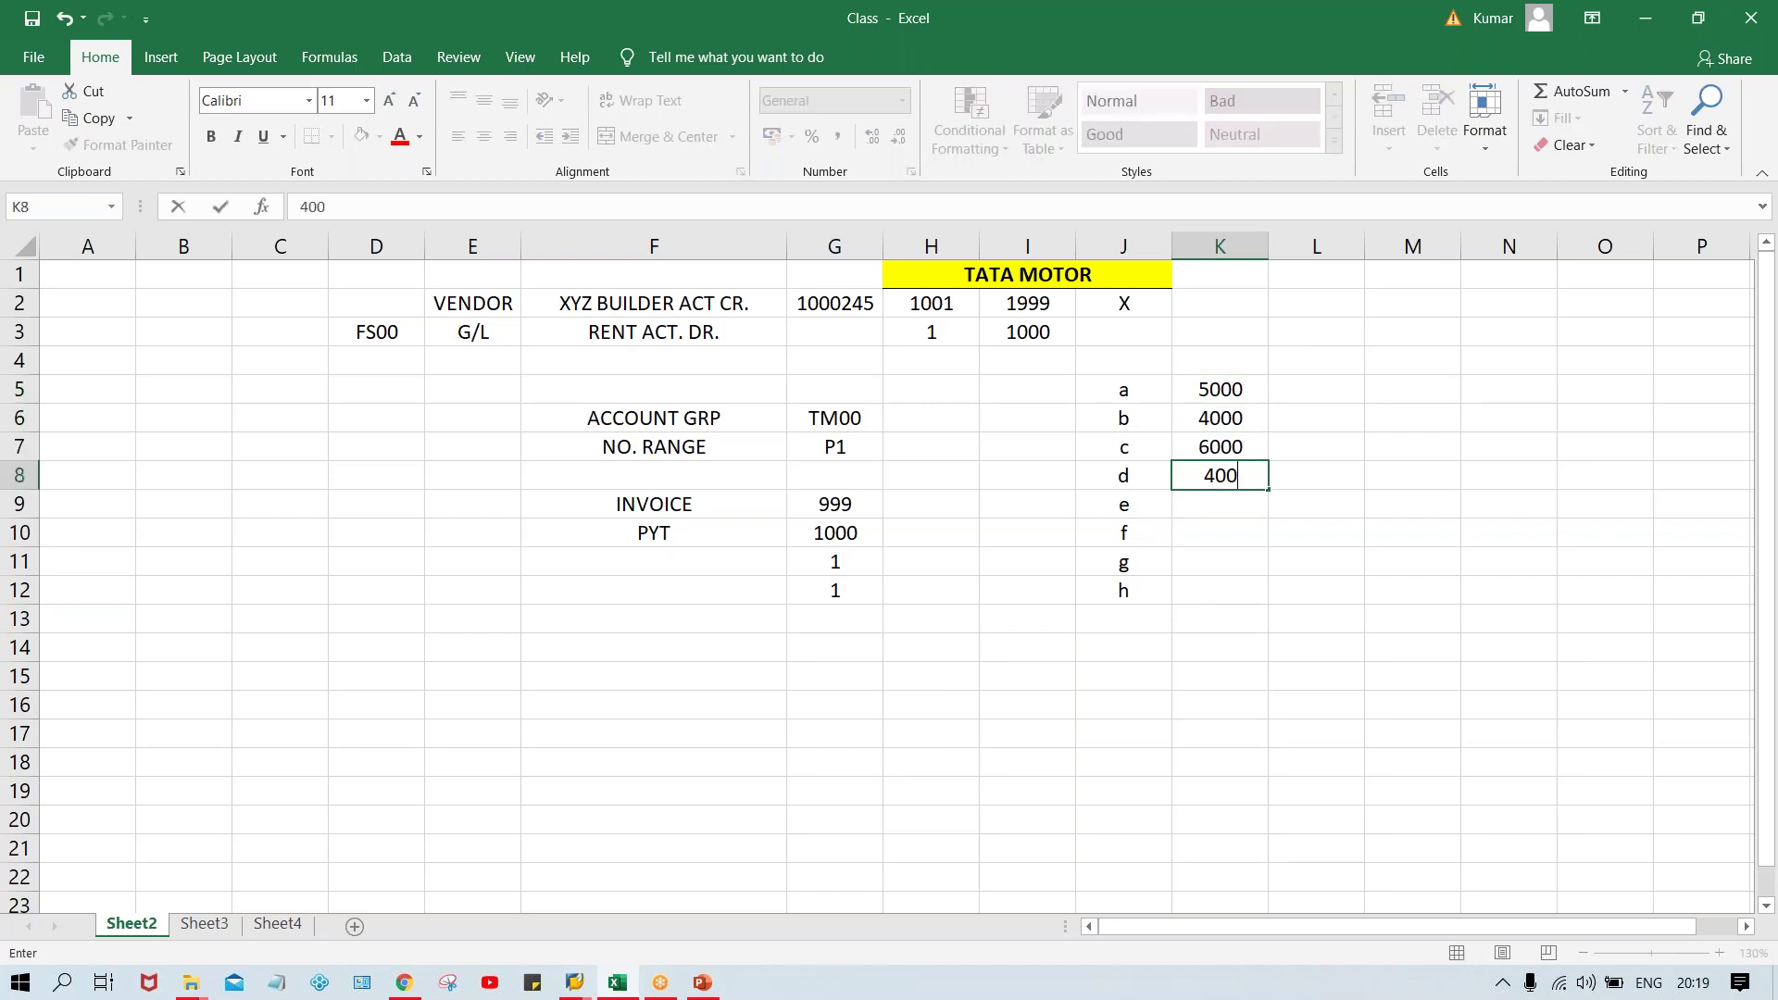
{"action": "key", "text": "Return"}
{"action": "type", "text": "2500"}
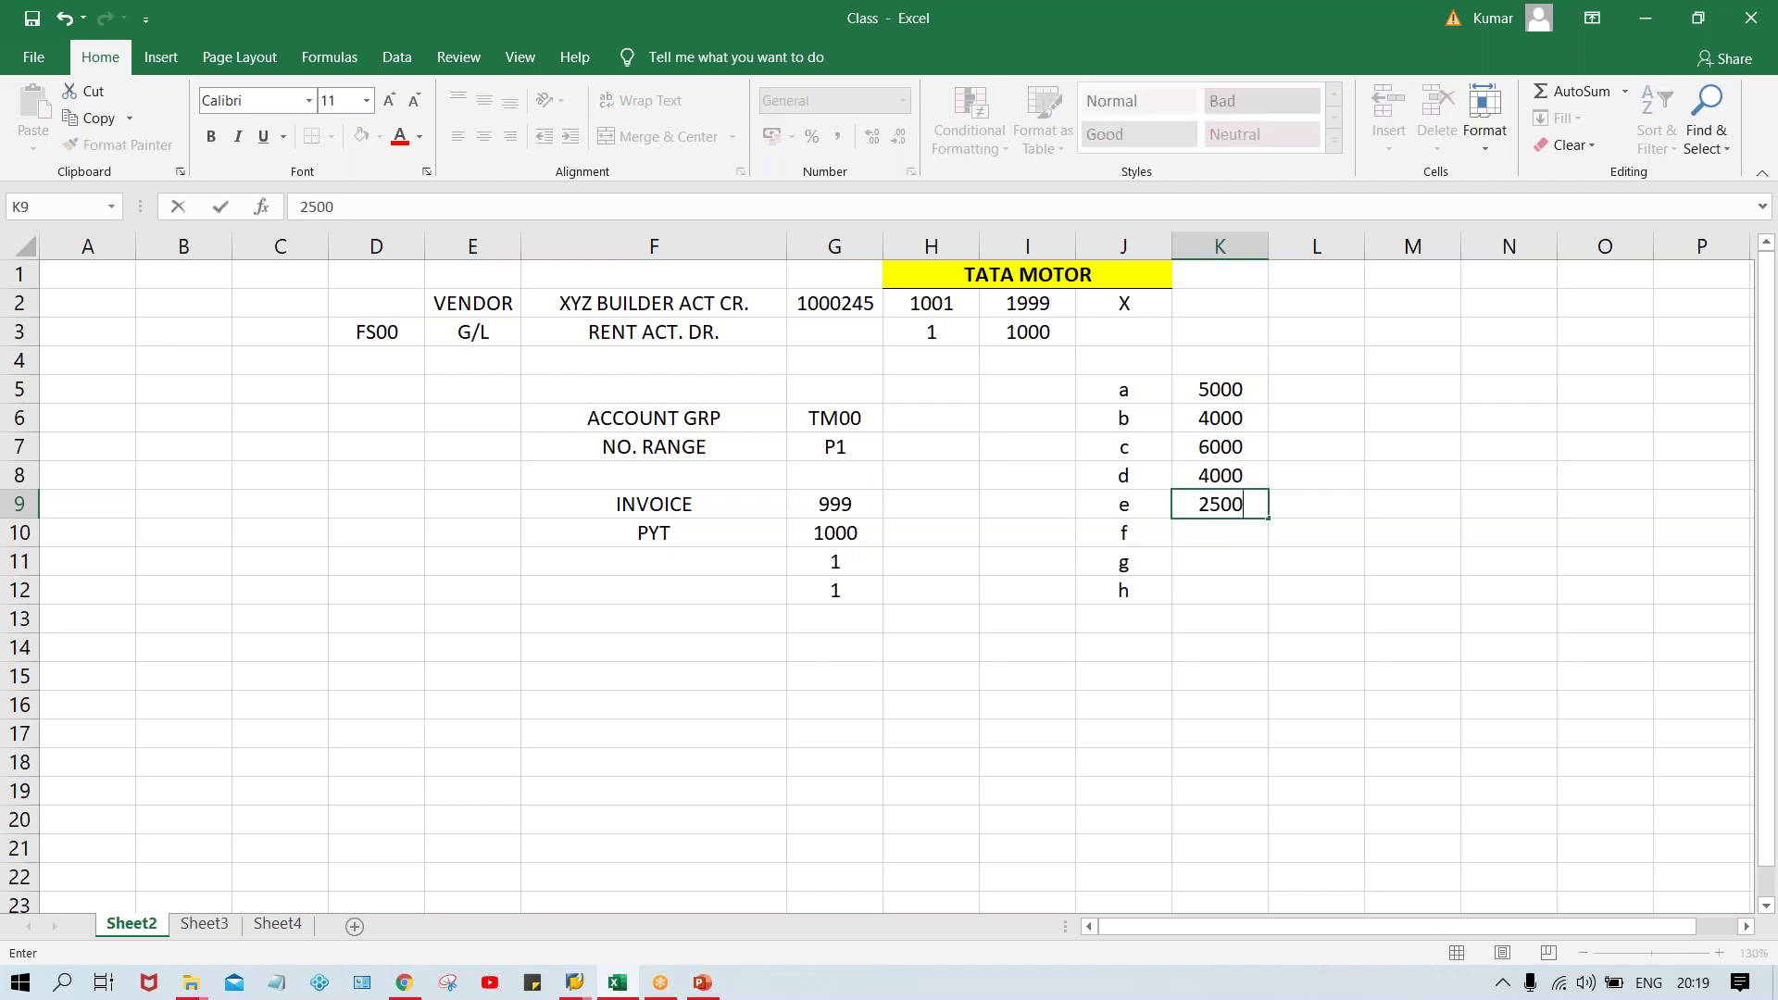
{"action": "key", "text": "Return"}
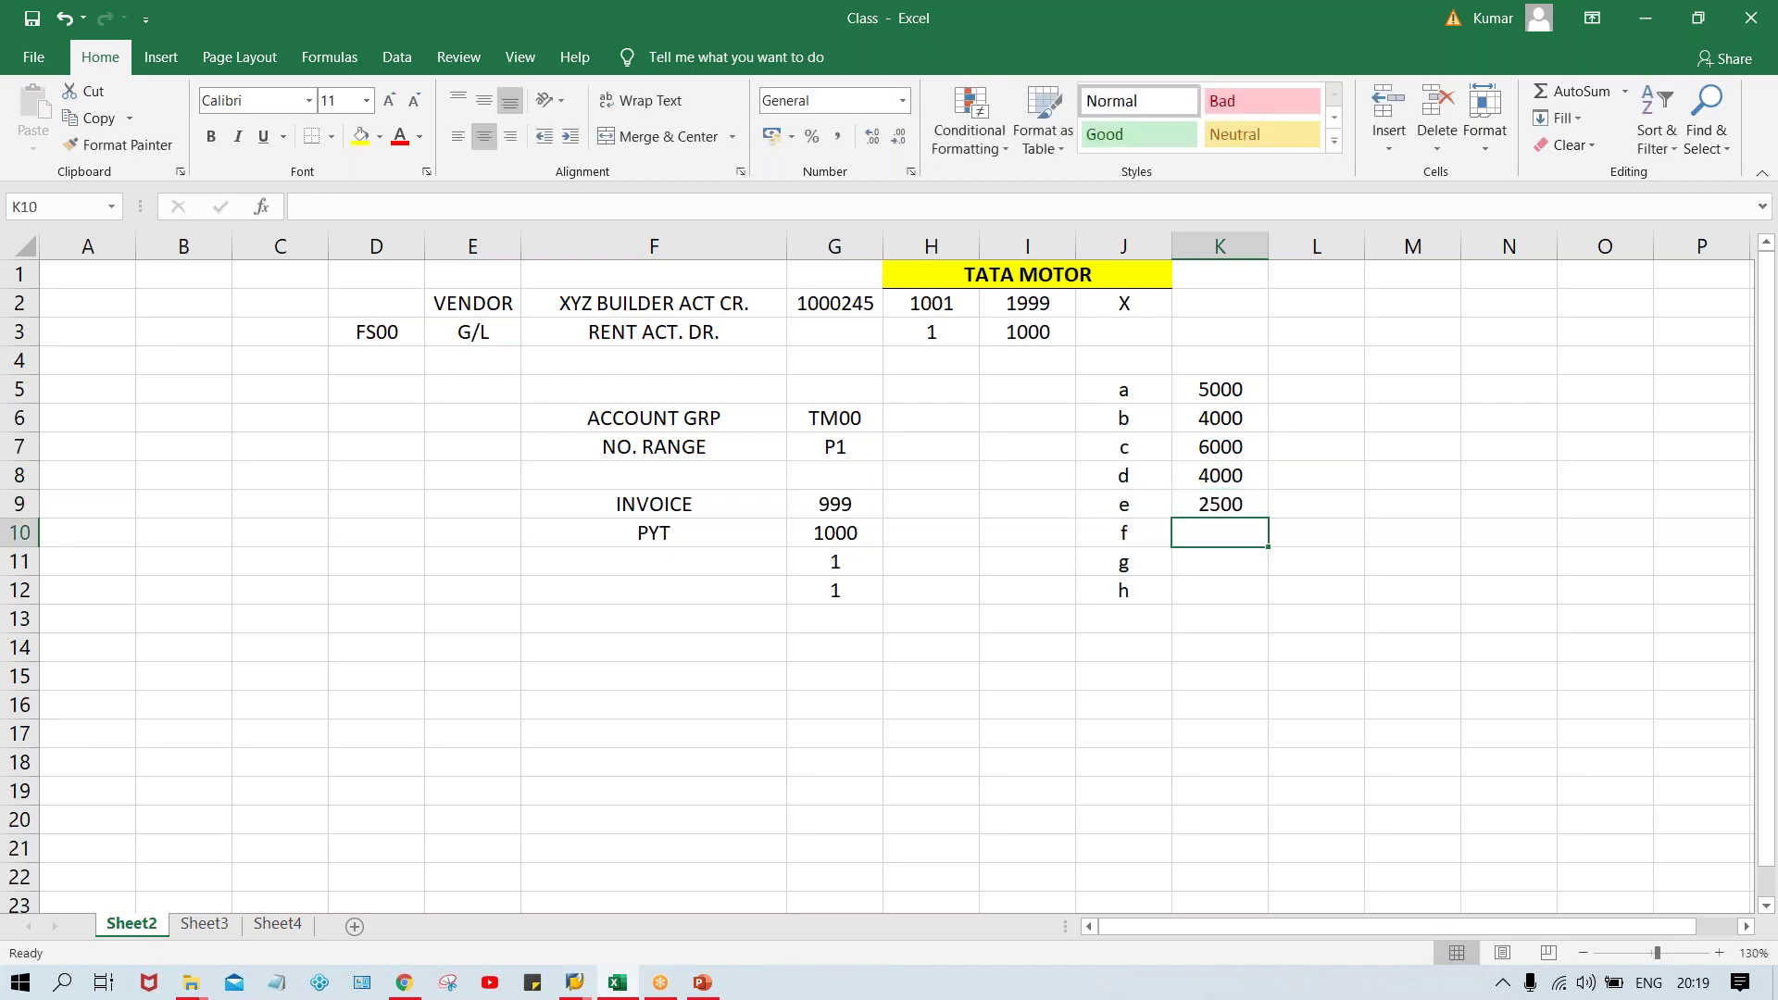
{"action": "type", "text": "4500"}
{"action": "key", "text": "Return"}
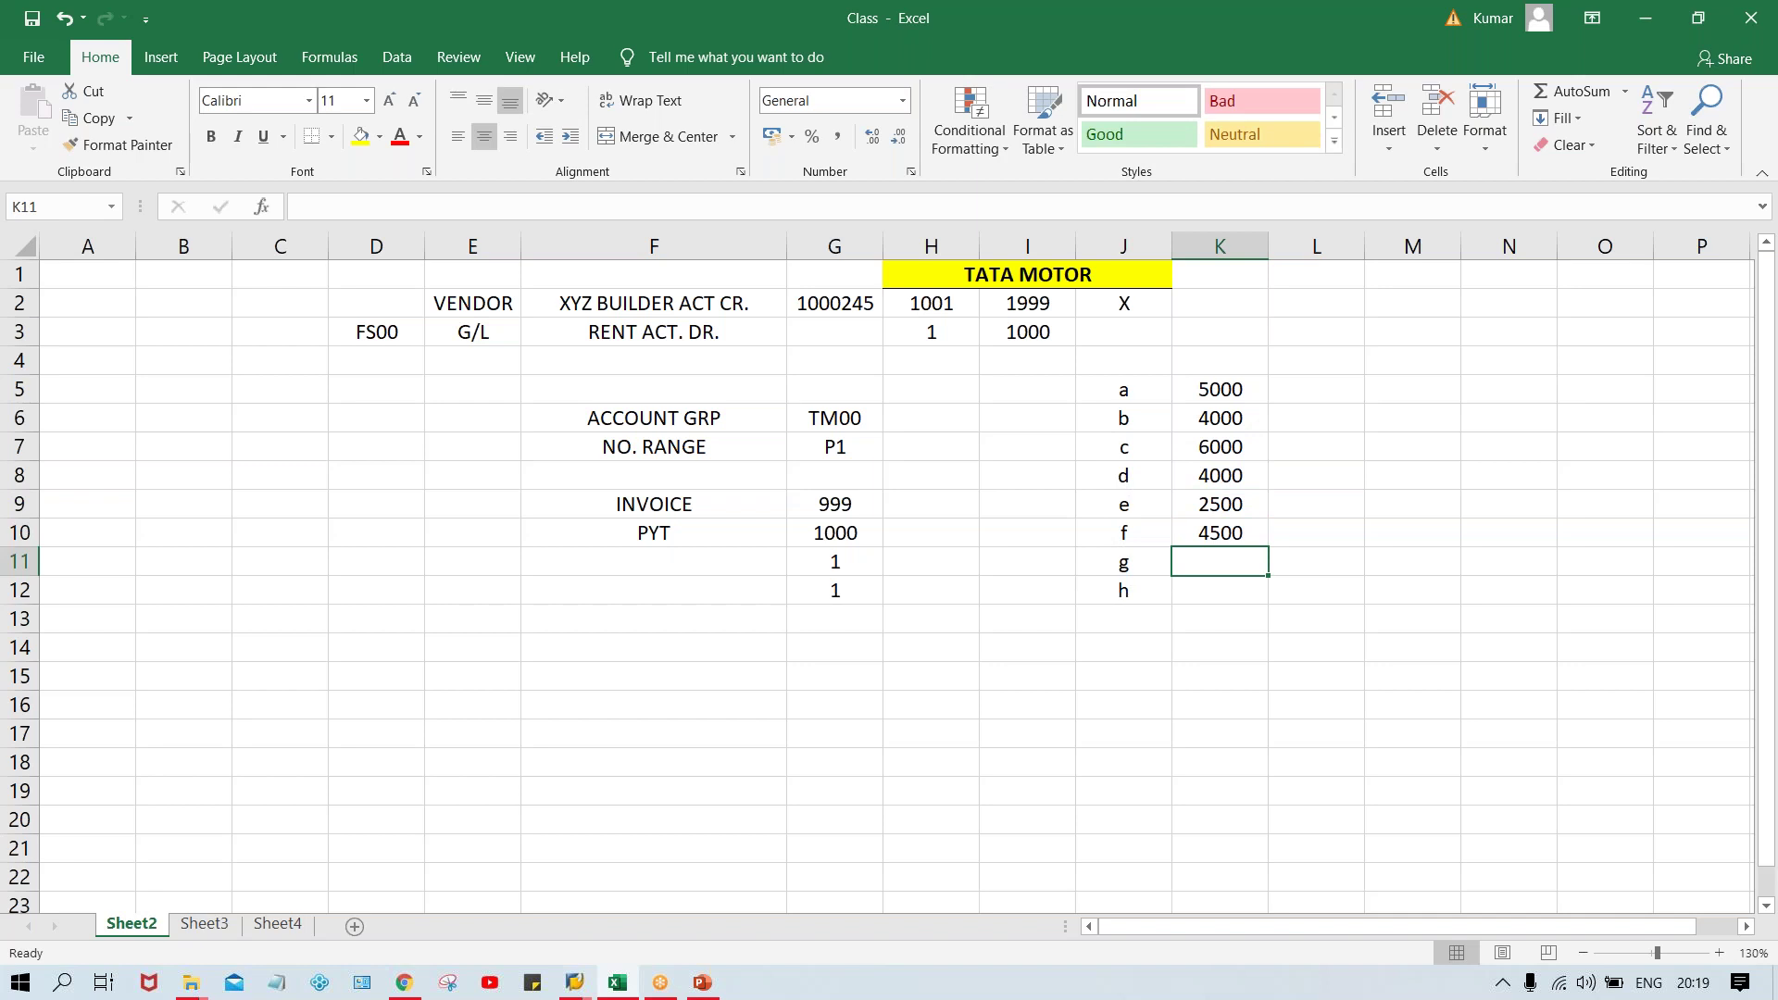
{"action": "type", "text": "3000"}
{"action": "key", "text": "Return"}
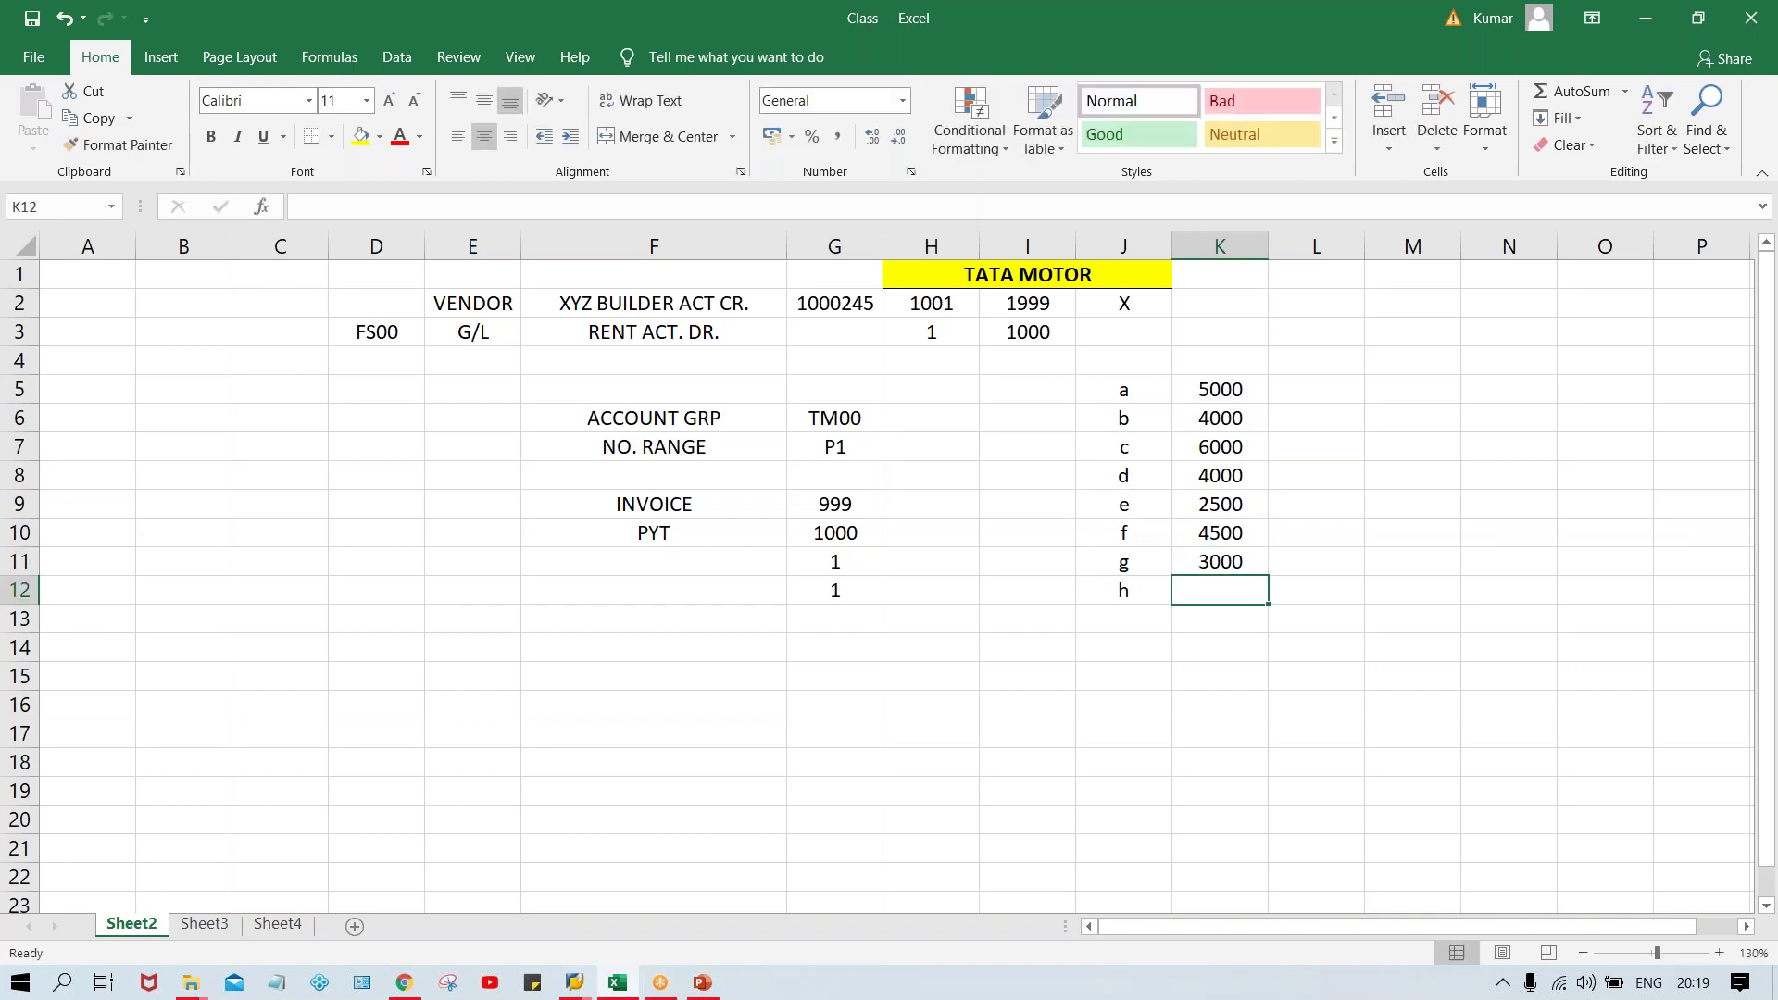
{"action": "type", "text": "7000"}
{"action": "key", "text": "Return"}
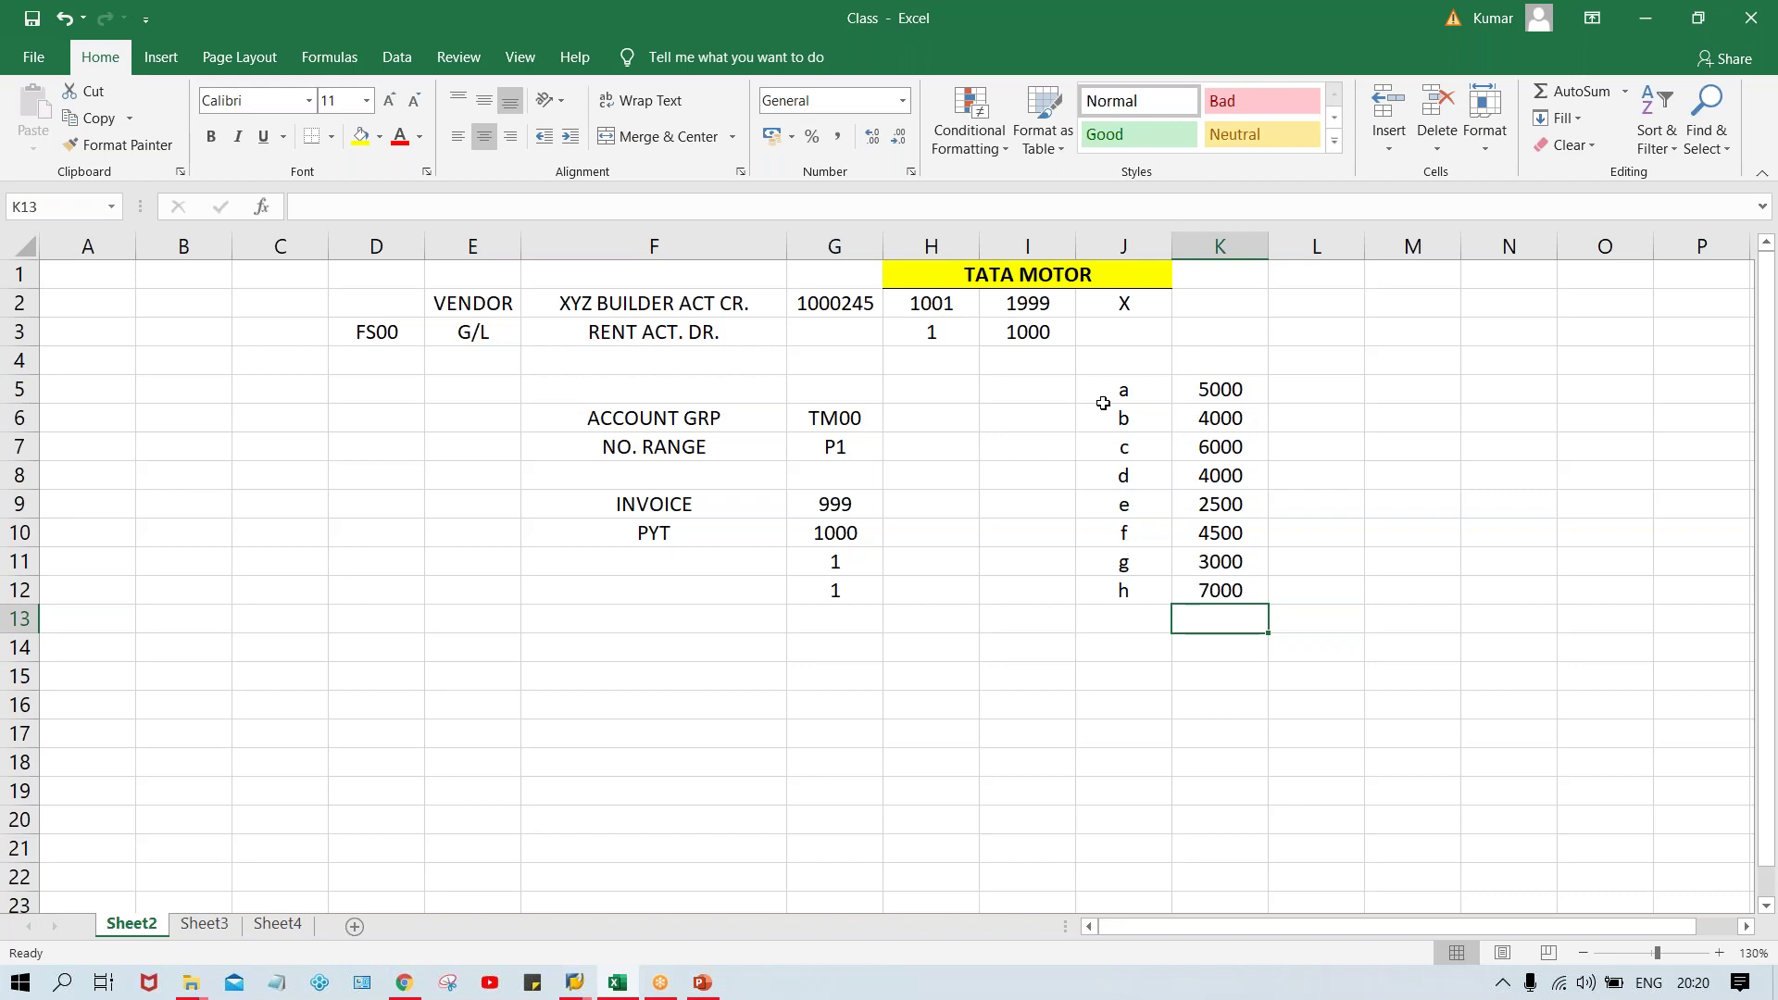
Add the column headings VENDORS in J4 and AMT. in K4 above the list
{"action": "left_click", "coordinate": [1224, 389]}
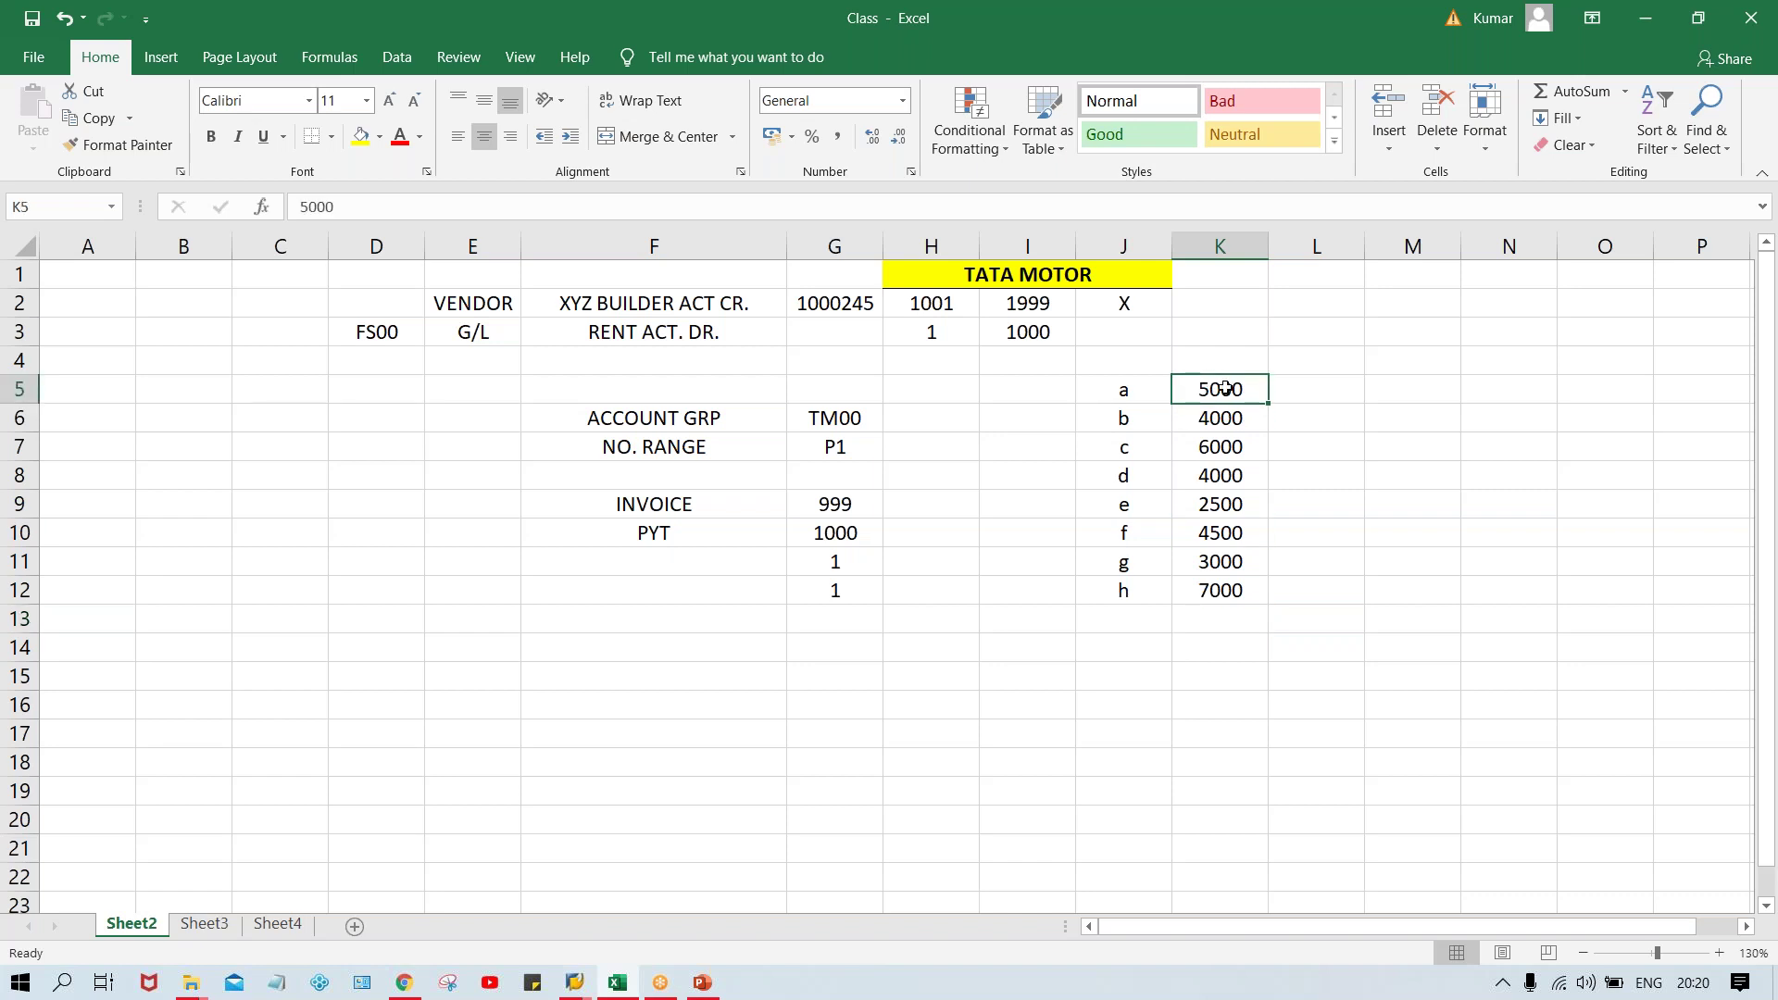
{"action": "left_click", "coordinate": [1110, 364]}
{"action": "type", "text": "VENDORS"}
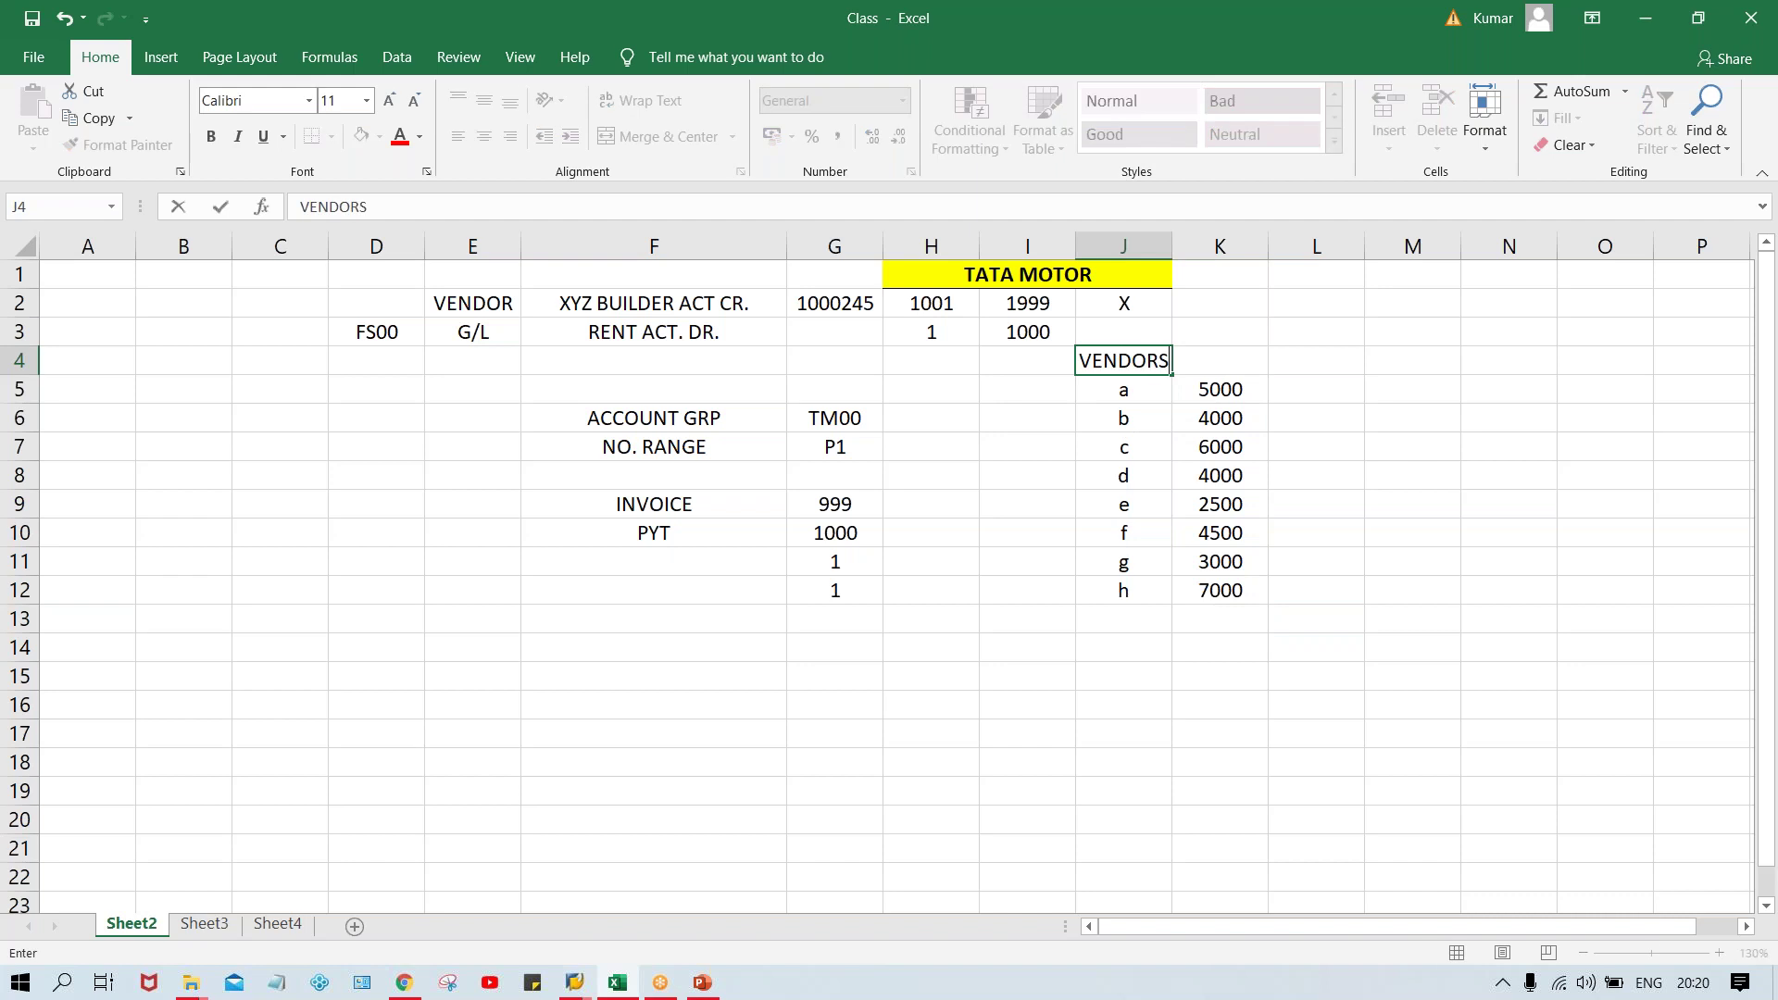
{"action": "key", "text": "Return"}
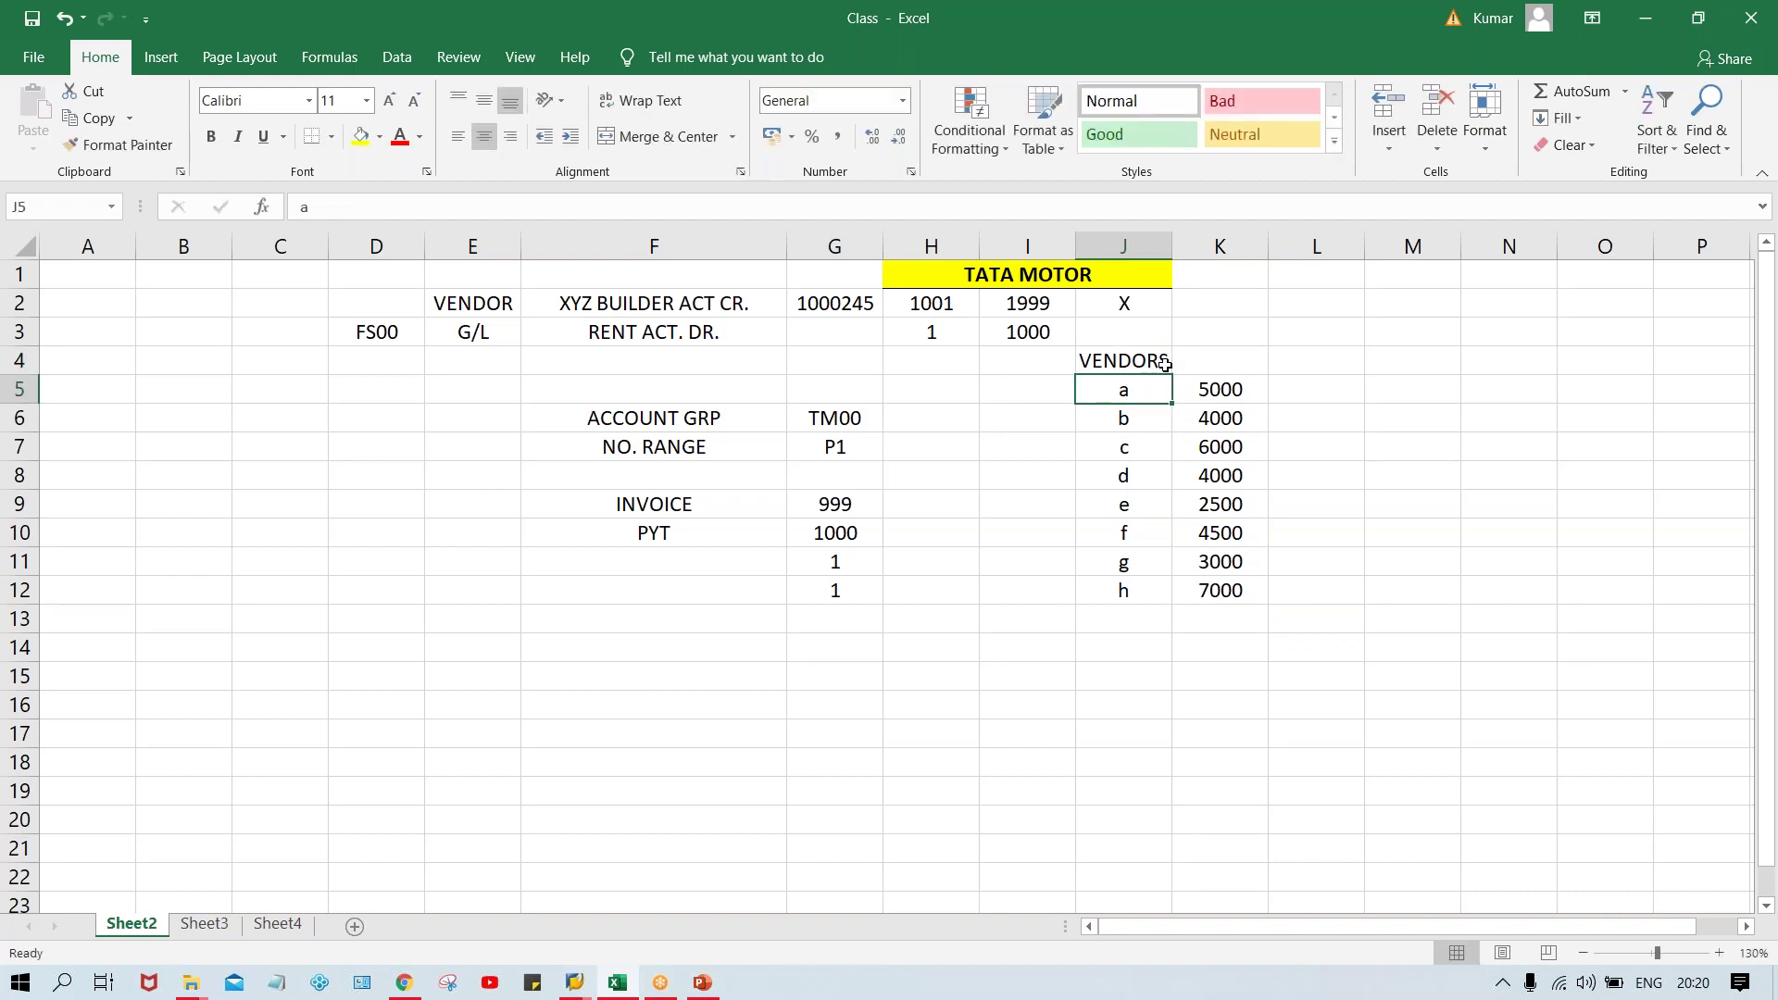
{"action": "left_click", "coordinate": [1203, 368]}
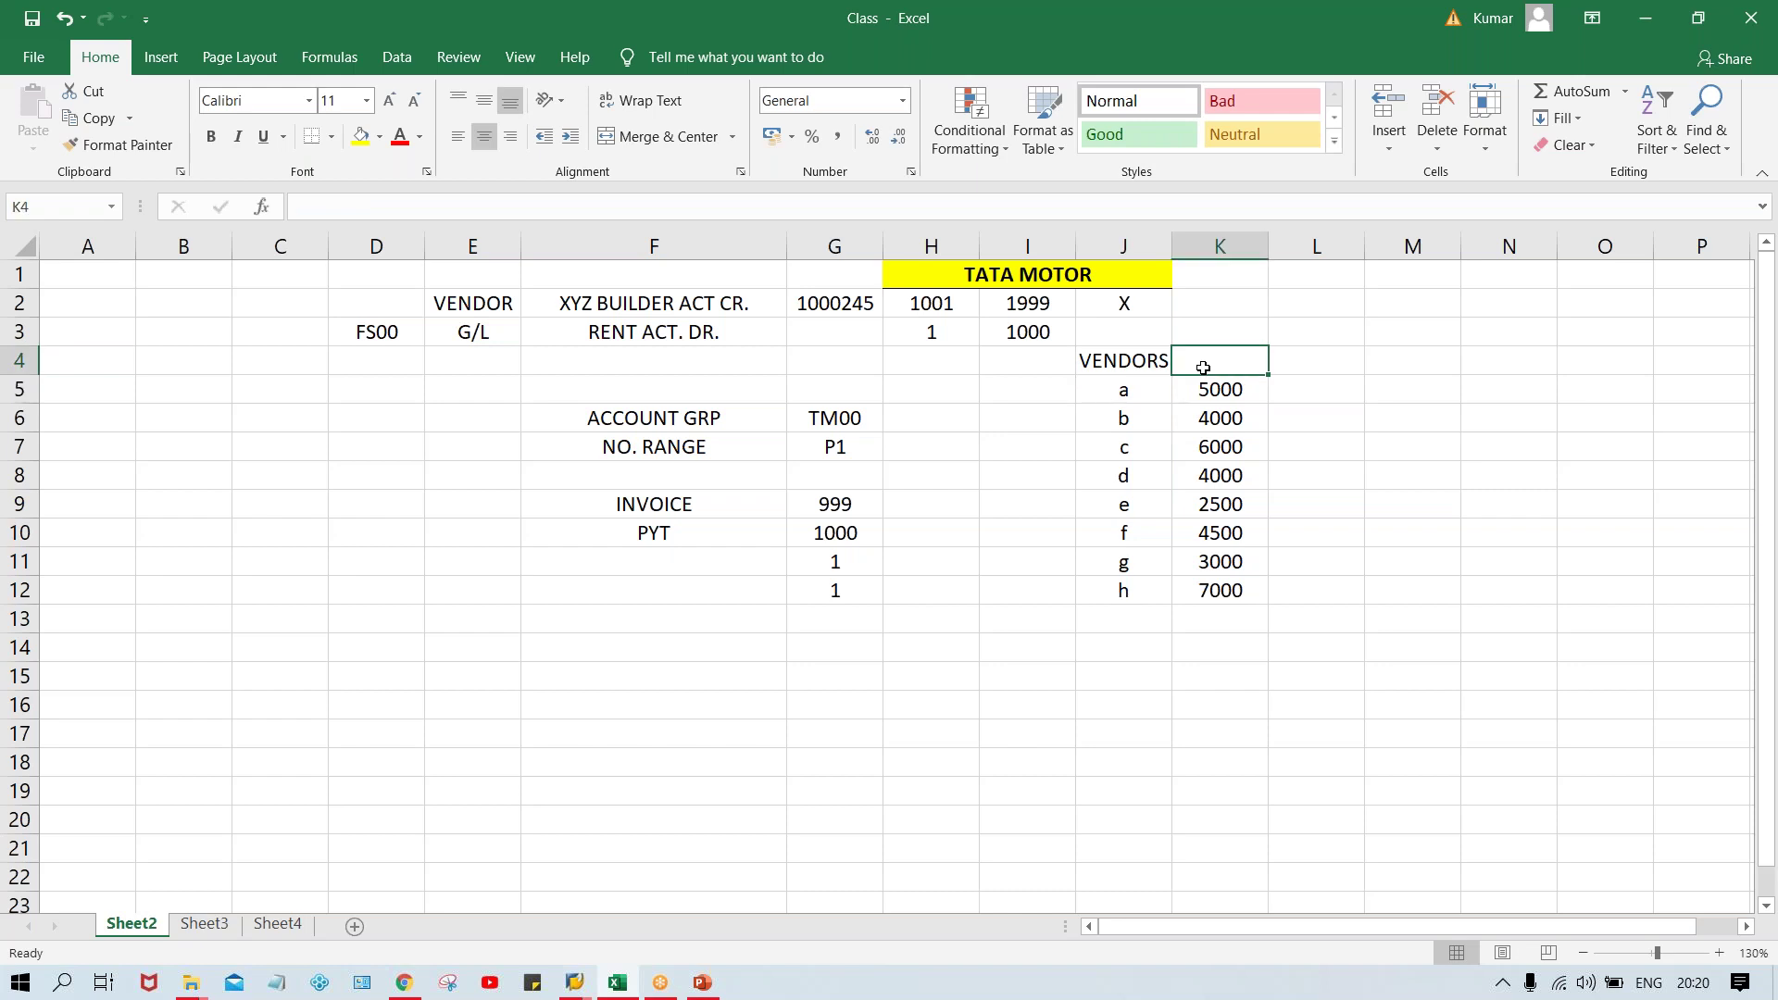
{"action": "type", "text": "AMT."}
{"action": "key", "text": "Return"}
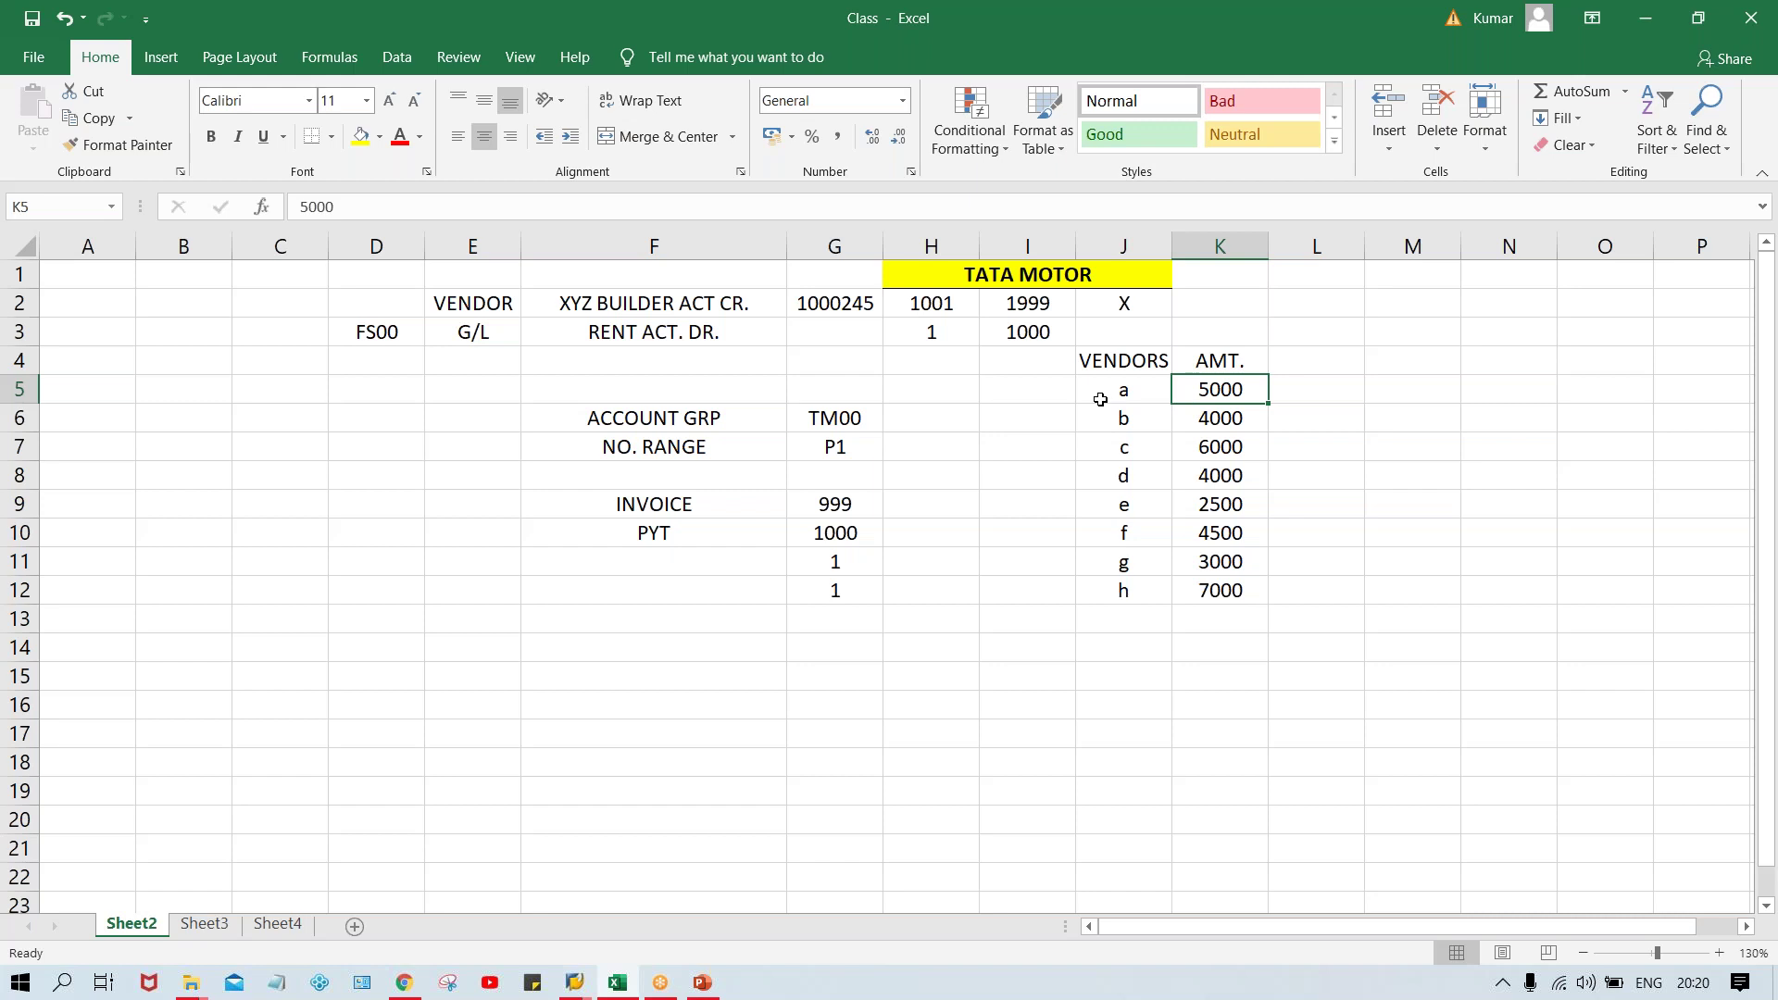
Apply a bottom border to the heading cells J4:K4
{"action": "left_click_drag", "start_coordinate": [1102, 363], "coordinate": [1214, 363]}
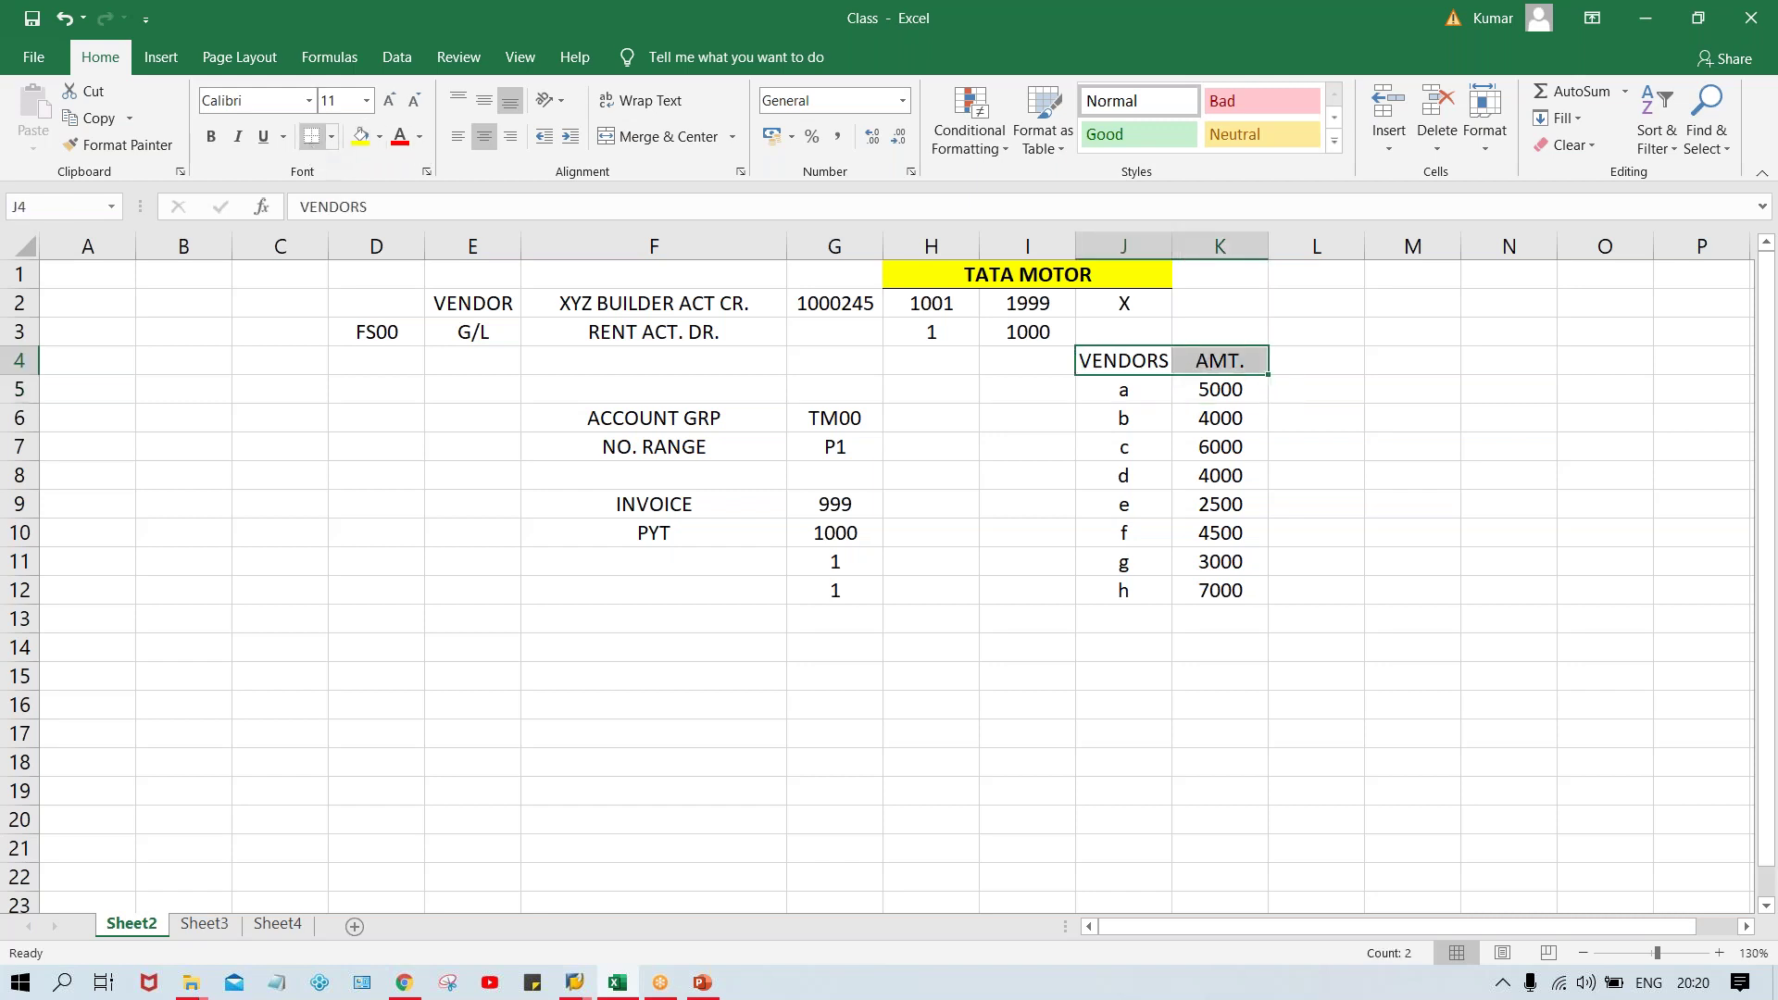
{"action": "left_click", "coordinate": [312, 136]}
{"action": "left_click", "coordinate": [930, 648]}
{"action": "left_click", "coordinate": [1112, 459]}
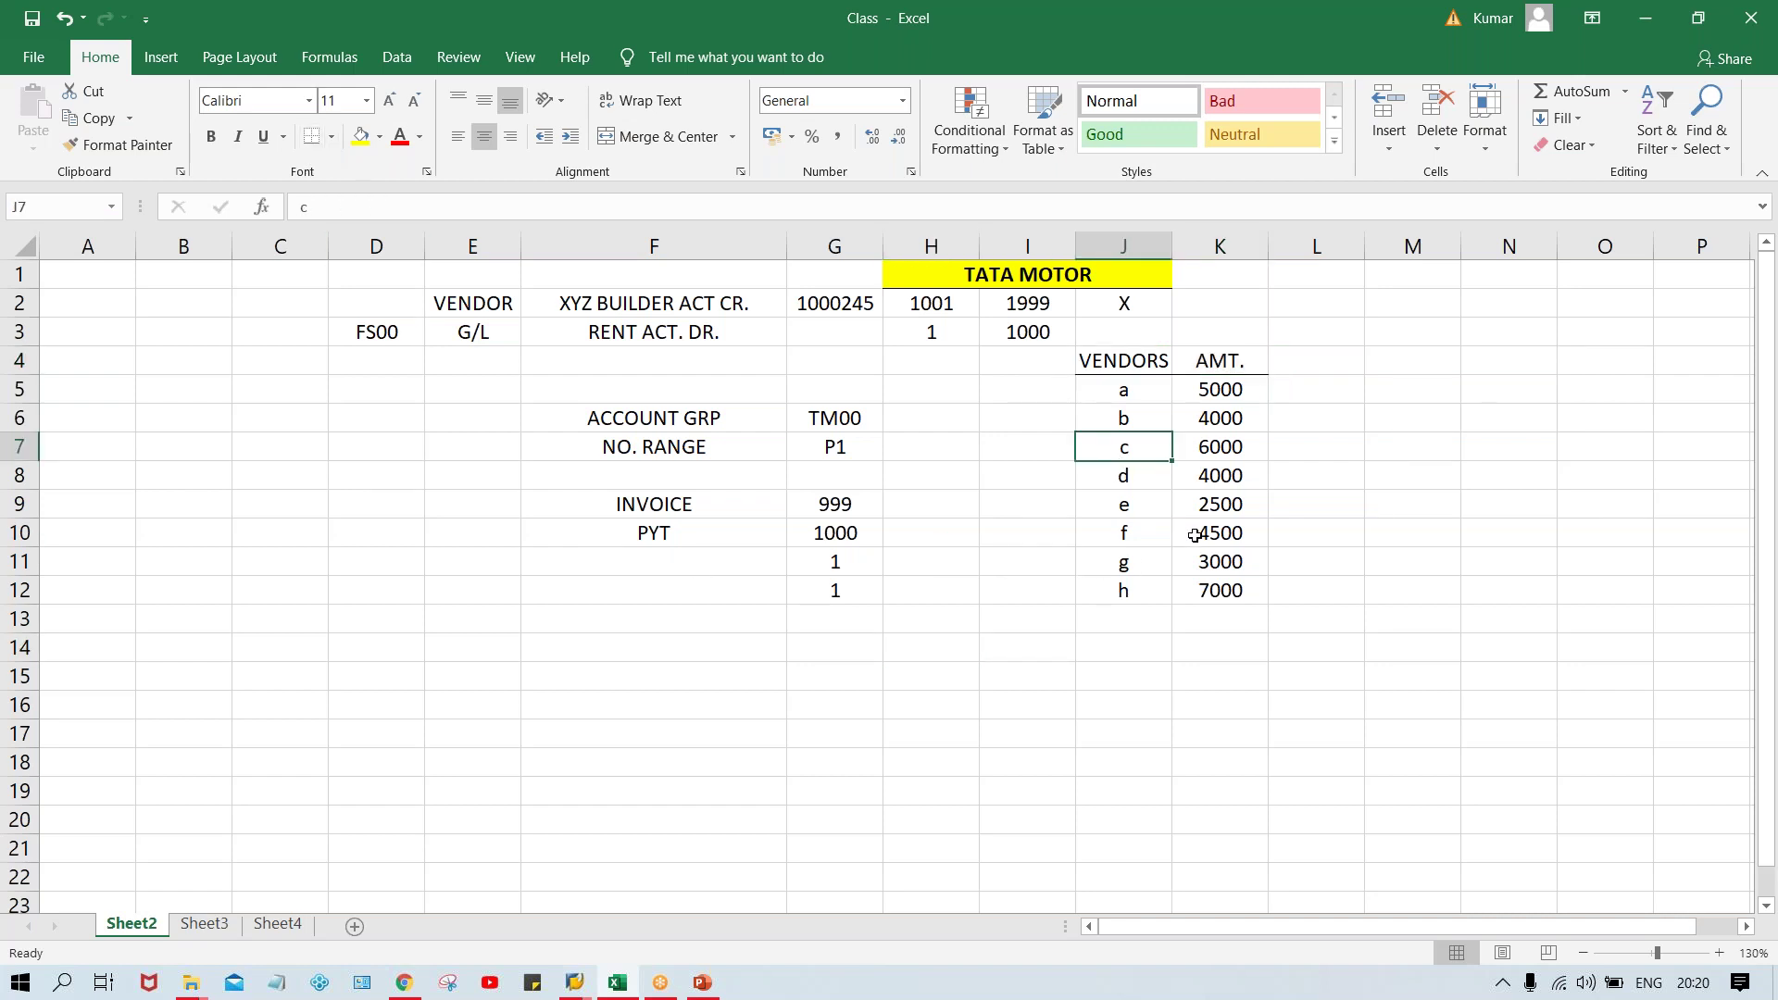
Examine the individual vendor amounts in K5:K12 one by one
{"action": "left_click", "coordinate": [1126, 383]}
{"action": "left_click", "coordinate": [1246, 387]}
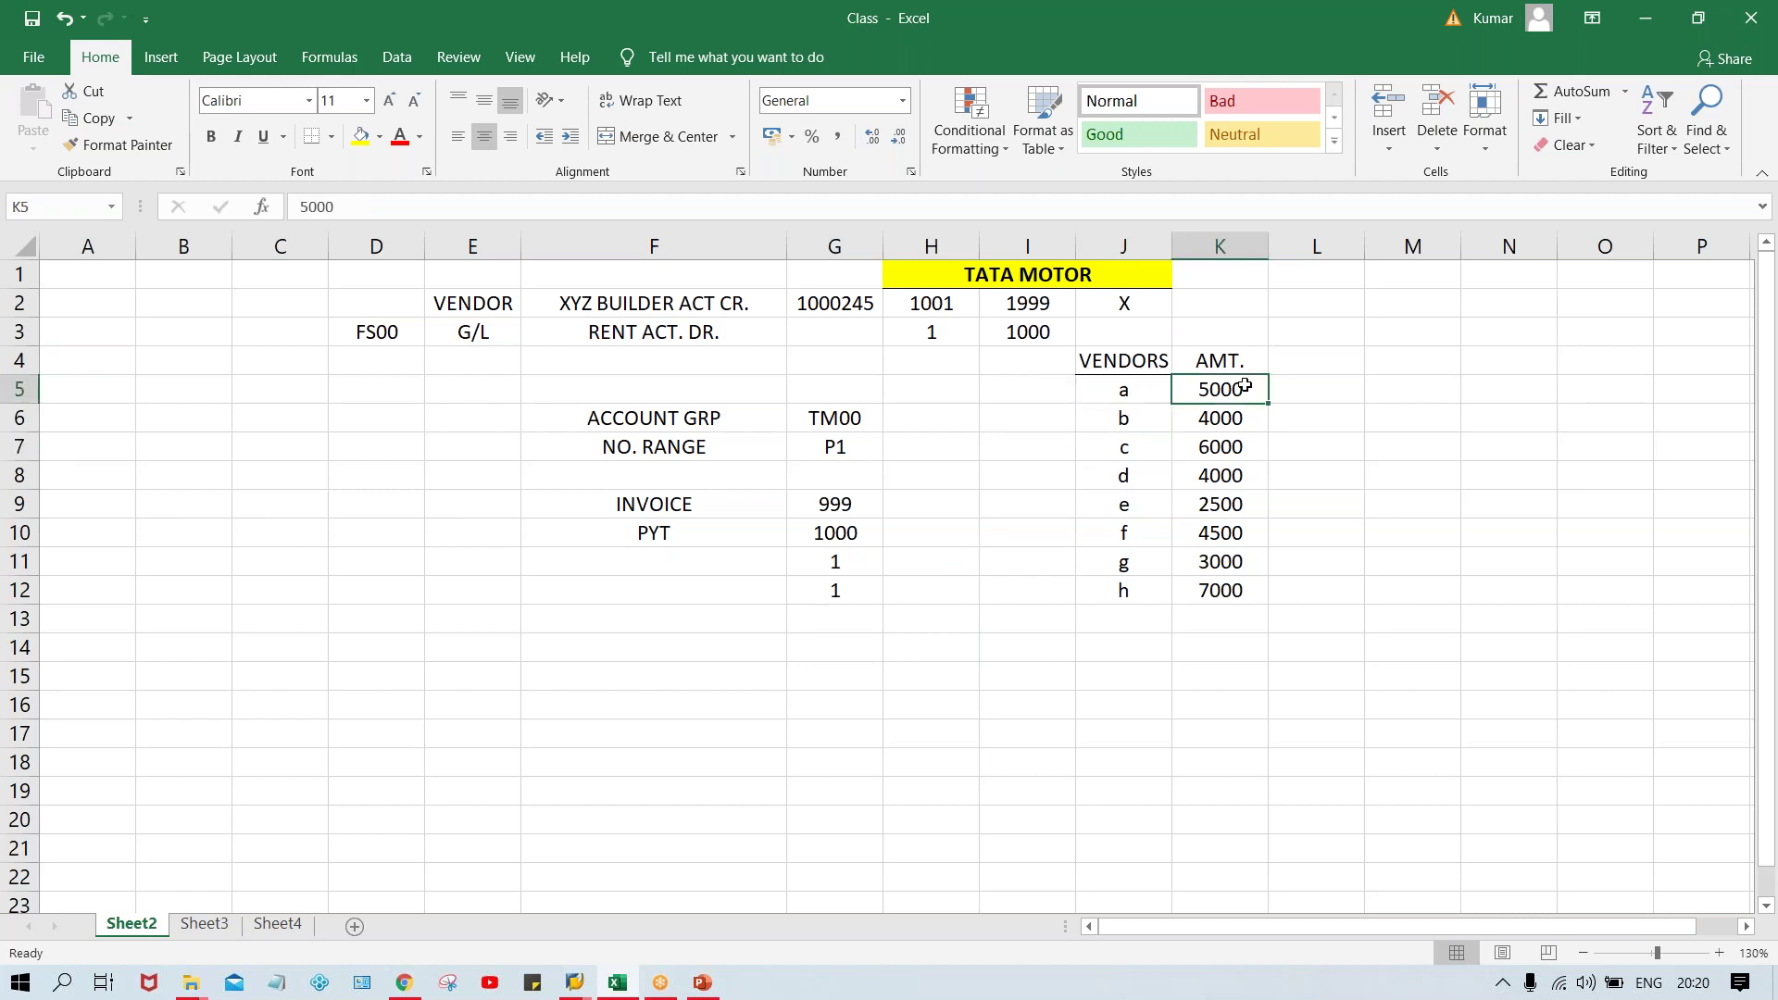
{"action": "left_click", "coordinate": [1216, 454]}
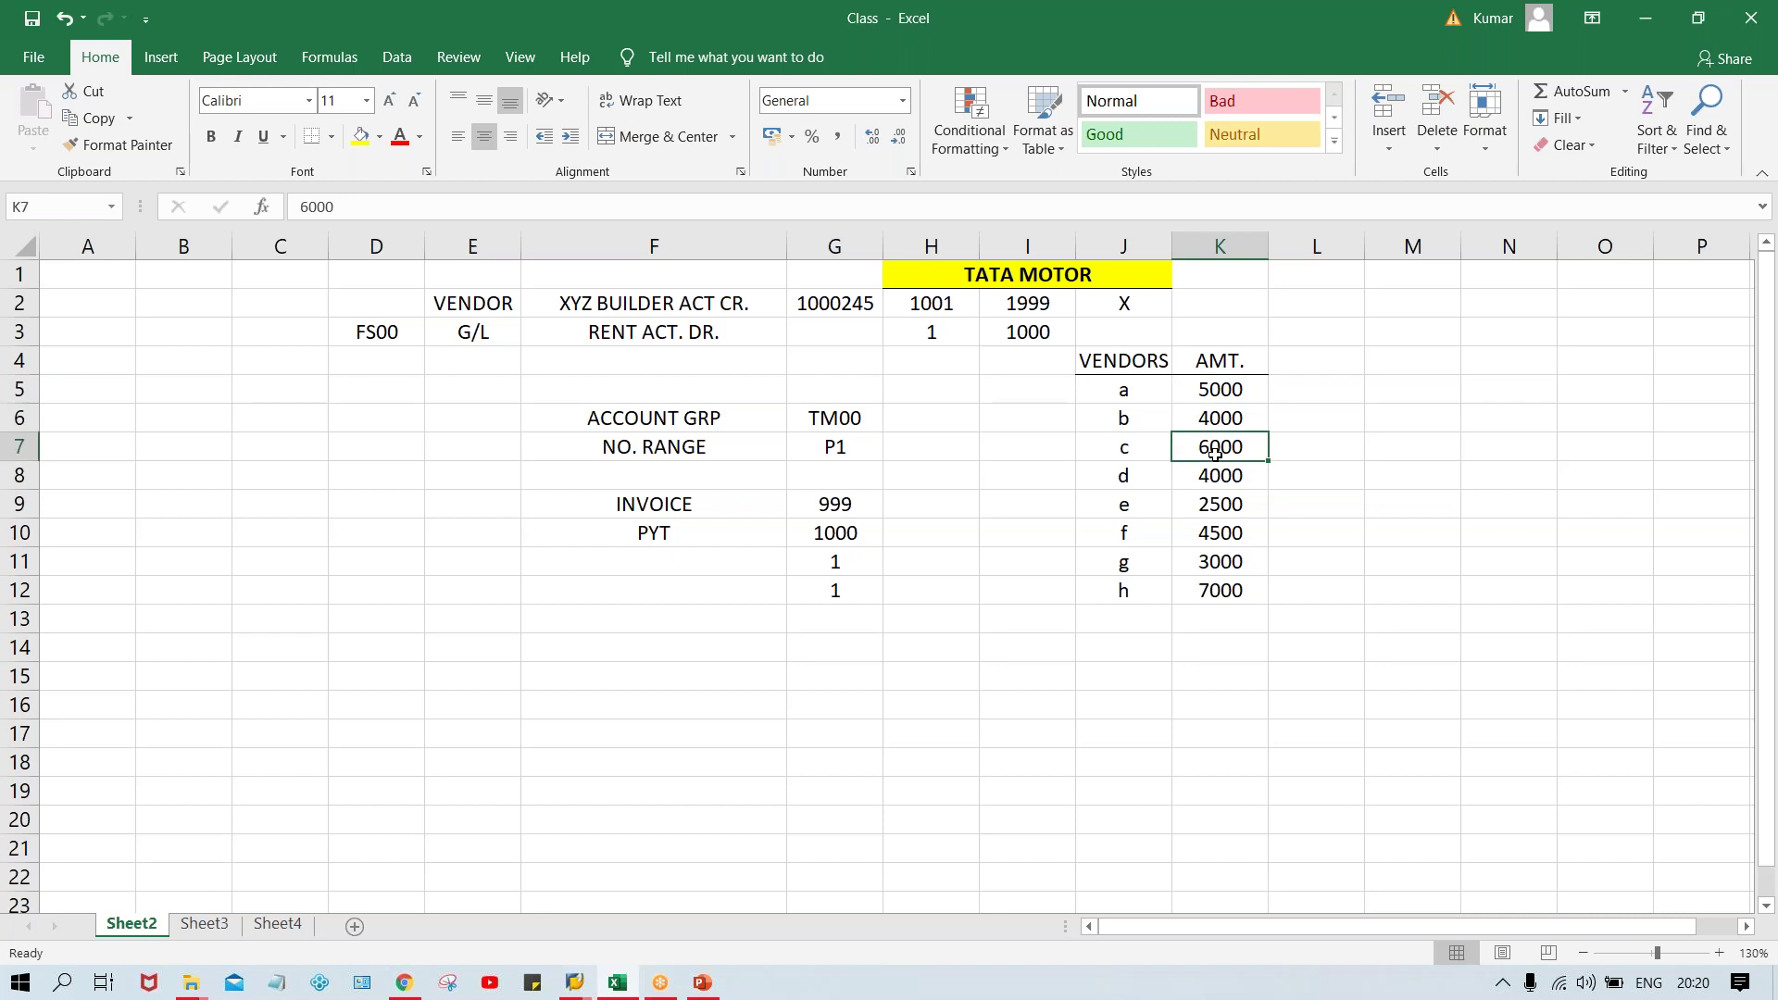
{"action": "key", "text": "Down"}
{"action": "key", "text": "Down"}
{"action": "left_click", "coordinate": [1211, 561]}
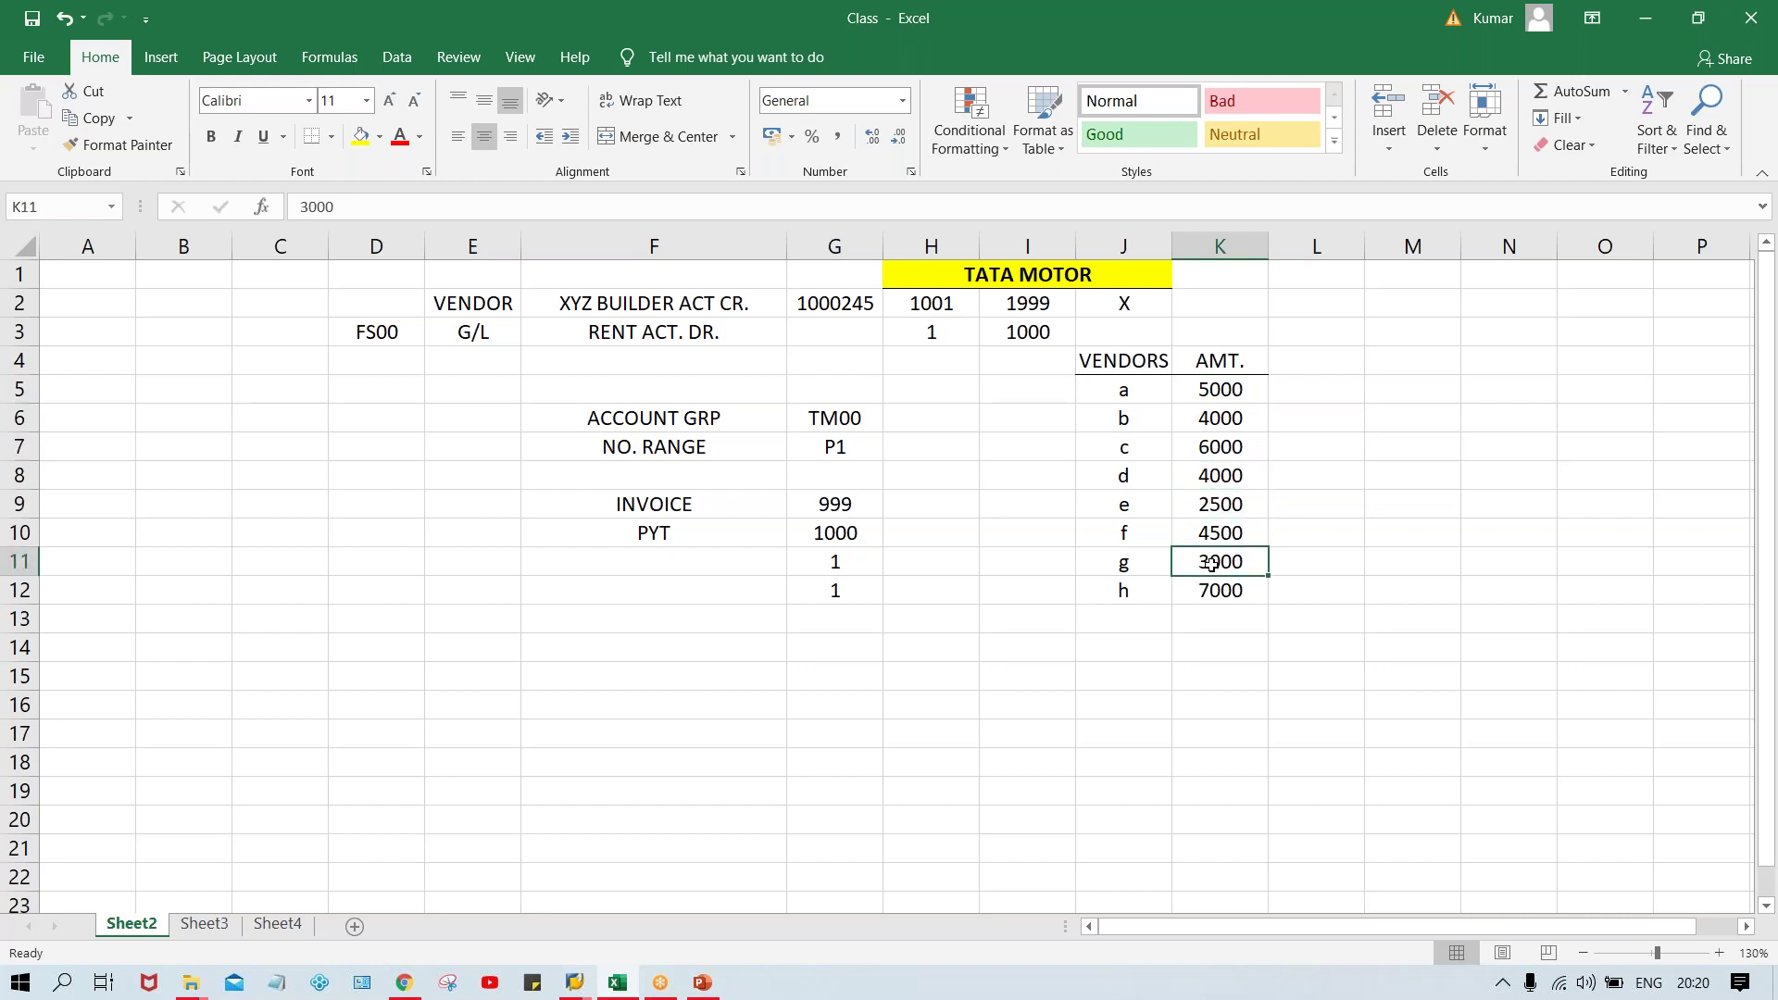
{"action": "left_click", "coordinate": [1219, 601]}
{"action": "left_click", "coordinate": [1204, 388]}
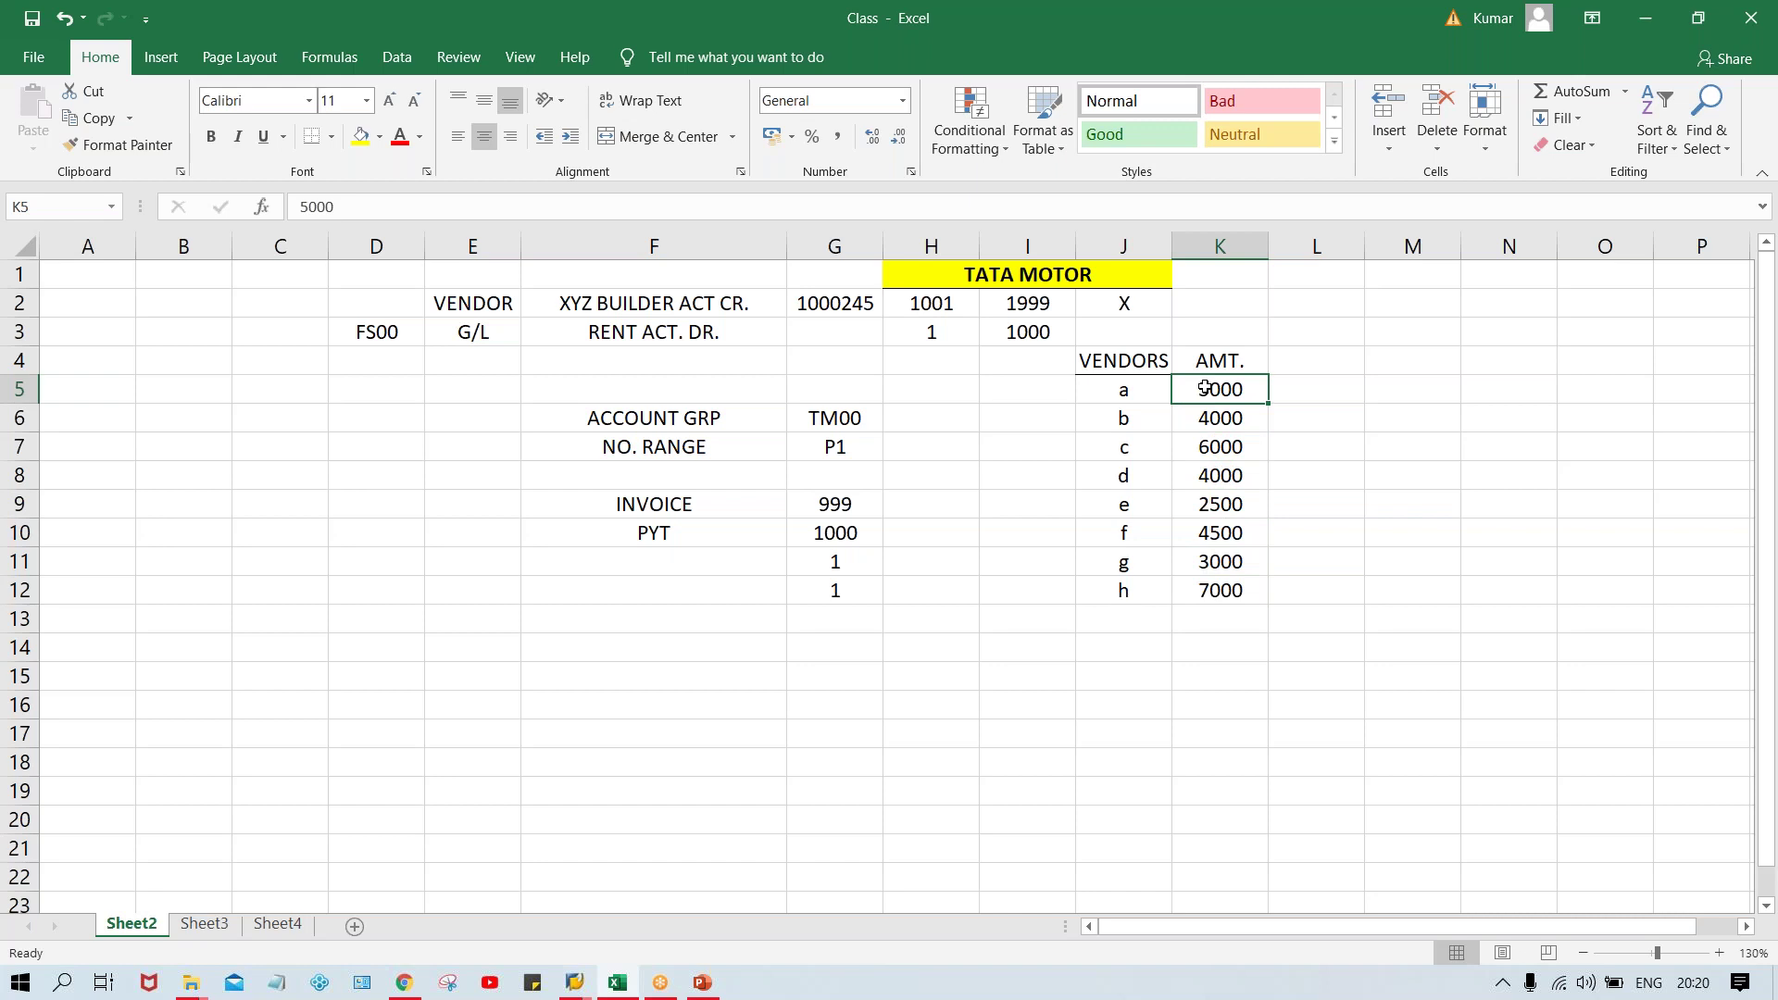
{"action": "left_click", "coordinate": [1219, 440]}
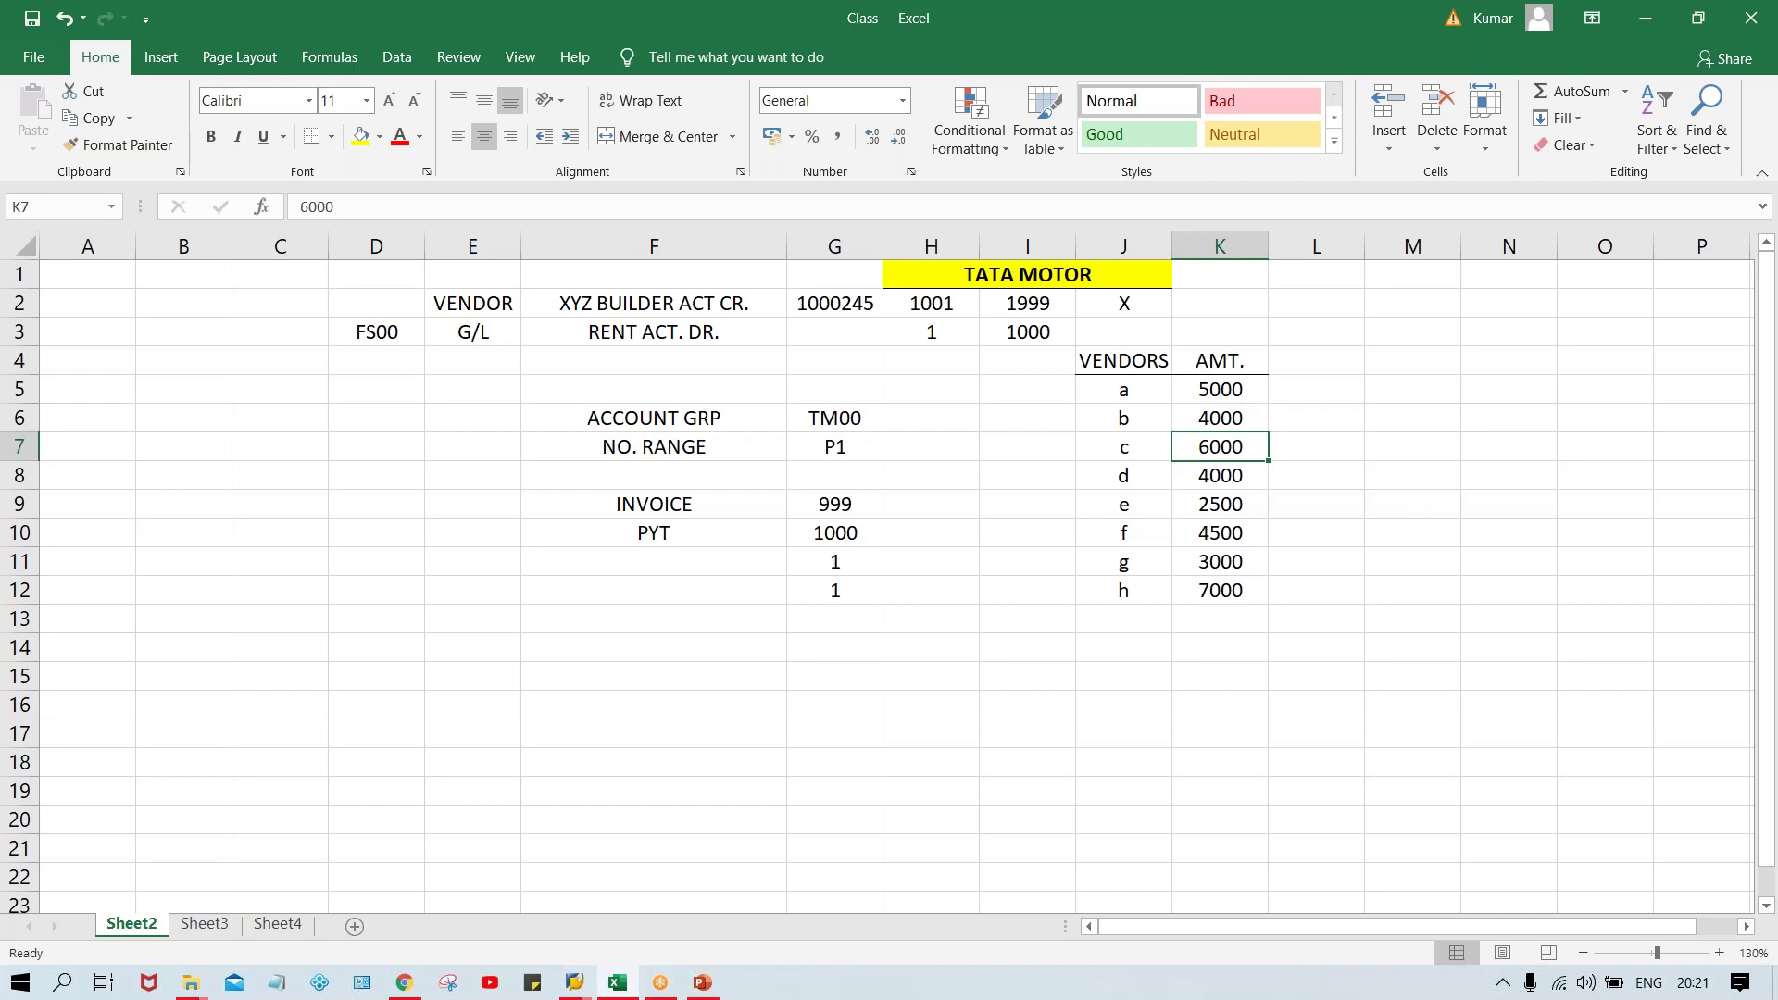
{"action": "key", "text": "Up"}
{"action": "key", "text": "Up"}
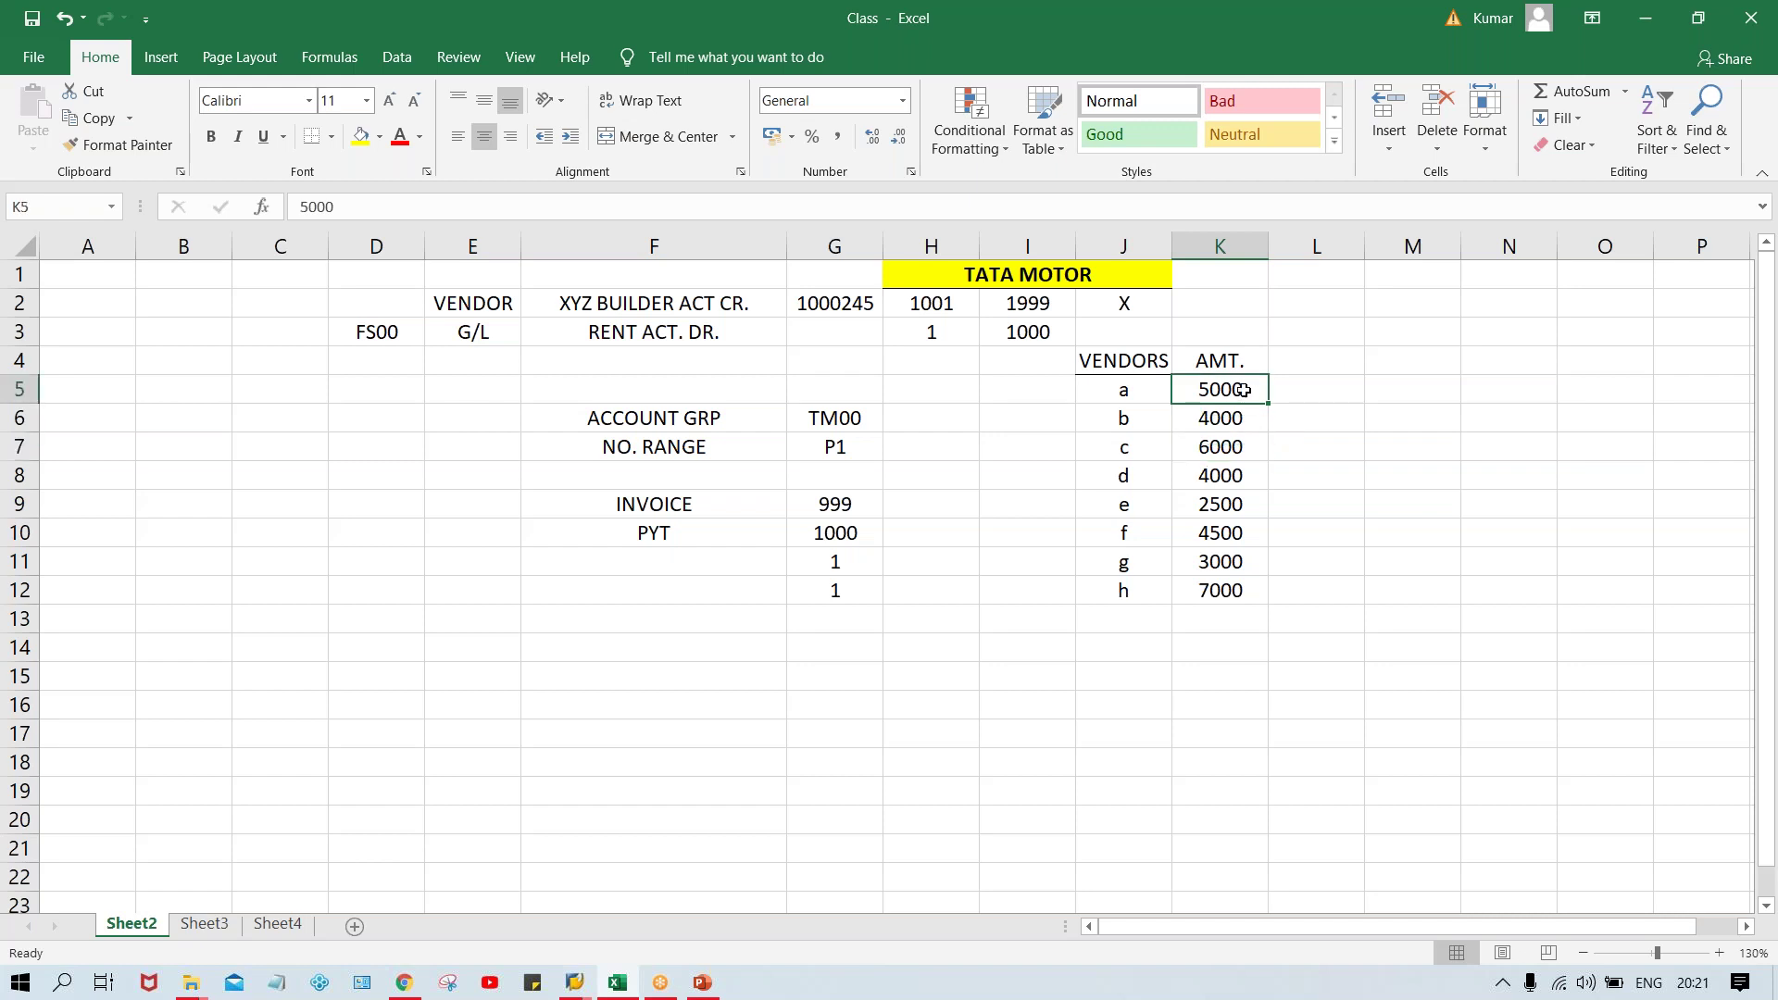
Replace the lowercase vendor letters in J5:J12 with capitals A to H
{"action": "left_click", "coordinate": [1121, 395]}
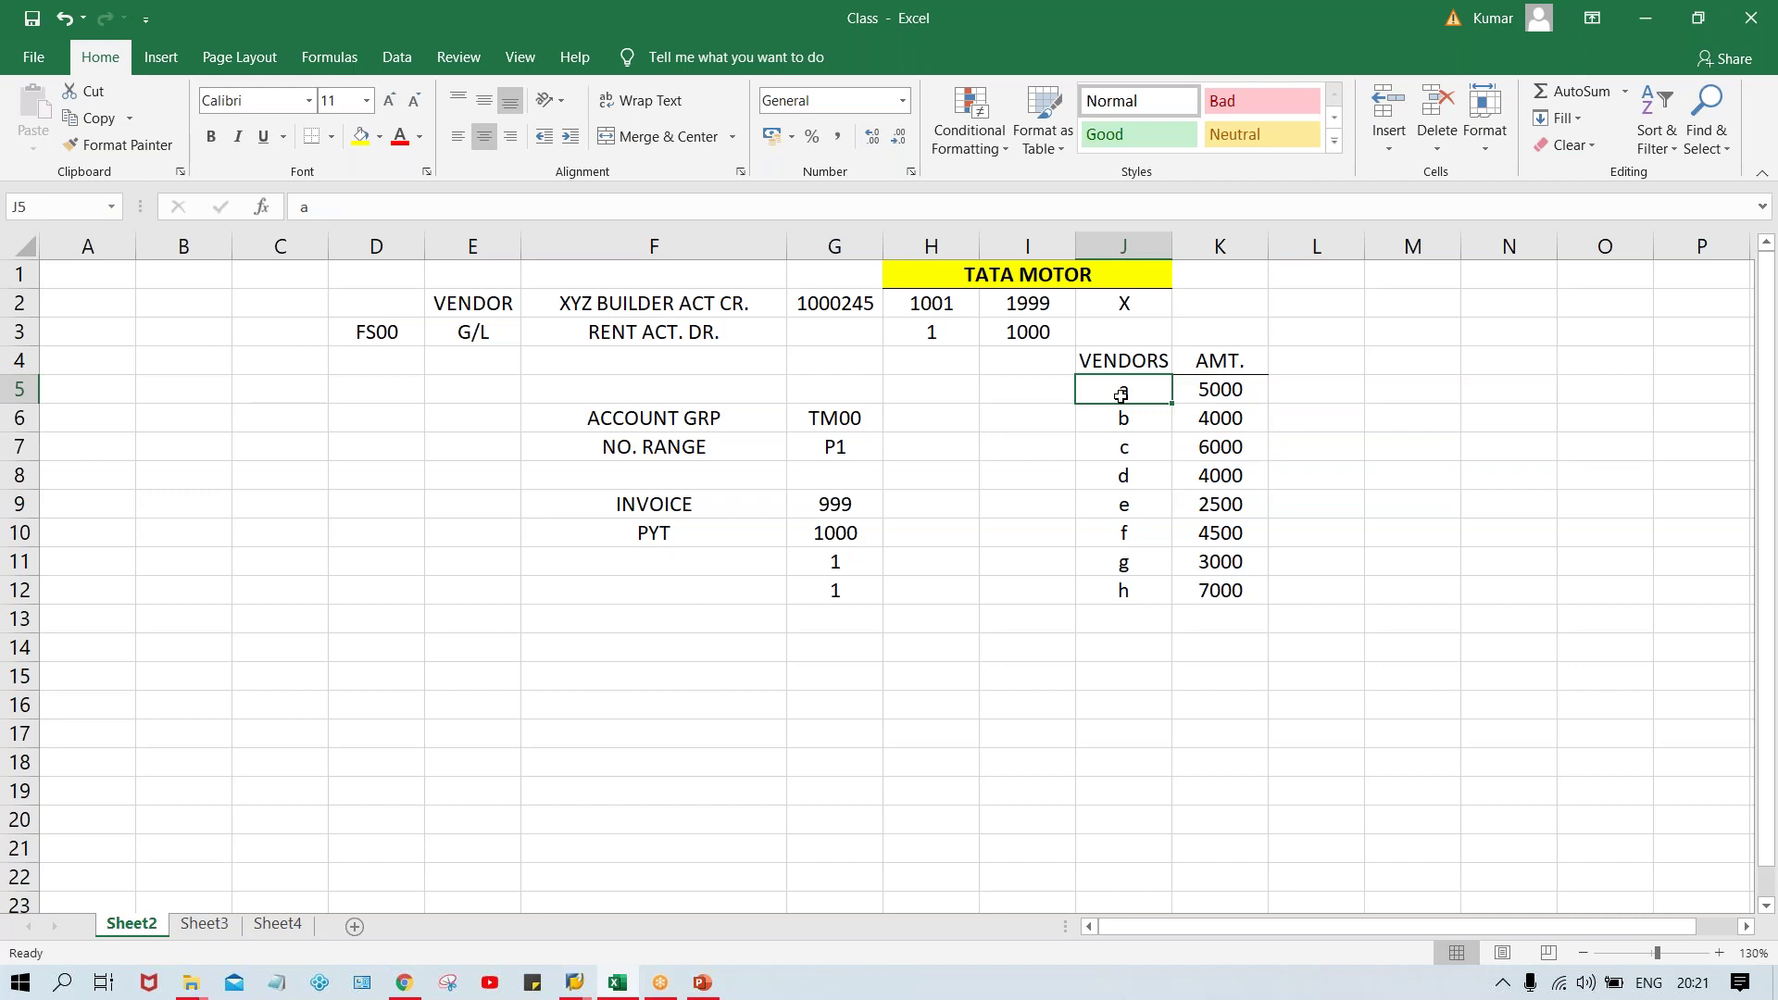
{"action": "type", "text": "A"}
{"action": "key", "text": "Return"}
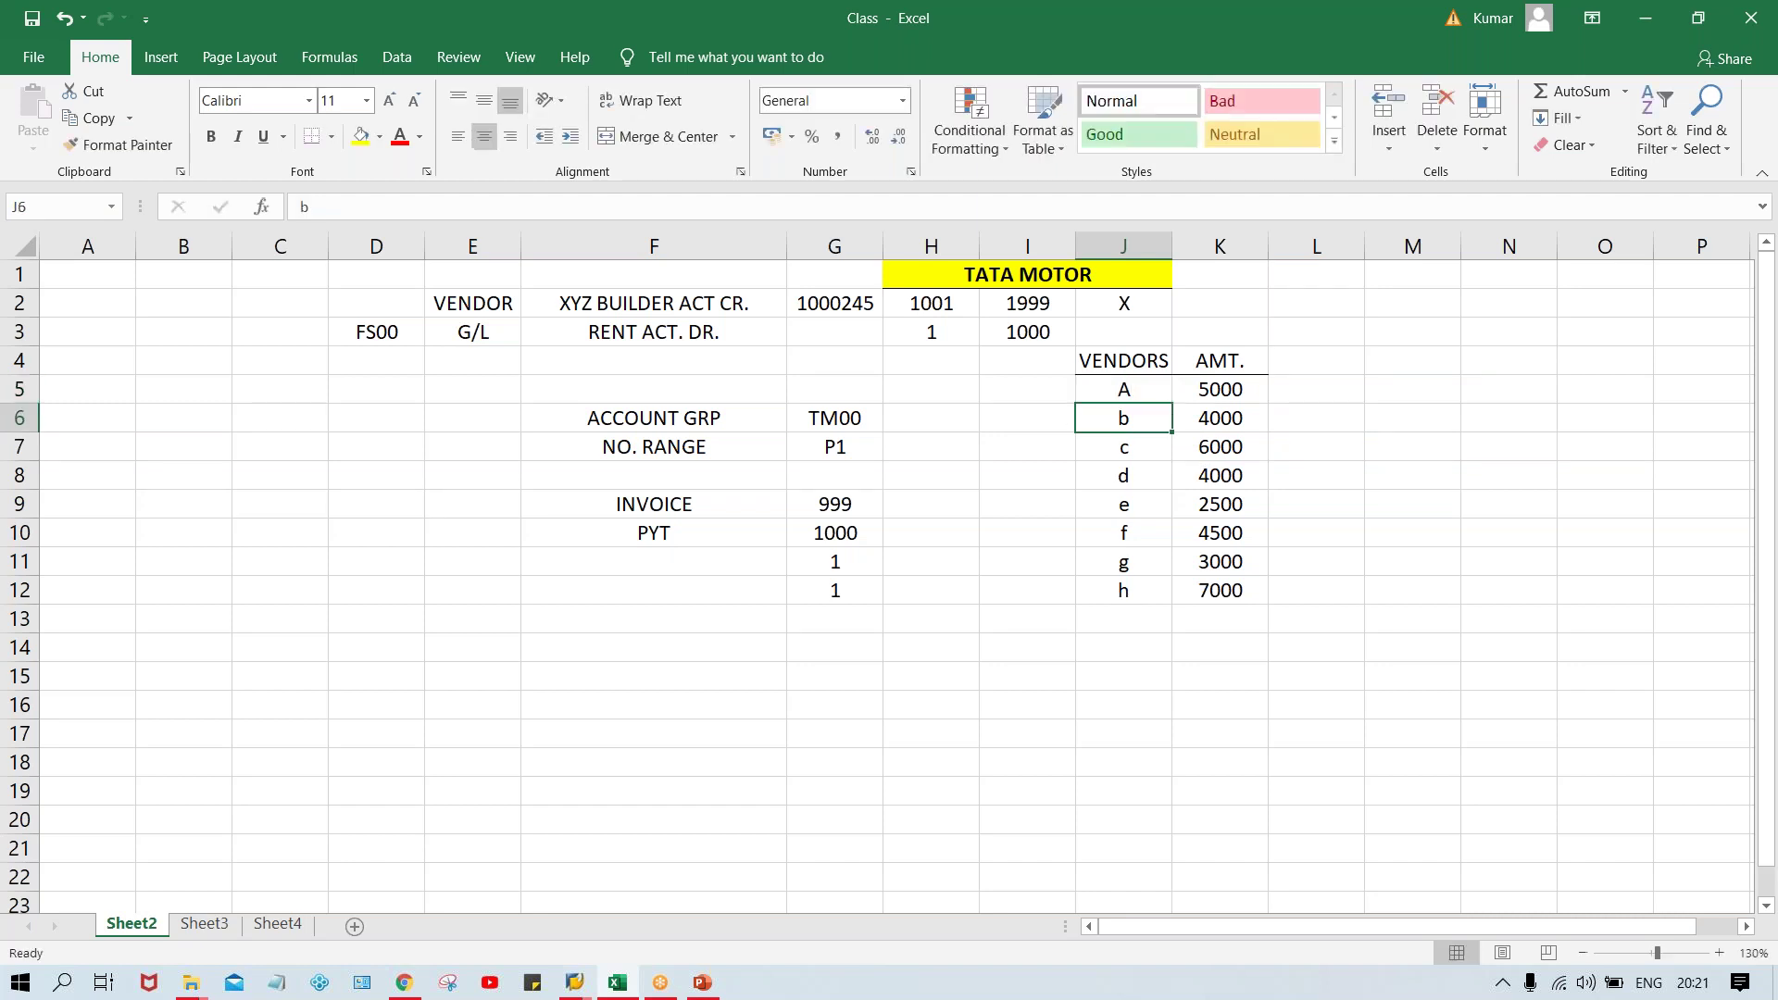
{"action": "type", "text": "B"}
{"action": "key", "text": "Return"}
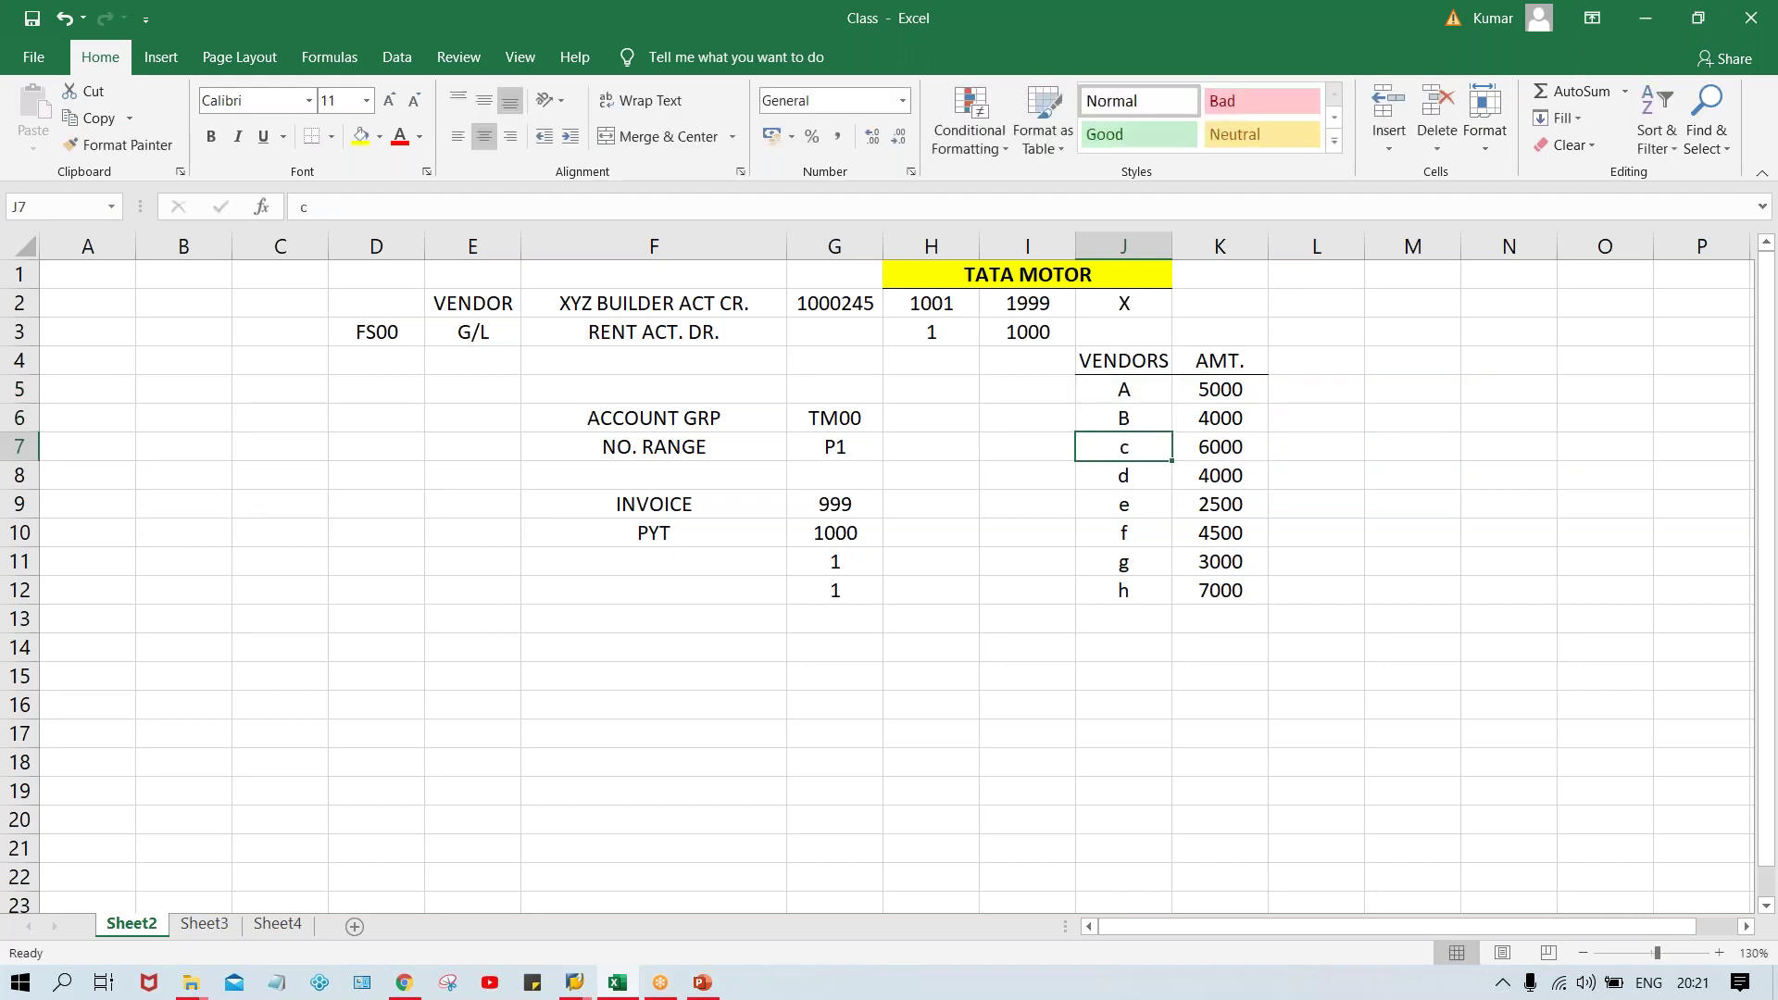
{"action": "type", "text": "C"}
{"action": "key", "text": "Return"}
{"action": "type", "text": "D"}
{"action": "key", "text": "Return"}
{"action": "type", "text": "E"}
{"action": "key", "text": "Return"}
{"action": "type", "text": "F"}
{"action": "key", "text": "Return"}
{"action": "type", "text": "G"}
{"action": "key", "text": "Return"}
{"action": "type", "text": "H"}
{"action": "key", "text": "Return"}
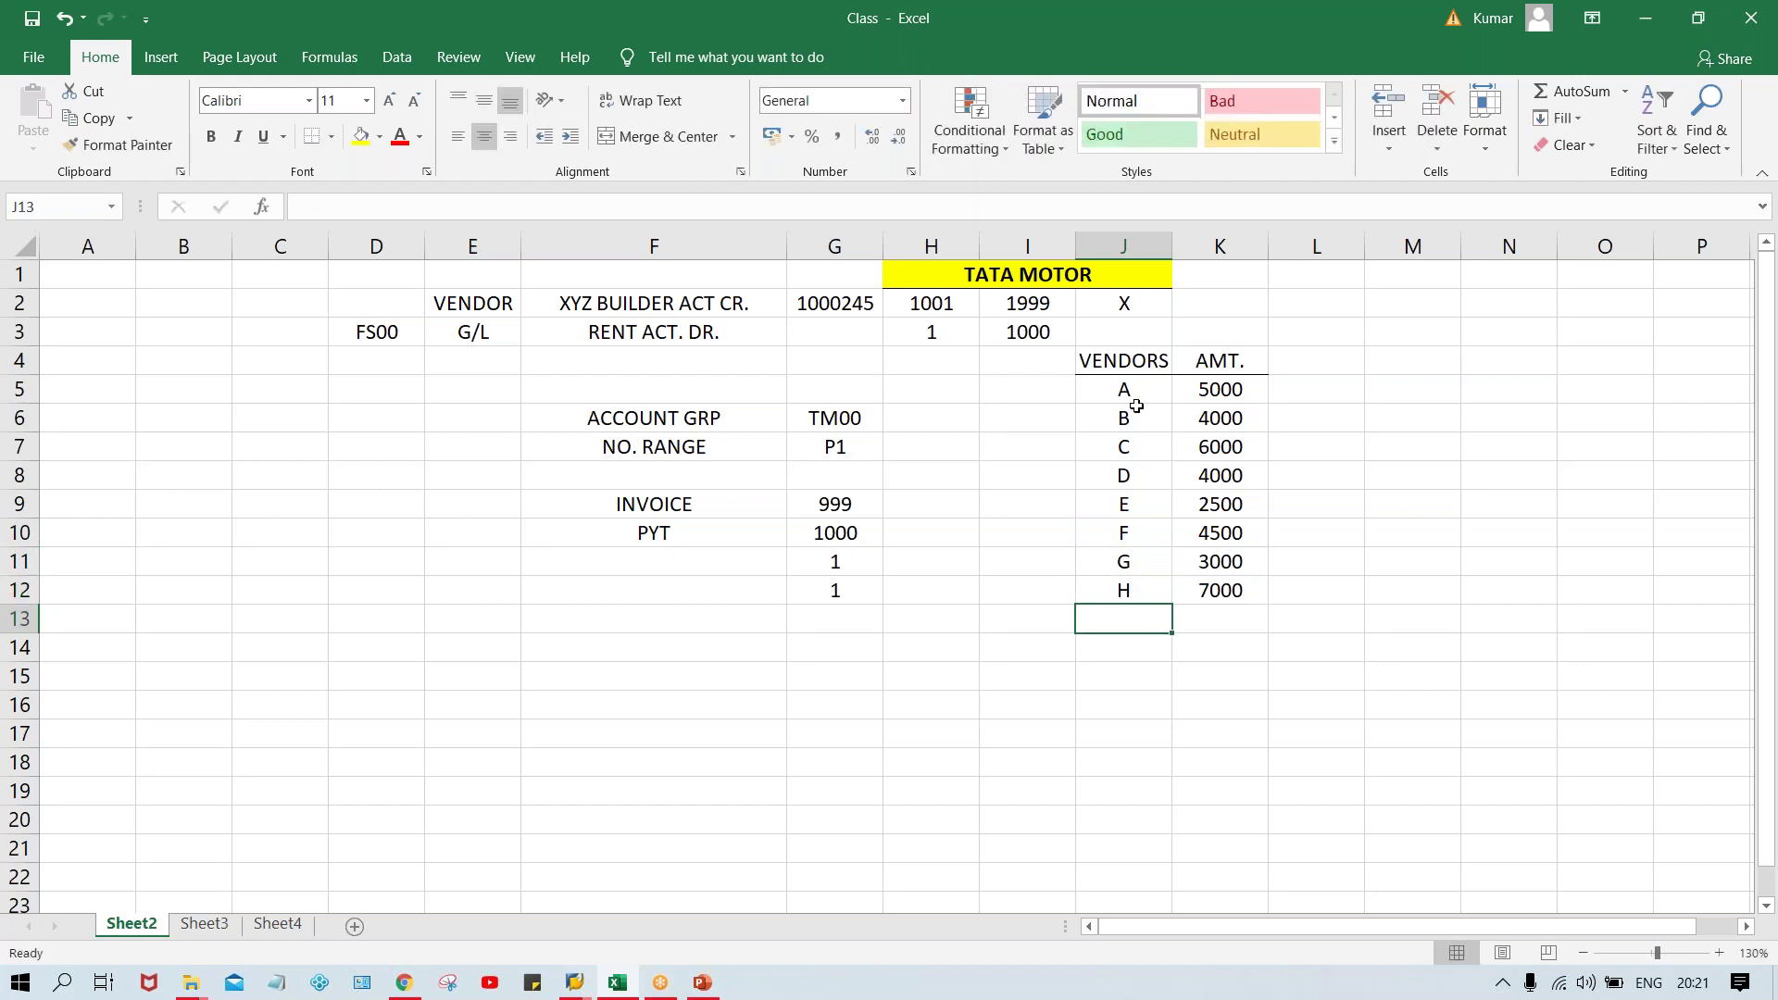
Sum the vendor amounts in K5:K12 and enter the total 36000 in K14
{"action": "left_click", "coordinate": [1227, 395]}
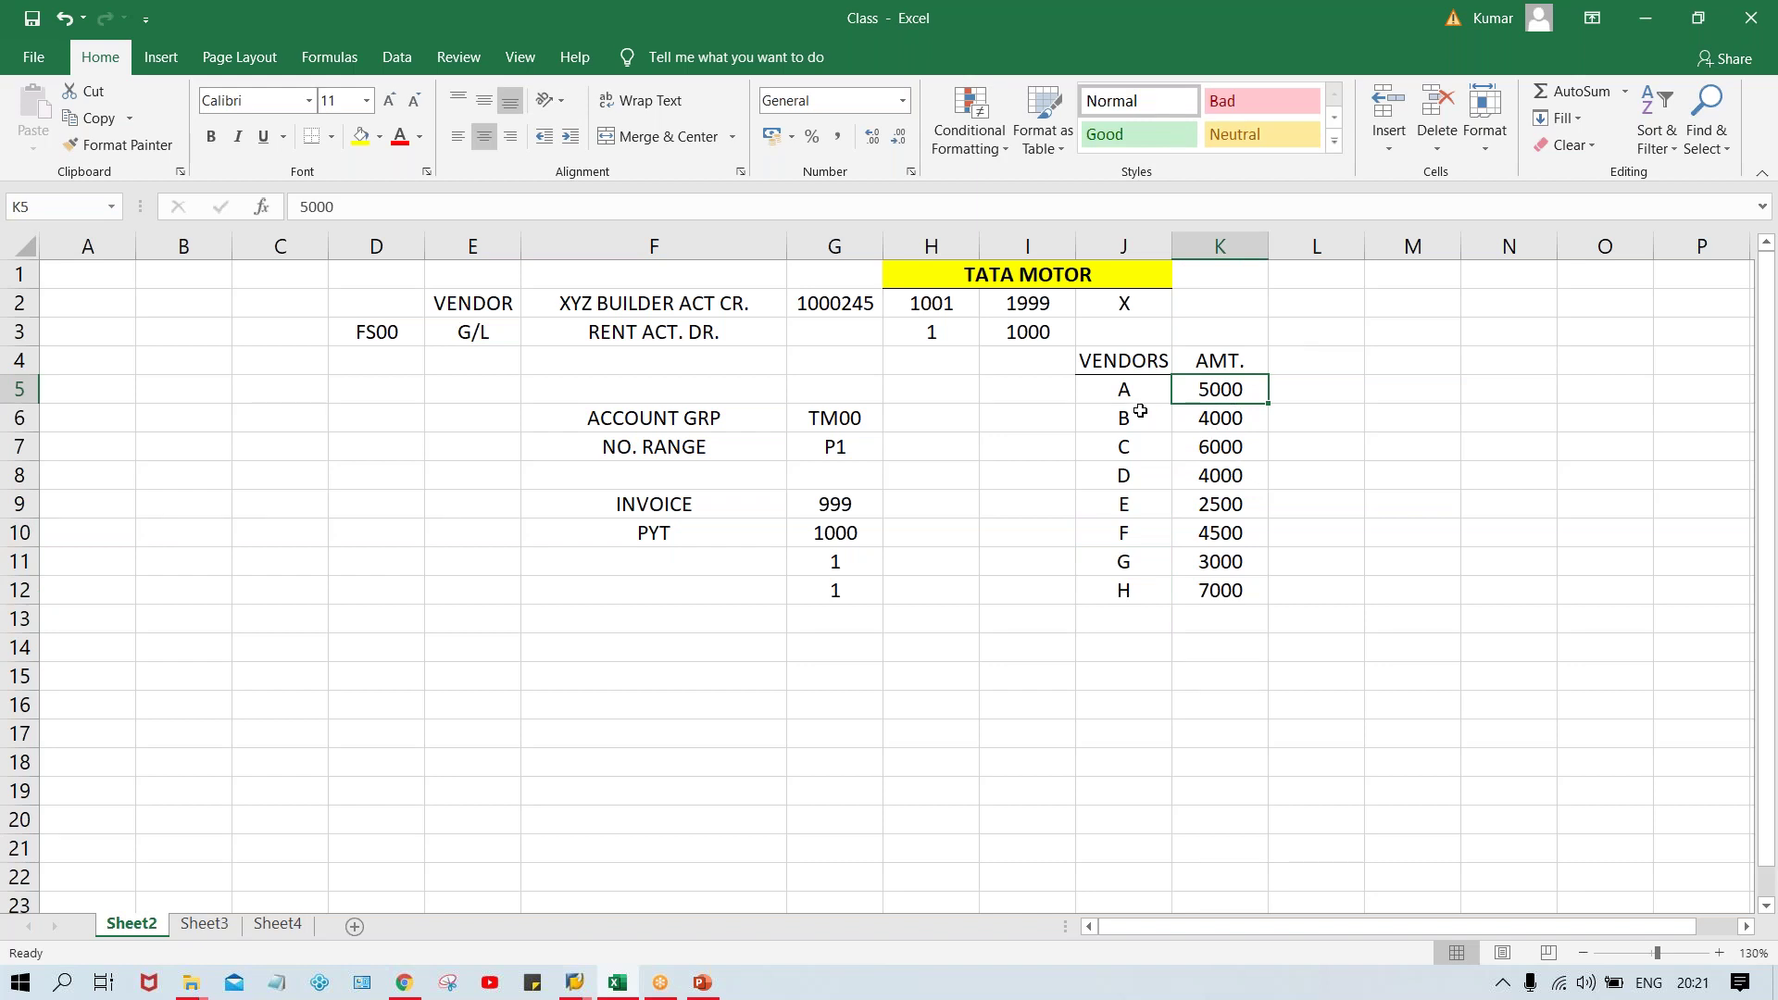
{"action": "left_click", "coordinate": [1145, 504]}
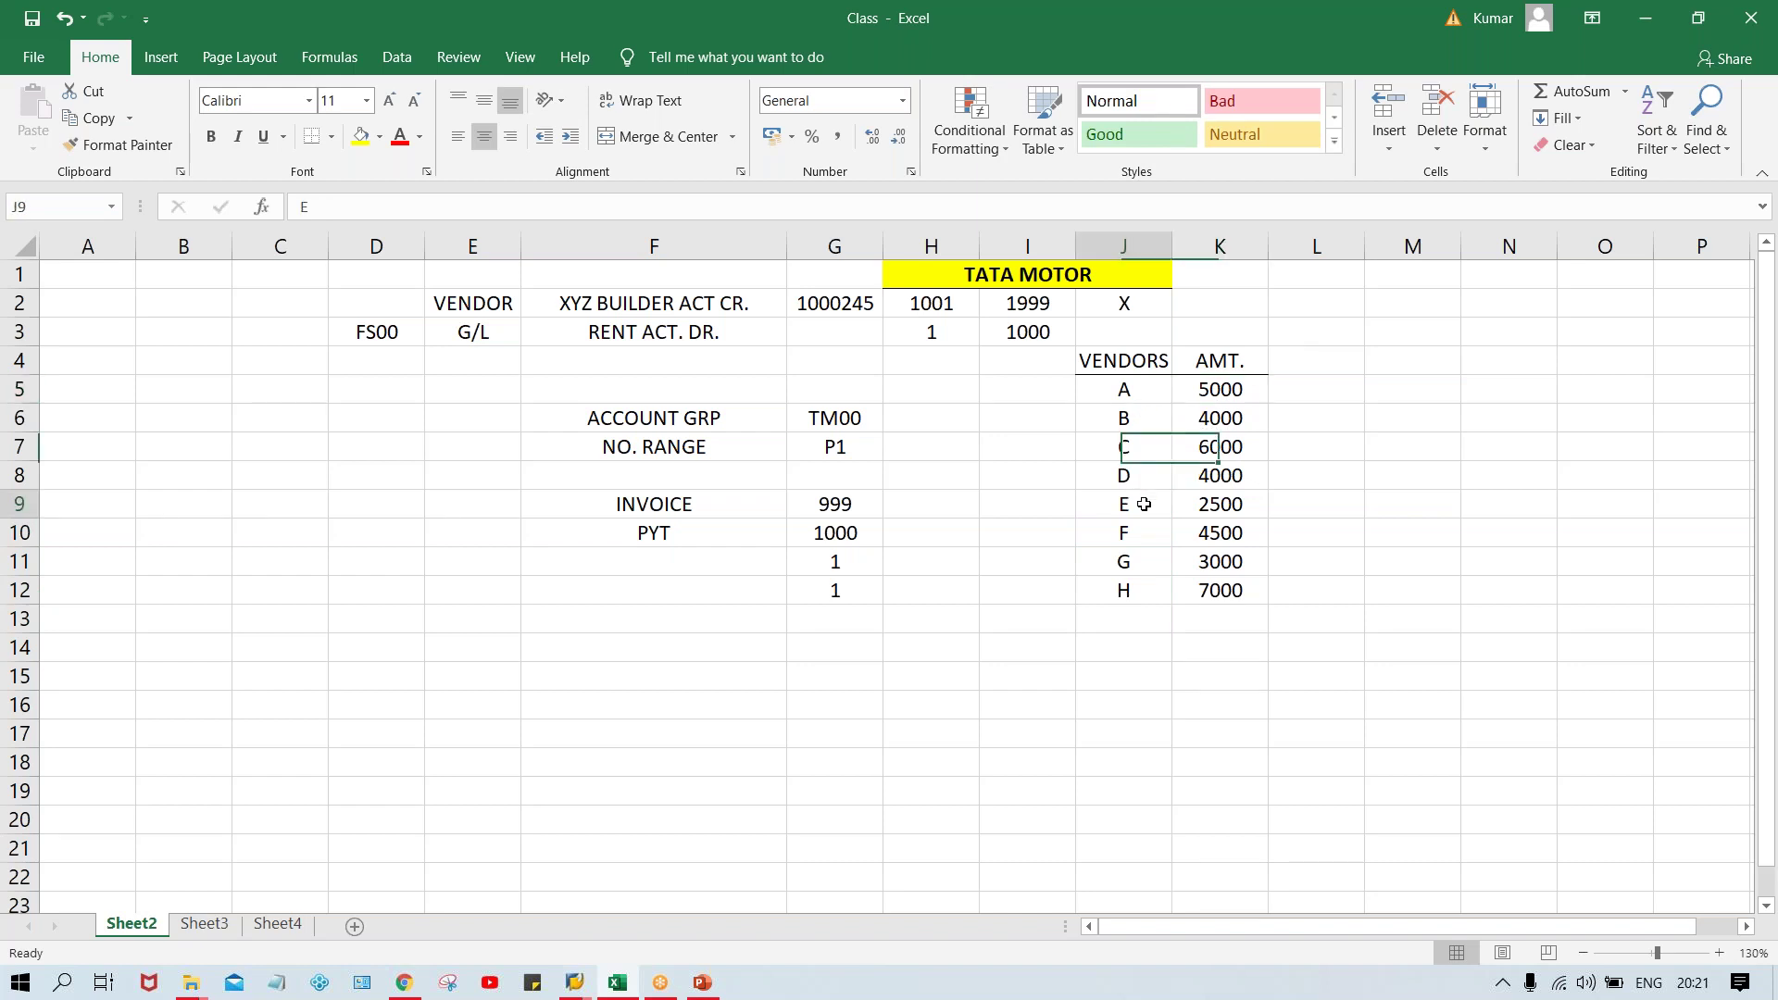
{"action": "left_click", "coordinate": [1220, 506]}
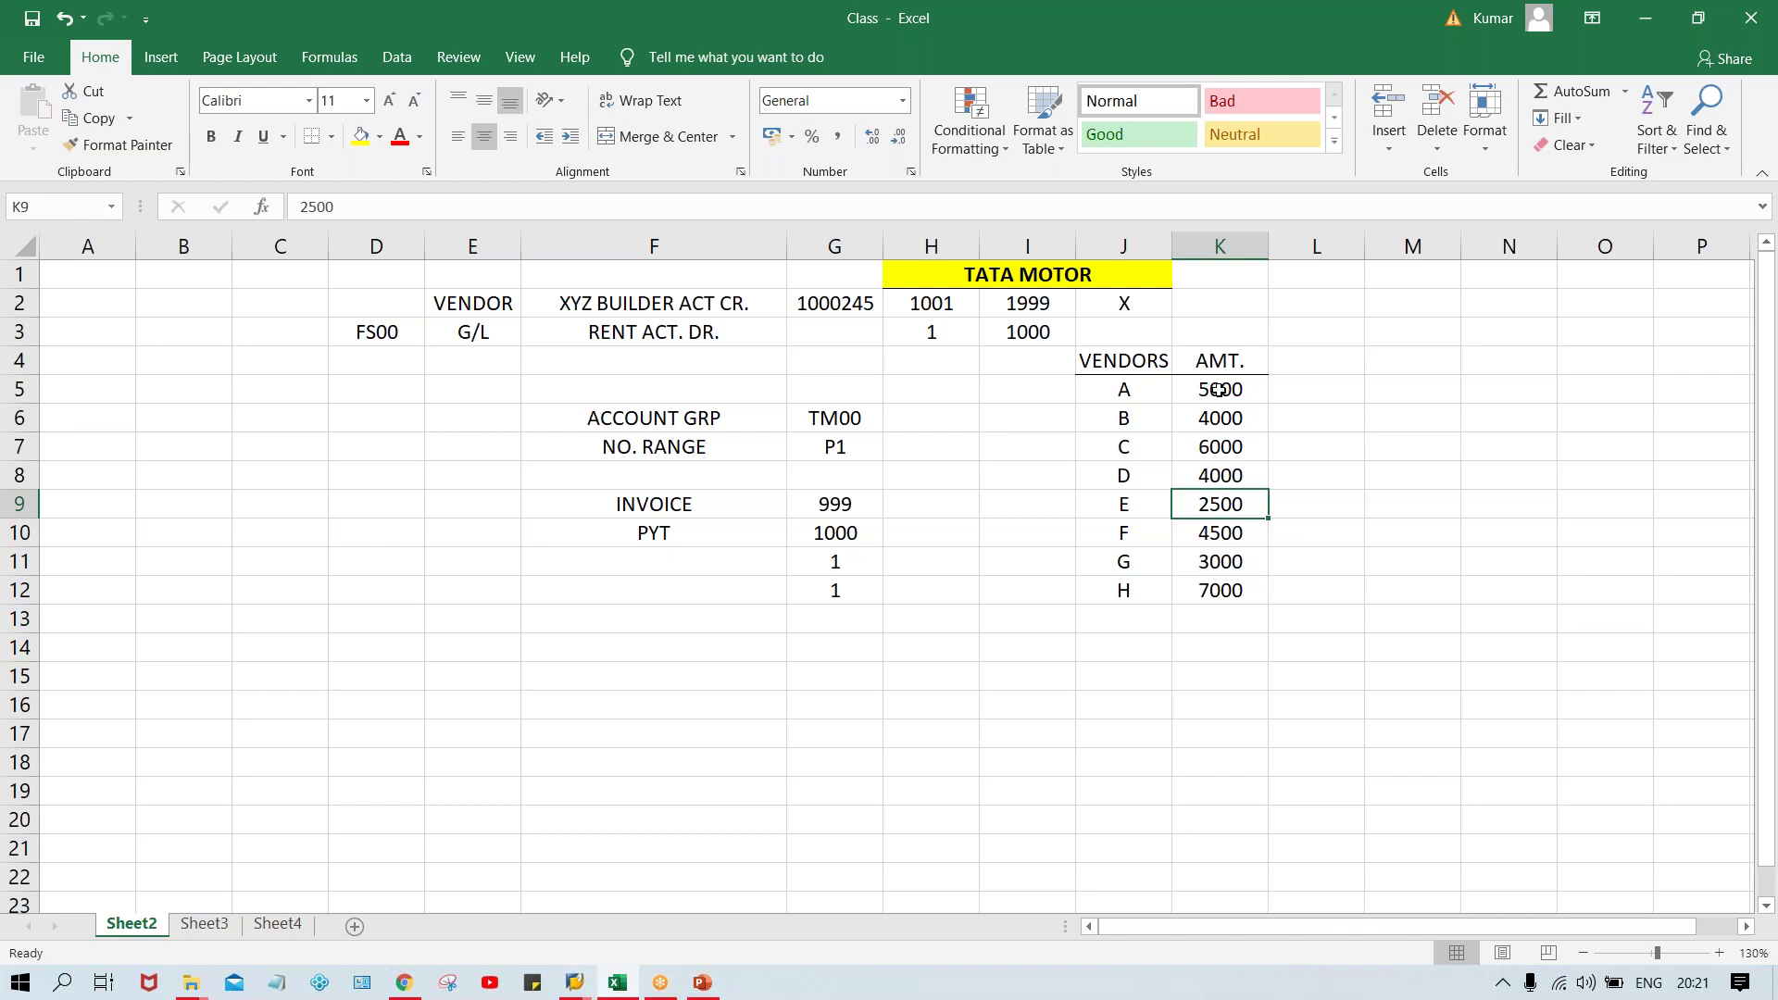
{"action": "left_click_drag", "start_coordinate": [1220, 389], "coordinate": [1212, 592]}
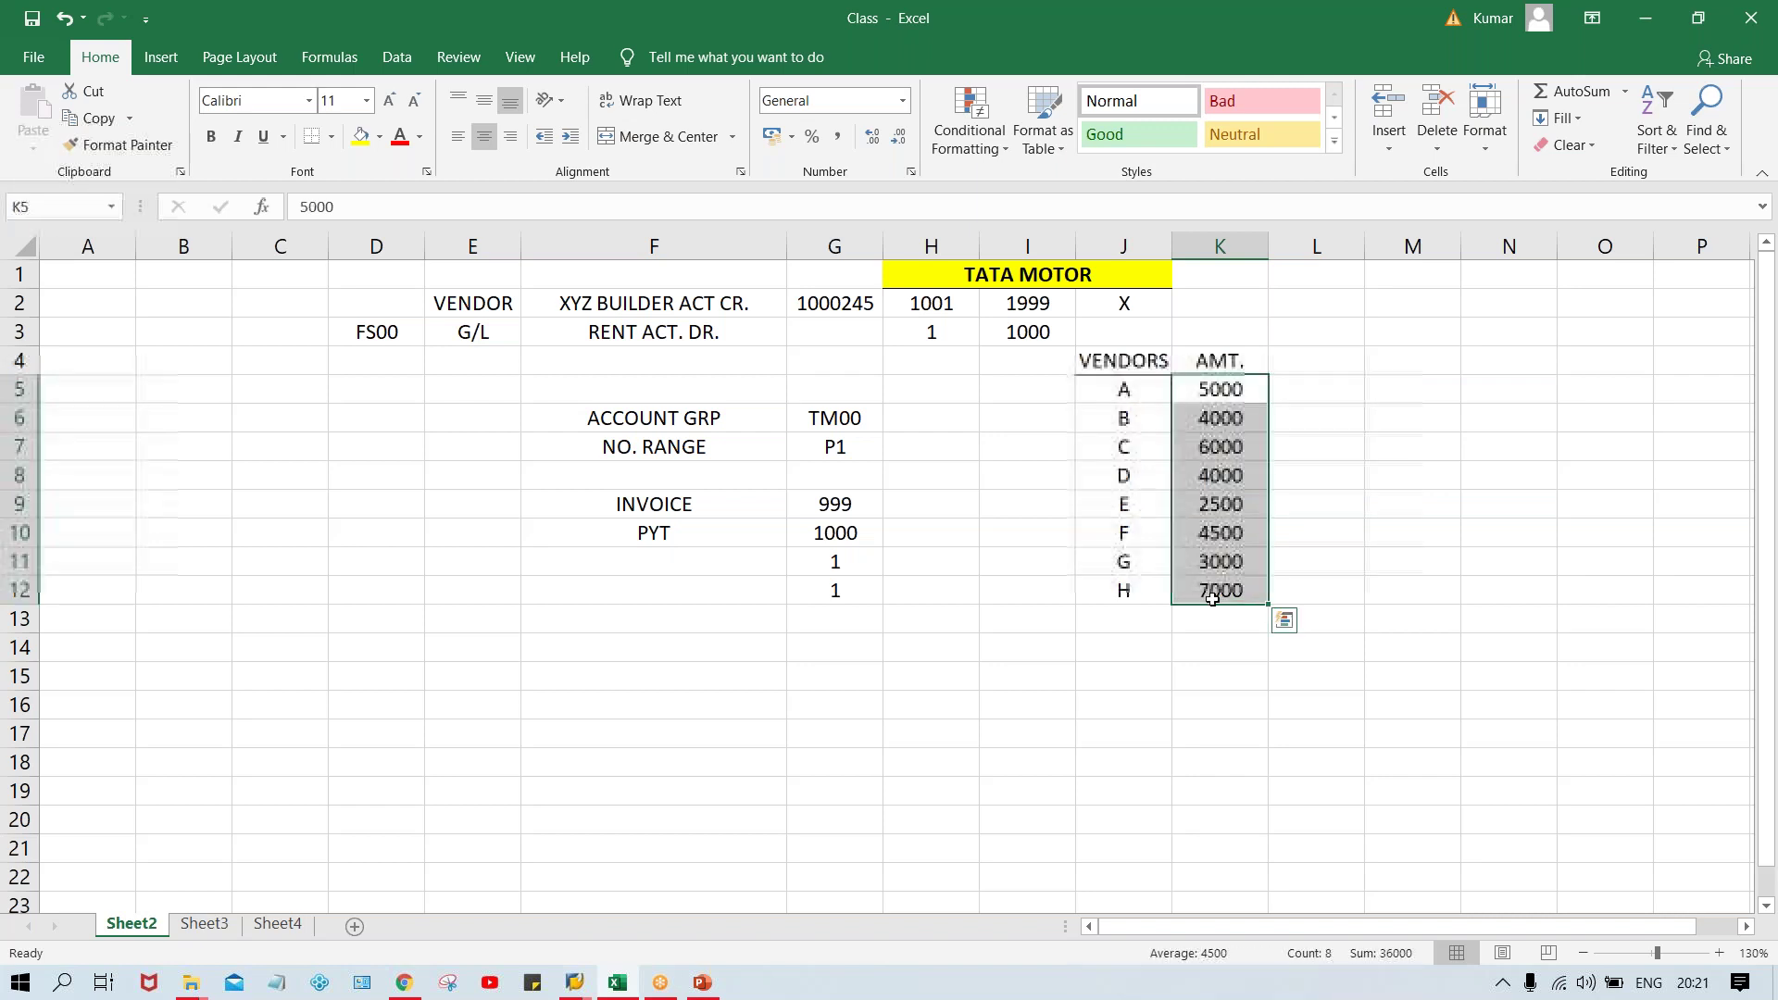
{"action": "left_click", "coordinate": [1212, 650]}
{"action": "type", "text": "36000"}
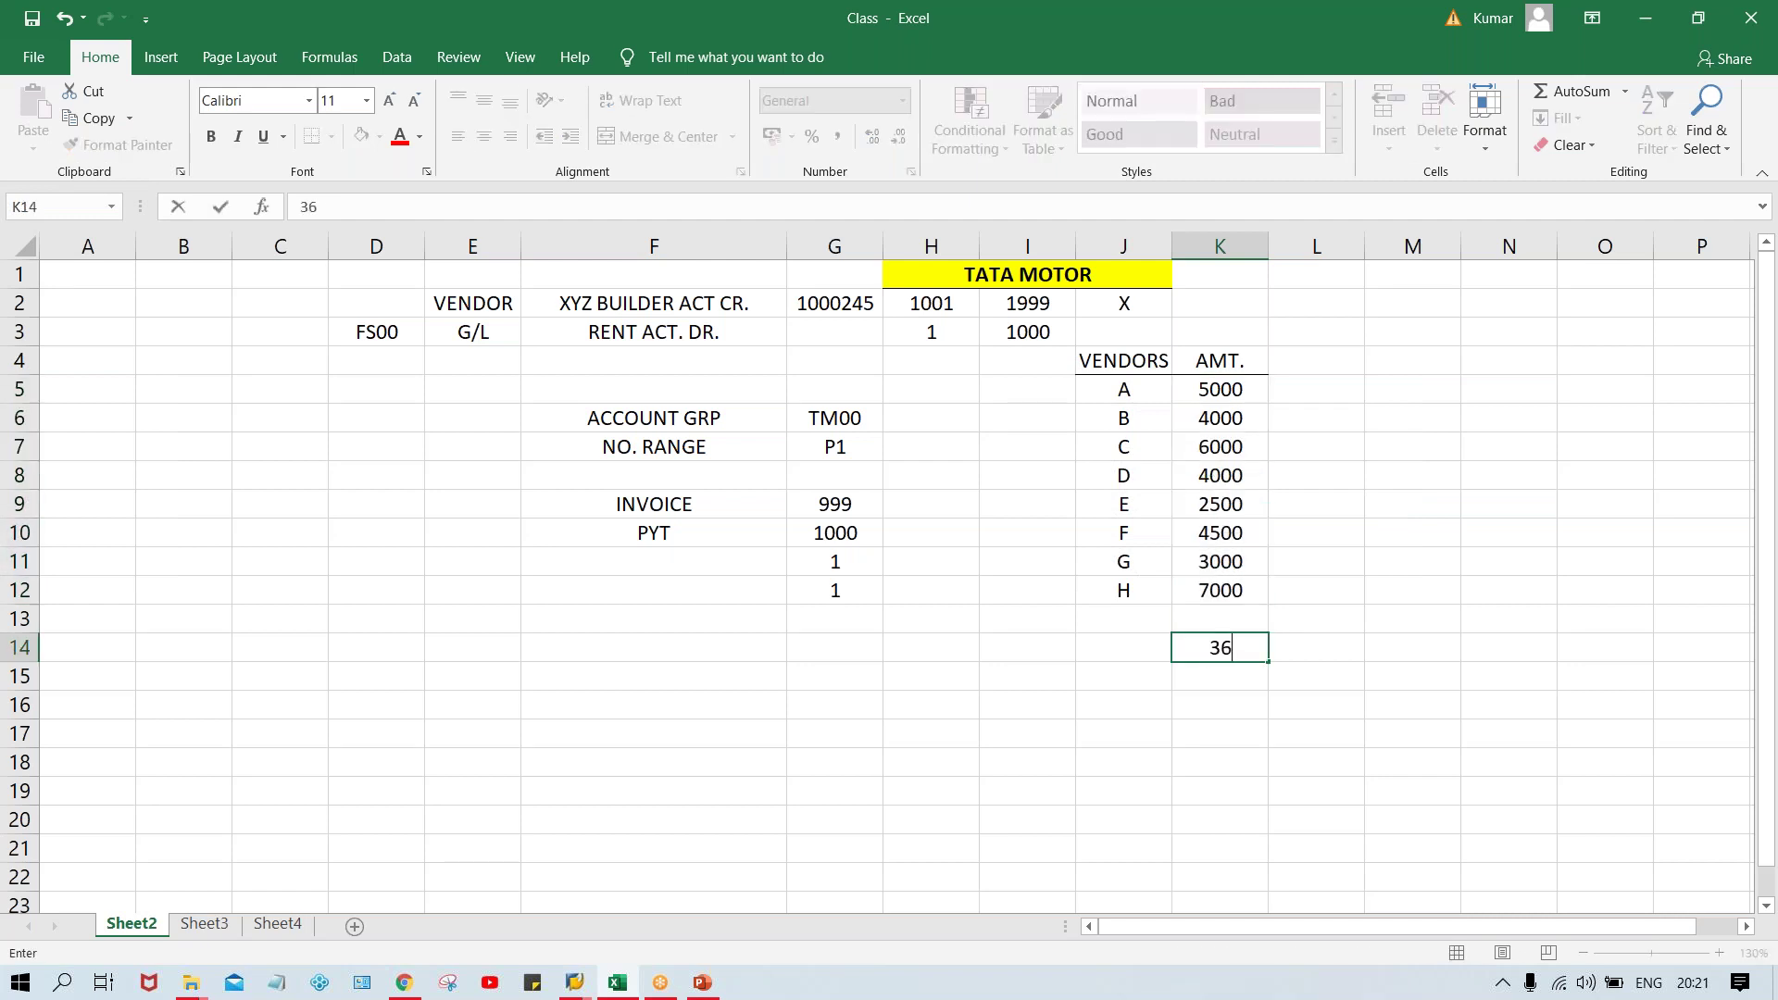
{"action": "key", "text": "Return"}
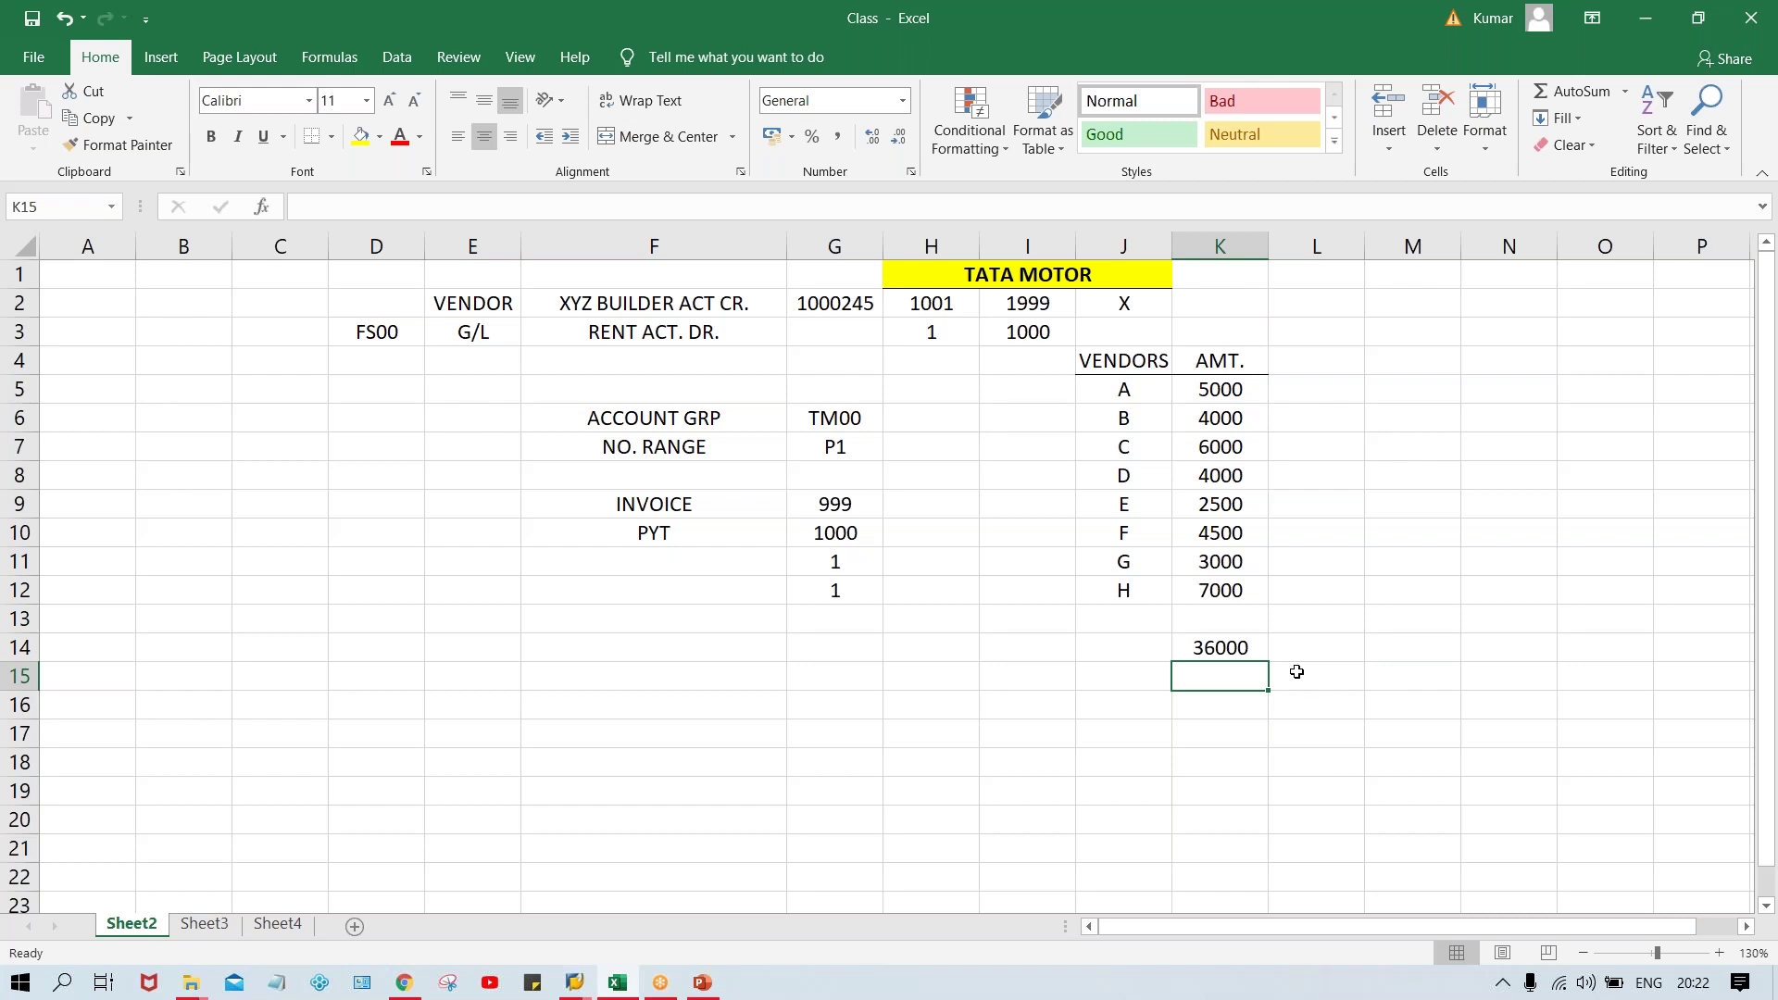
Compare the total in K14 with the individual vendor amounts in K5:K12
{"action": "left_click", "coordinate": [1220, 650]}
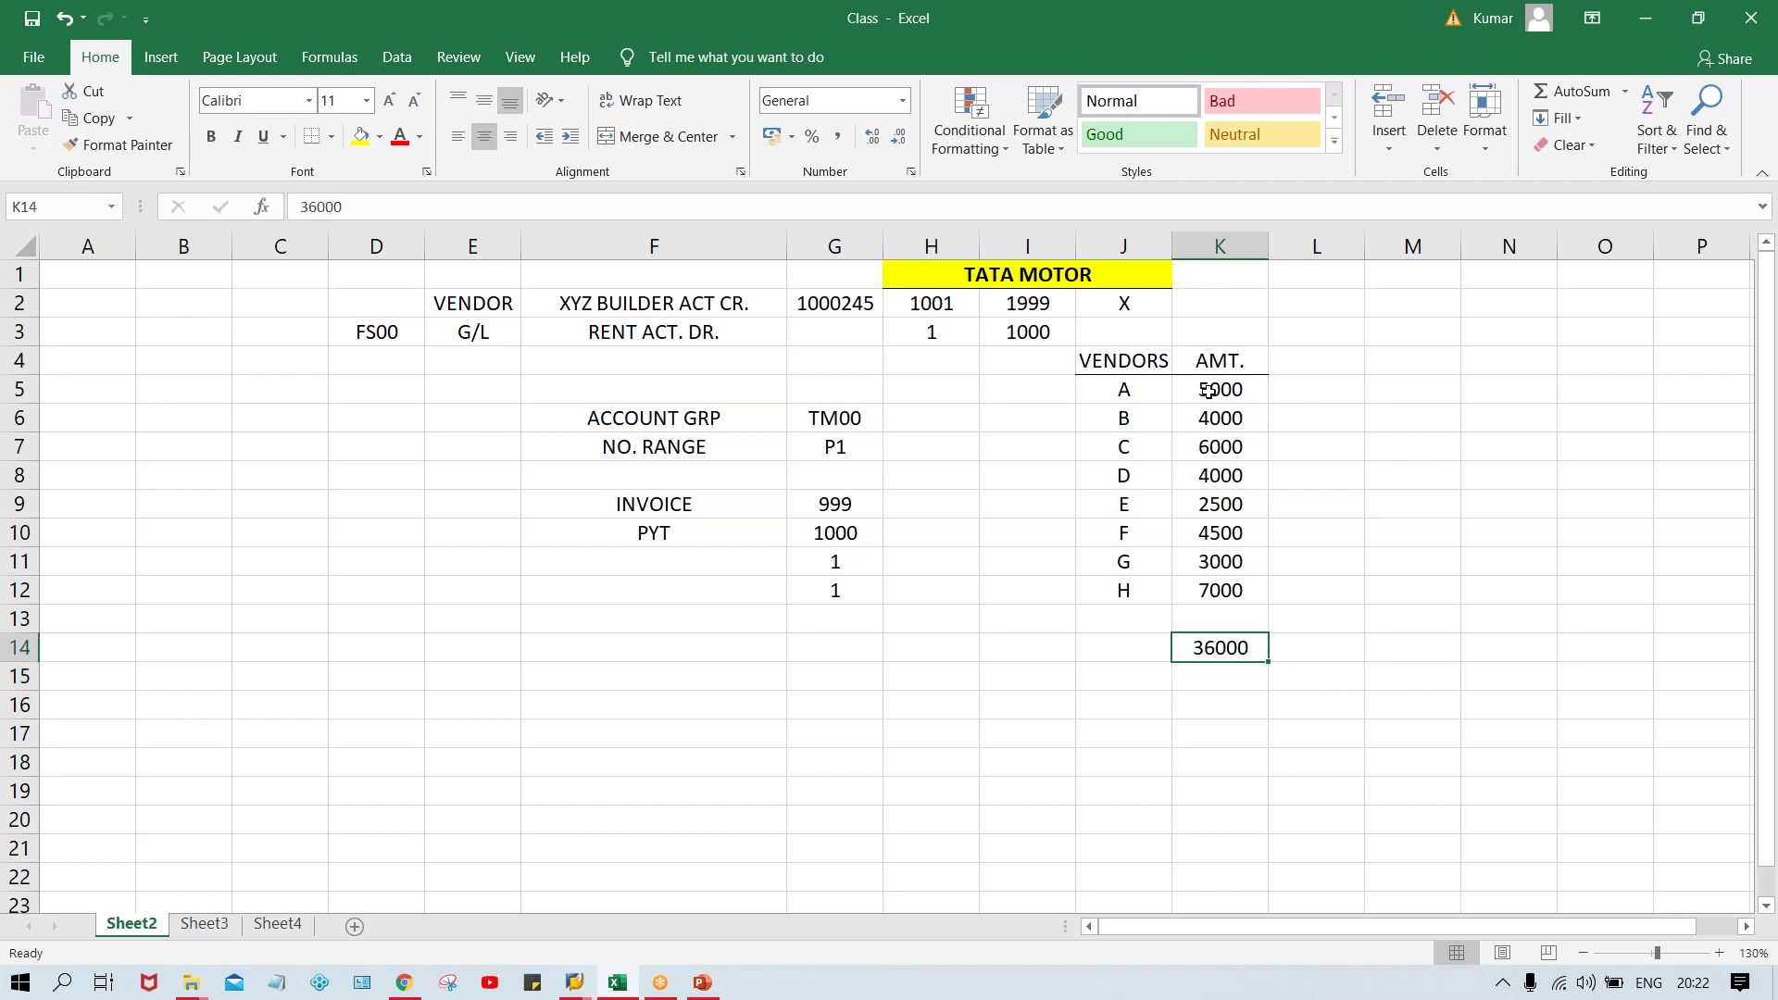
{"action": "left_click_drag", "start_coordinate": [1200, 390], "coordinate": [1200, 576]}
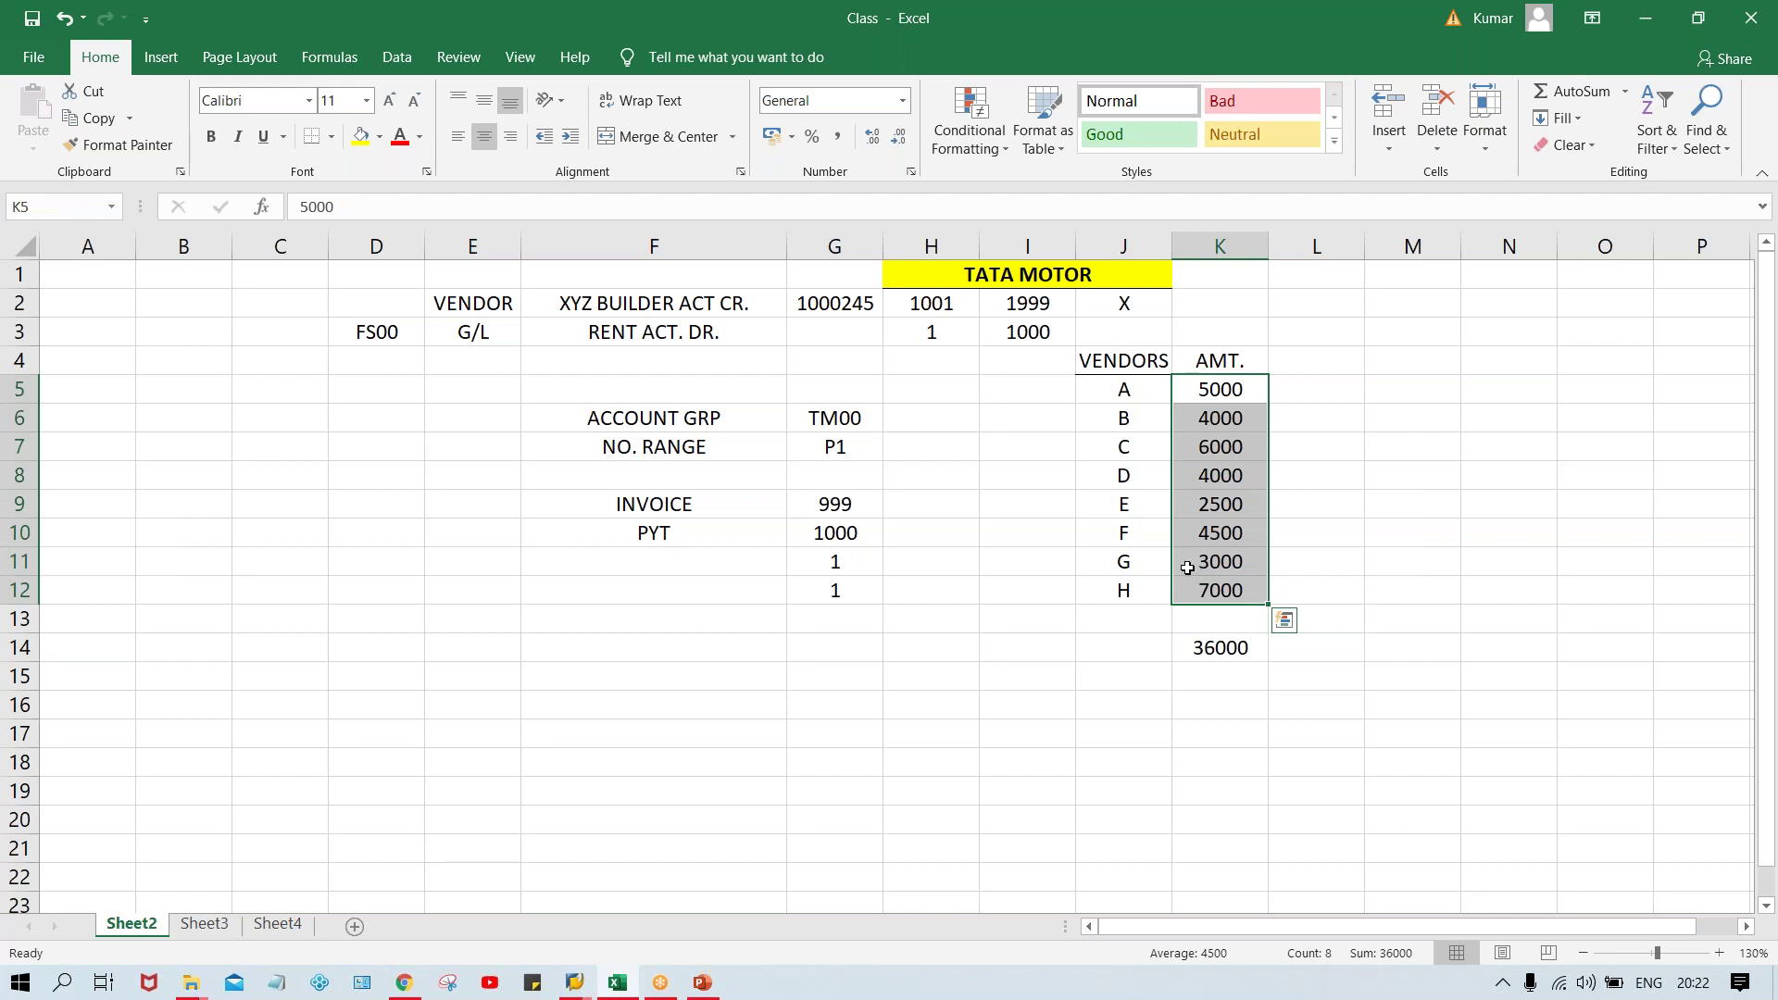
{"action": "left_click", "coordinate": [1133, 392]}
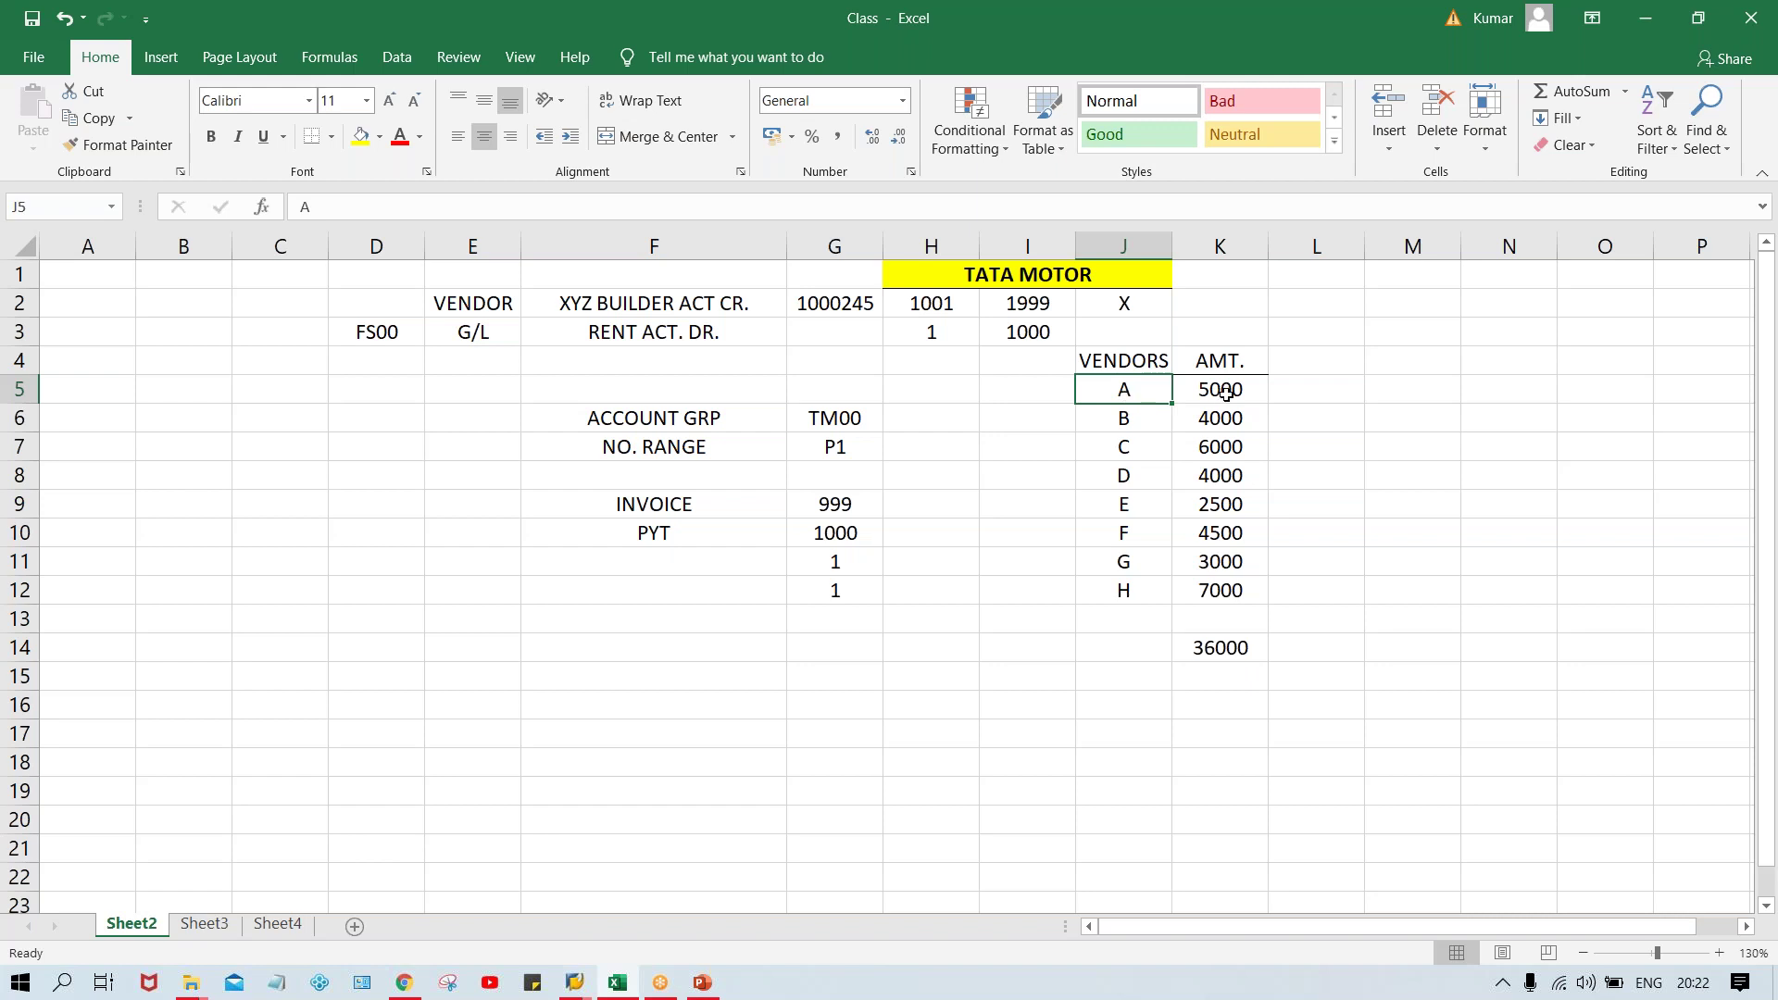
Review vendors A to C and the amounts in K5:K12 against the total in K14
{"action": "left_click", "coordinate": [1147, 418]}
{"action": "left_click", "coordinate": [1220, 415]}
{"action": "left_click", "coordinate": [1114, 445]}
{"action": "left_click_drag", "start_coordinate": [1114, 446], "coordinate": [1200, 445]}
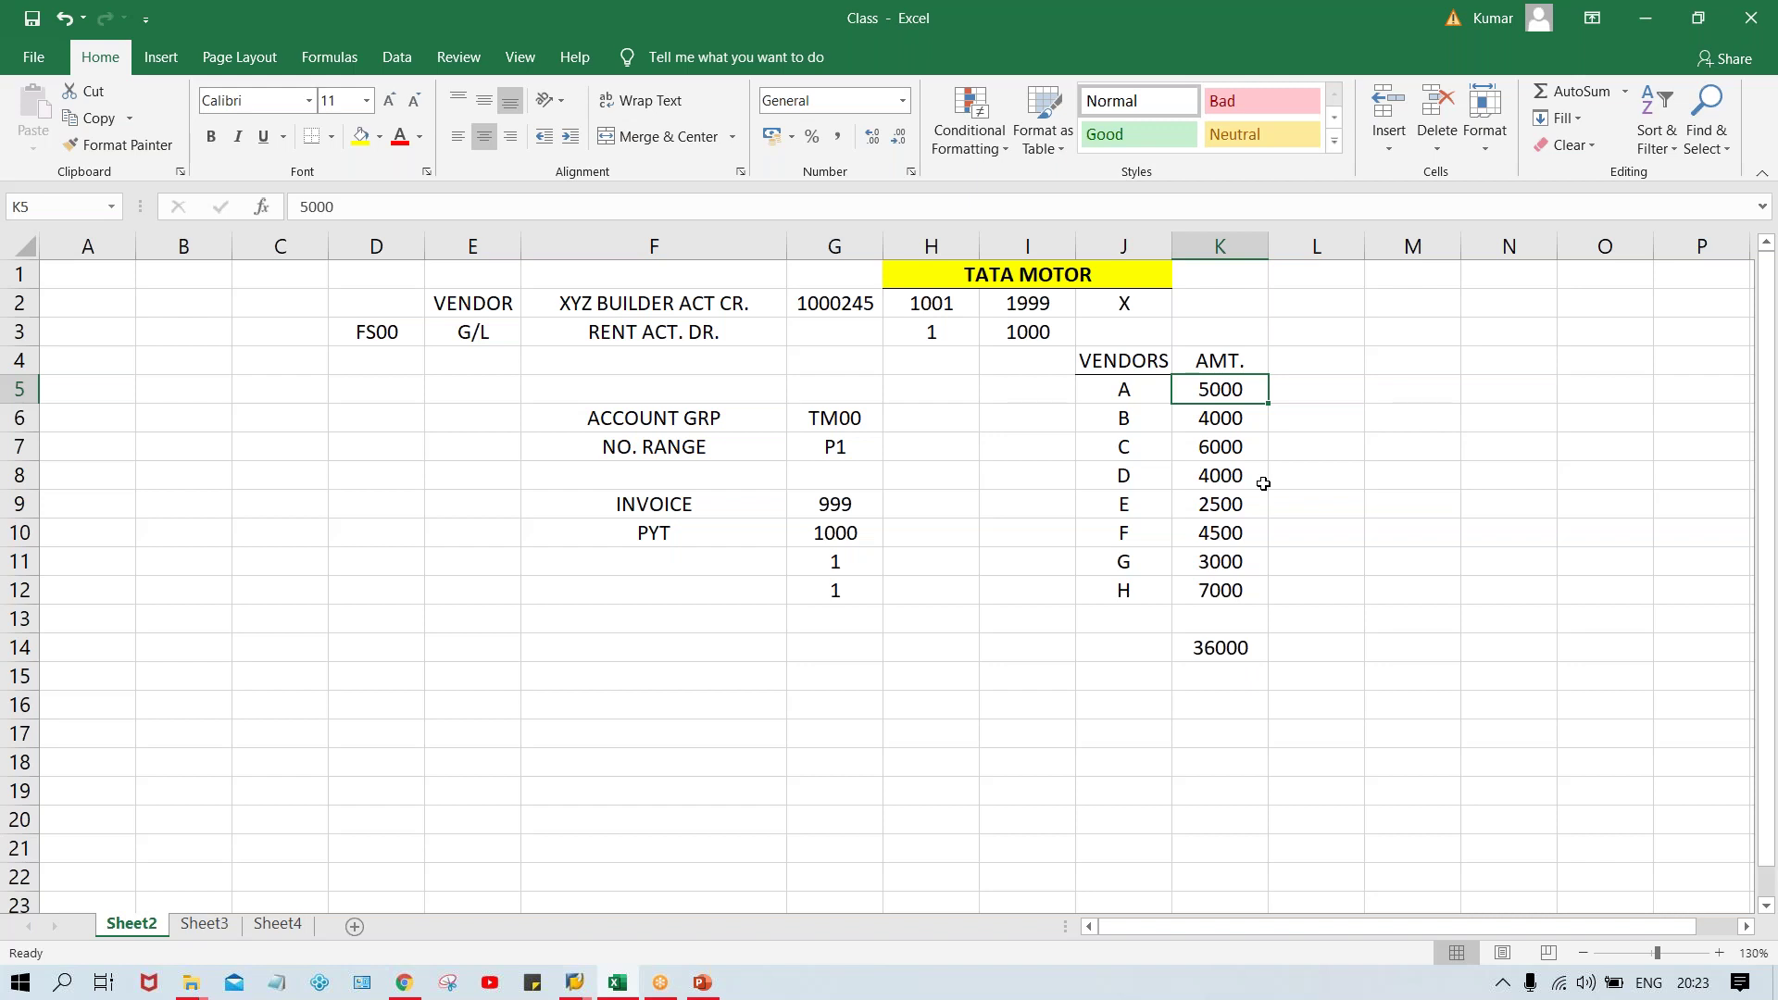
{"action": "left_click_drag", "start_coordinate": [1212, 389], "coordinate": [1221, 592]}
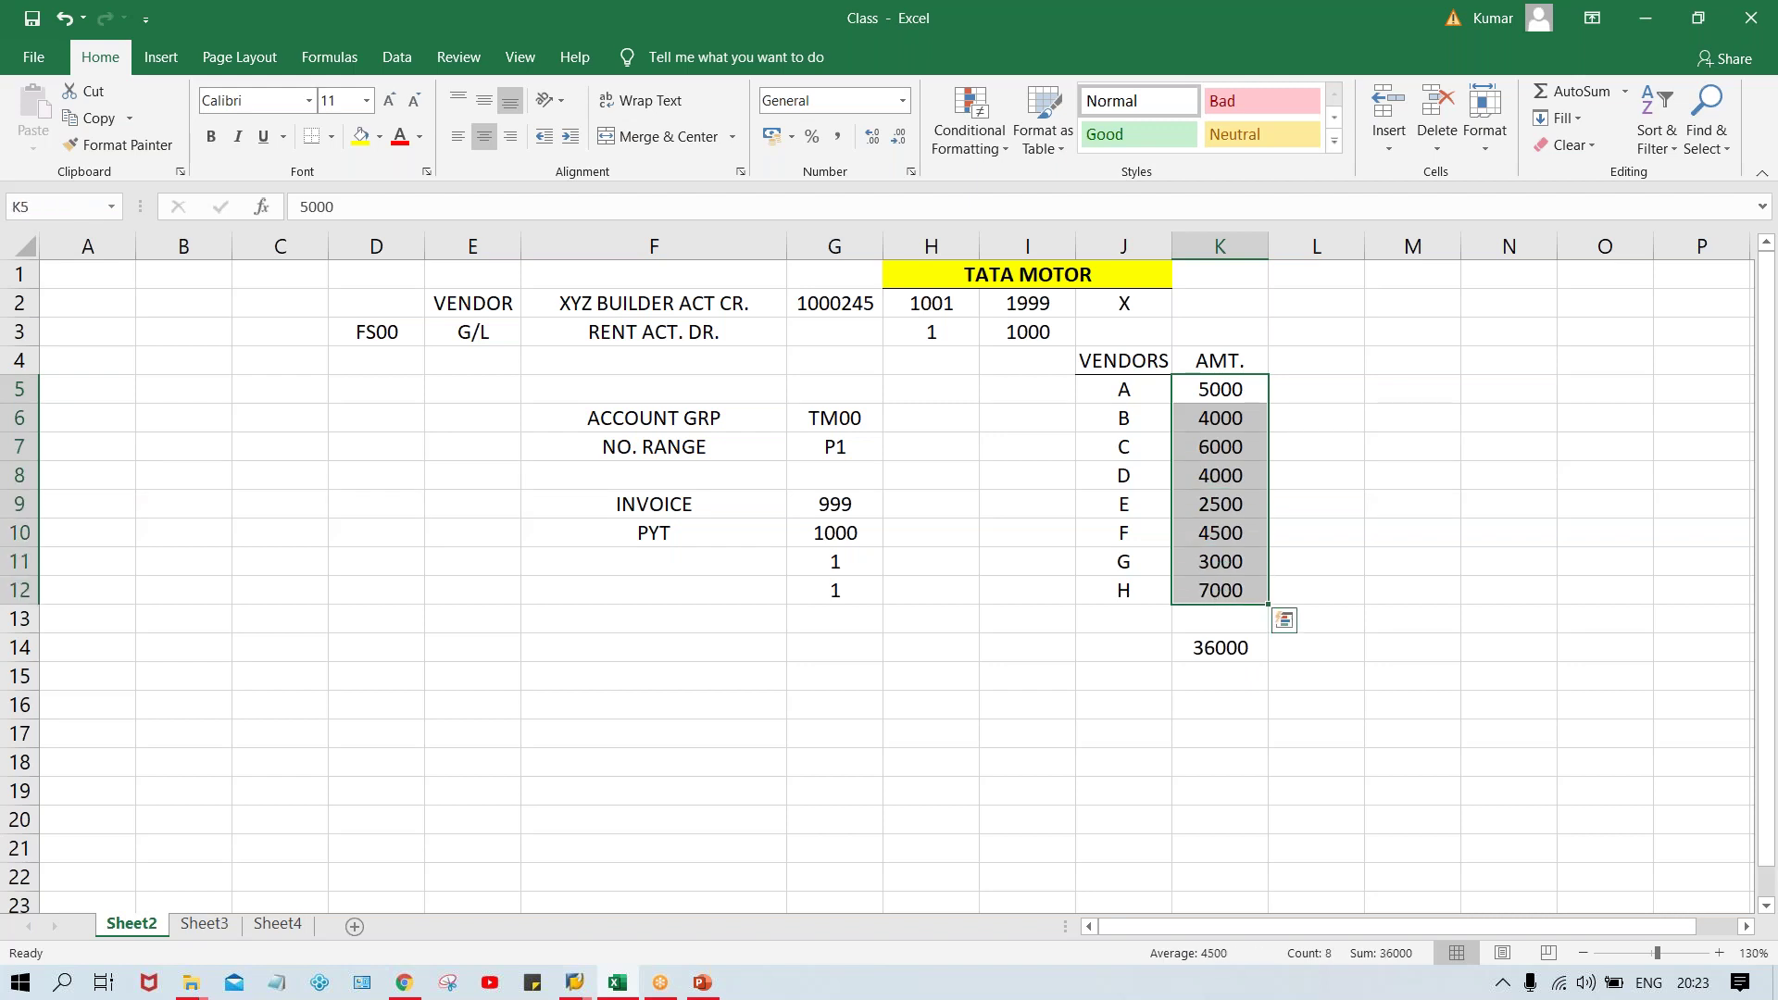
{"action": "left_click", "coordinate": [1215, 650]}
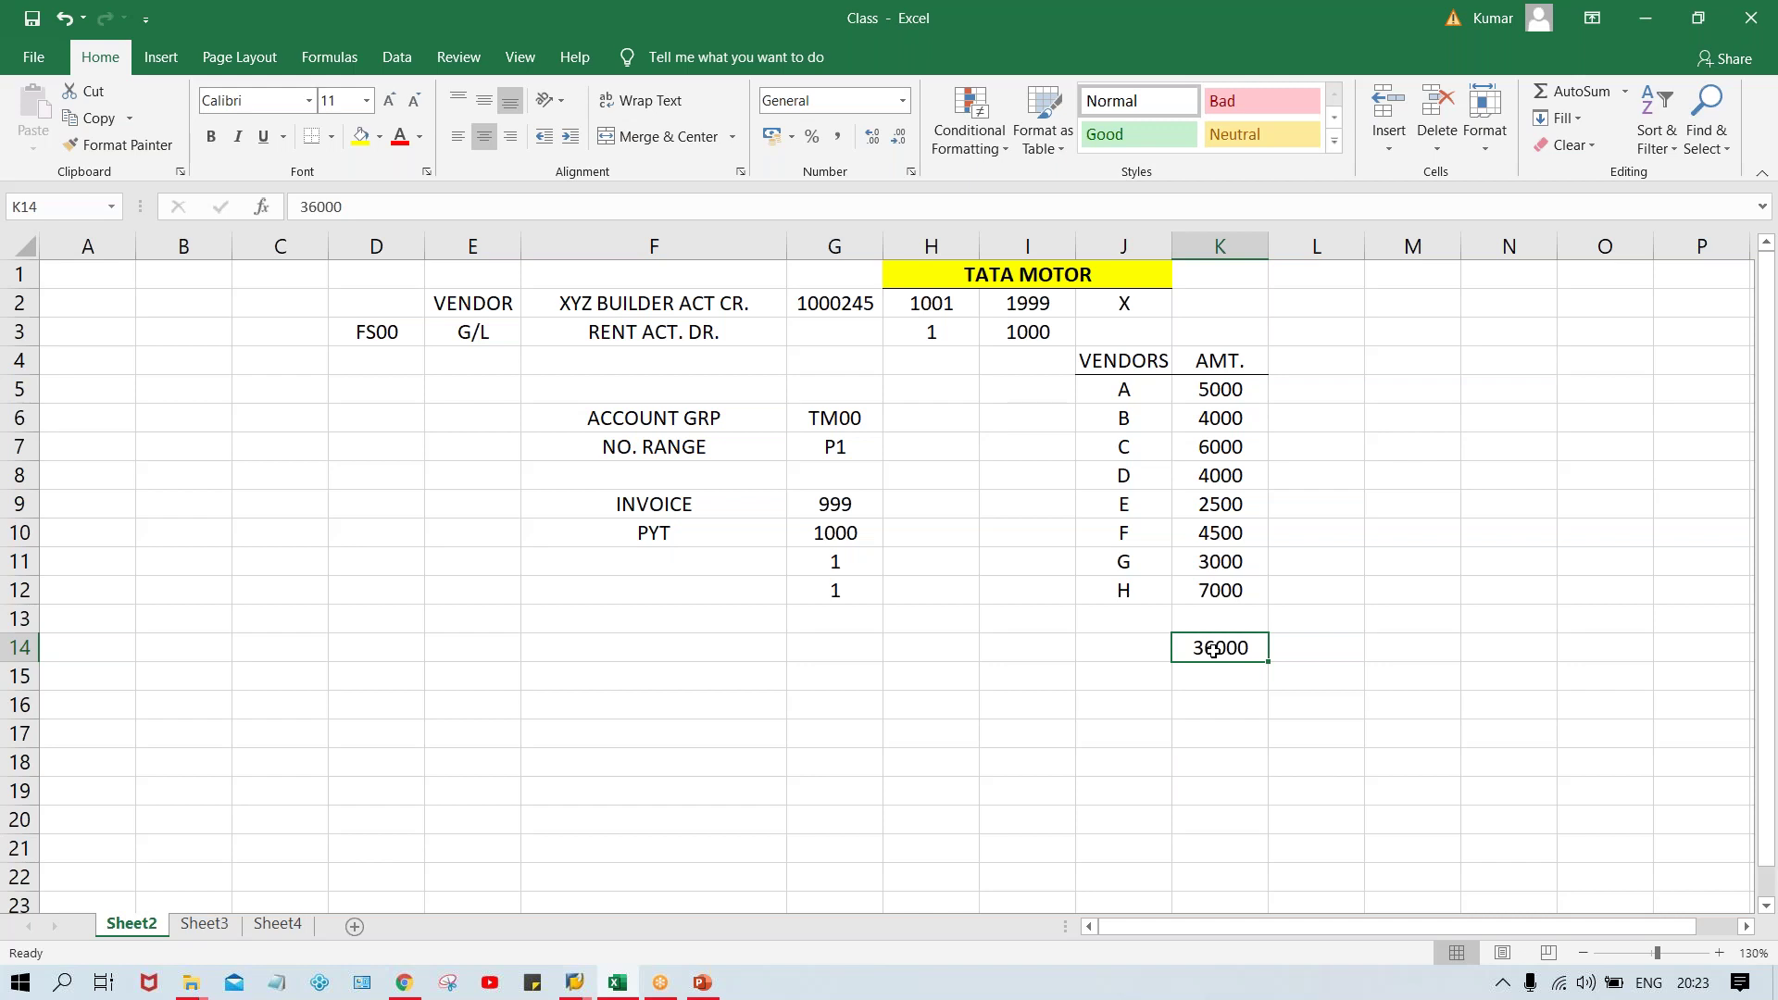
{"action": "left_click_drag", "start_coordinate": [1210, 389], "coordinate": [1216, 599]}
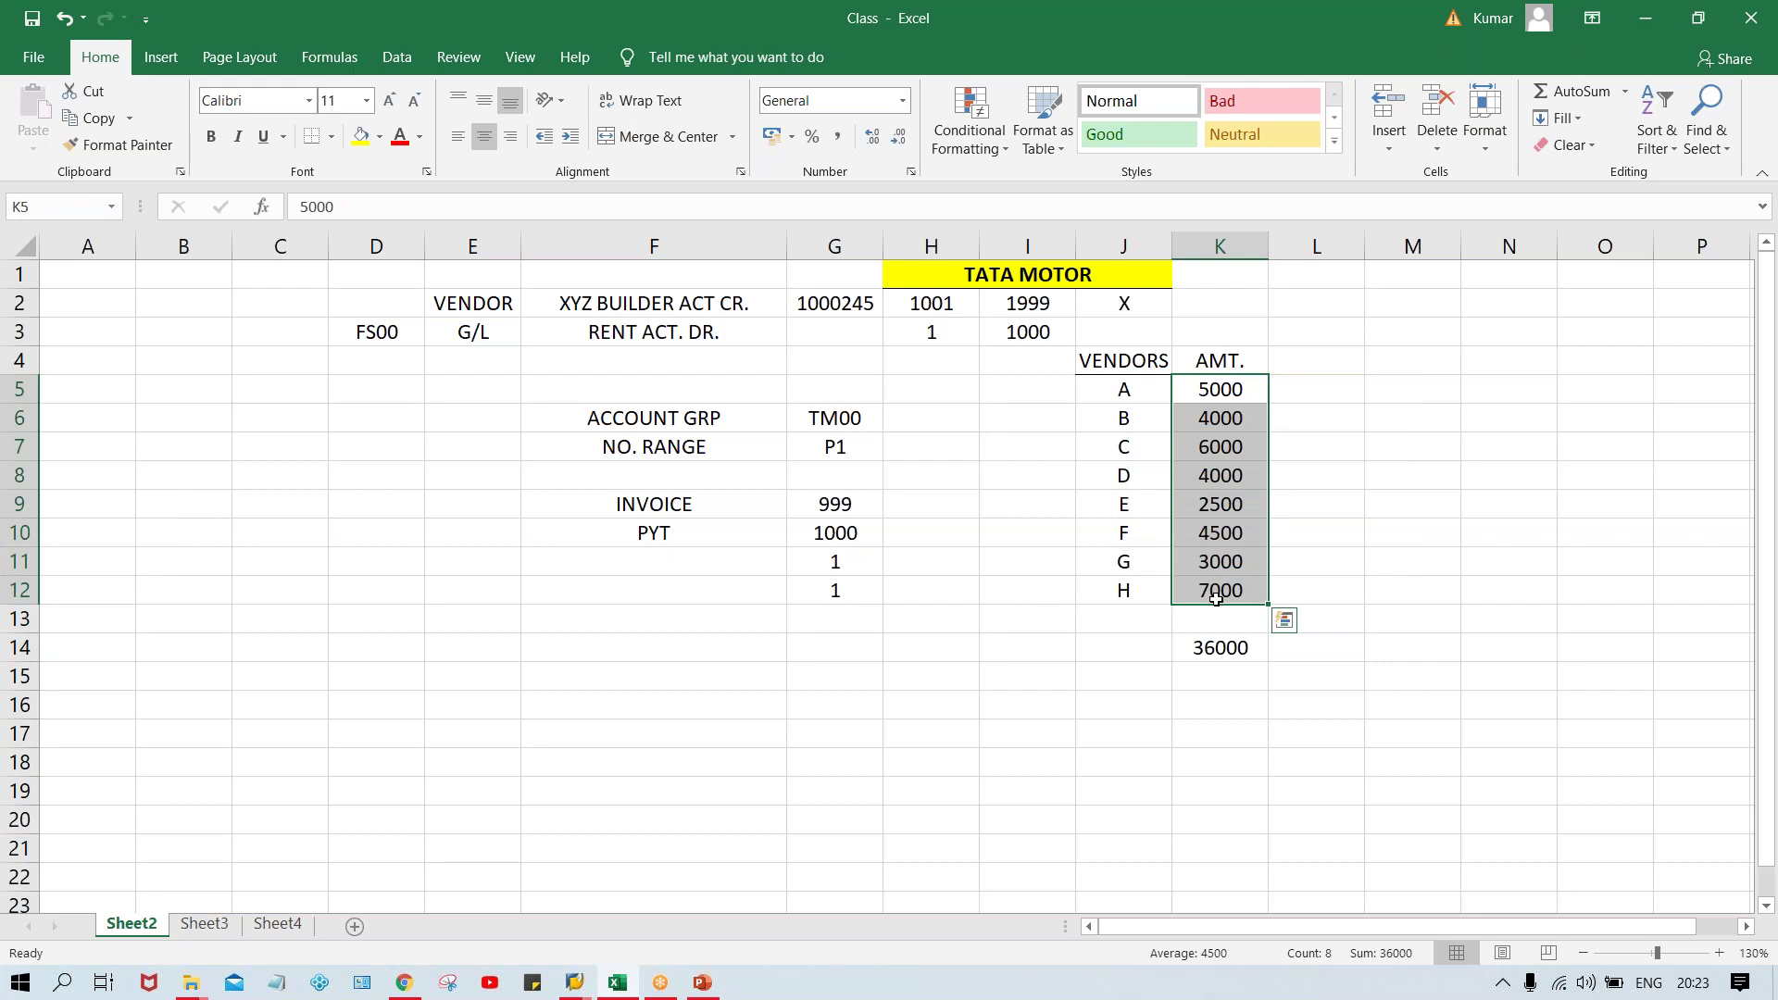
Add the heading RECON. in I4 and make the headings in I4:K4 bold
{"action": "left_click", "coordinate": [1018, 360]}
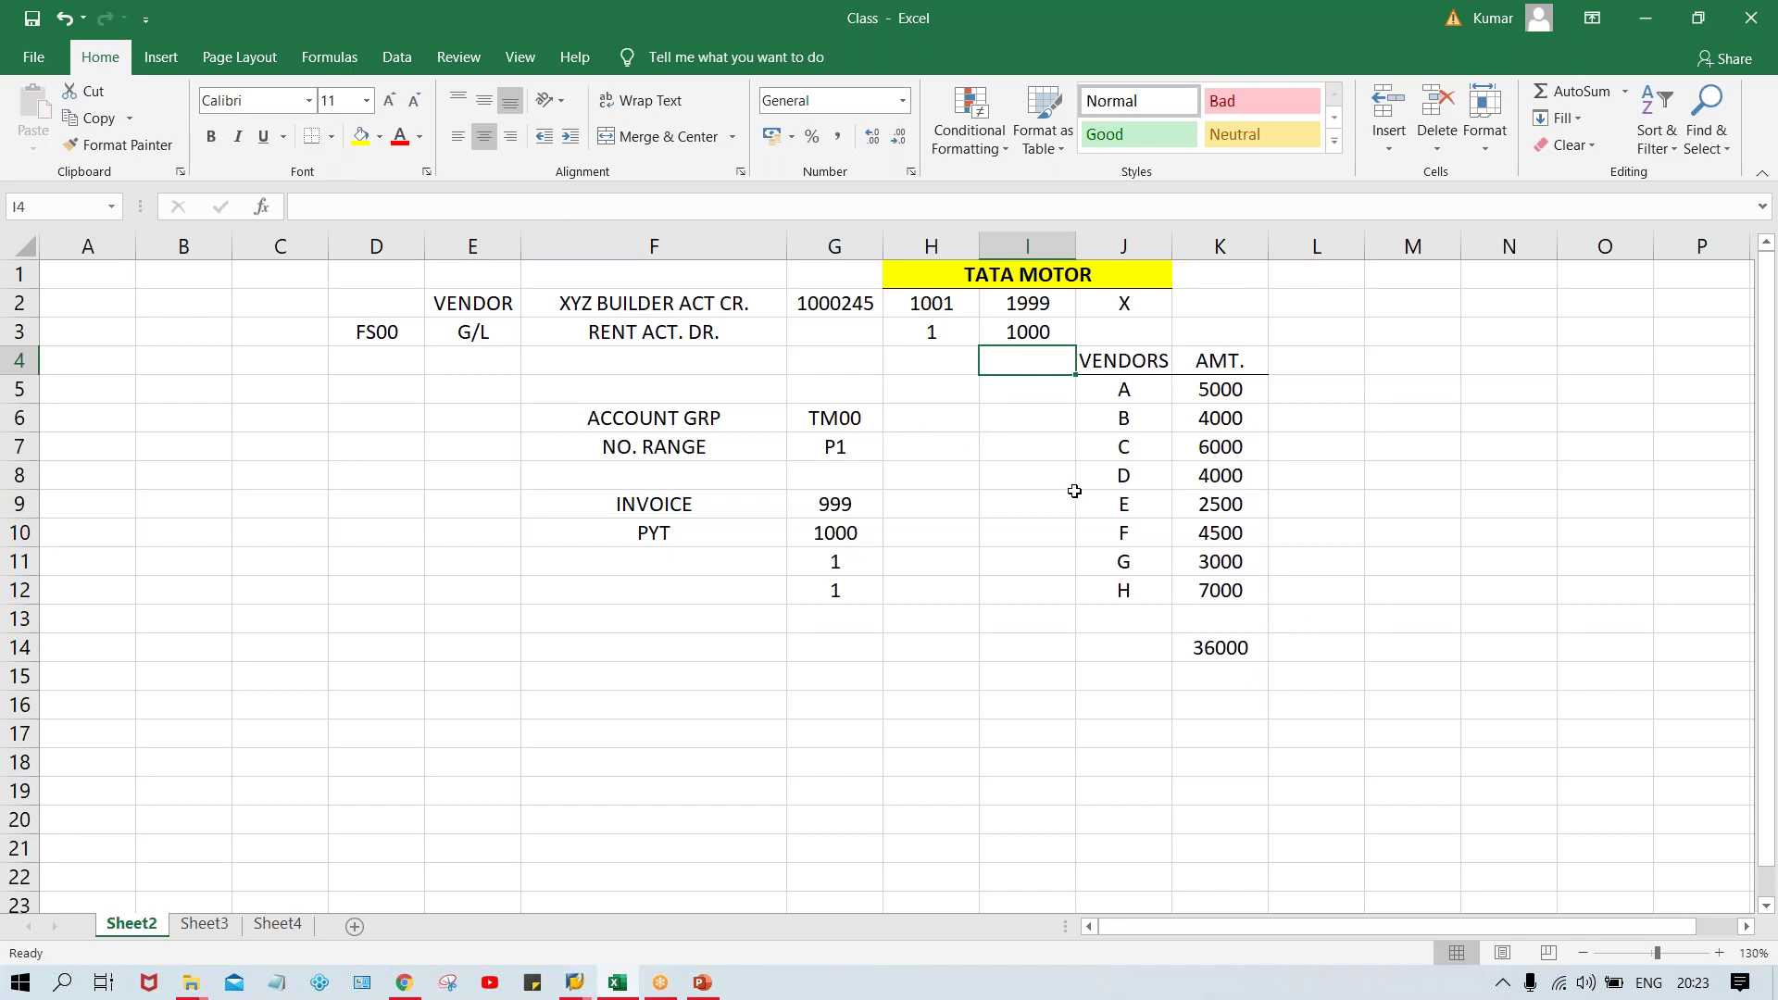
{"action": "type", "text": "RECO"}
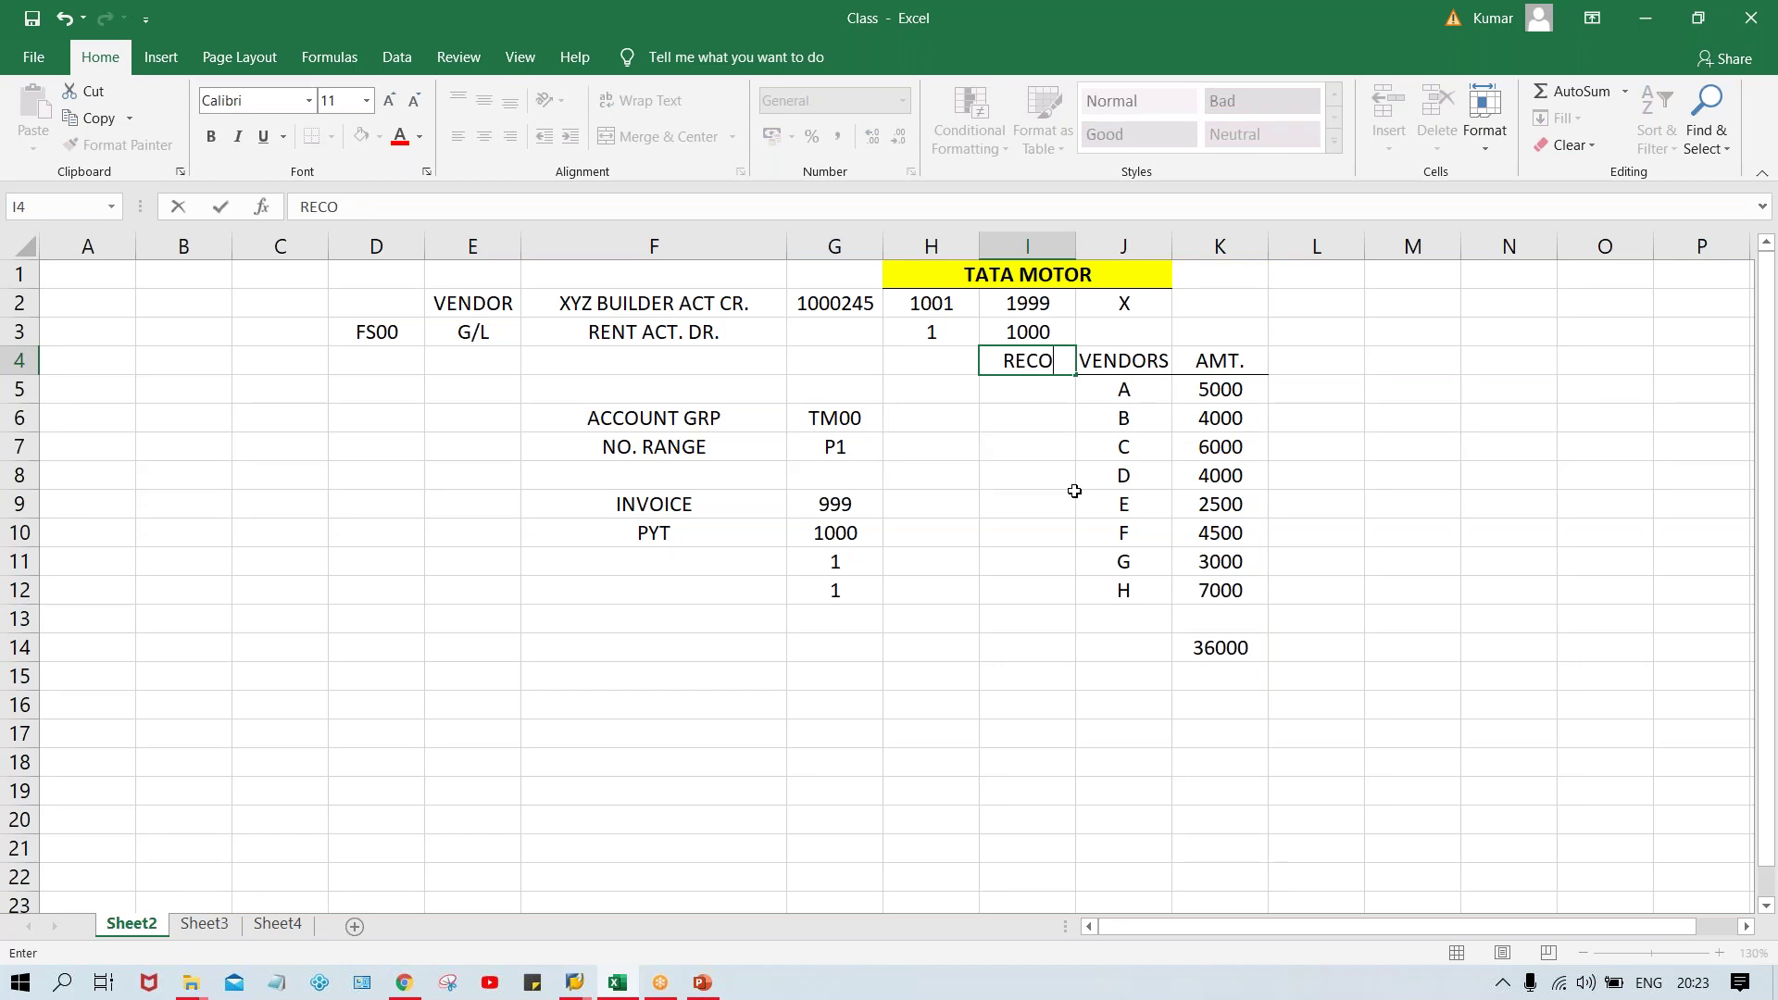
{"action": "type", "text": "N."}
{"action": "key", "text": "Return"}
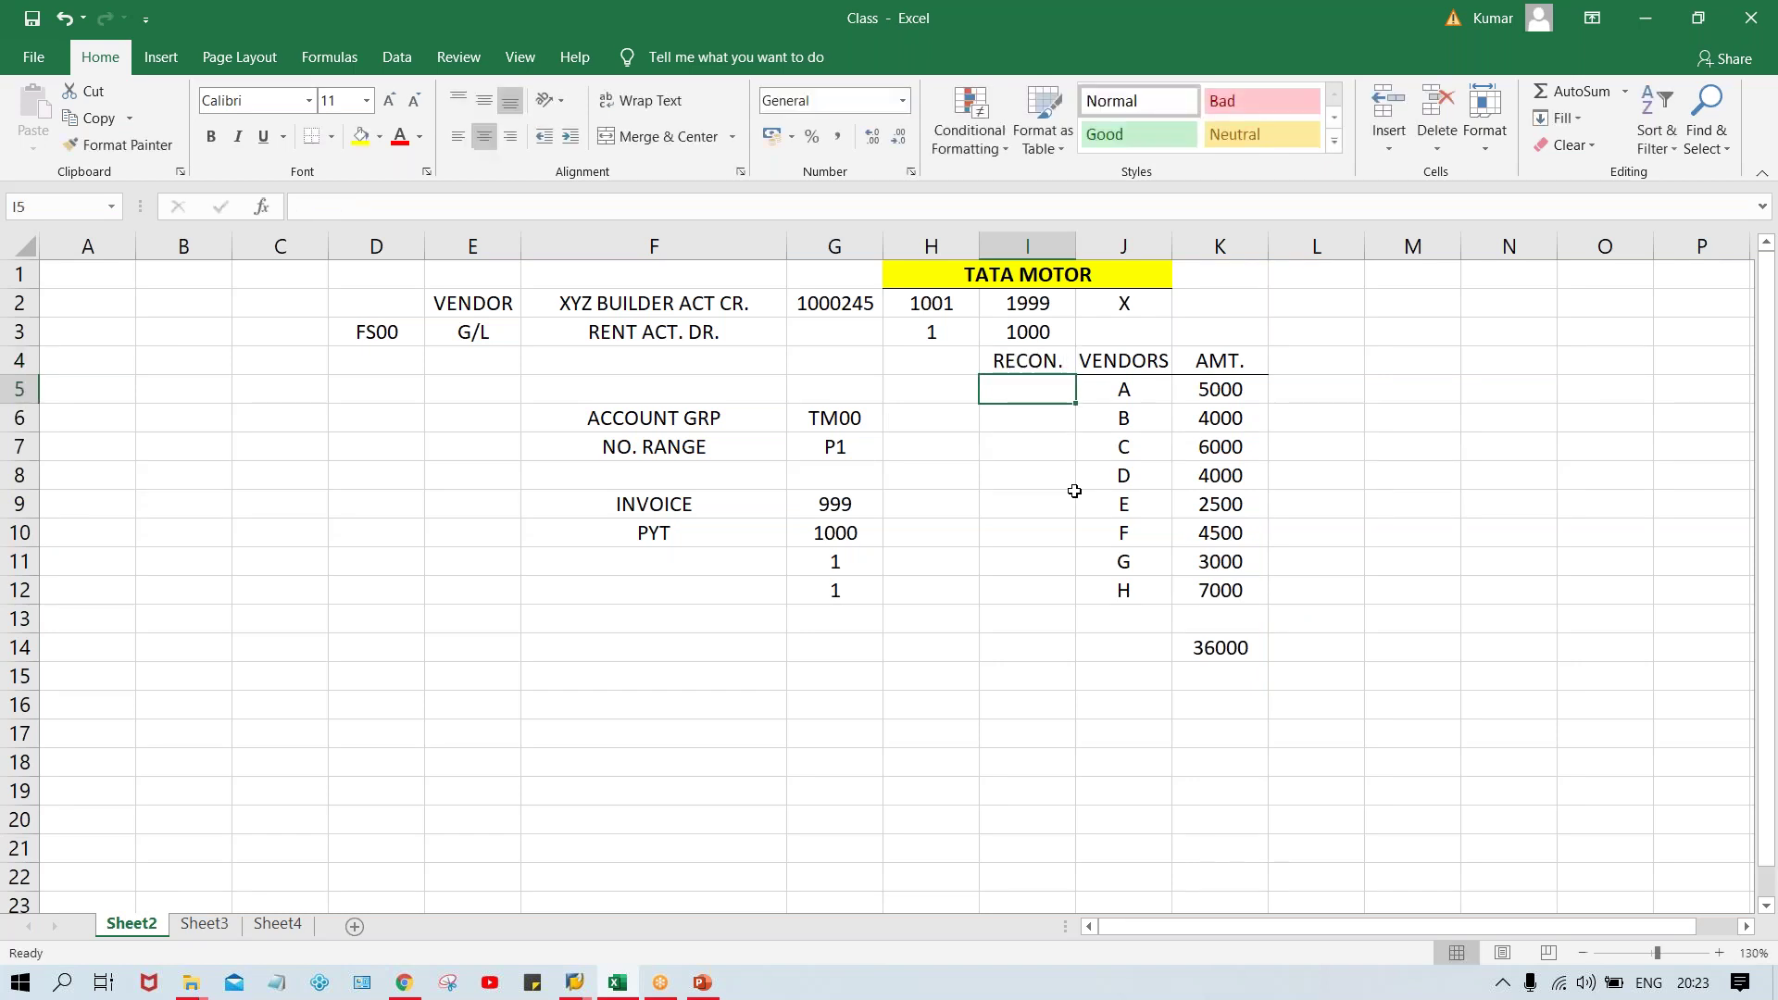
{"action": "left_click_drag", "start_coordinate": [1026, 362], "coordinate": [1210, 363]}
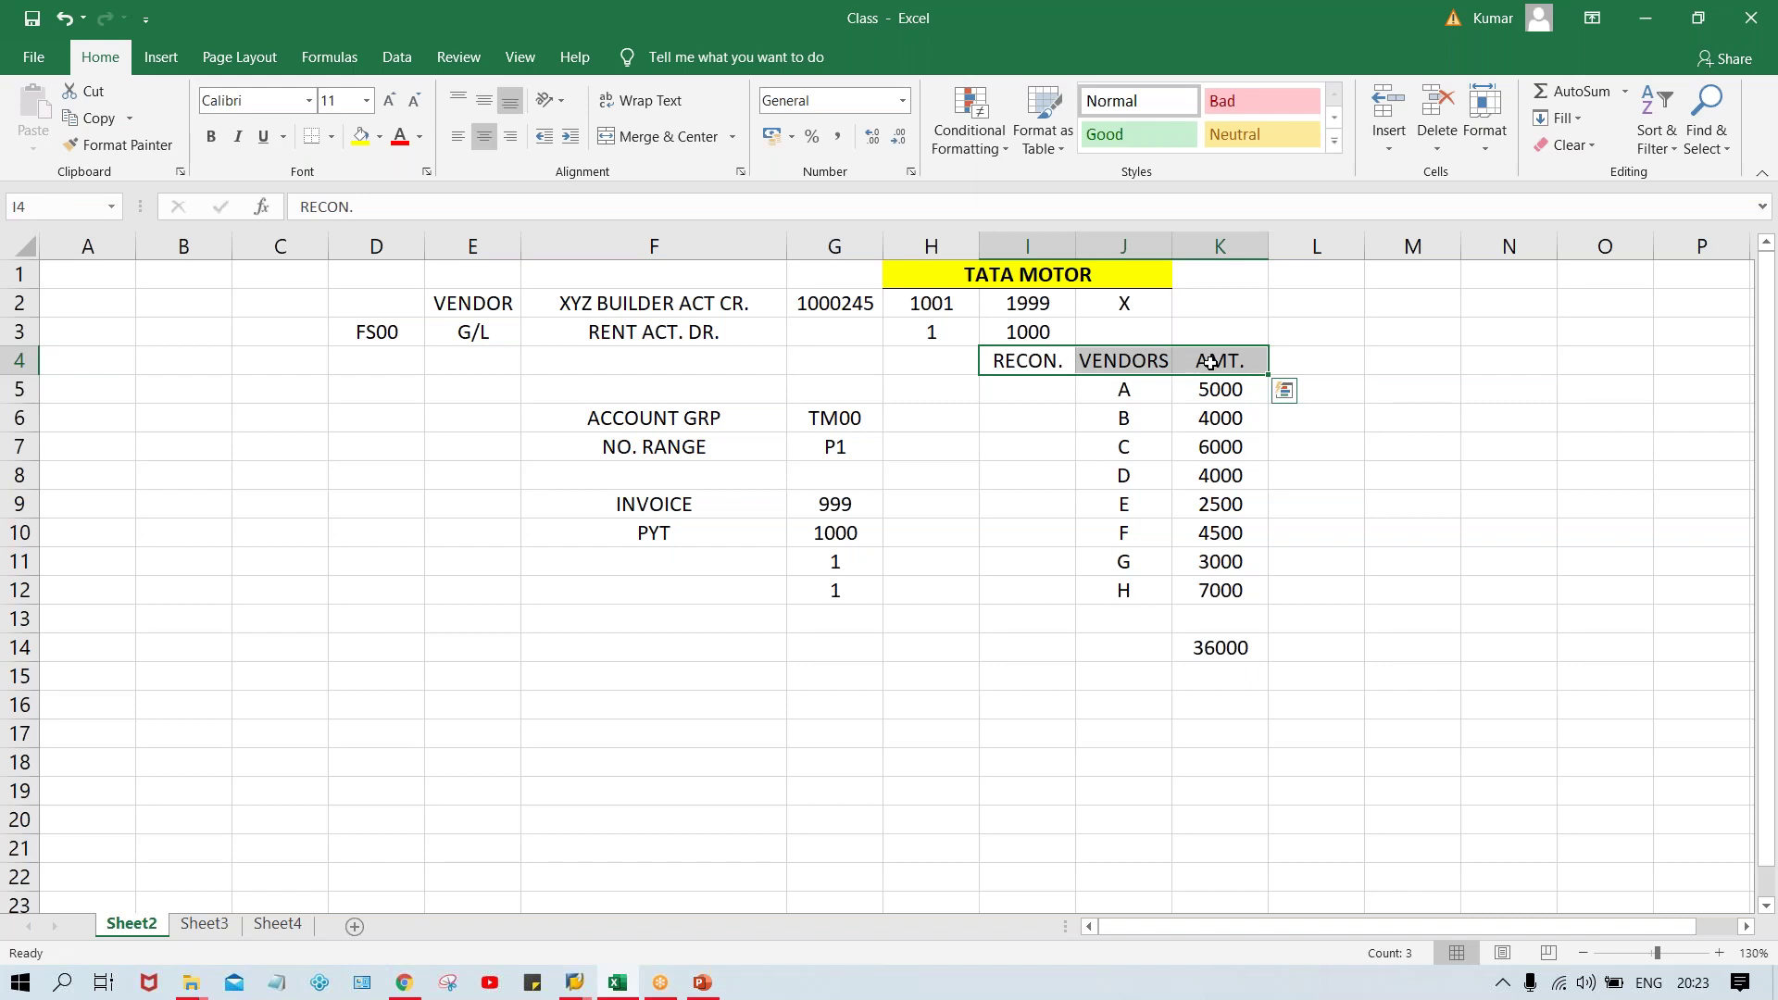
{"action": "key", "text": "ctrl+b"}
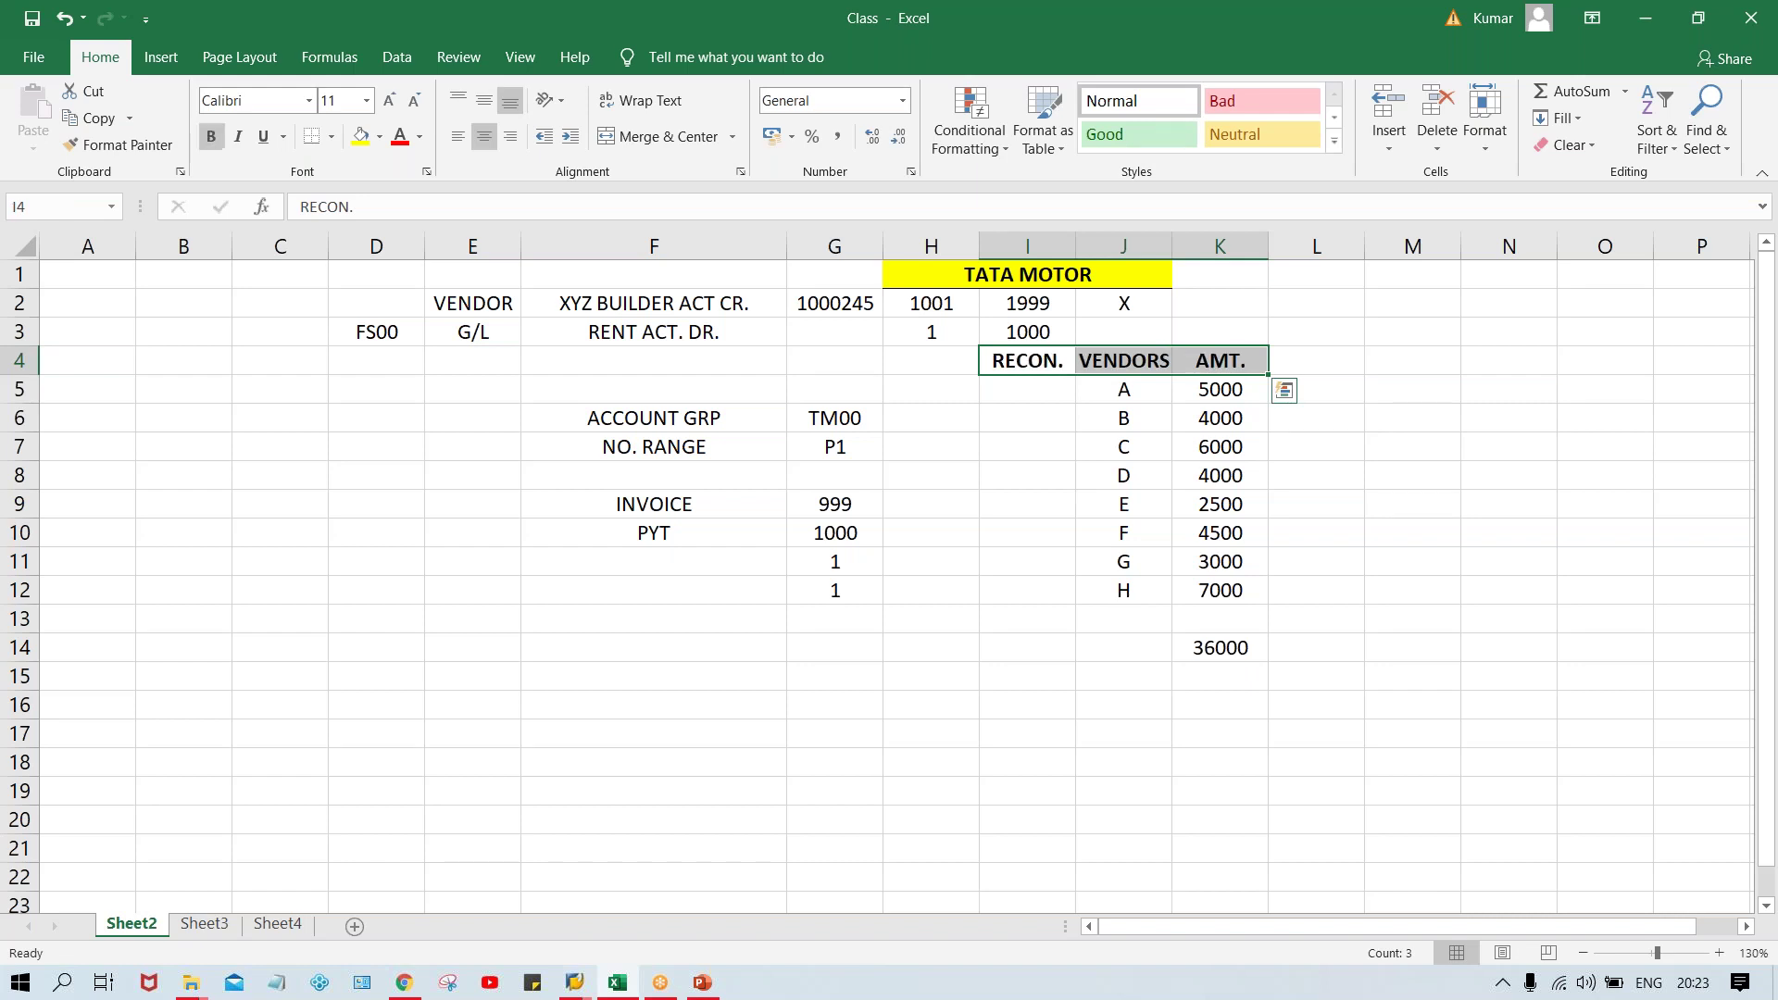
Enter reconciliation account 2000 in I5 and fill it down to I12 for vendors A to H
{"action": "left_click", "coordinate": [1031, 390]}
{"action": "type", "text": "2000"}
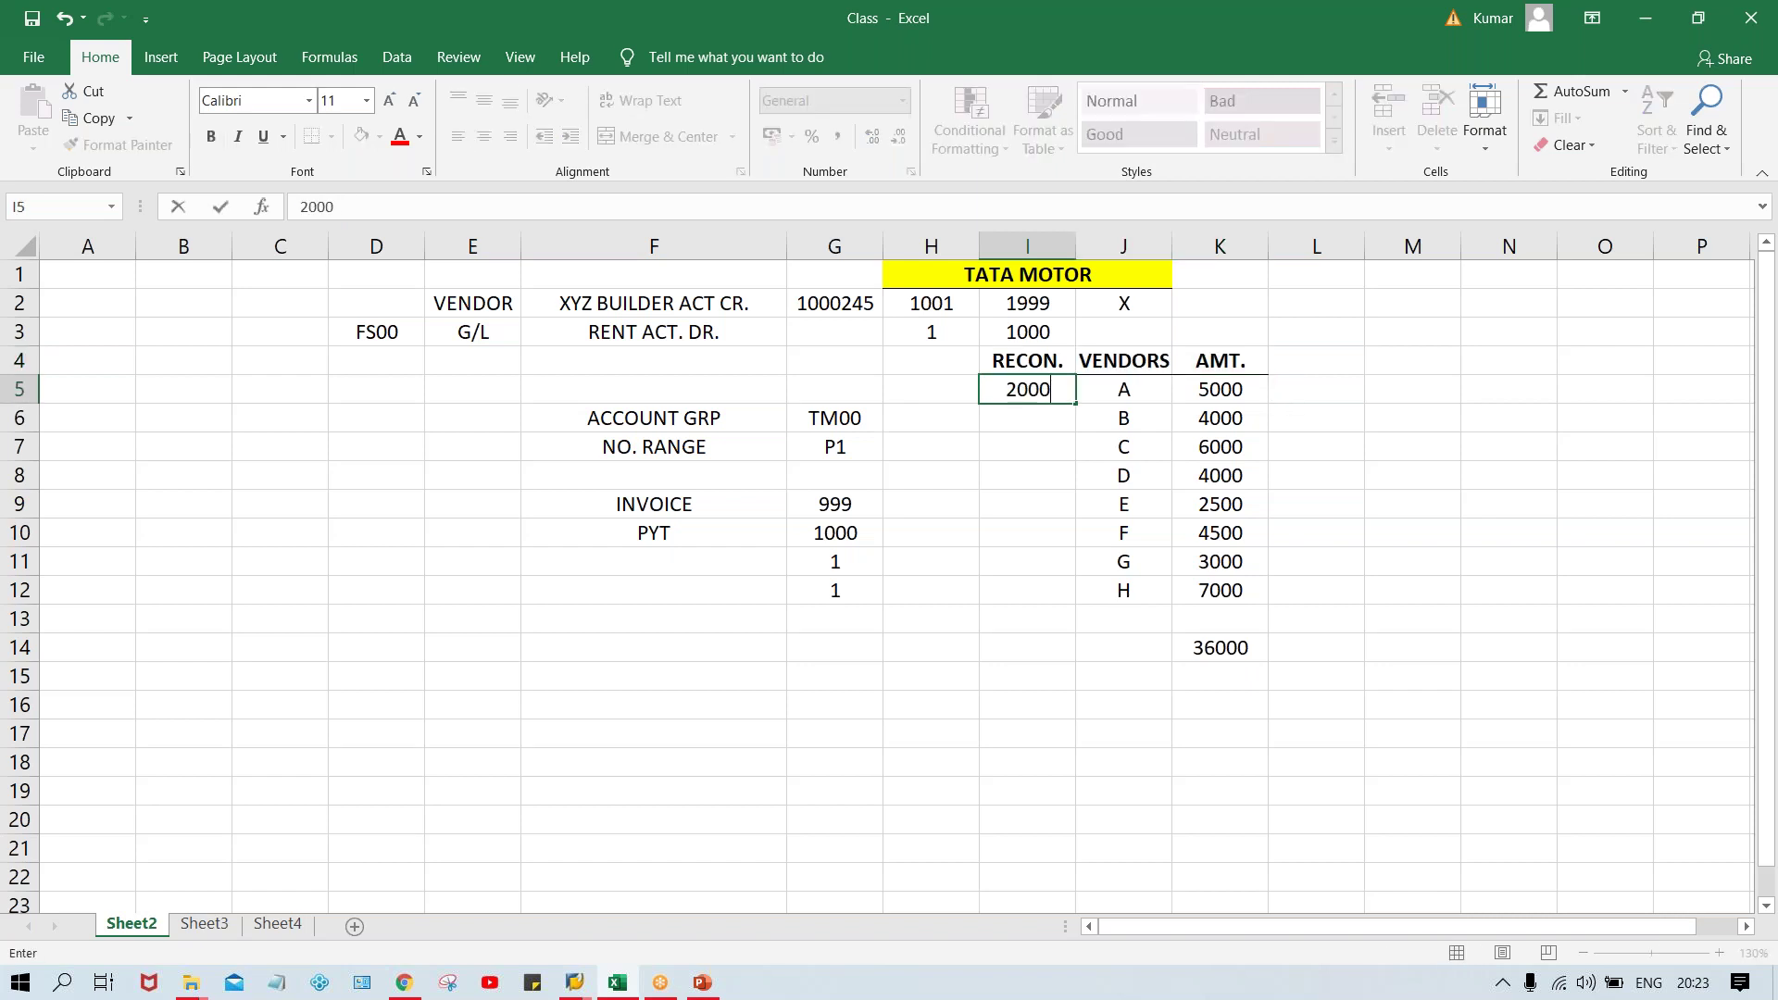
{"action": "key", "text": "Return"}
{"action": "left_click", "coordinate": [1049, 390]}
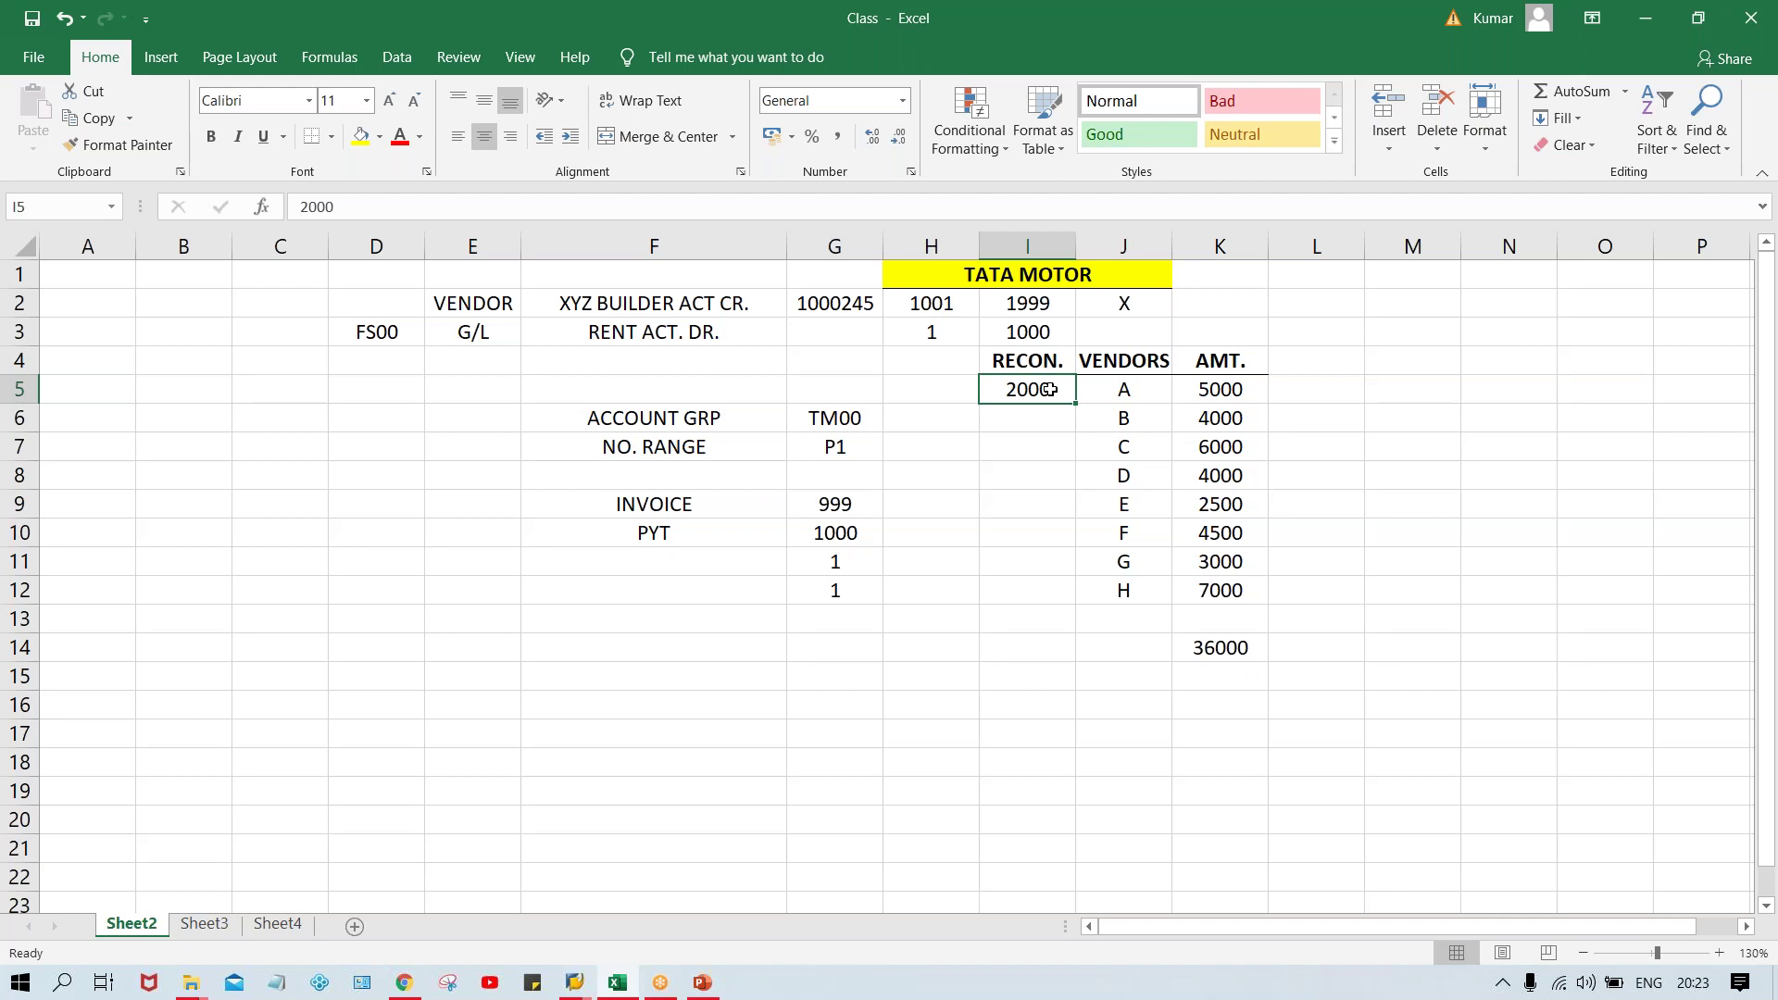
{"action": "left_click", "coordinate": [1135, 391]}
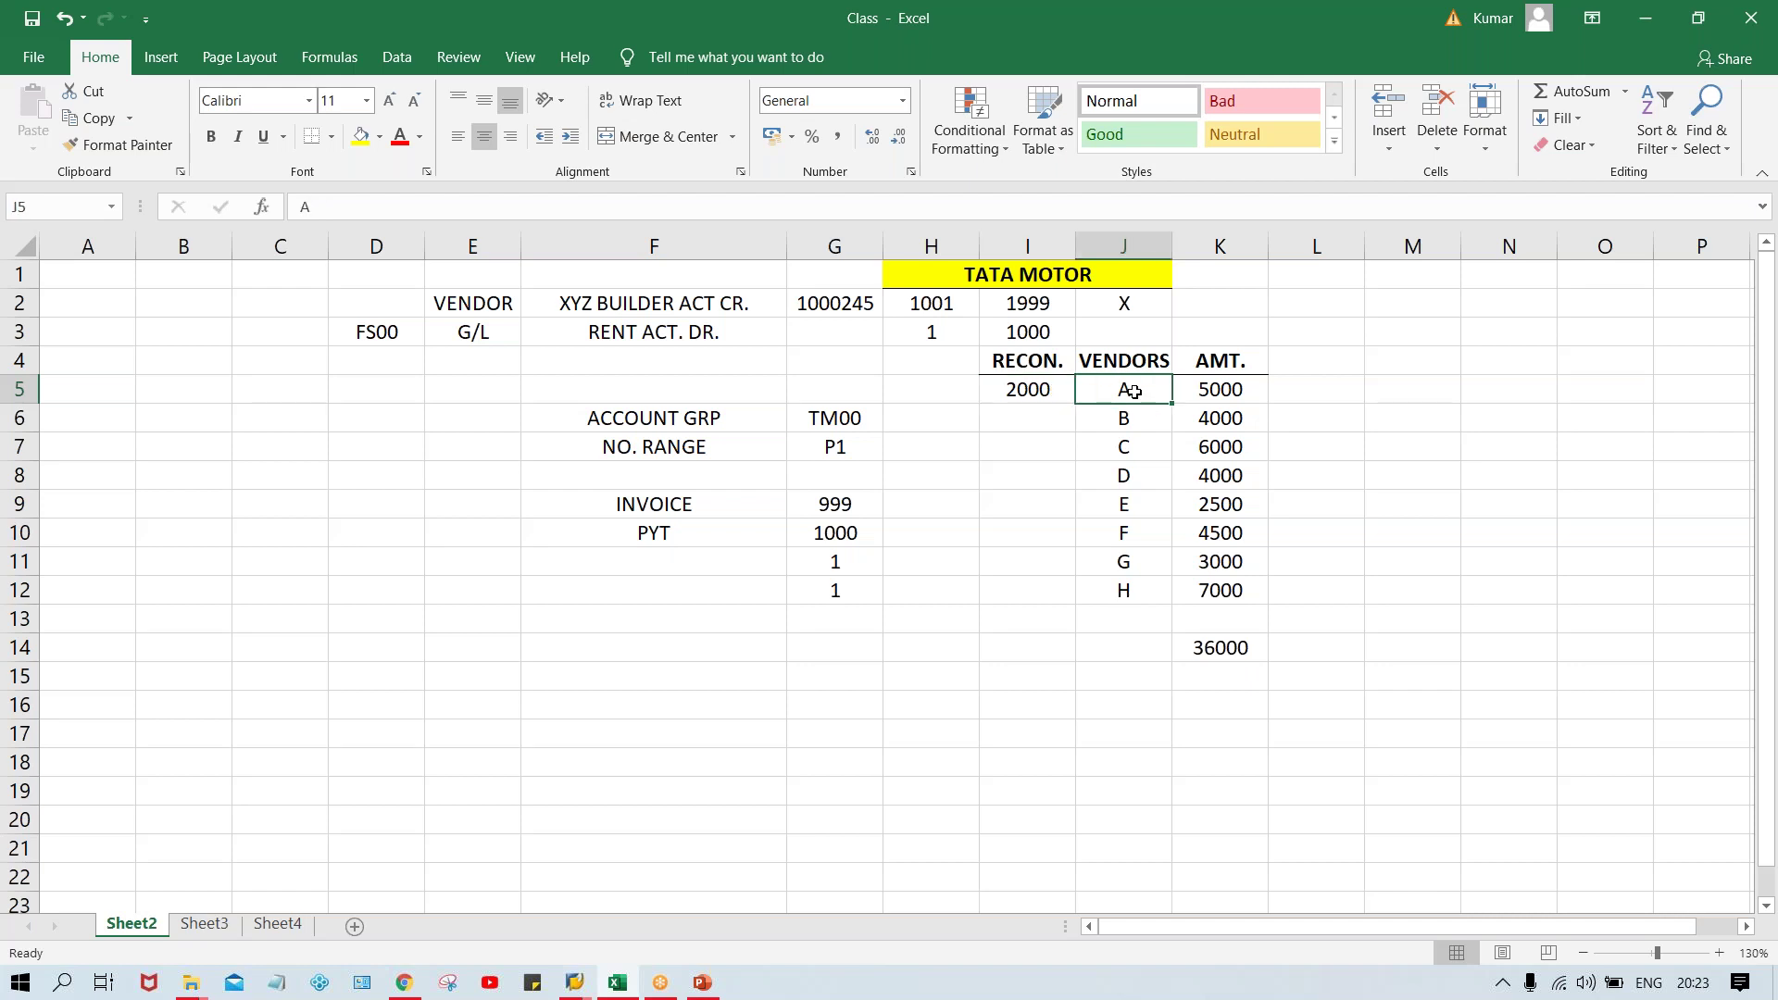
{"action": "left_click", "coordinate": [1017, 390]}
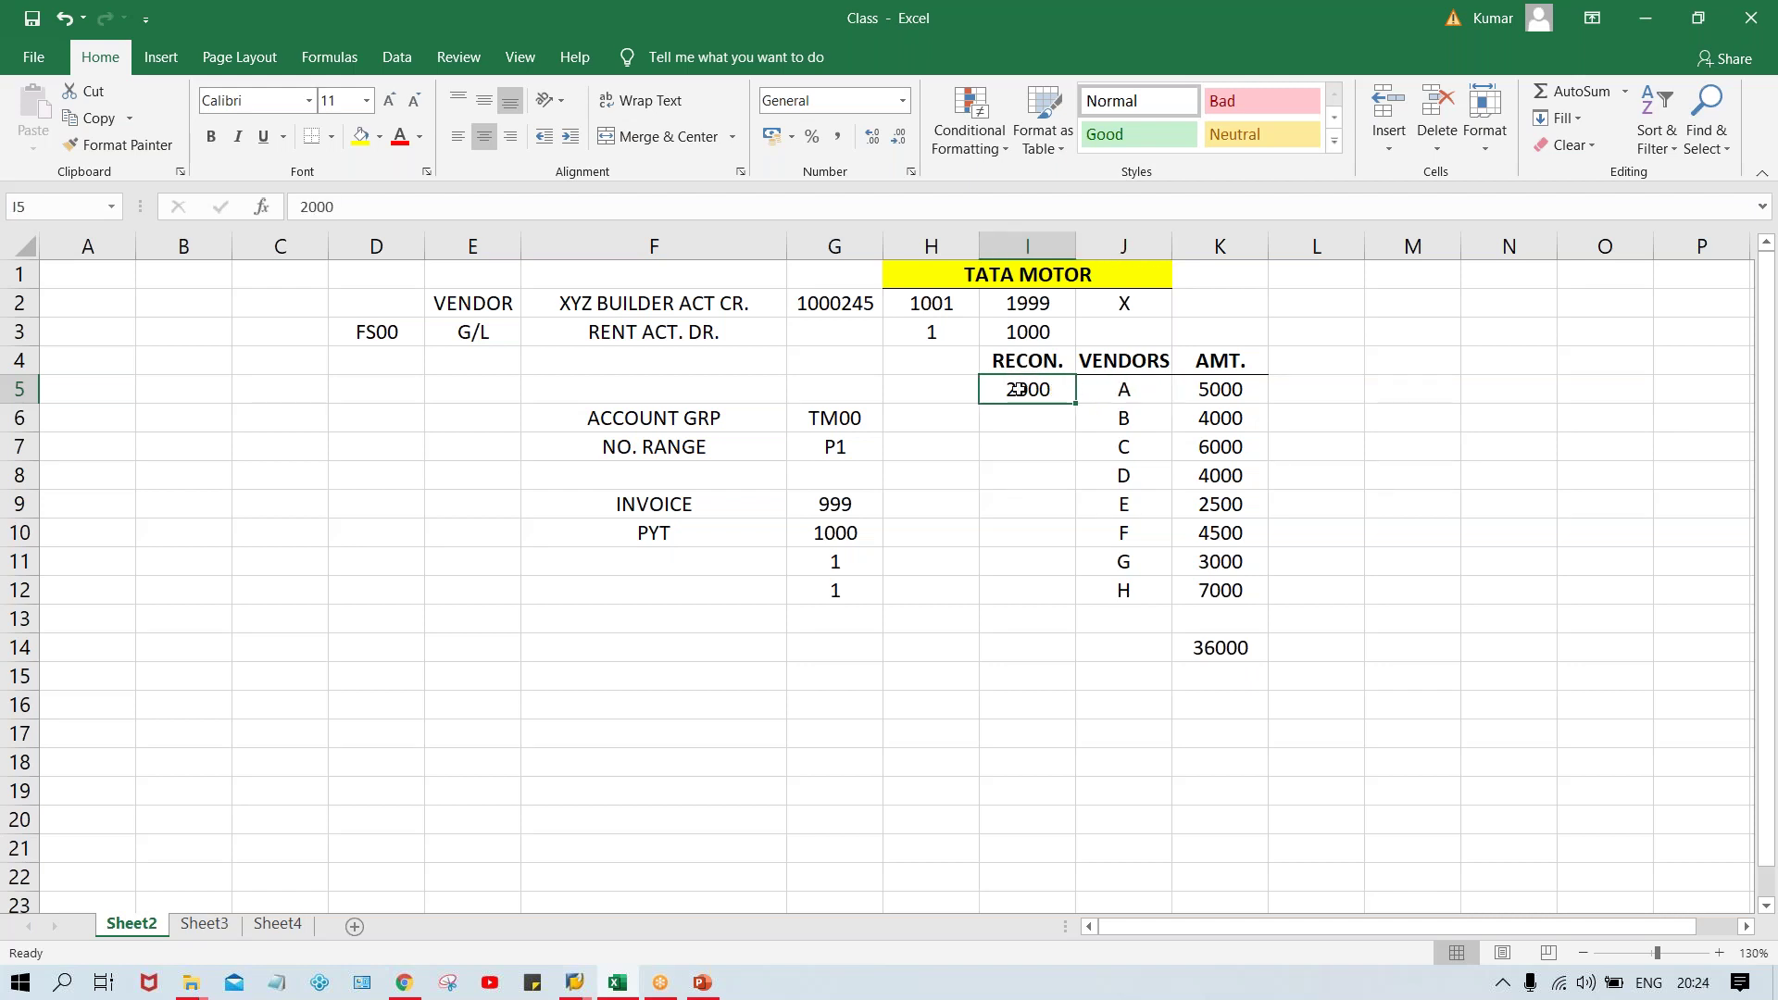
{"action": "left_click_drag", "start_coordinate": [1017, 390], "coordinate": [1023, 590]}
{"action": "key", "text": "ctrl+d"}
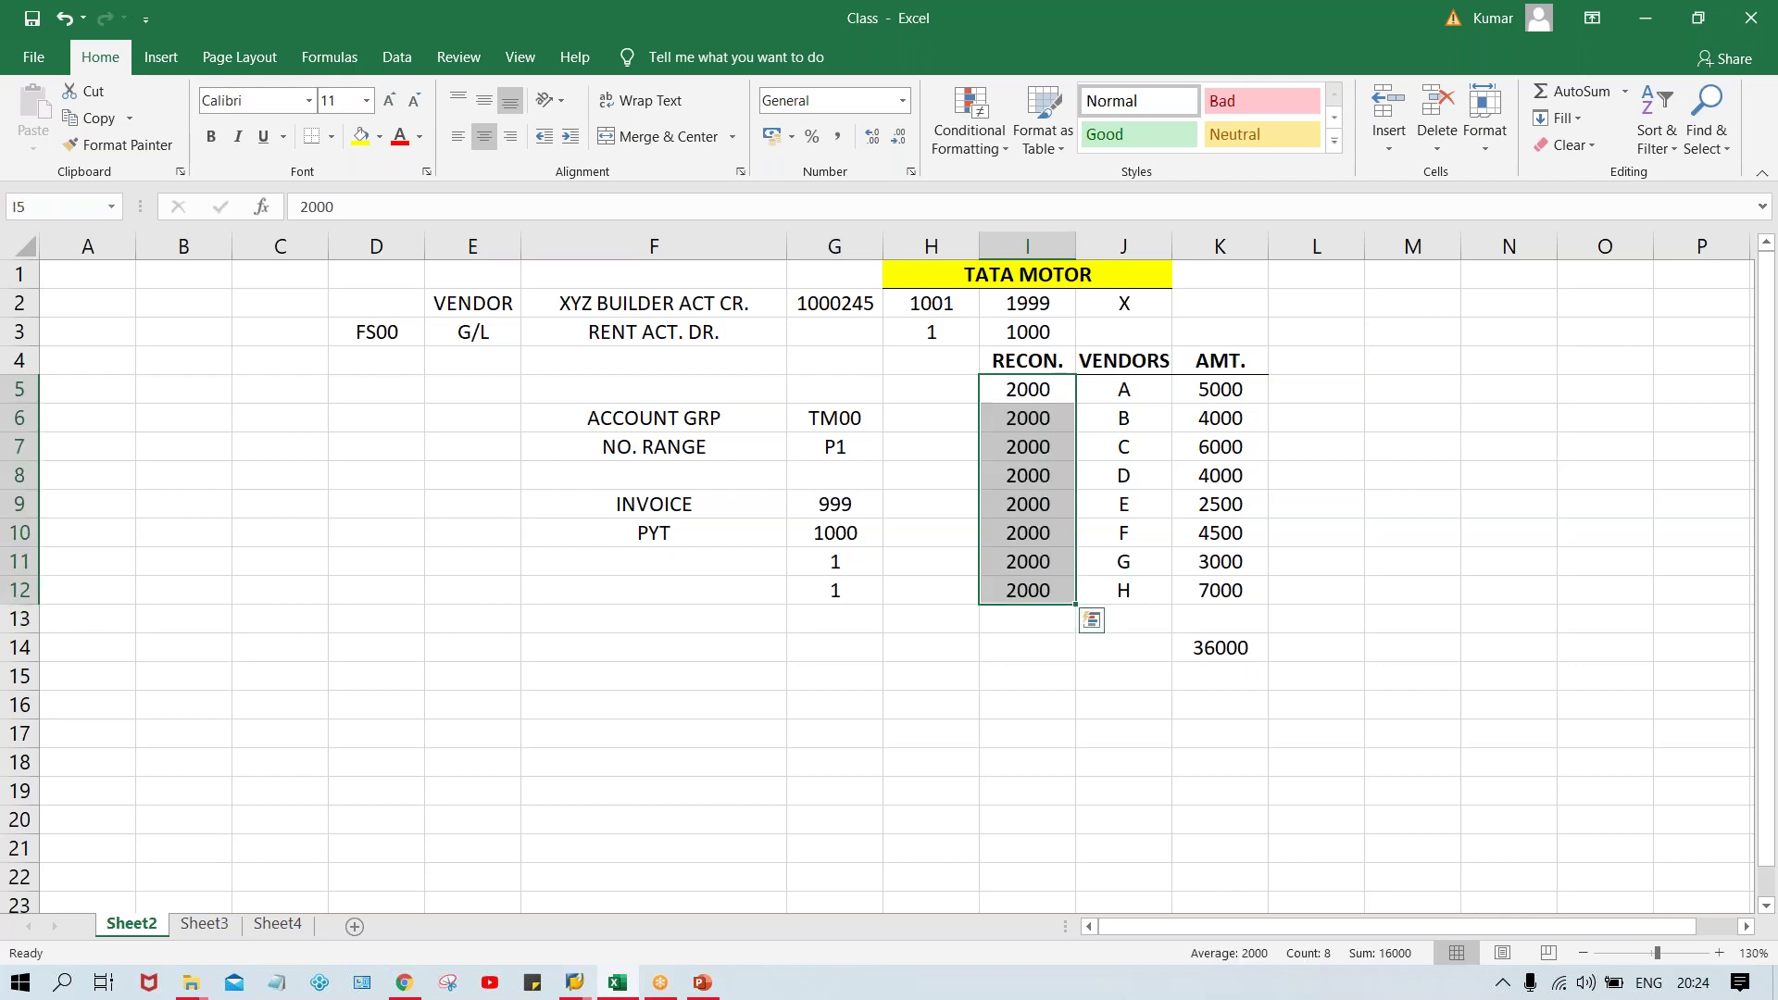
Trace the amounts of vendors A, B and C, and the whole range K5:K12, to their reconciliation accounts in column I
{"action": "left_click", "coordinate": [1030, 454]}
{"action": "left_click", "coordinate": [1026, 540]}
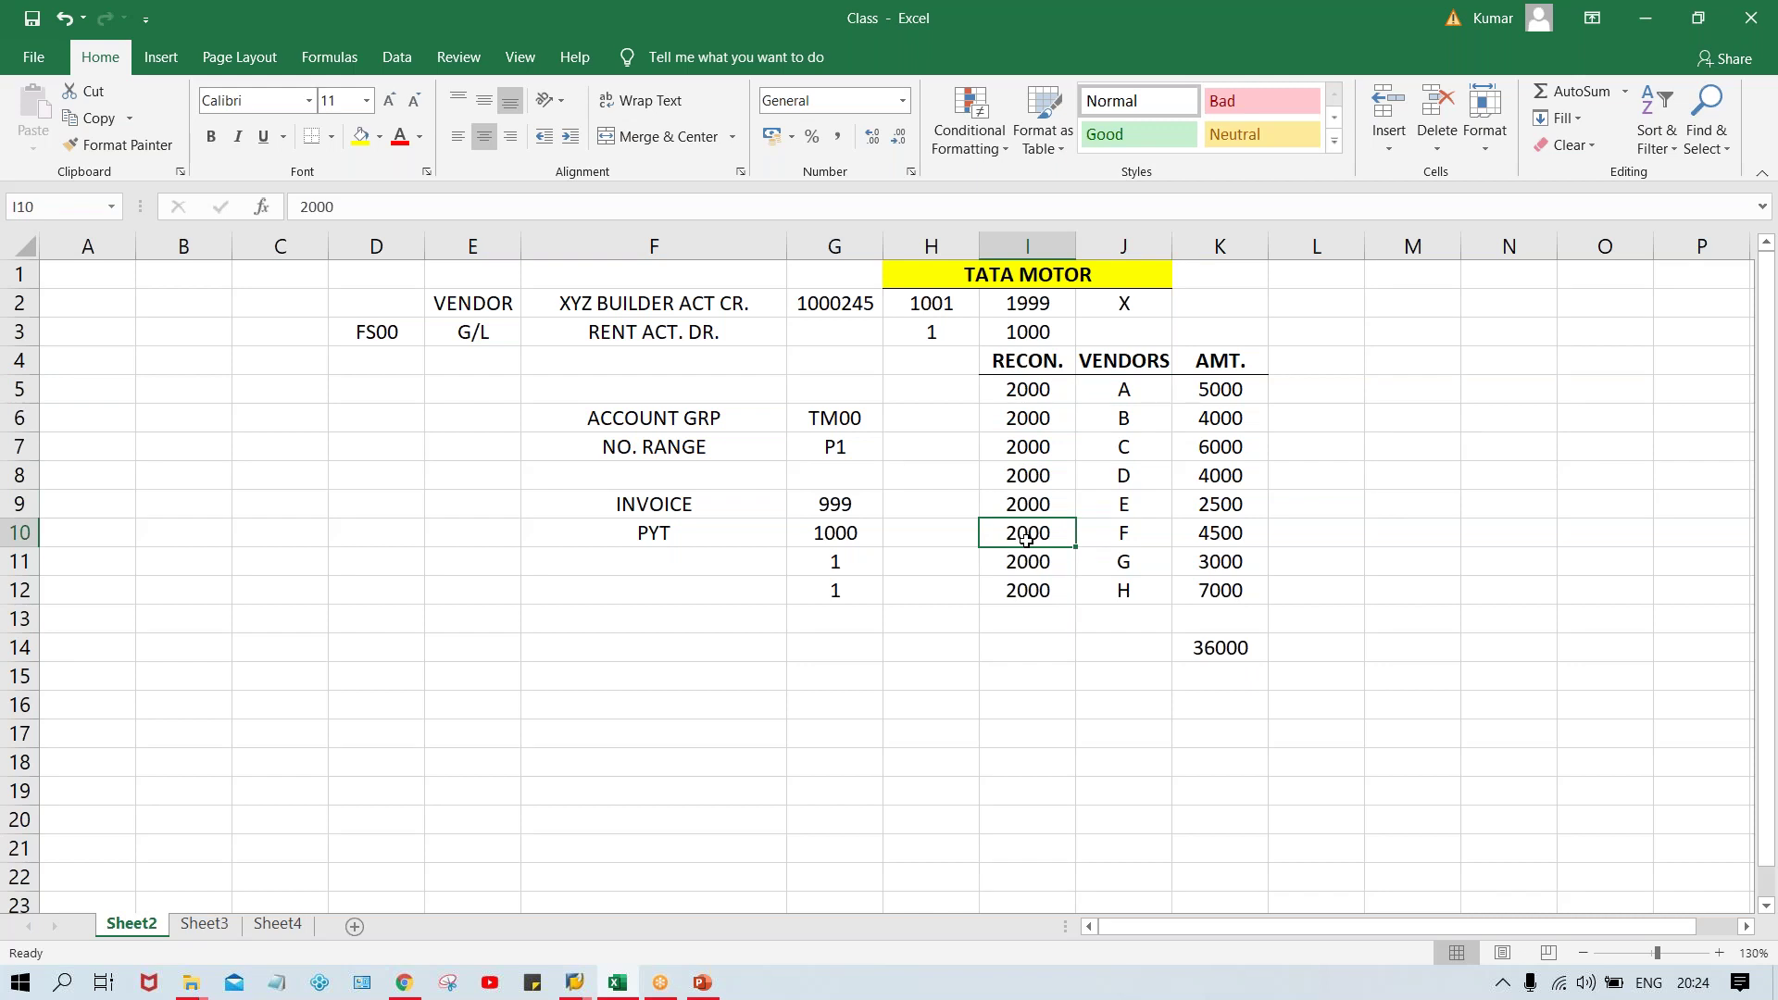
{"action": "left_click", "coordinate": [1228, 398]}
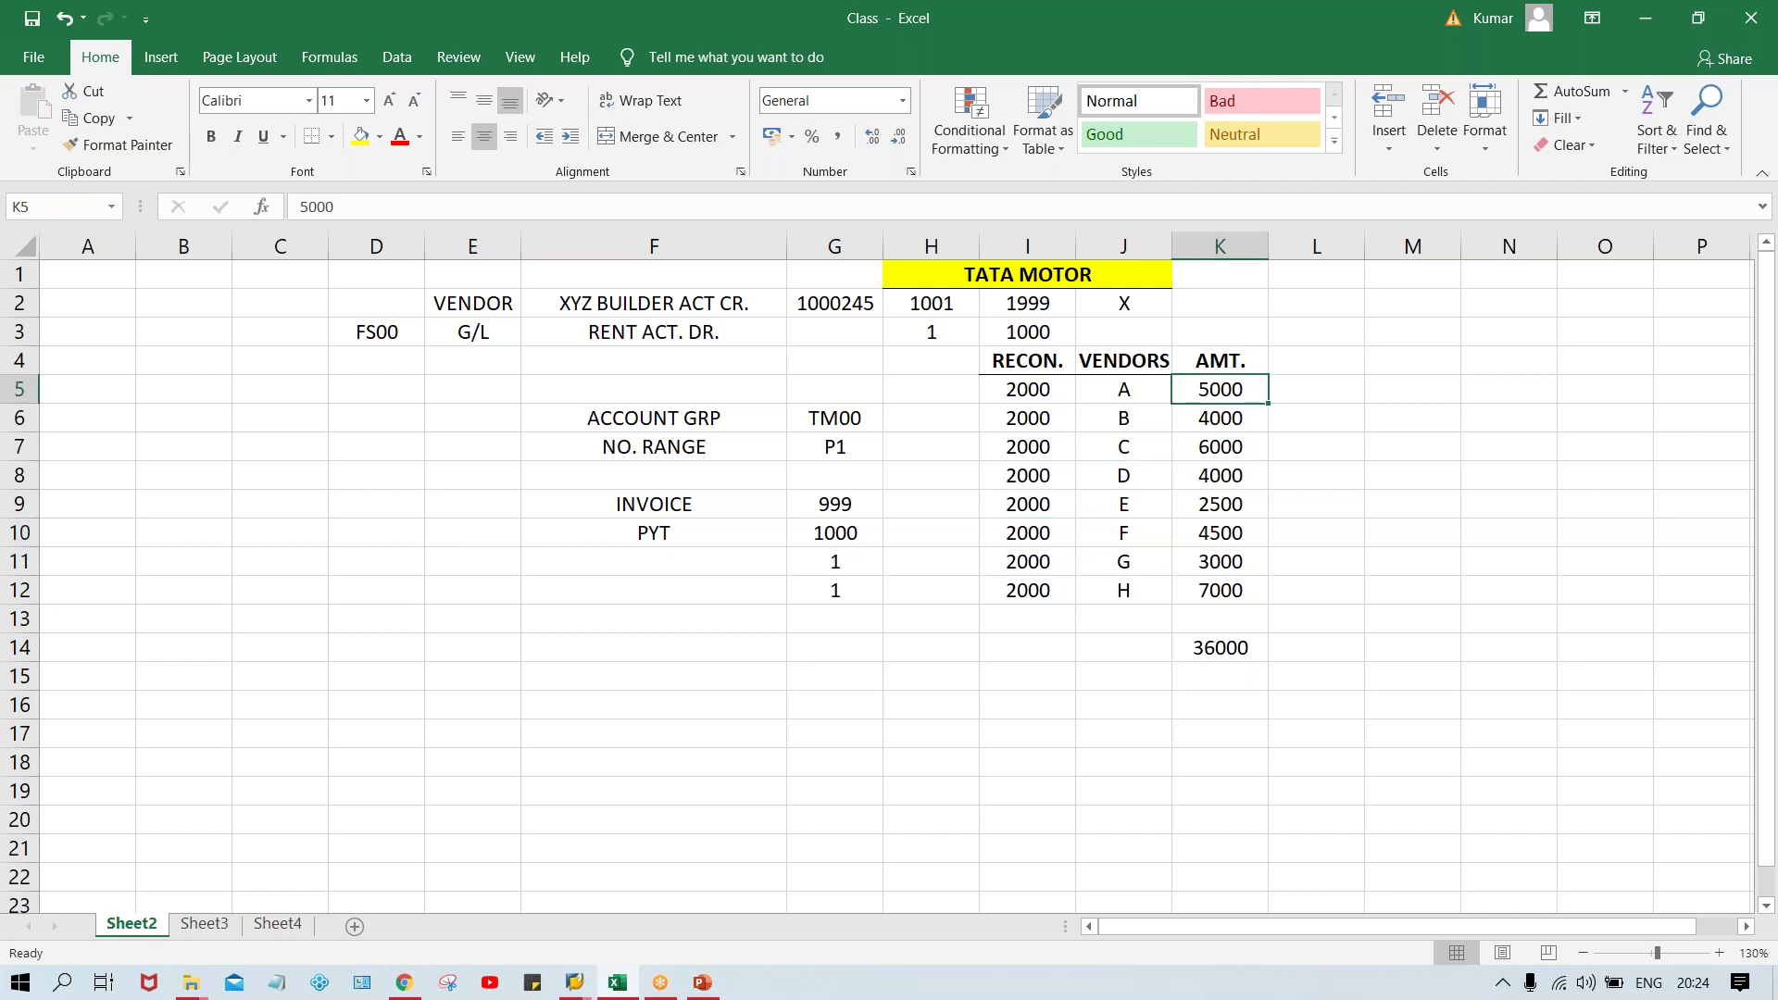
{"action": "left_click", "coordinate": [1129, 392]}
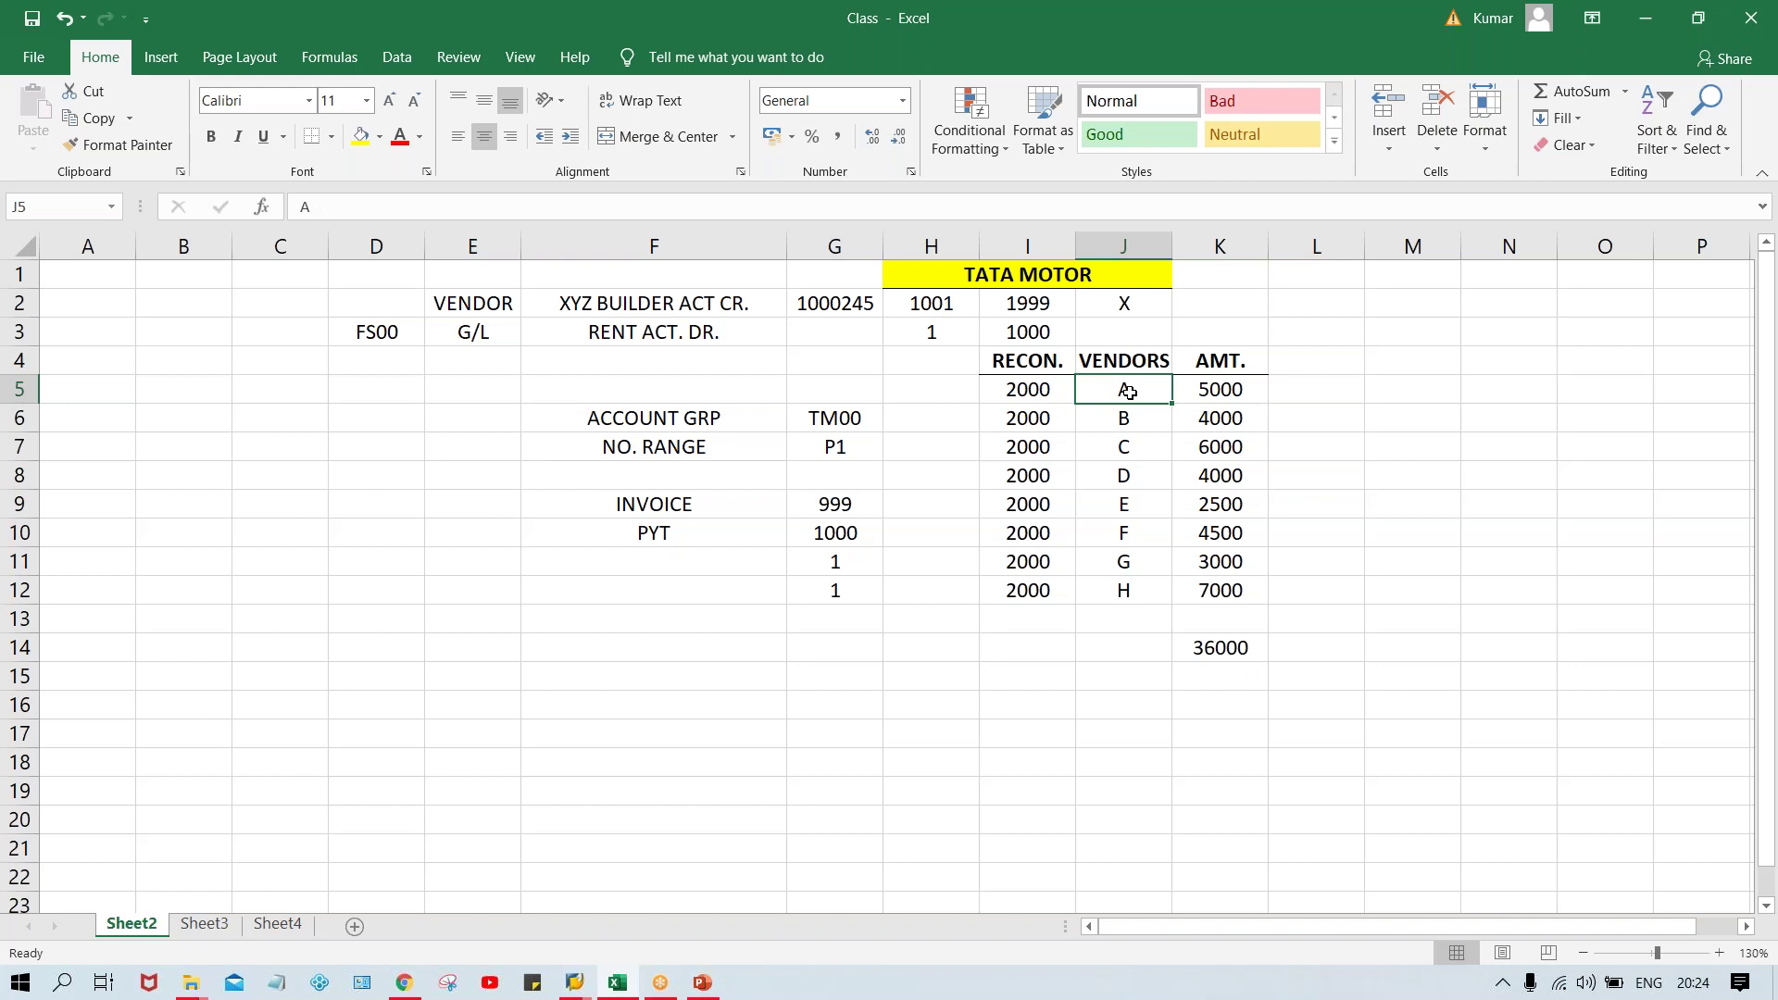
{"action": "left_click", "coordinate": [1227, 389]}
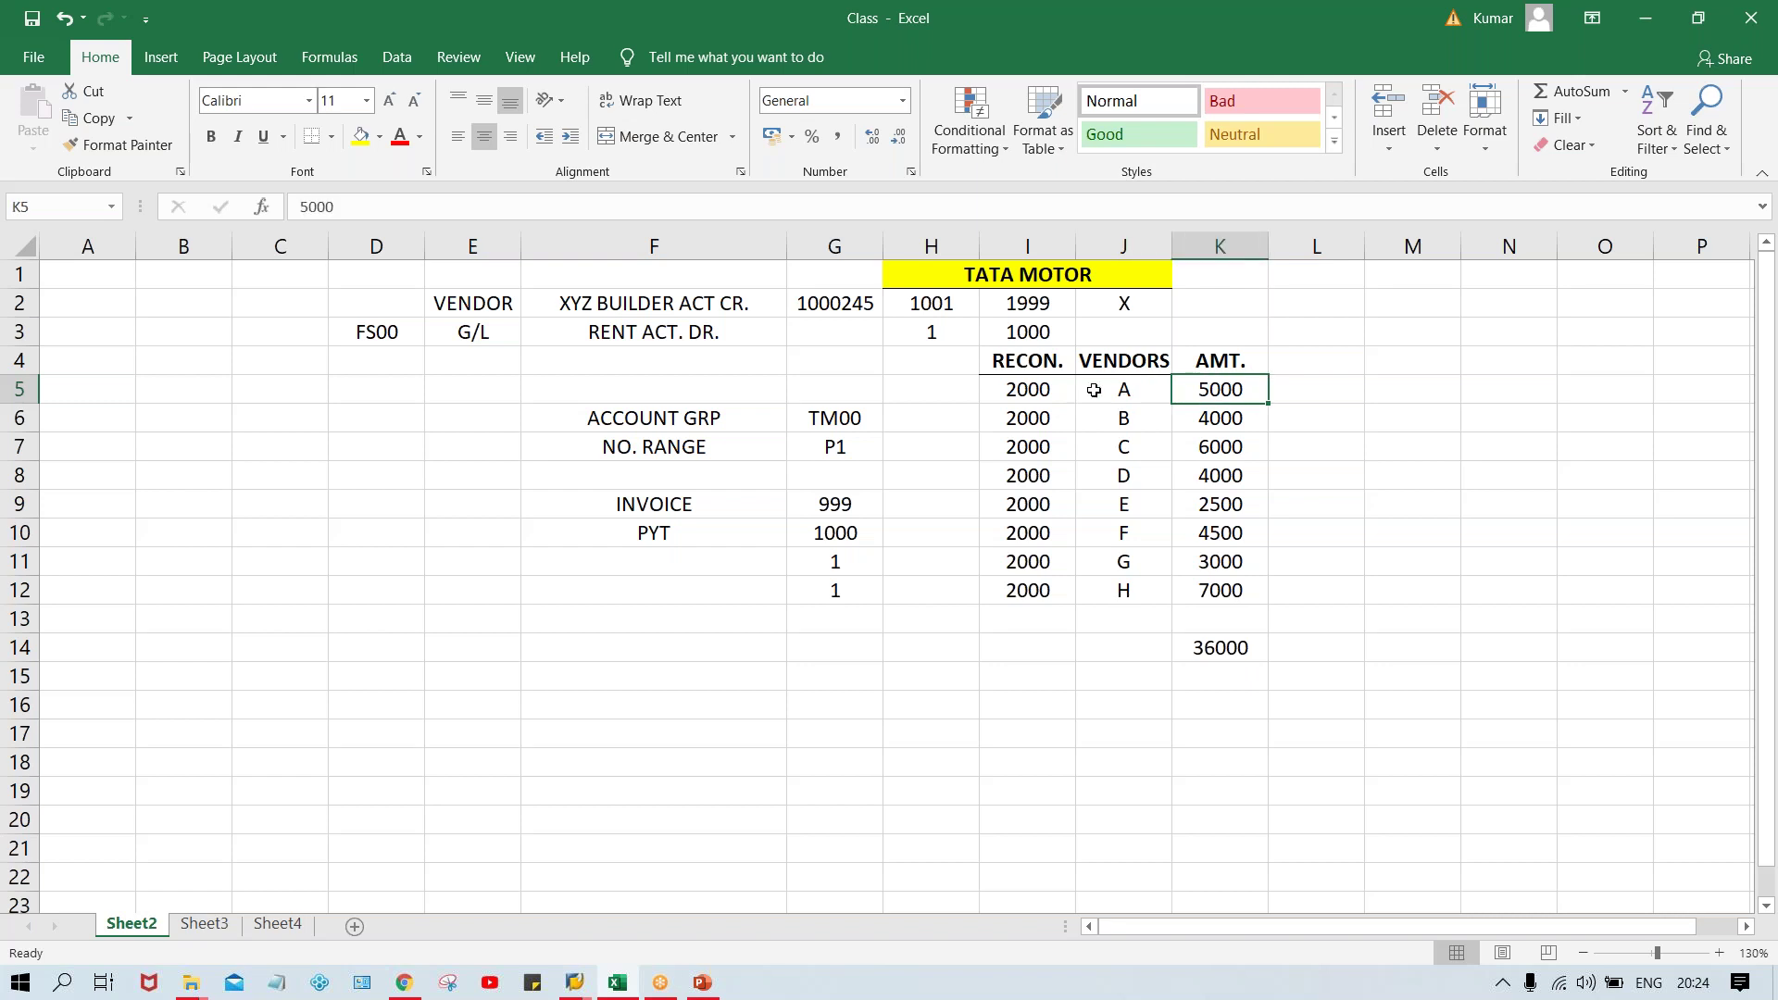
{"action": "left_click", "coordinate": [1041, 387]}
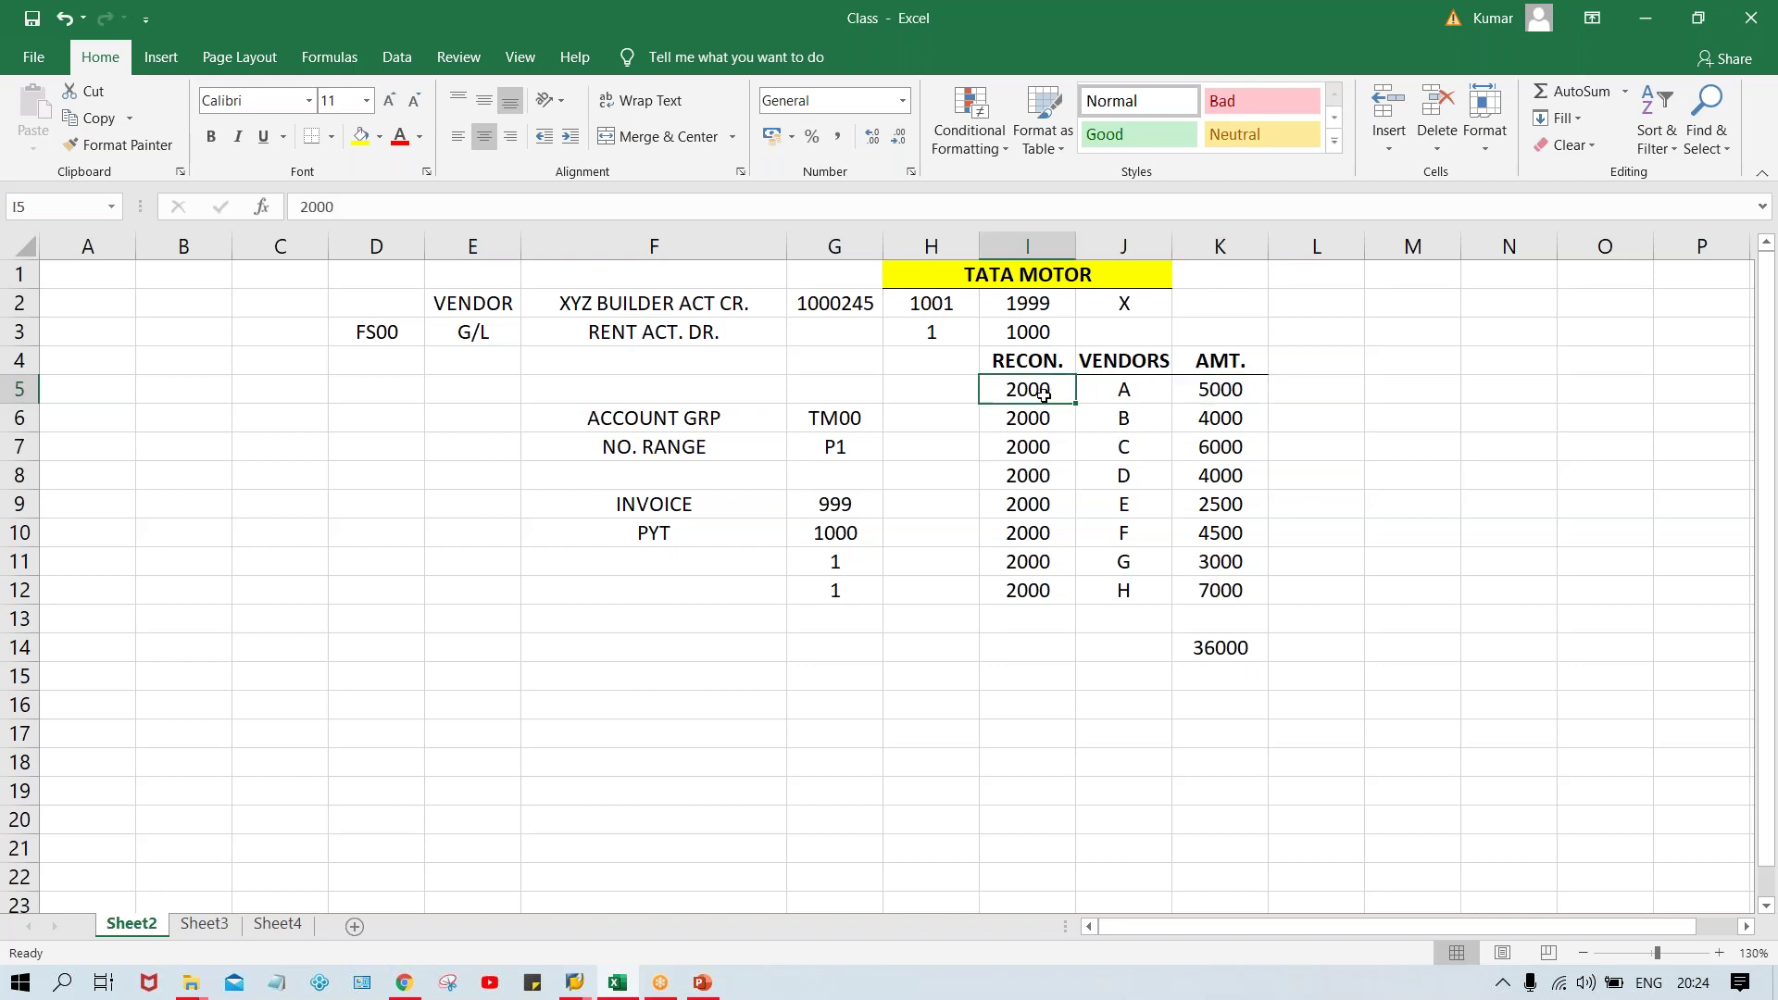
{"action": "left_click", "coordinate": [1235, 420]}
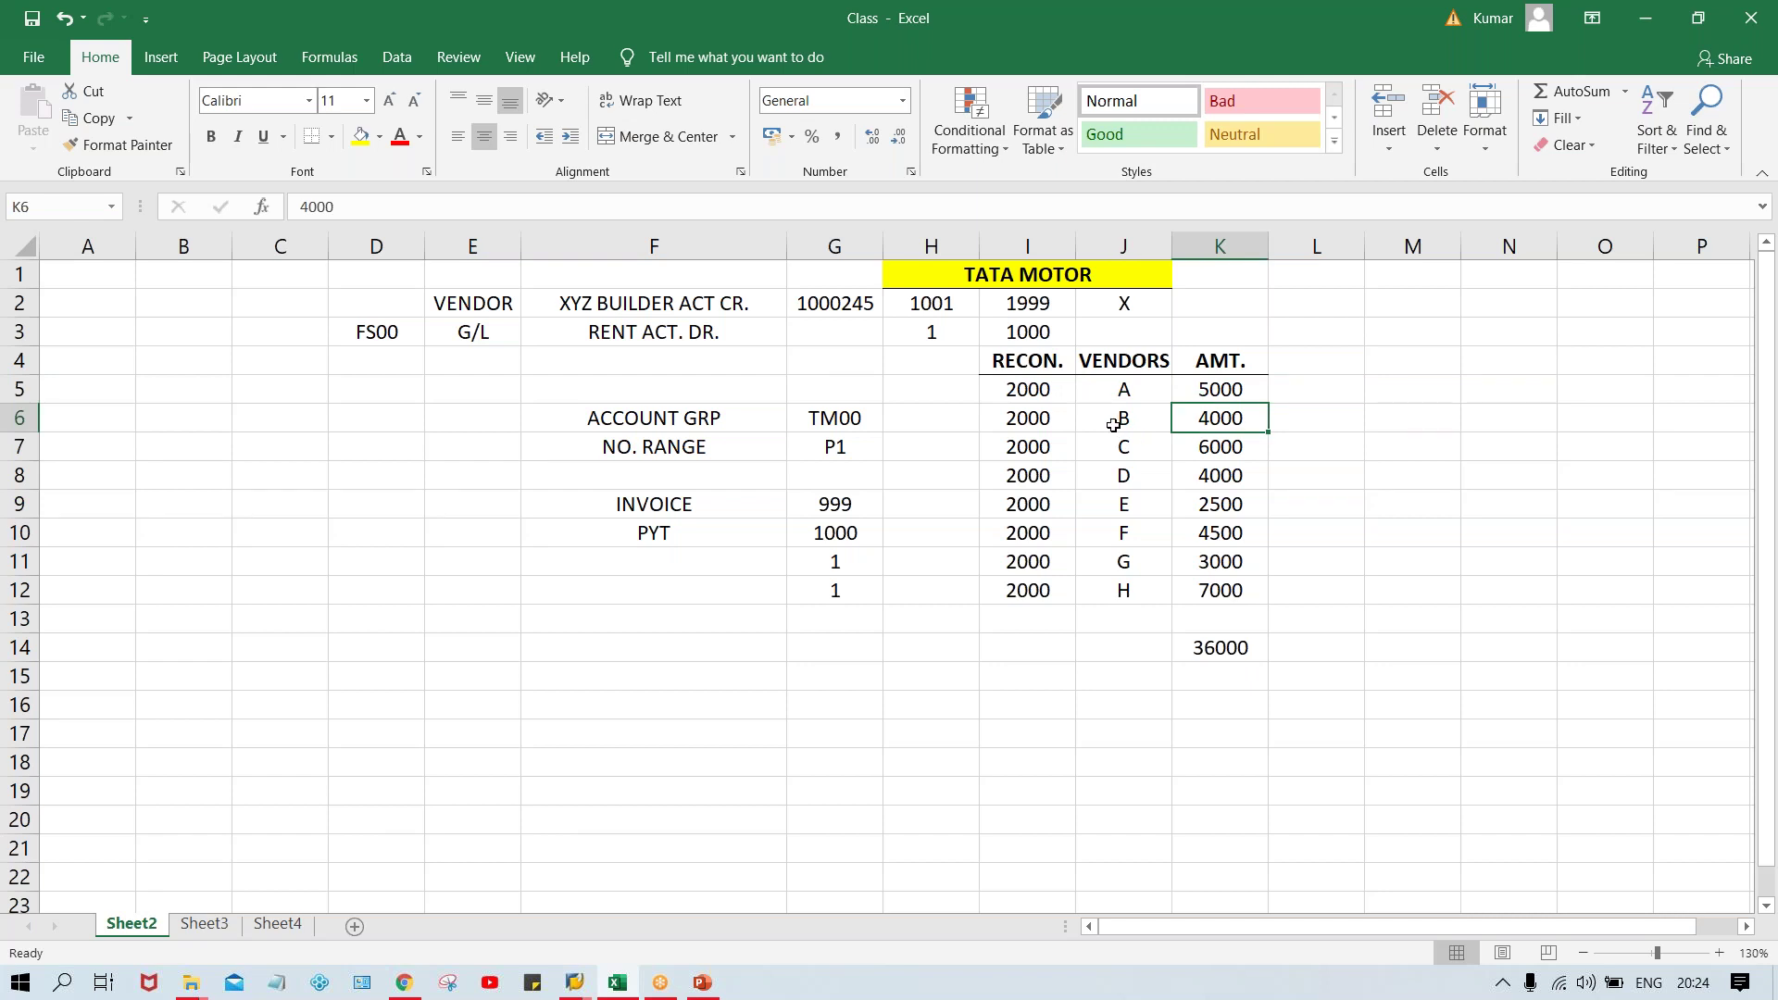
{"action": "left_click", "coordinate": [1114, 425]}
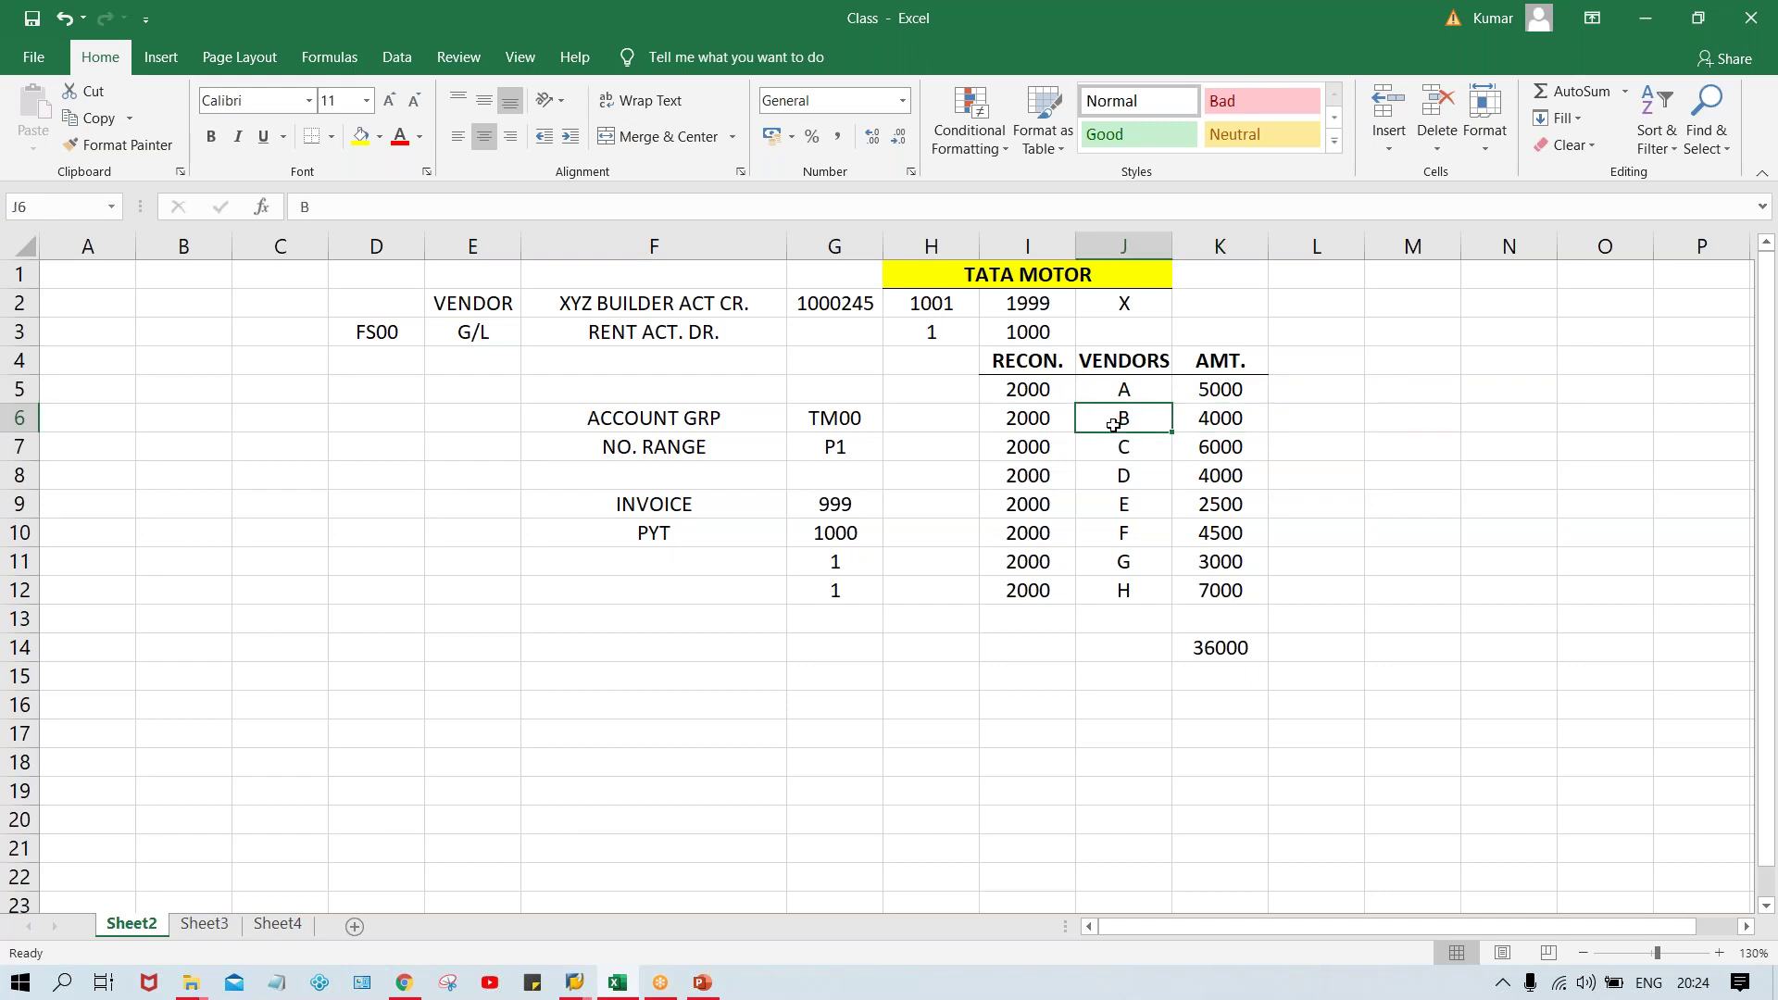
{"action": "left_click", "coordinate": [991, 421]}
{"action": "left_click", "coordinate": [1220, 447]}
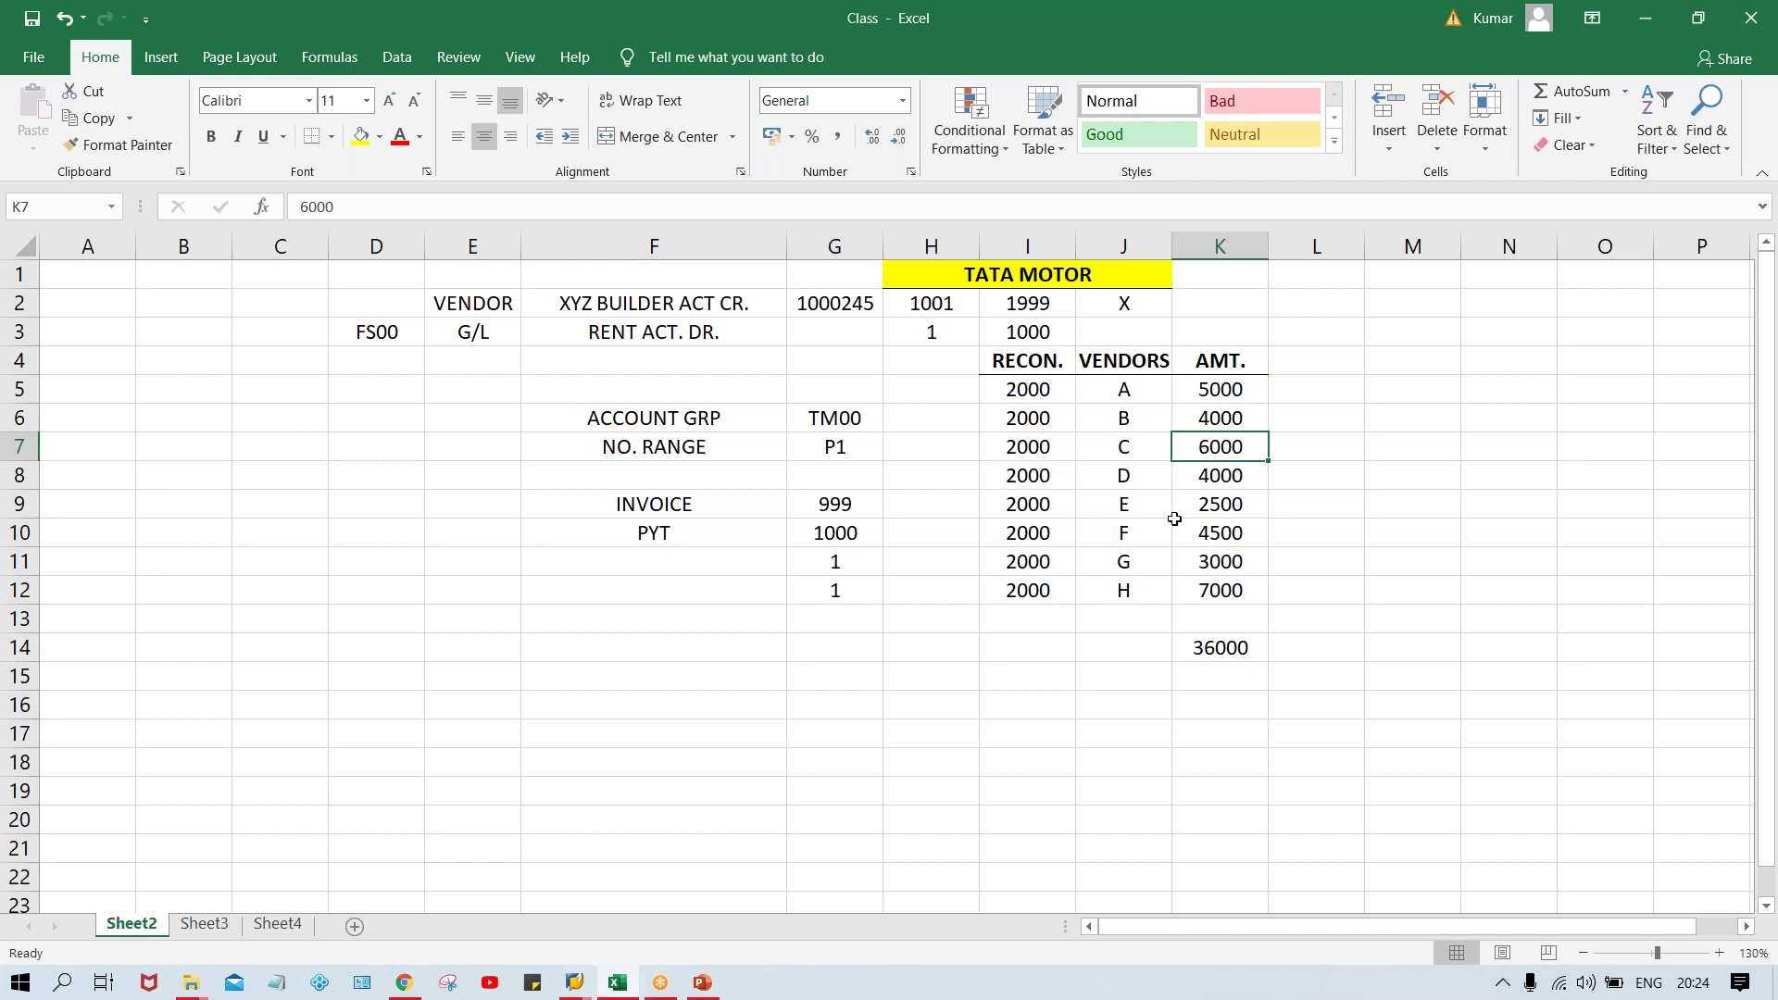
{"action": "left_click", "coordinate": [1127, 448]}
{"action": "left_click", "coordinate": [1042, 448]}
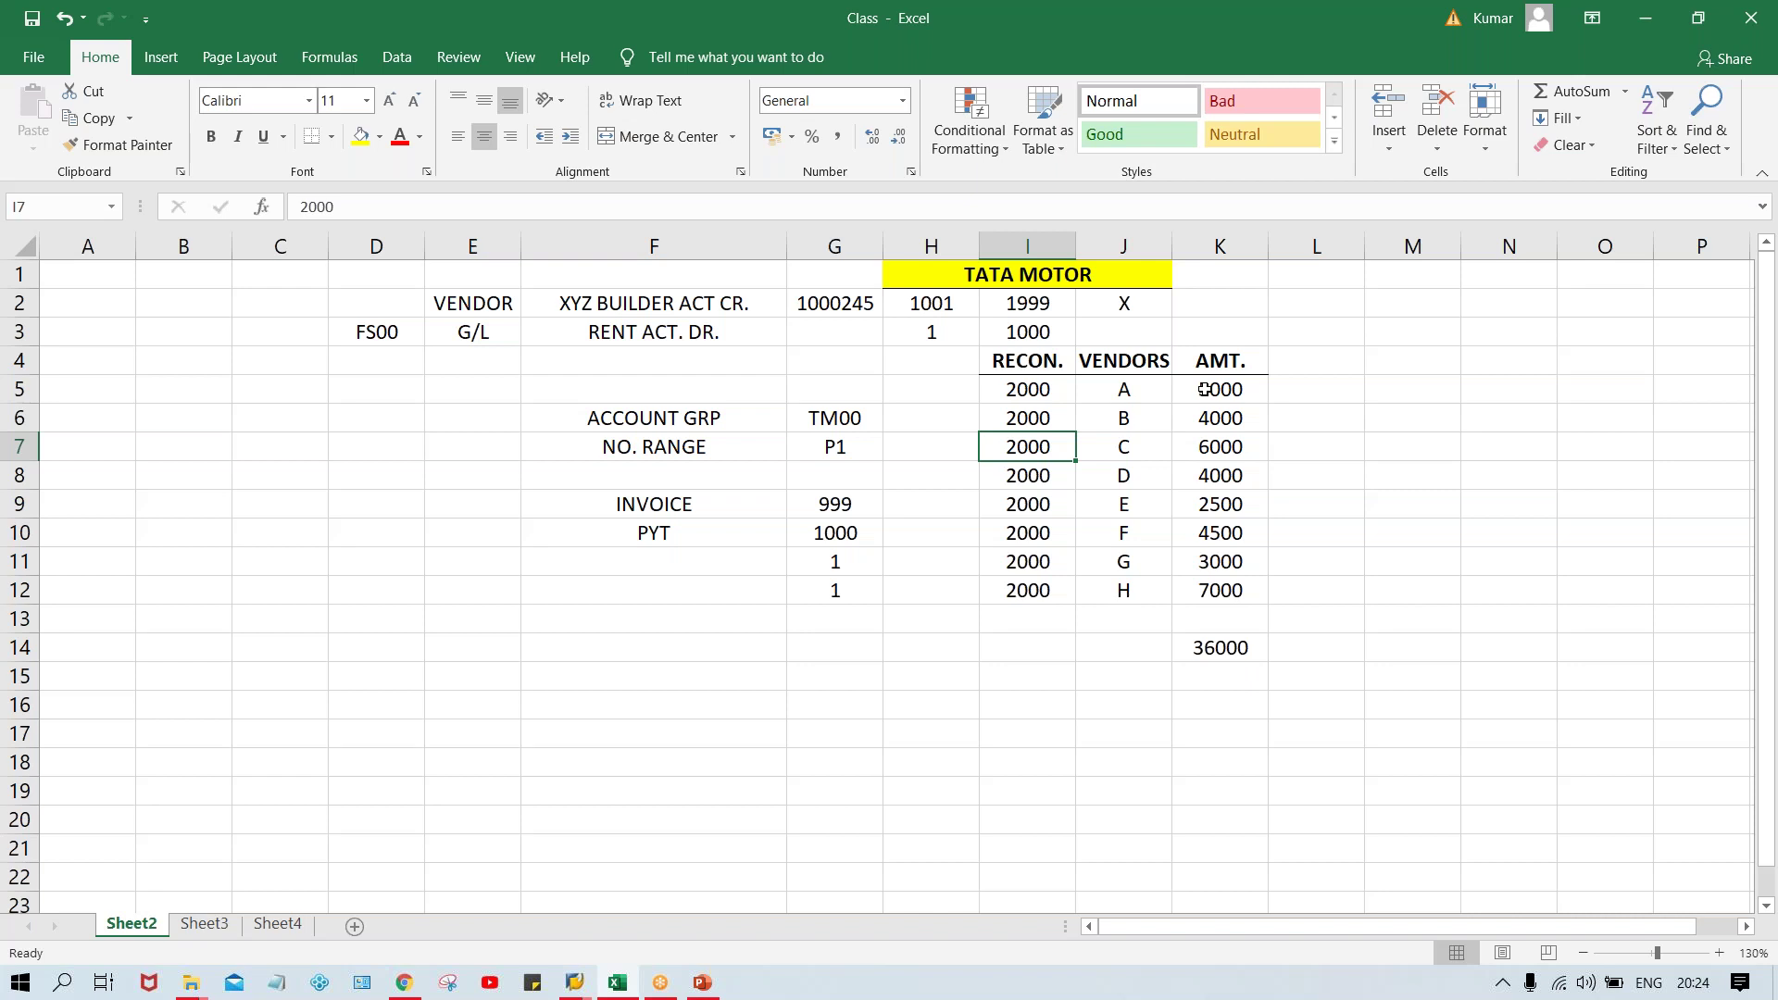
{"action": "left_click_drag", "start_coordinate": [1207, 390], "coordinate": [1244, 598]}
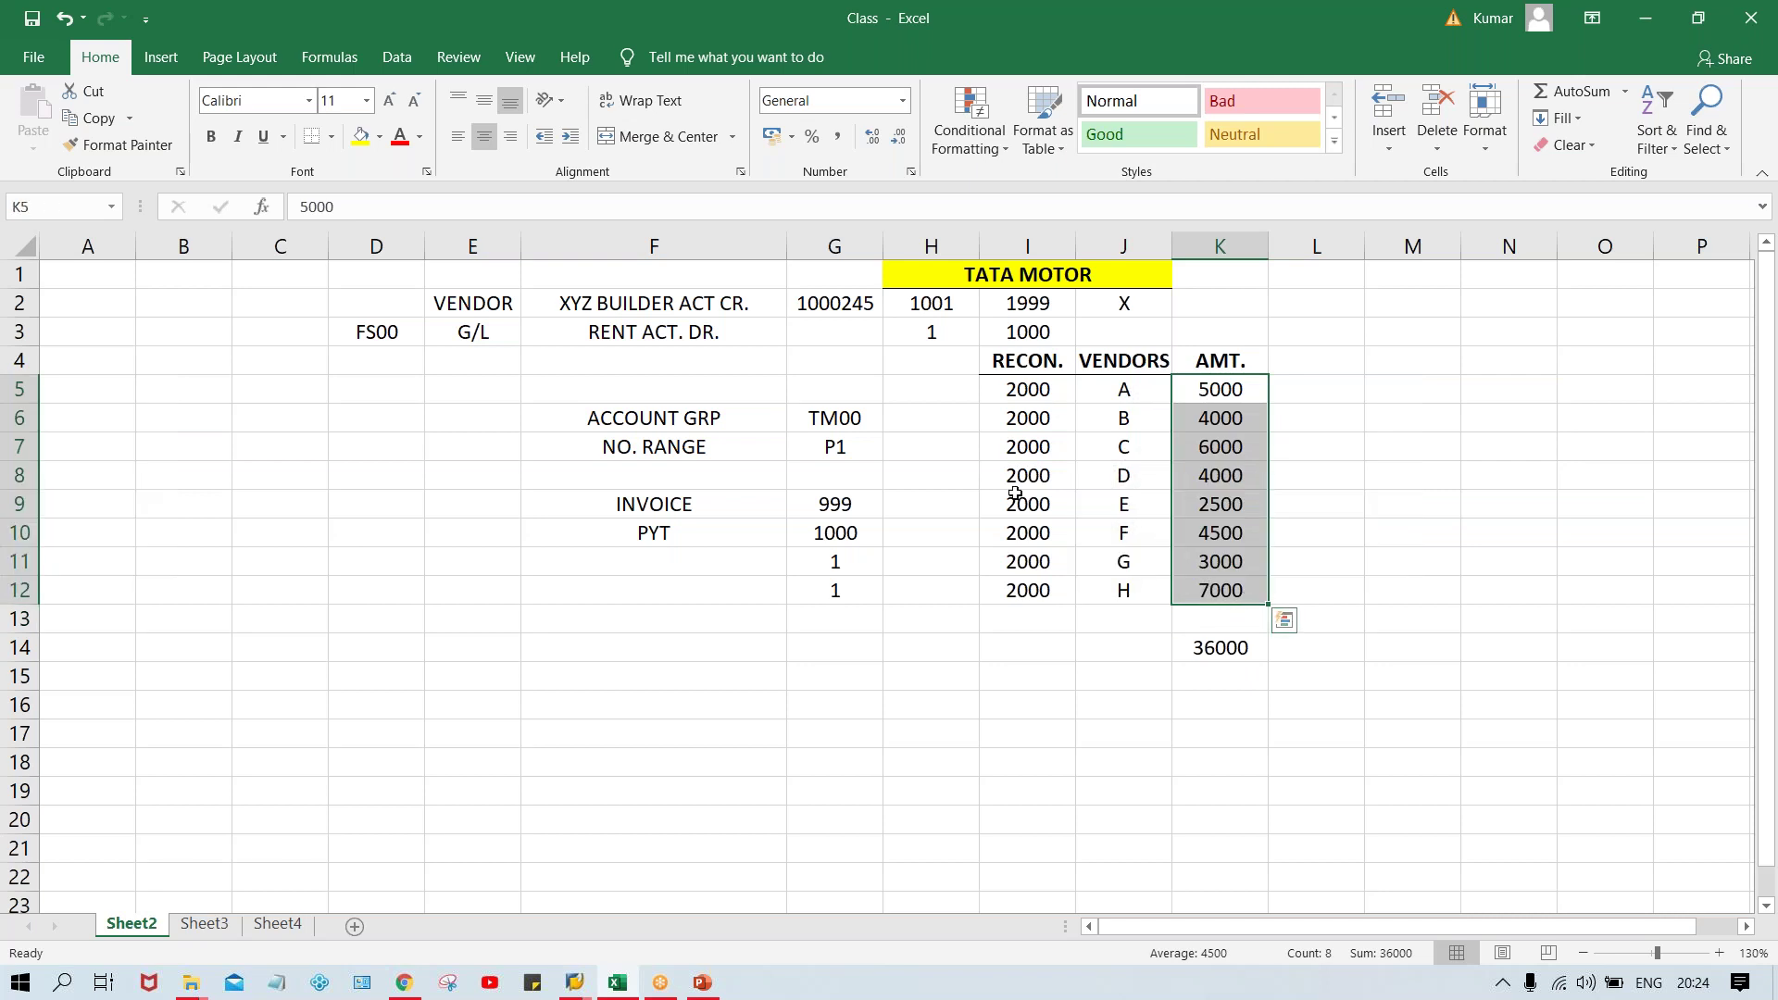
{"action": "left_click", "coordinate": [1019, 391]}
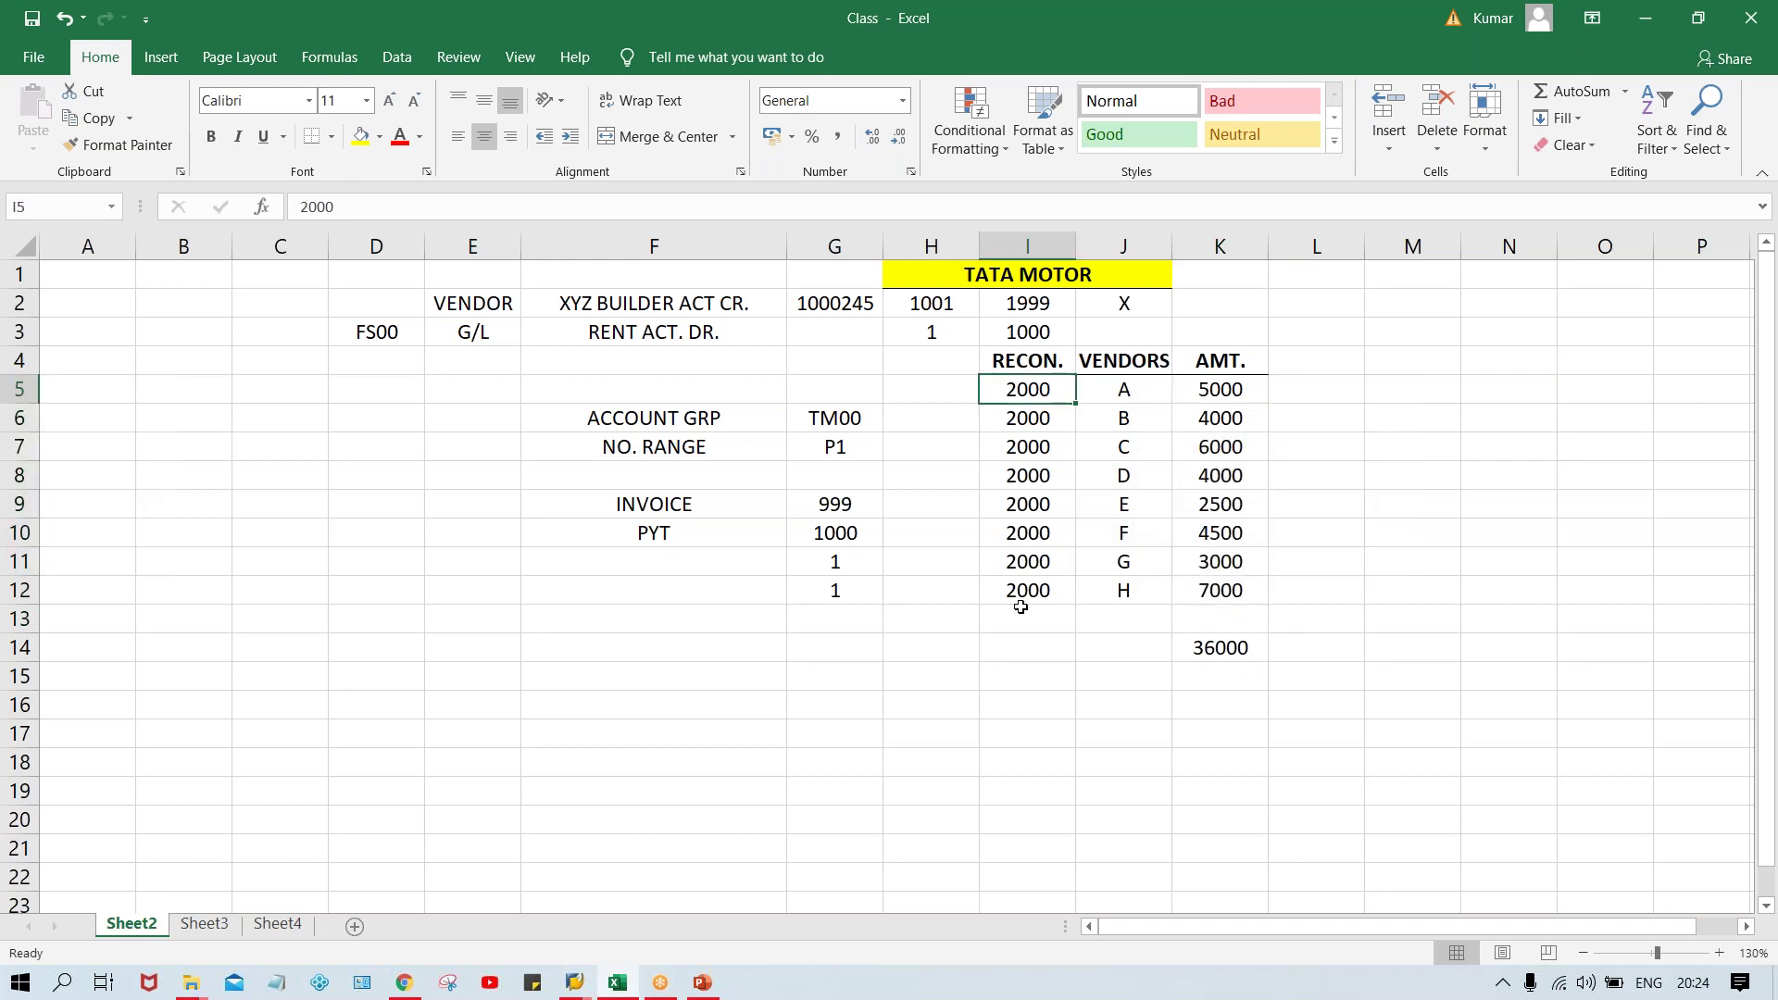
{"action": "left_click", "coordinate": [1022, 437]}
Enter the reconciliation account total 36000 in I14
{"action": "left_click", "coordinate": [1029, 651]}
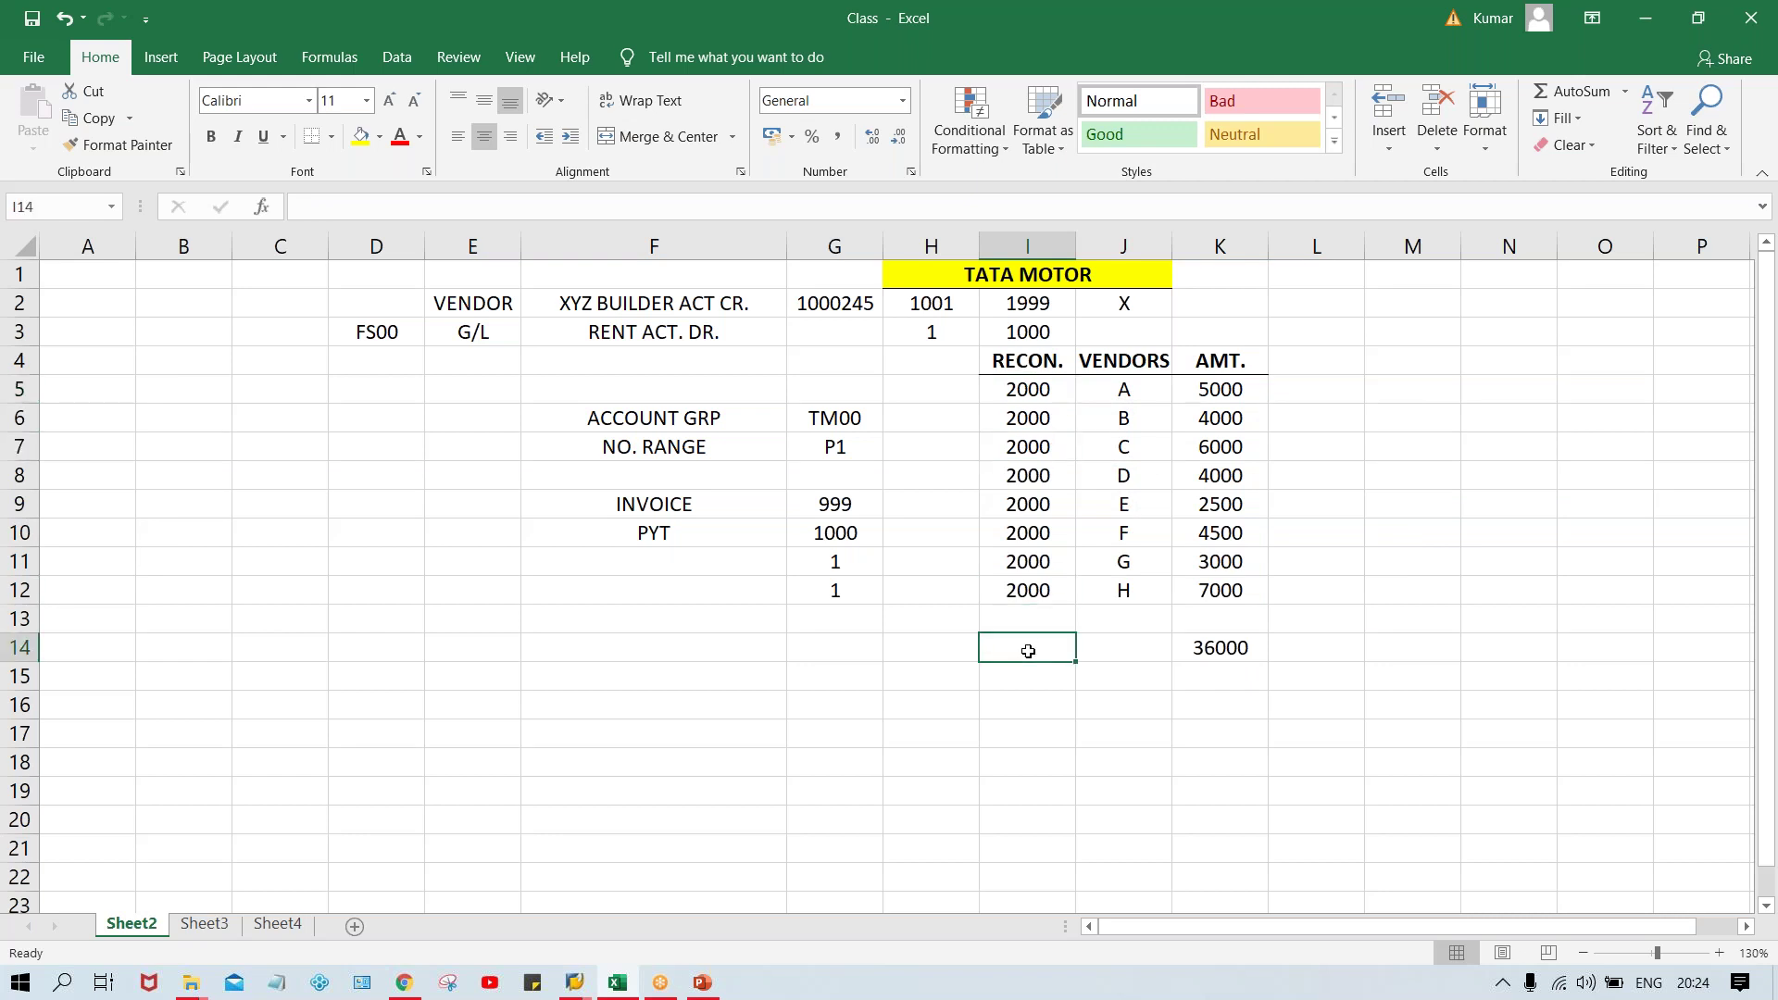
{"action": "type", "text": "36000"}
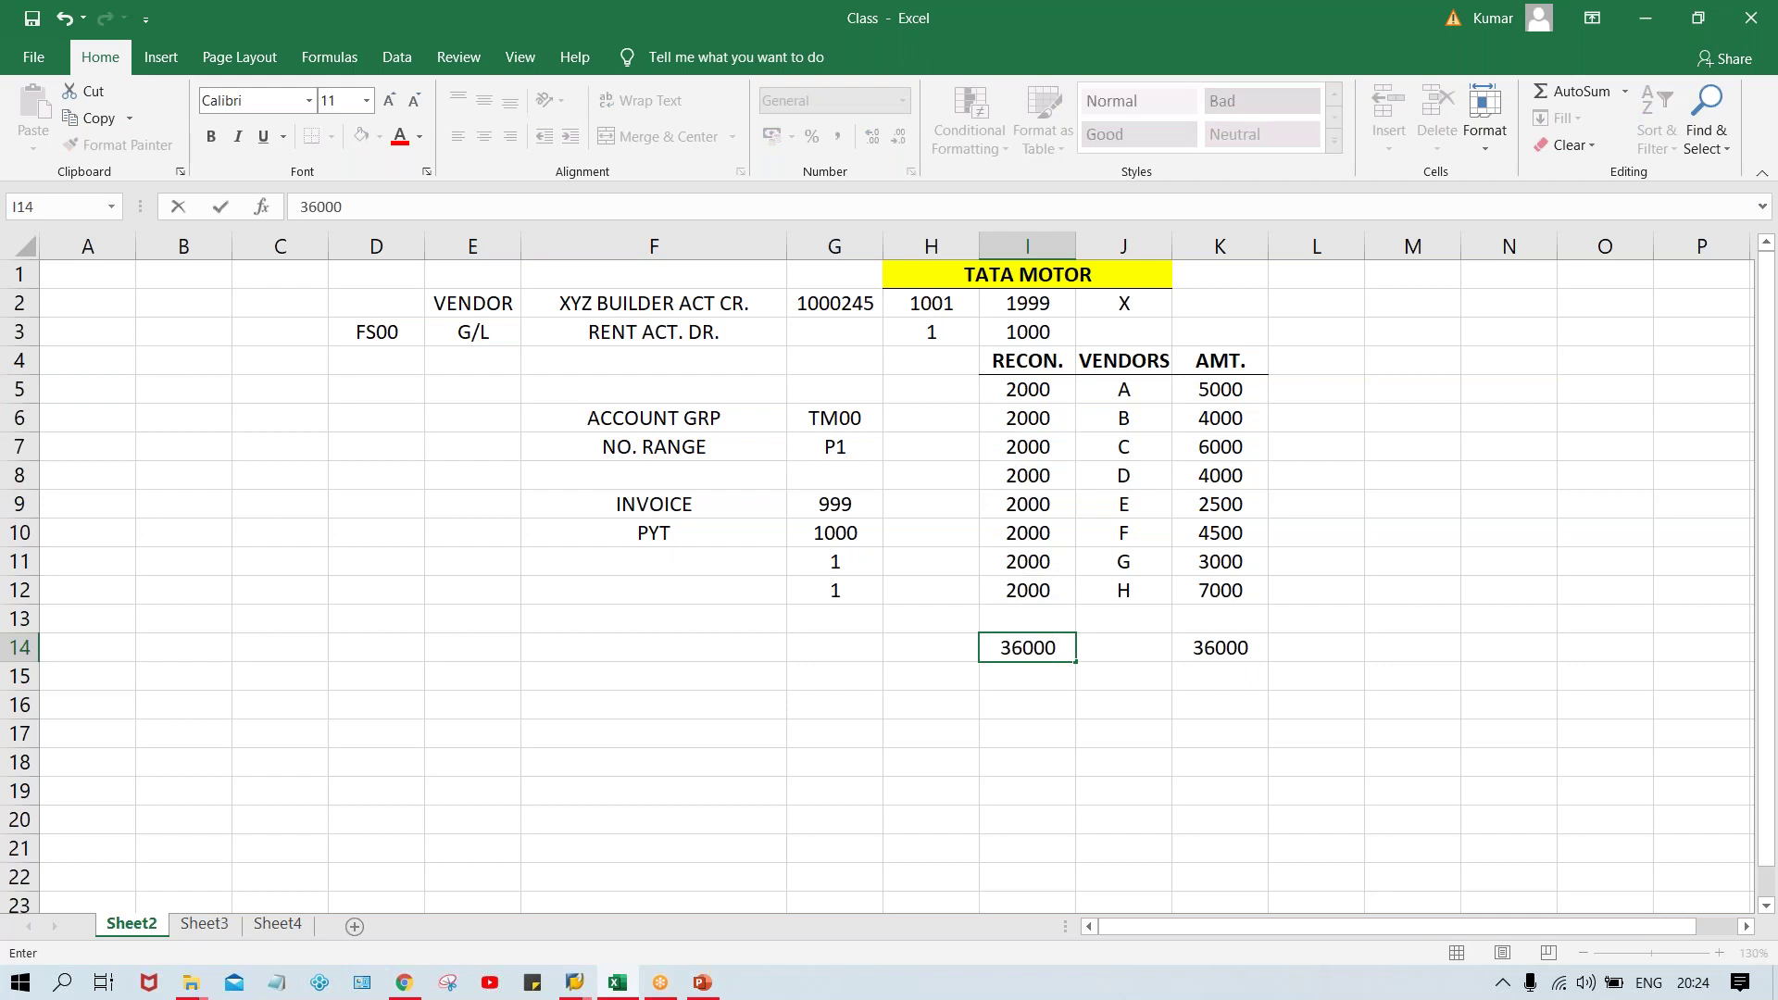
{"action": "key", "text": "Return"}
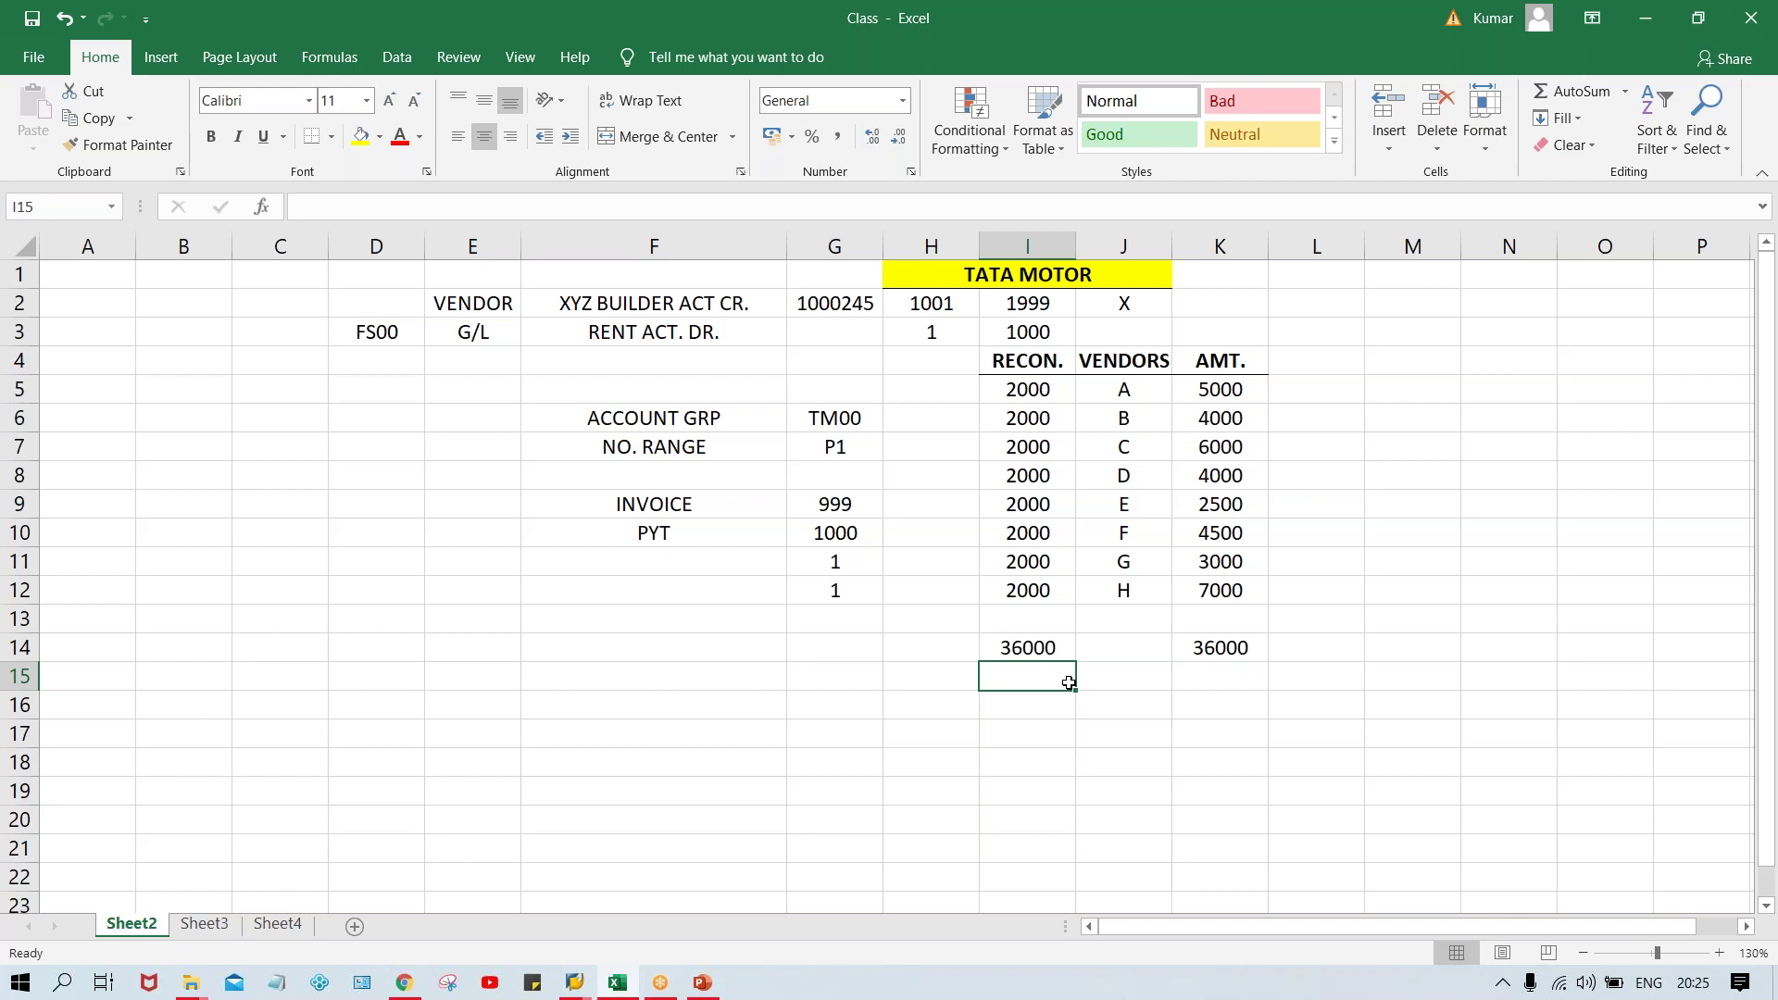
Compare the reconciliation total in I14 with the account entries in column I and the individual vendor amounts in column K
{"action": "left_click", "coordinate": [1033, 647]}
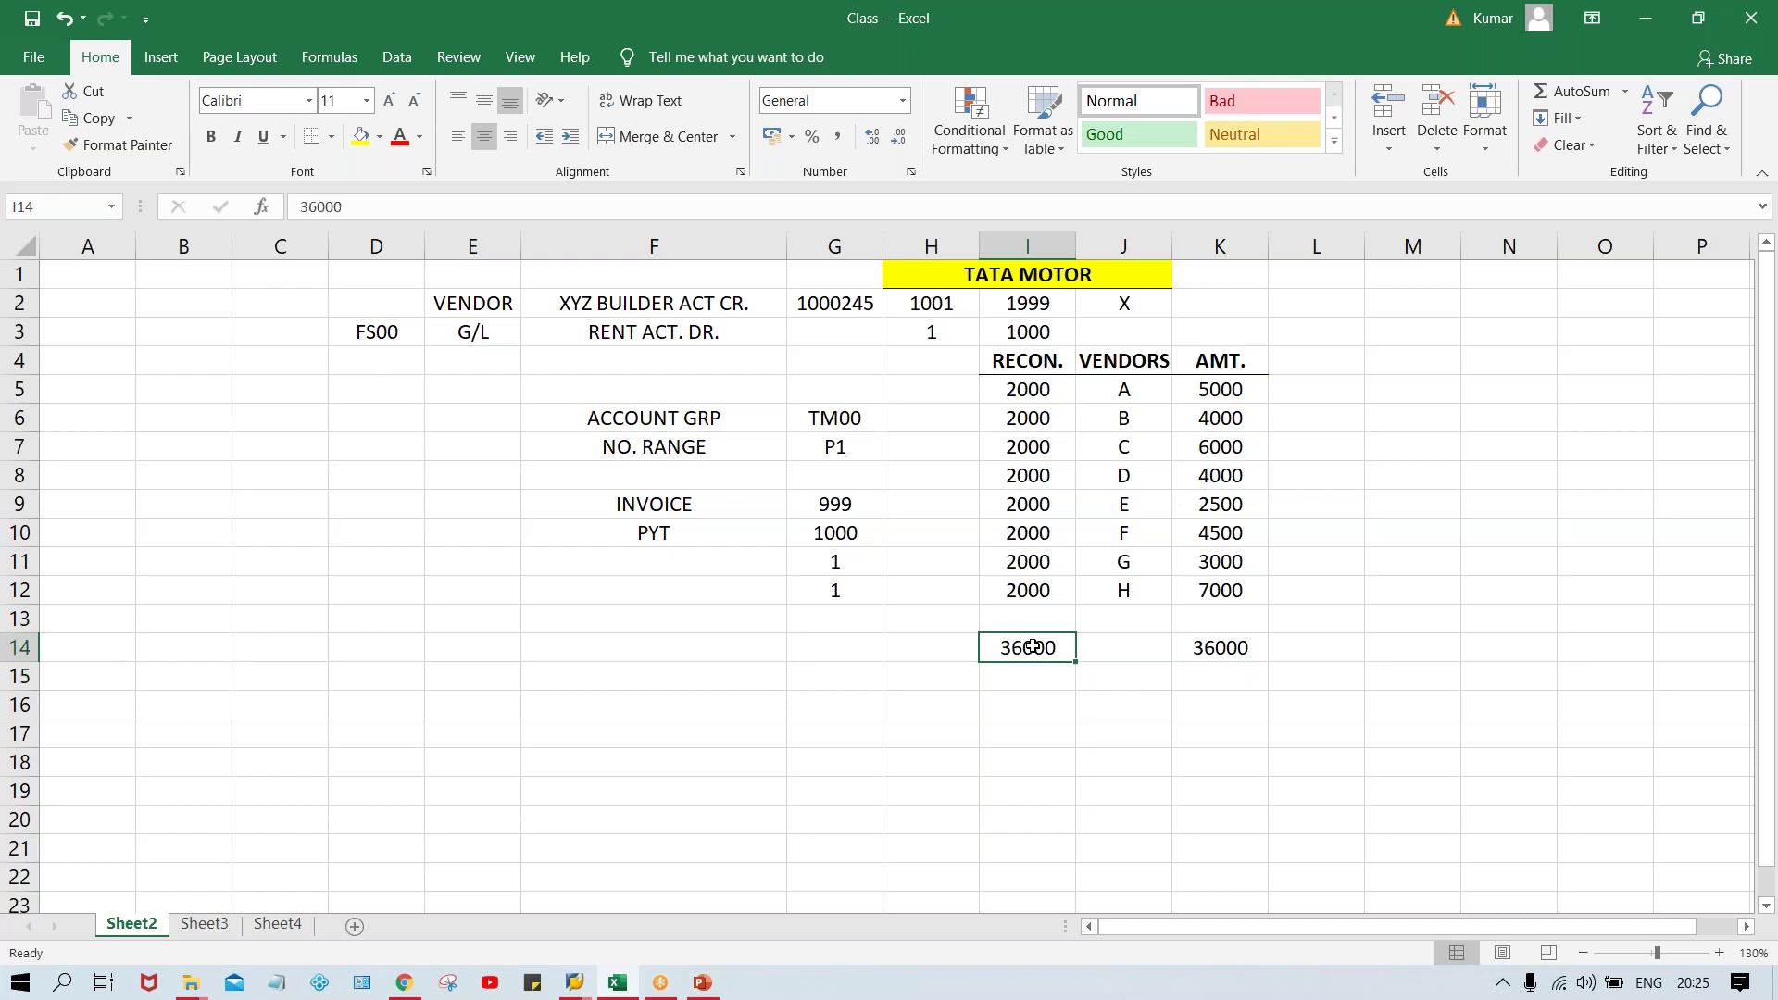
{"action": "left_click_drag", "start_coordinate": [1211, 389], "coordinate": [1218, 592]}
{"action": "left_click", "coordinate": [1027, 597]}
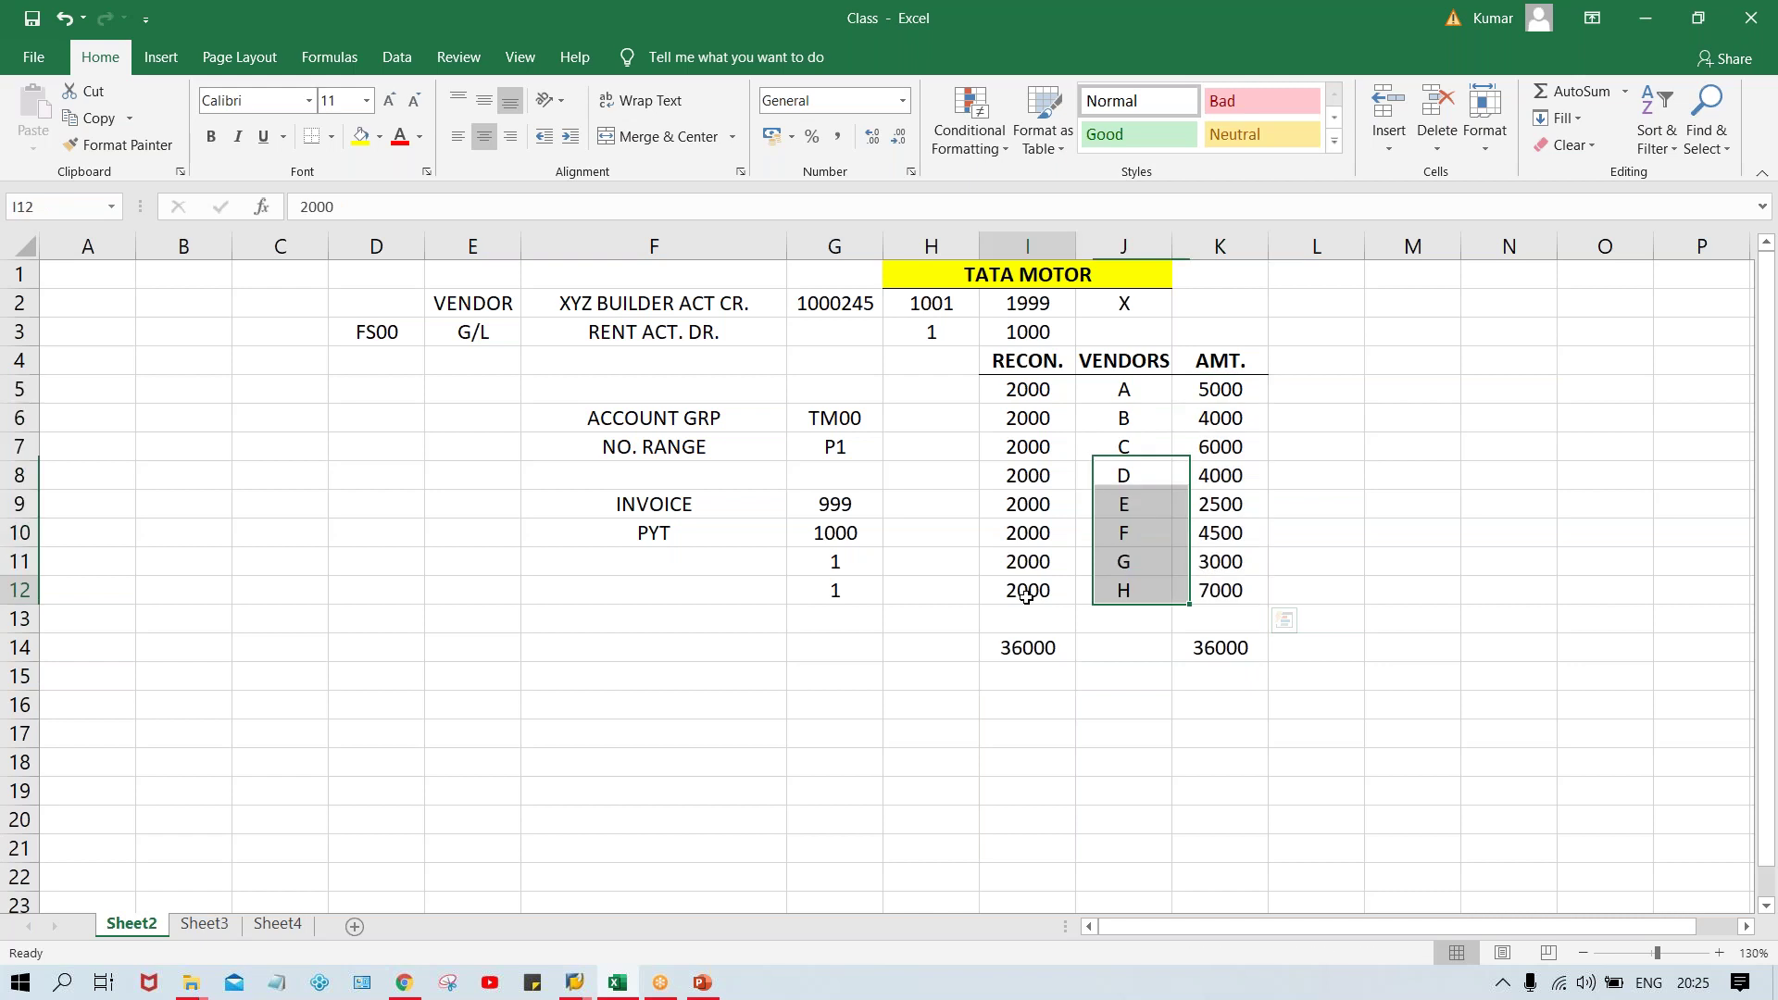
{"action": "left_click", "coordinate": [1024, 648]}
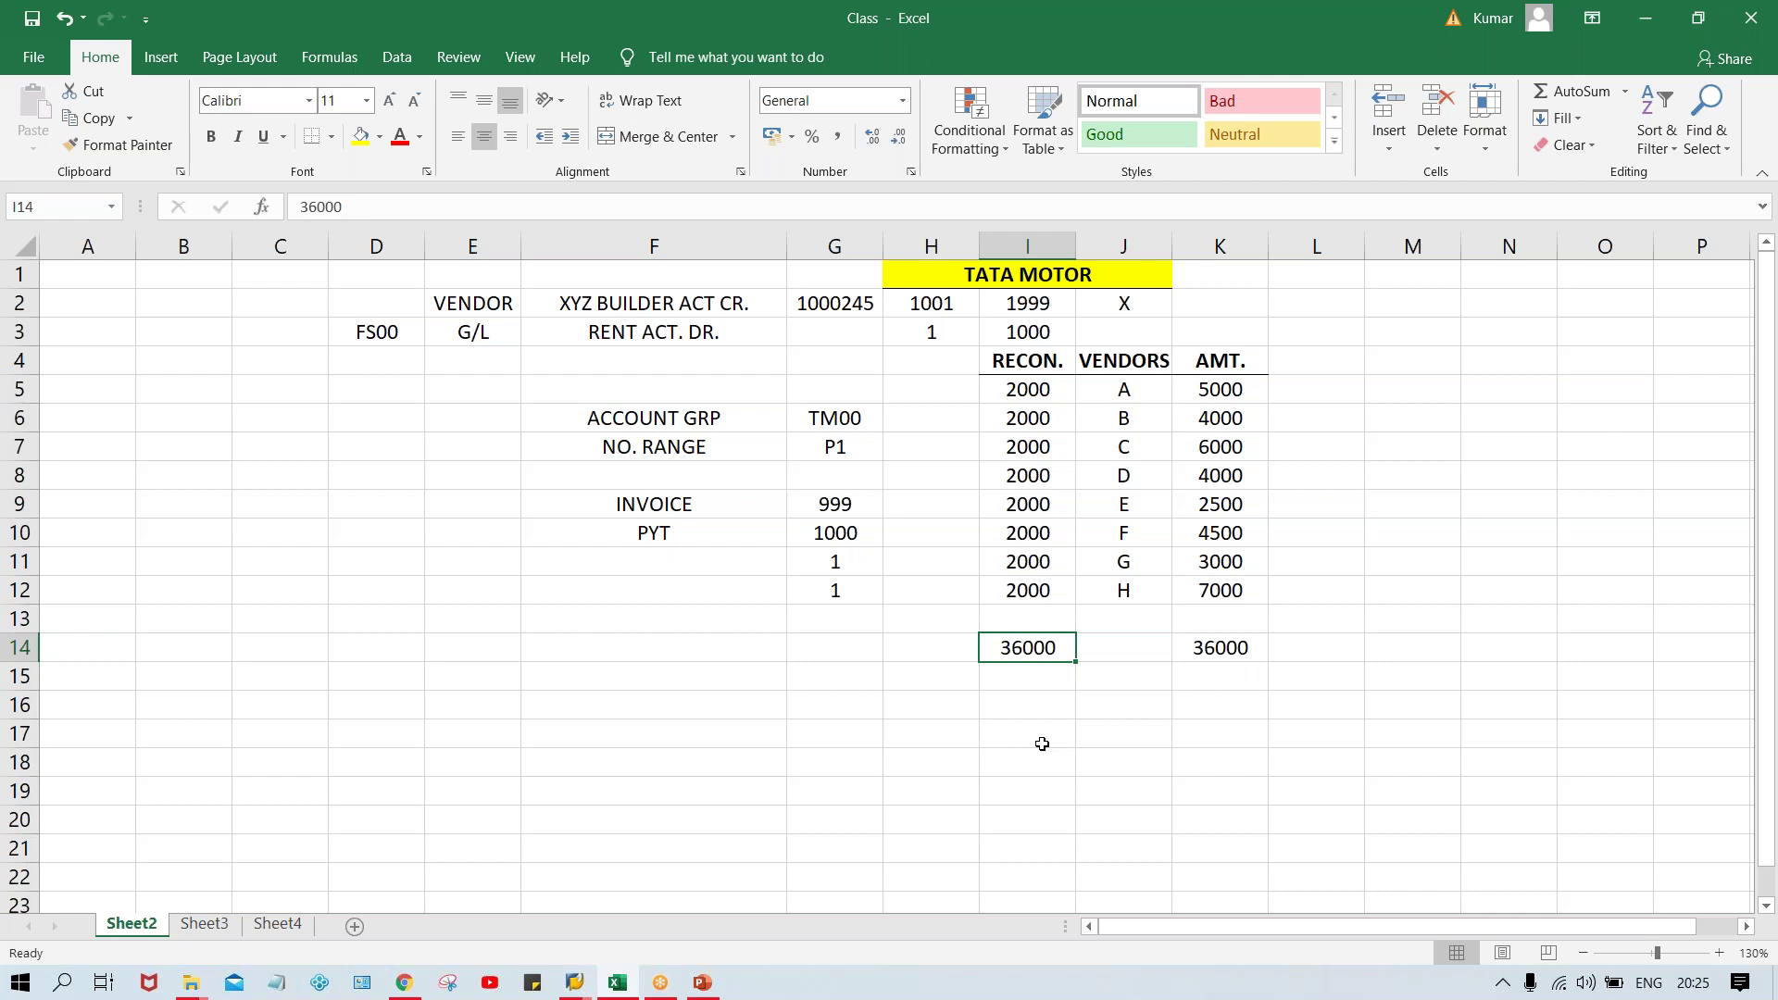
{"action": "left_click", "coordinate": [1015, 598]}
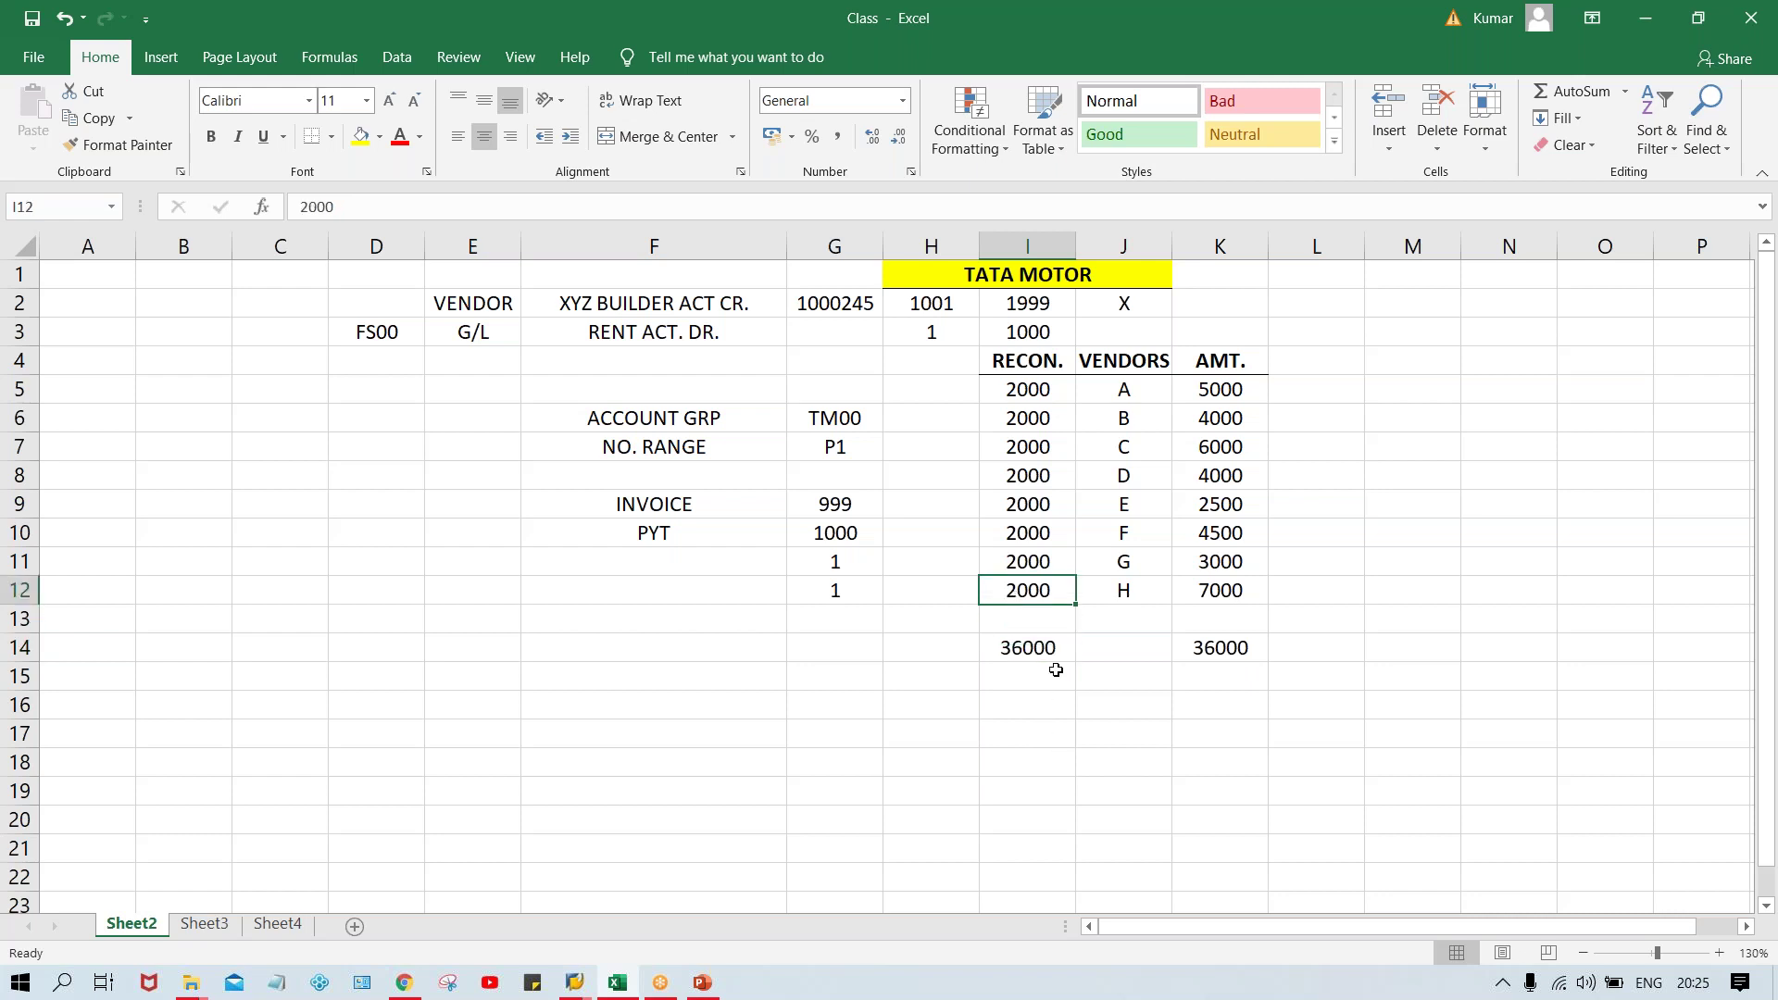
{"action": "left_click", "coordinate": [1025, 646]}
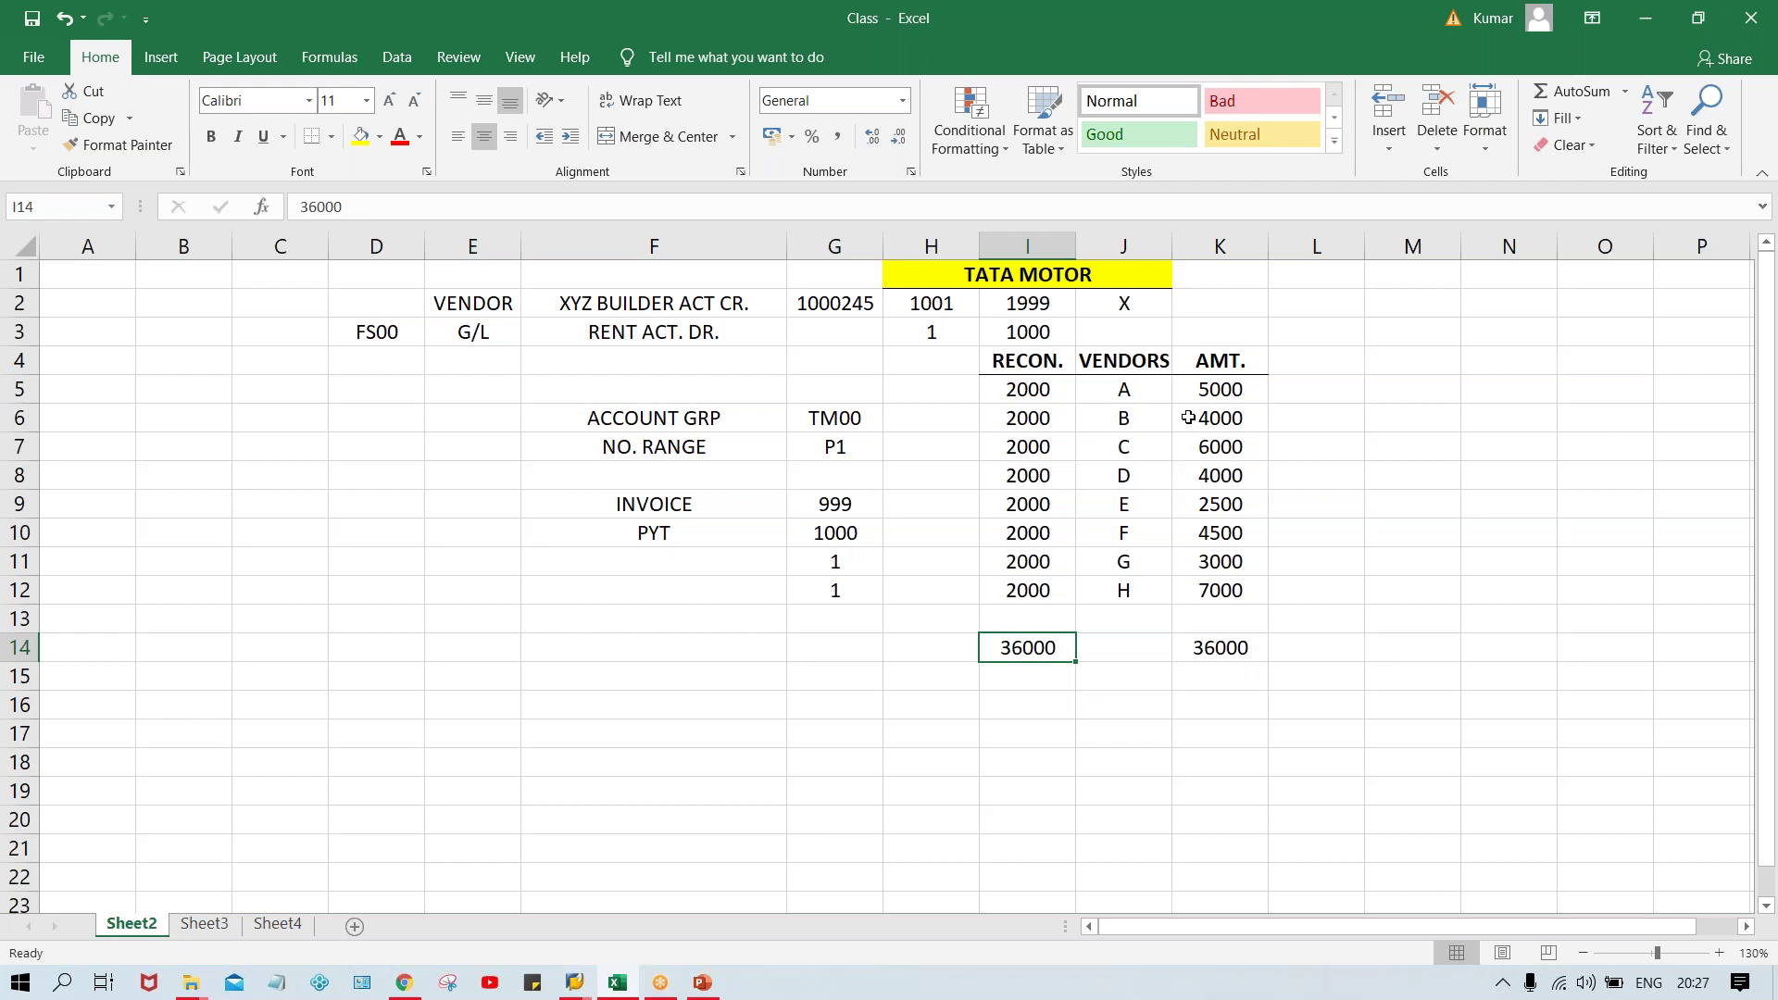
{"action": "left_click", "coordinate": [1224, 393]}
{"action": "left_click", "coordinate": [1223, 419]}
{"action": "left_click", "coordinate": [1221, 443]}
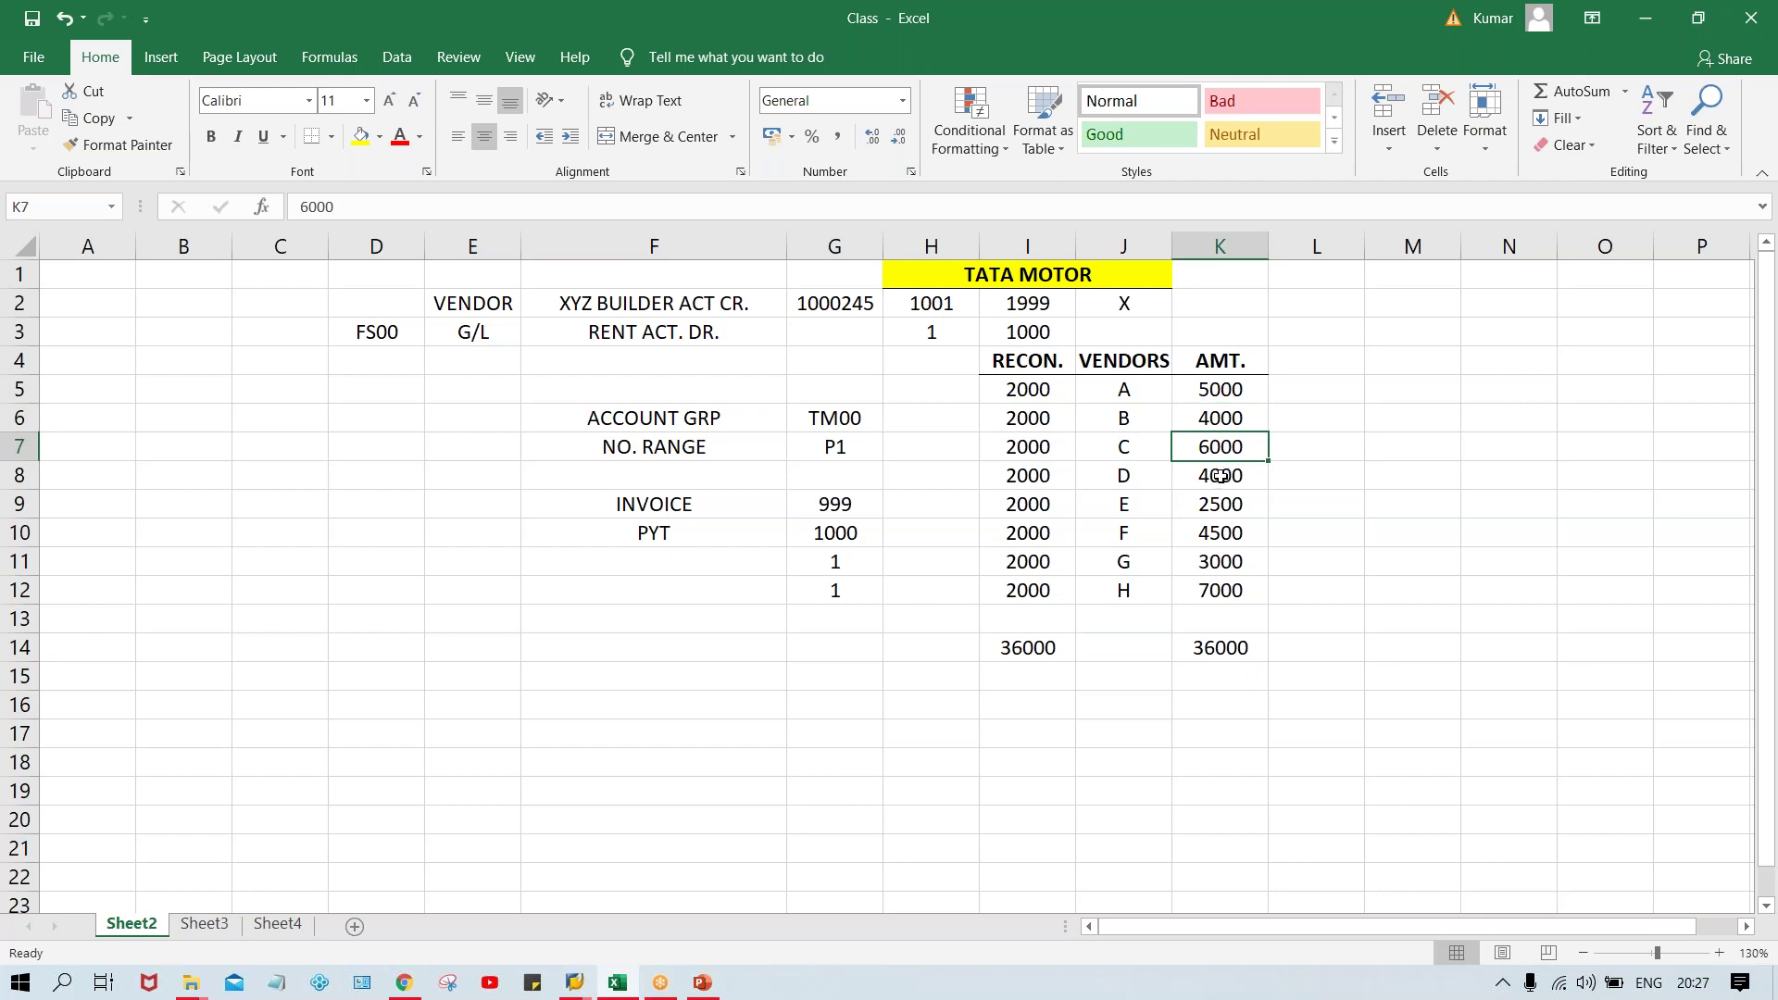
{"action": "left_click", "coordinate": [1220, 476]}
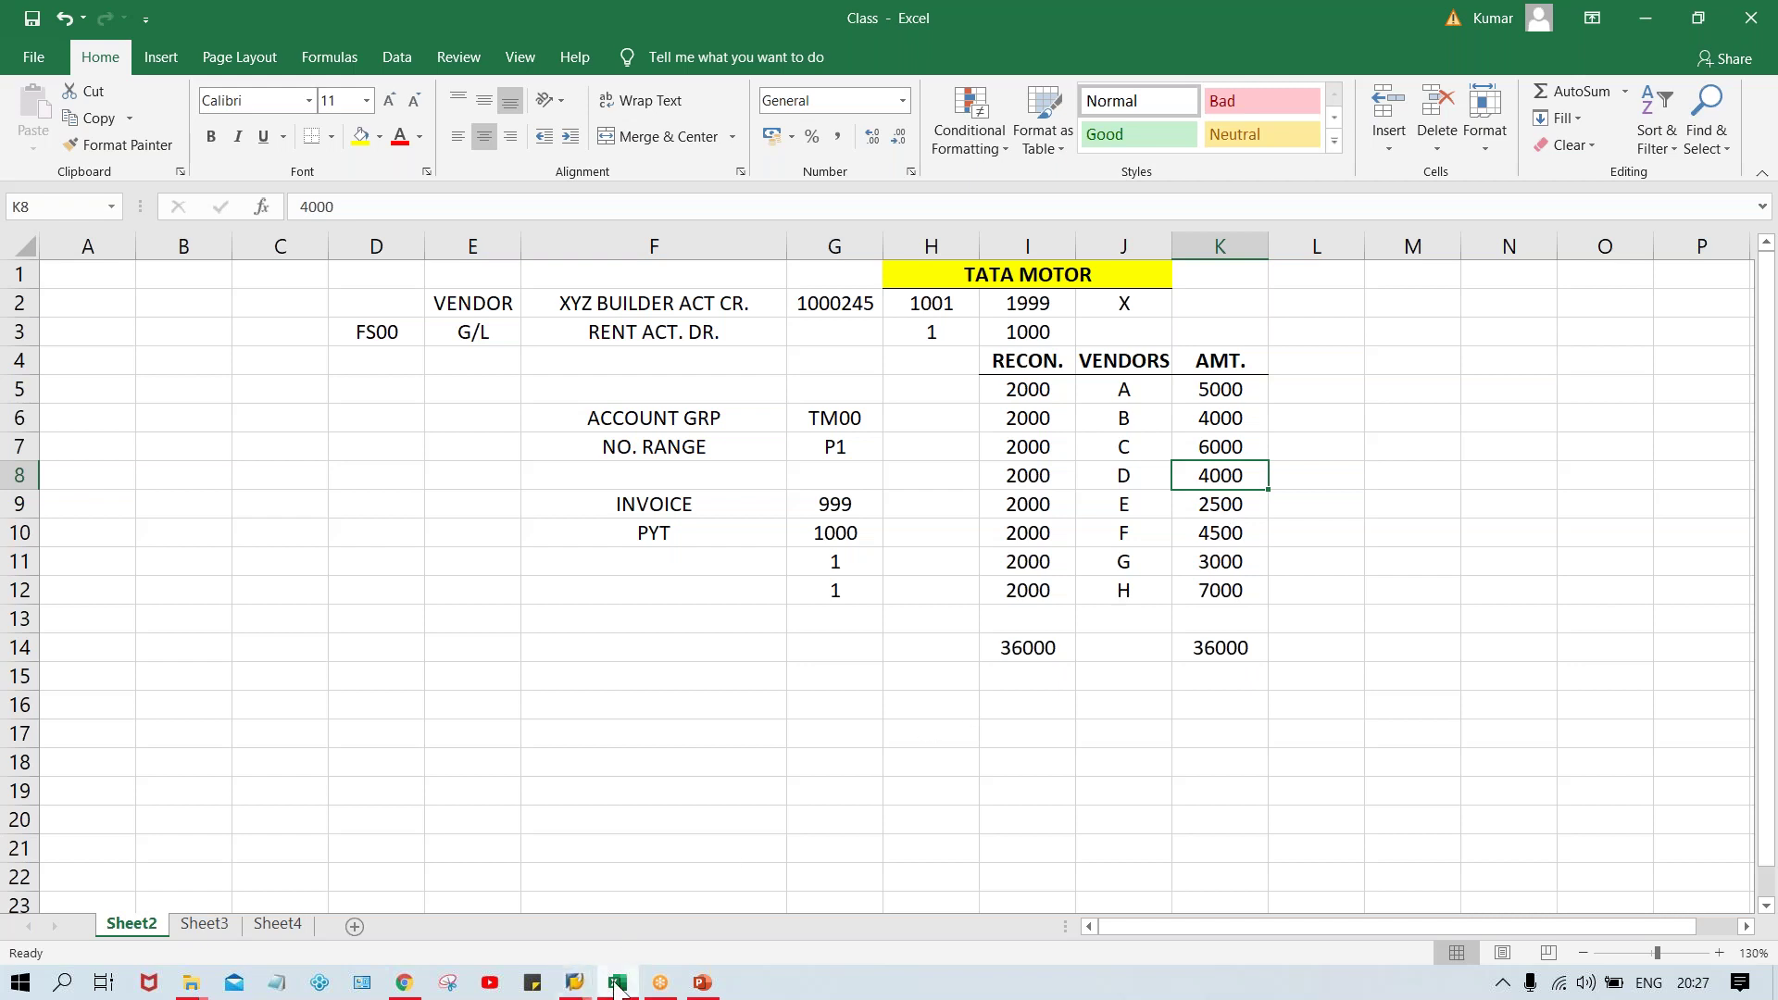
Switch to the SAP session showing the vendor number range assignments and try to open transaction FS00 from it
{"action": "left_click", "coordinate": [593, 885]}
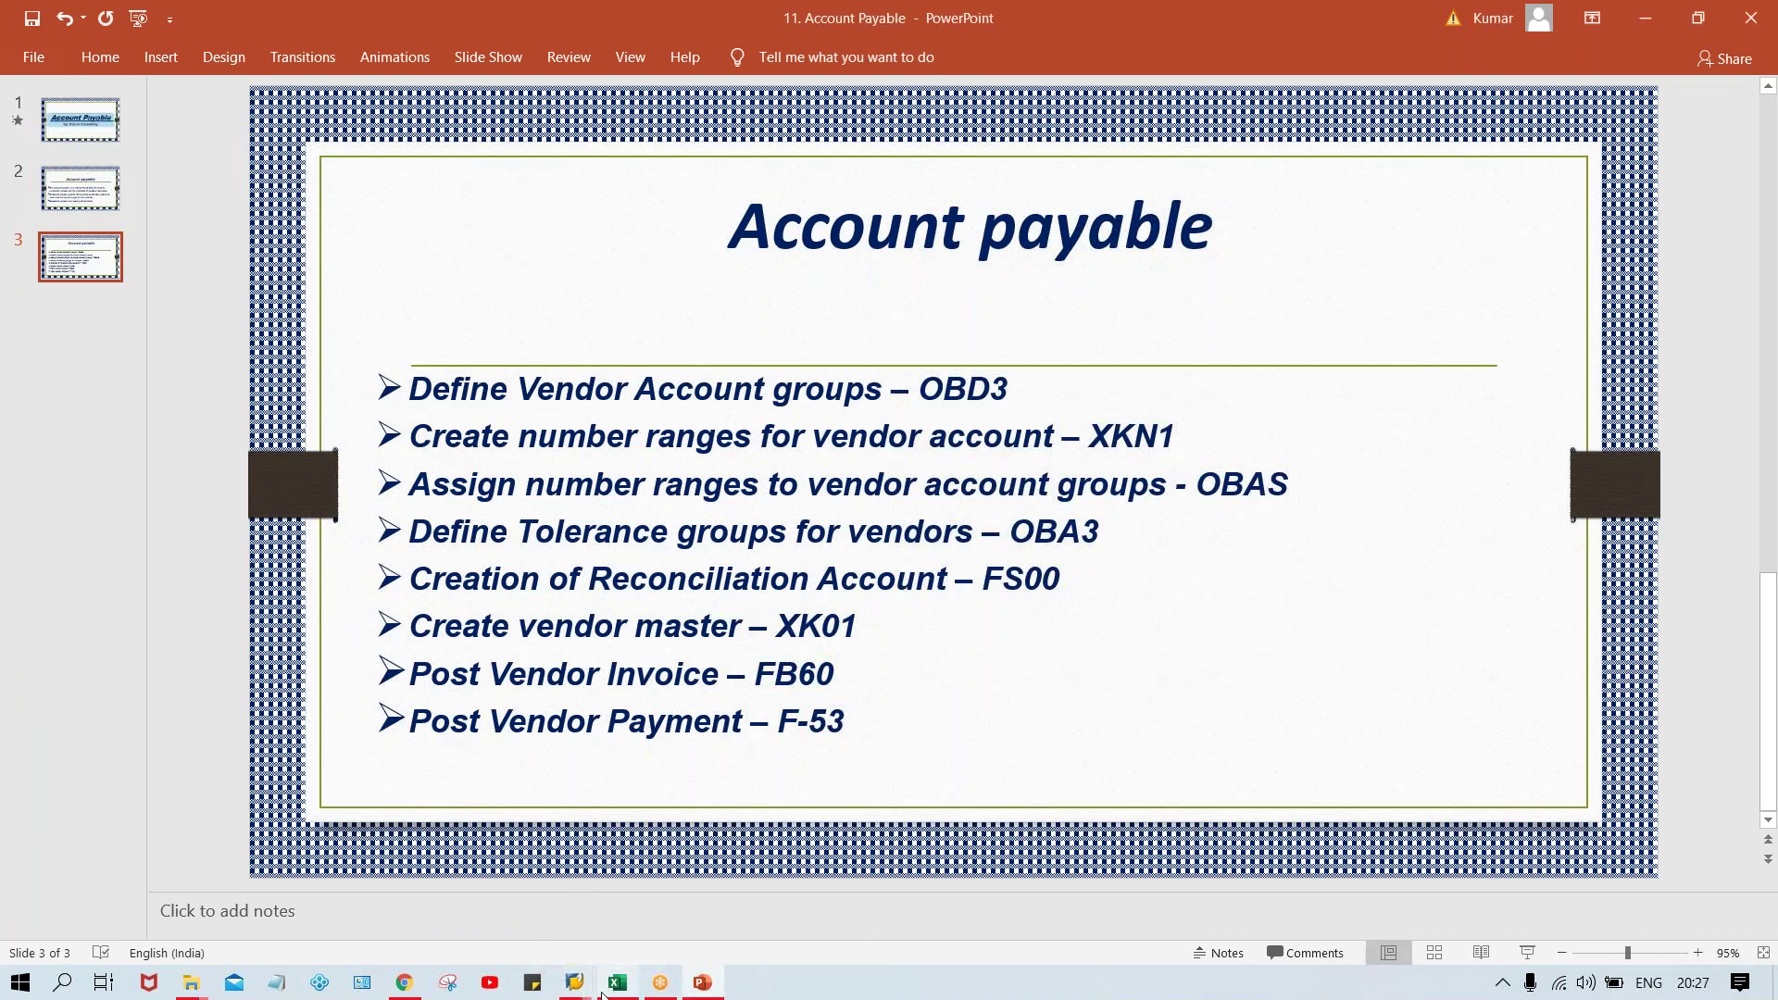
{"action": "mouse_move", "coordinate": [585, 991]}
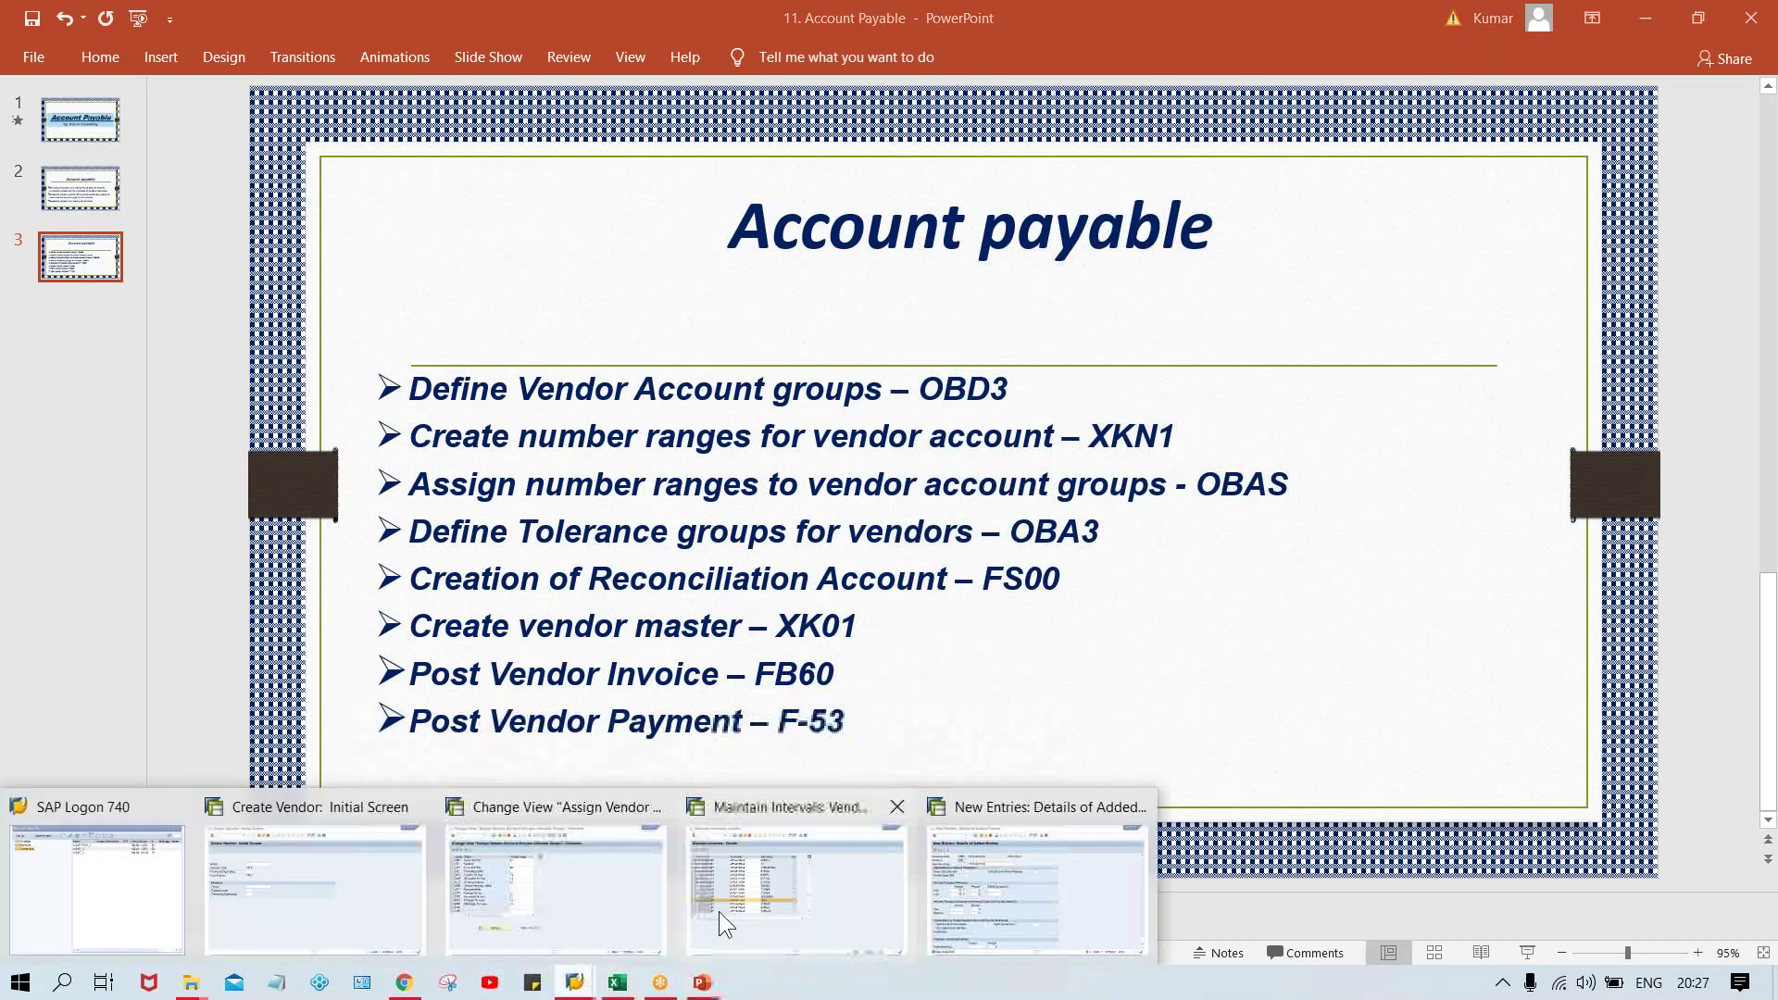
{"action": "left_click", "coordinate": [623, 920]}
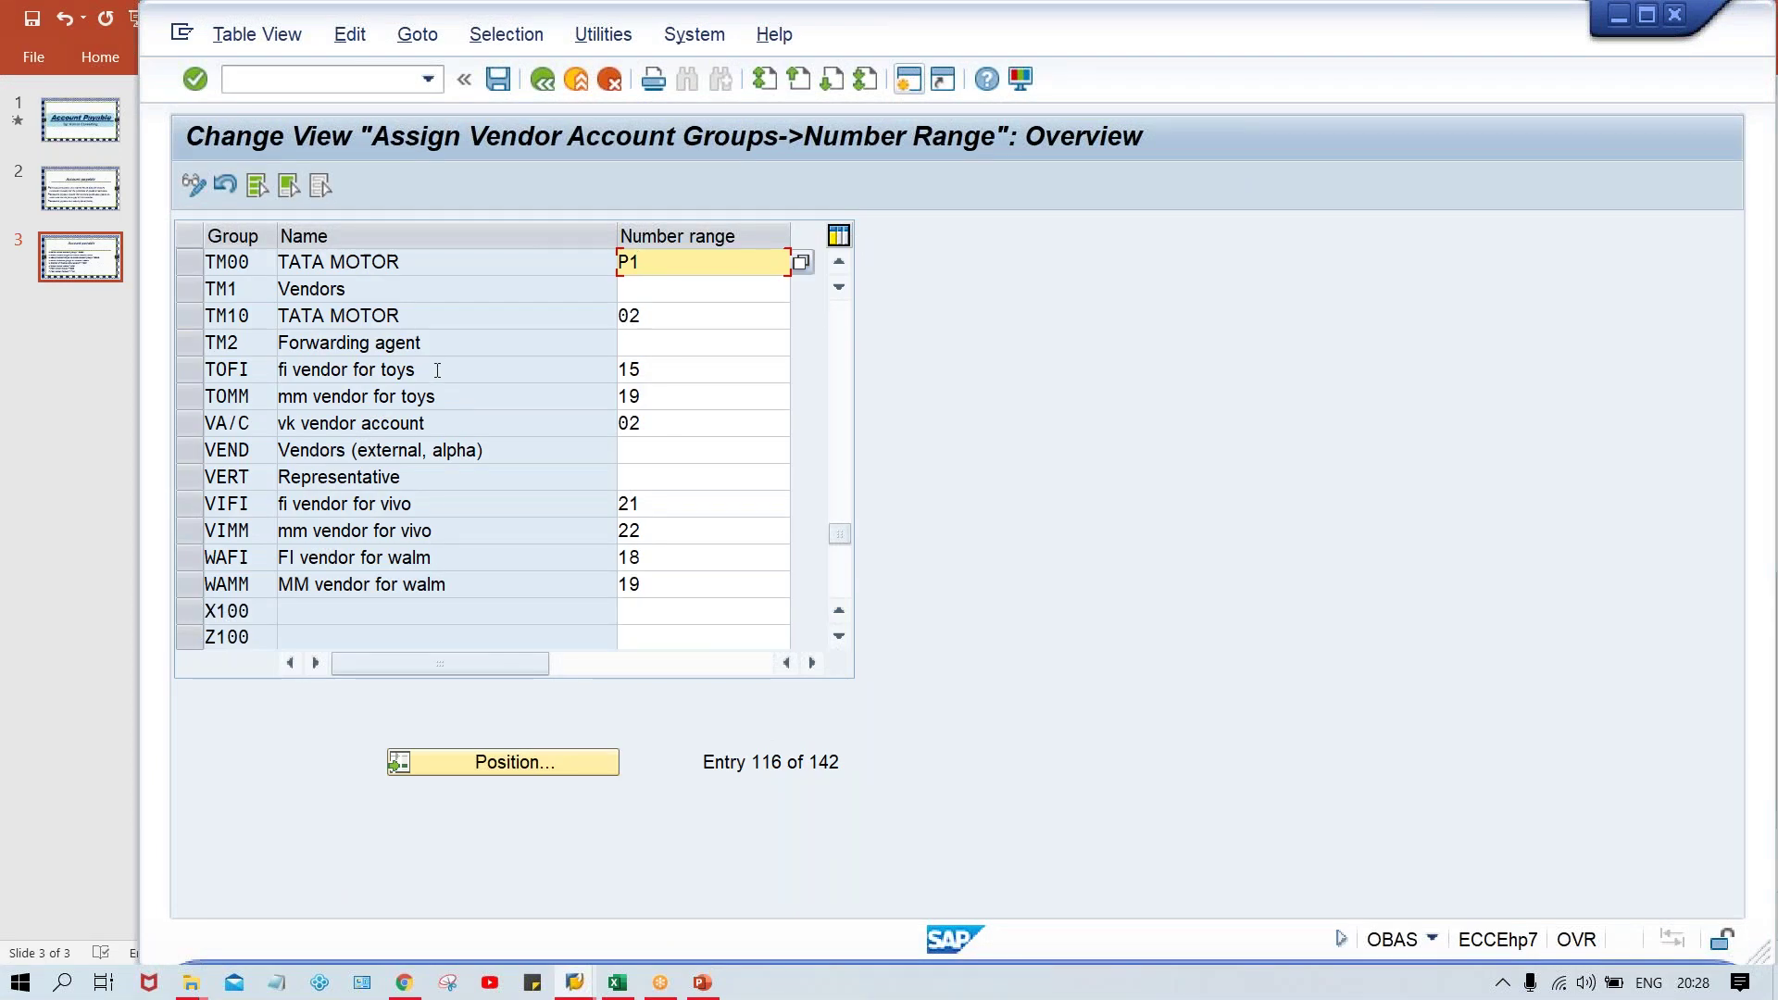
{"action": "left_click", "coordinate": [292, 72]}
{"action": "type", "text": "/NF"}
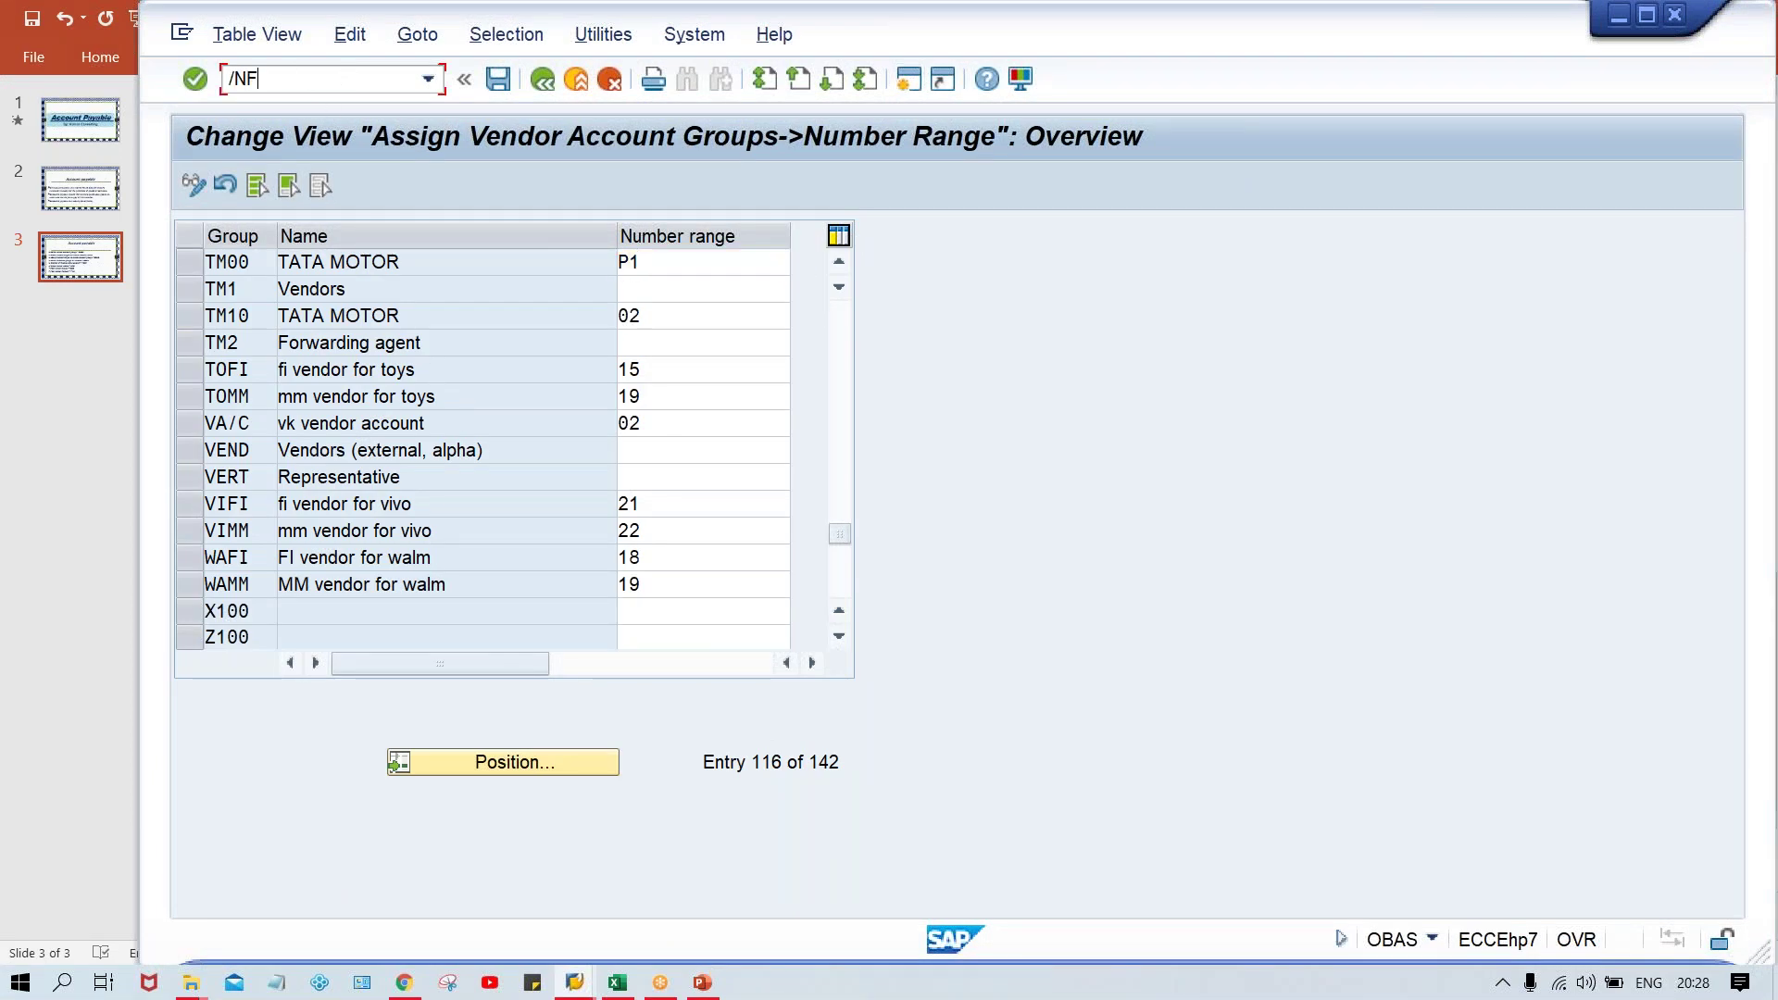
{"action": "type", "text": "S00"}
{"action": "key", "text": "Return"}
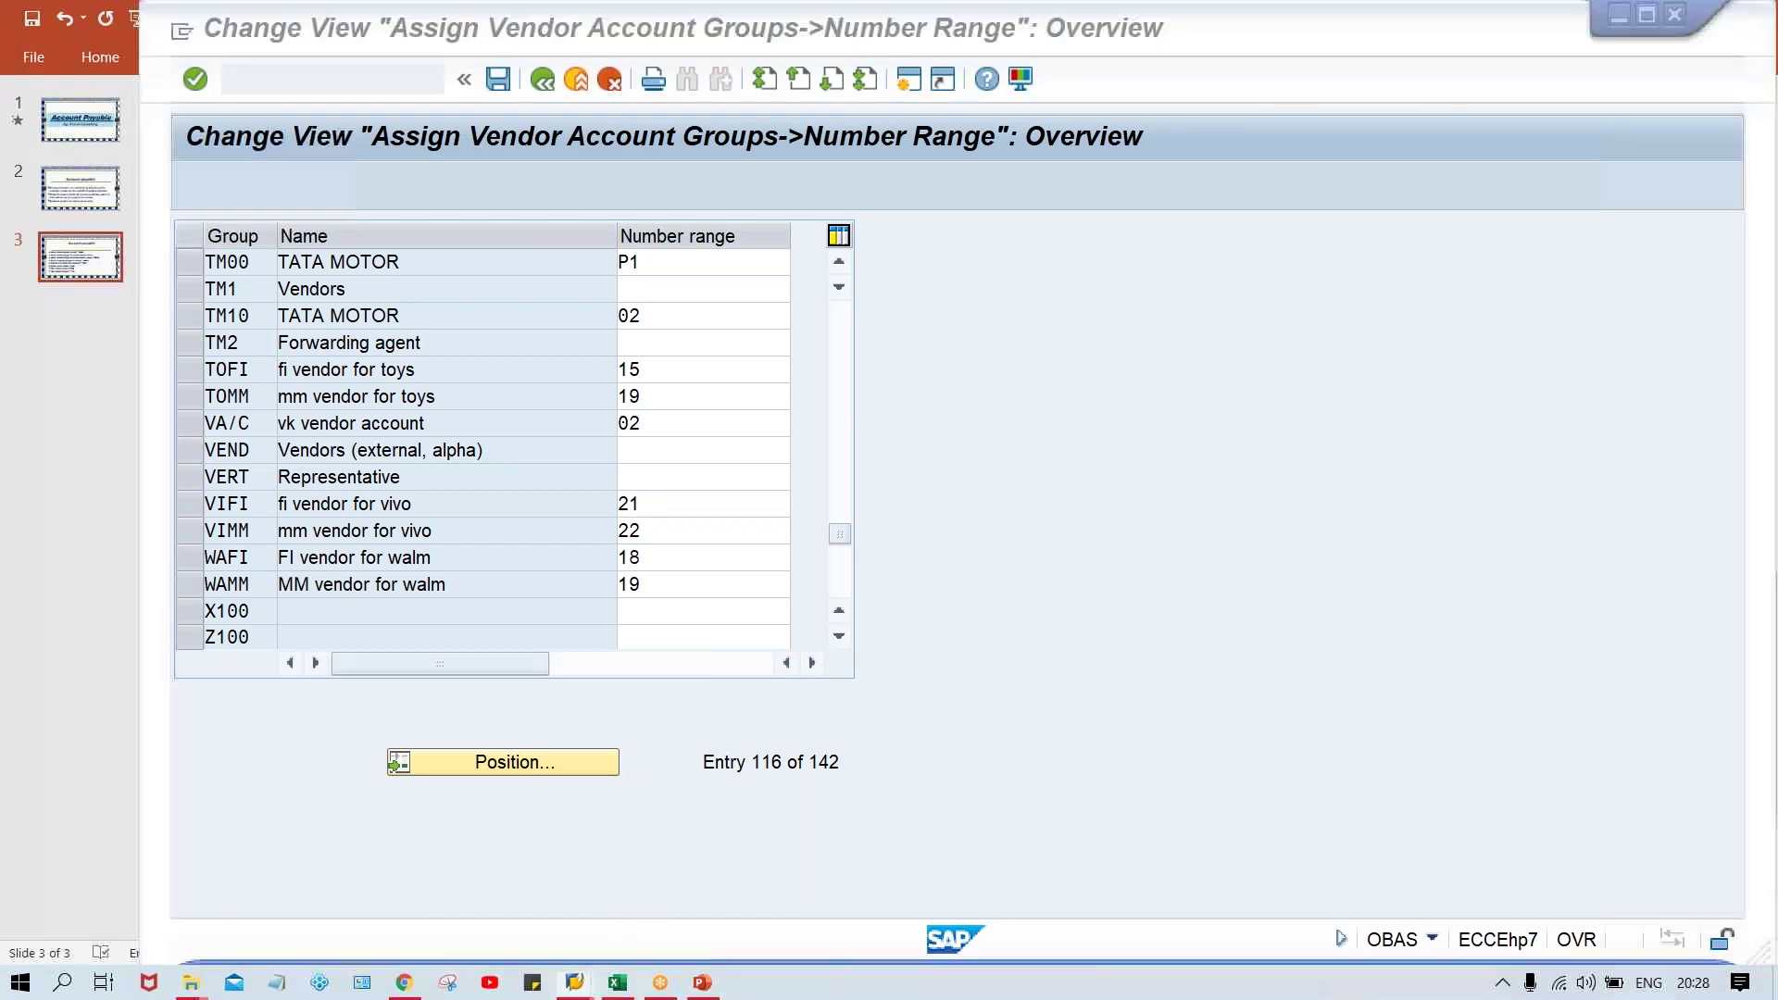
Dismiss the broken-connection error without viewing its detailed description
{"action": "mouse_move", "coordinate": [574, 984]}
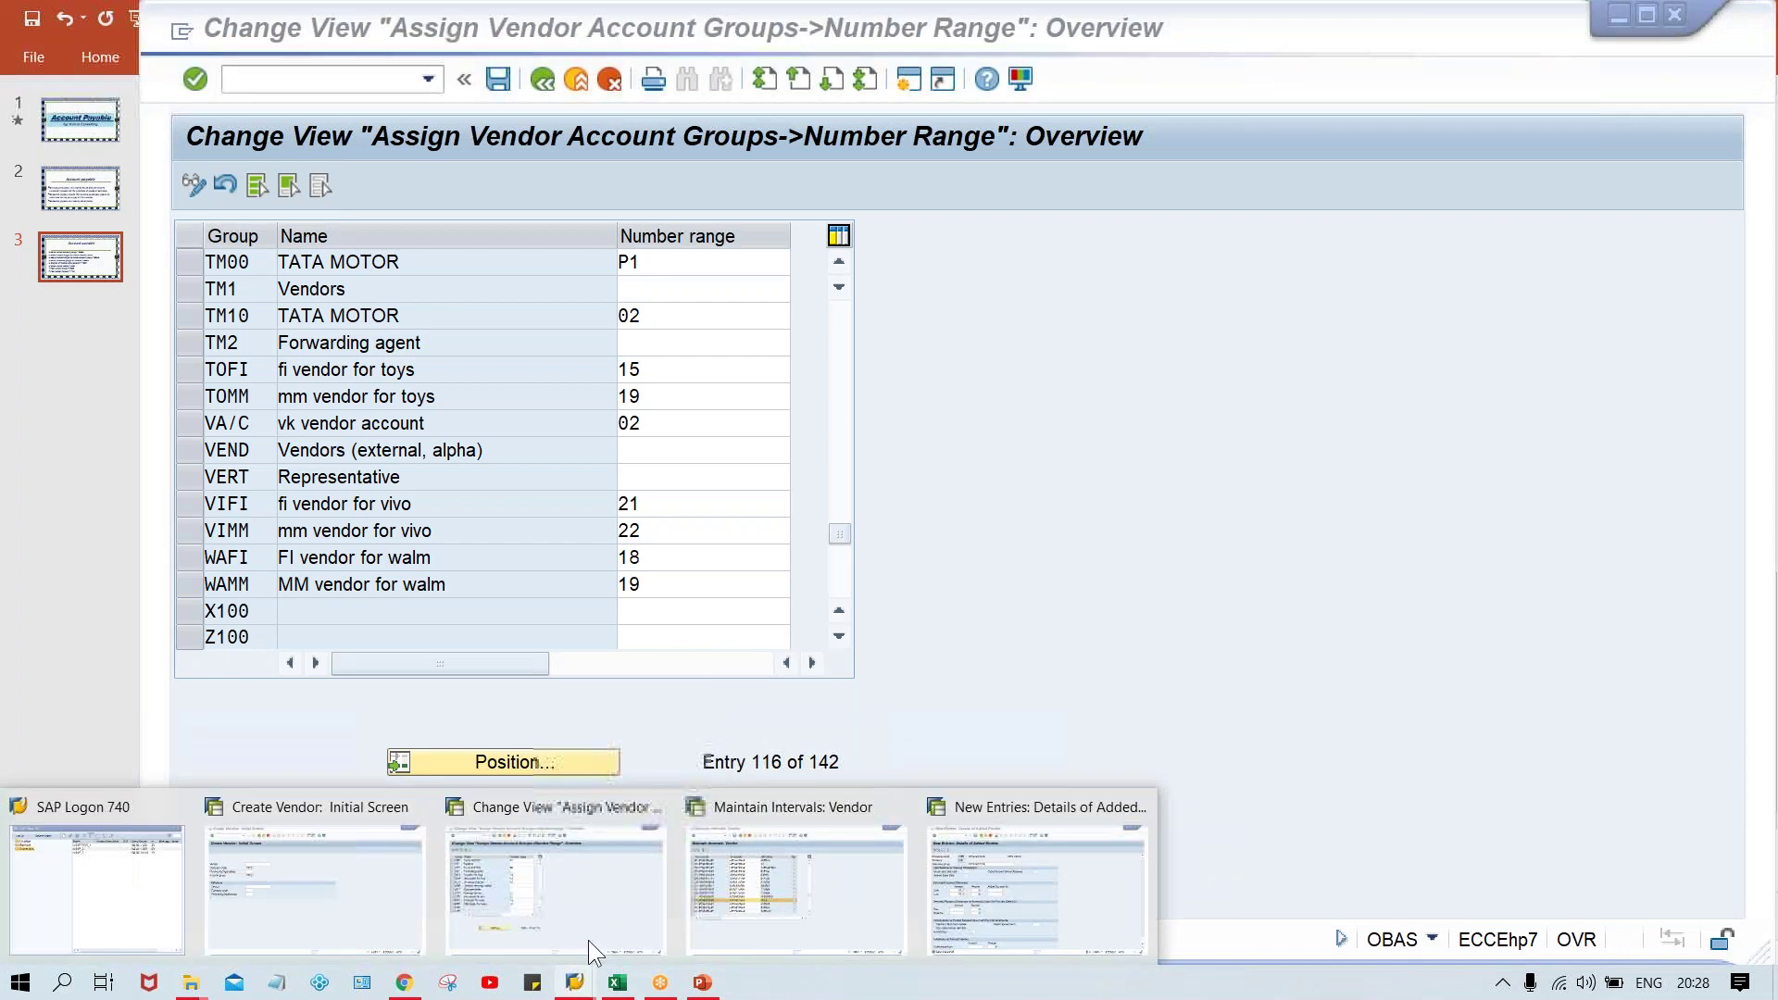
{"action": "left_click", "coordinate": [1082, 582]}
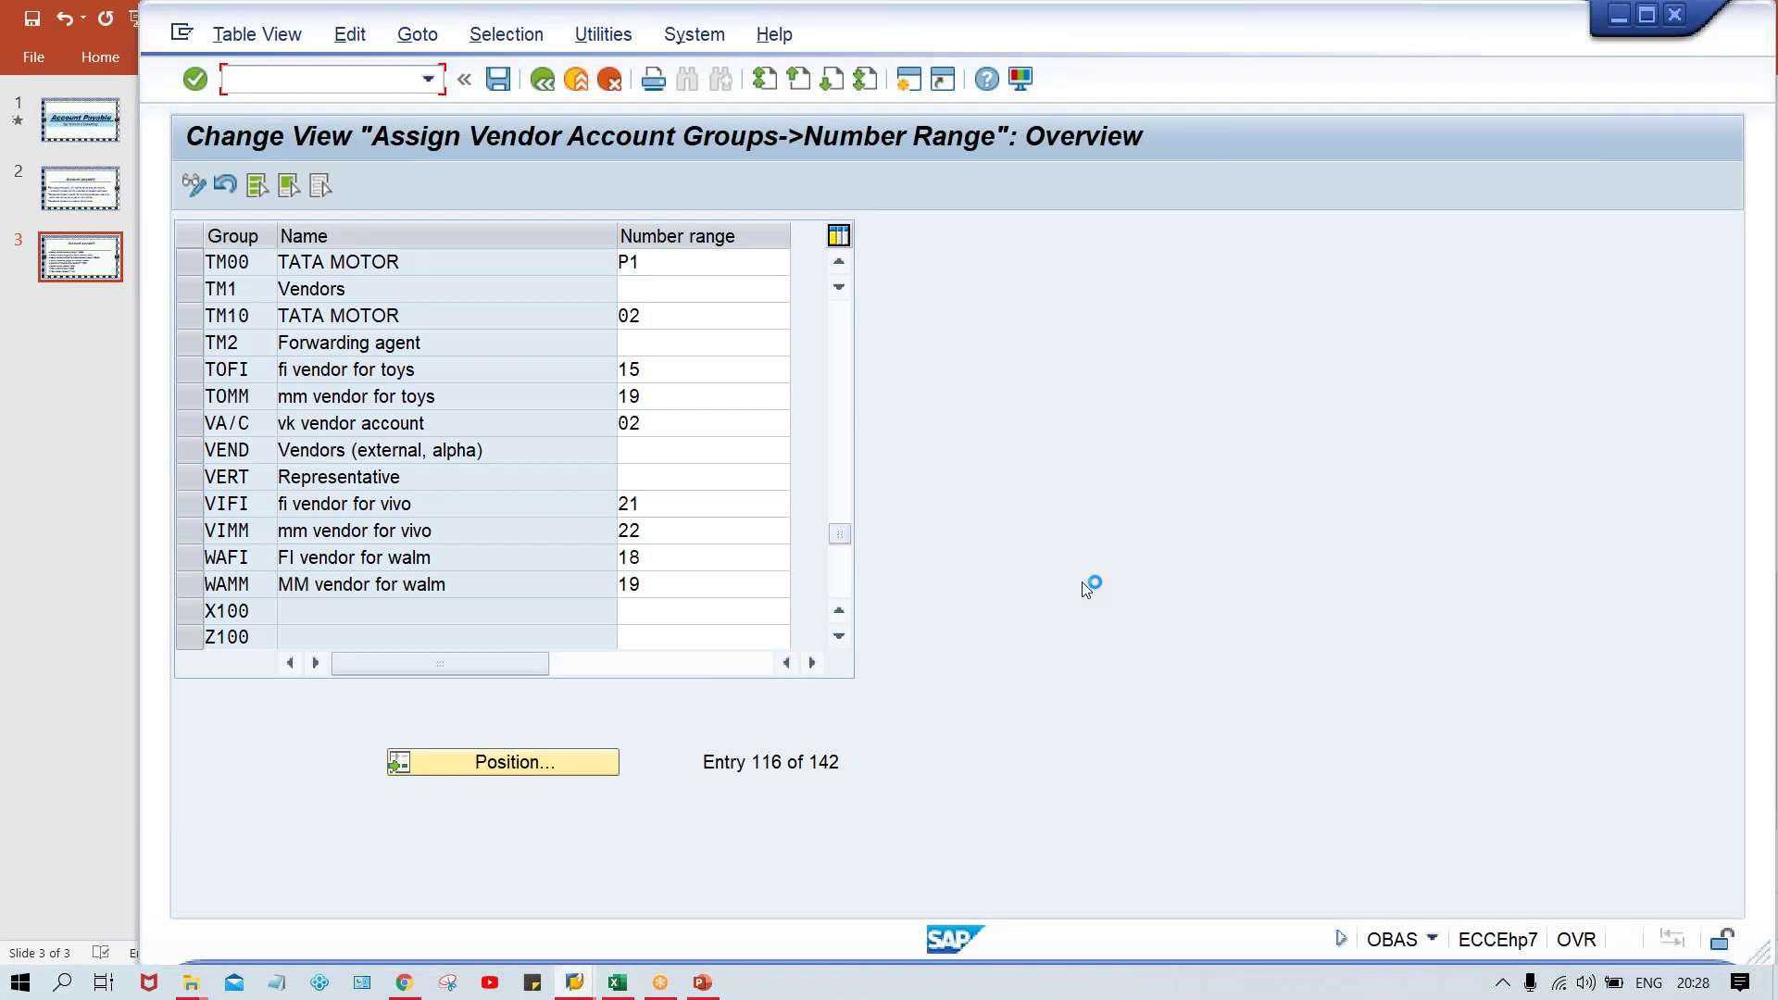
{"action": "left_click", "coordinate": [575, 983]}
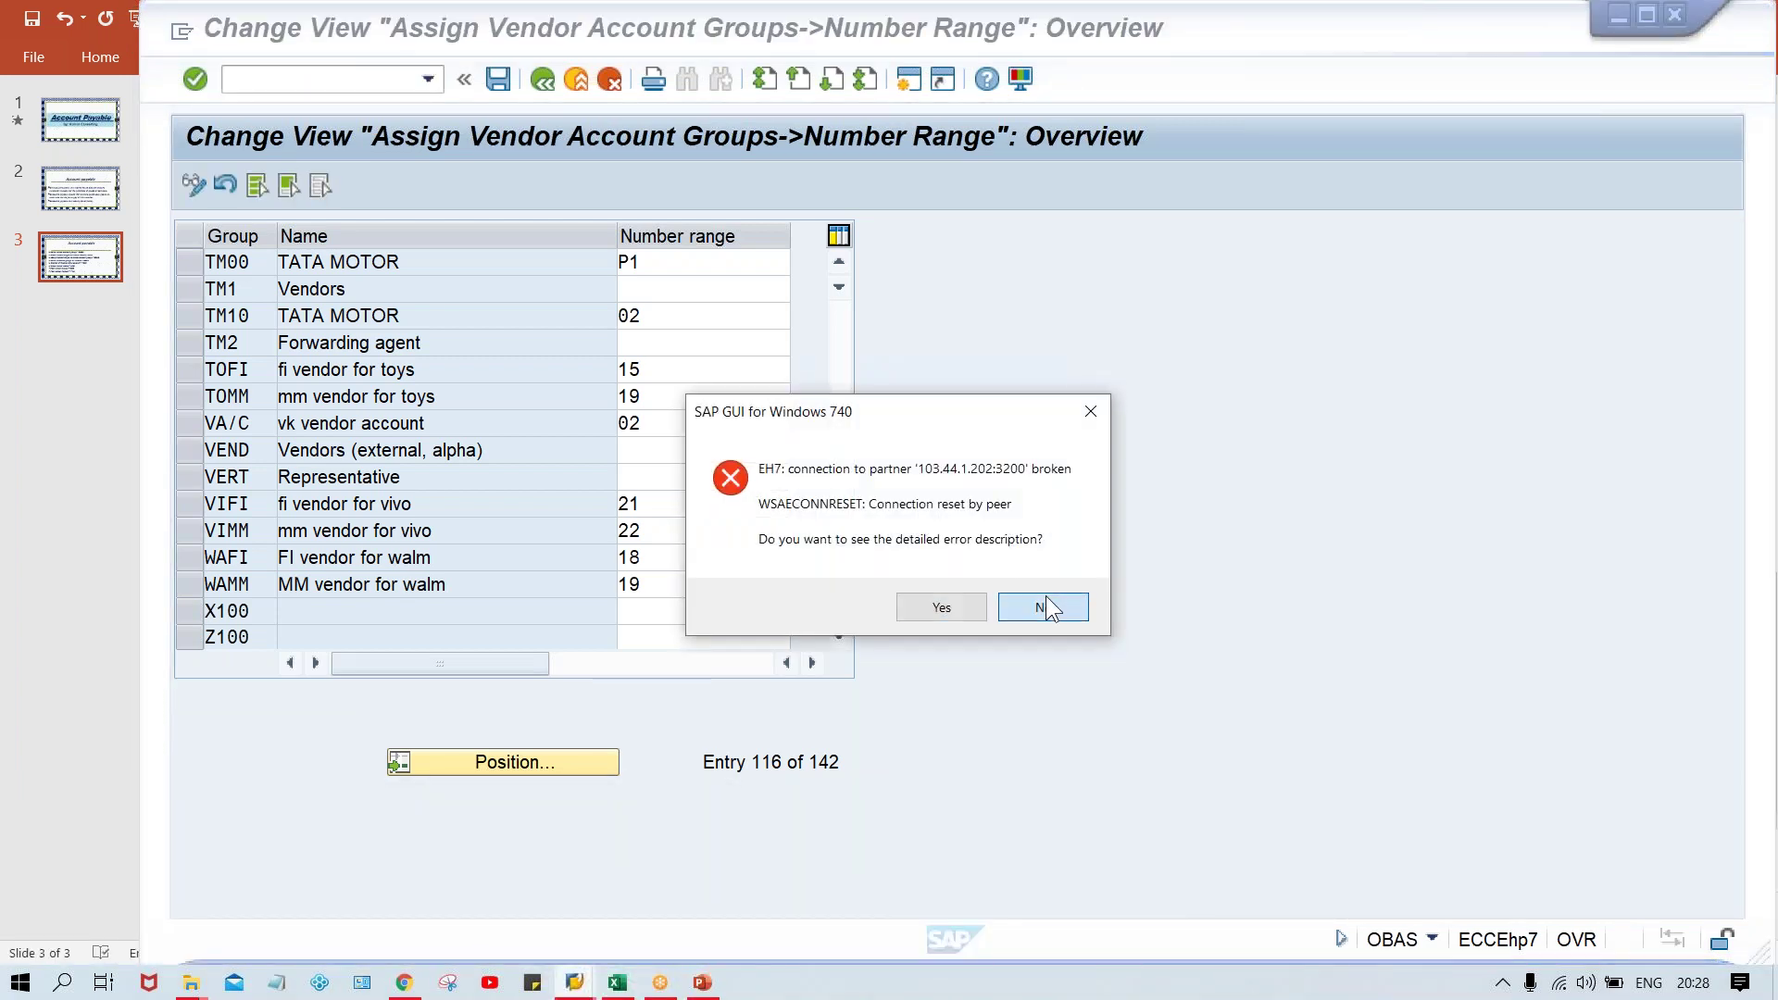
{"action": "left_click", "coordinate": [1044, 607]}
Bring up SAP Logon, maximize it and open the SAP_2 connection
{"action": "left_click", "coordinate": [574, 983]}
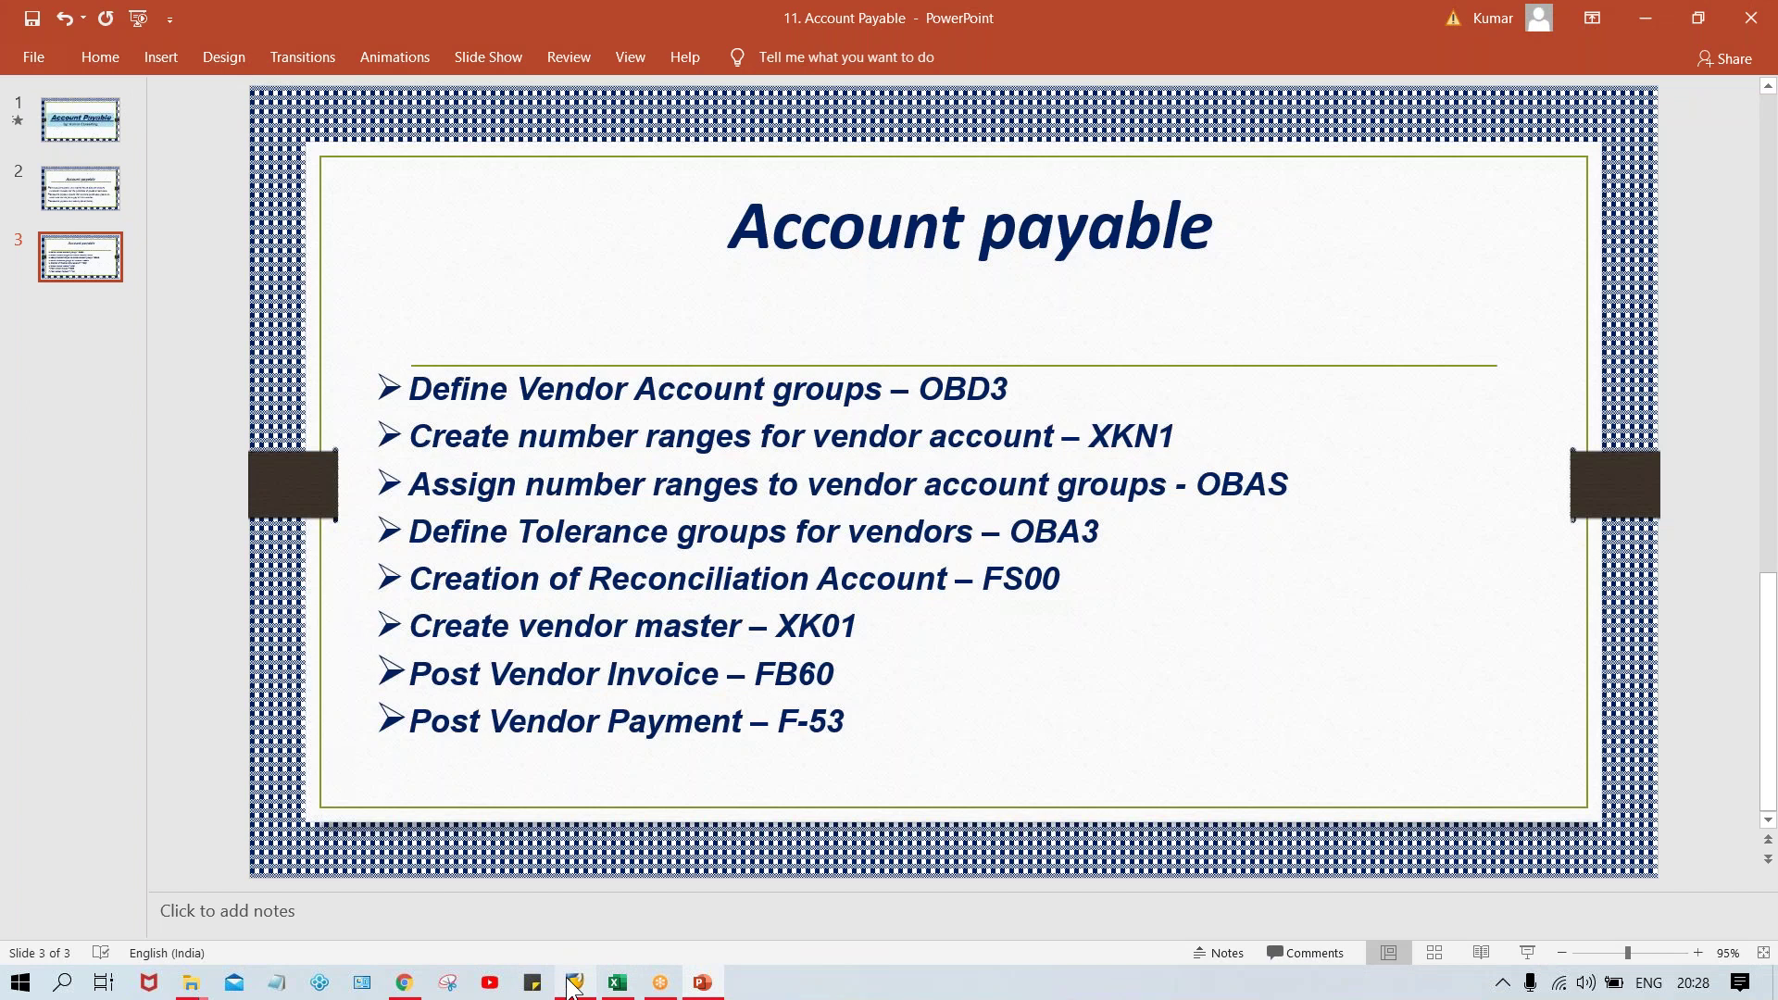
{"action": "mouse_move", "coordinate": [572, 983]}
{"action": "left_click", "coordinate": [556, 870]}
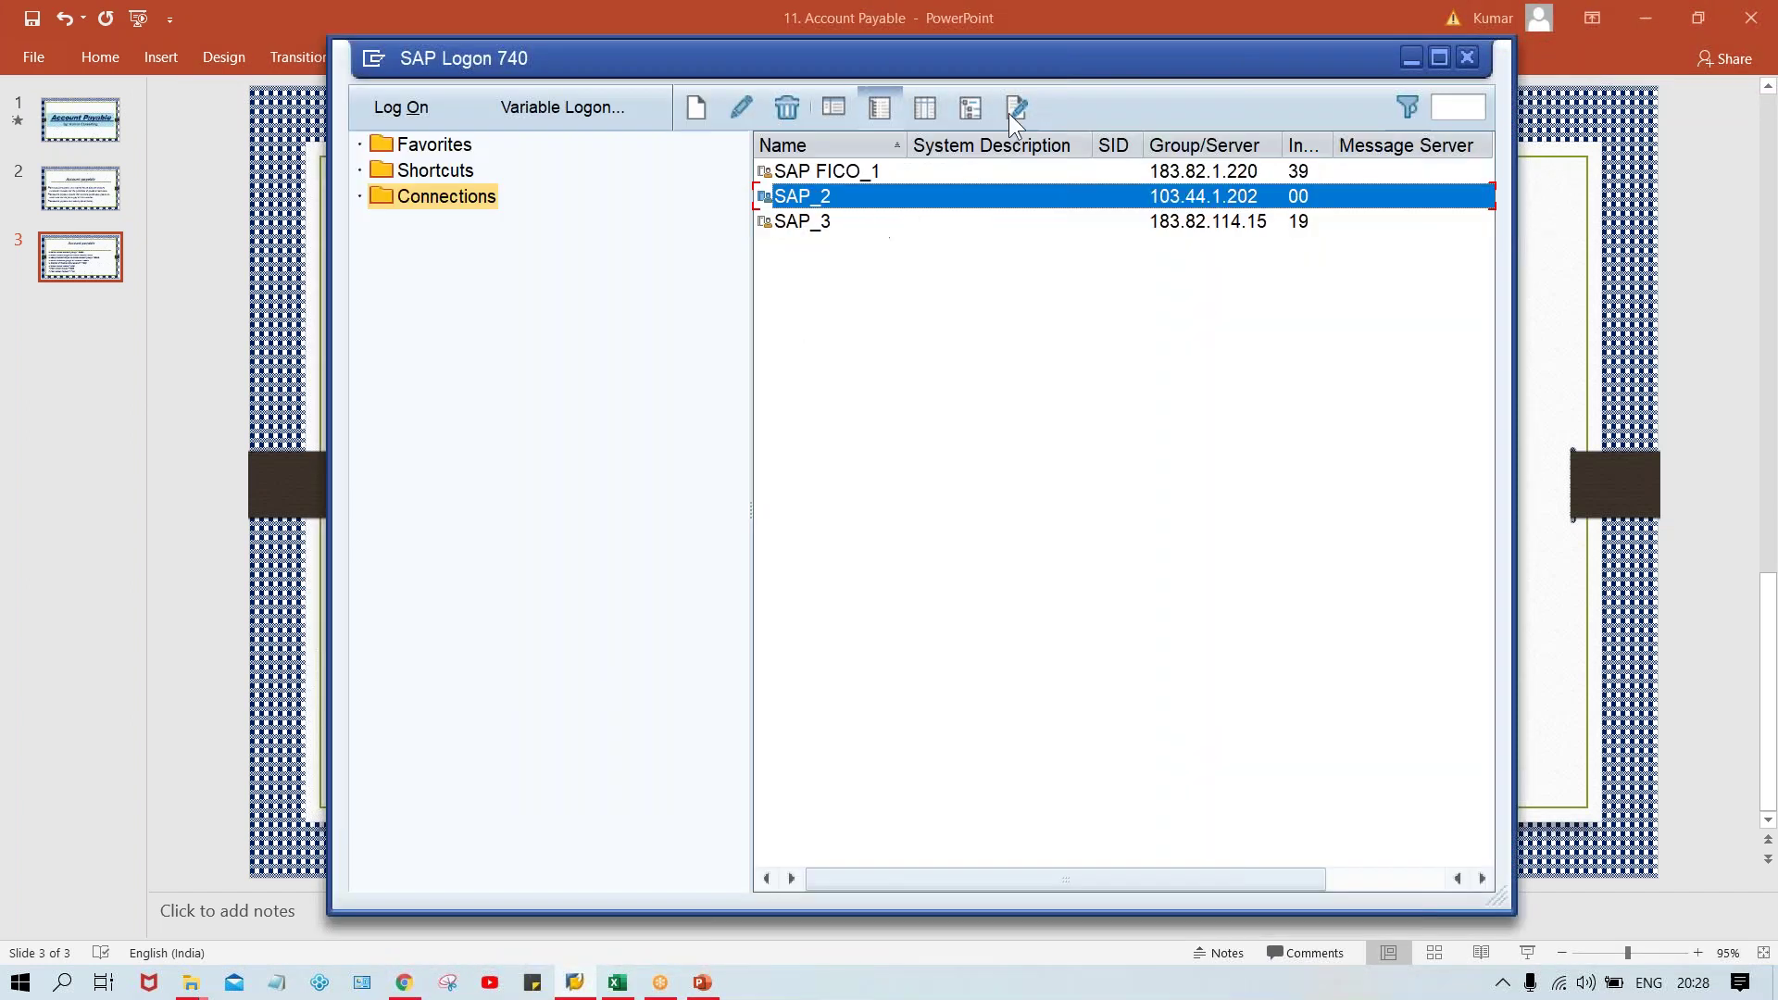
{"action": "double_click", "coordinate": [1048, 52]}
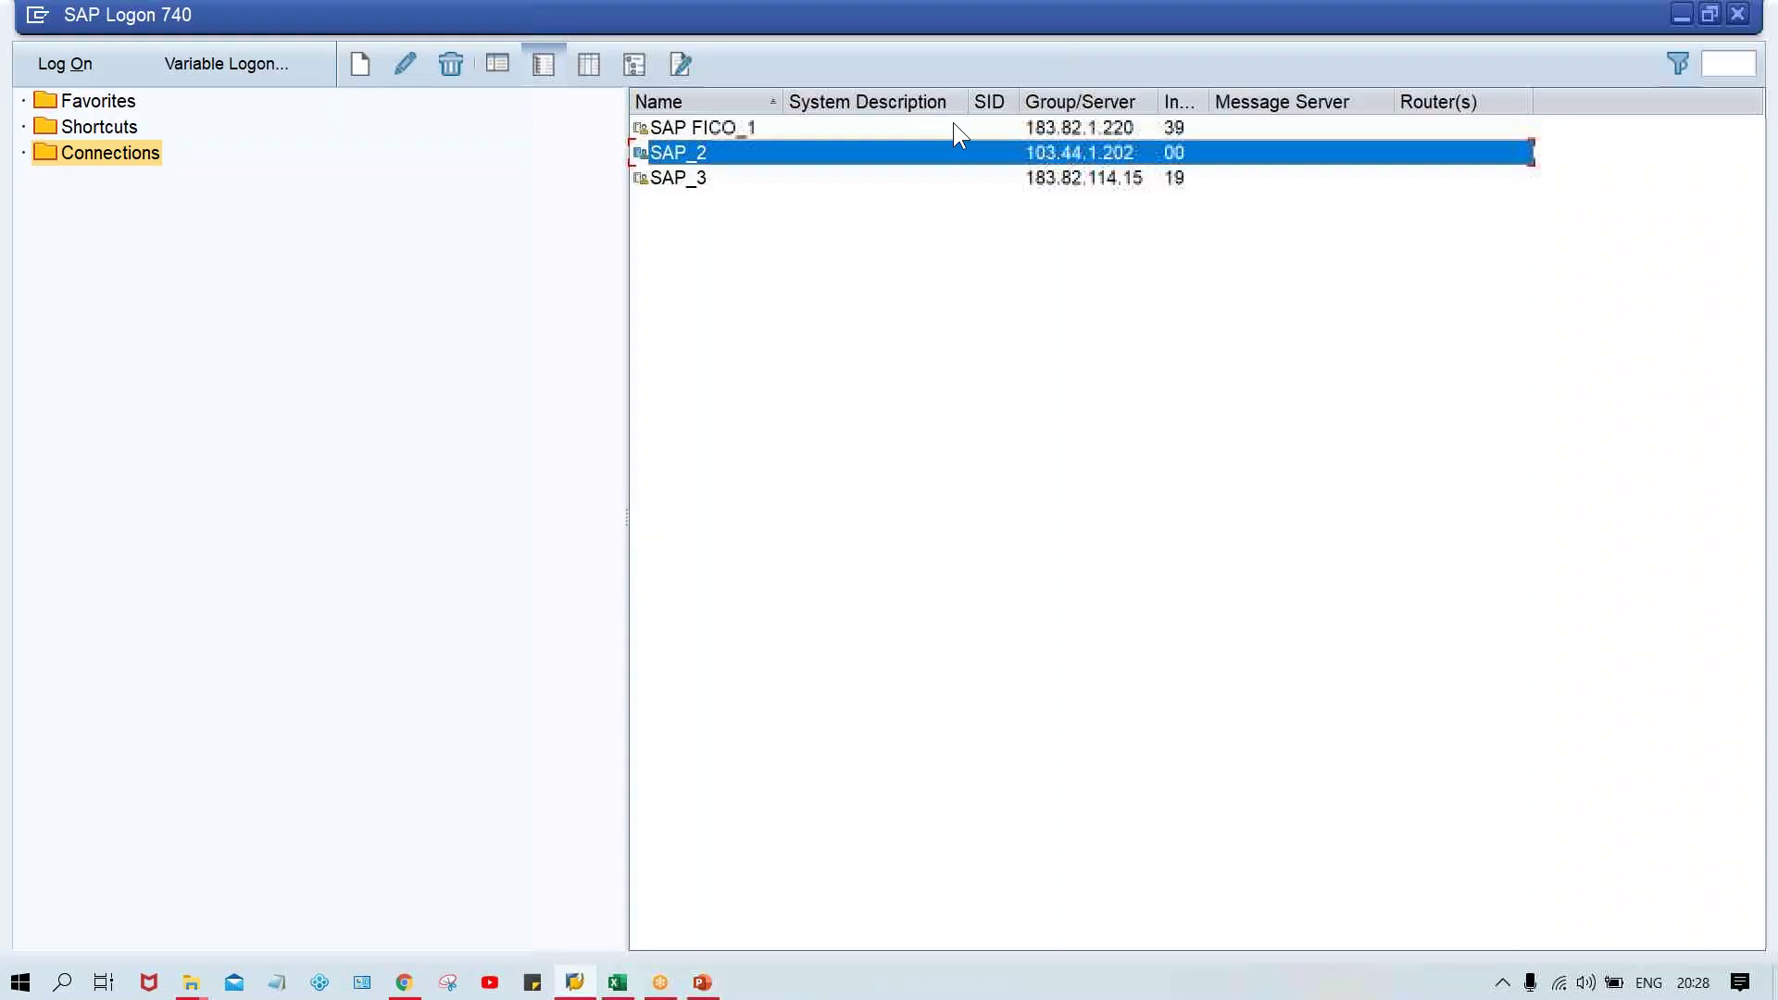
{"action": "double_click", "coordinate": [915, 151]}
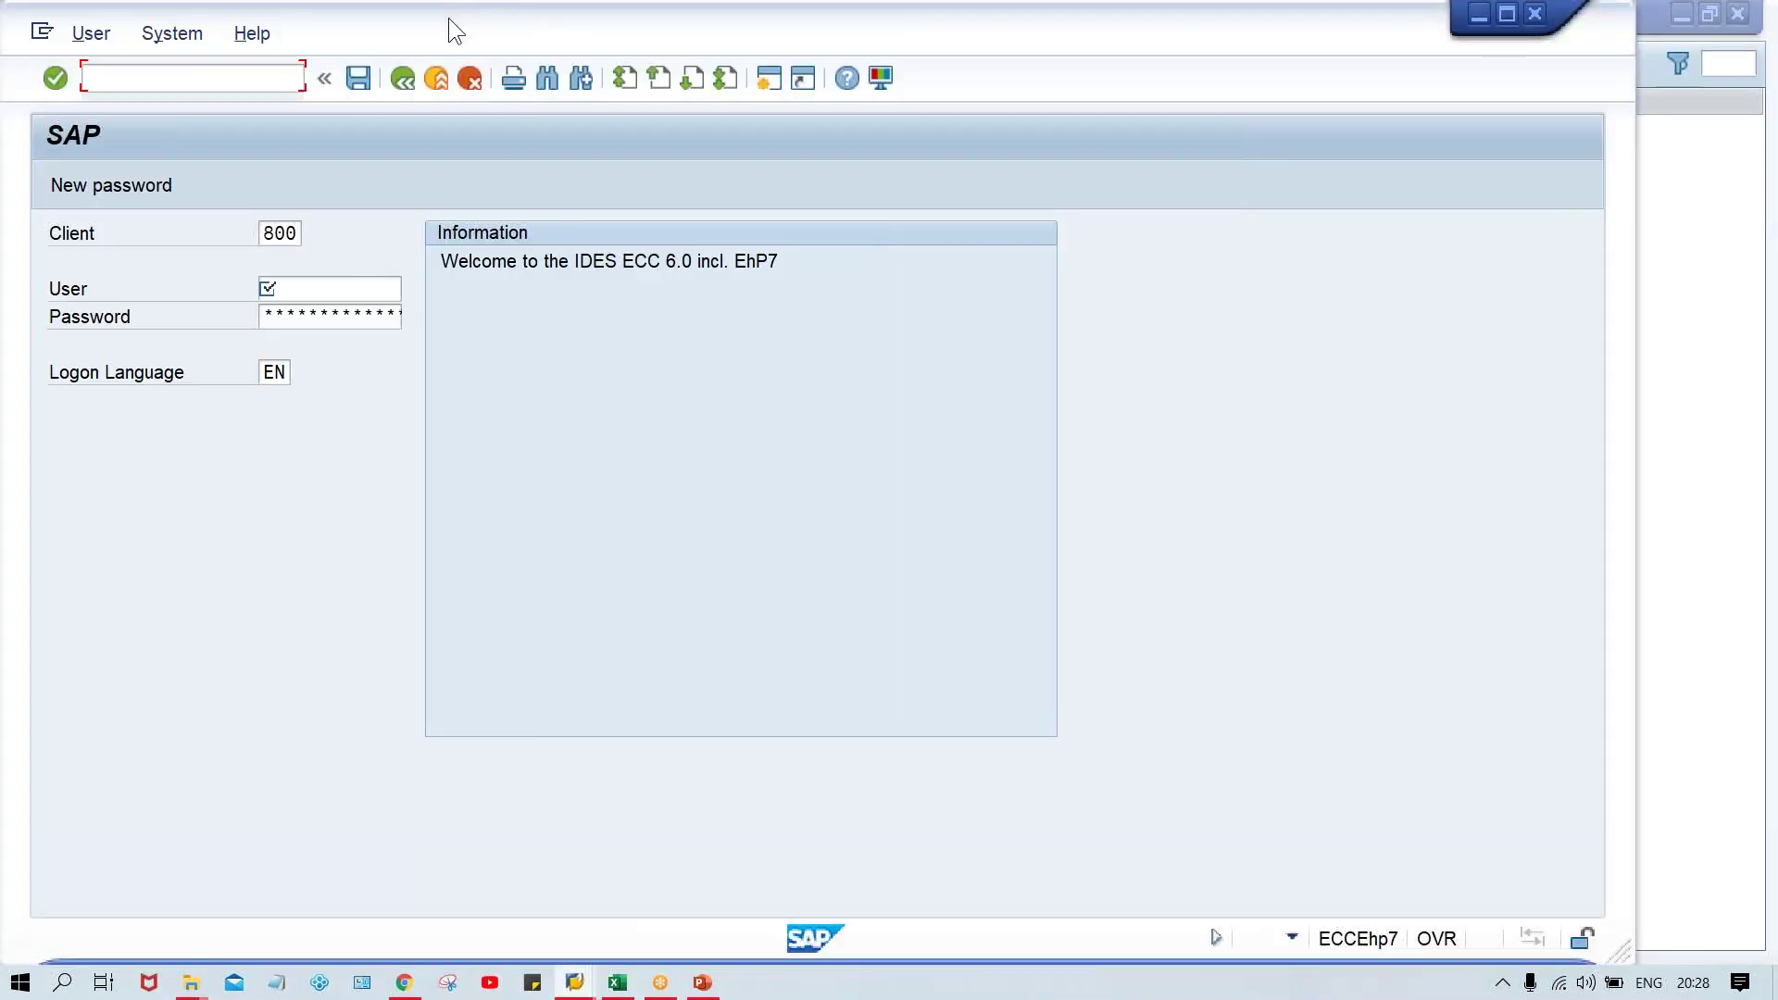
Log on to client 800 with the remembered user name and the account password
{"action": "left_click", "coordinate": [277, 289]}
{"action": "key", "text": "Down"}
{"action": "key", "text": "Tab"}
{"action": "type", "text": "*************"}
{"action": "key", "text": "Caps_Lock"}
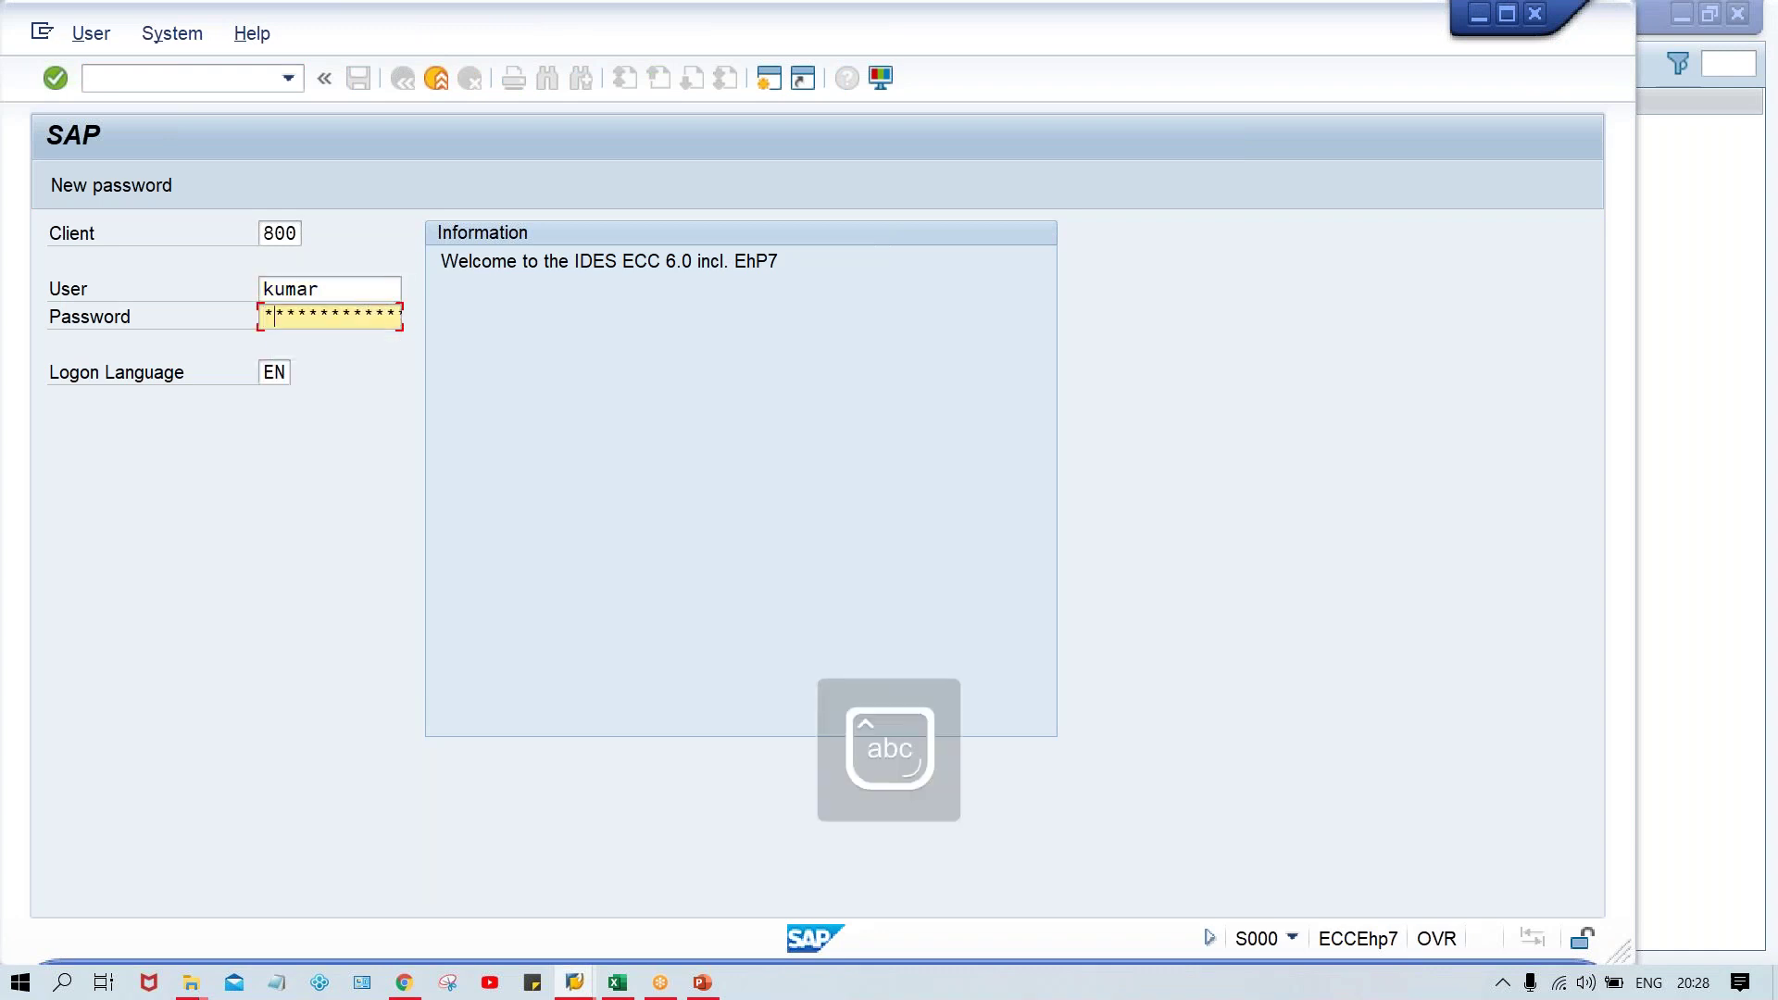
{"action": "type", "text": "*"}
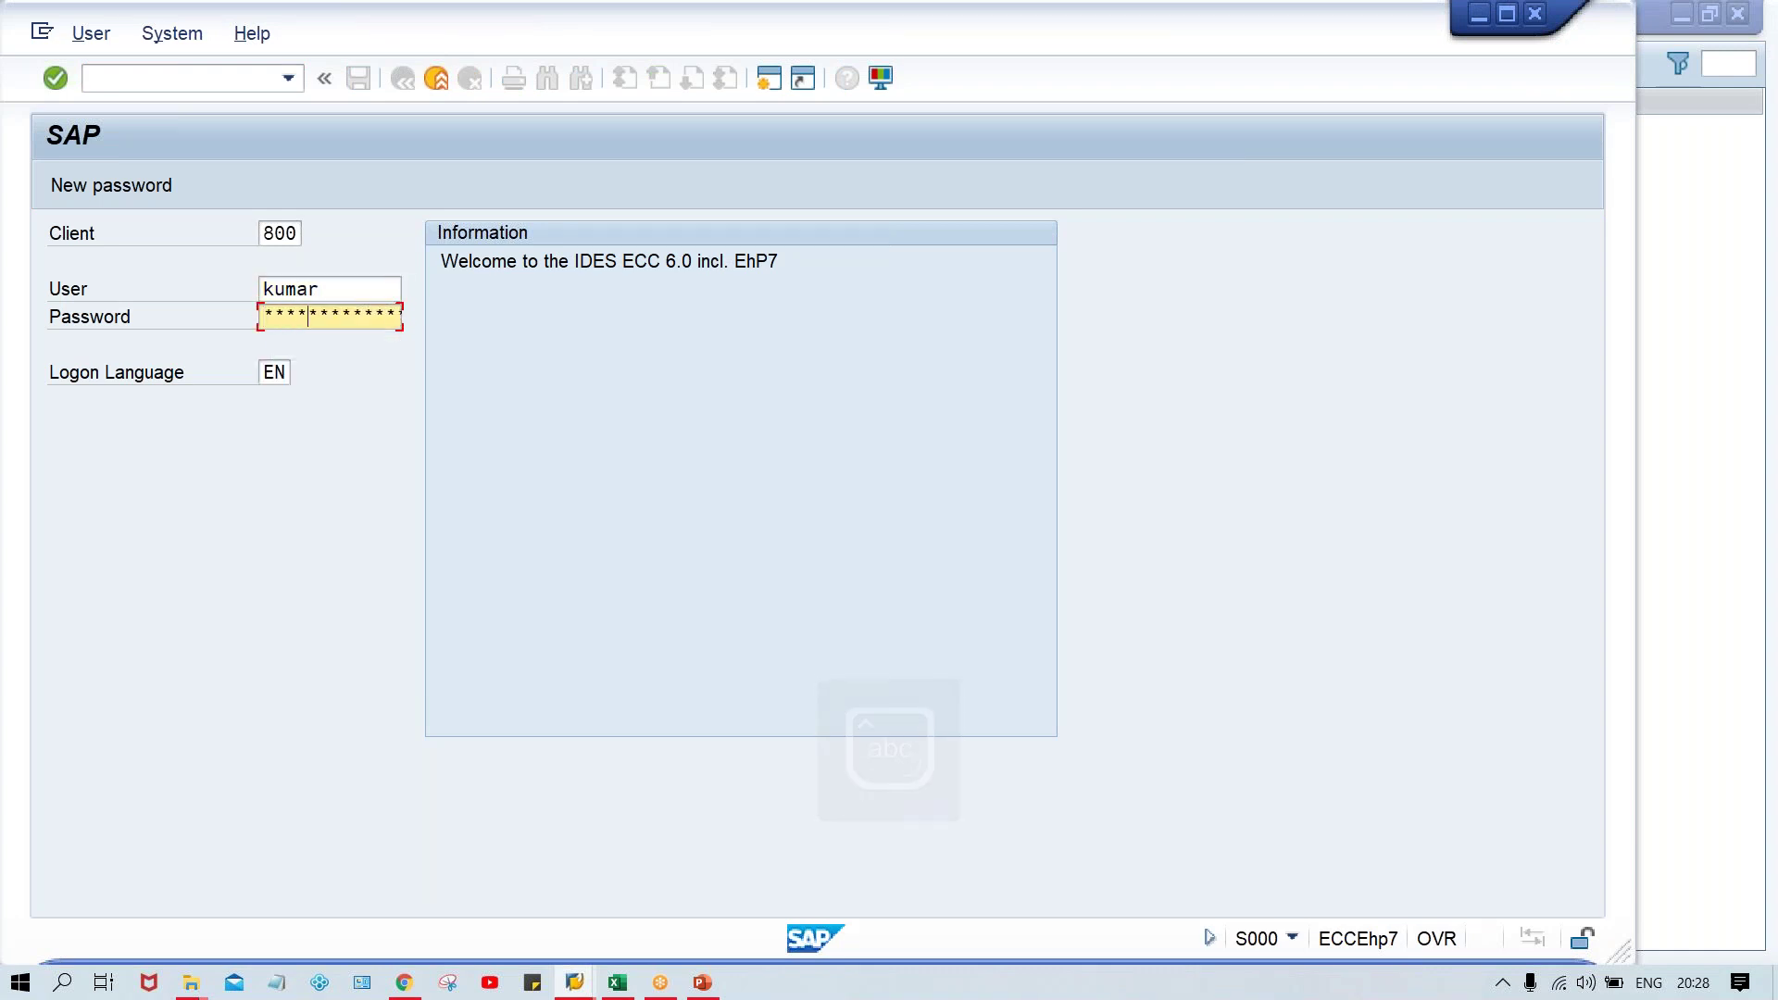
{"action": "key", "text": "Return"}
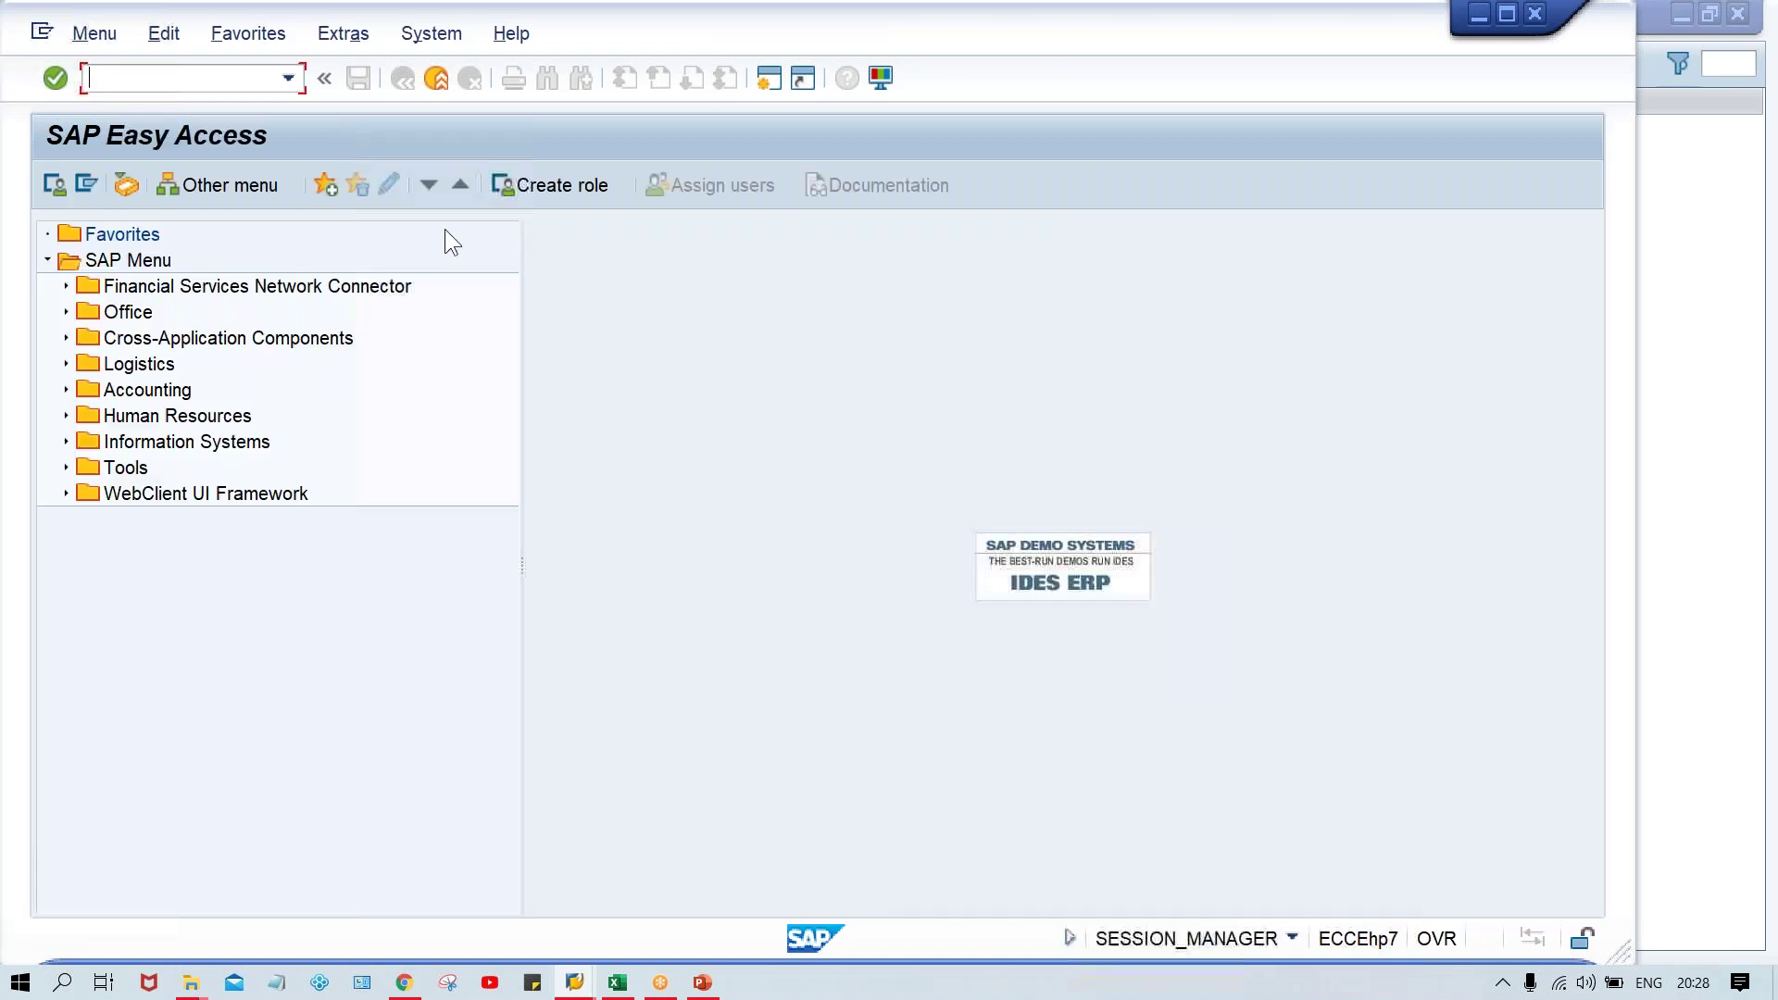
Open transaction FS00 for central G/L account maintenance
{"action": "left_click_drag", "start_coordinate": [1136, 37], "coordinate": [1269, 48]}
{"action": "type", "text": "f"}
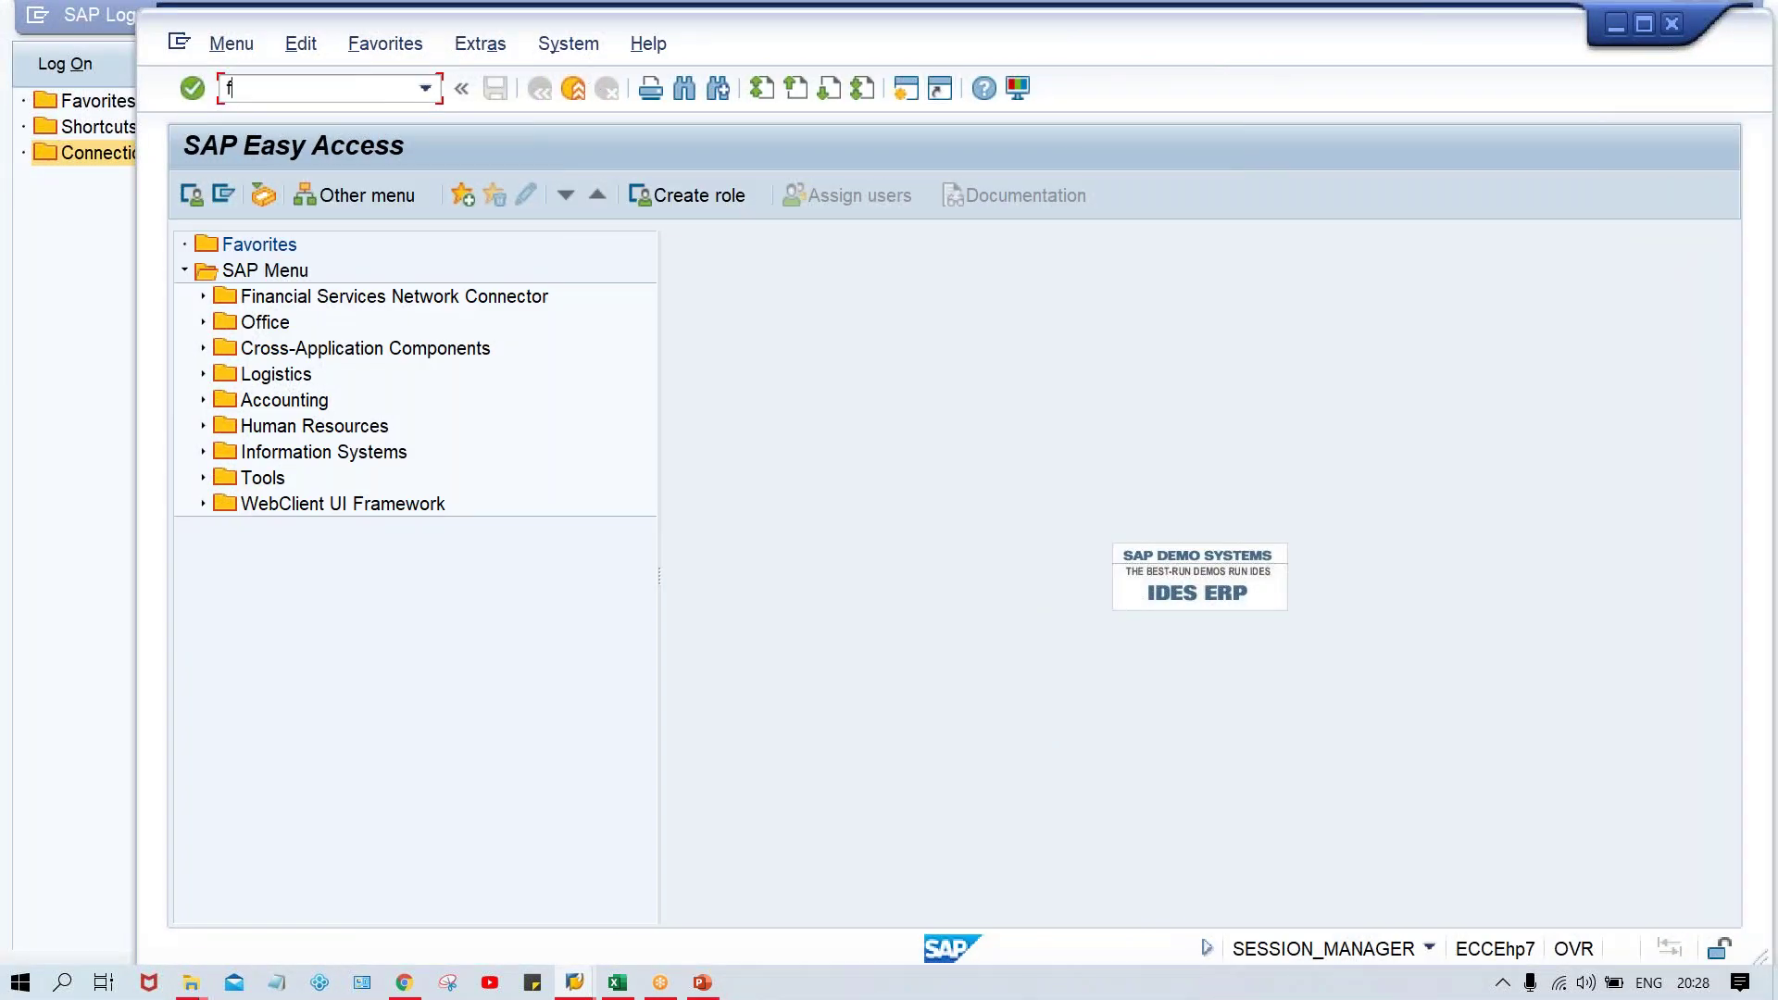
{"action": "type", "text": "s00"}
{"action": "key", "text": "Return"}
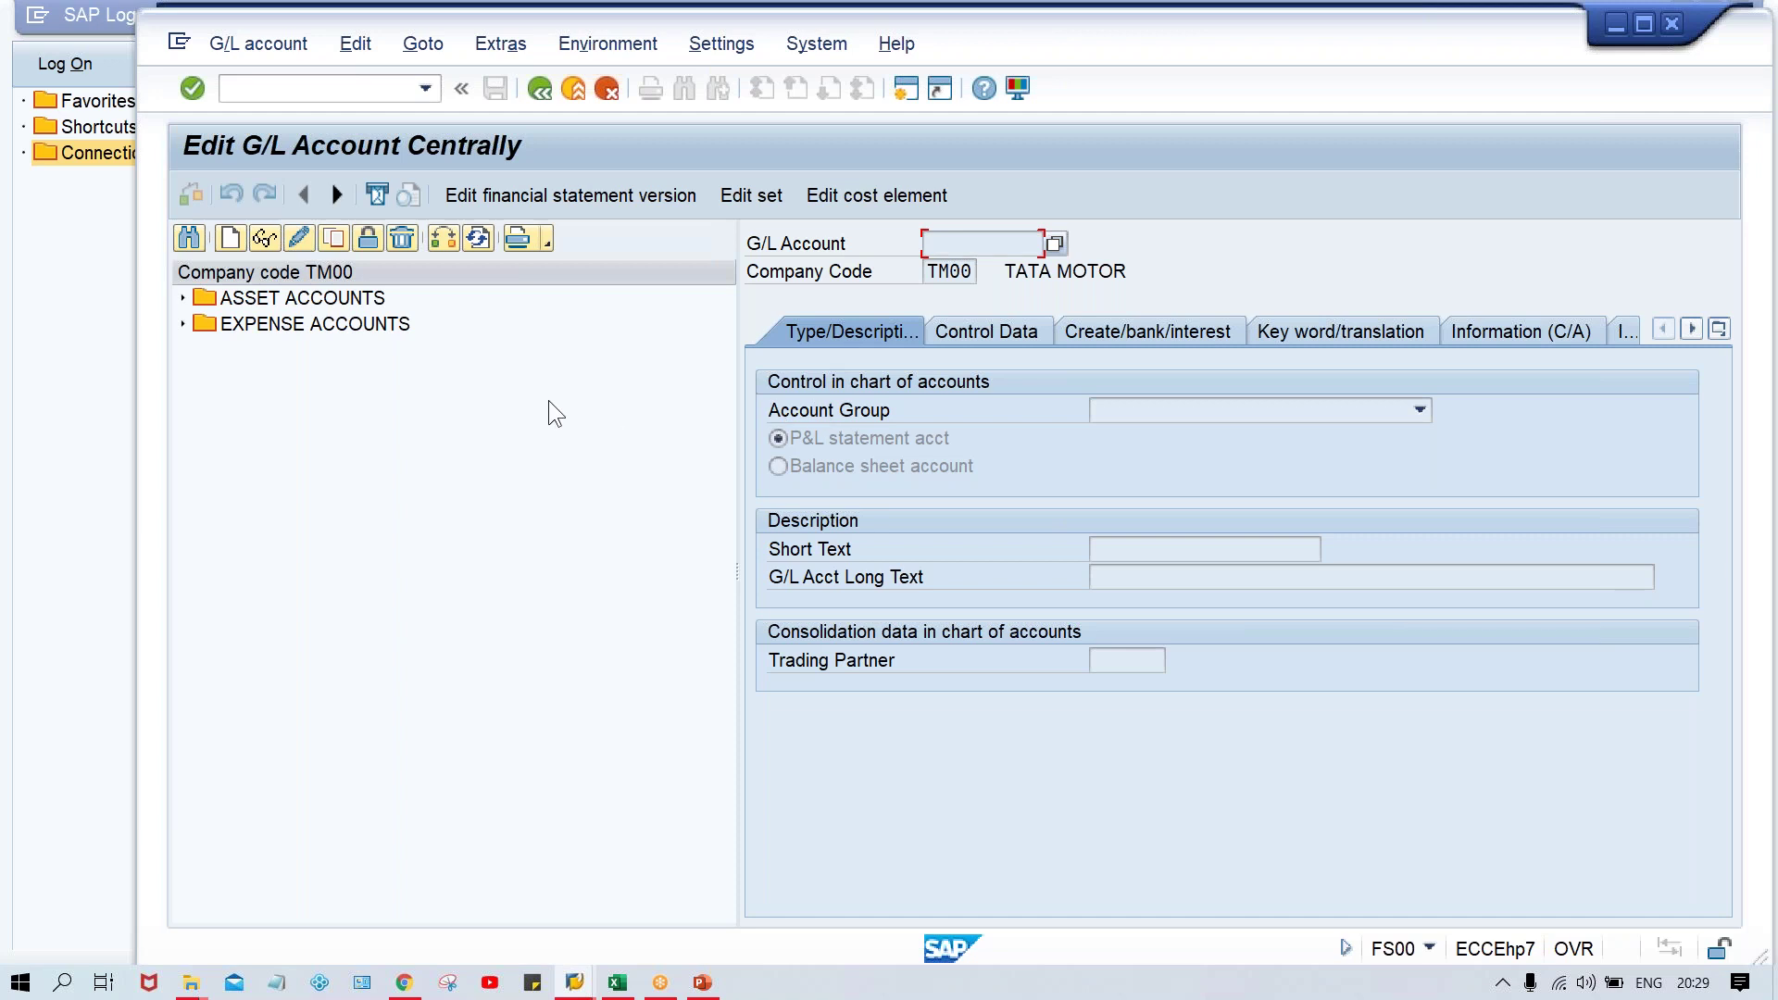
Open the G/L account groups in a new session with transaction OBD4
{"action": "left_click", "coordinate": [904, 96]}
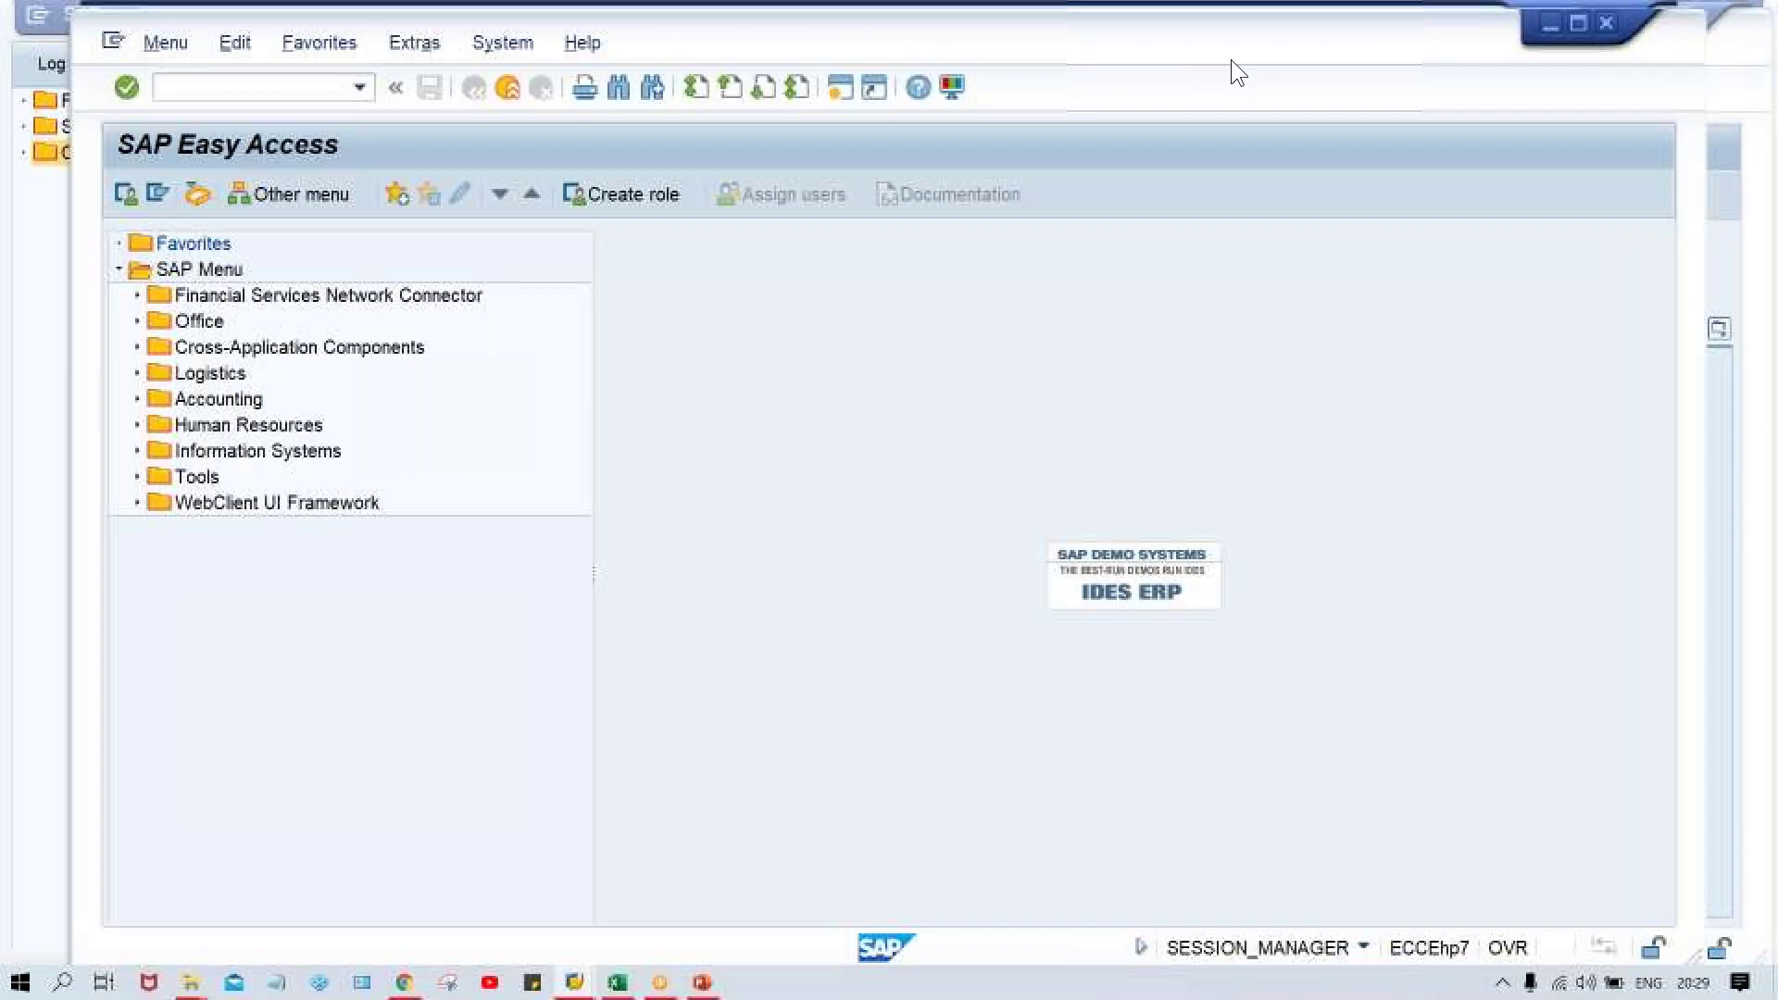
{"action": "type", "text": "OBD"}
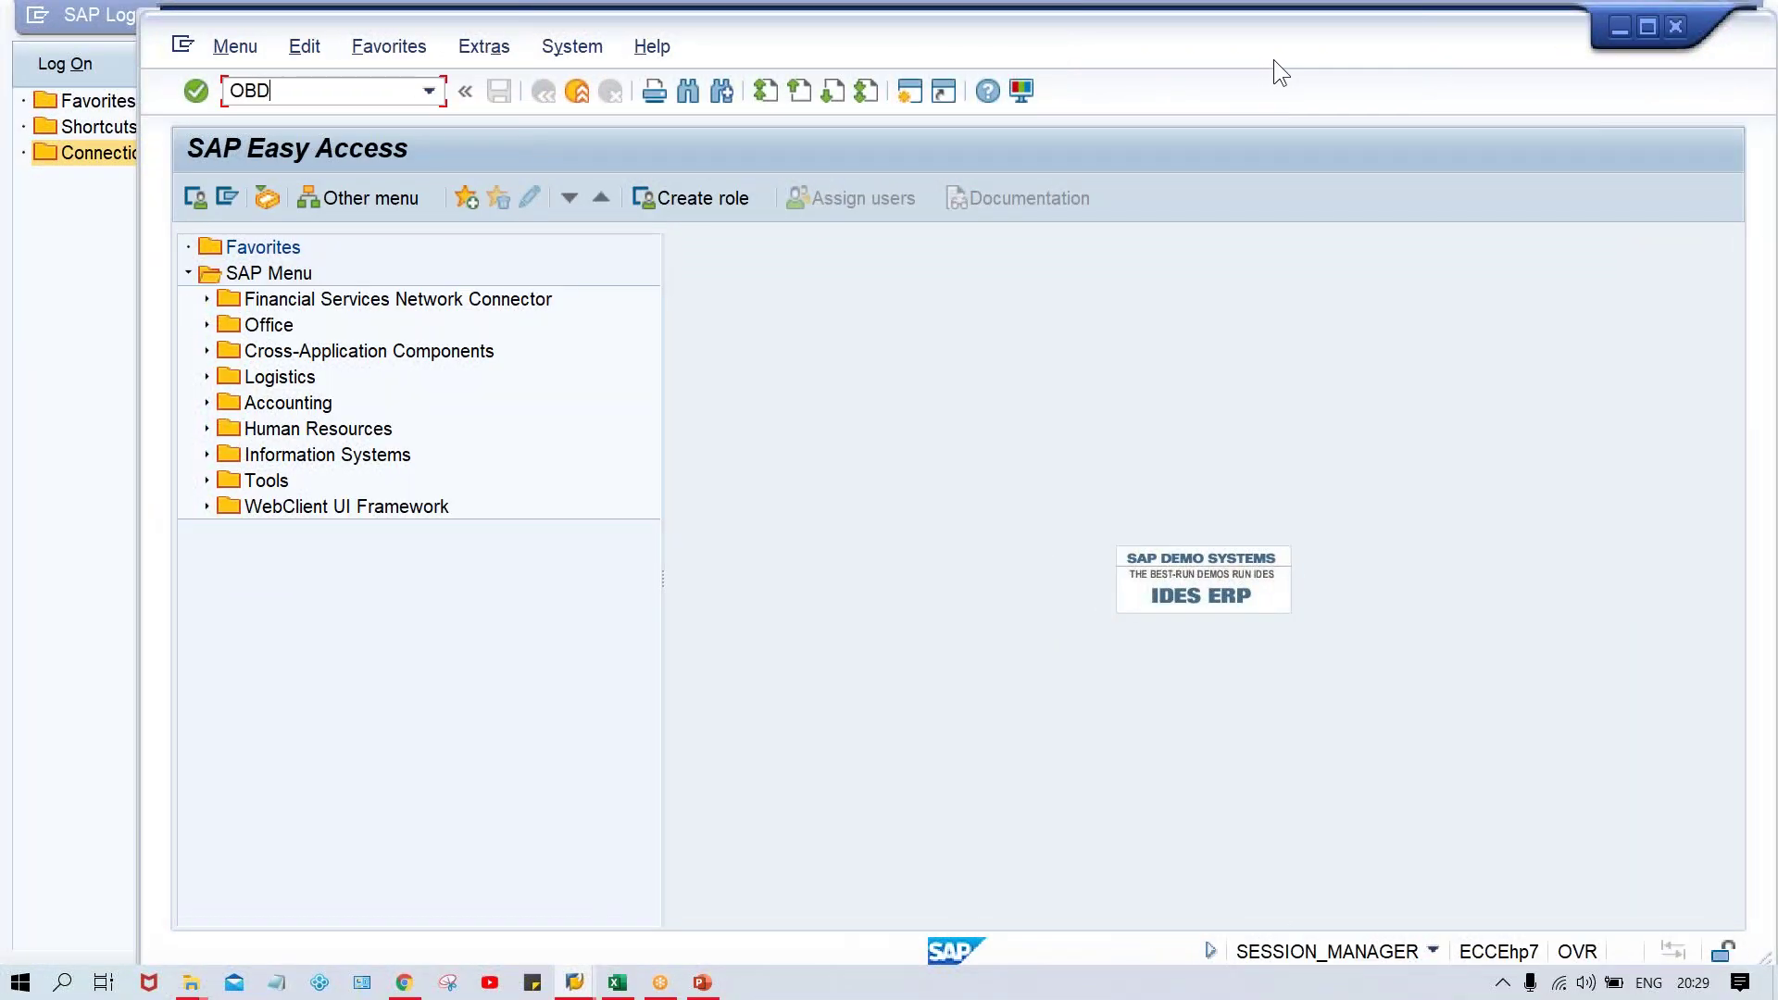
{"action": "type", "text": "4"}
{"action": "key", "text": "Return"}
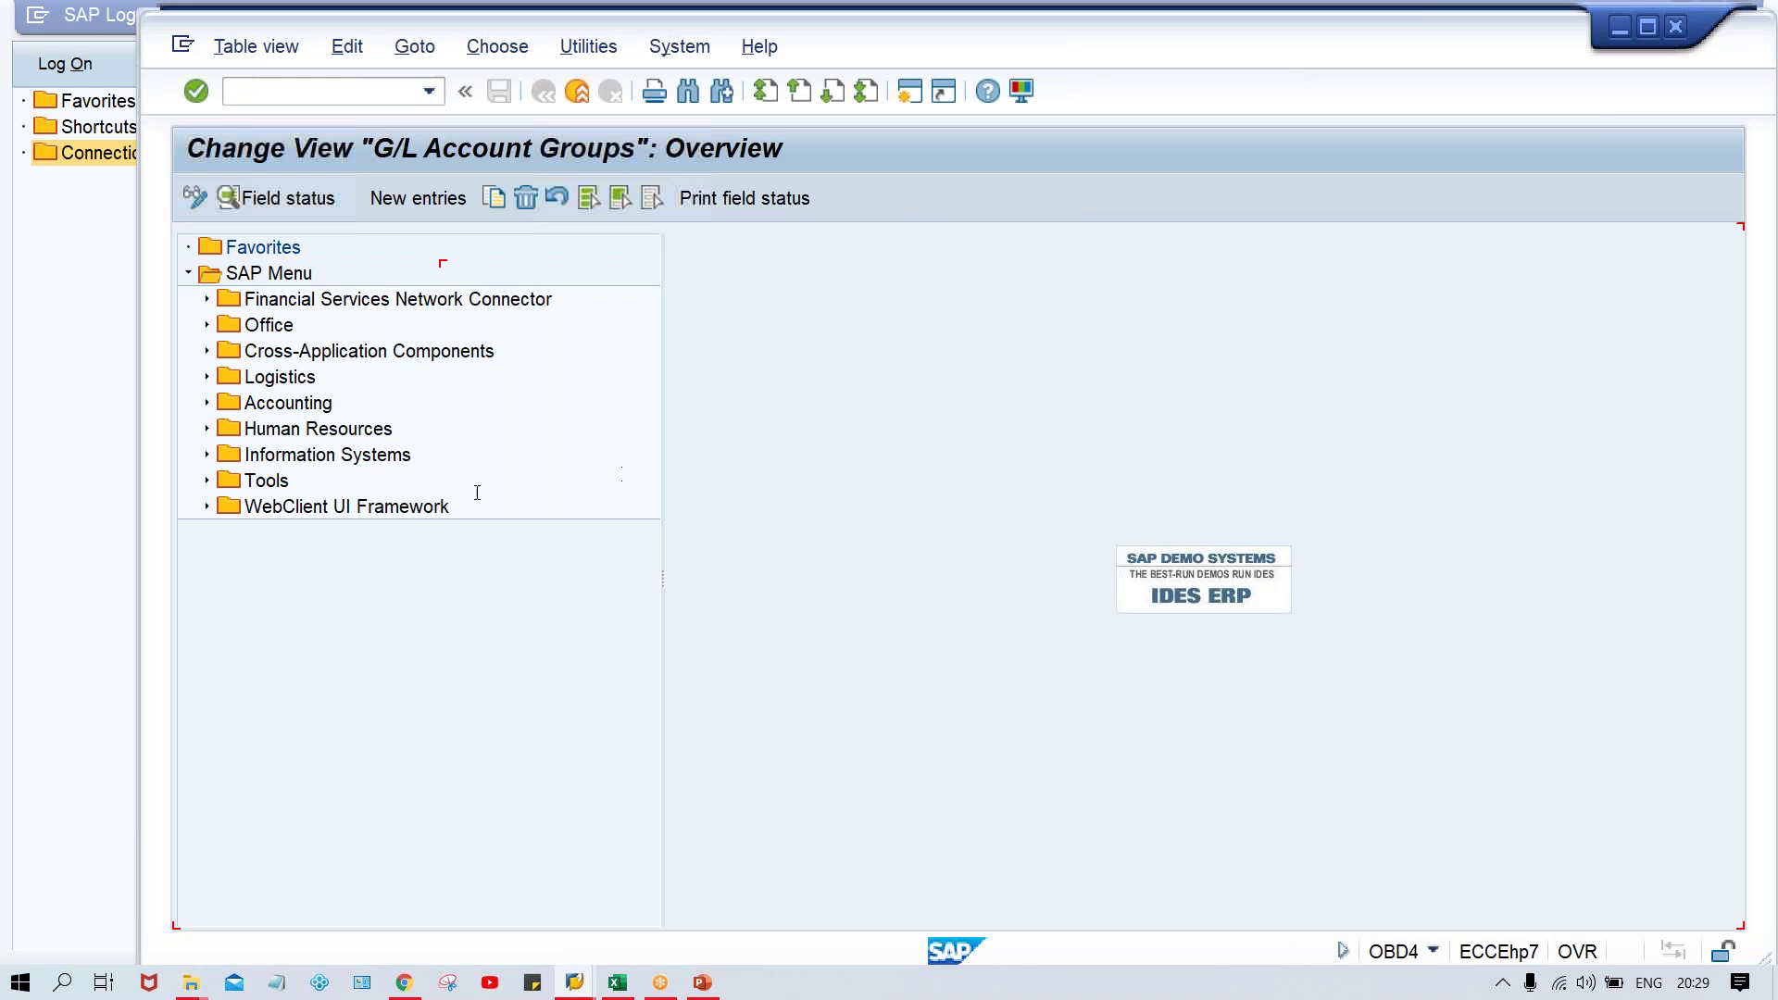
Position the G/L account groups list at chart of accounts TCOA
{"action": "left_click", "coordinate": [515, 909]}
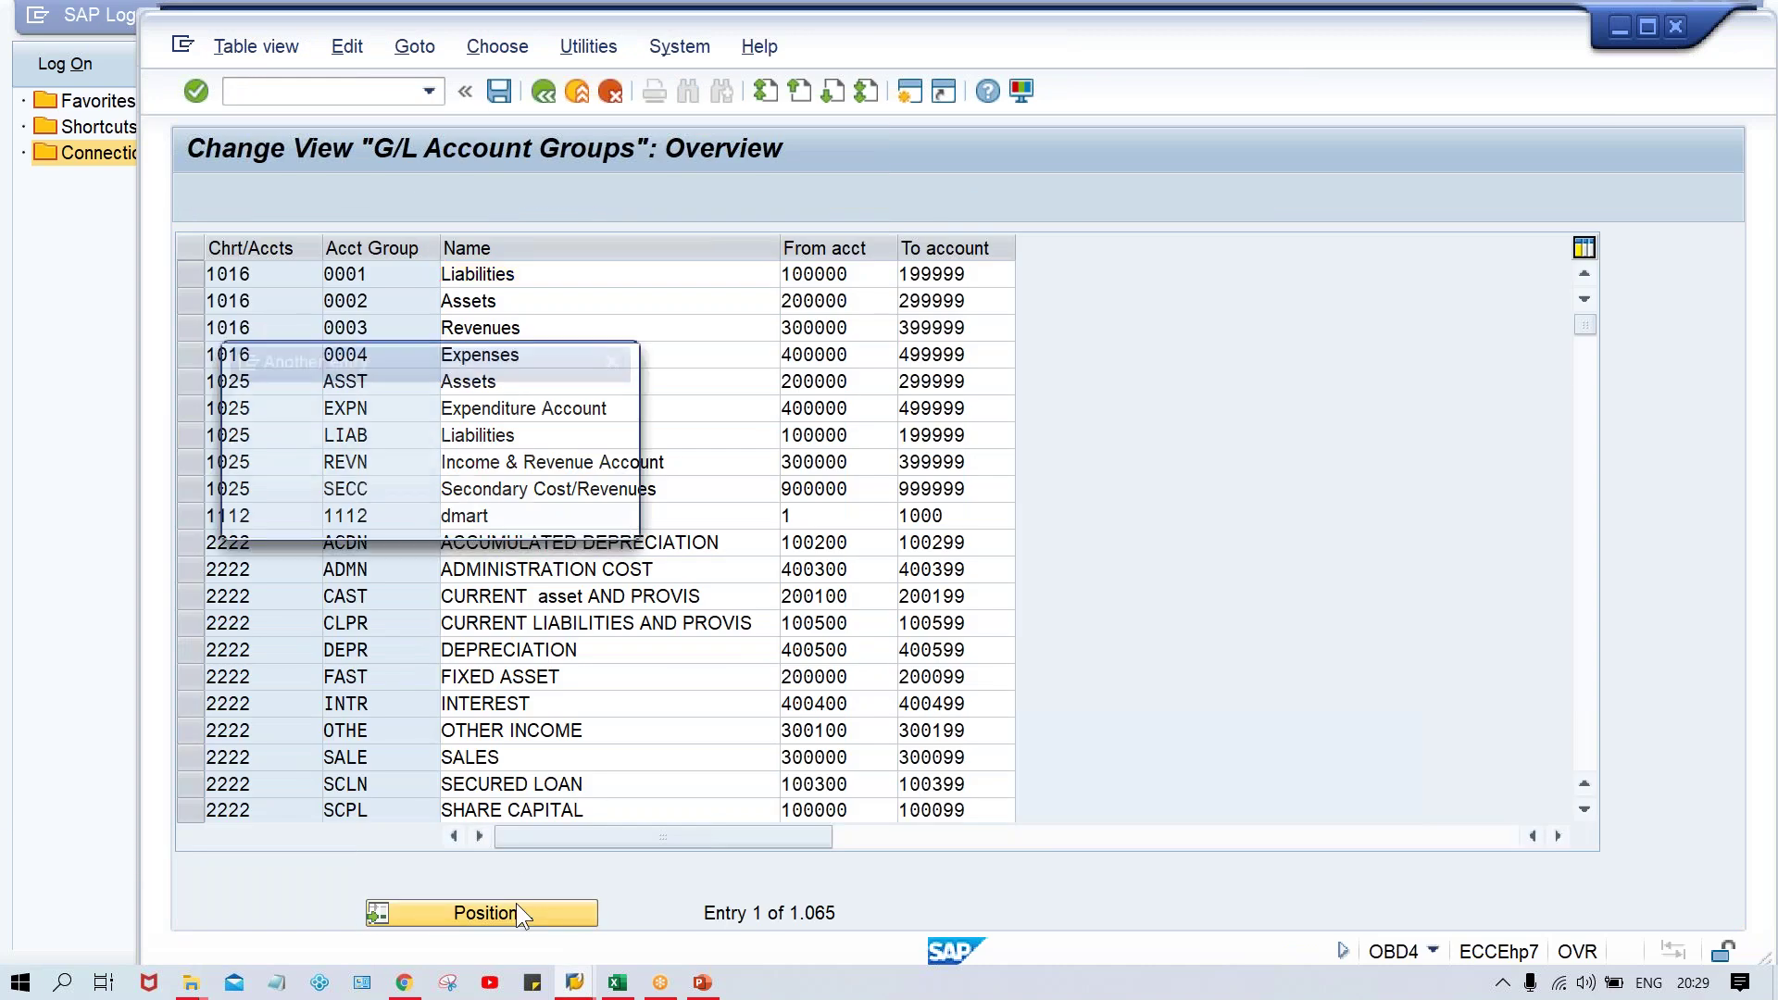
{"action": "type", "text": "TC"}
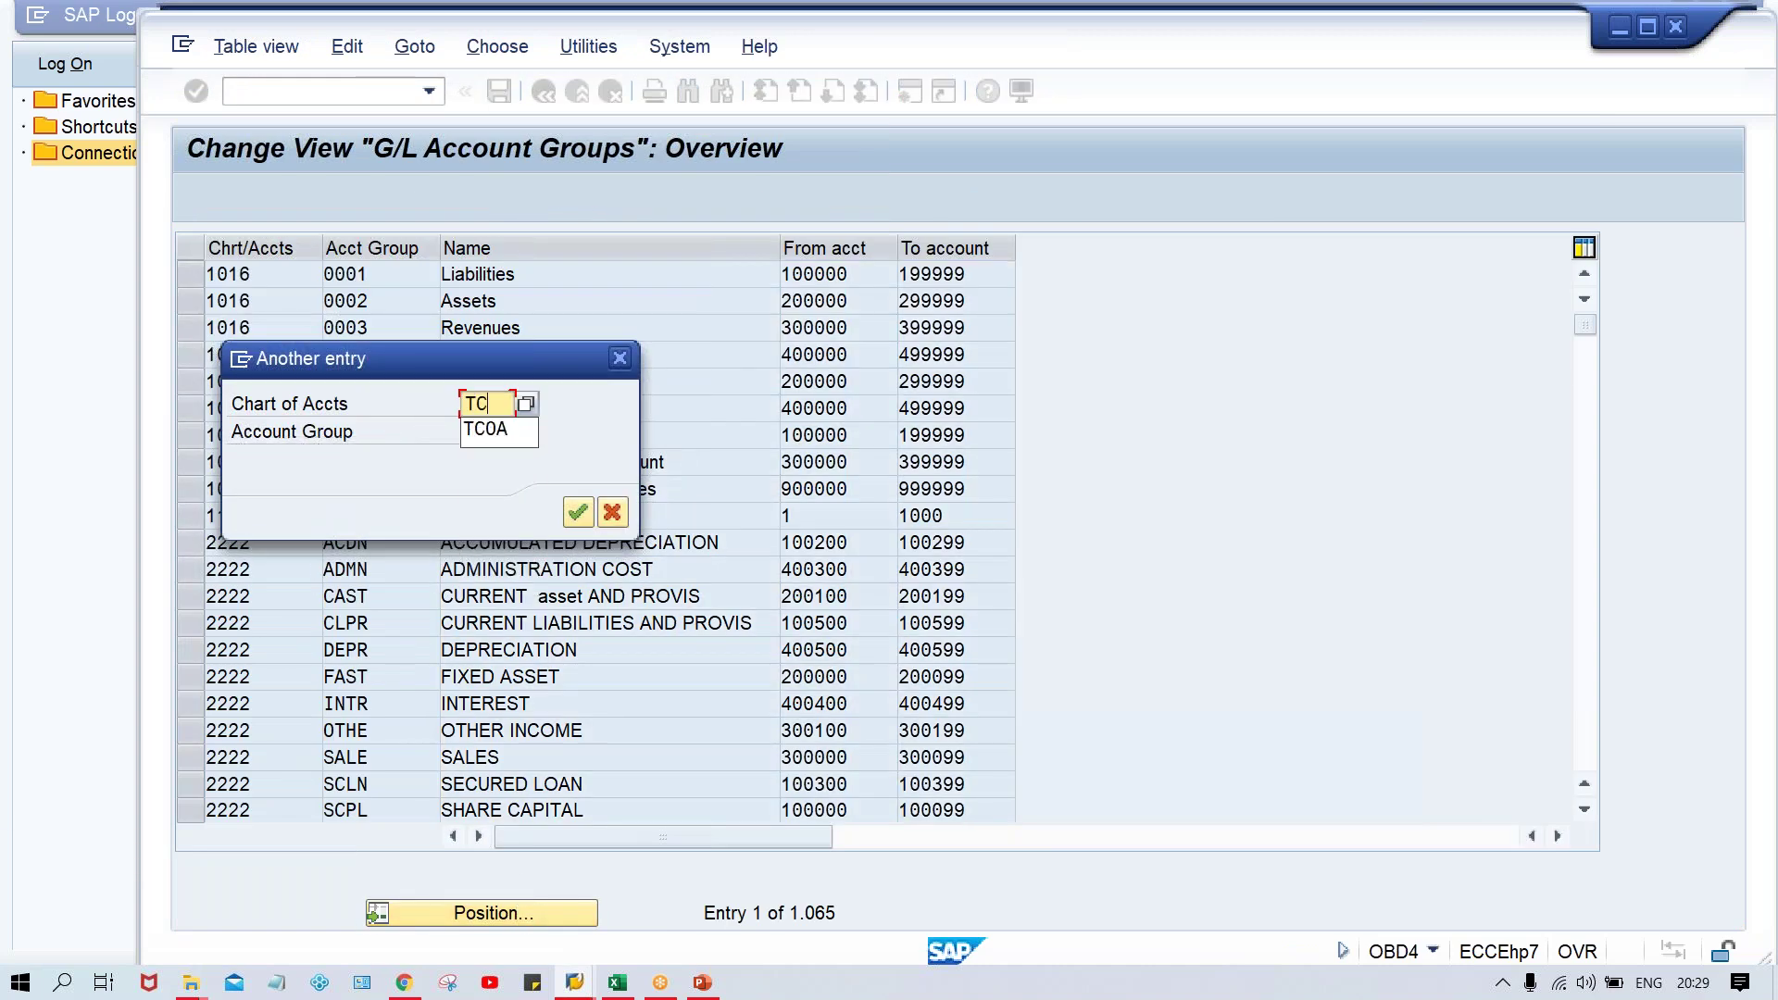
{"action": "type", "text": "OA"}
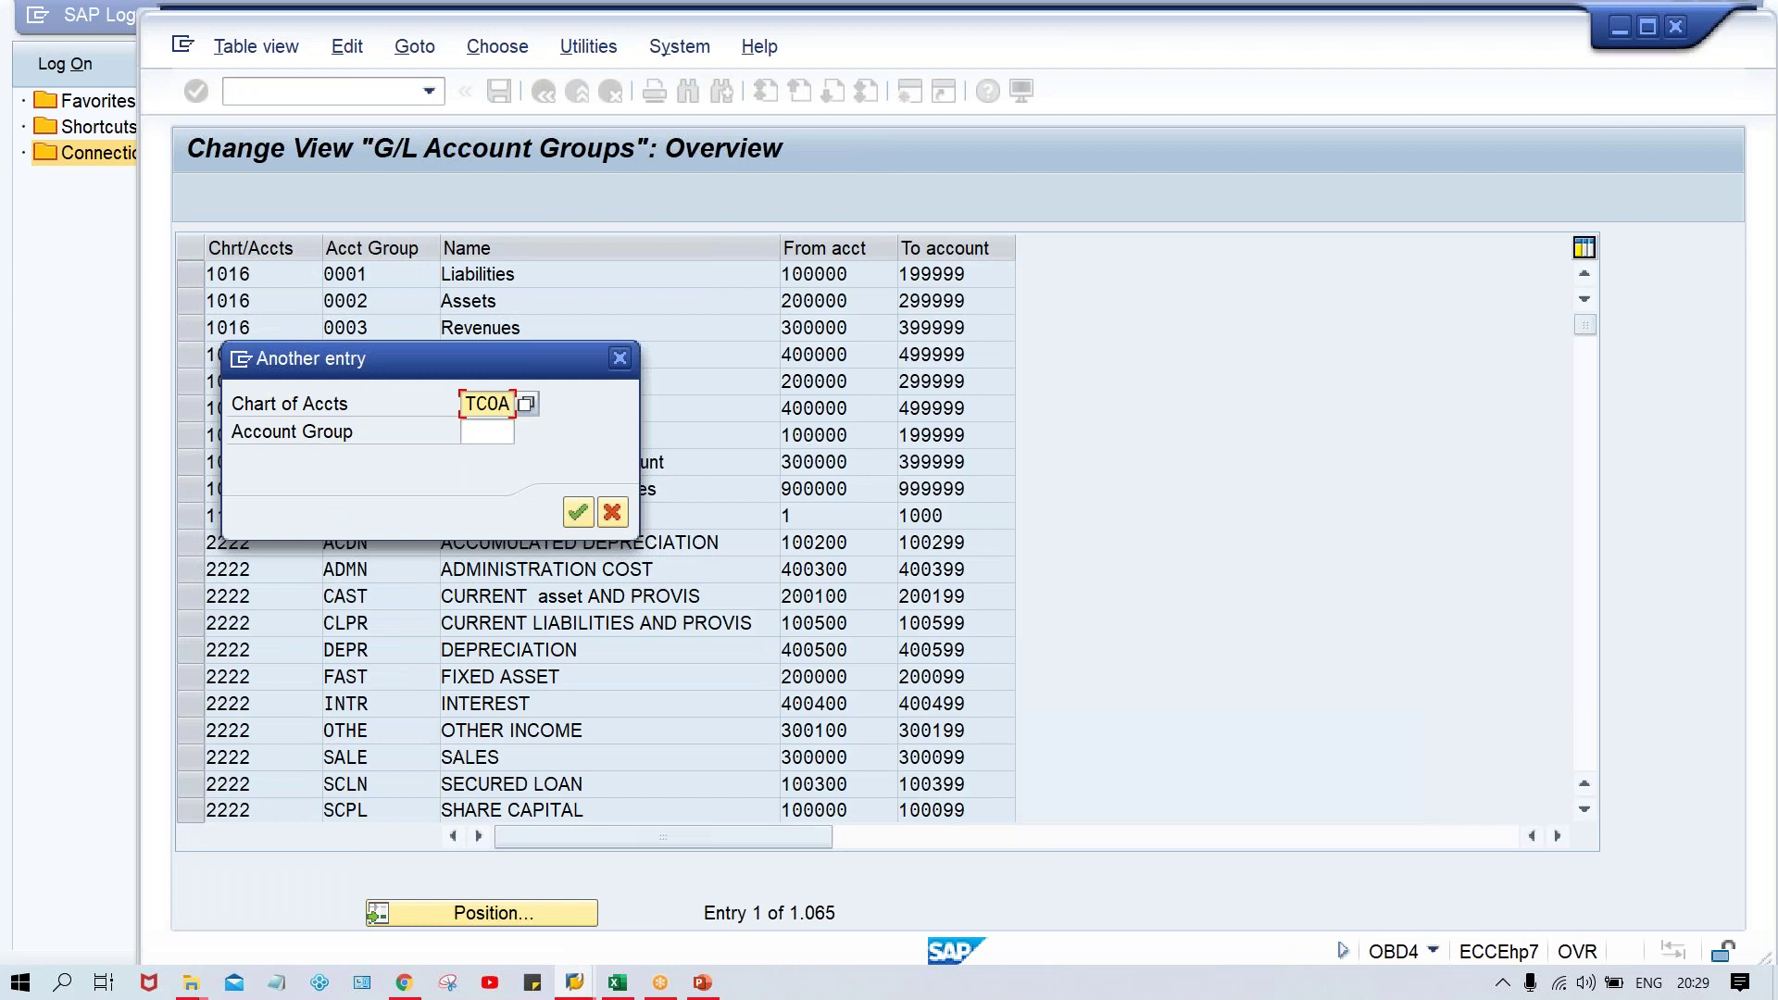
{"action": "key", "text": "Return"}
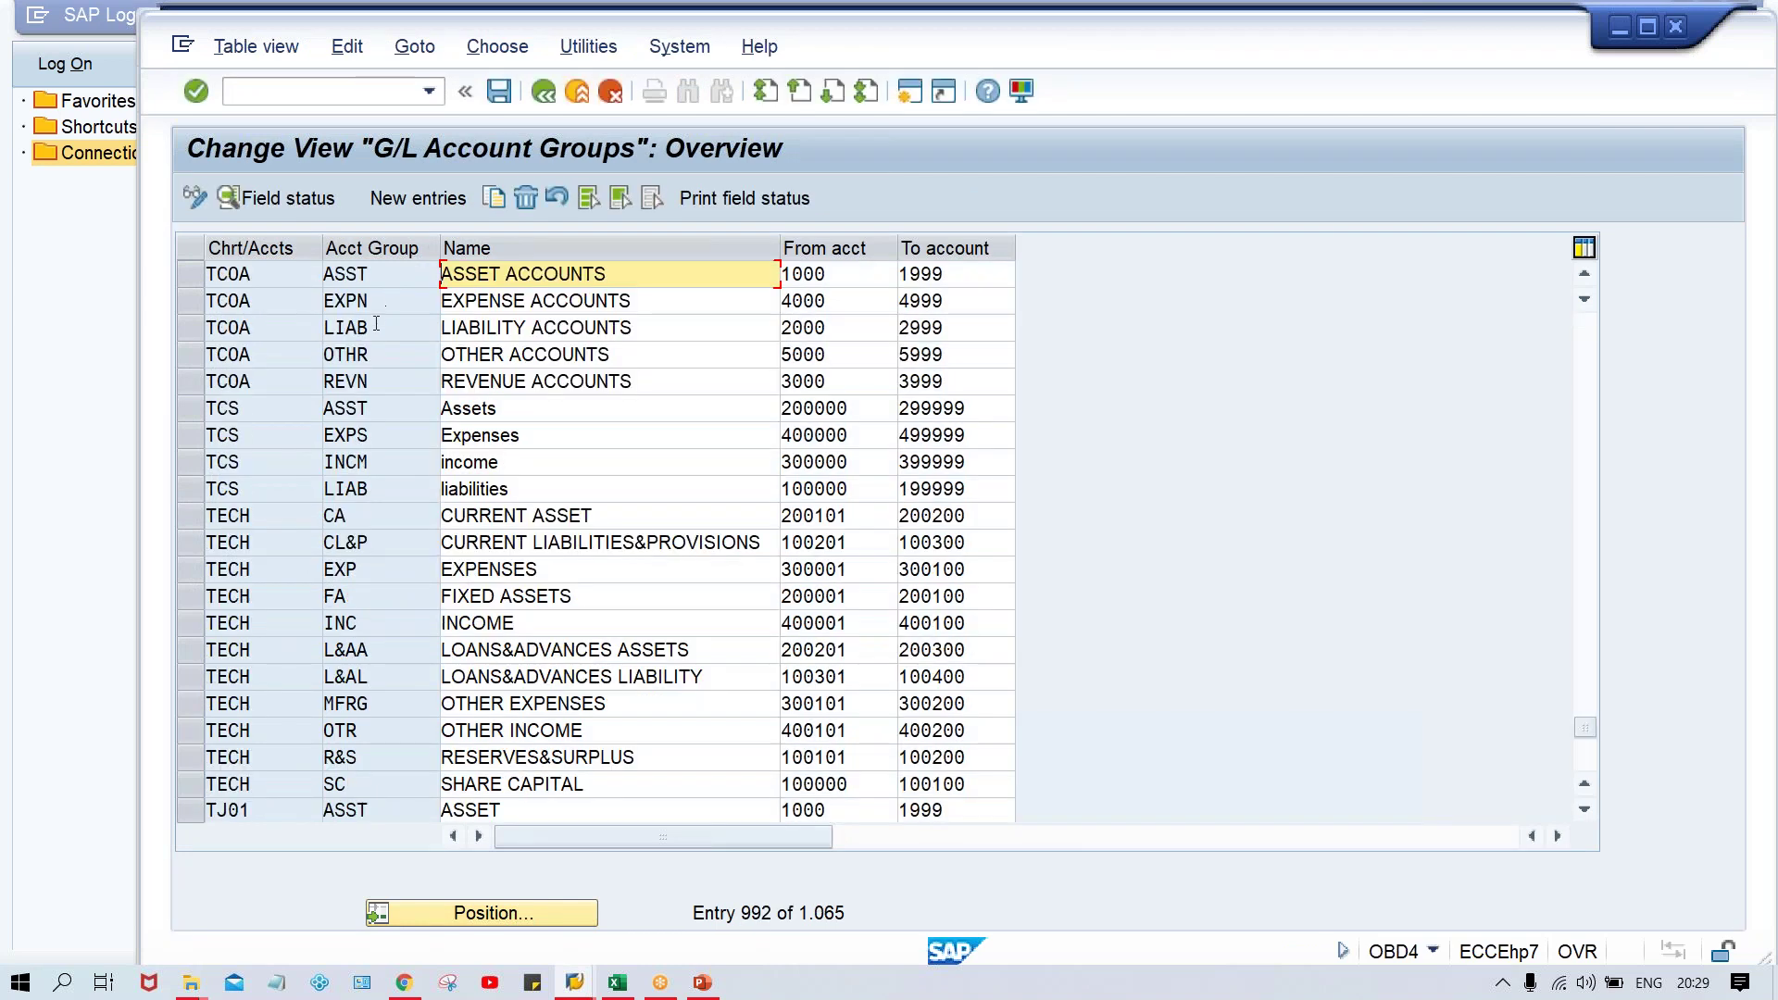
Examine the TCOA account groups, especially the from and to account numbers of LIABILITY ACCOUNTS
{"action": "left_click", "coordinate": [182, 274]}
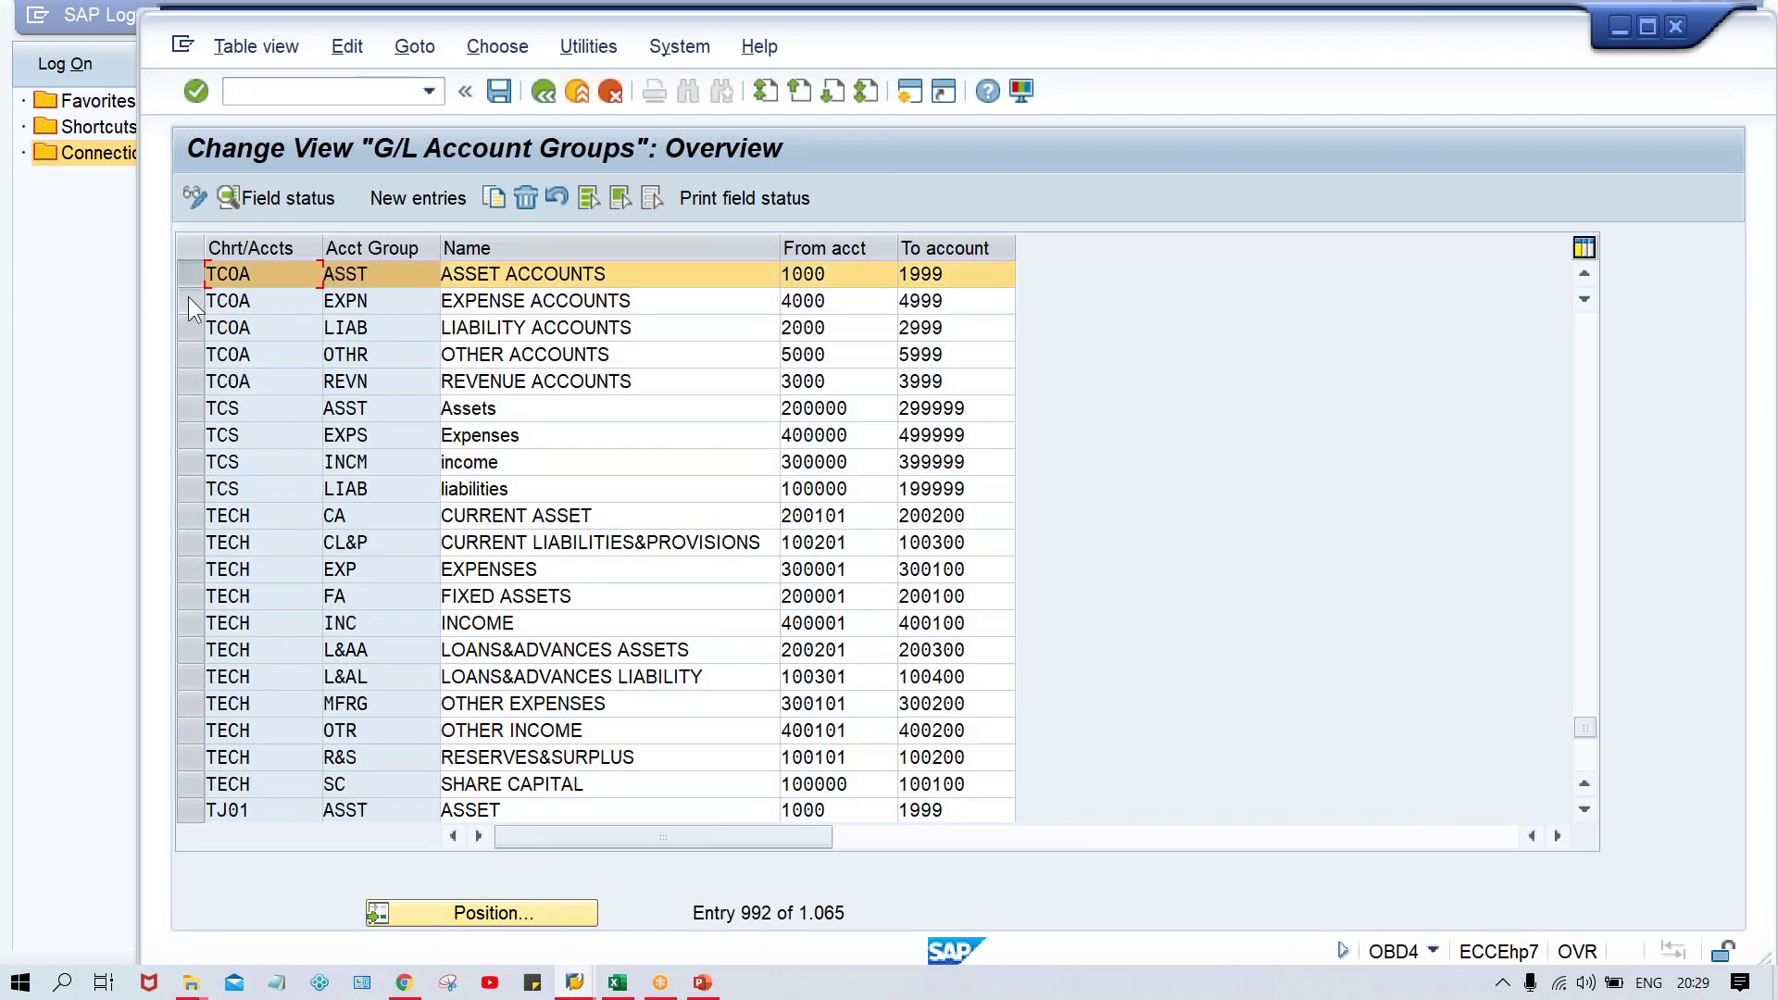
{"action": "left_click", "coordinate": [187, 299]}
{"action": "left_click", "coordinate": [186, 328]}
{"action": "left_click", "coordinate": [381, 330]}
{"action": "left_click", "coordinate": [188, 296]}
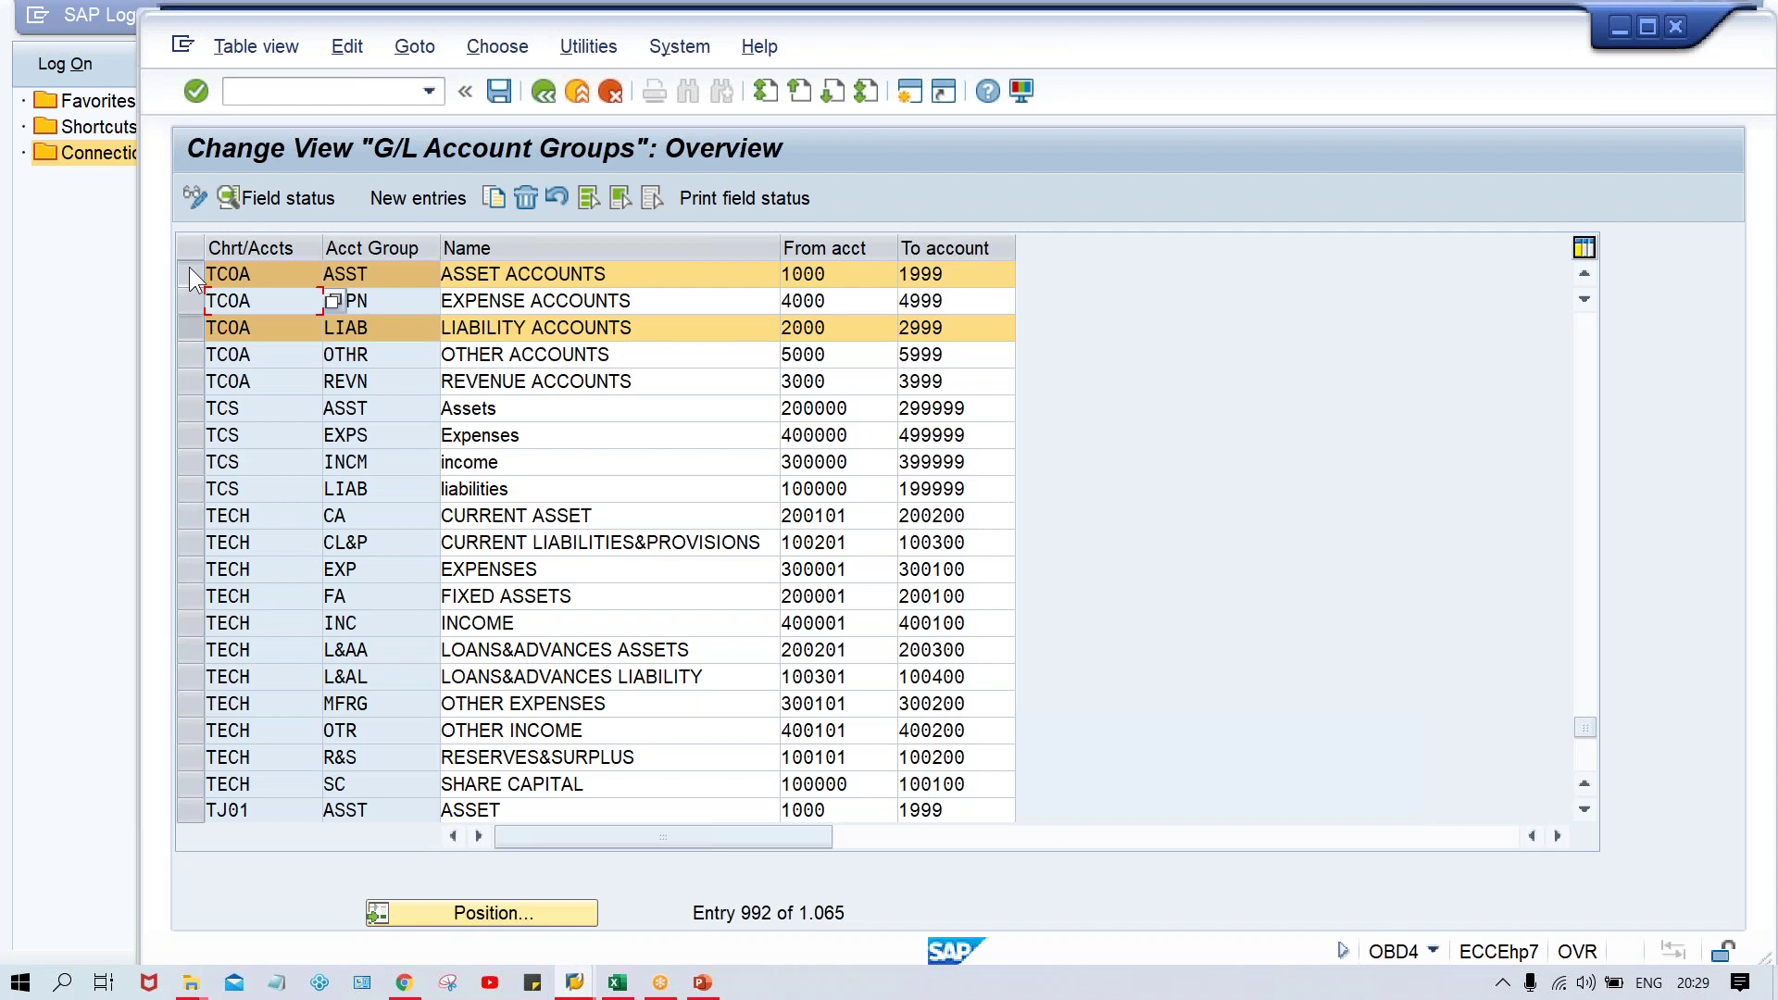
{"action": "left_click", "coordinate": [190, 268]}
{"action": "left_click", "coordinate": [860, 334]}
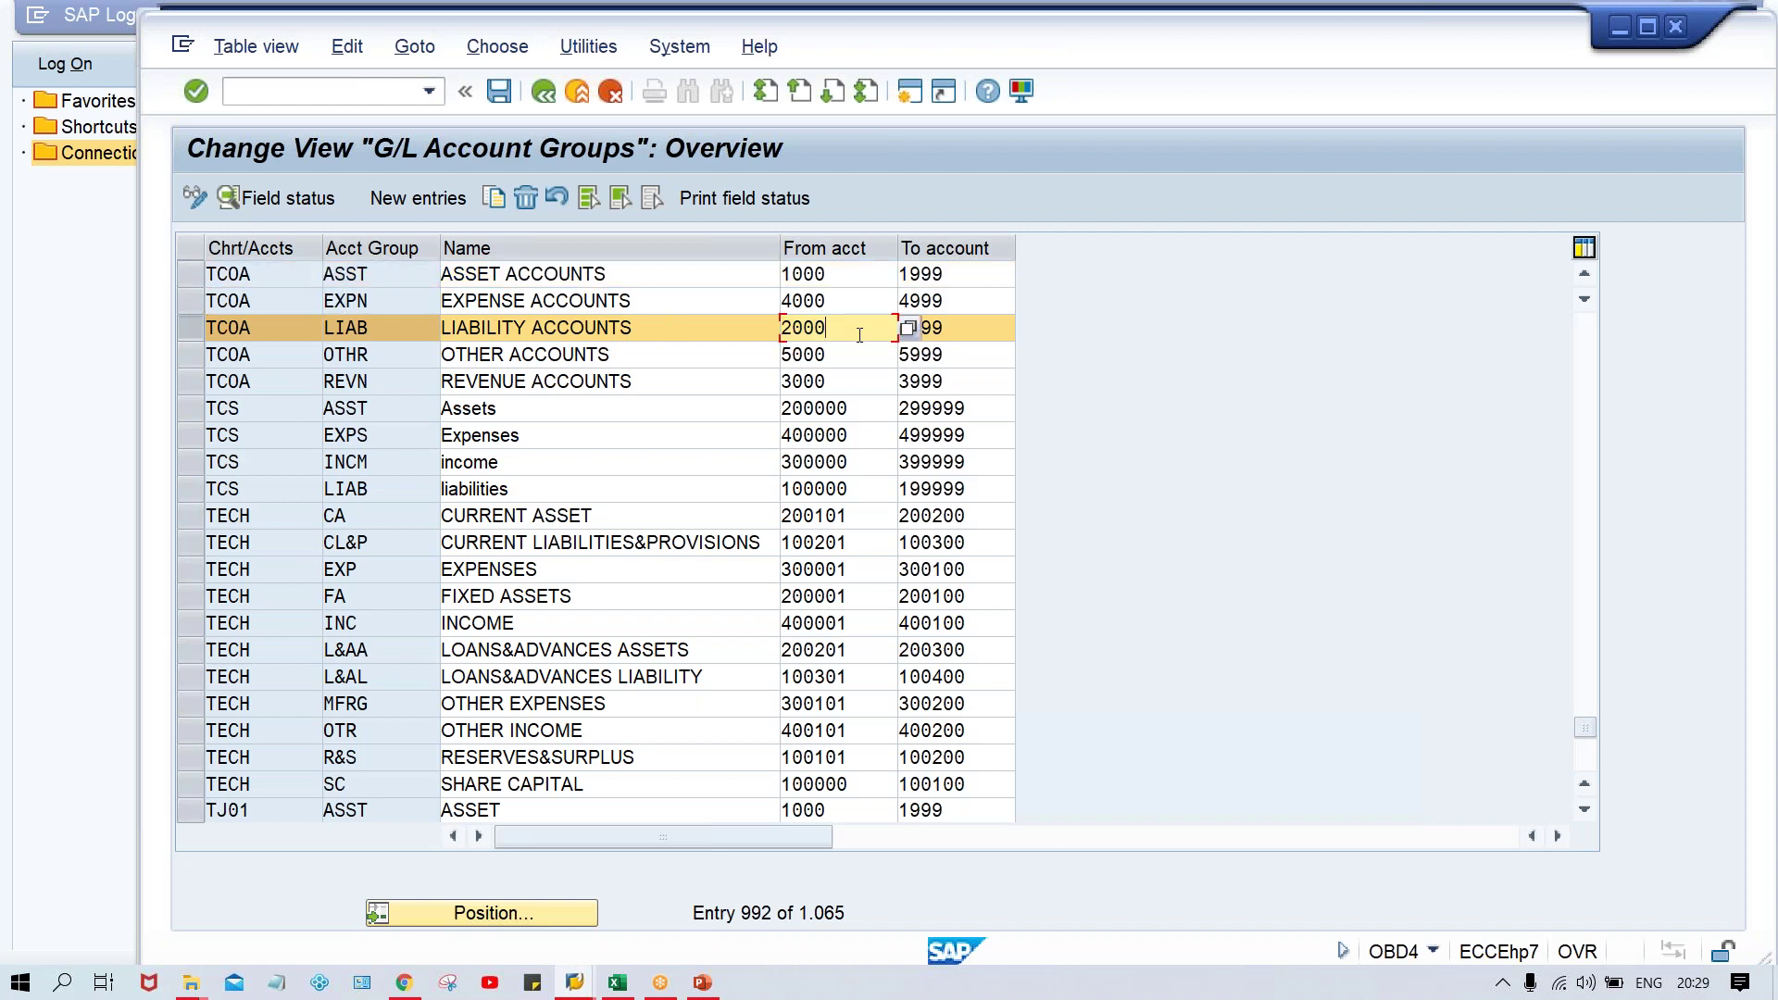
{"action": "left_click", "coordinate": [973, 333]}
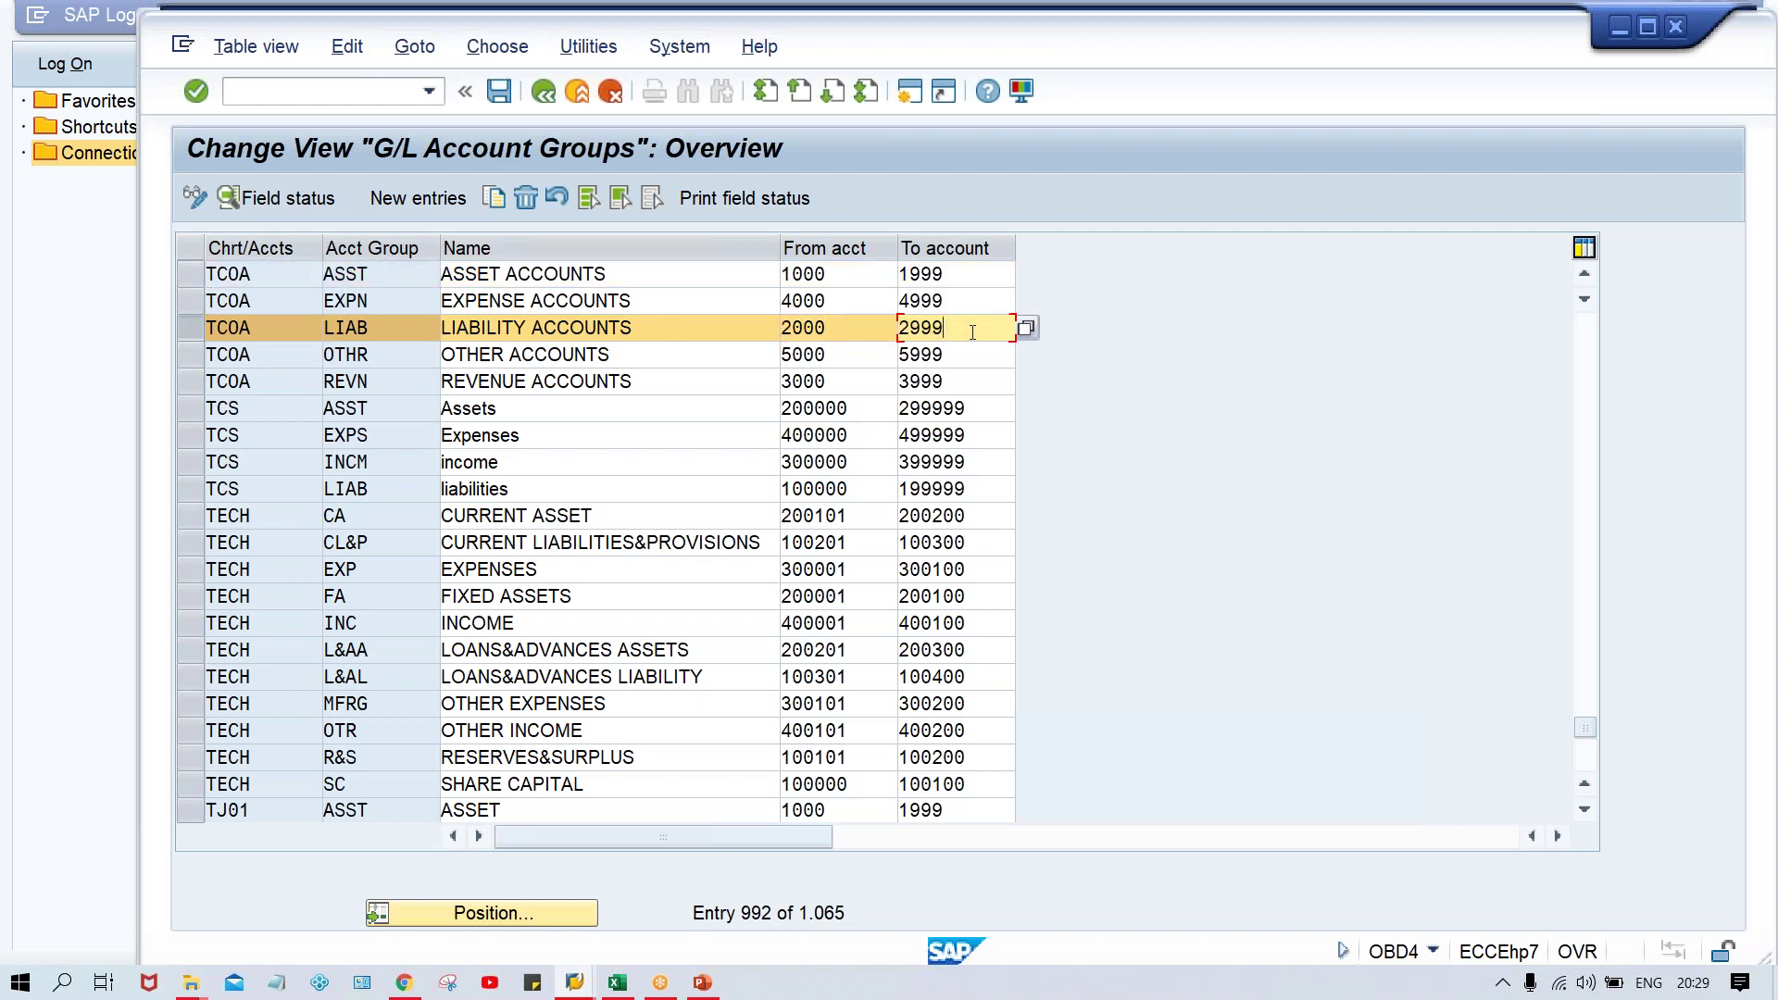
Return to the FS00 session and start creating G/L account 2000 in company code TM00
{"action": "left_click", "coordinate": [576, 984]}
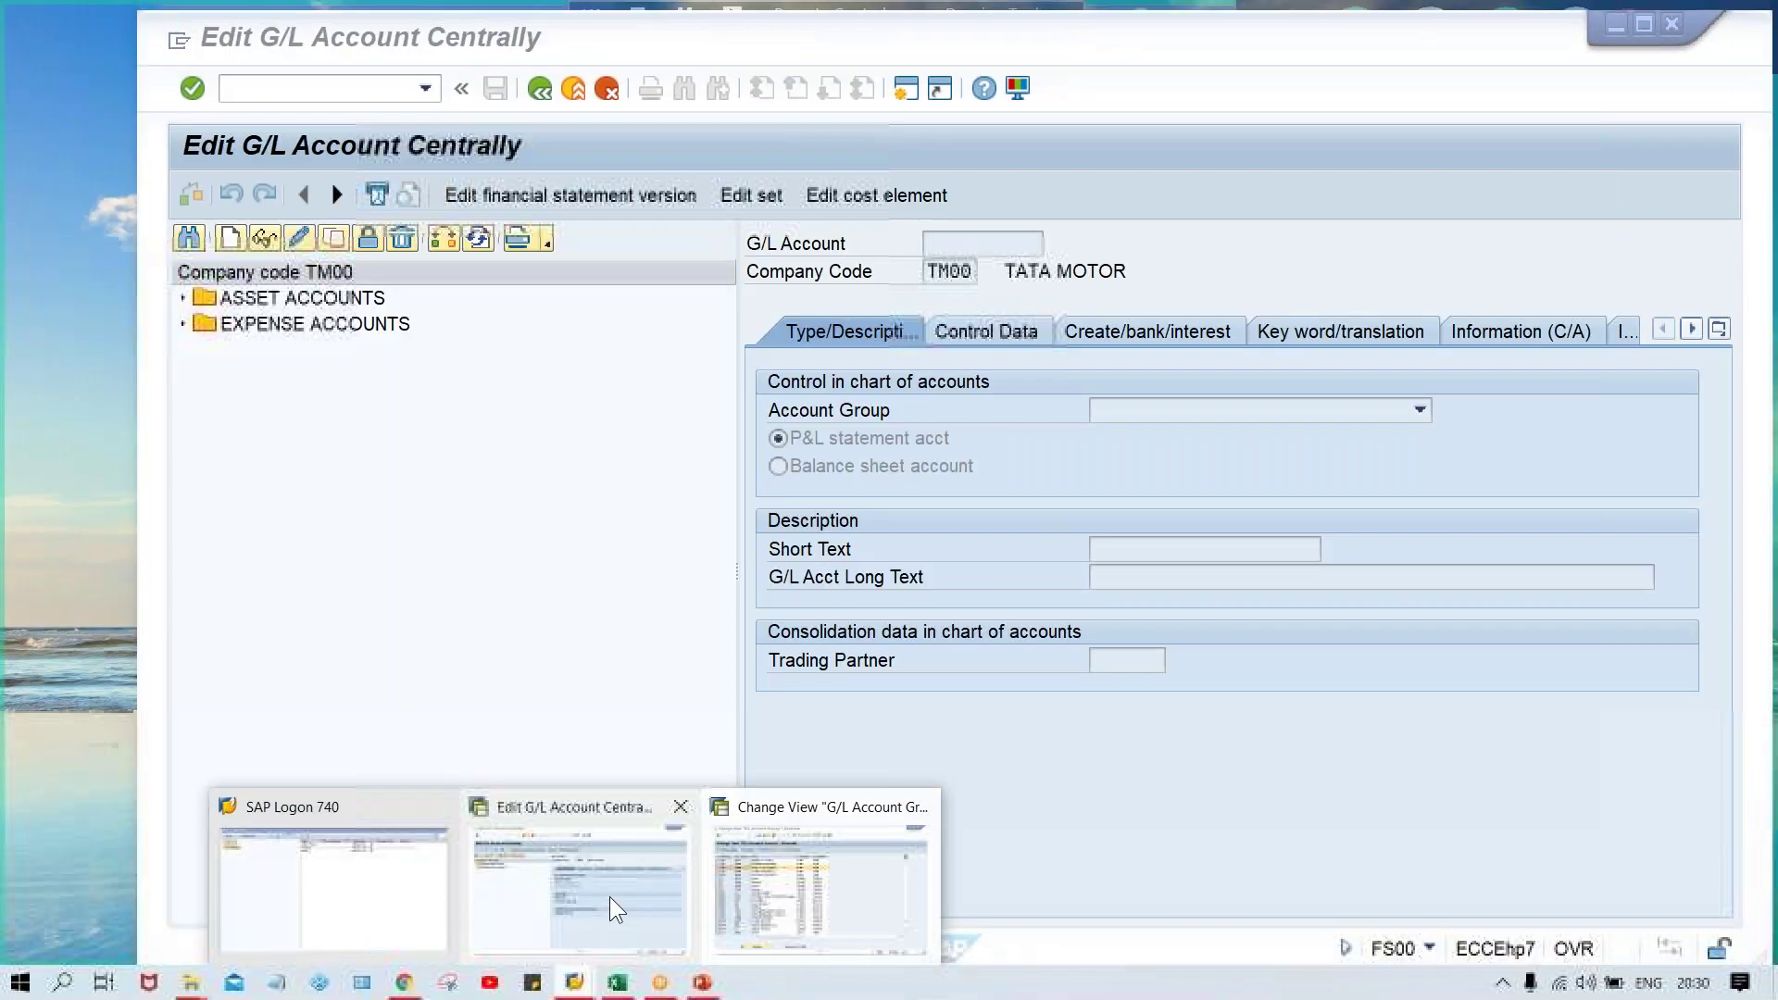
{"action": "left_click", "coordinate": [609, 896]}
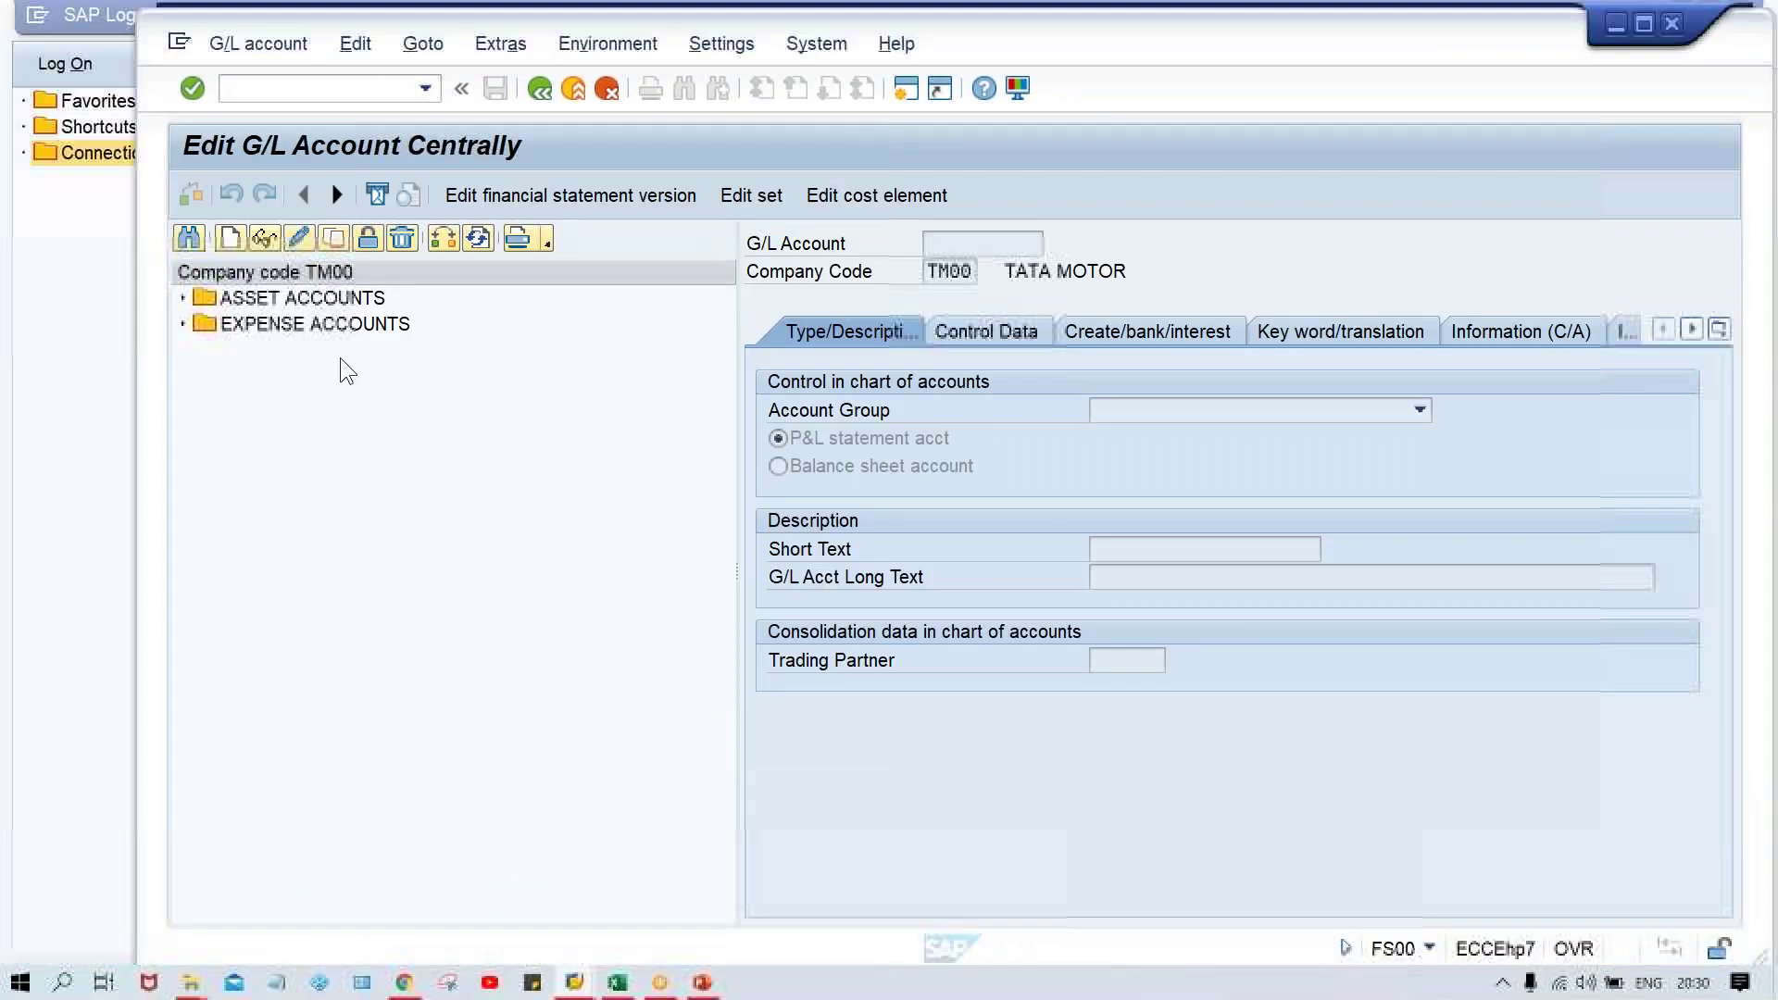
{"action": "left_click", "coordinate": [232, 238]}
{"action": "type", "text": "2000"}
{"action": "key", "text": "Return"}
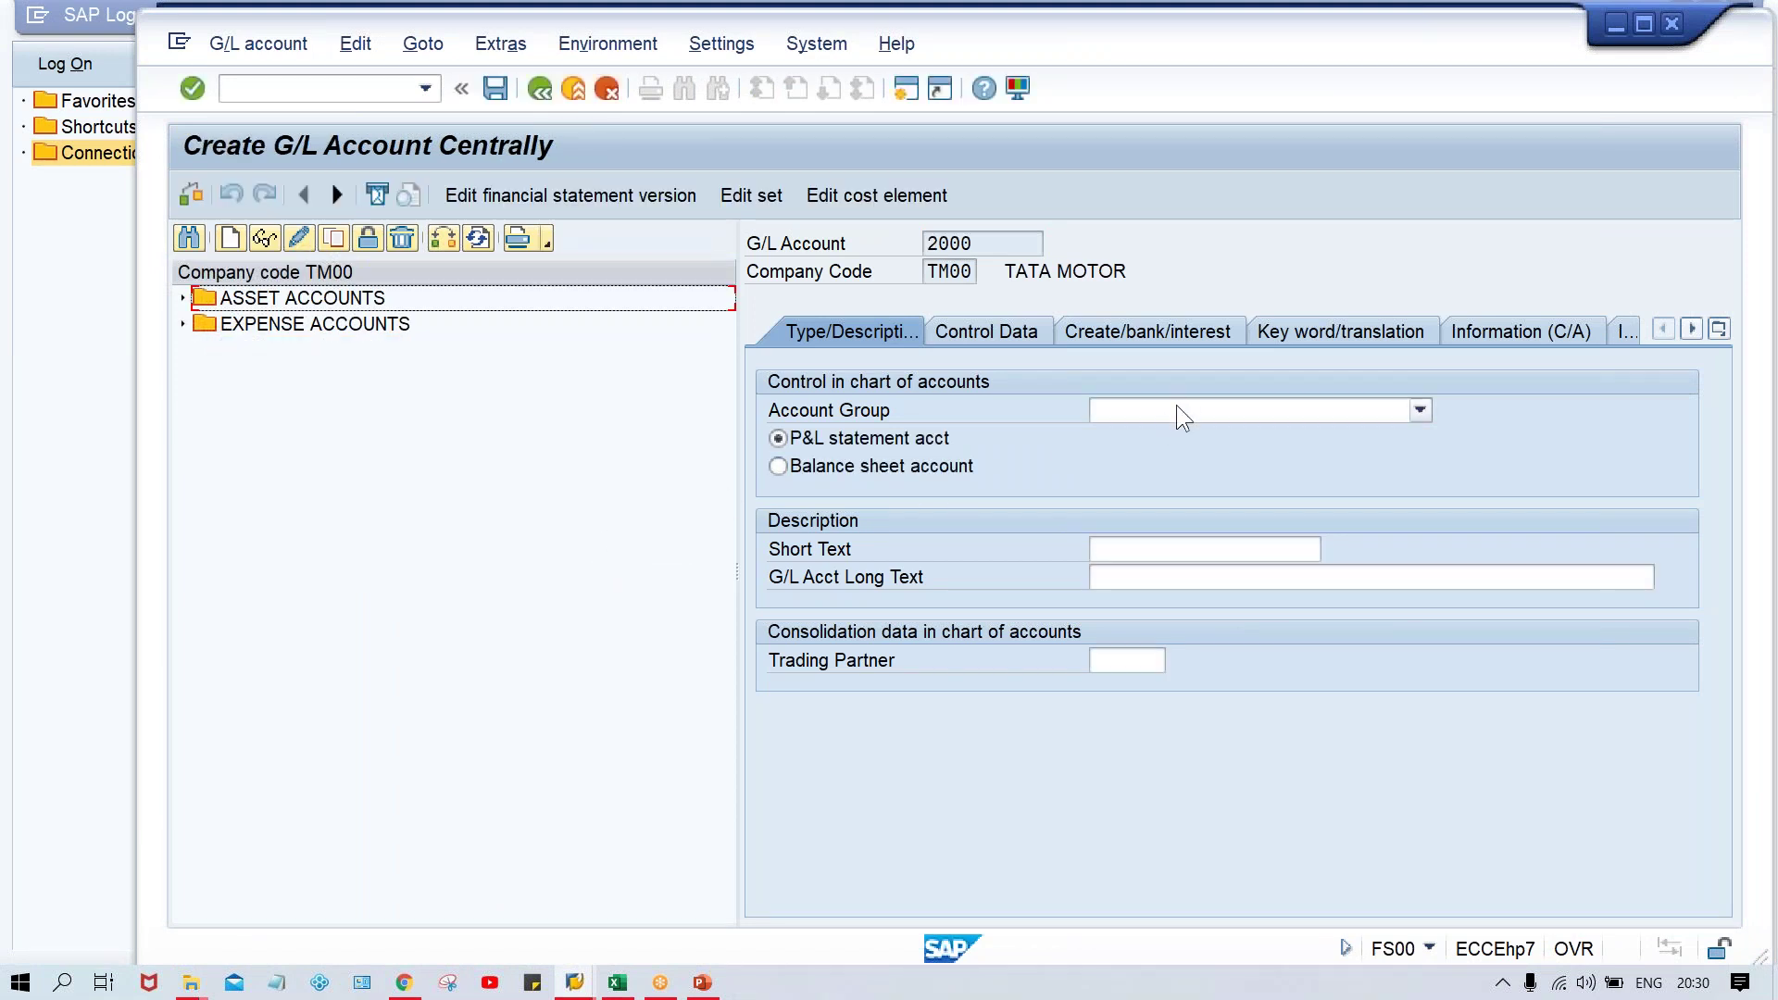
Assign account 2000 to the LIABILITY ACCOUNTS group and classify it as a balance sheet account
{"action": "left_click", "coordinate": [1176, 408]}
{"action": "left_click", "coordinate": [1186, 496]}
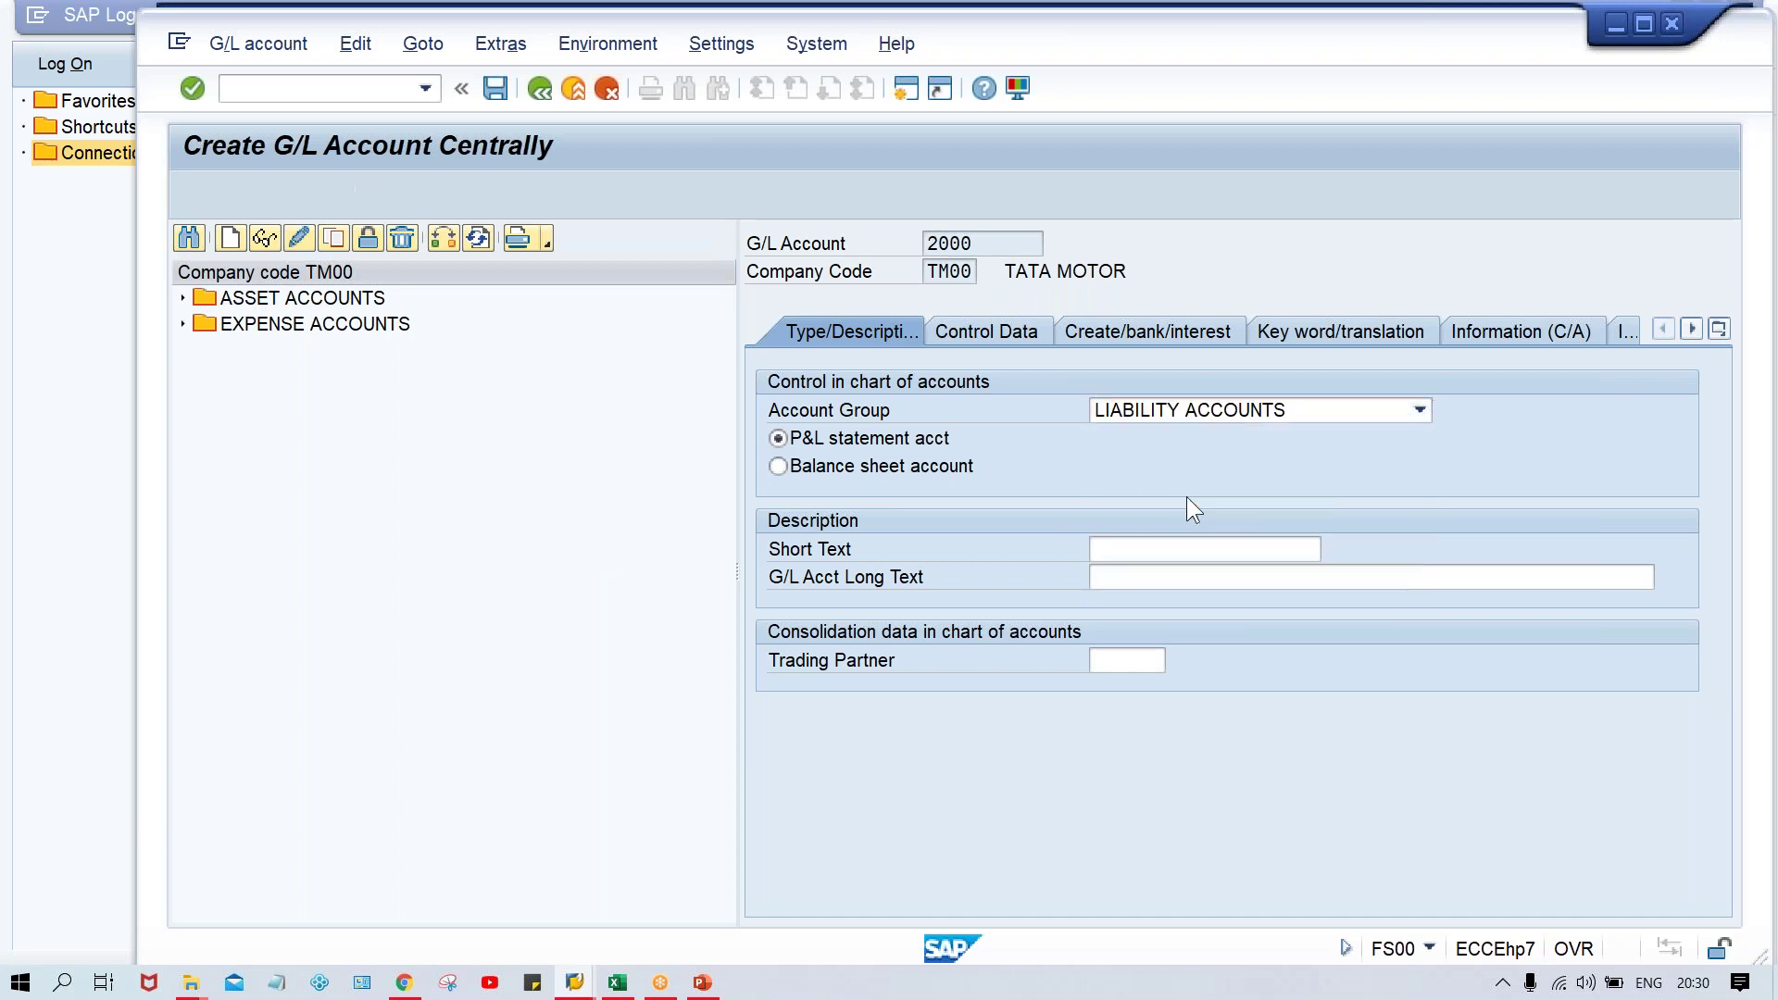
{"action": "left_click", "coordinate": [905, 467]}
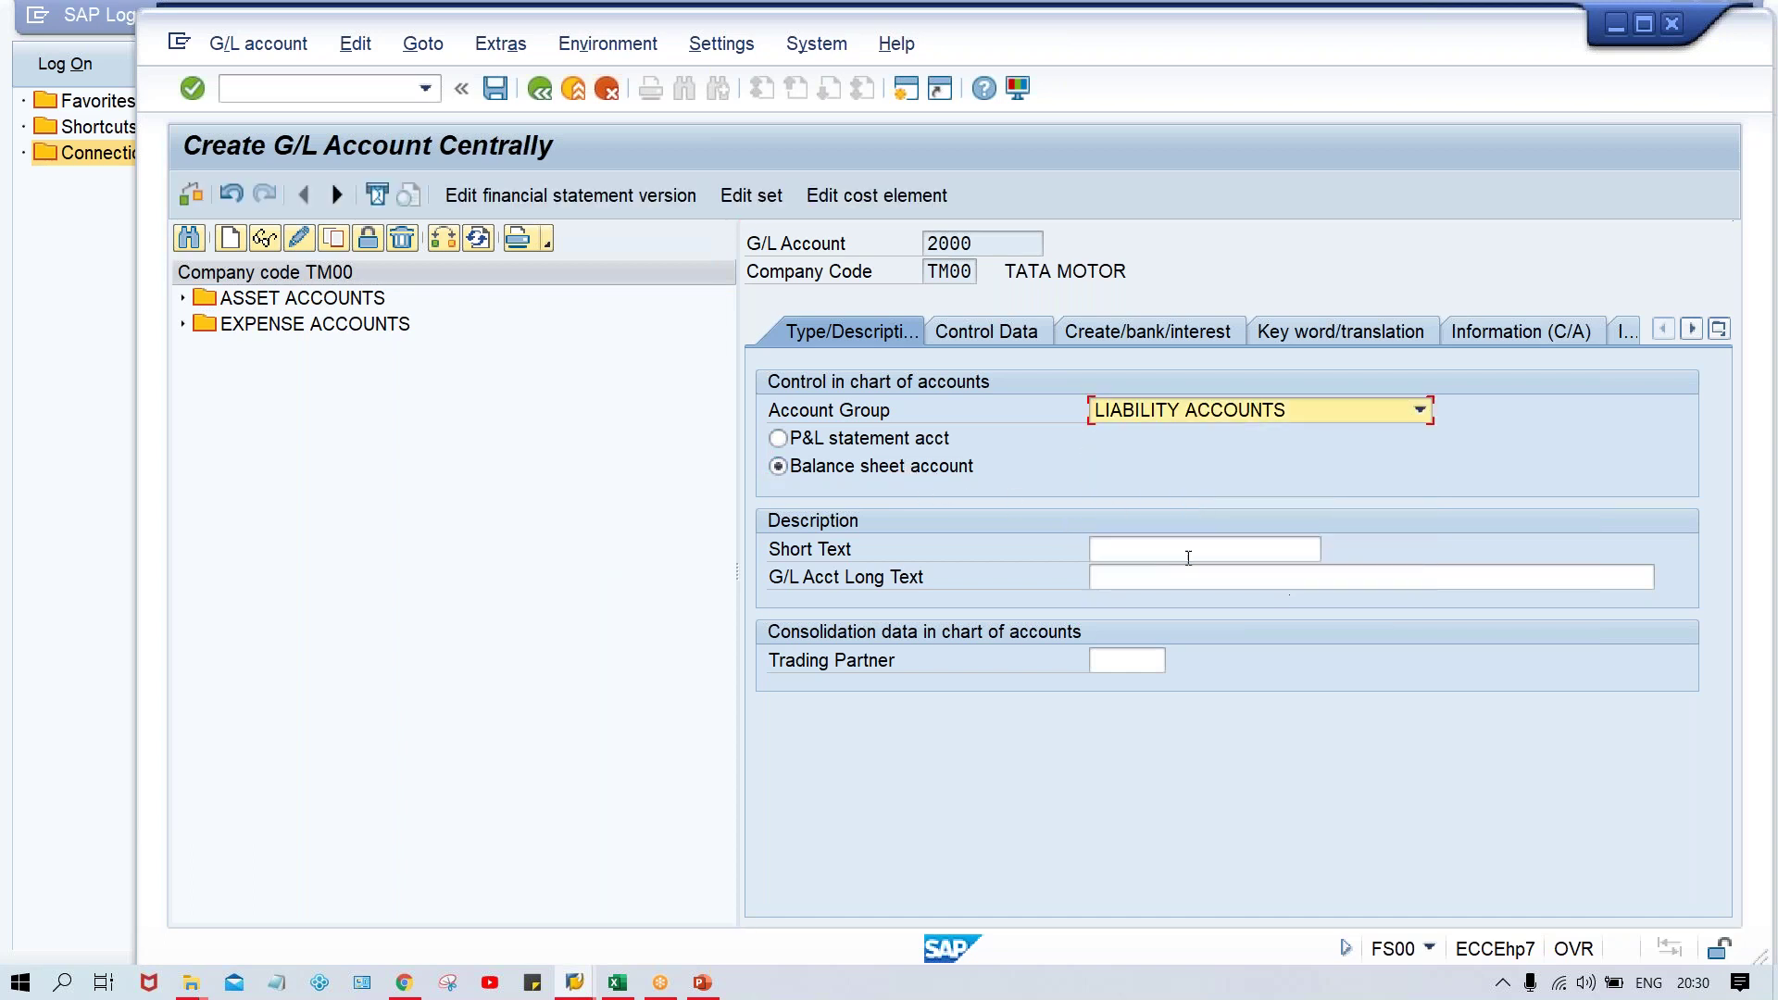
Enter ACCOUNT PAYABLE as the short text of G/L account 2000
{"action": "left_click", "coordinate": [1154, 547]}
{"action": "type", "text": "A"}
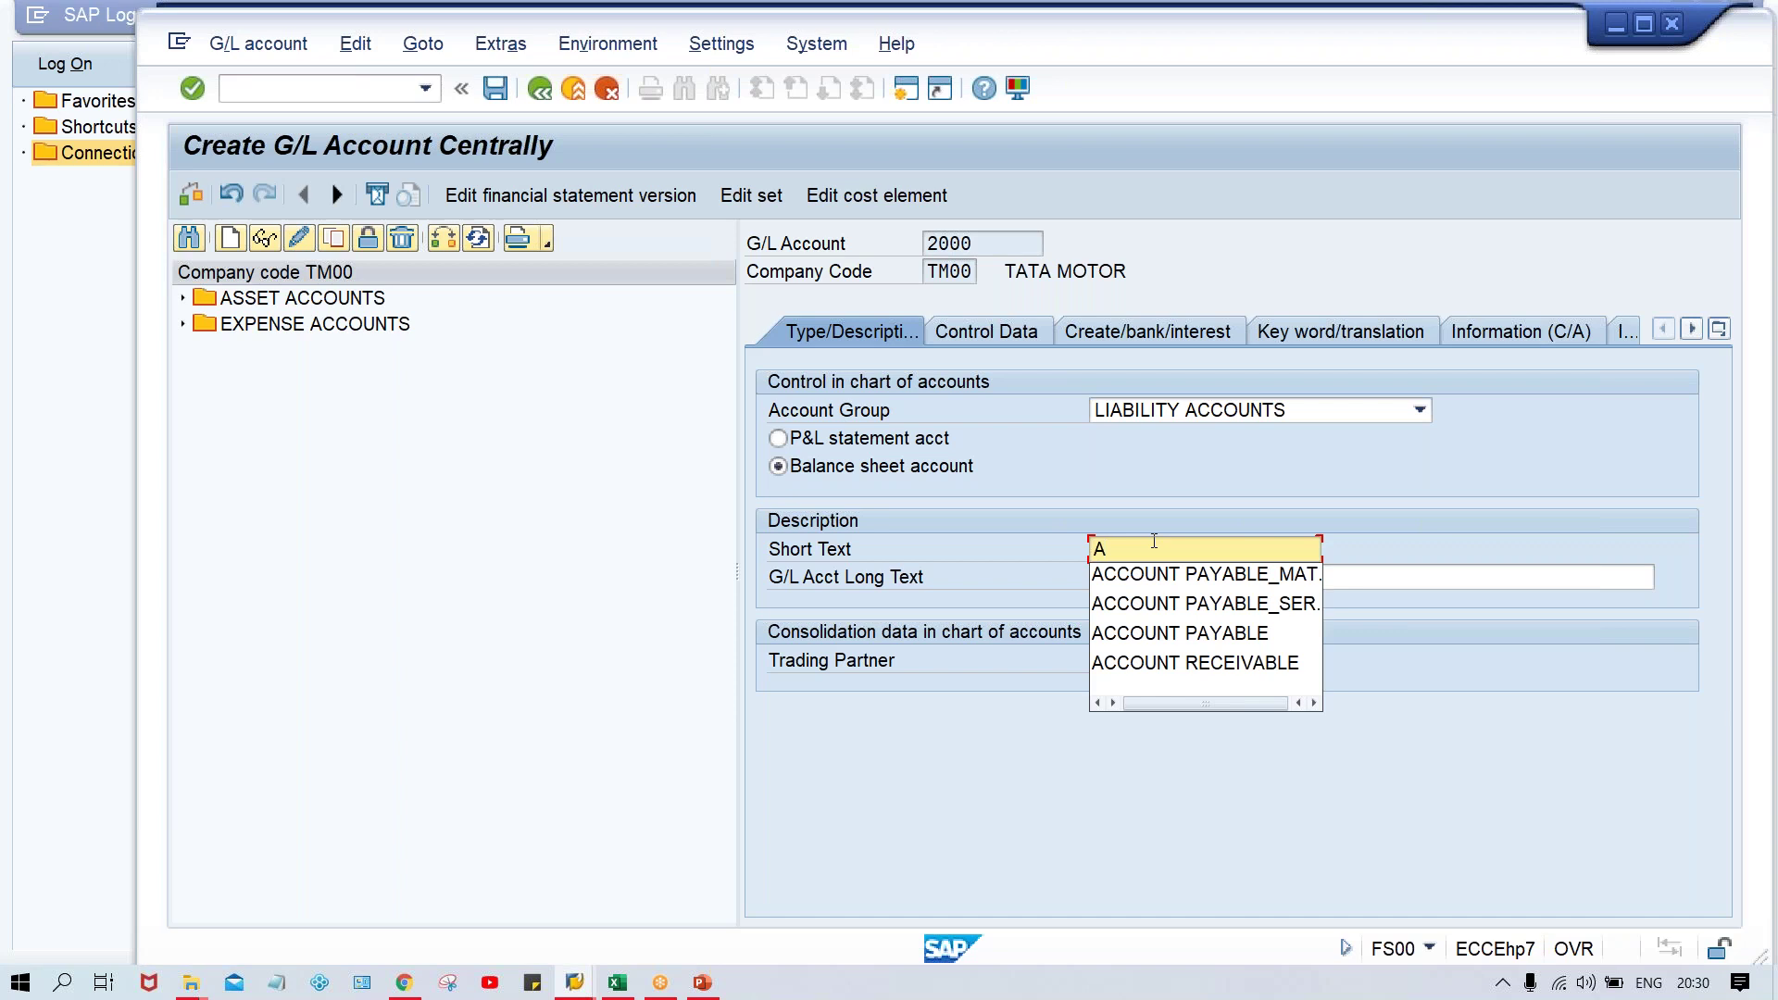
{"action": "key", "text": "Down"}
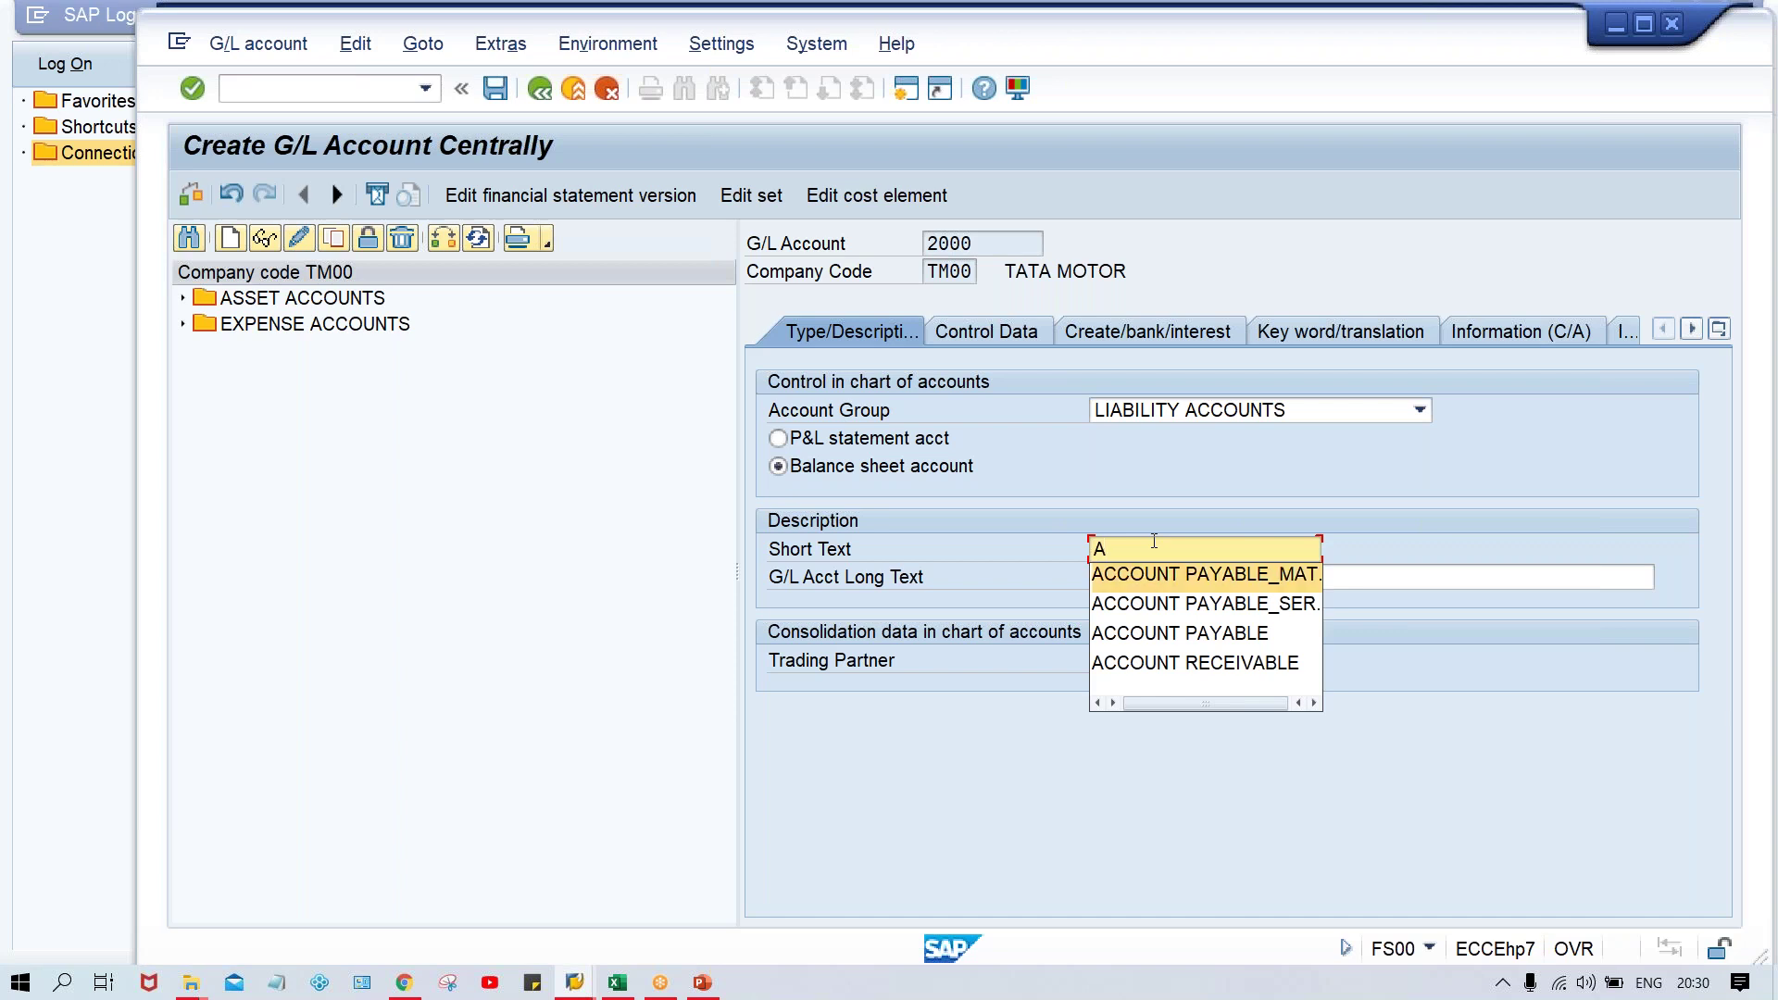
{"action": "key", "text": "Return"}
{"action": "key", "text": "BackSpace"}
{"action": "key", "text": "BackSpace"}
{"action": "key", "text": "BackSpace"}
{"action": "key", "text": "BackSpace"}
{"action": "key", "text": "BackSpace"}
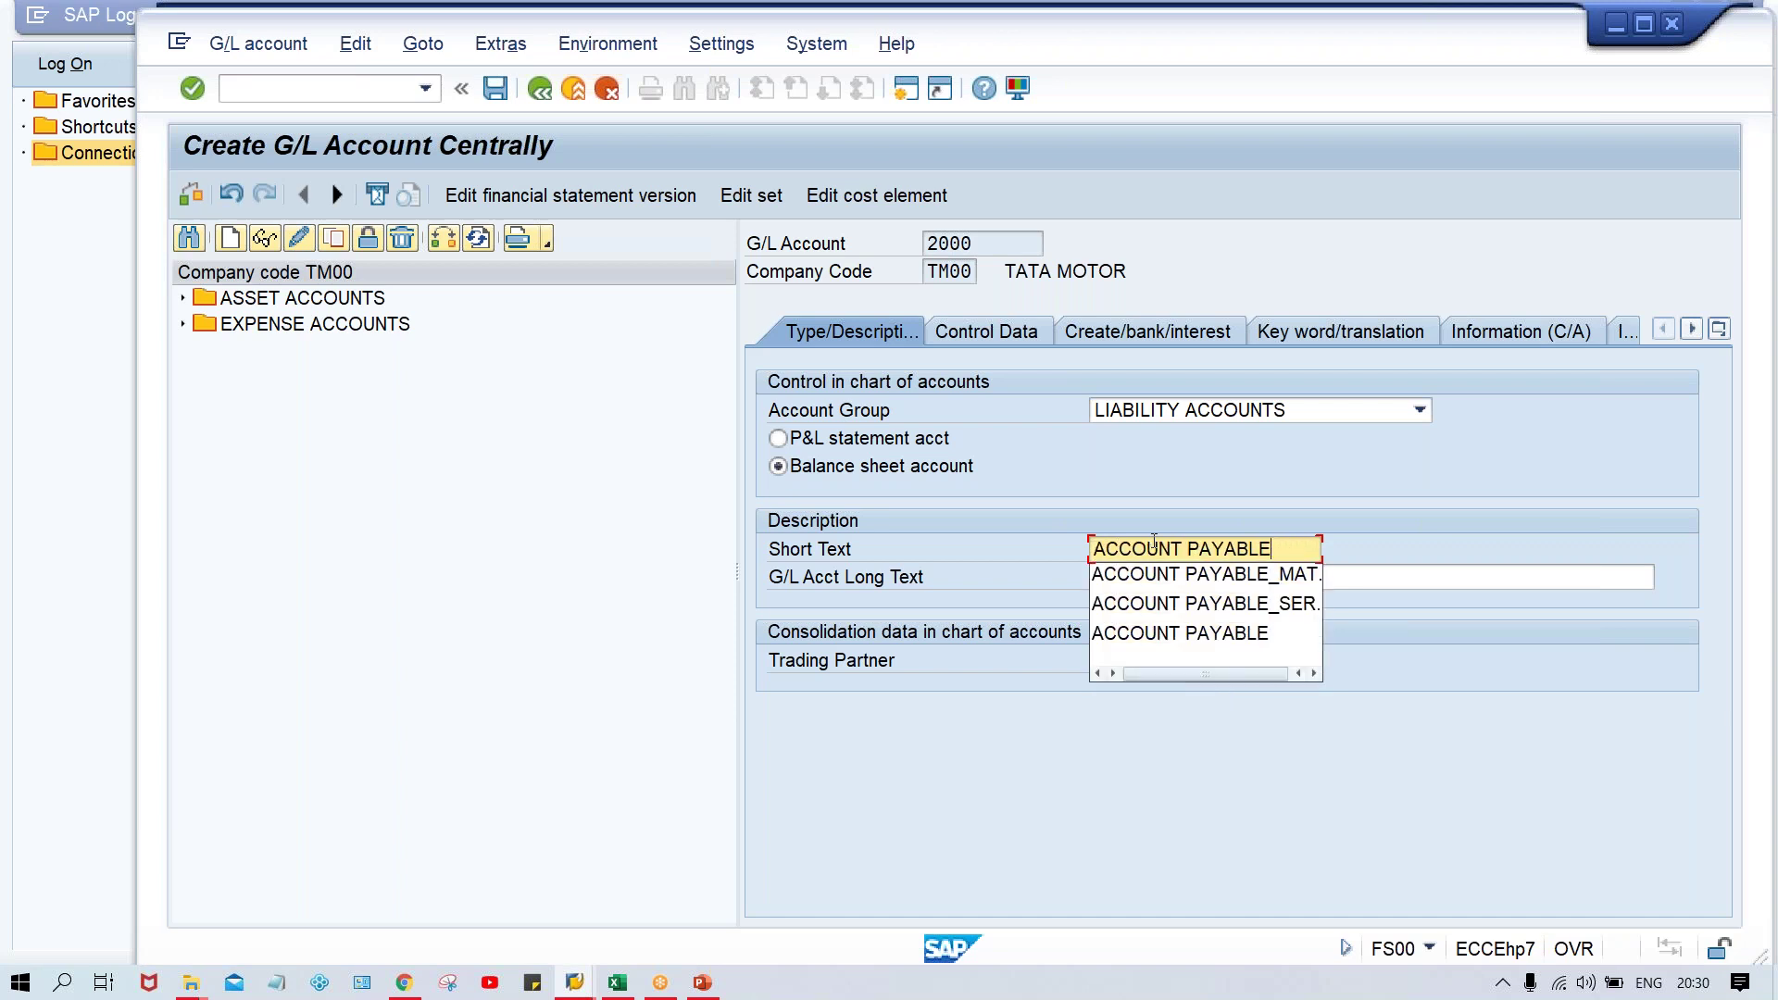
Copy the short text ACCOUNT PAYABLE into the G/L account long text
{"action": "key", "text": "Tab"}
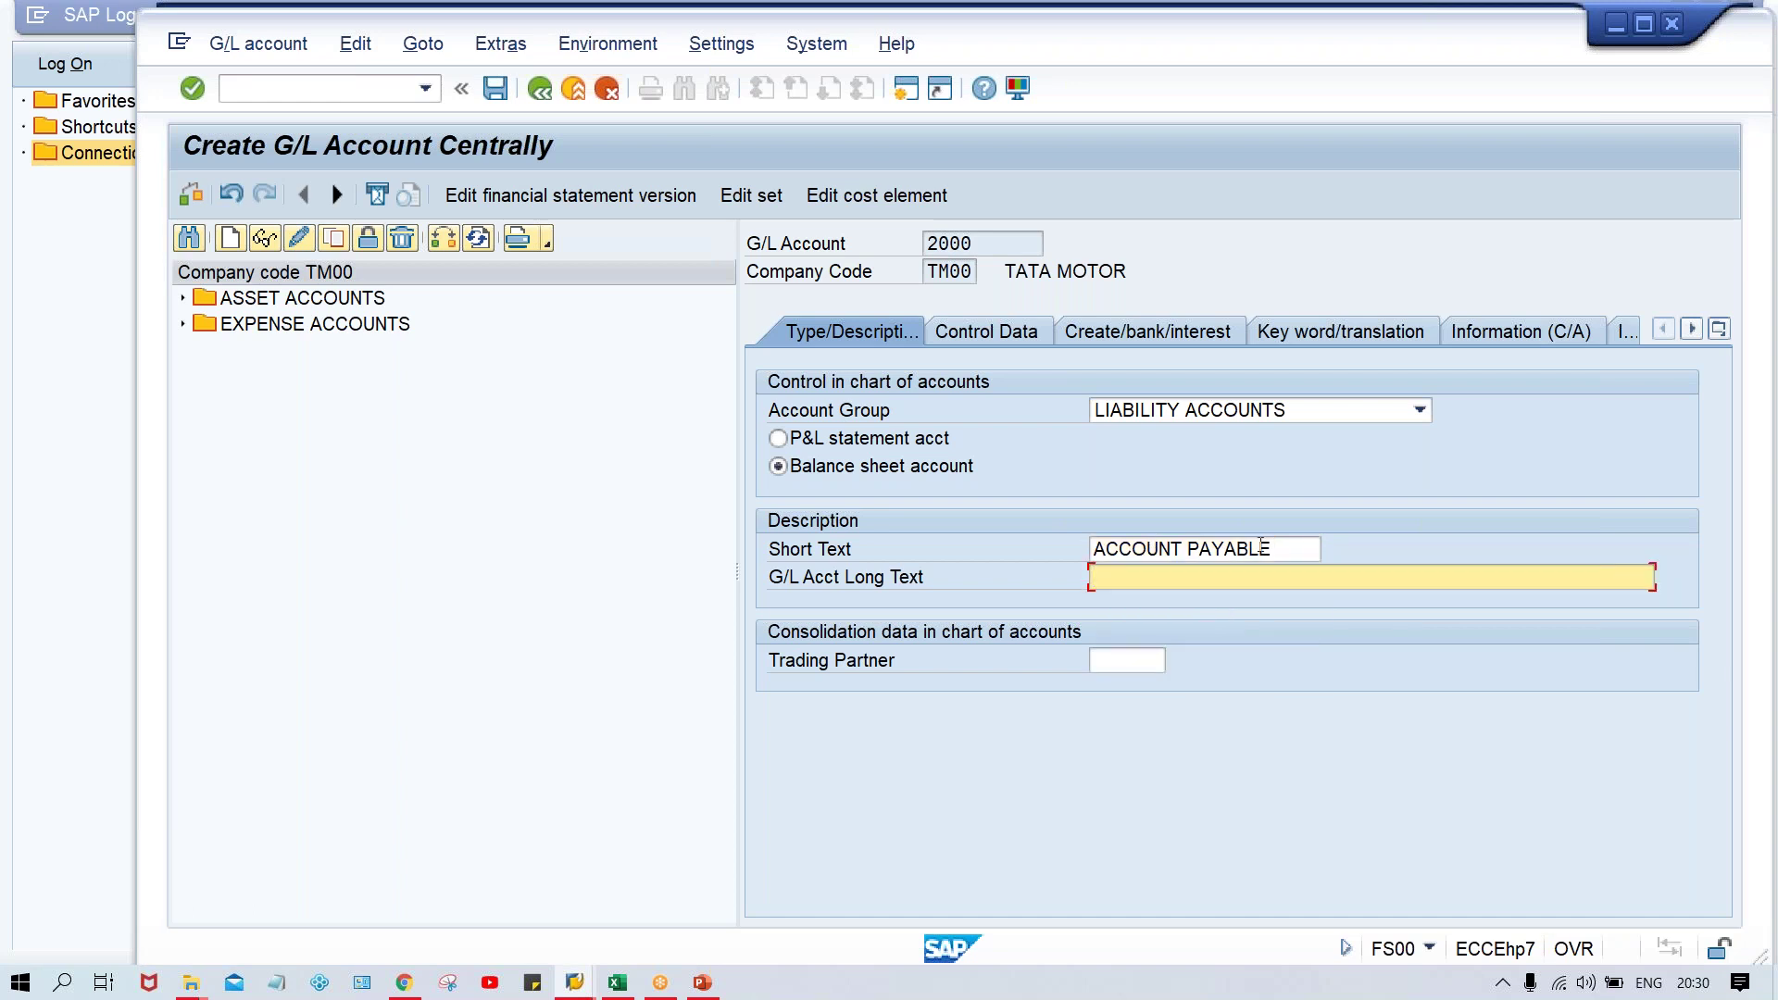
{"action": "left_click_drag", "start_coordinate": [1289, 552], "coordinate": [1009, 544]}
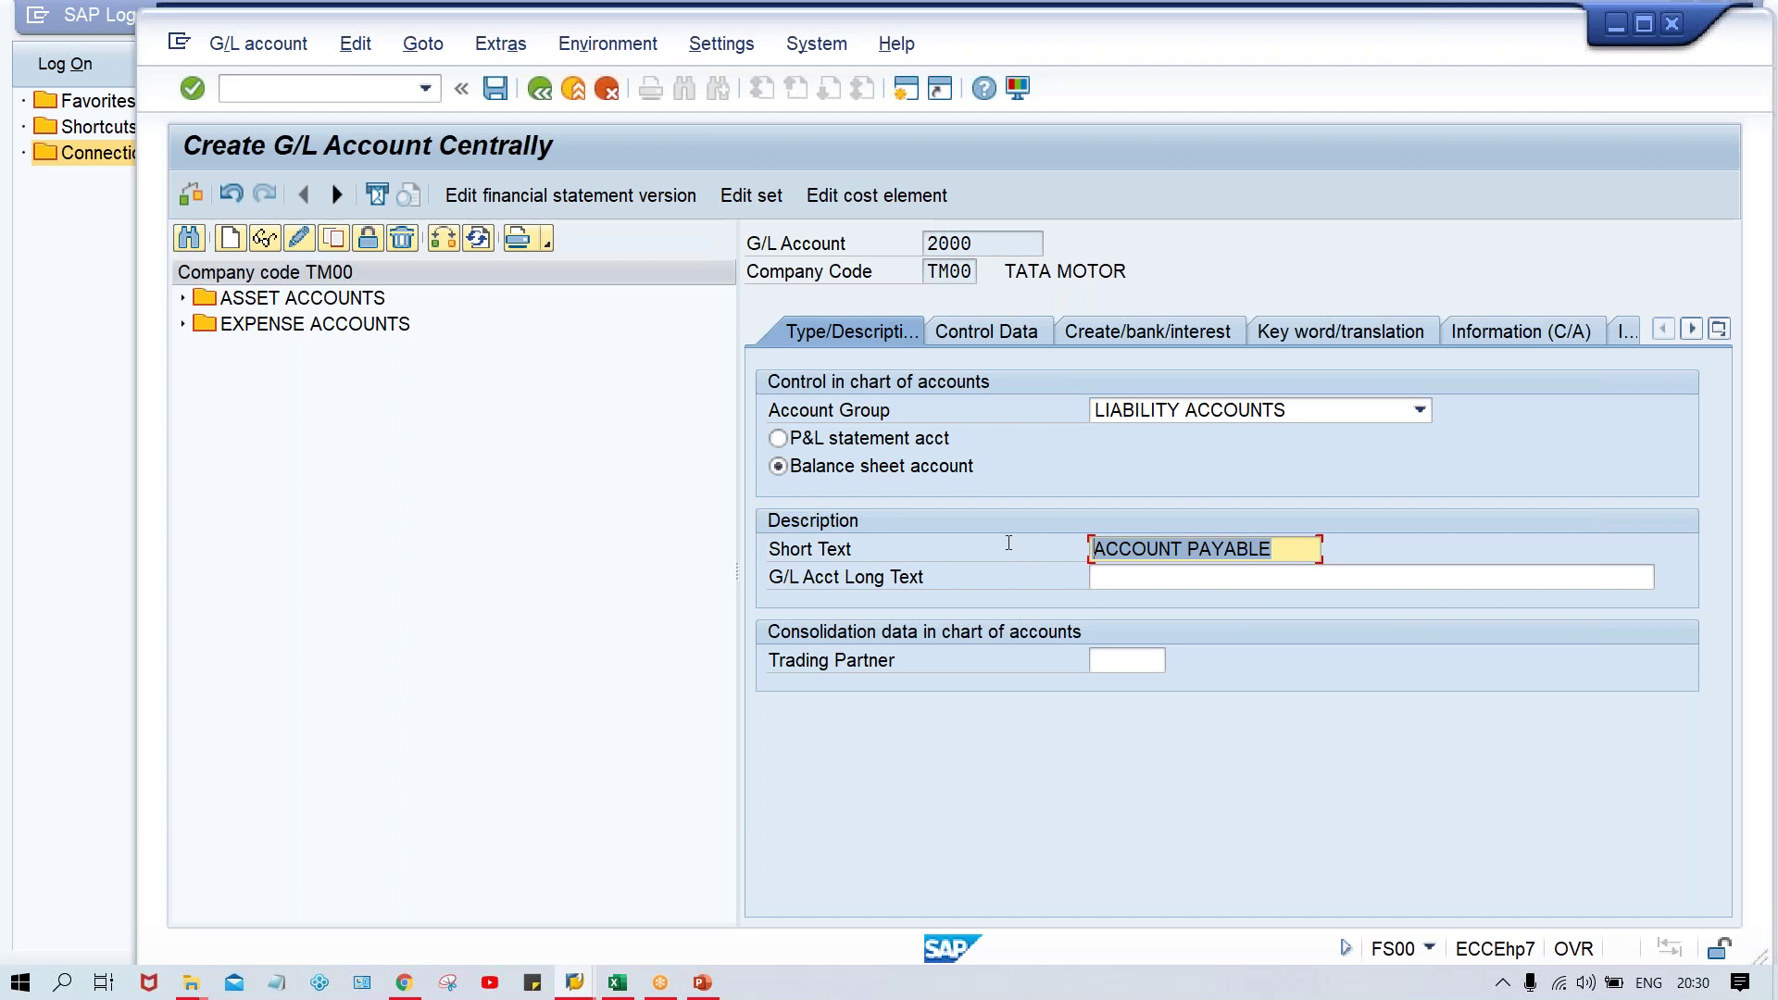
{"action": "key", "text": "ctrl+c"}
{"action": "key", "text": "Tab"}
{"action": "key", "text": "ctrl+v"}
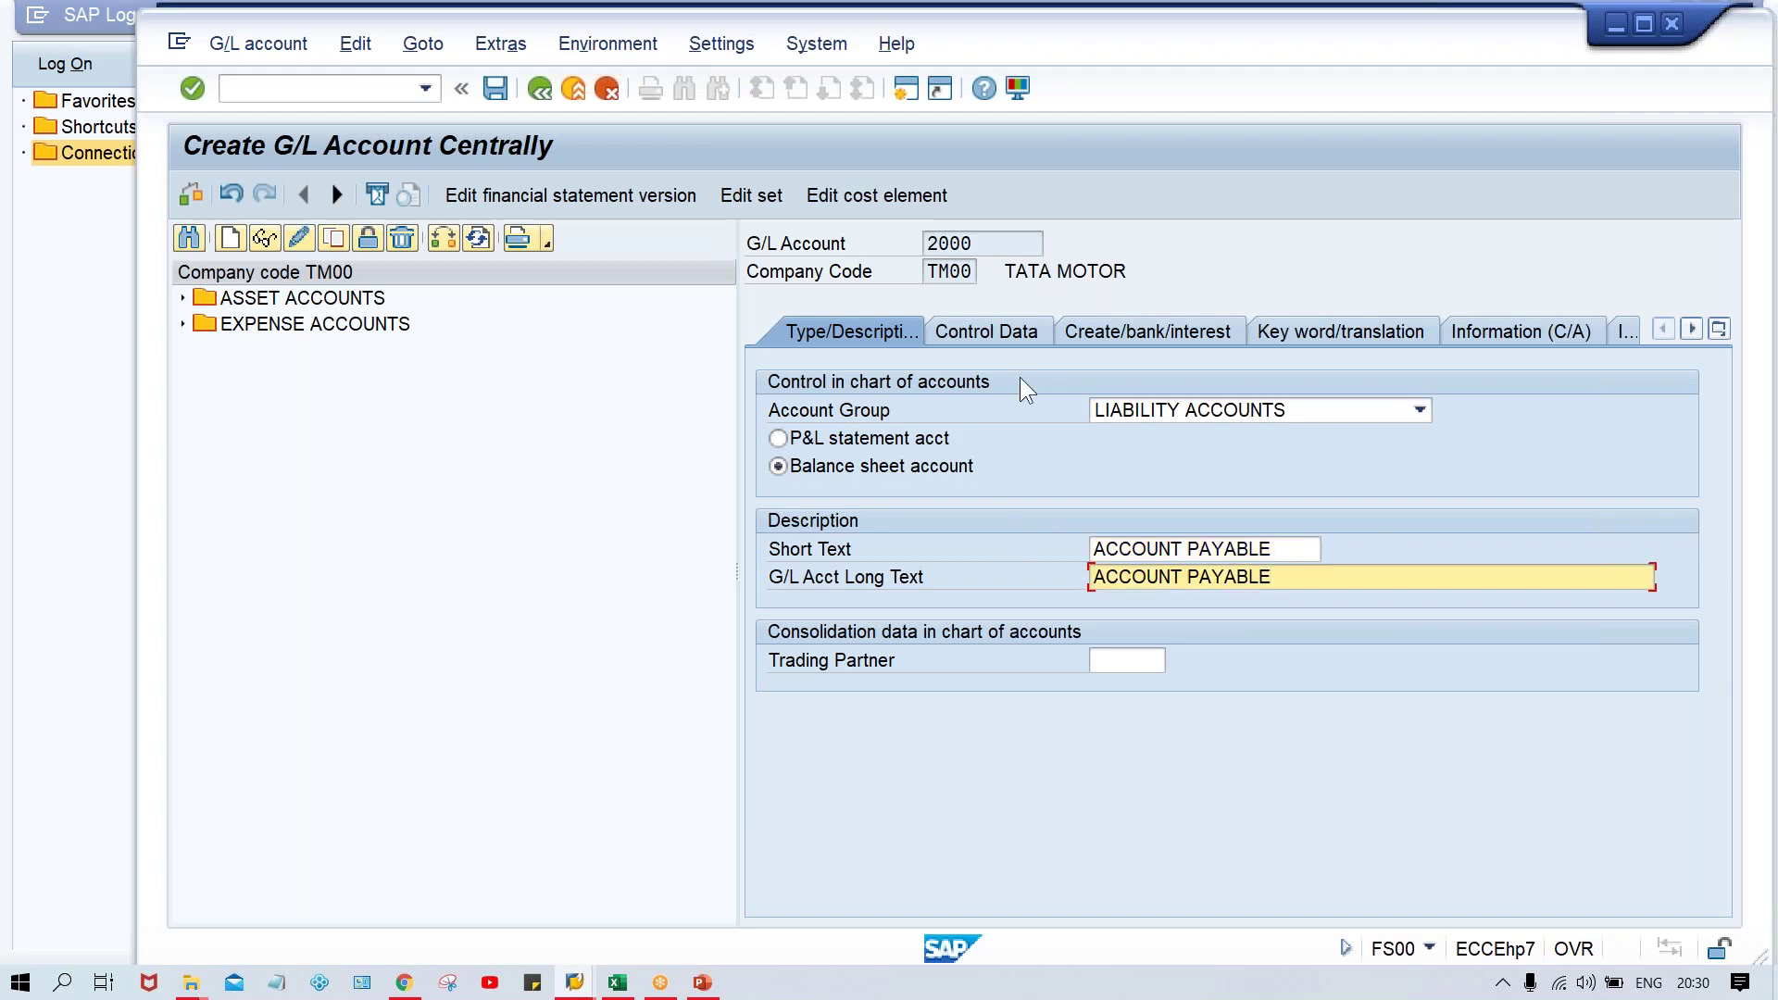
In the control data, make account 2000 a reconciliation account for the account type Vendors
{"action": "left_click", "coordinate": [992, 333]}
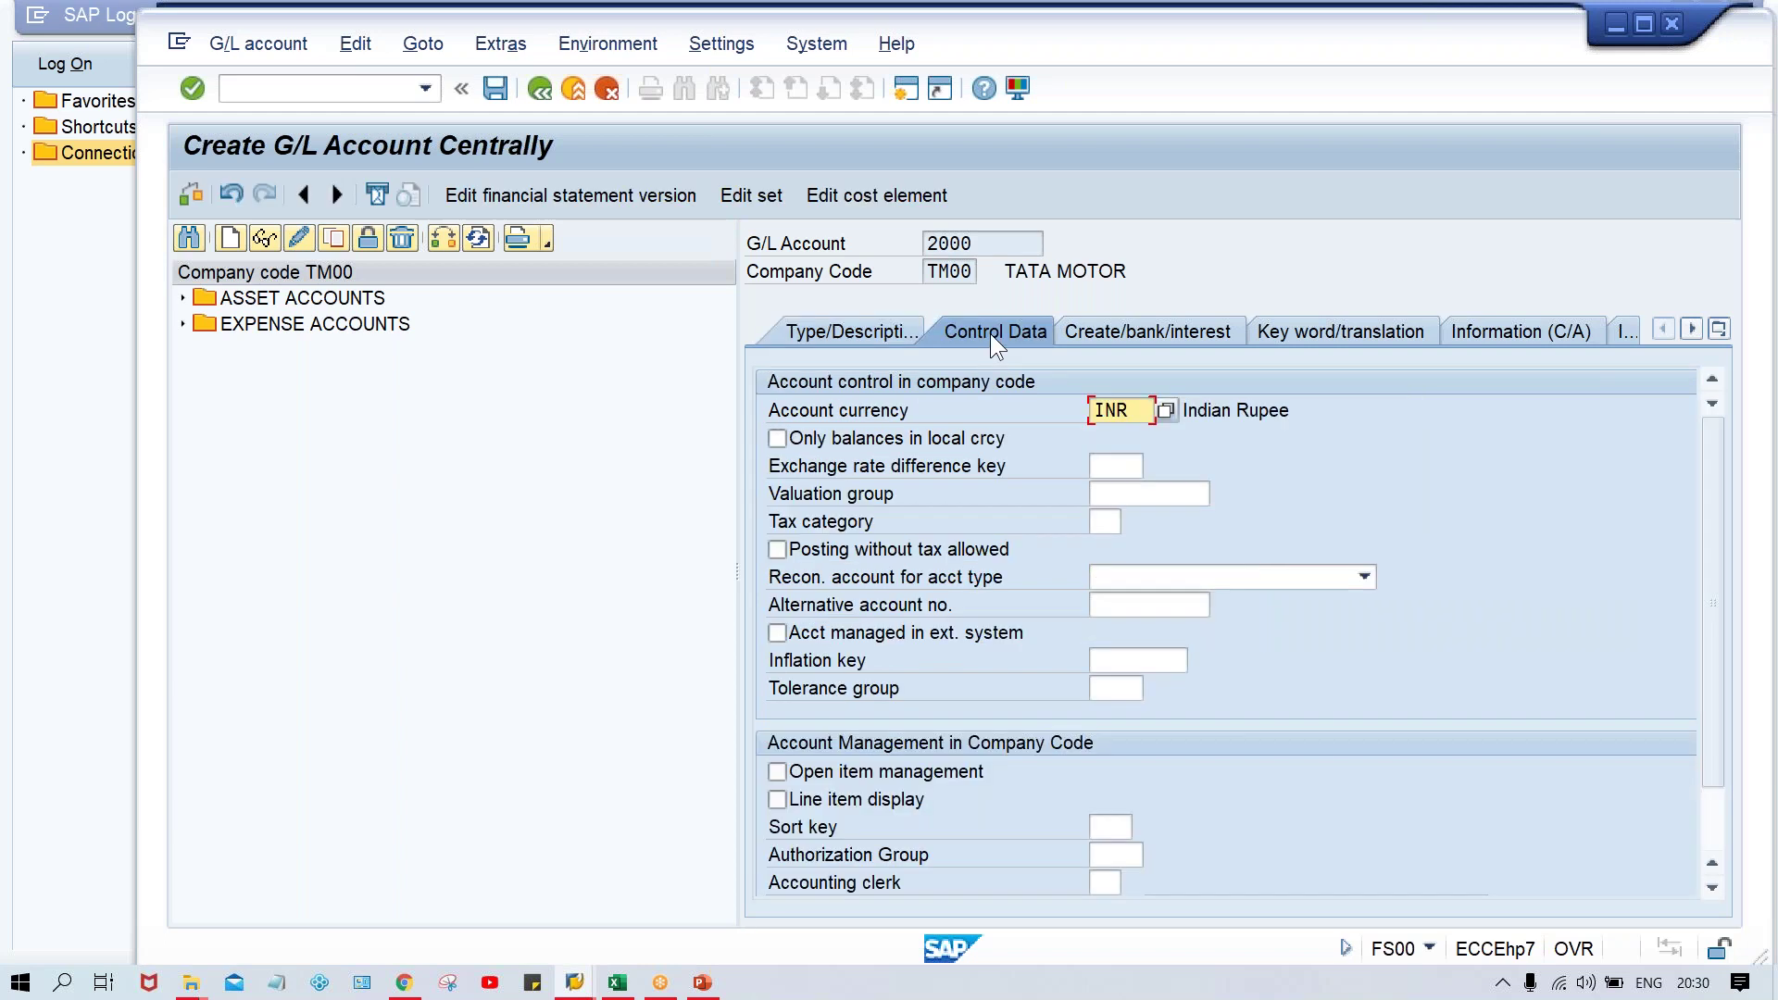
{"action": "left_click", "coordinate": [1296, 580]}
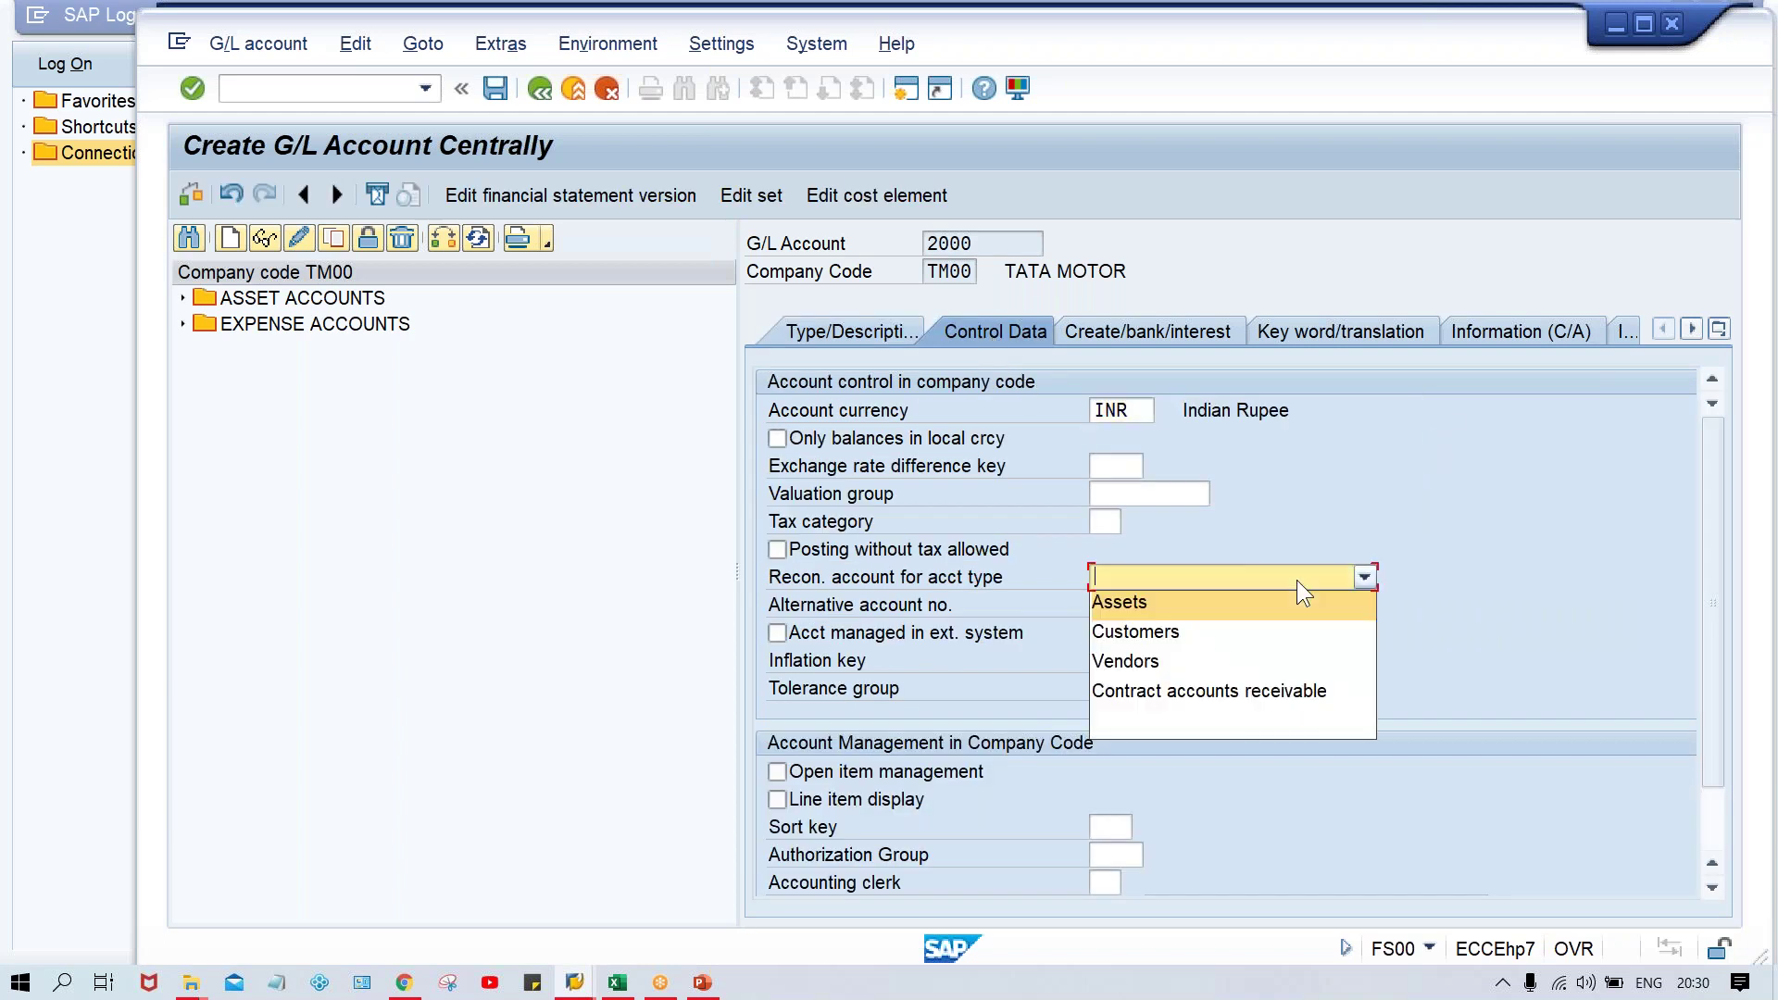
{"action": "left_click", "coordinate": [1206, 663]}
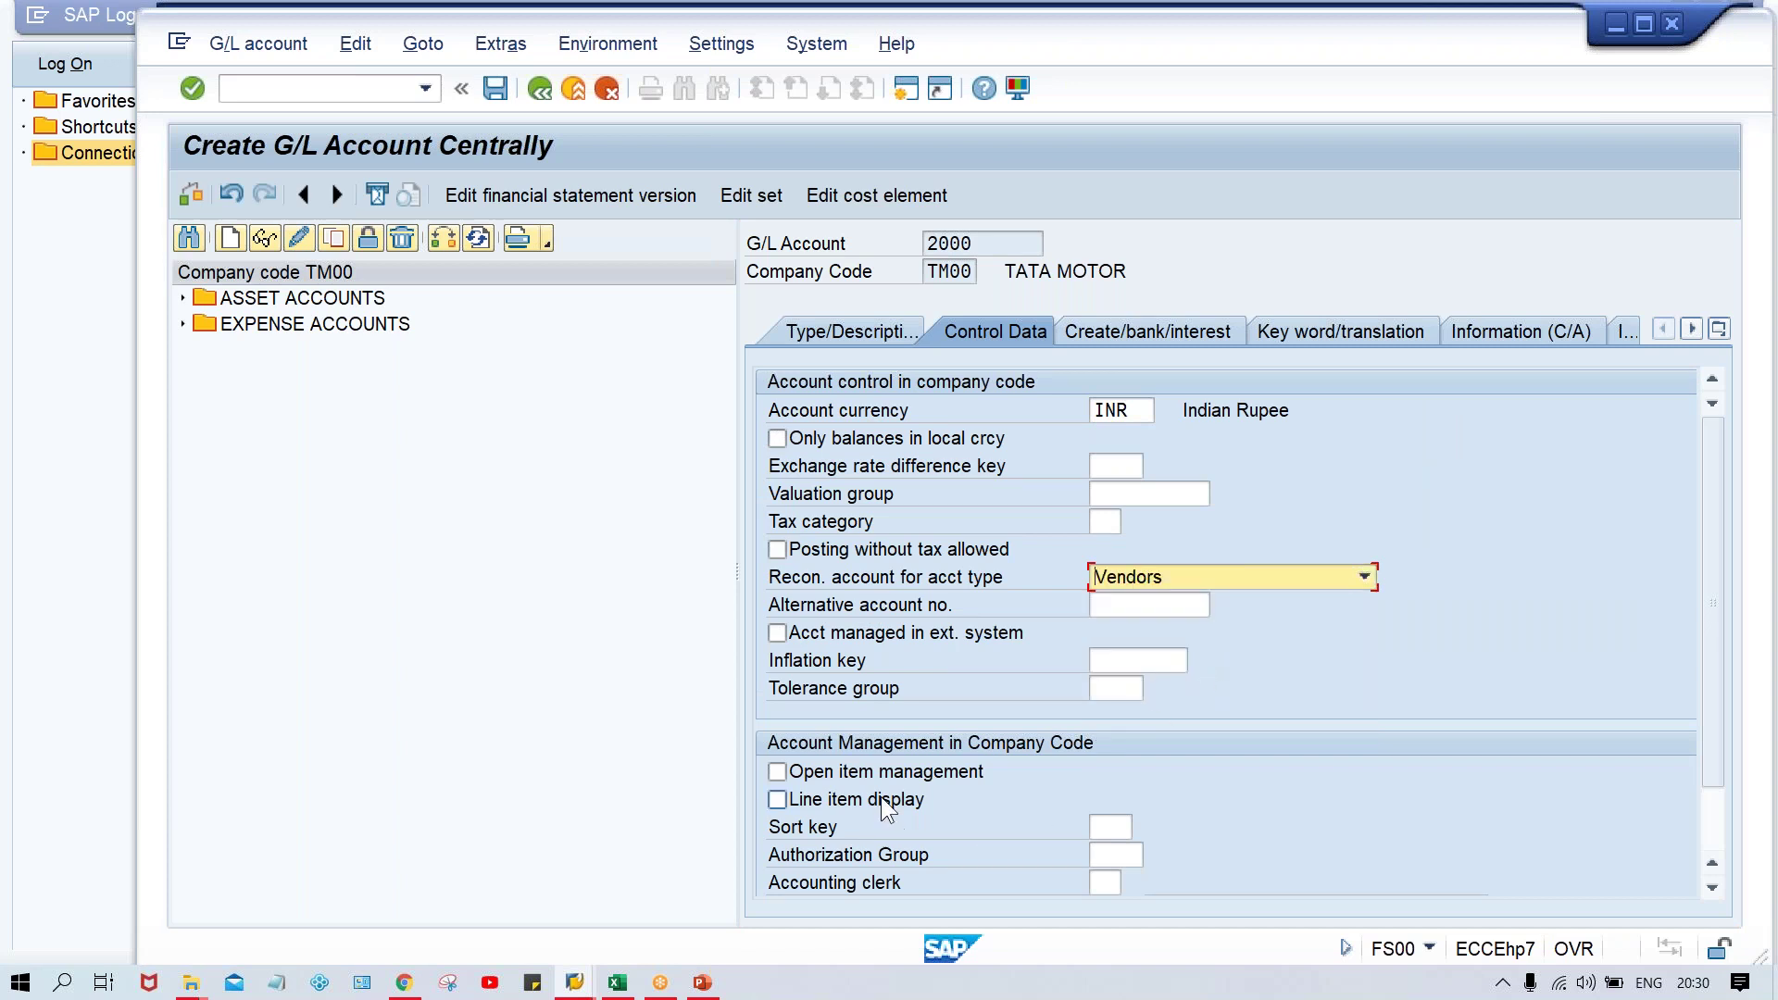
Enable line item display for account 2000 and set its sort key to 001
{"action": "left_click", "coordinate": [777, 799]}
{"action": "left_click", "coordinate": [1109, 823]}
{"action": "key", "text": "Down"}
{"action": "key", "text": "Down"}
{"action": "key", "text": "Down"}
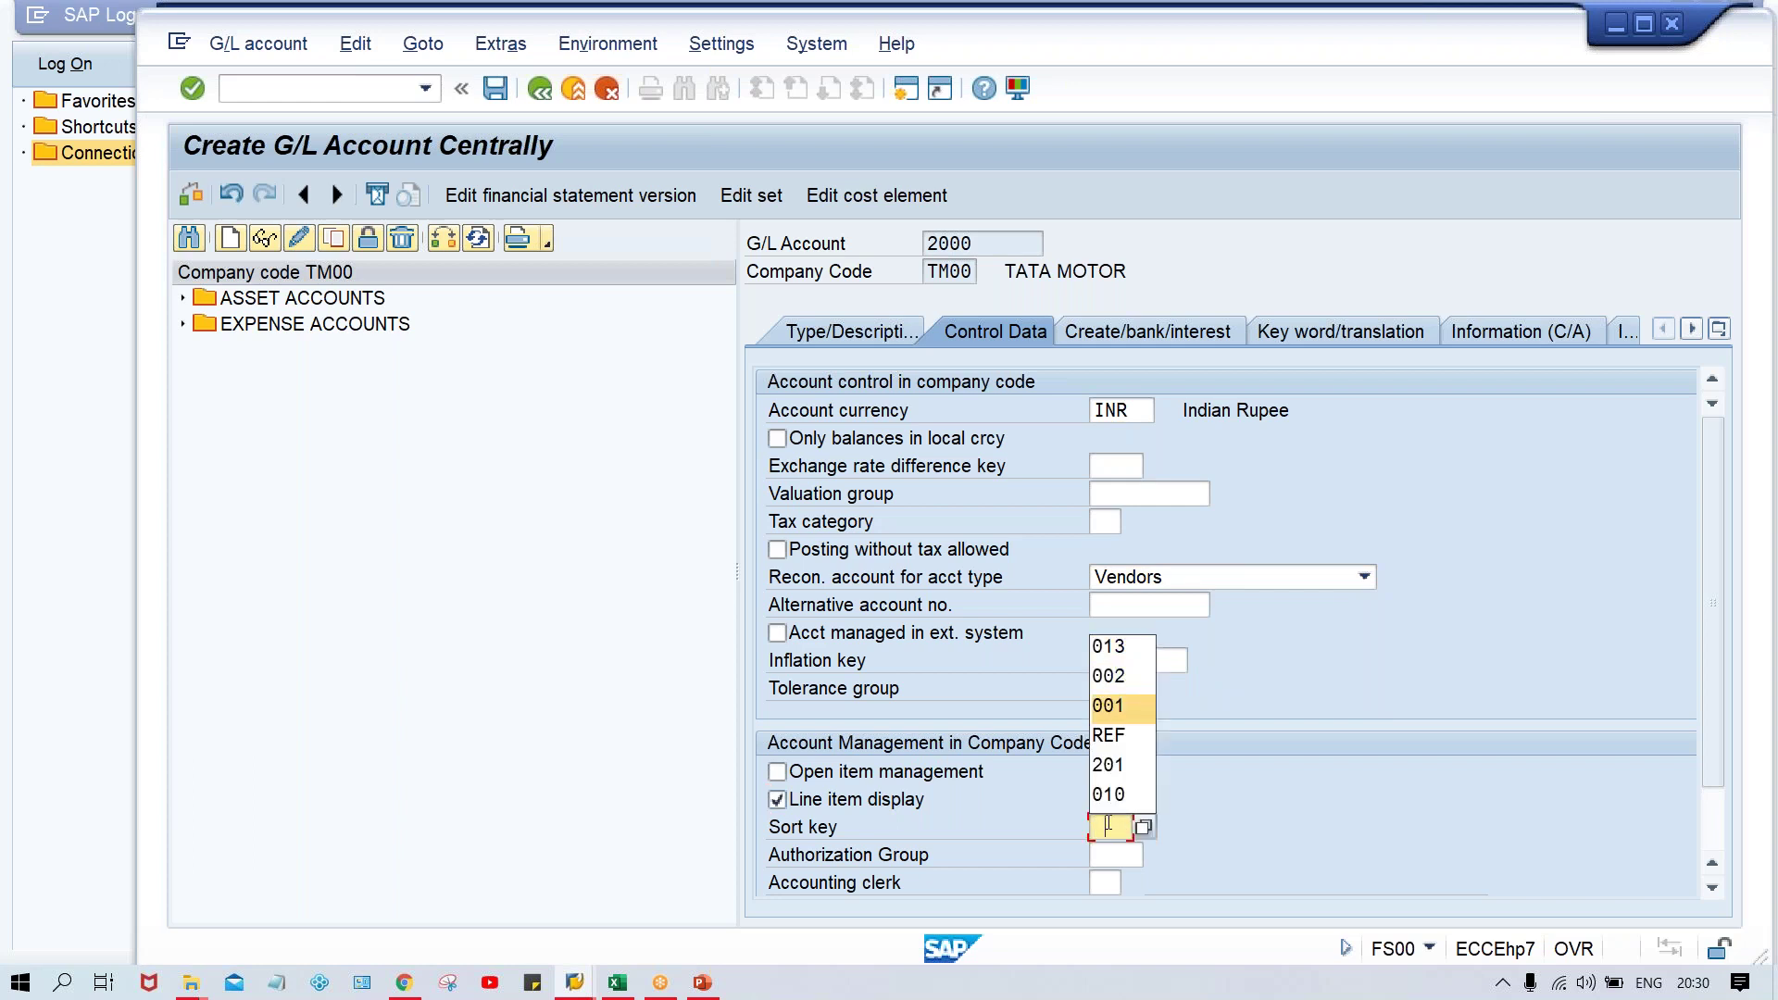
{"action": "key", "text": "Return"}
{"action": "key", "text": "Return"}
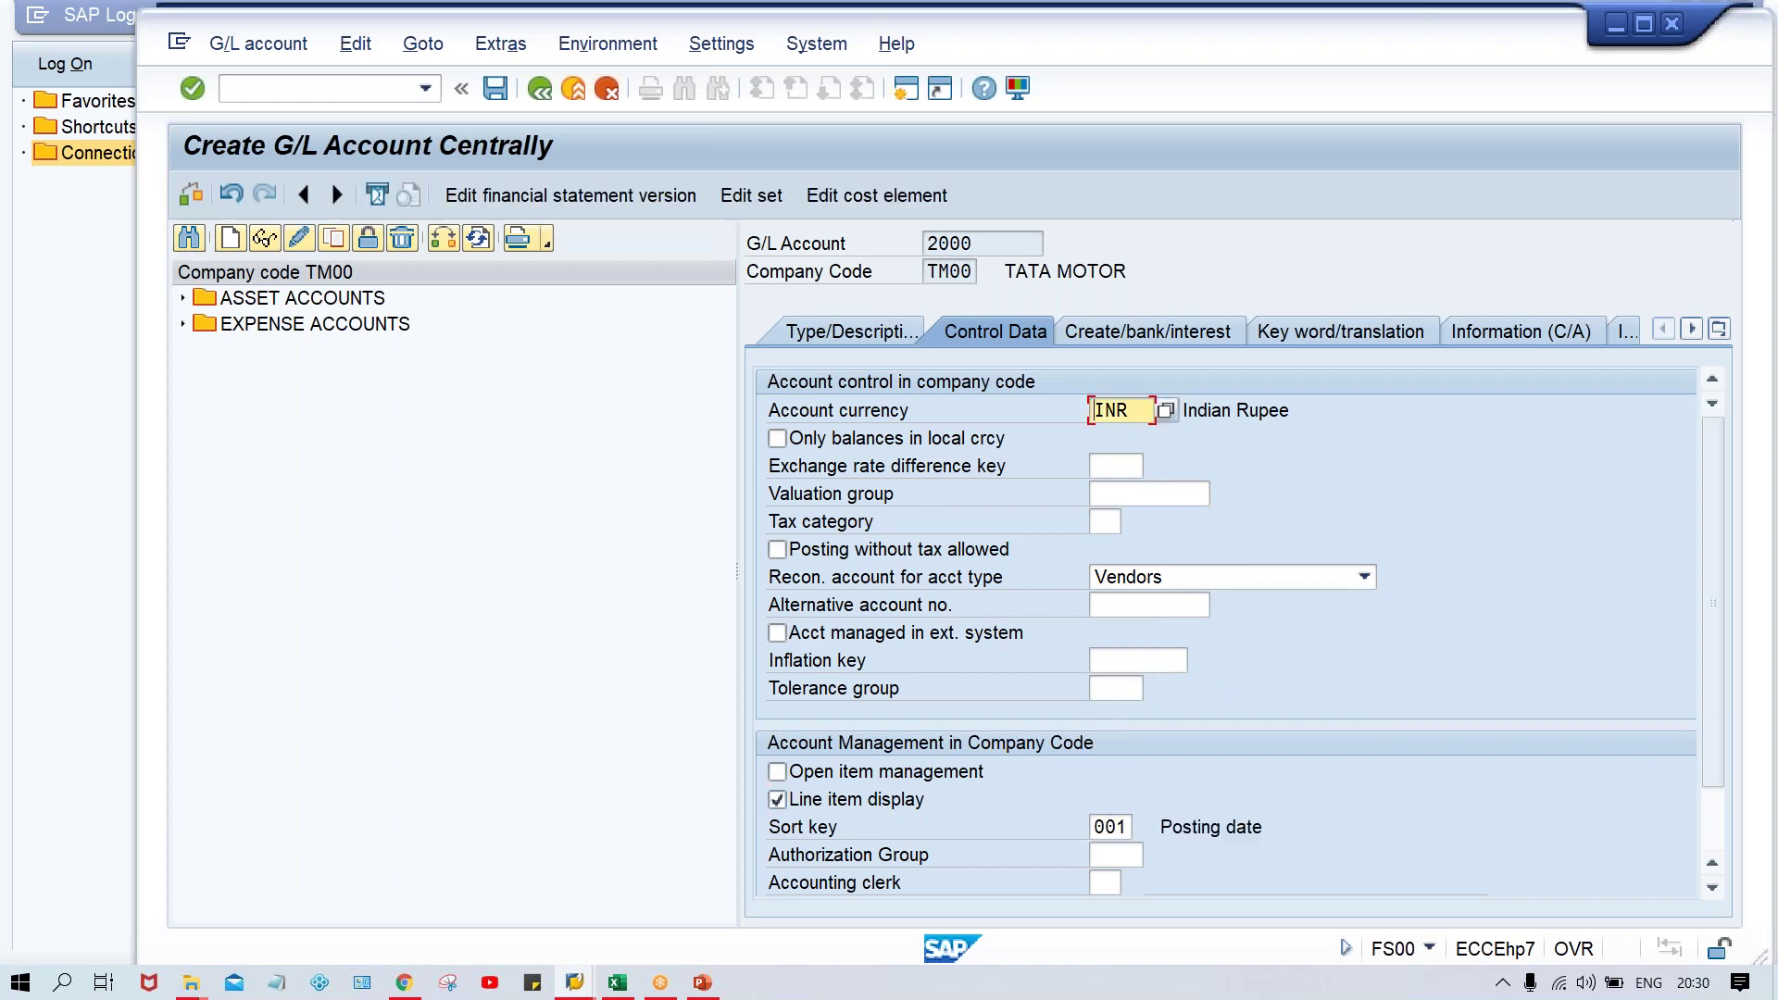
Assign field status group G001 to account 2000 and save the new G/L account
{"action": "left_click", "coordinate": [1152, 337]}
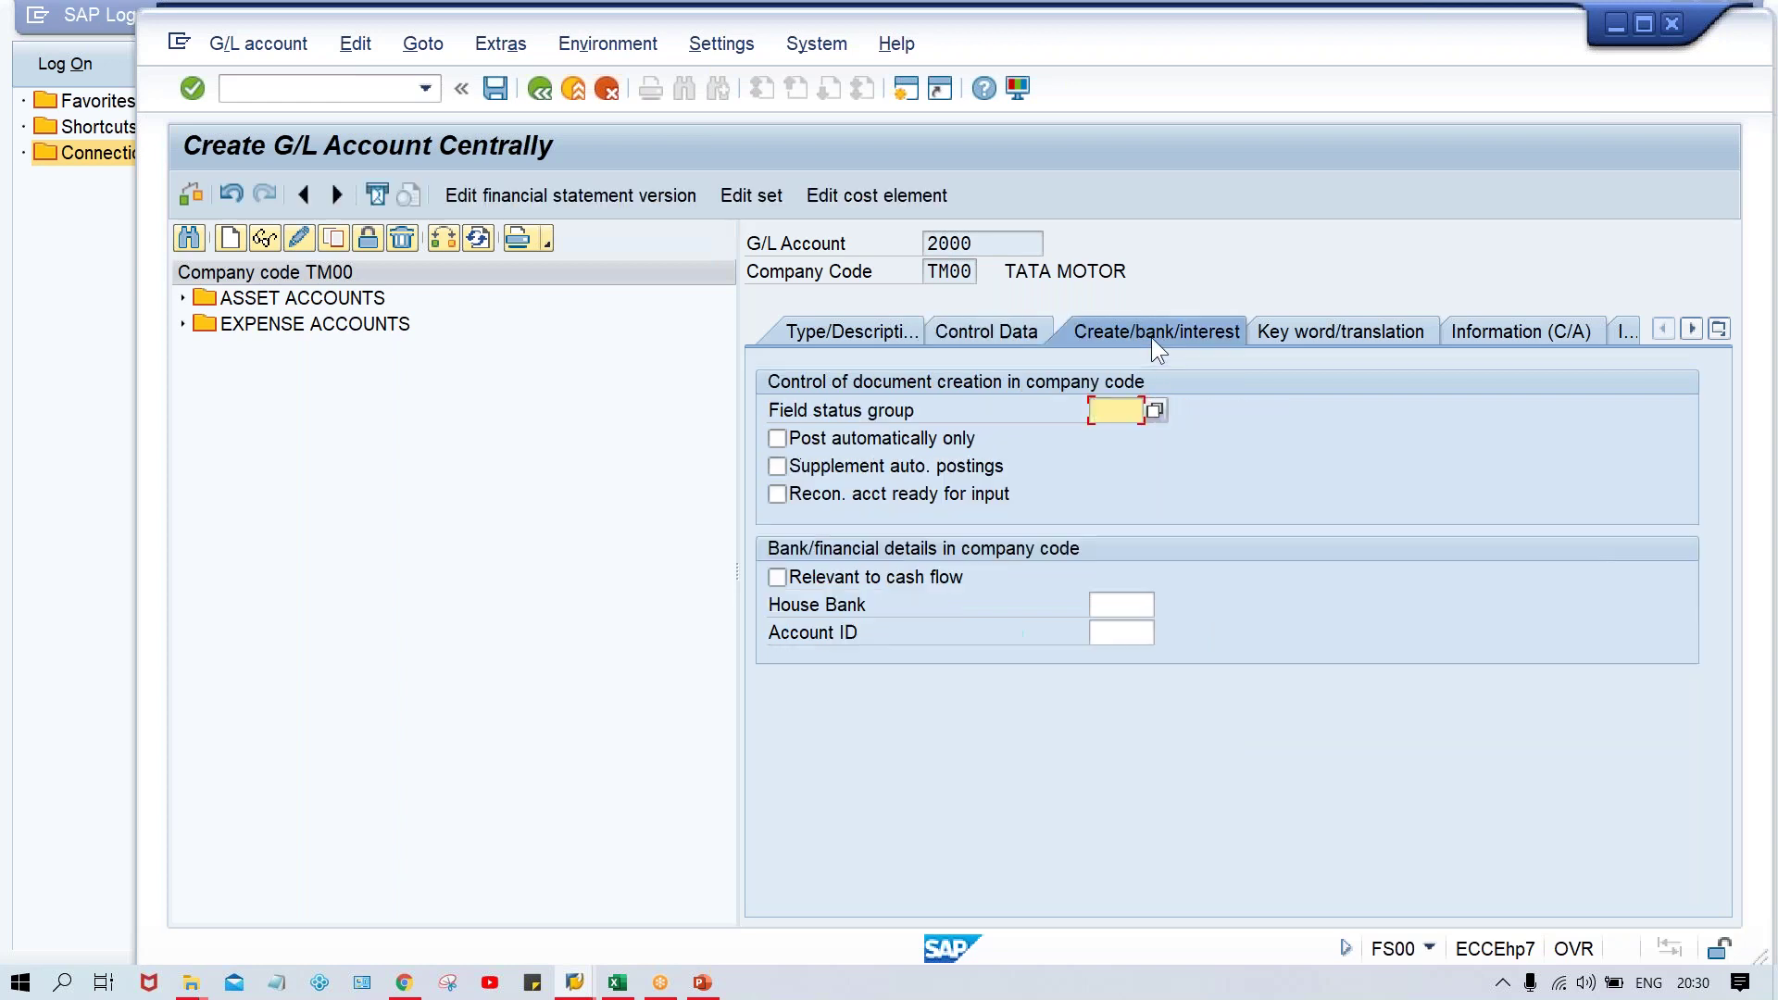
{"action": "left_click", "coordinate": [1104, 422]}
{"action": "key", "text": "Down"}
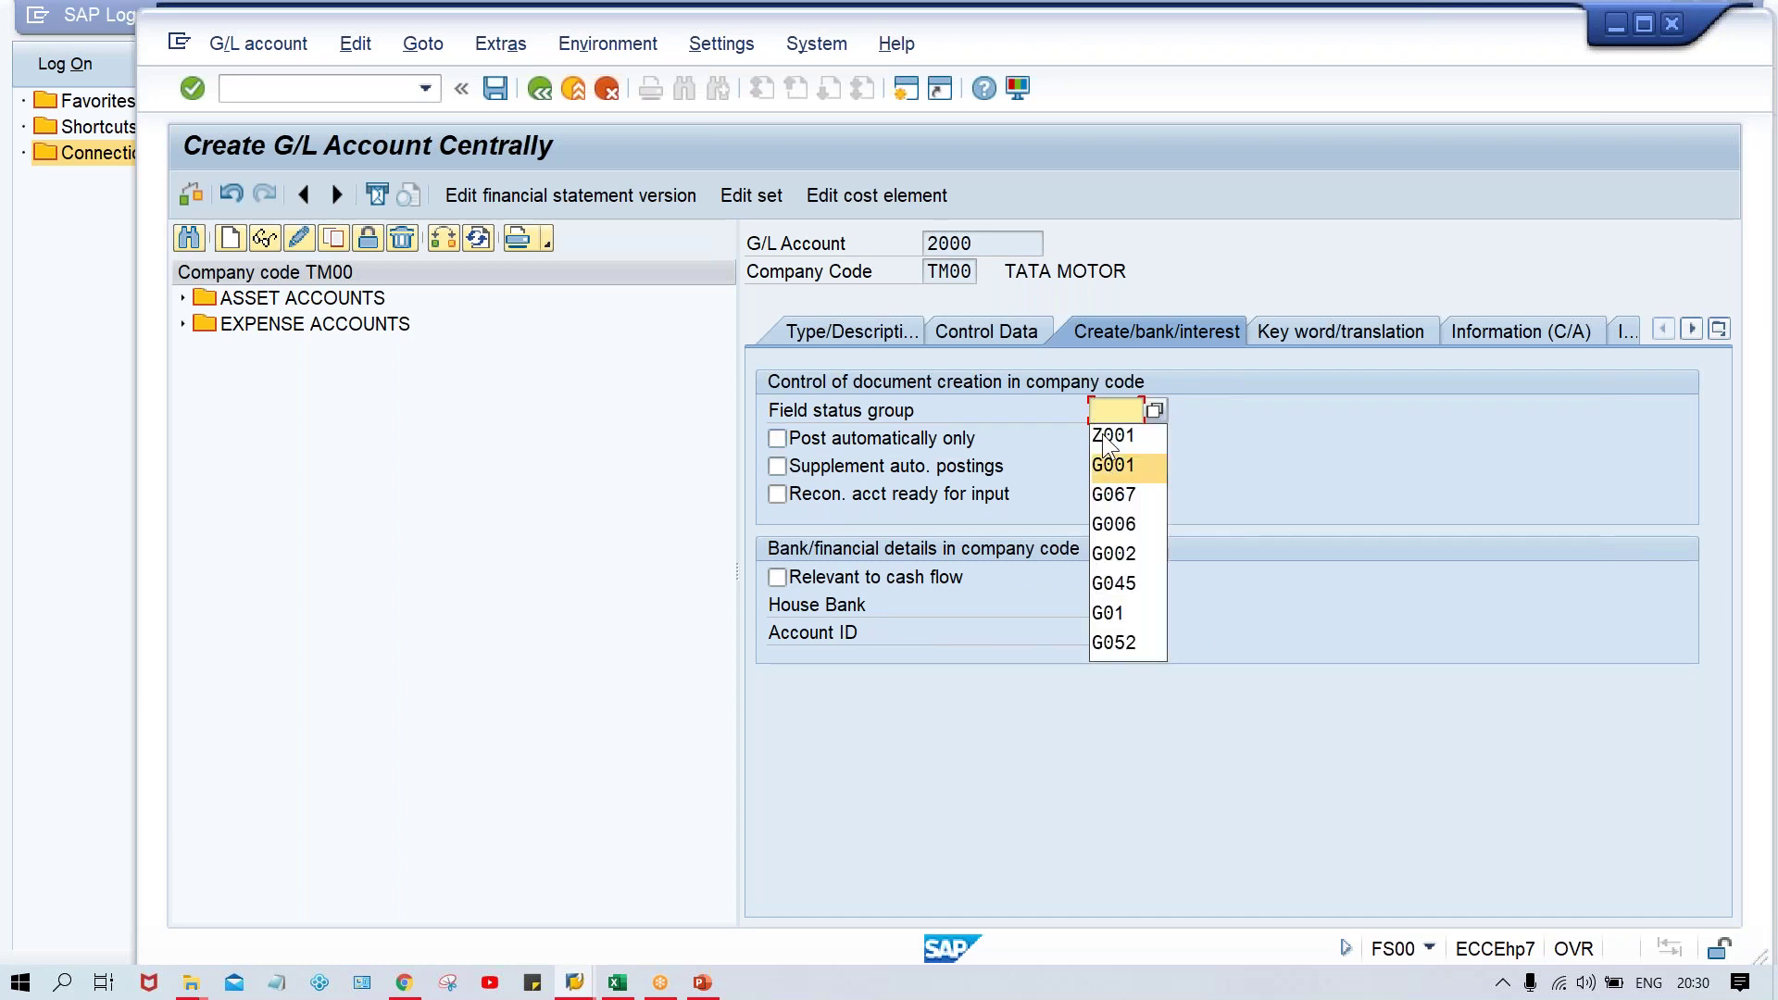
{"action": "key", "text": "Return"}
{"action": "key", "text": "ctrl+s"}
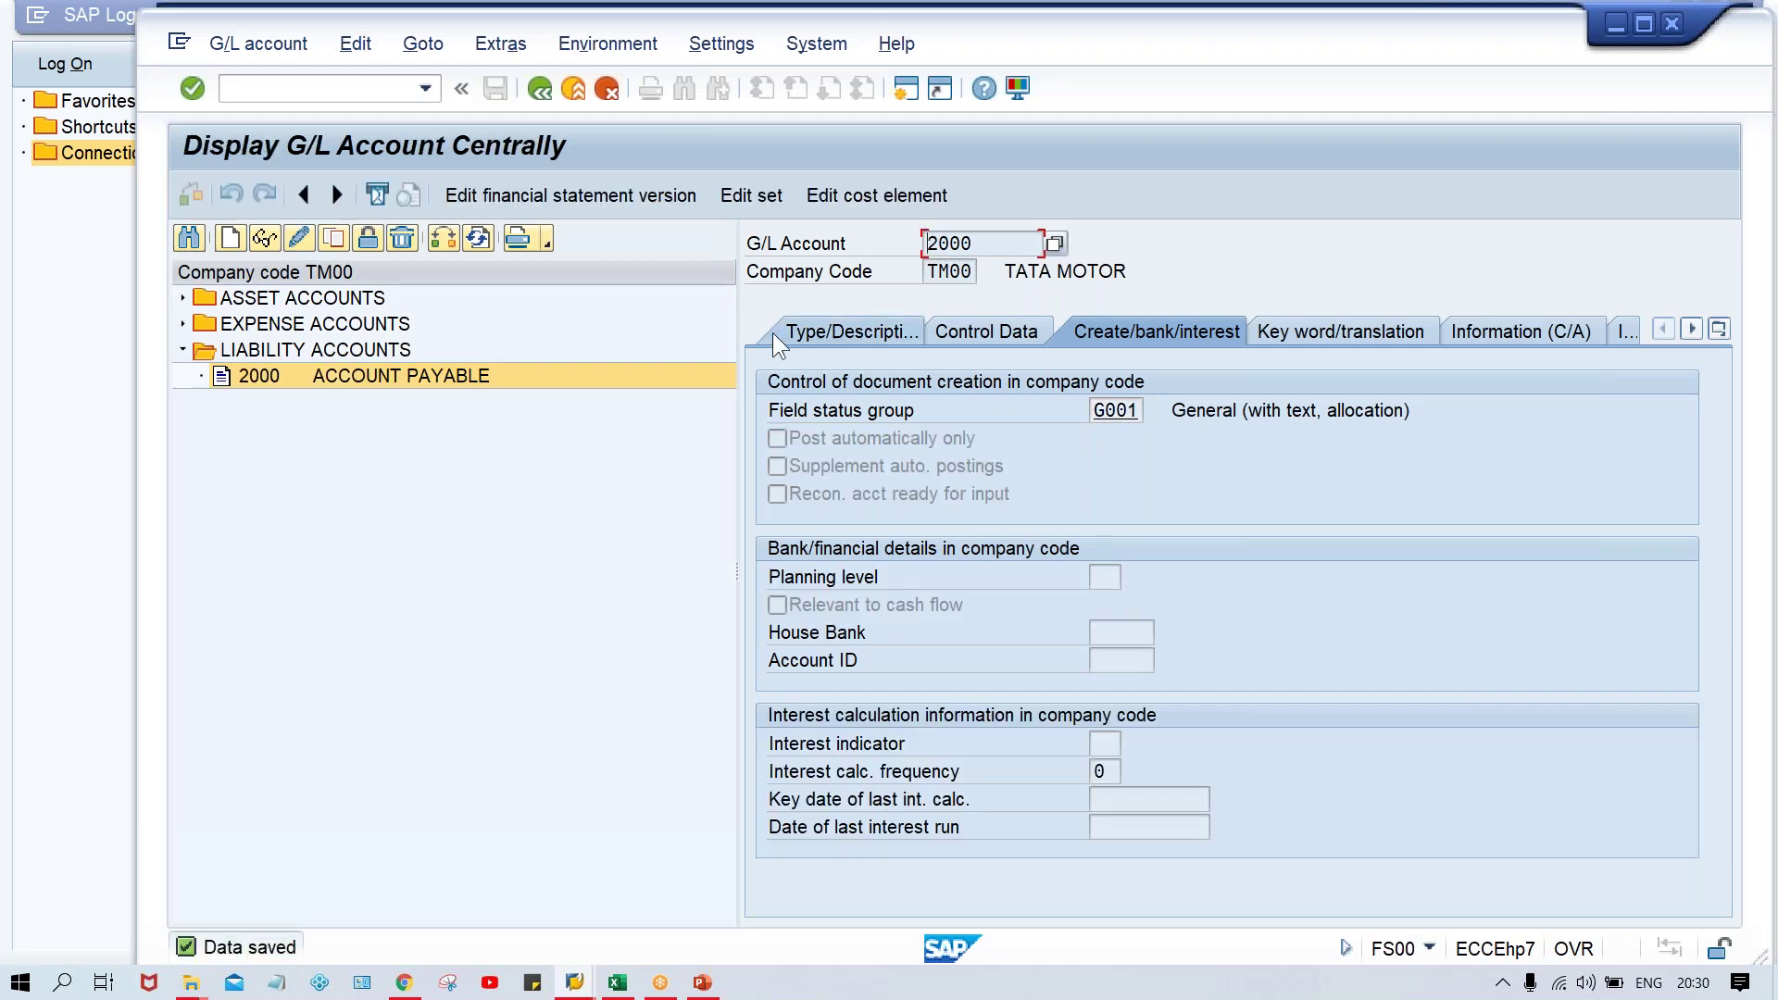
Reopen account 2000 for changes, set its field status group to G067 and save
{"action": "left_click", "coordinate": [298, 239]}
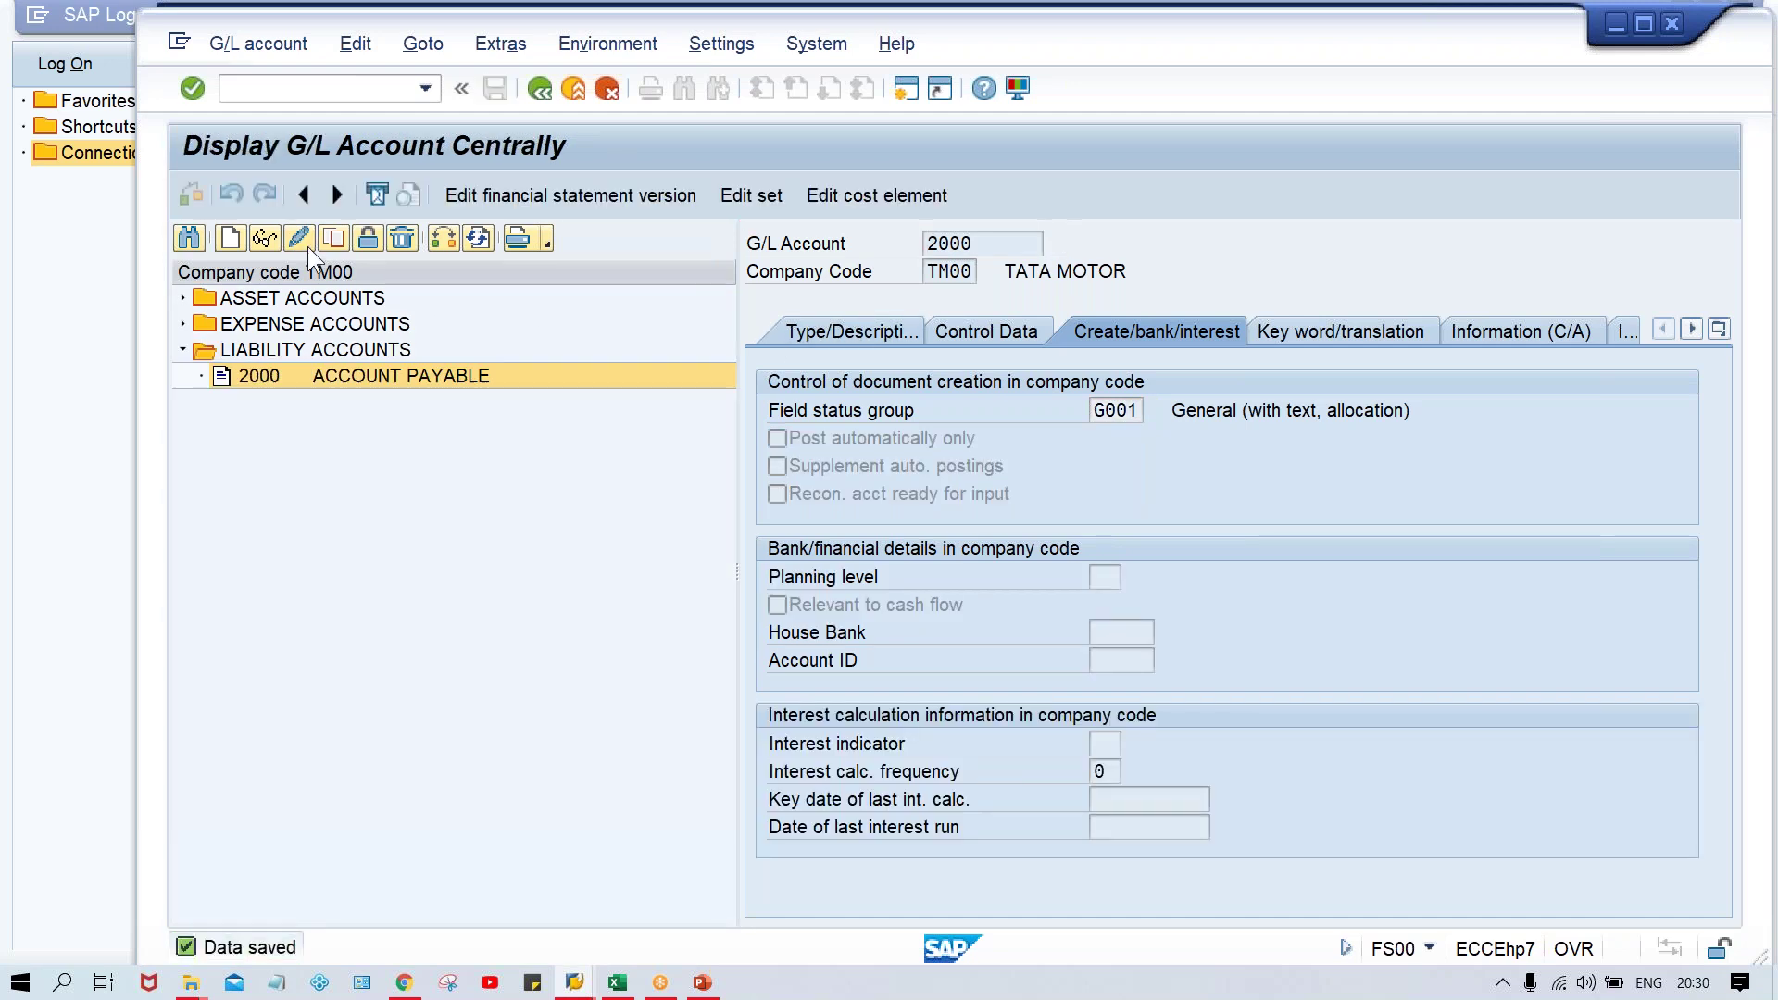
{"action": "left_click", "coordinate": [1131, 411]}
{"action": "key", "text": "BackSpace"}
{"action": "key", "text": "BackSpace"}
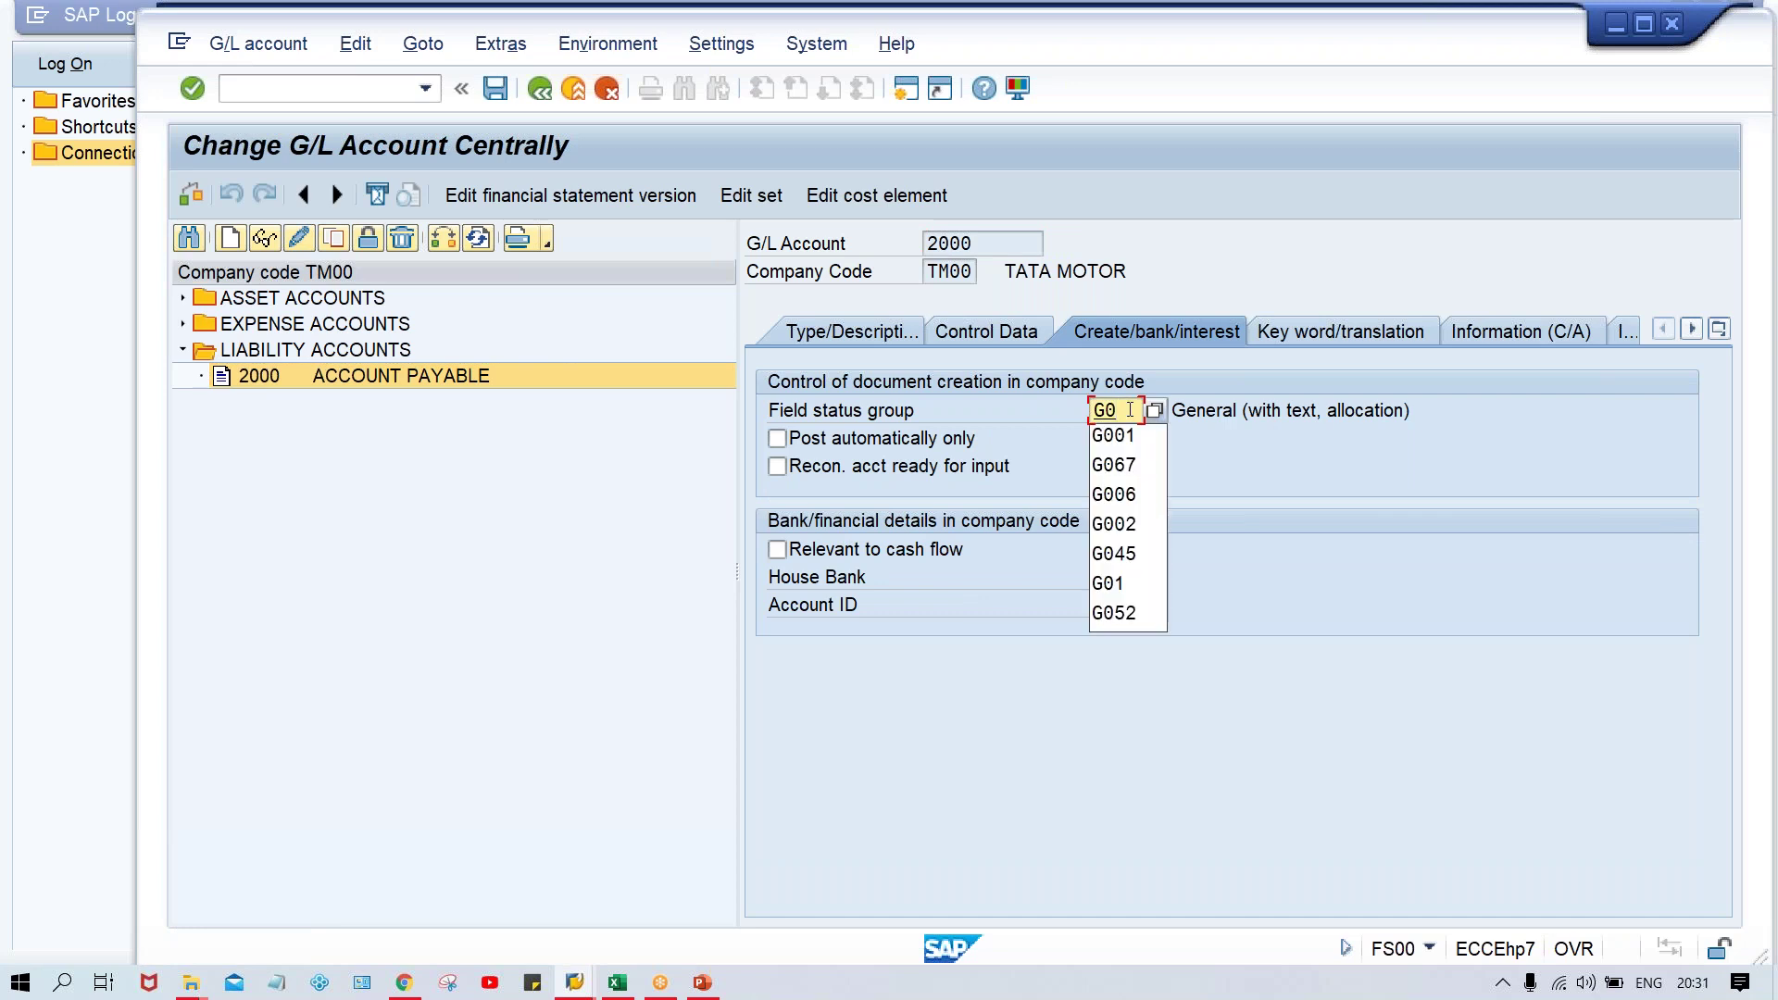
{"action": "type", "text": "67"}
{"action": "key", "text": "Return"}
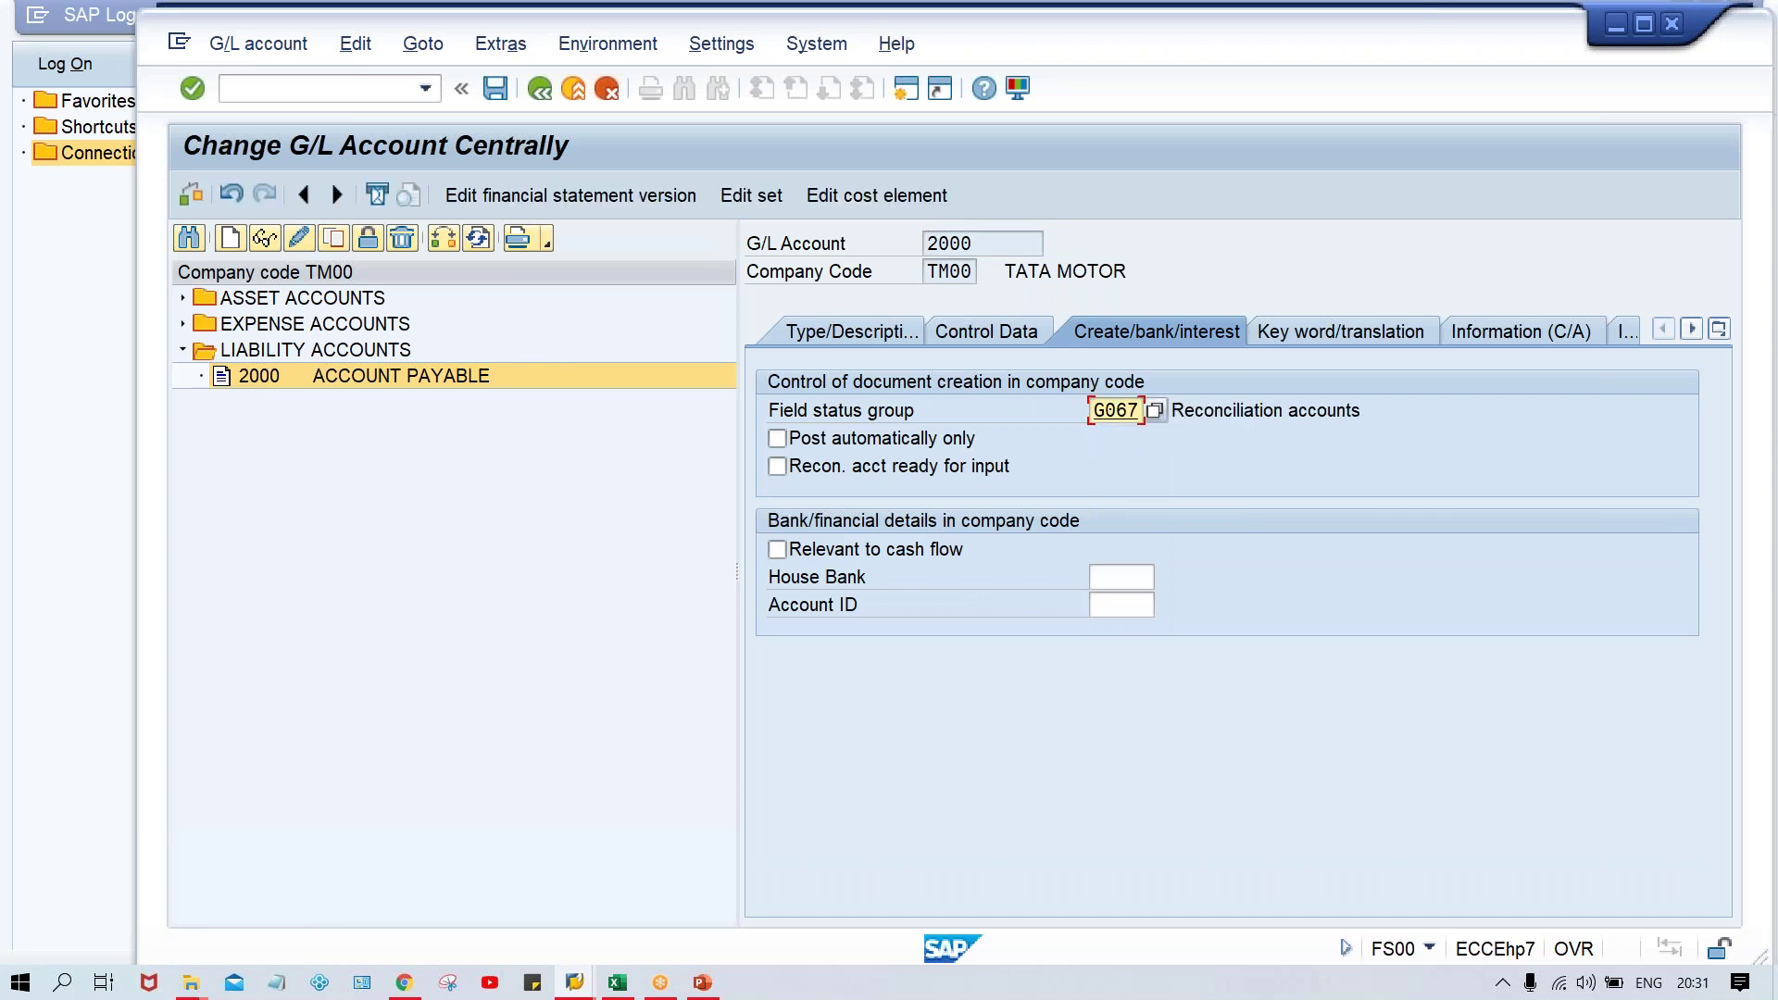
{"action": "key", "text": "ctrl+s"}
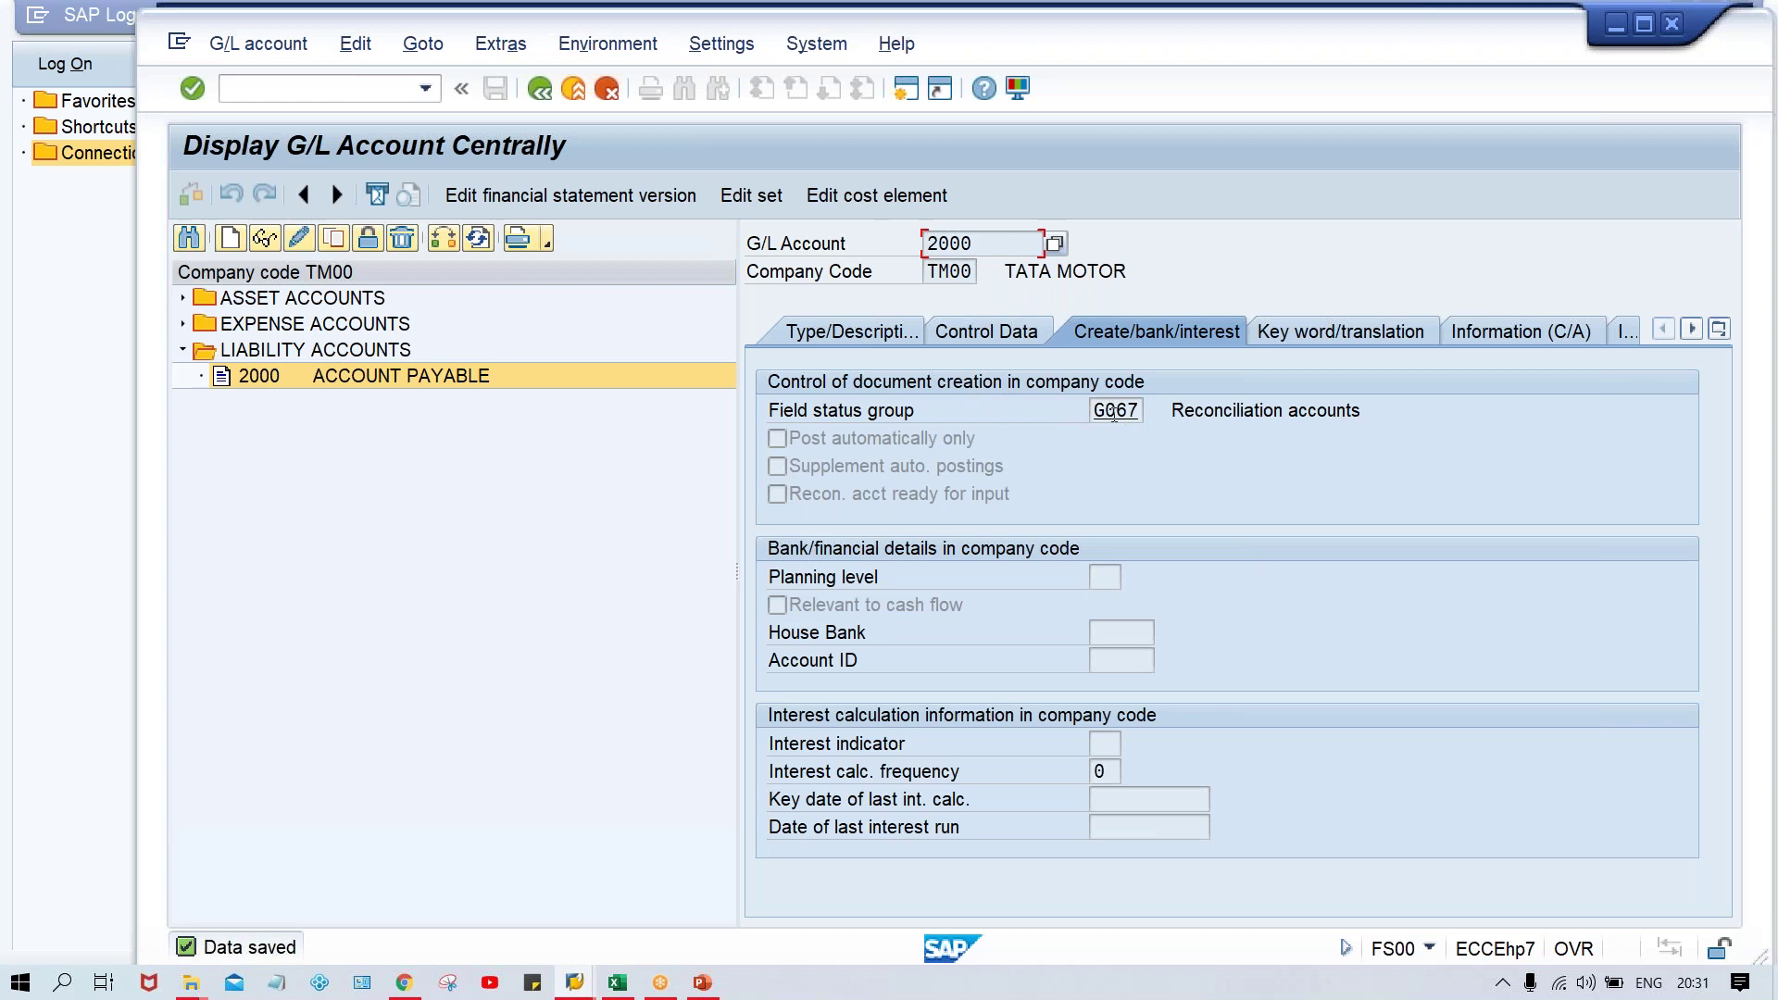
Review the saved account's control data and description, and switch to the Account Payable presentation in PowerPoint
{"action": "left_click", "coordinate": [971, 324]}
{"action": "left_click", "coordinate": [852, 326]}
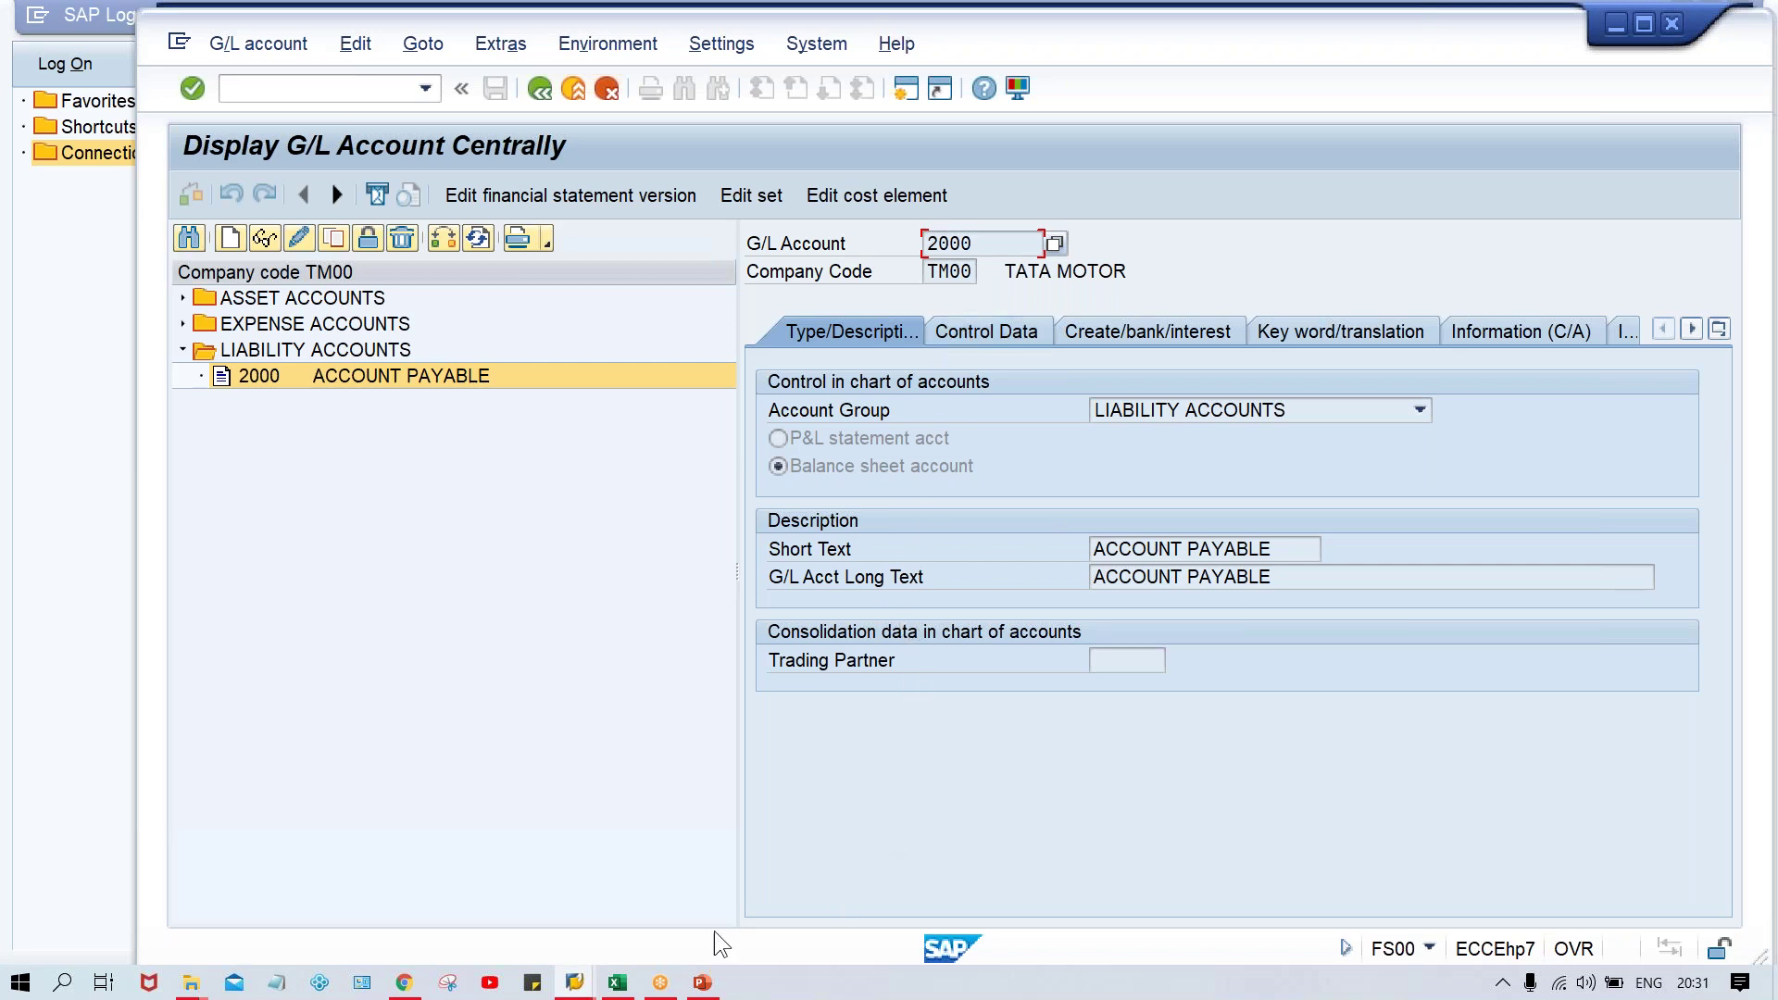
{"action": "left_click", "coordinate": [704, 983]}
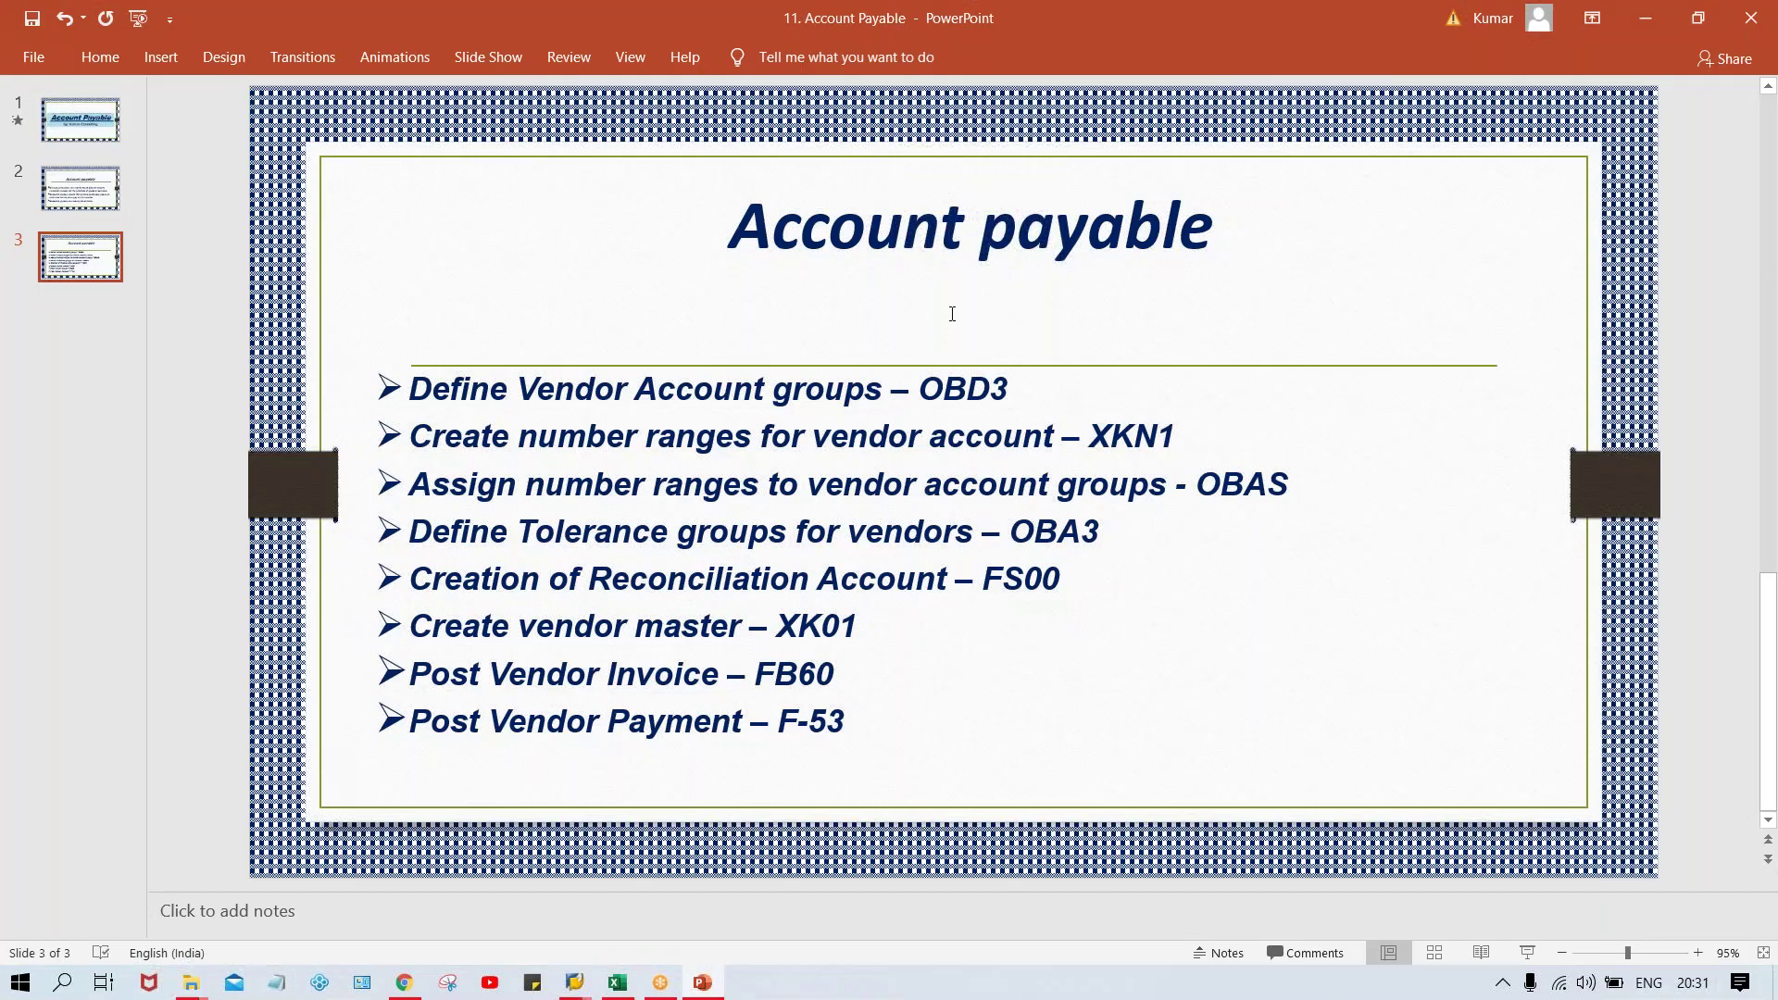